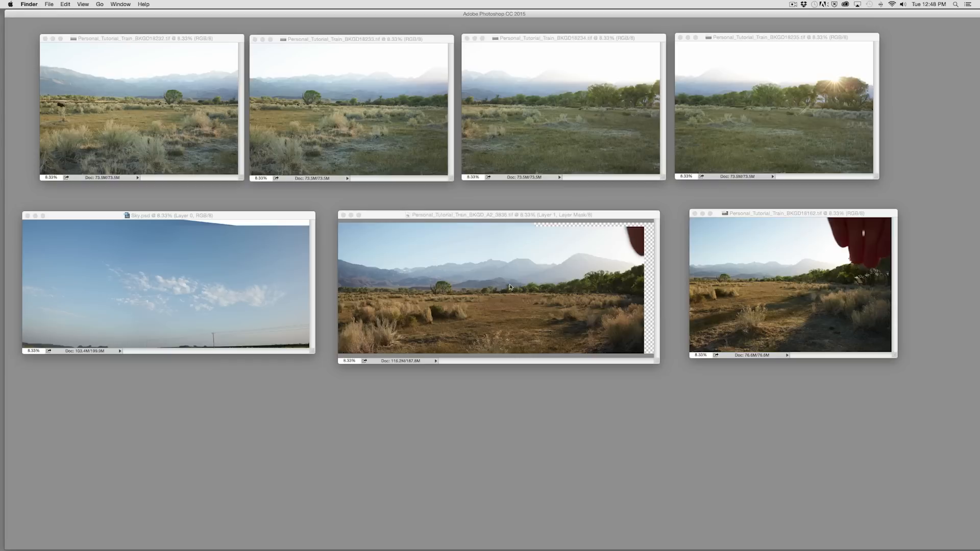
Convert the locked Background of Personal_Tutorial_Train_BKGD18232.tif into a regular layer, keeping the default layer name.
left_click(531, 274)
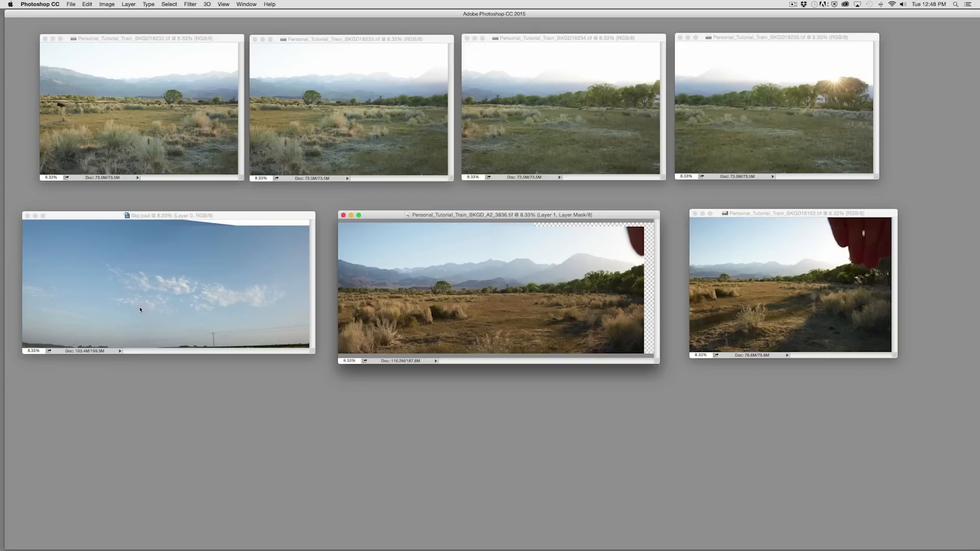
left_click(136, 112)
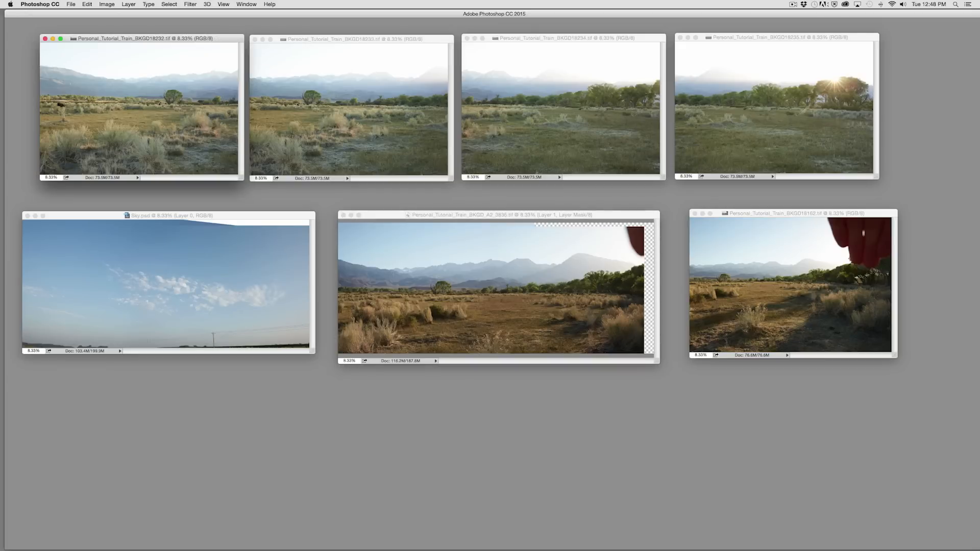
key("super+equal")
key("super+equal")
key("Tab")
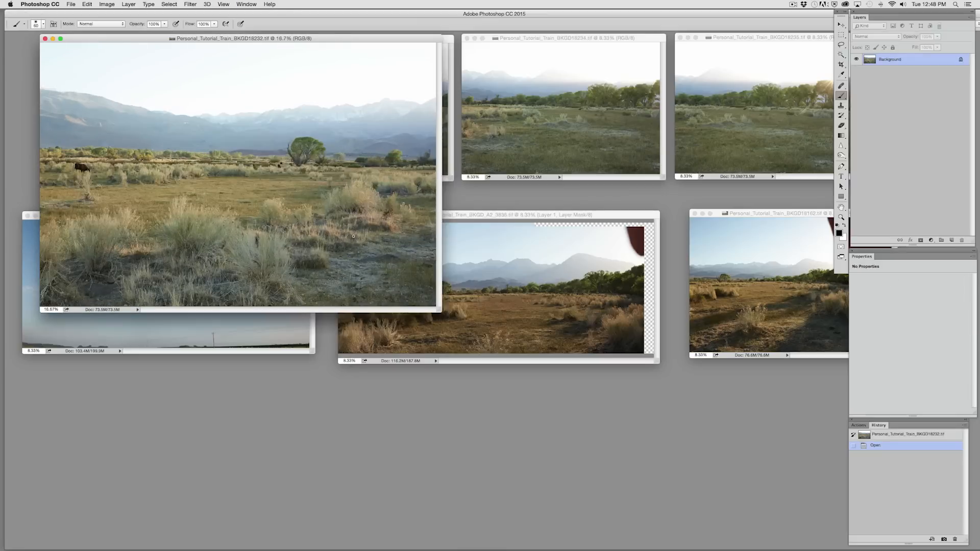
double_click(885, 60)
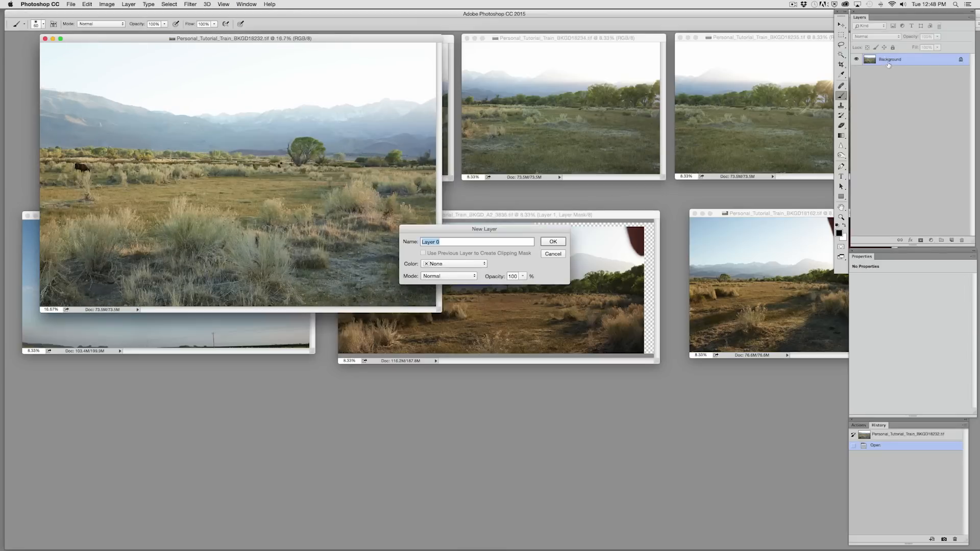
left_click(553, 242)
Widen the BKGD18232 canvas to 40 inches, anchored on the left so the empty space extends to the right.
left_click_drag(440, 311, 473, 348)
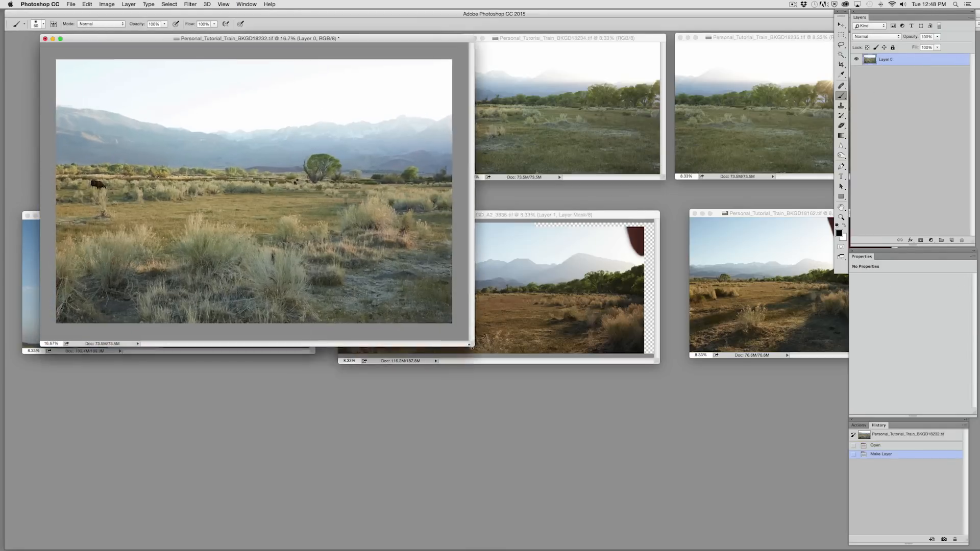
left_click(111, 8)
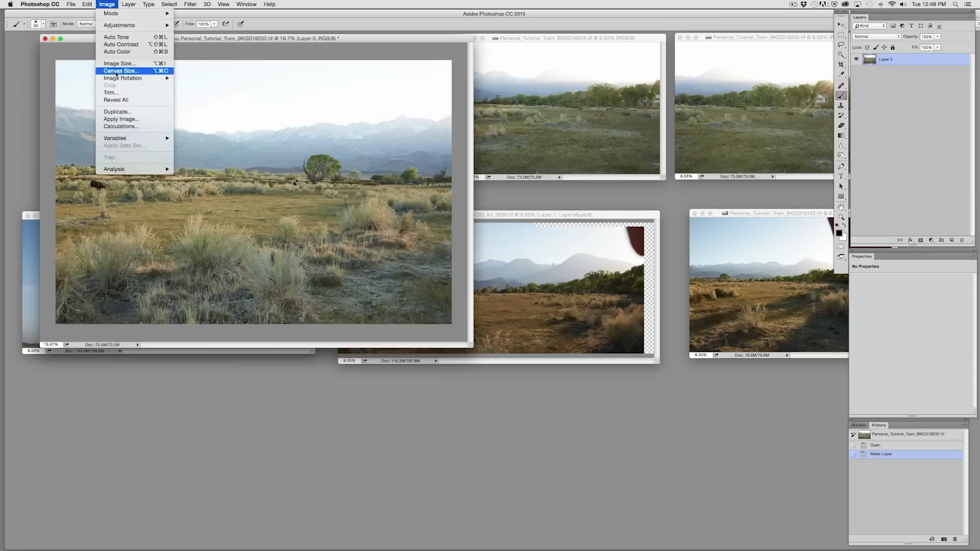
left_click(118, 70)
left_click(463, 284)
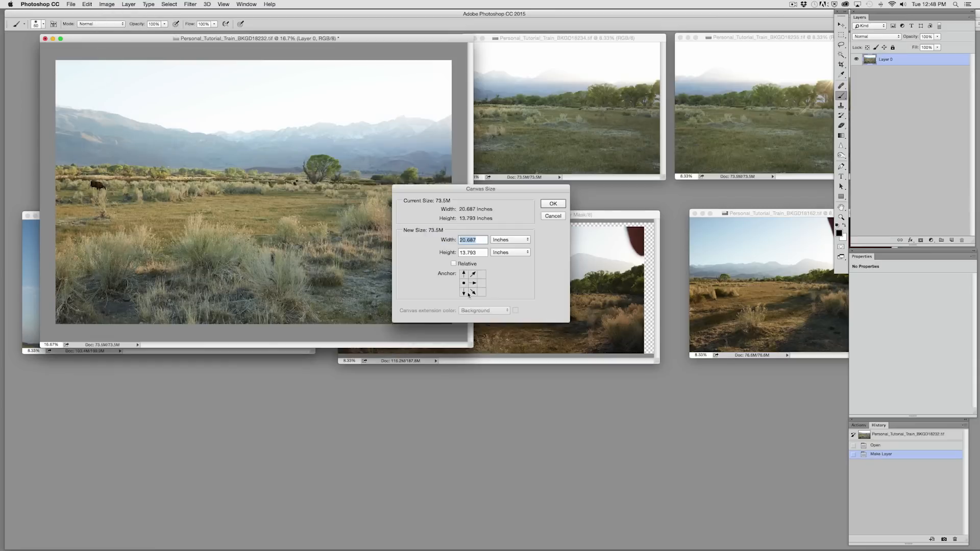
type("40")
key("Return")
key("super+0")
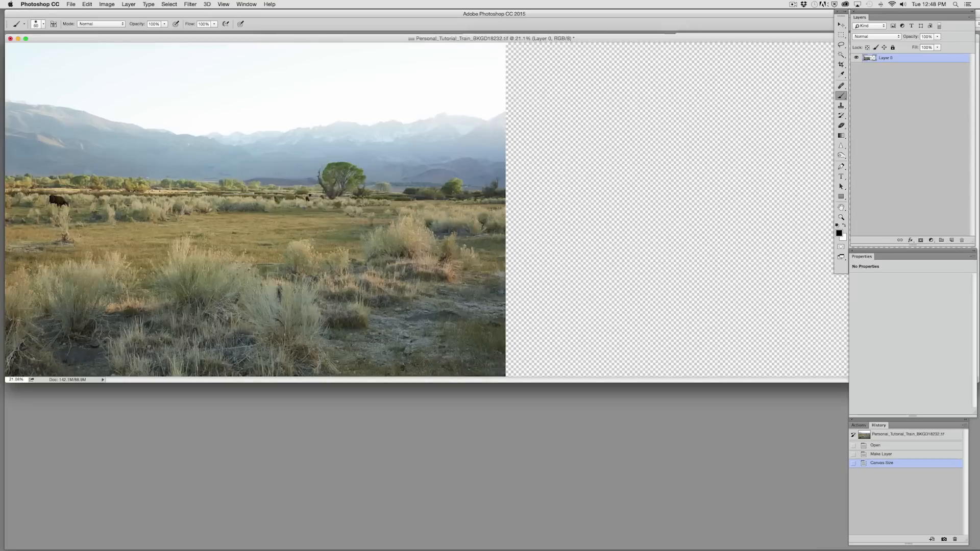
Add the BKGD18233 photo to the widened canvas, overlapping the first photo, and close its source file without saving.
key("super+minus")
key("super+minus")
left_click_drag(404, 33, 413, 214)
left_click(351, 103)
left_click_drag(306, 274, 306, 274)
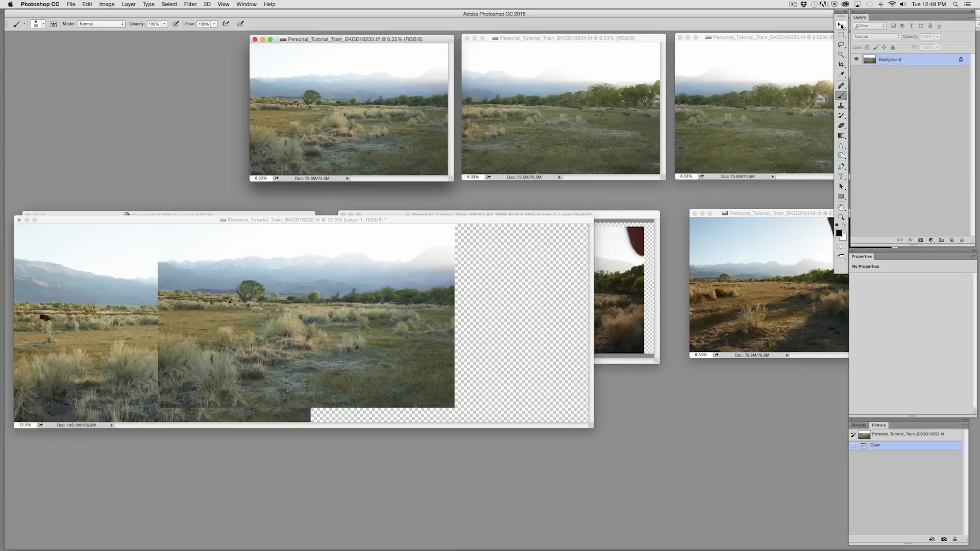
left_click(355, 132)
key("super+w")
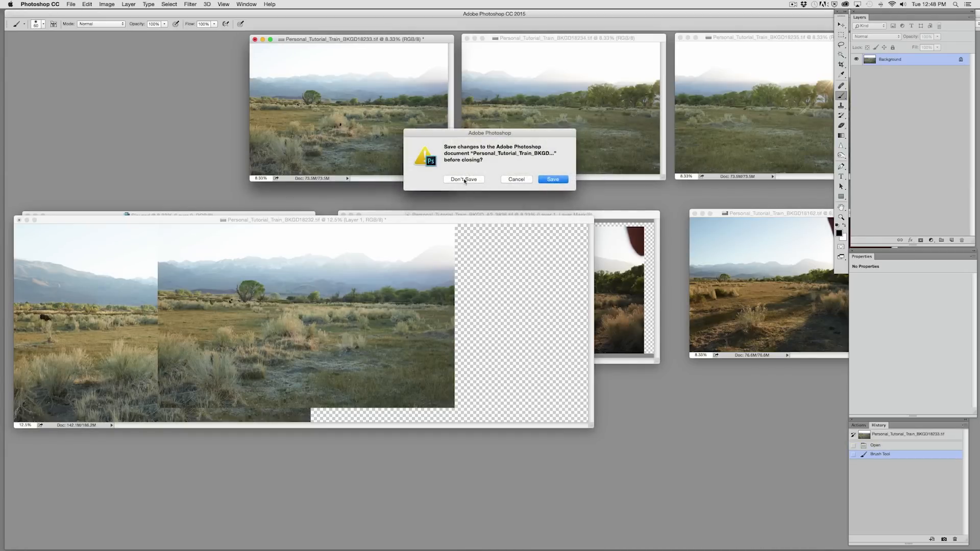
left_click(463, 180)
mouse_move(296, 273)
left_mouse_down()
mouse_move(302, 288)
mouse_move(327, 283)
mouse_move(281, 278)
left_mouse_up()
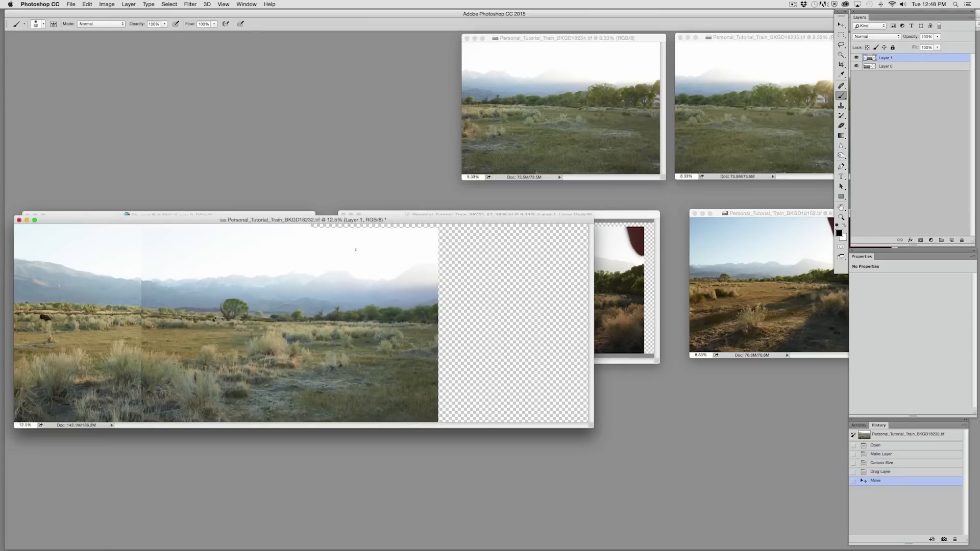
Add the BKGD18234 photo as a new layer overlapping the second photo's right part, and close its source file.
left_click_drag(558, 85, 424, 319)
left_click(550, 175, "super")
key("super+w")
left_click_drag(396, 348, 377, 337)
Add the BKGD18235 photo as a new layer at the right end of the panorama, and close its source file.
left_click(717, 137)
left_click_drag(744, 103, 479, 322)
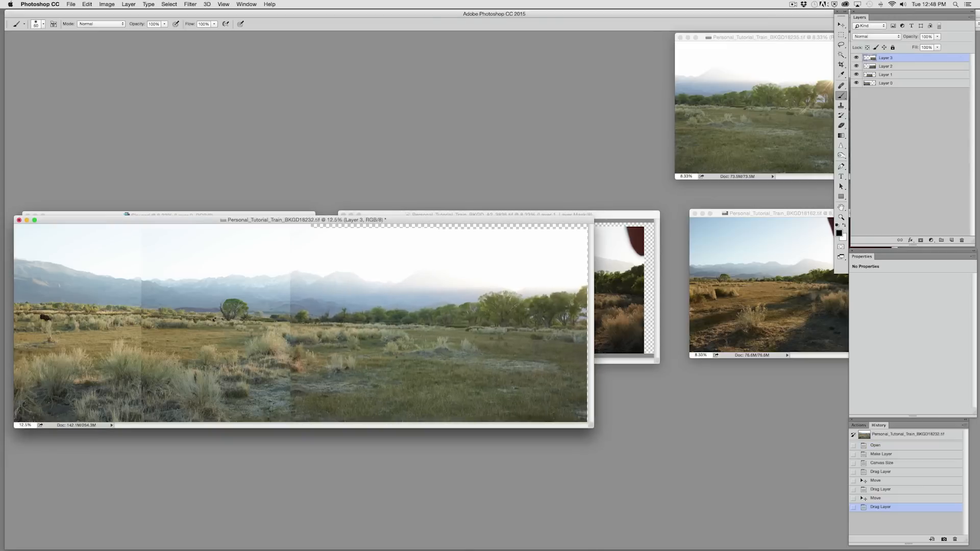
left_click(677, 161)
key("super+w")
Enlarge the panorama's document window and hide Layers 2 and 3, leaving Layer 1 visible and selected.
left_click_drag(597, 424, 803, 479)
left_click_drag(856, 74, 867, 57)
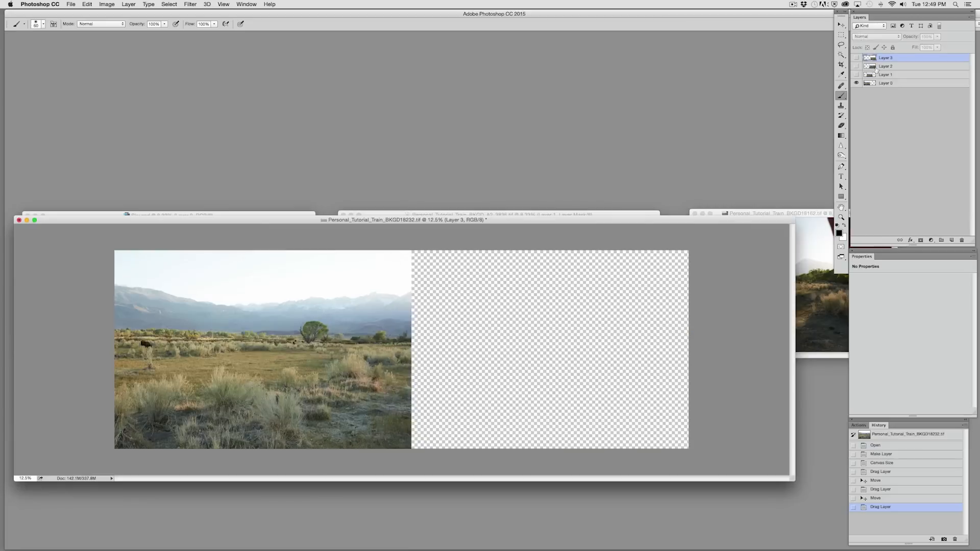
left_click(856, 74)
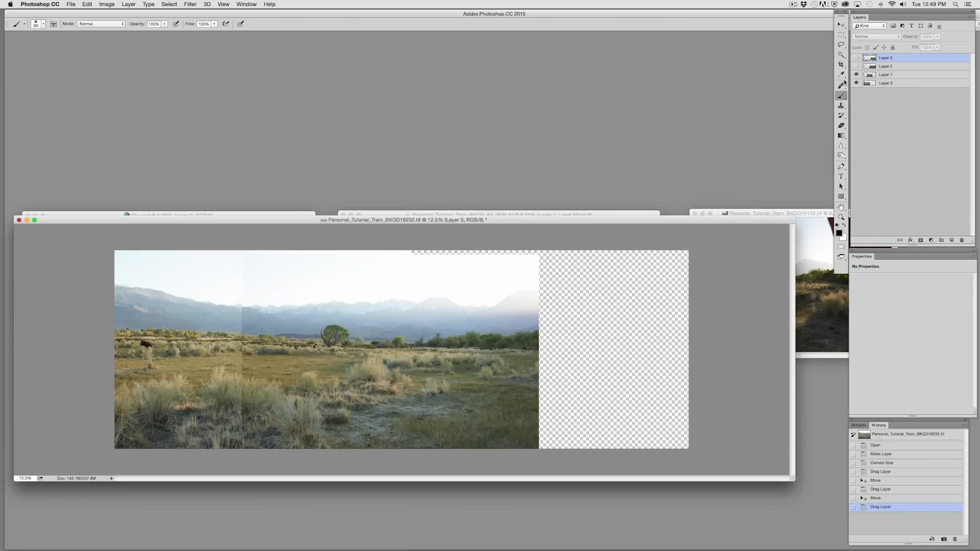
left_click(895, 76)
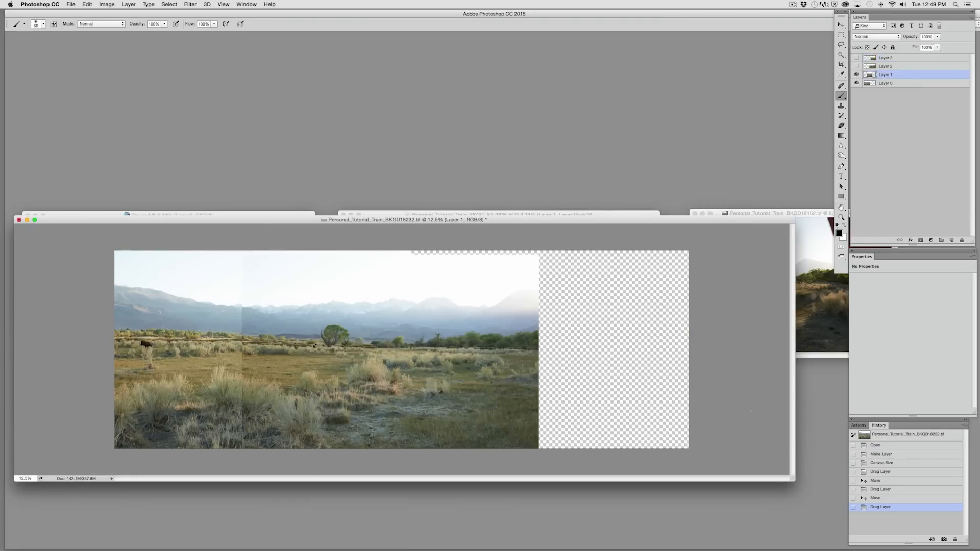
left_click(841, 34)
left_click_drag(222, 244, 322, 458)
key("alt+BackSpace")
key("super+z")
key("super+d")
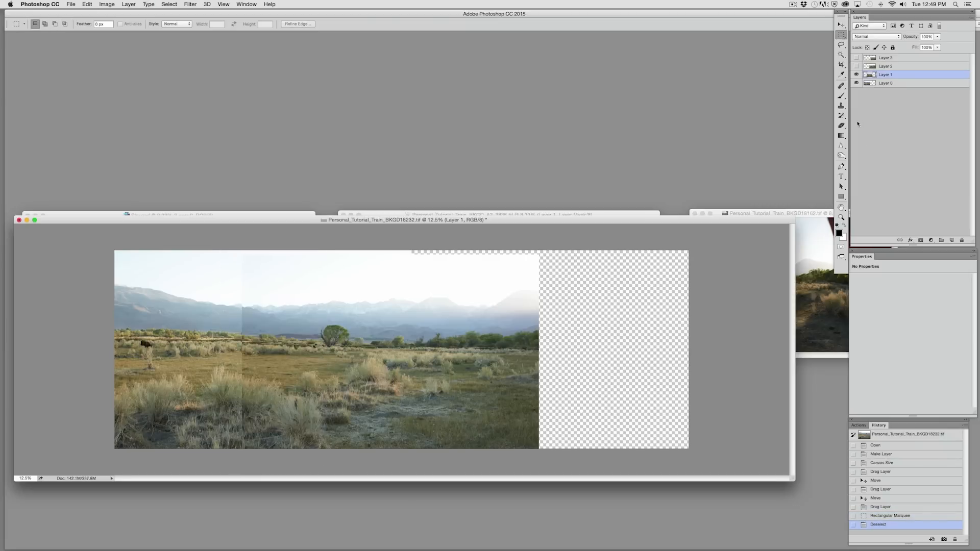
Add a layer mask to Layer 1 and fill a full-height rectangular strip over its left edge with black.
left_click(922, 240)
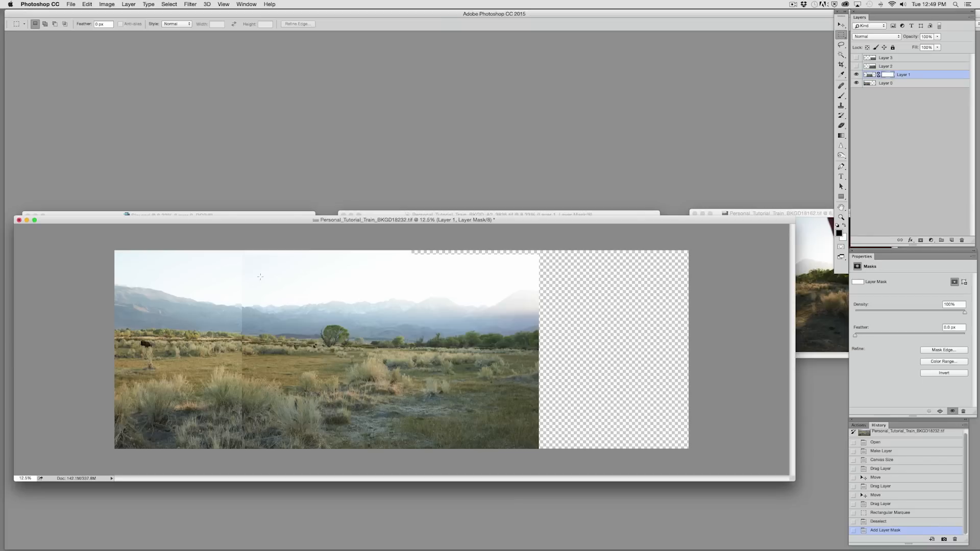
left_click_drag(233, 239, 320, 476)
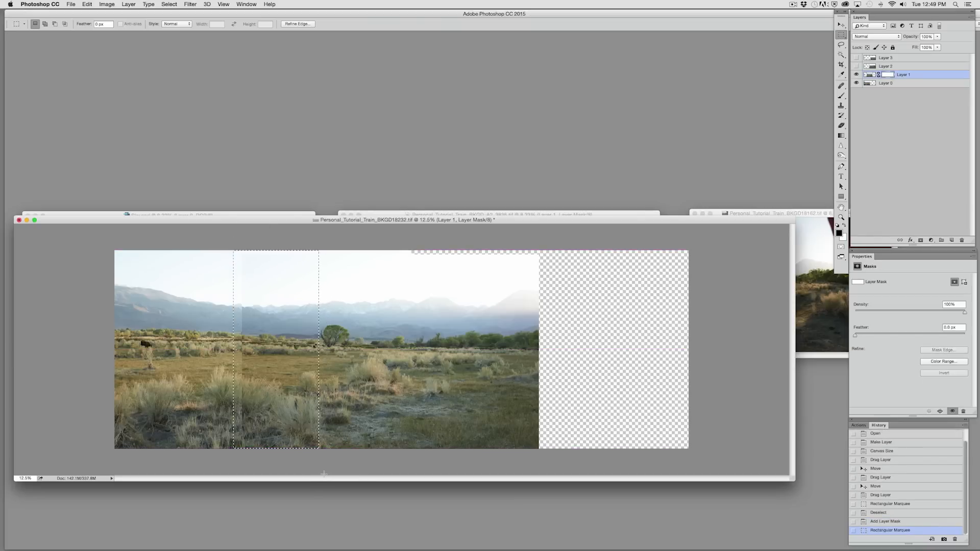
key("alt+BackSpace")
key("super+d")
Move Layer 1 over the matching scenery in Layer 0 and rotate it about -0.45° with Free Transform, nudging it into line.
left_click_drag(374, 353, 356, 348)
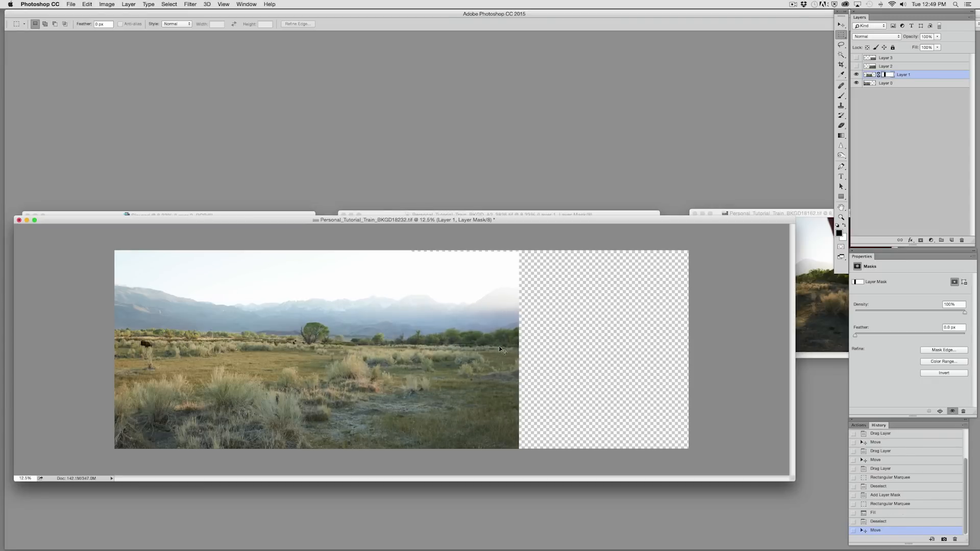
key("super+t")
left_click_drag(554, 342, 556, 344)
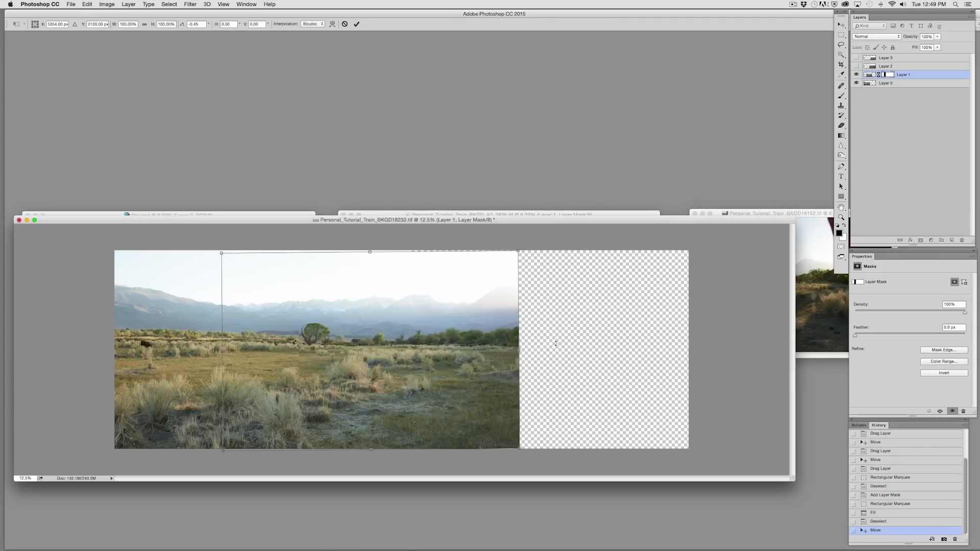
key("Up")
key("Up")
key("Up")
key("Up")
key("Up")
key("Up")
key("Up")
key("Up")
key("Up")
key("Up")
key("Up")
key("Up")
key("Up")
key("Up")
key("Up")
key("Up")
key("m")
key("Return")
key("super+h")
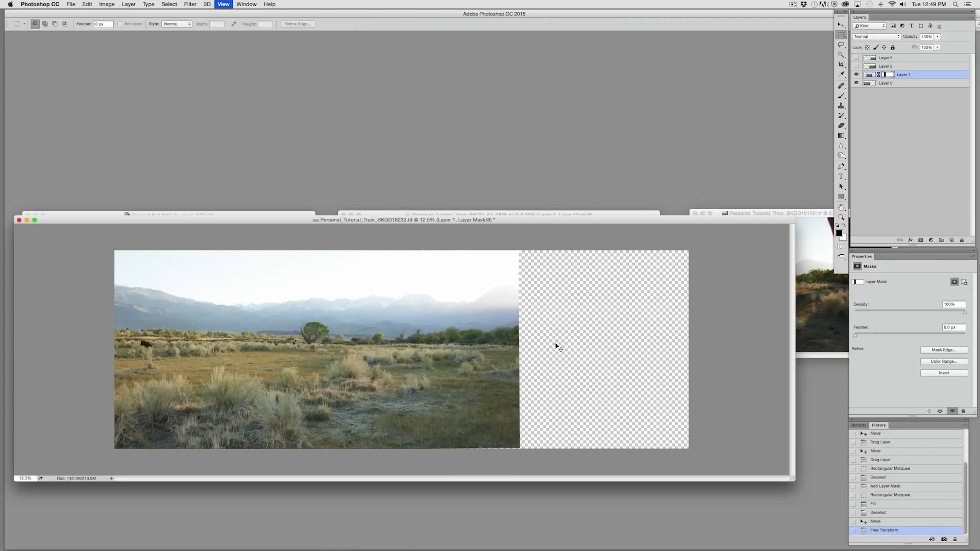
Nudge Layer 1 up to line up the lone tree and the horizon with the photo beneath.
key("super+plus")
key("super+plus")
key("super+plus")
key("space")
left_click_drag(347, 236, 498, 256)
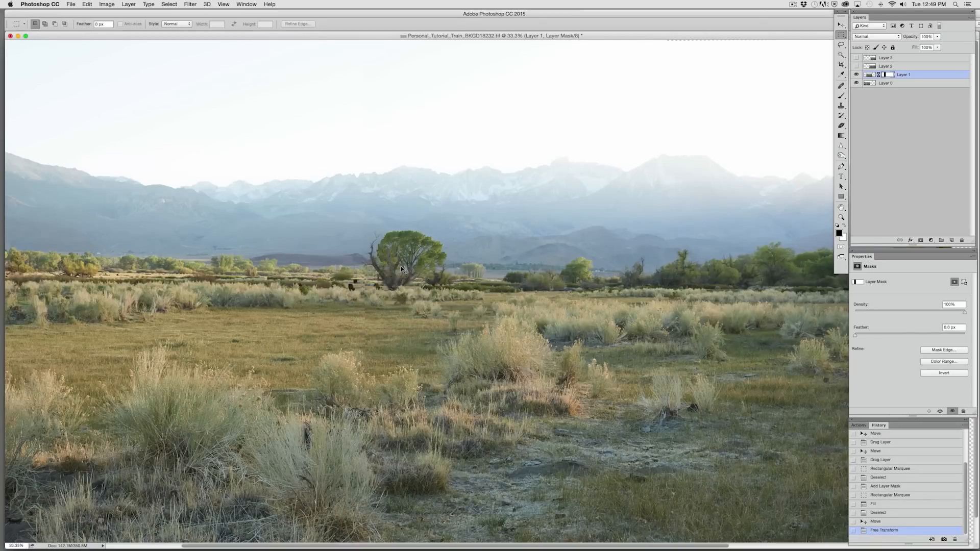
key("shift+Up")
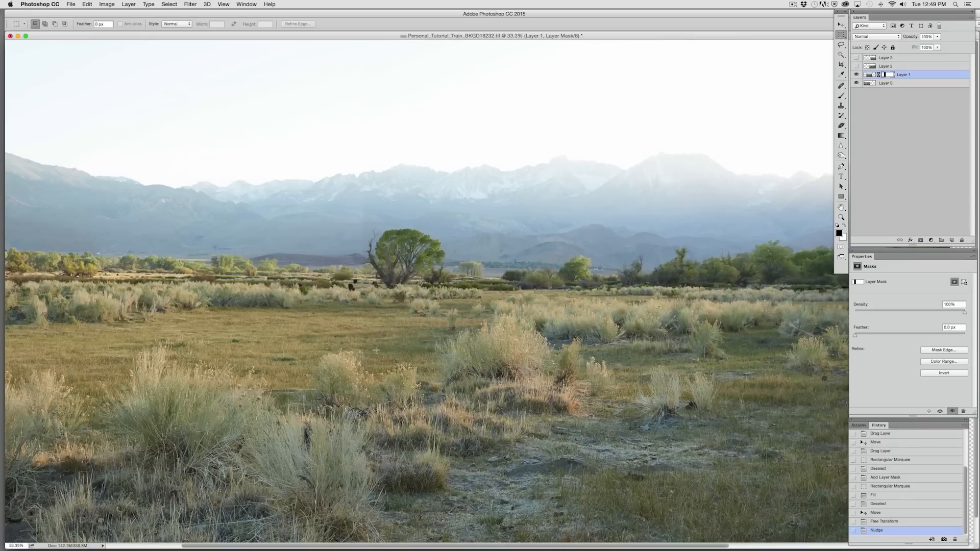
scroll(386, 476, "down", 2)
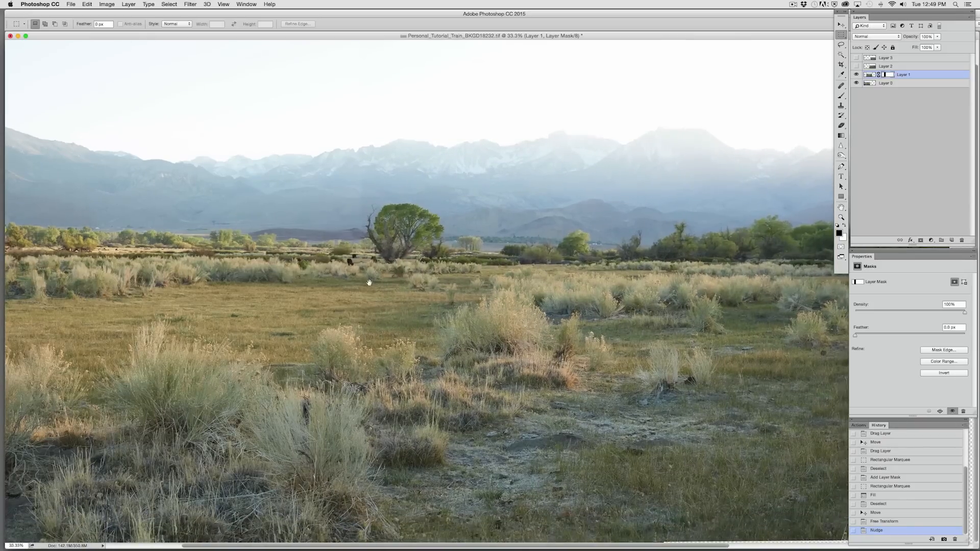
Toggle Layer 1's visibility repeatedly to compare its alignment with Layer 0, leaving the layer shown.
left_click(857, 75)
left_click(858, 75)
left_click(857, 75)
left_click(857, 75)
left_click(857, 74)
left_click(857, 75)
left_click(856, 74)
left_click(857, 75)
left_click(857, 75)
left_click(857, 75)
left_click(857, 75)
left_click(857, 75)
left_click(857, 74)
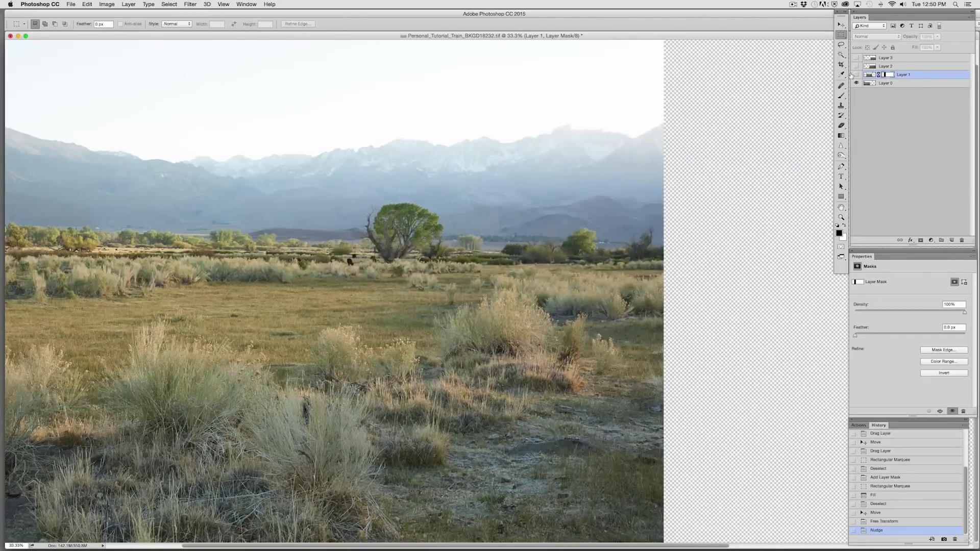
key("super+minus")
key("super+minus")
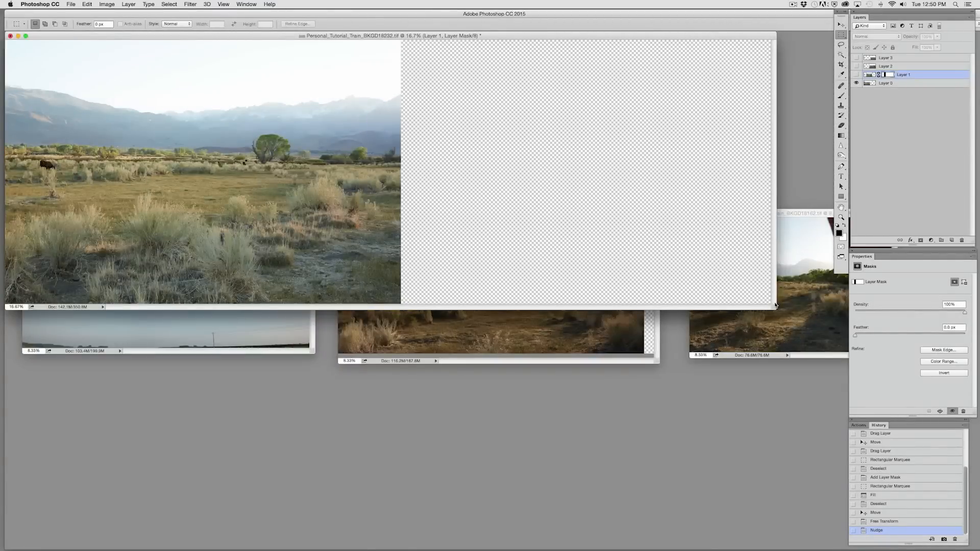
left_click_drag(775, 305, 815, 462)
left_click(857, 75)
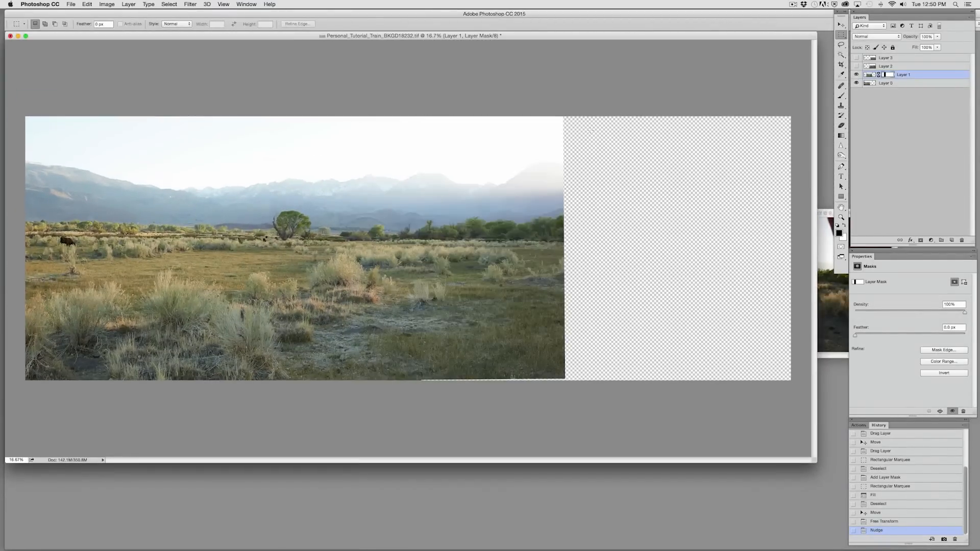
Fill a lassoed area covering the left overlap and the lone tree on Layer 1's mask, and deselect.
left_click(841, 44)
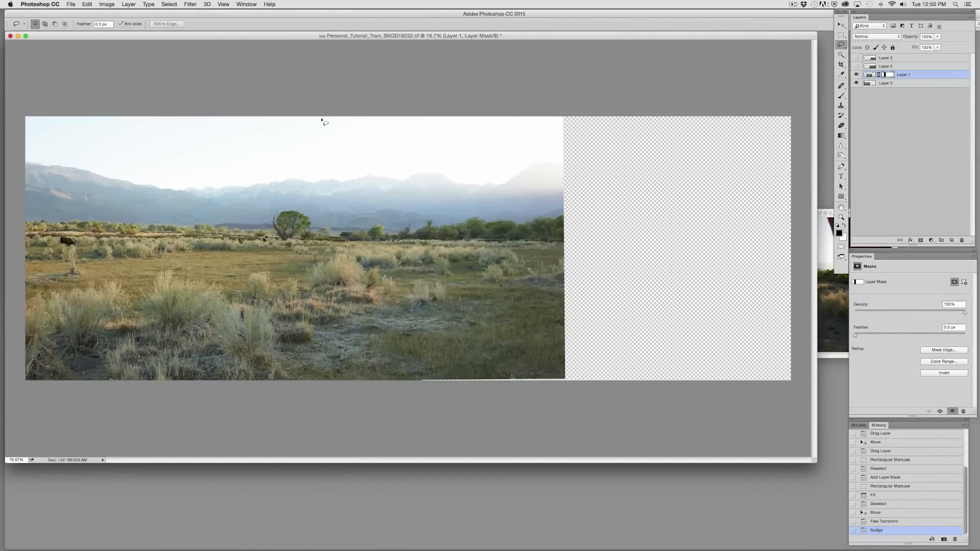
left_click_drag(313, 119, 311, 259)
mouse_move(315, 339)
left_mouse_down()
mouse_move(173, 410)
mouse_move(261, 33)
mouse_move(322, 174)
left_mouse_up()
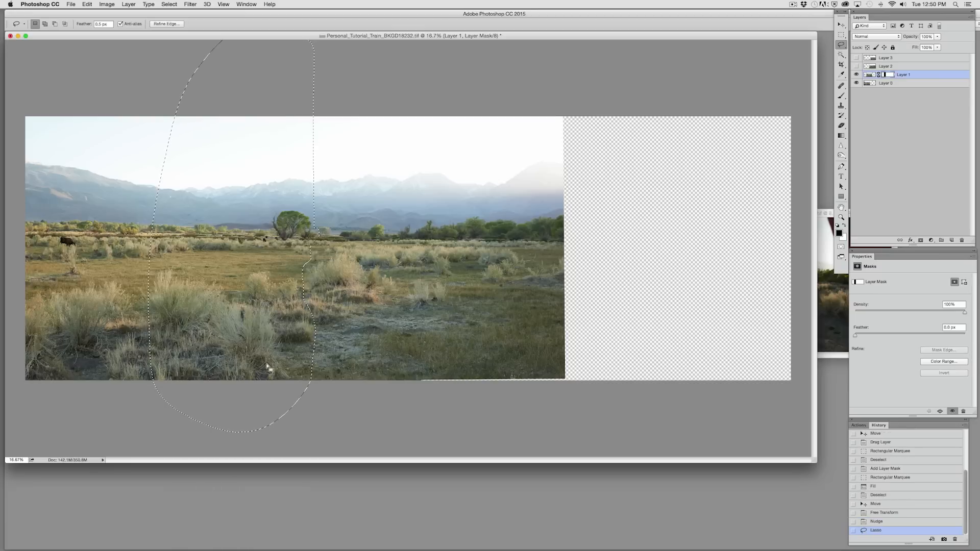
key("super+BackSpace")
key("super+d")
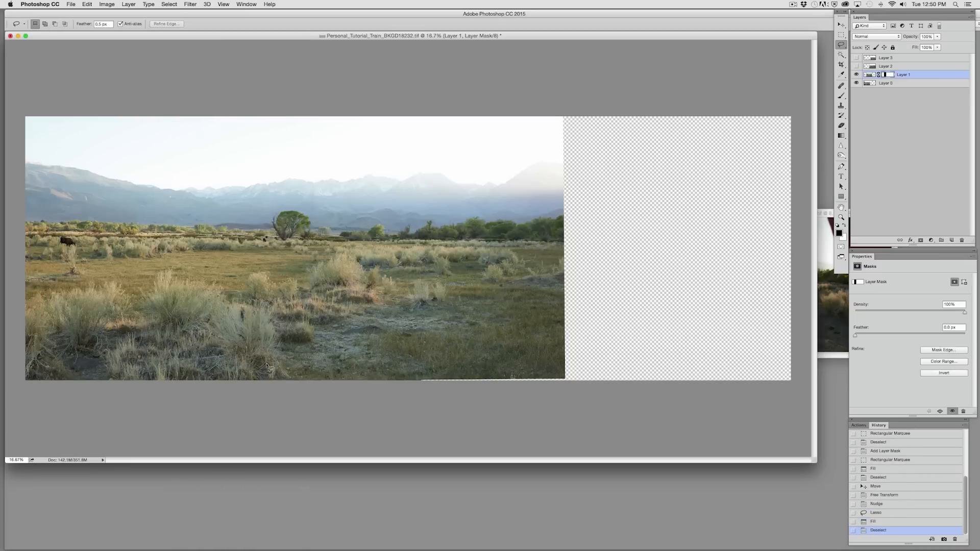
Nudge Layer 1 to match the mountains and field in Layer 0, and compare by toggling its visibility.
key("super+equal")
key("super+equal")
key("super+equal")
key("super+equal")
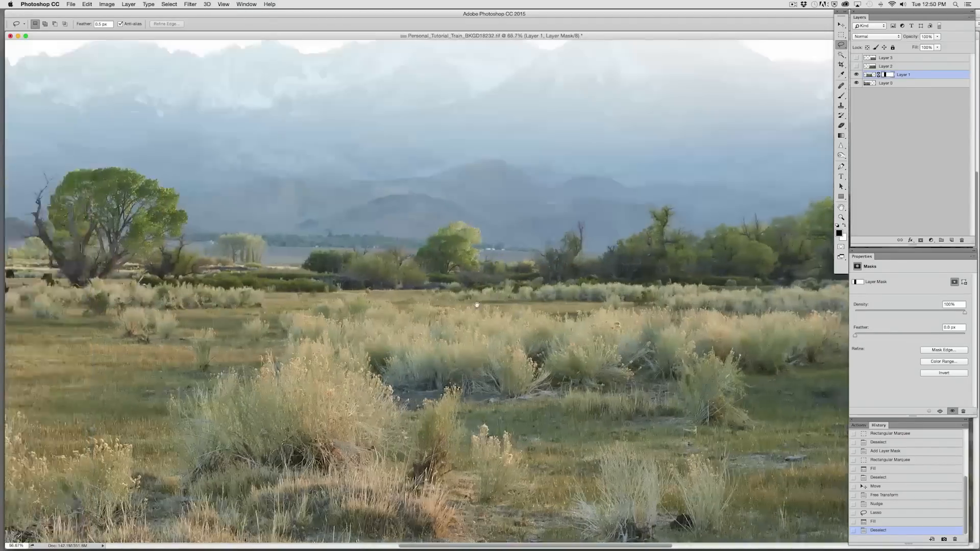
mouse_move(322, 133)
left_mouse_down()
mouse_move(499, 254)
mouse_move(489, 254)
left_mouse_up()
key("super+Up")
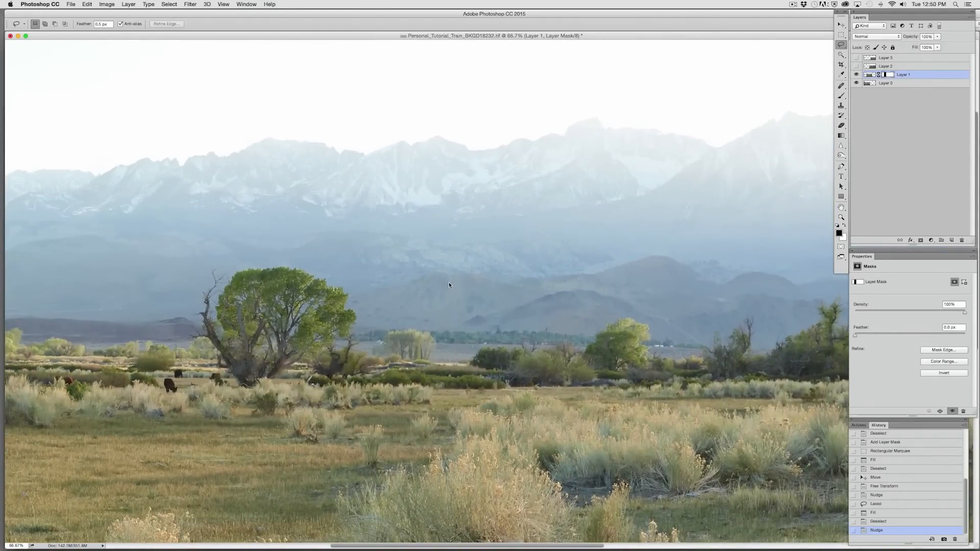
left_click(857, 75)
left_click(856, 74)
Free-transform Layer 1 with a rotation of about -0.13 degrees and a slight adjustment of its lower-right corner to reduce the bottom gap.
key("super+minus")
key("super+minus")
key("super+minus")
key("super+minus")
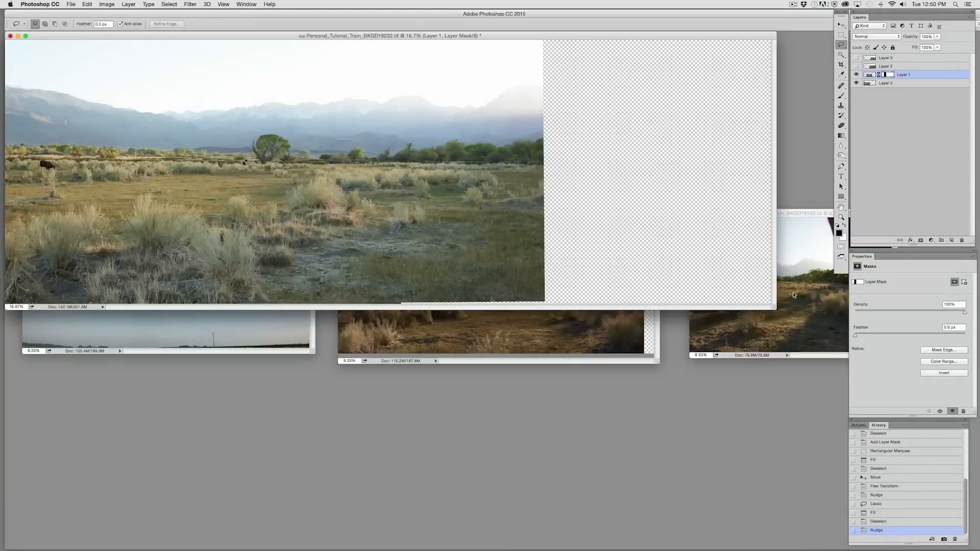
left_click_drag(774, 307, 868, 482)
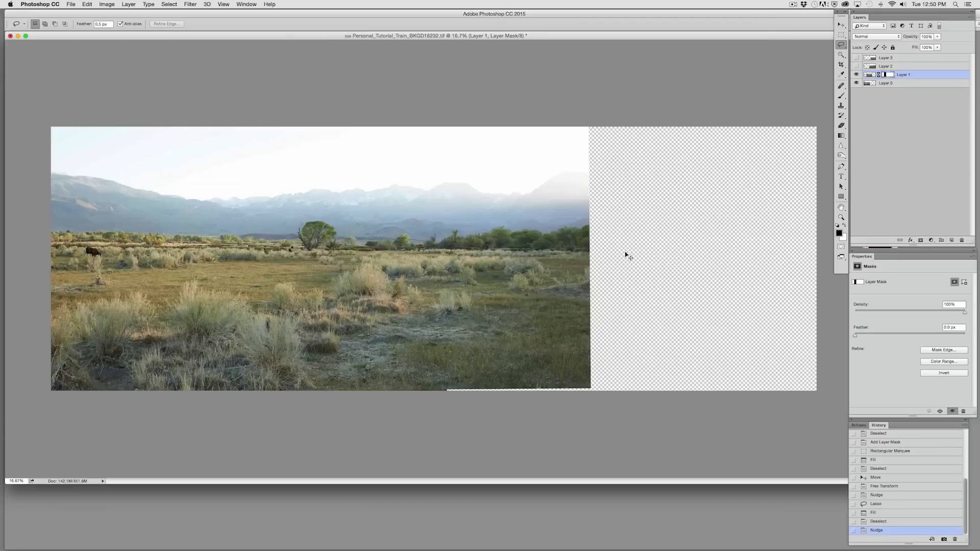
key("super+t")
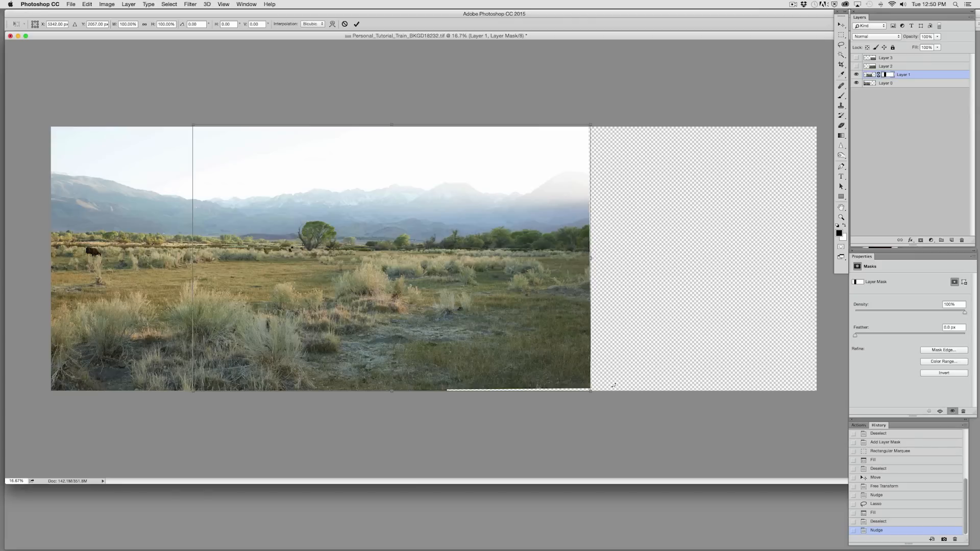
left_click_drag(614, 386, 618, 385)
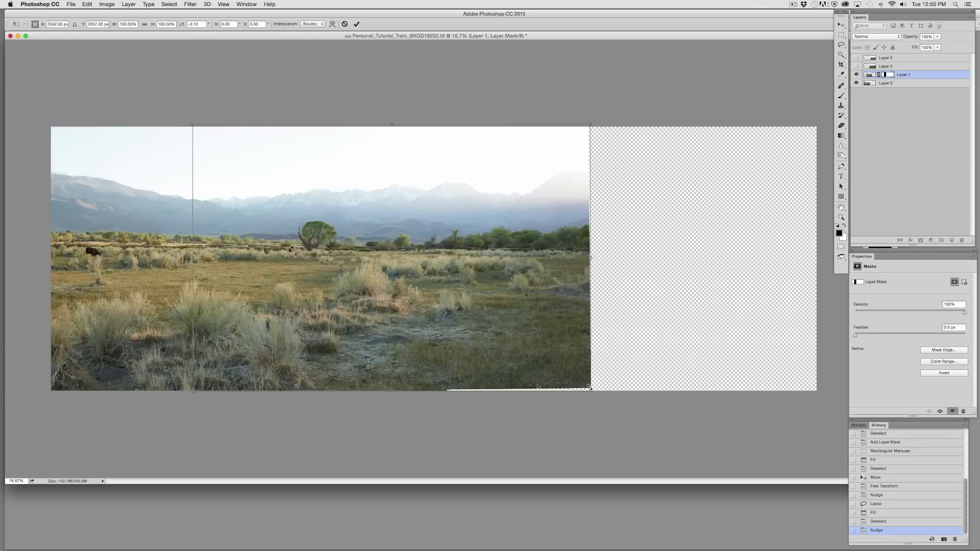
left_click_drag(591, 388, 588, 391)
key("l")
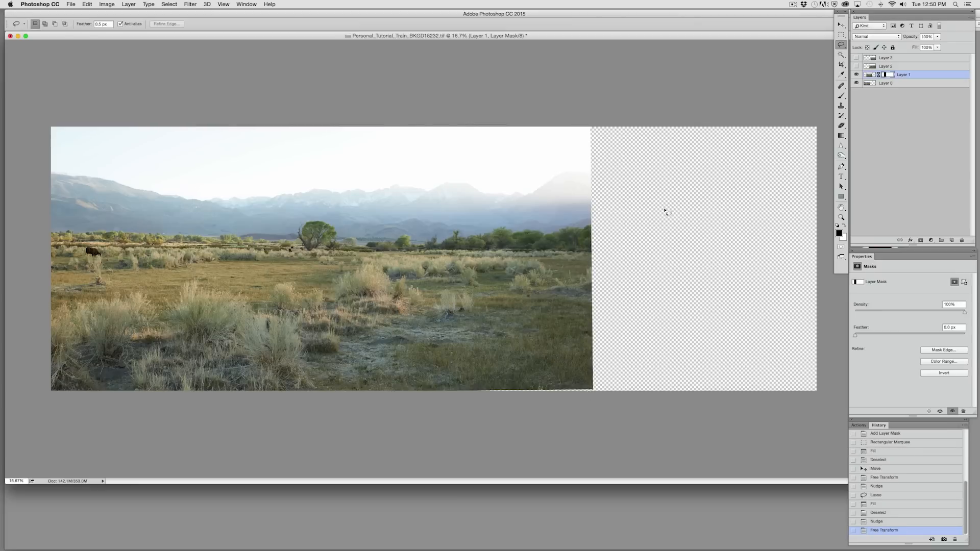
Add a Curves adjustment layer above Layer 1.
left_click(931, 240)
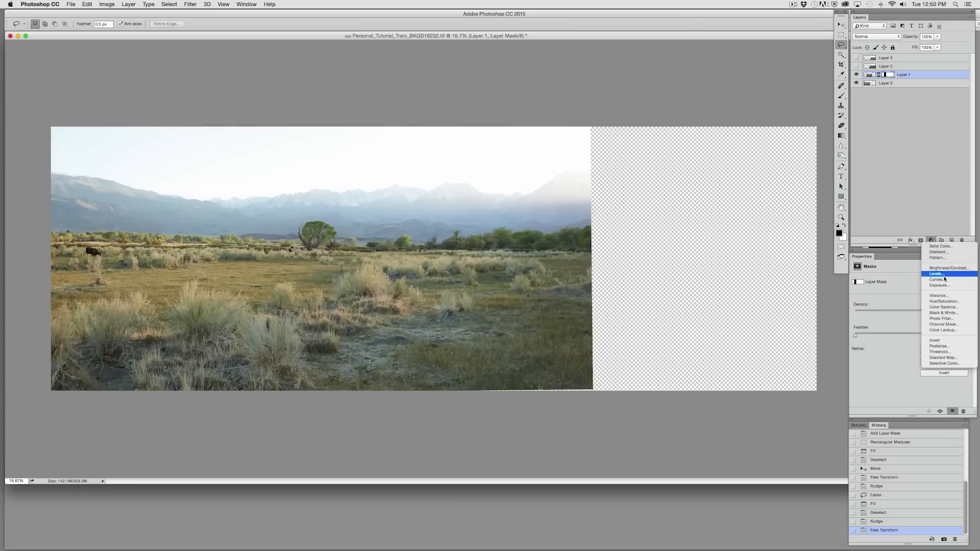
left_click(943, 280)
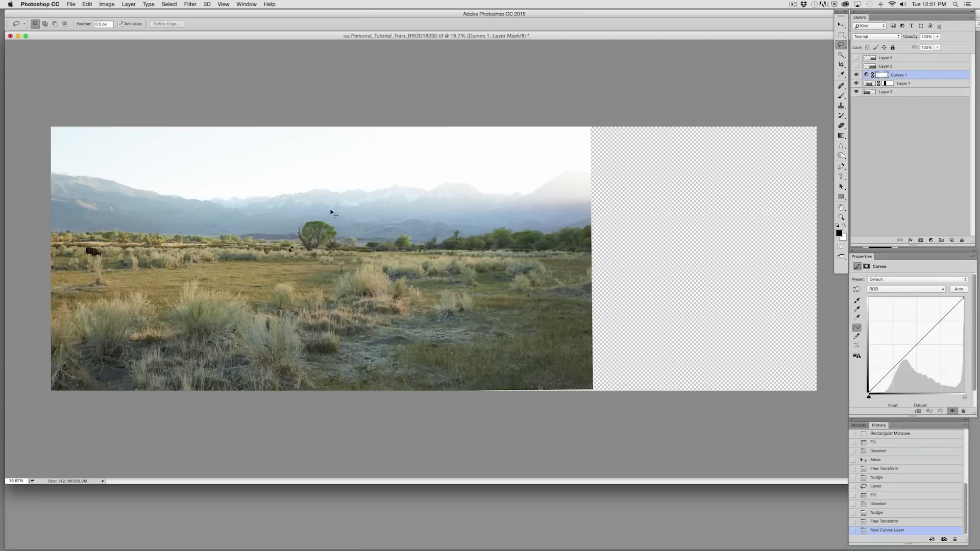
Nudge Layer 1 slightly left to refine its overlap with Layer 0, and check the alignment from foreground to mountains.
key("super+equal")
key("super+equal")
key("super+equal")
key("super+equal")
left_click_drag(331, 213, 559, 281)
key("super+Left")
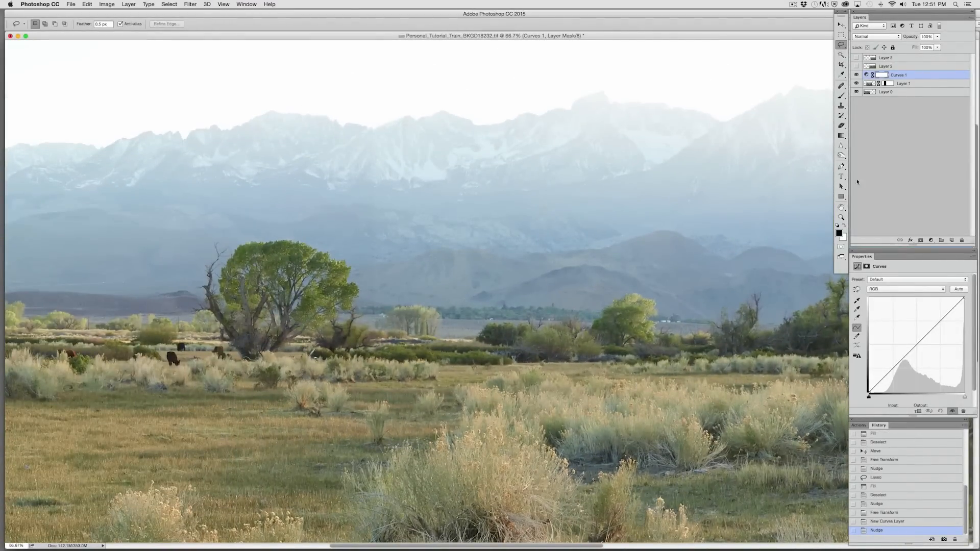
left_click(896, 84)
key("super+Left")
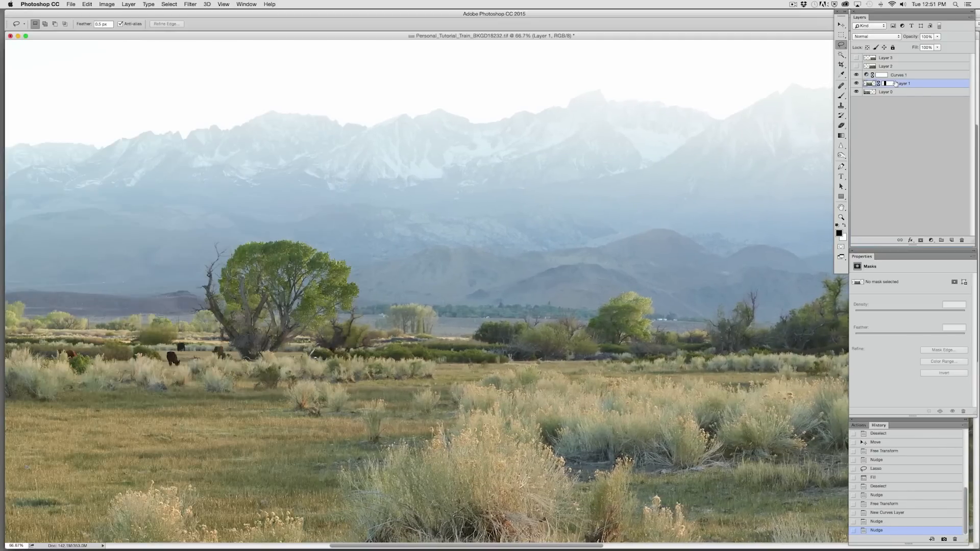
scroll(383, 446, "down", 10)
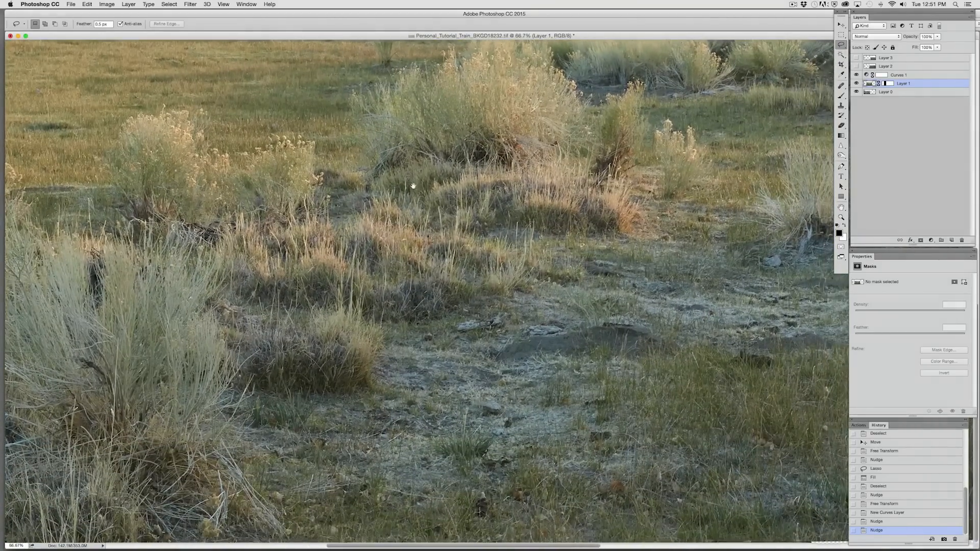
scroll(414, 316, "up", 5)
scroll(414, 315, "up", 4)
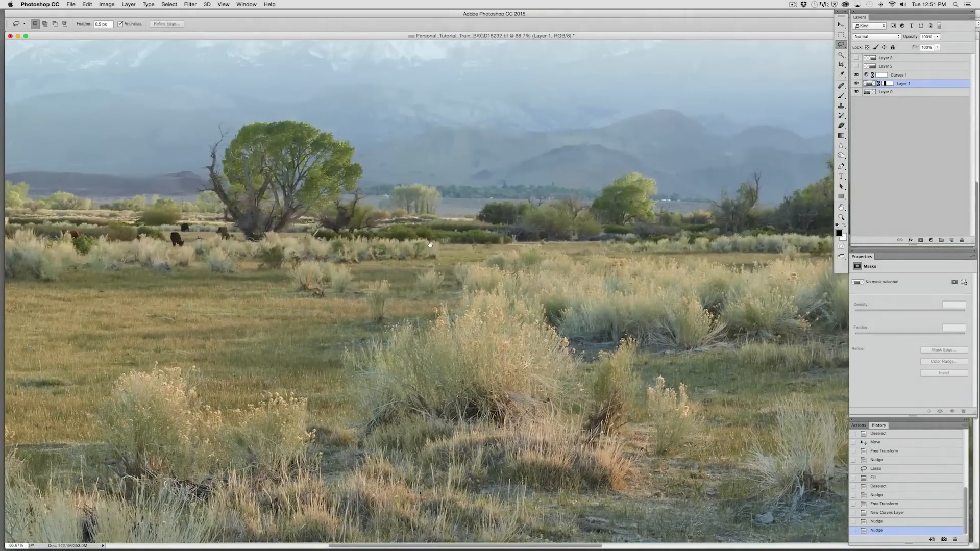
scroll(429, 257, "up", 5)
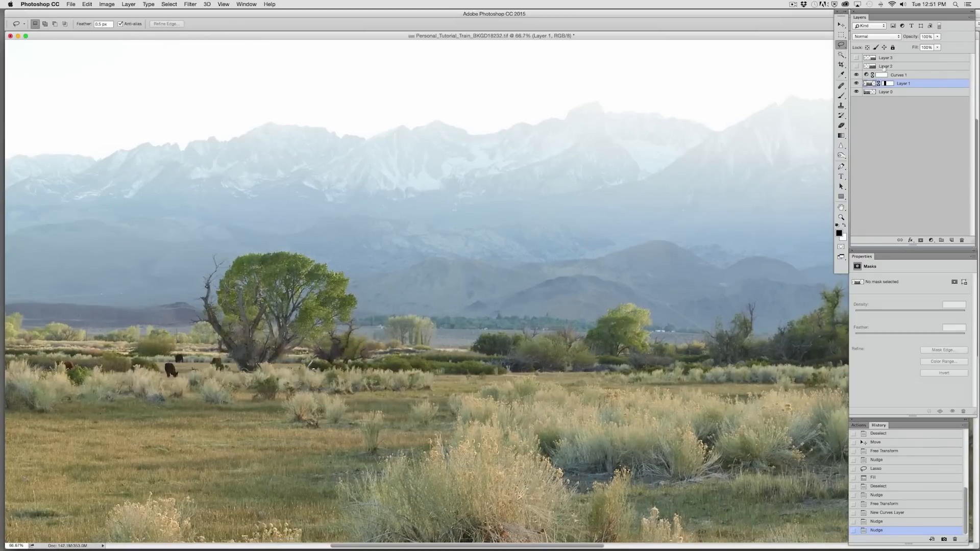
Clip the Curves 1 layer to Layer 1, add a midpoint to its RGB curve, and toggle the adjustment to compare.
left_click(872, 79, "alt")
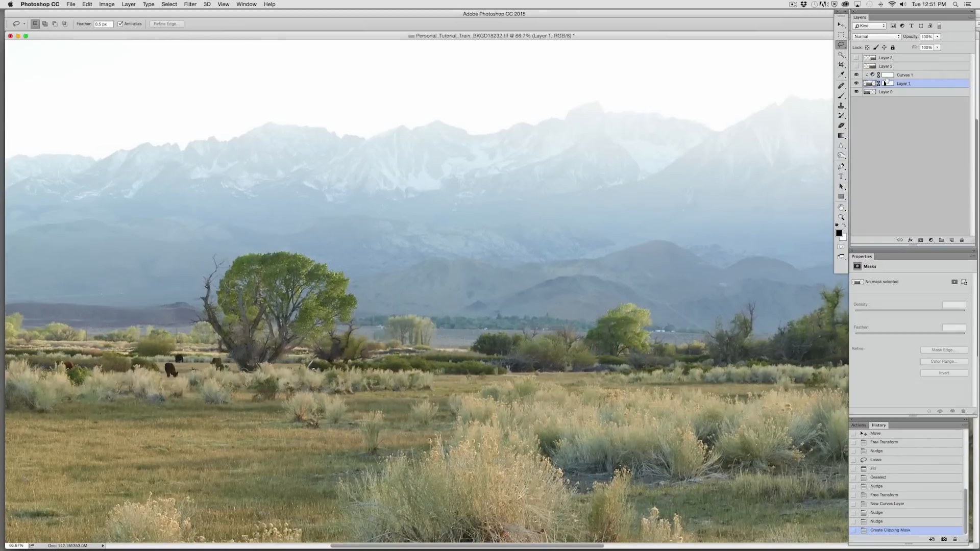
left_click(904, 75)
left_click(918, 345)
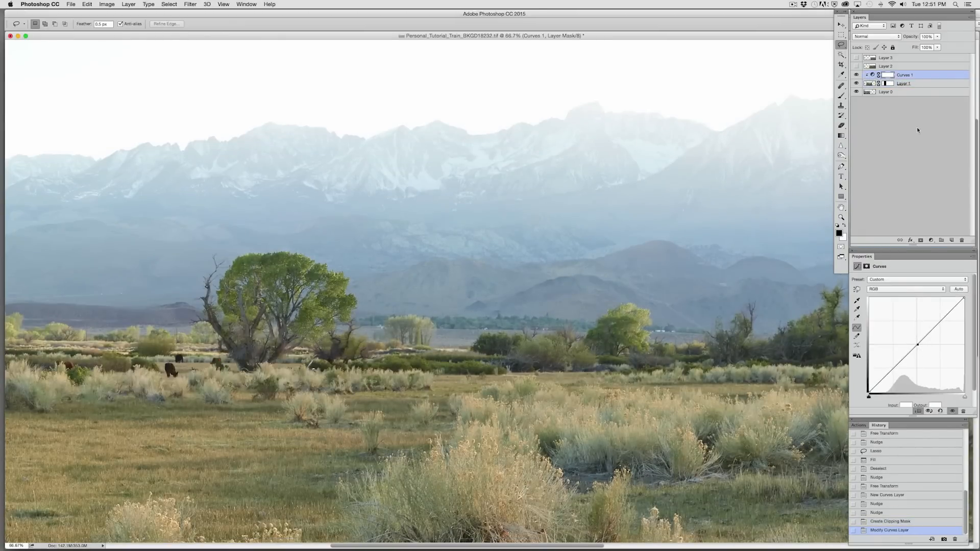
left_click(856, 75)
left_click(857, 75)
left_click(857, 76)
left_click(857, 75)
Rename the Curves 1 adjustment layer as Blend.
double_click(908, 74)
type("Blend")
key("Return")
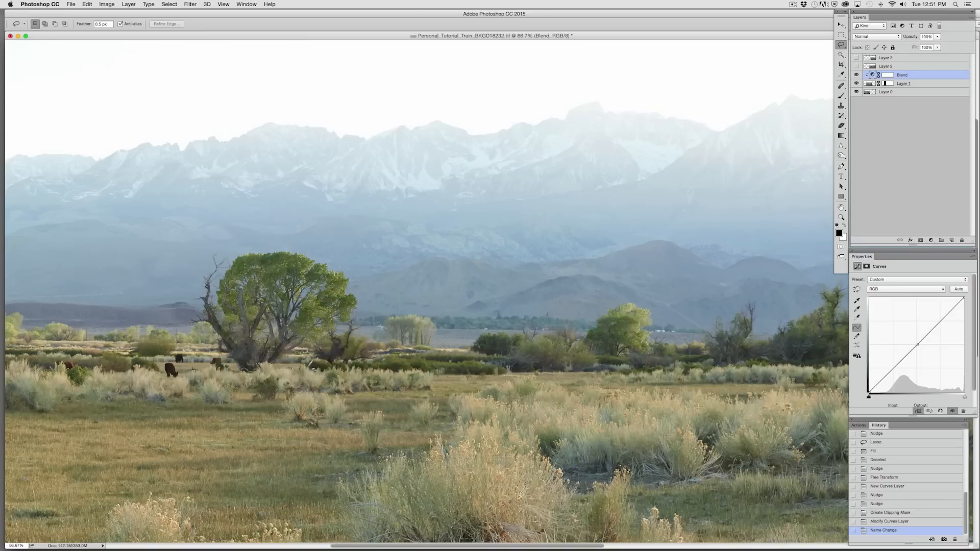
Examine the seam beside the lone tree from afar and at 200% zoom, toggling Layer 1's visibility to compare it with Layer 0.
key("super+minus")
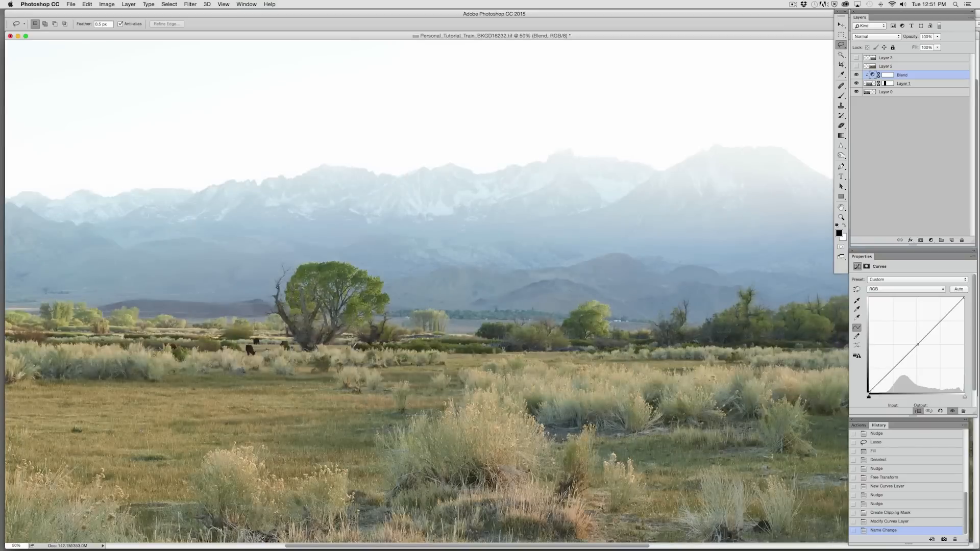
key("super+minus")
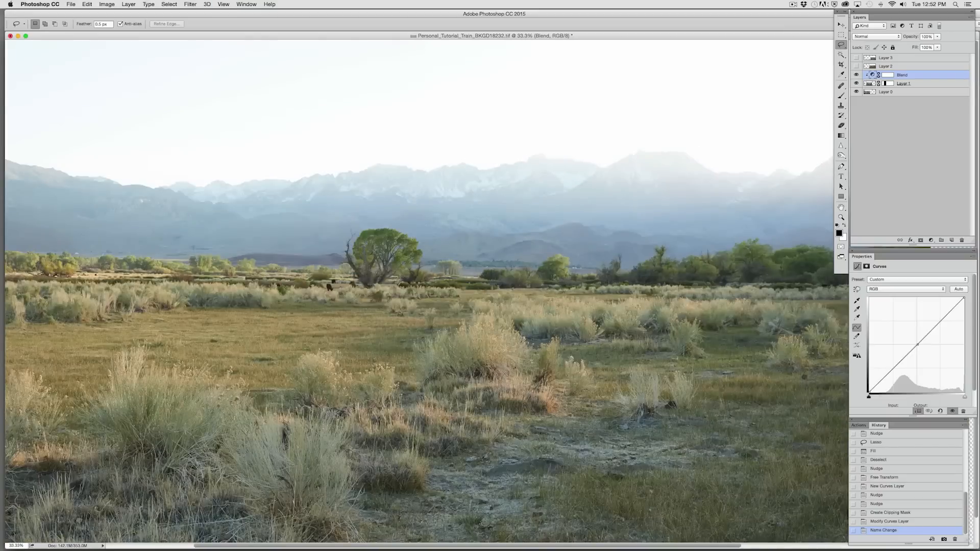
key("super+minus")
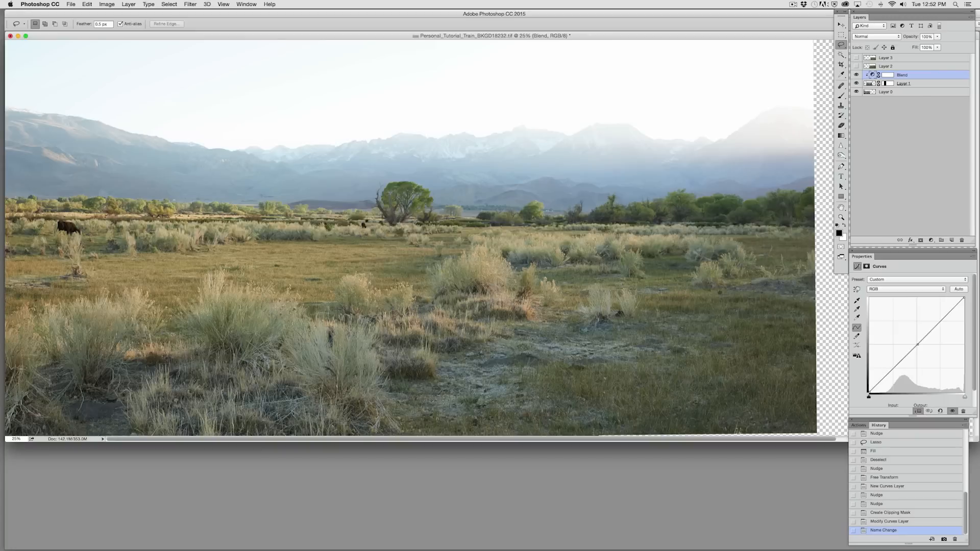
key("super+equal")
key("super+equal")
key("super+equal")
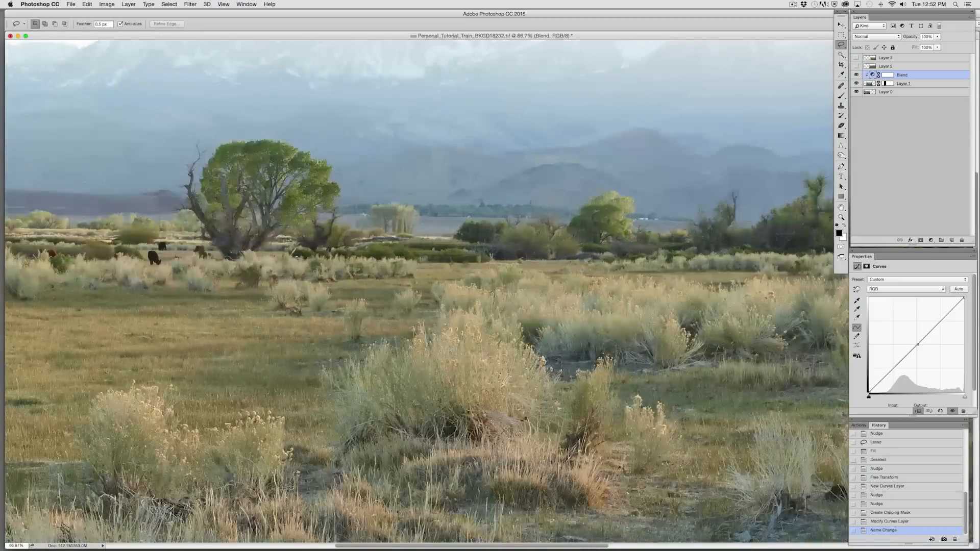
key("super+equal")
key("super+equal")
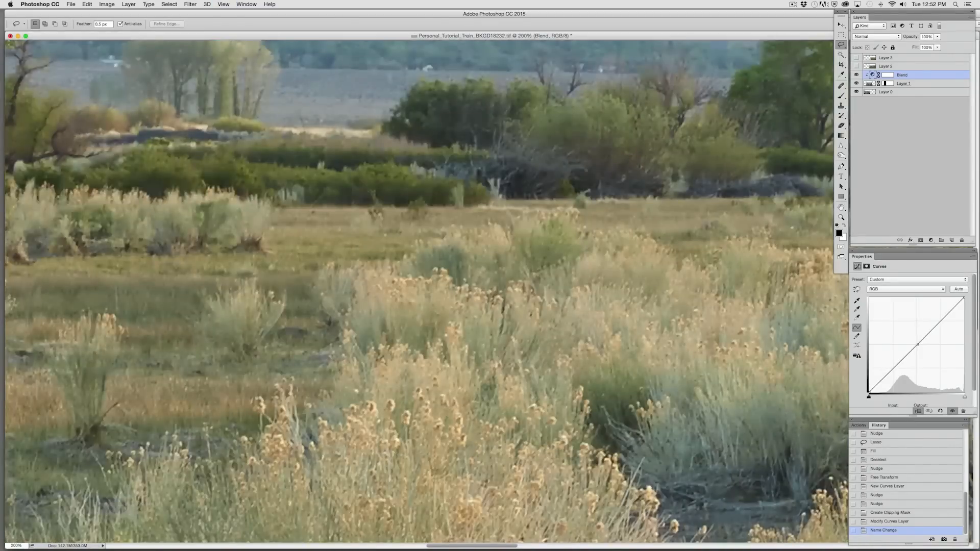
mouse_move(235, 211)
left_mouse_down()
mouse_move(294, 379)
mouse_move(287, 367)
mouse_move(305, 181)
mouse_move(441, 417)
left_mouse_up()
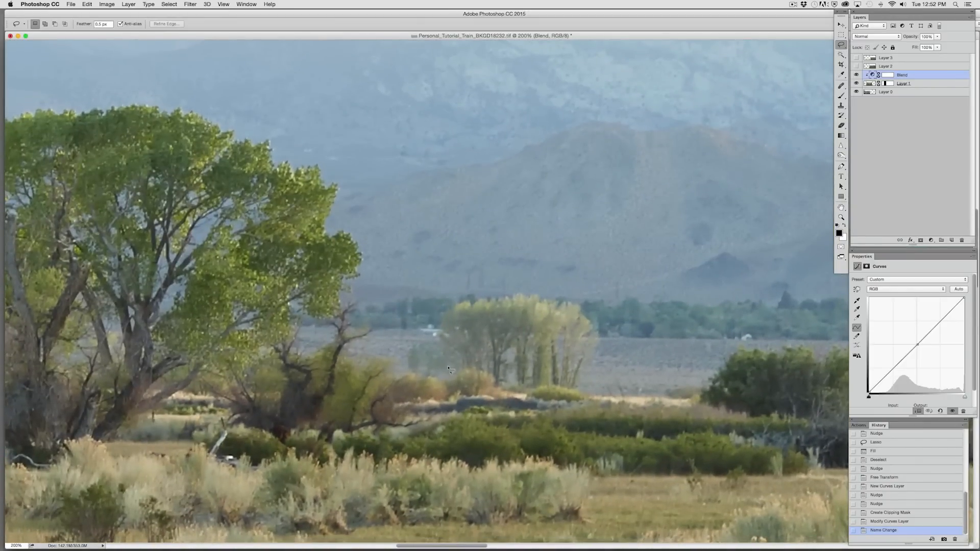
scroll(538, 274, "right", 5)
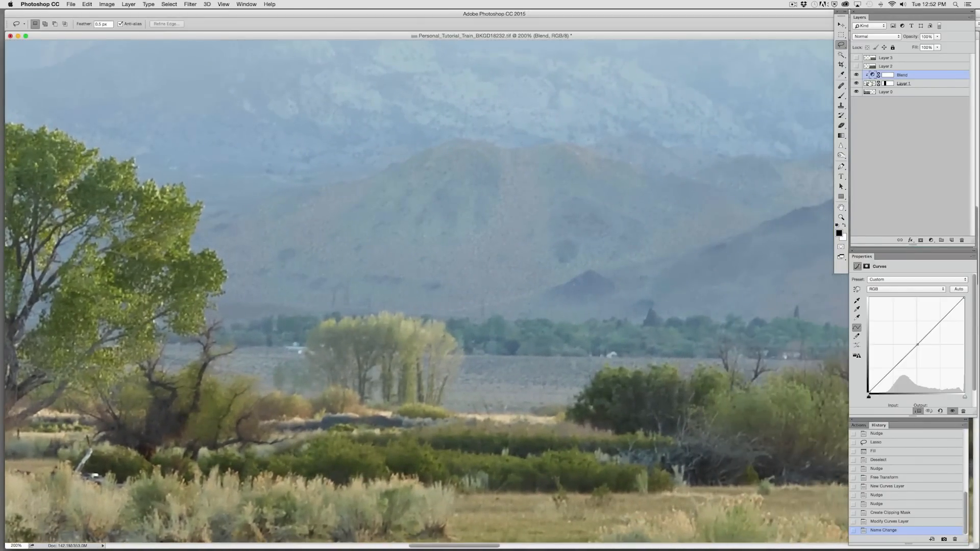
left_click(857, 83)
left_click(857, 83)
left_click(857, 83)
left_click(857, 83)
scroll(569, 114, "down", 5)
scroll(454, 288, "left", 3)
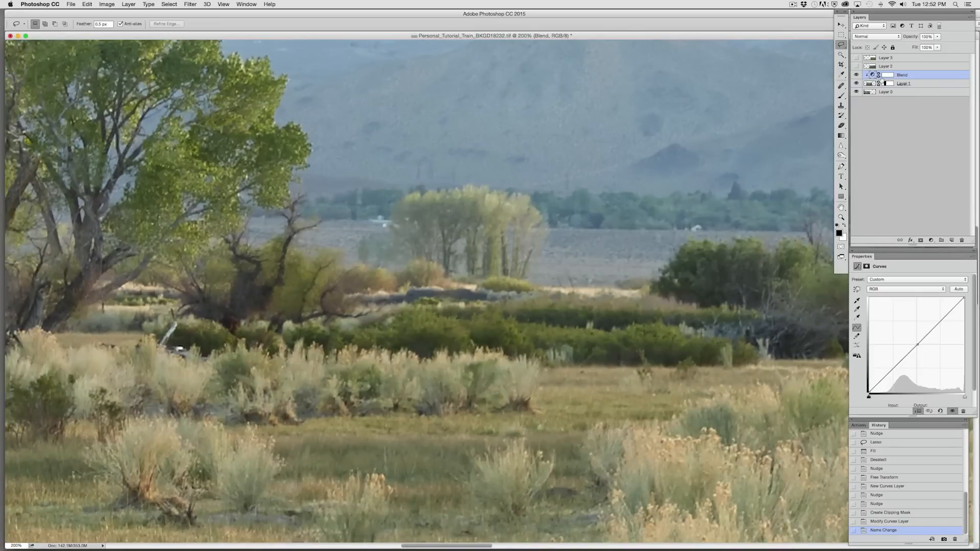
Show Layer 1's mask overlay and paint in black with a smaller brush along the mask edge beside the pale distant trees.
left_click(889, 83)
left_click(842, 125)
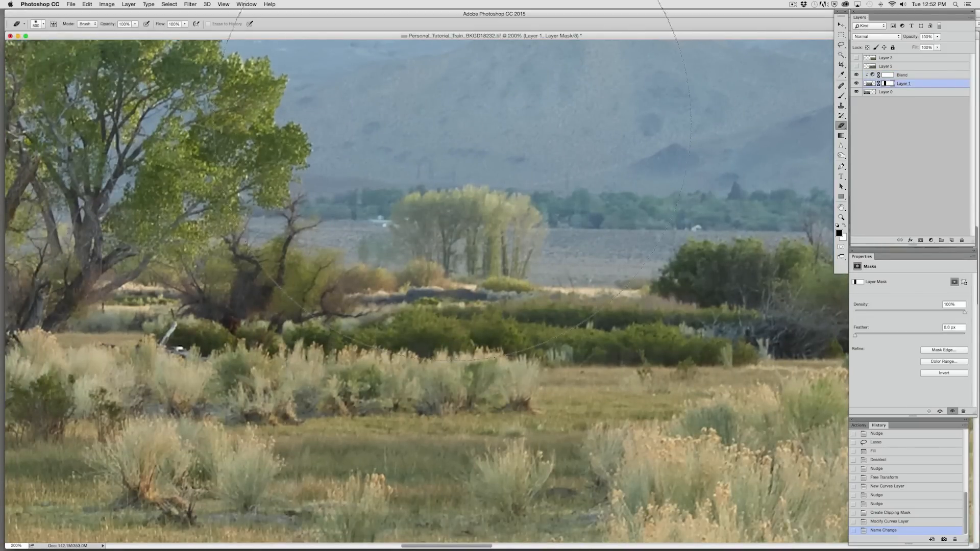
left_click_drag(470, 258, 467, 337)
key("bracketleft")
key("bracketleft")
key("bracketleft")
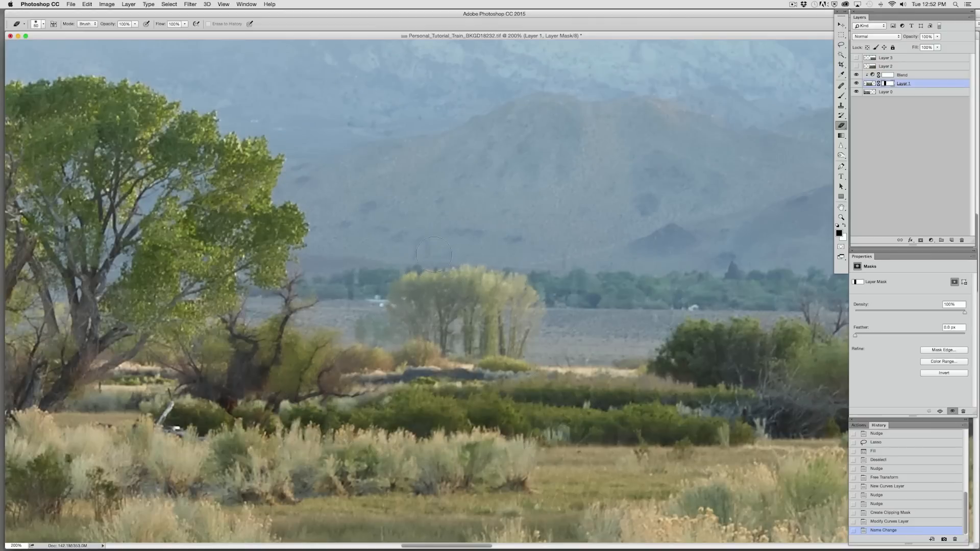
key("backslash")
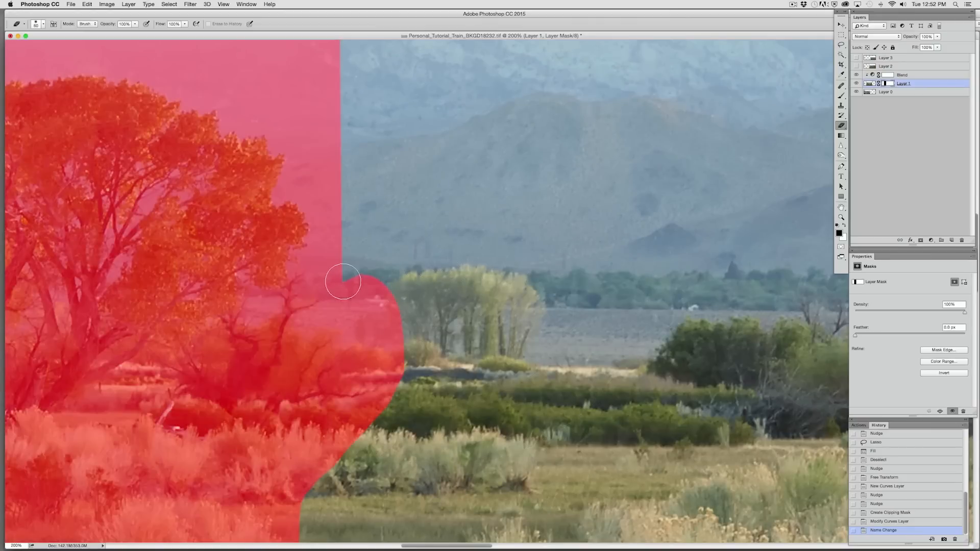
key("b")
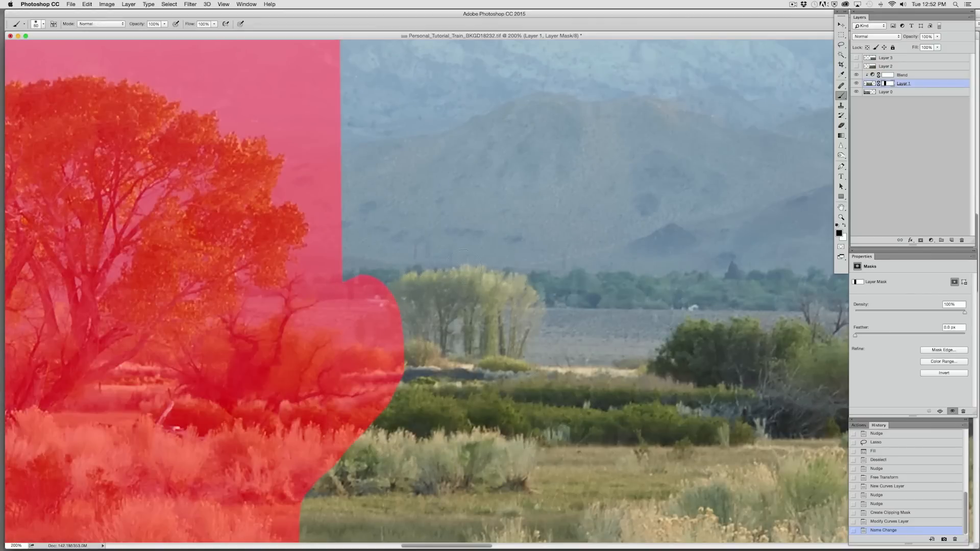
key("bracketleft")
key("bracketleft")
key("bracketleft")
mouse_move(346, 269)
left_mouse_down()
mouse_move(381, 280)
mouse_move(413, 352)
left_mouse_up()
Erase small areas along Layer 1's mask edge at the green shrubs with a smaller Eraser, and hide the mask overlay.
left_click(842, 126)
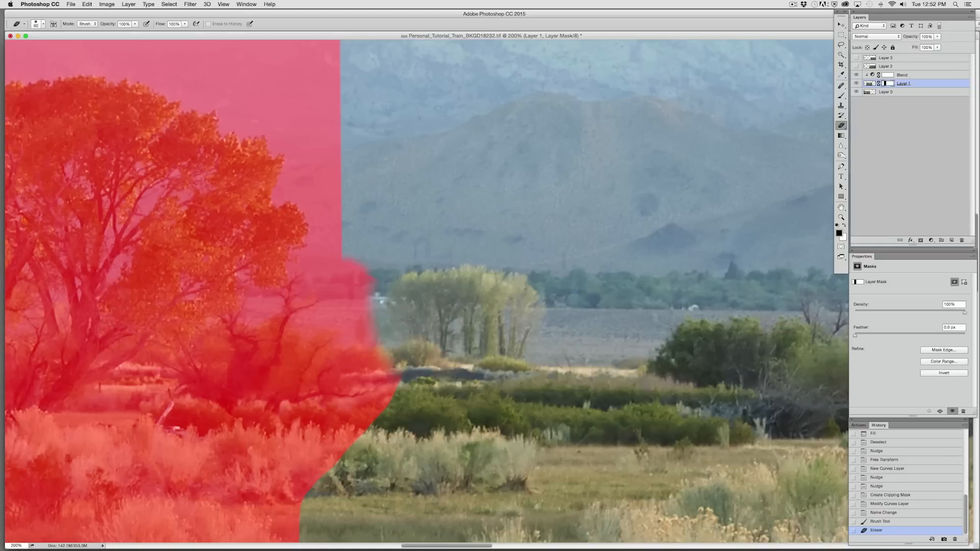
key("bracketleft")
left_click(396, 382)
key("backslash")
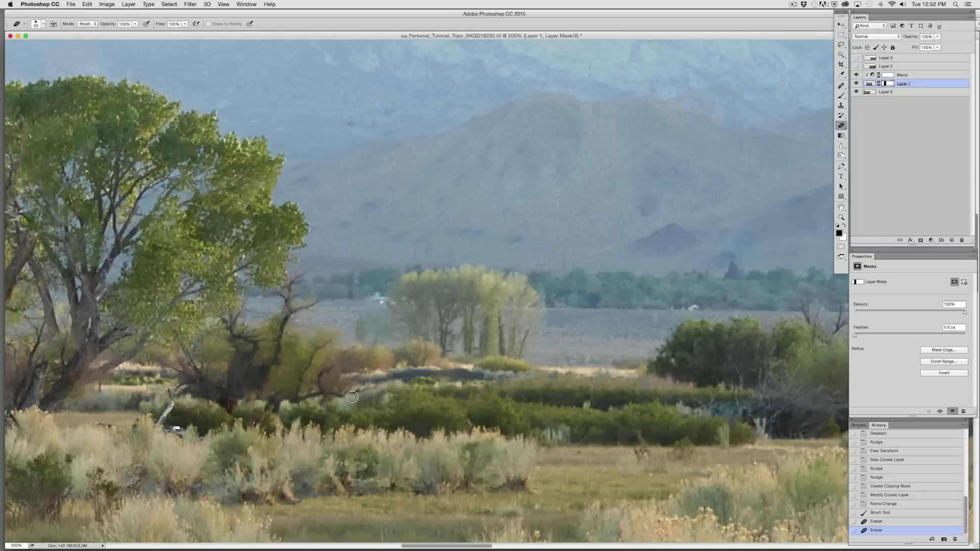
left_click(375, 435)
scroll(374, 435, "down", 5)
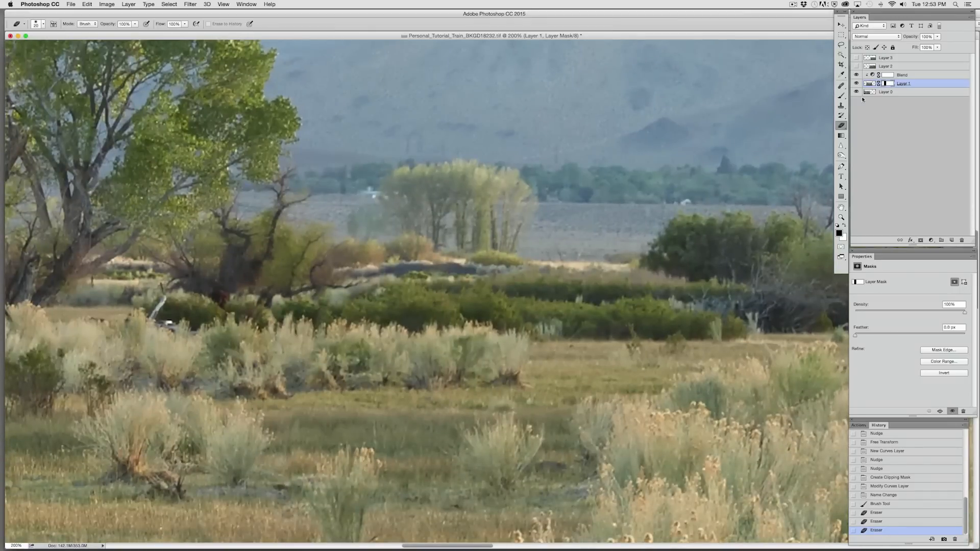
Toggle Layer 1's visibility repeatedly to check the retouched seam against Layer 0, leaving the layer shown.
left_click(857, 83)
left_click(856, 84)
left_click(856, 83)
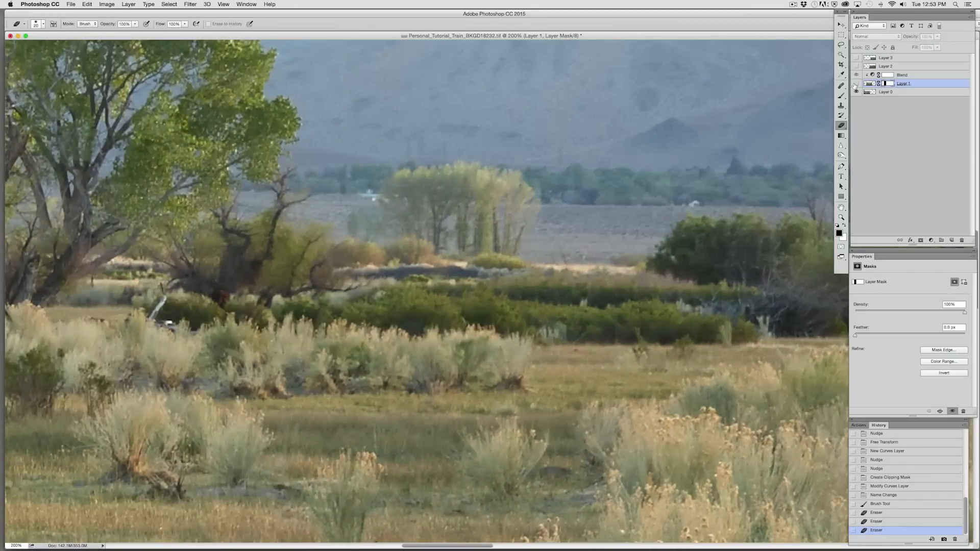
left_click(856, 83)
left_click(855, 83)
left_click(856, 84)
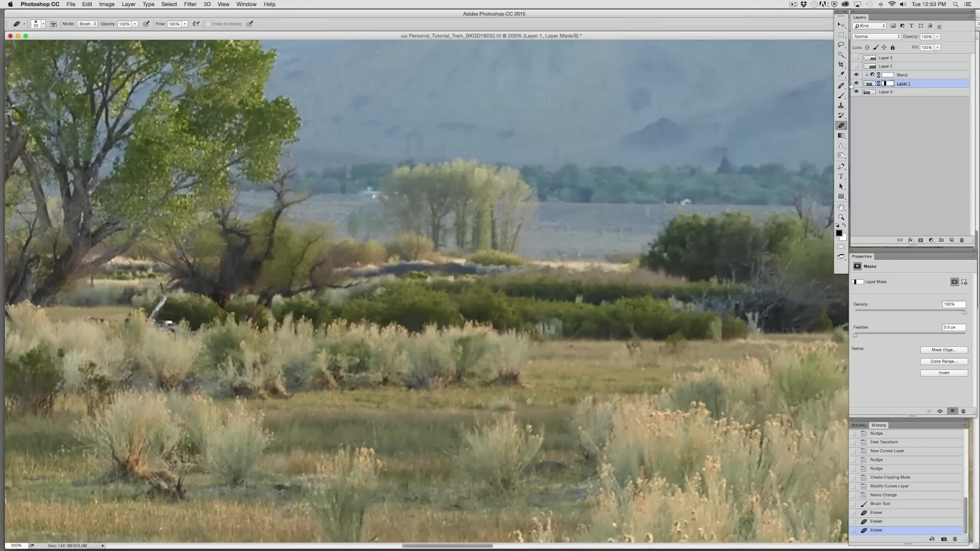
View the whole panorama canvas at 16.7% in an enlarged document window.
key("super+minus")
key("super+minus")
key("super+minus")
key("super+minus")
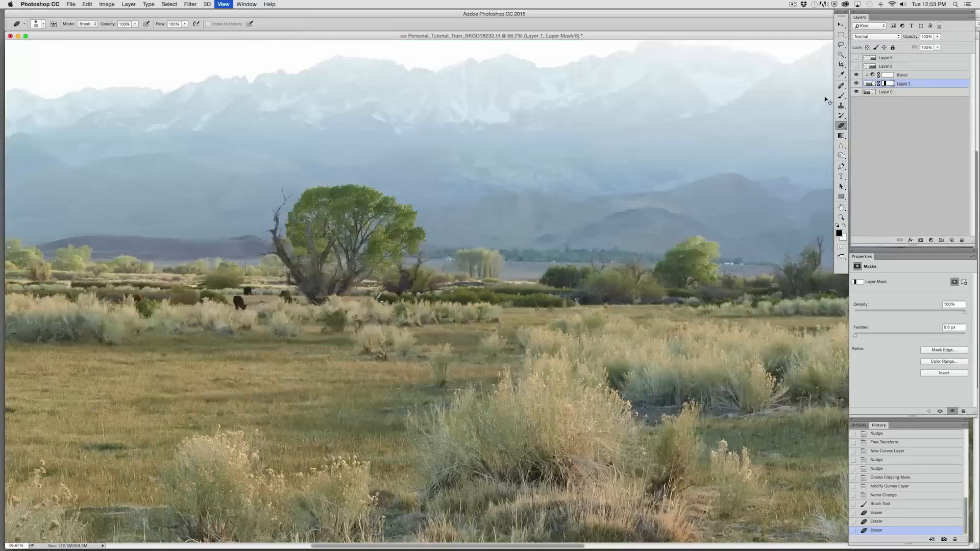
key("super+minus")
key("super+minus")
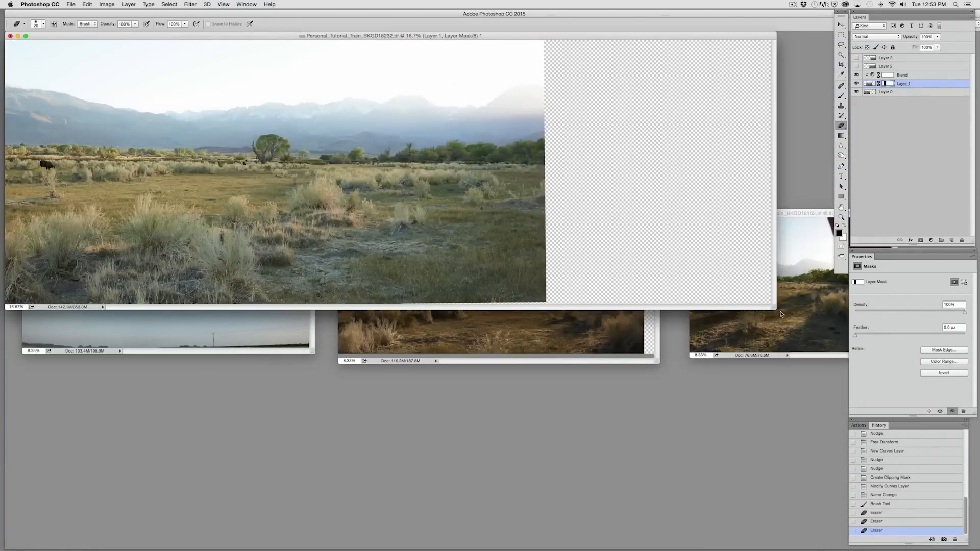
left_click_drag(778, 310, 812, 407)
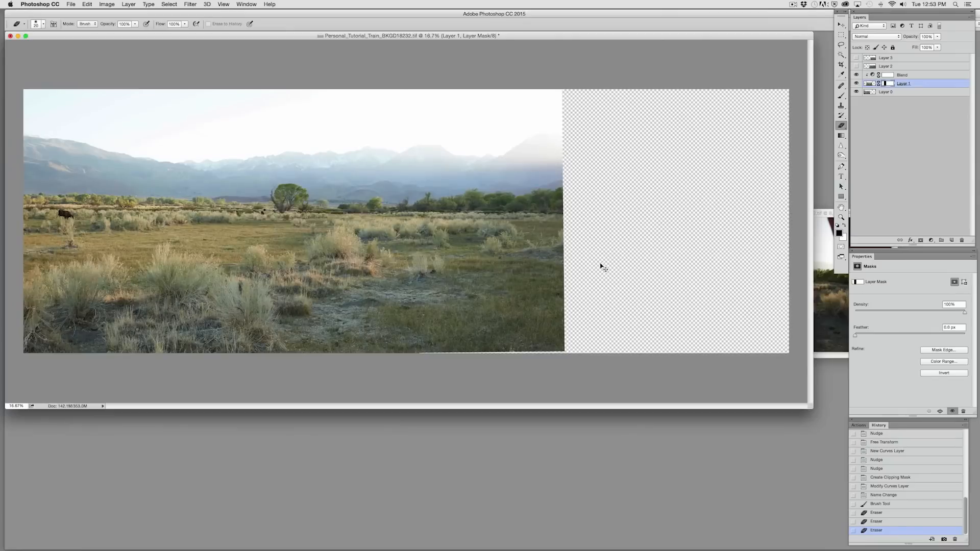
Scale Layer 1 to 100.34% and rotate it -0.11 degrees with Free Transform.
key("super+t")
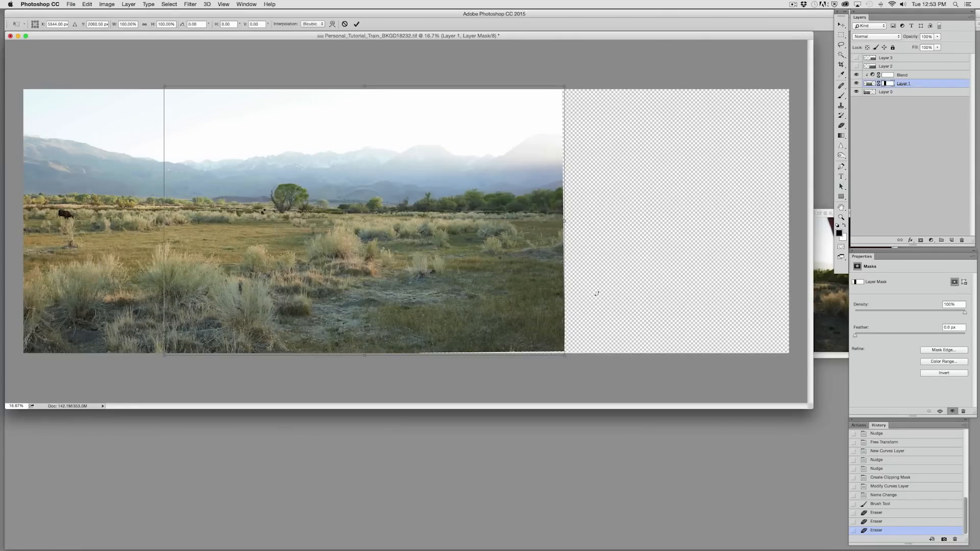
left_click_drag(597, 292, 598, 294)
left_click_drag(565, 356, 565, 356)
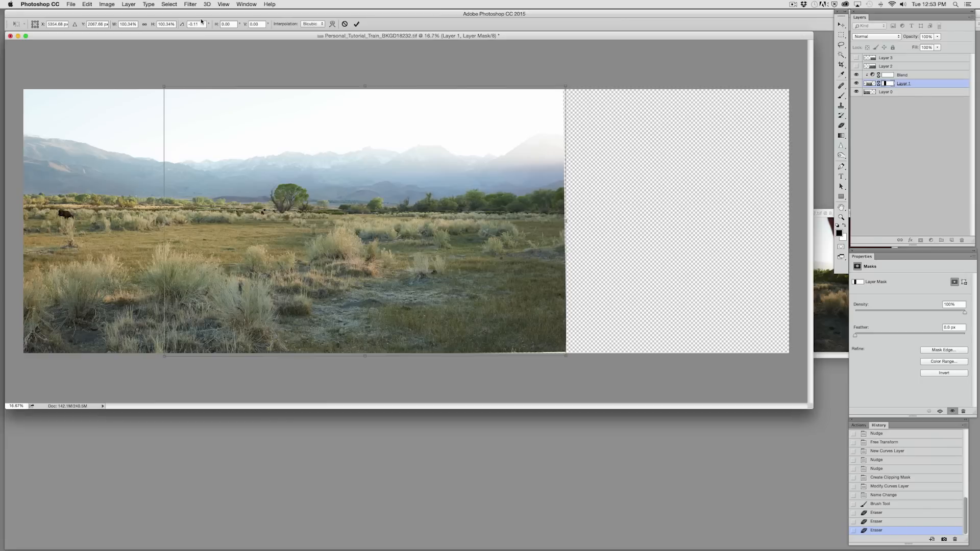
key("Return")
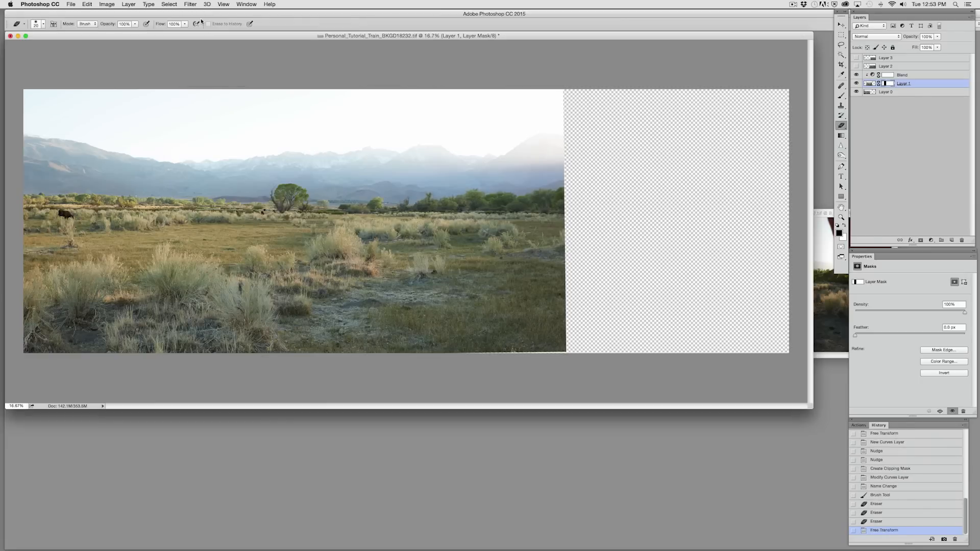
Nudge Layer 1 upward at its seam with Layer 0, comparing the alignment by undoing and redoing the nudge.
key("super+equal")
key("super+equal")
key("super+equal")
key("super+equal")
left_click_drag(217, 211, 369, 185)
left_click_drag(329, 317, 330, 280)
key("super+Up")
key("super+z")
key("super+z")
Nudge Layer 1 to the left to refine its alignment with Layer 0, and inspect the seam through the foreground bushes.
key("super+Left")
key("super+Left")
key("super+Left")
key("super+Left")
key("super+Left")
key("super+Left")
key("super+Left")
key("super+Left")
left_click_drag(244, 288, 245, 520)
key("super+z")
key("super+z")
left_click_drag(280, 361, 327, 142)
left_click_drag(369, 306, 364, 378)
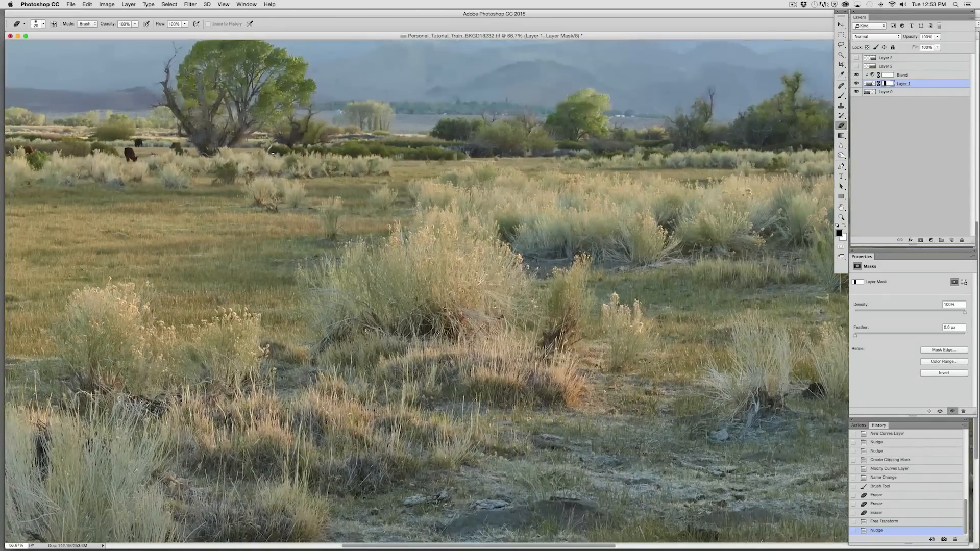
Show Layer 1's mask overlay and erase the mask edge from the green shrubs down into the pale sagebrush.
key("backslash")
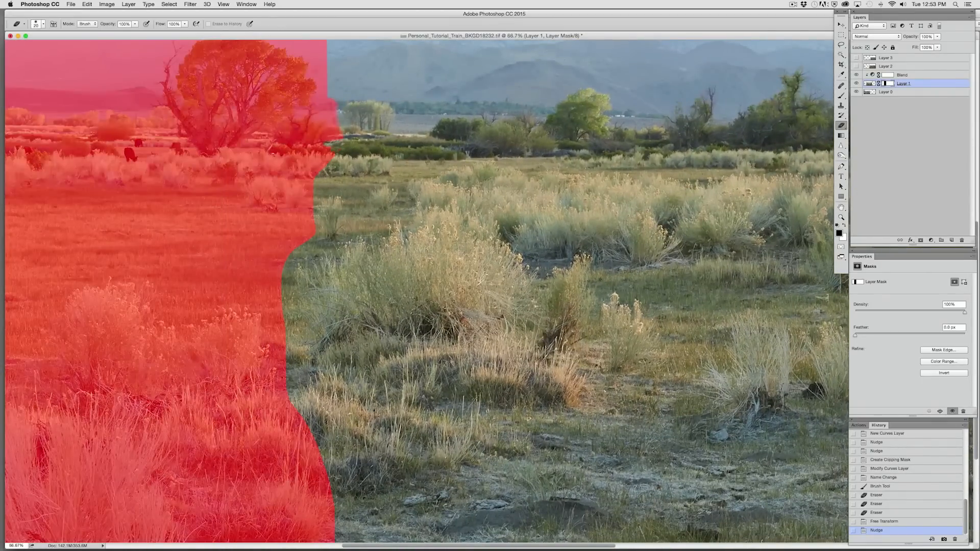
key("super+plus")
key("super+plus")
key("super+plus")
left_click_drag(274, 153, 502, 293)
key("super+minus")
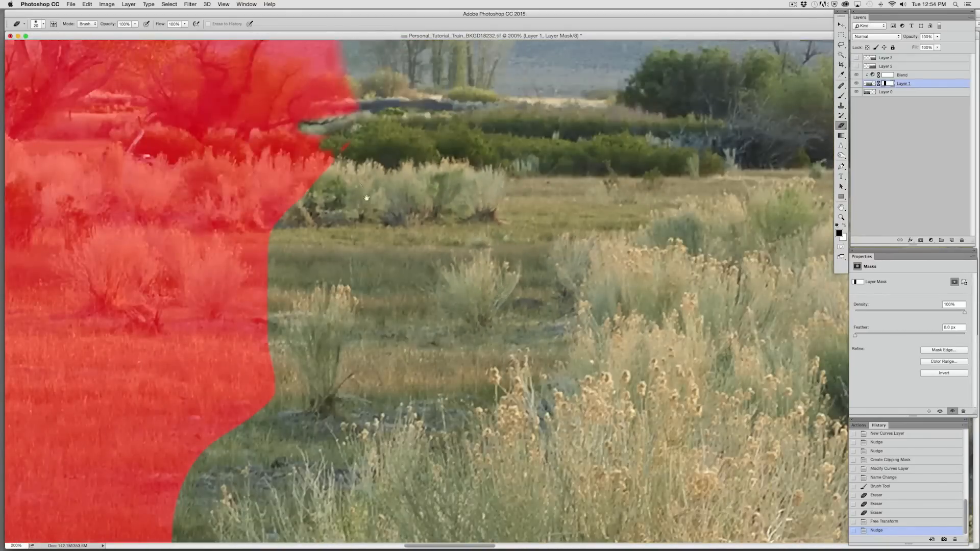
left_click_drag(350, 141, 301, 208)
key("backslash")
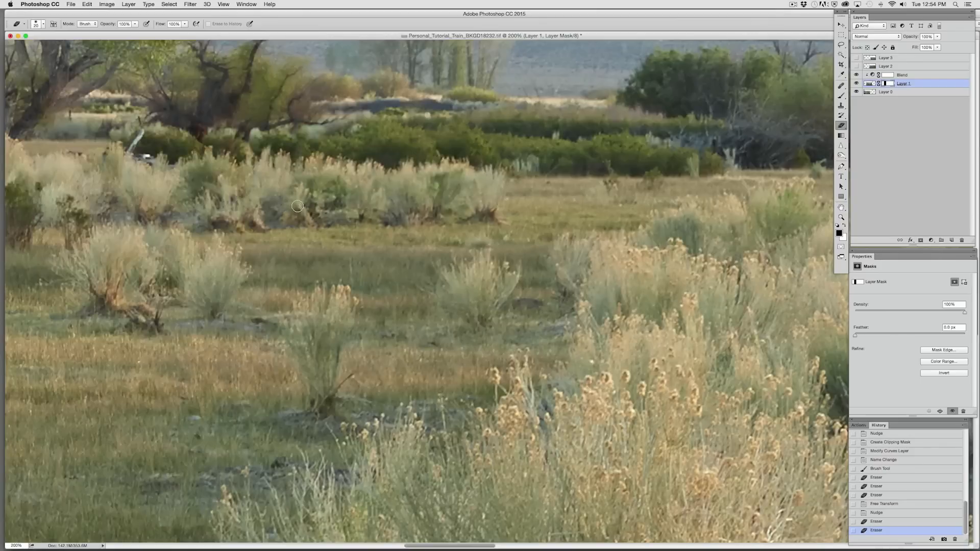
Erase Layer 1's mask edge across the meadow beside the small lone bush, checking against the mask overlay.
left_click(272, 291)
key("backslash")
key("backslash")
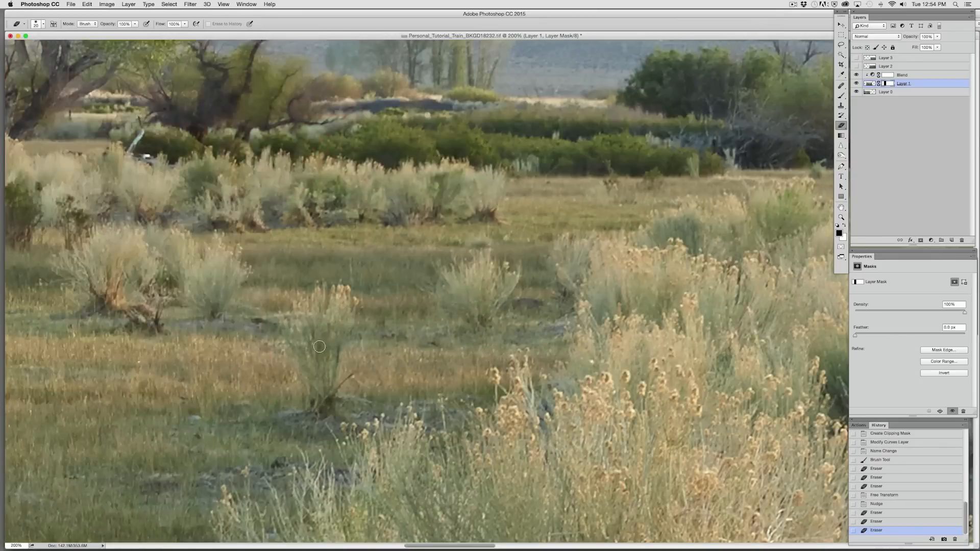
key("backslash")
left_click(276, 427)
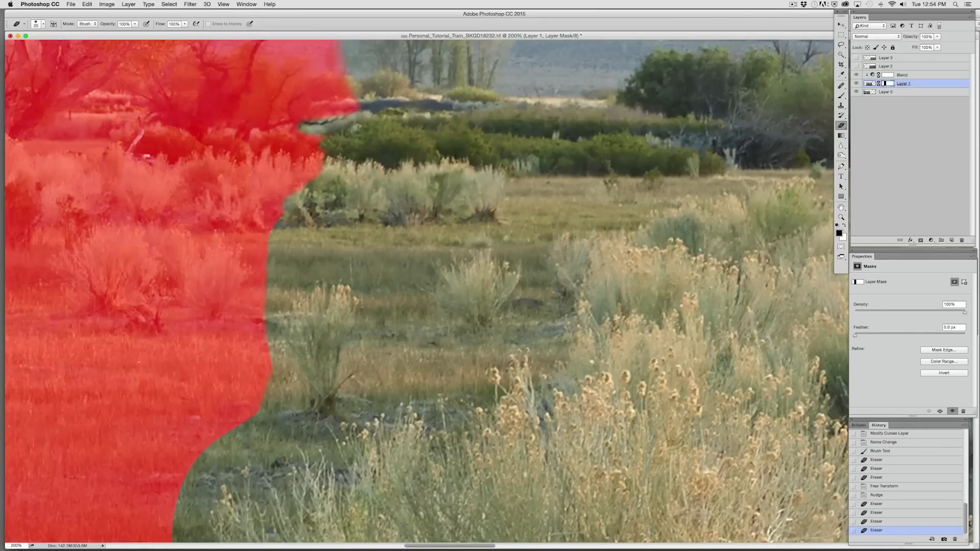
left_click(288, 426)
key("backslash")
Erase Layer 1's mask edge along the grass beside the large foreground bush and its bent bare branches.
left_click_drag(288, 425, 365, 157)
key("backslash")
key("backslash")
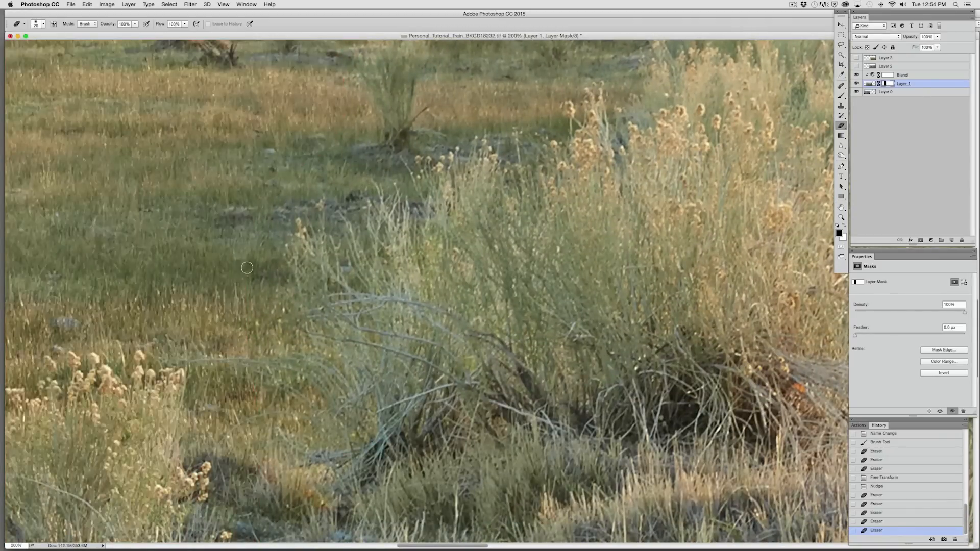
mouse_move(252, 336)
left_mouse_down()
mouse_move(246, 365)
mouse_move(280, 373)
mouse_move(331, 298)
left_mouse_up()
key("super+z")
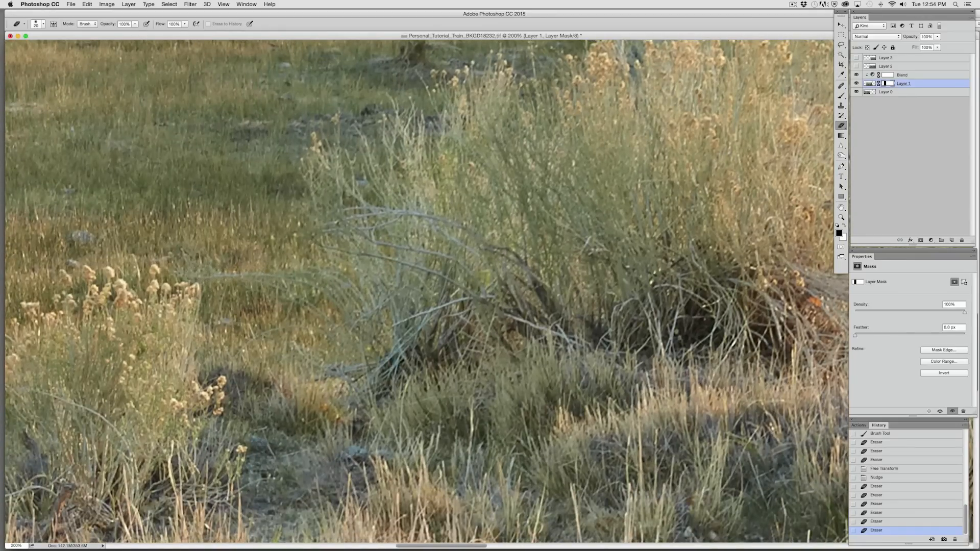
left_click(217, 290)
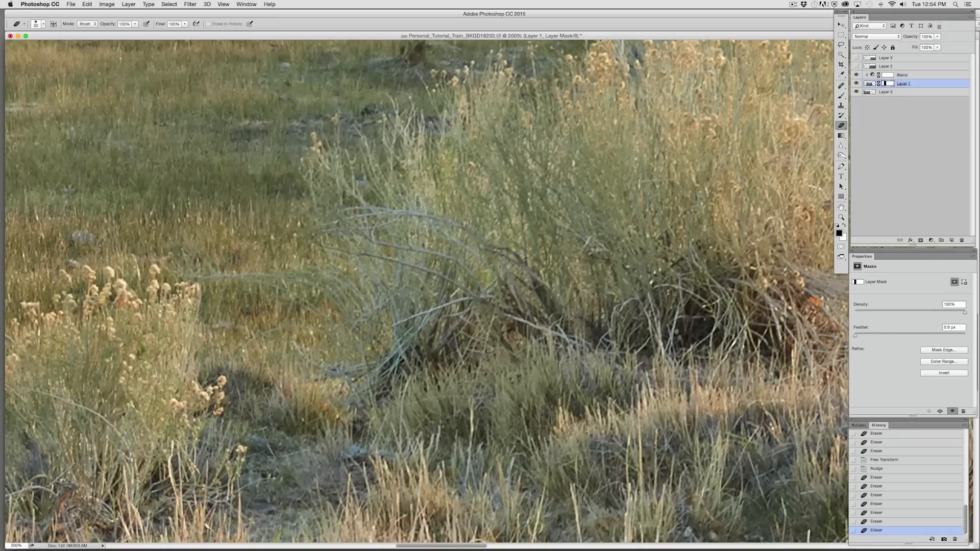
scroll(426, 291, "down", 5)
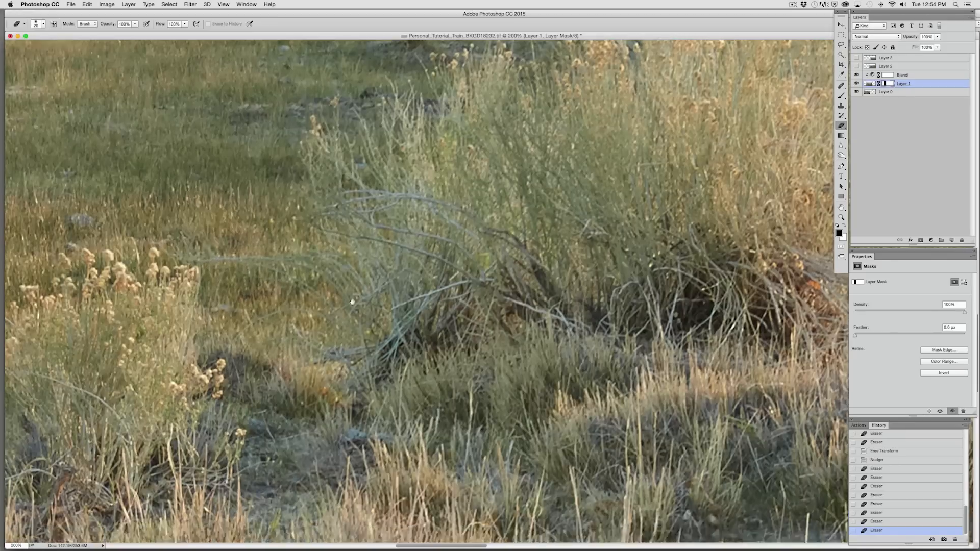
key("backslash")
mouse_move(264, 292)
left_mouse_down()
mouse_move(214, 244)
mouse_move(265, 306)
left_mouse_up()
key("backslash")
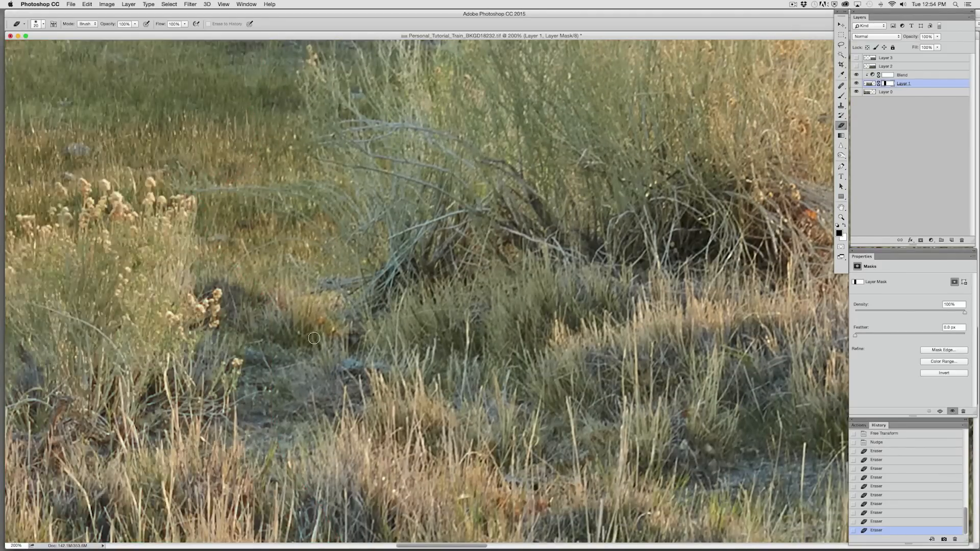
Erase Layer 1's mask edge around the grass tuft below the large bush, toggling the overlay to check the blend.
left_click_drag(304, 345, 372, 356)
key("backslash")
key("backslash")
left_click_drag(310, 436, 344, 182)
key("backslash")
key("backslash")
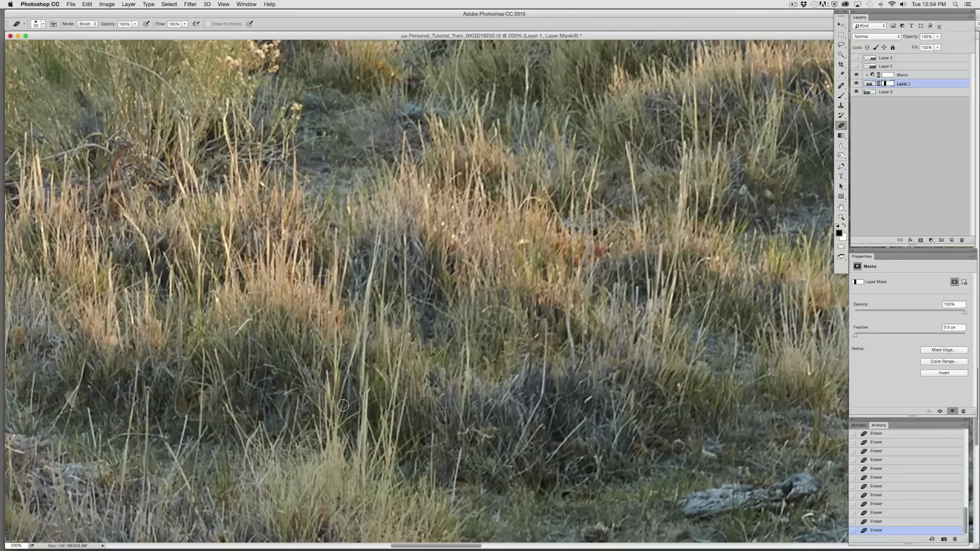
Lasso the masked area over the foreground grass clump and ground below, fill it with white on Layer 1's mask, and deselect.
mouse_move(352, 444)
left_mouse_down()
mouse_move(392, 269)
mouse_move(387, 372)
mouse_move(428, 274)
mouse_move(415, 384)
mouse_move(426, 429)
mouse_move(444, 389)
mouse_move(460, 398)
mouse_move(493, 160)
left_mouse_up()
key("backslash")
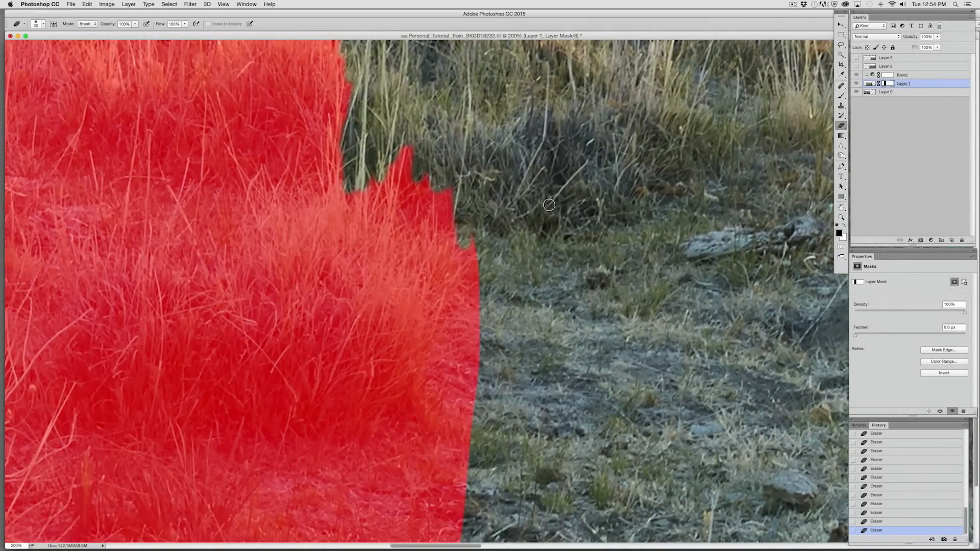
left_click(841, 45)
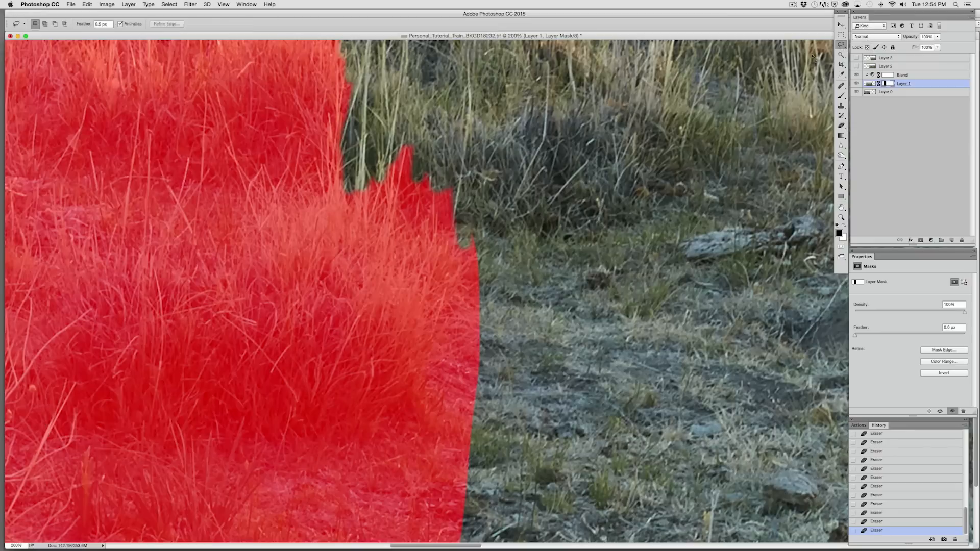
mouse_move(345, 451)
left_mouse_down()
mouse_move(355, 550)
mouse_move(355, 524)
left_mouse_up()
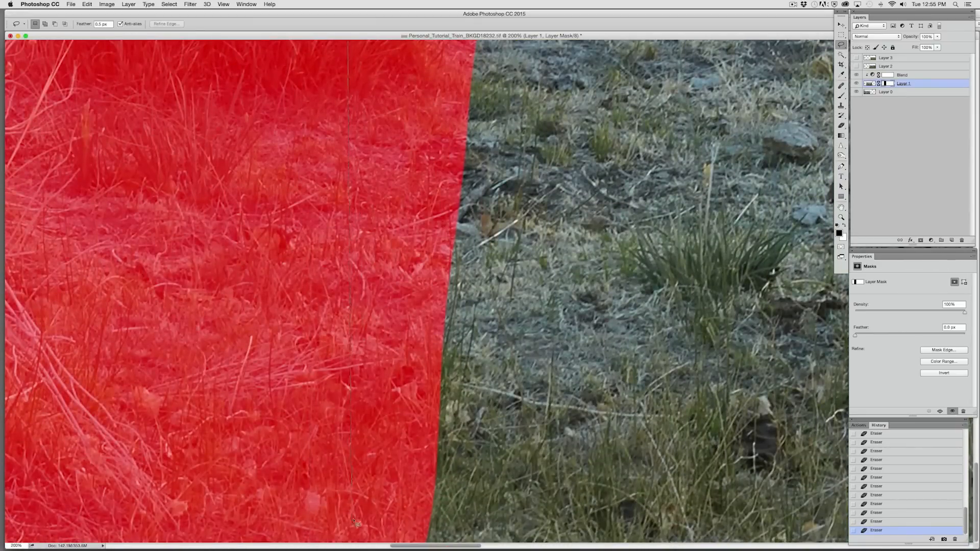
mouse_move(690, 330)
left_mouse_down()
mouse_move(727, 3)
mouse_move(634, 12)
mouse_move(550, 122)
mouse_move(496, 81)
mouse_move(398, 80)
left_mouse_up()
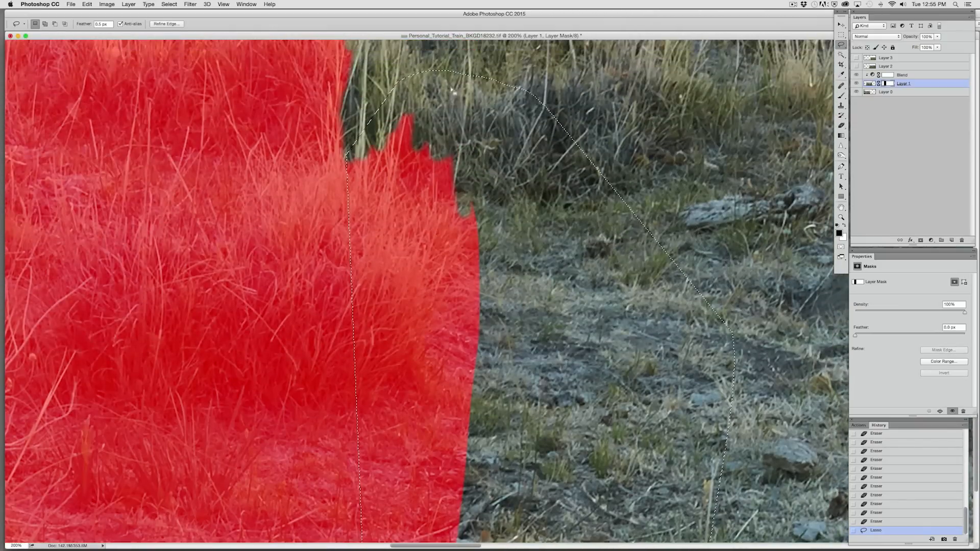
key("alt+BackSpace")
key("super+z")
key("super+BackSpace")
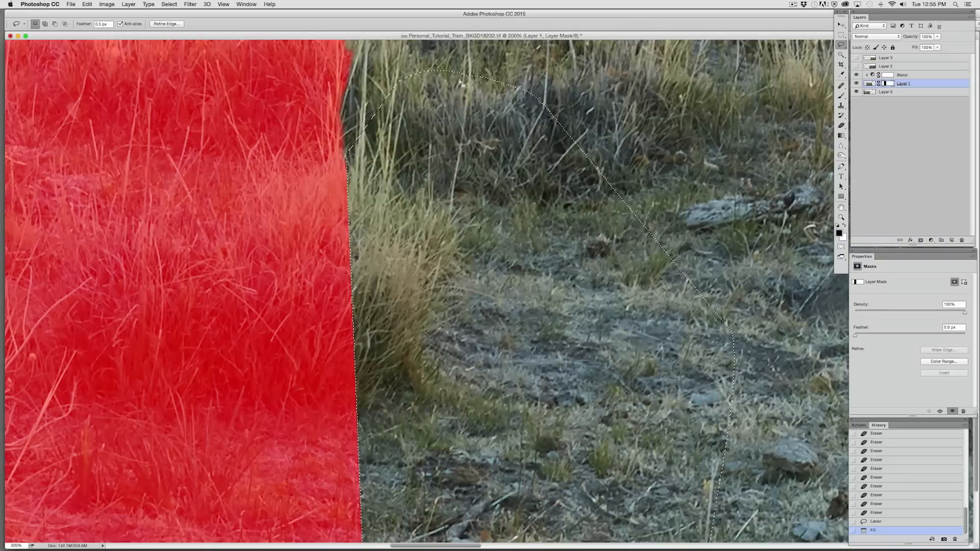
key("backslash")
key("super+d")
scroll(781, 108, "down", 1)
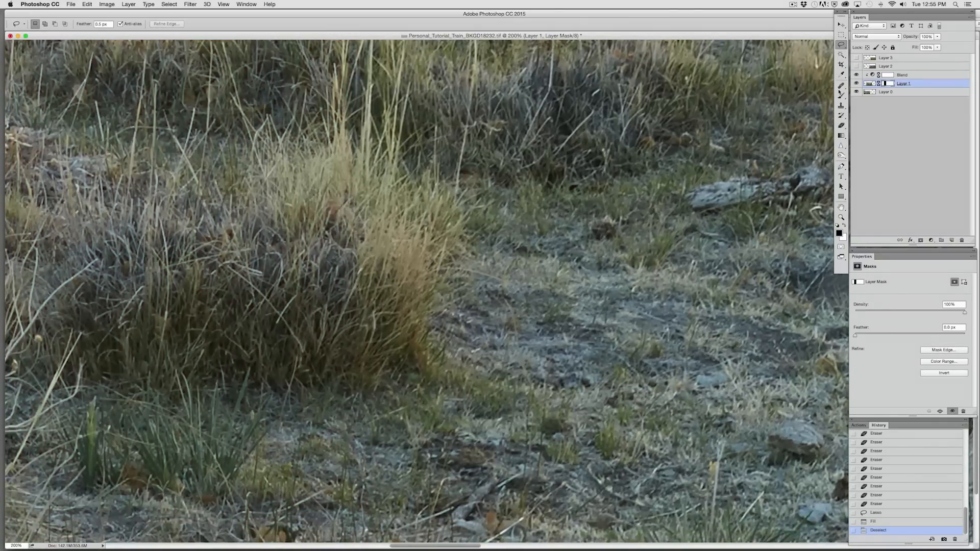
Paint black with a small Brush along Layer 1's mask edge through the foreground grass clump, checking with the overlay.
key("backslash")
key("backslash")
key("backslash")
key("backslash")
left_click(841, 96)
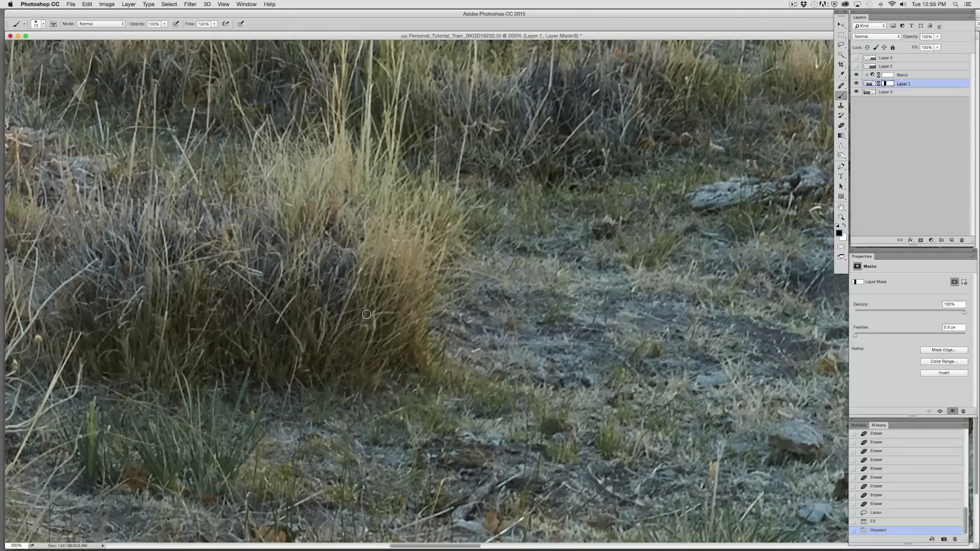
left_click_drag(360, 270, 358, 404)
key("backslash")
mouse_move(364, 338)
left_mouse_down()
mouse_move(350, 279)
mouse_move(354, 163)
mouse_move(349, 136)
left_mouse_up()
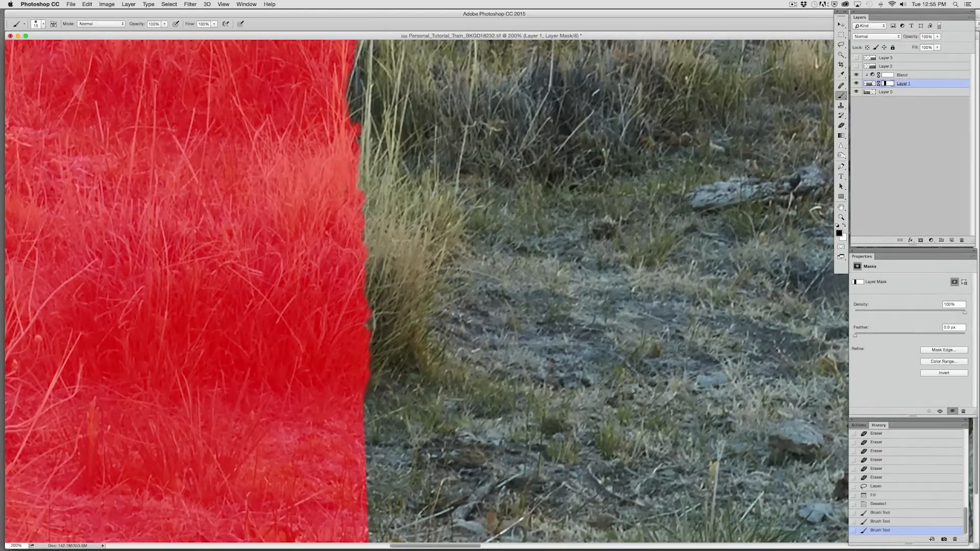
key("backslash")
left_click_drag(352, 311, 352, 185)
key("backslash")
key("backslash")
Paint black along Layer 1's mask edge over the leaf-strewn ground below the grass clump.
mouse_move(369, 436)
left_mouse_down()
mouse_move(381, 406)
mouse_move(405, 412)
mouse_move(413, 384)
mouse_move(418, 231)
left_mouse_up()
key("backslash")
key("backslash")
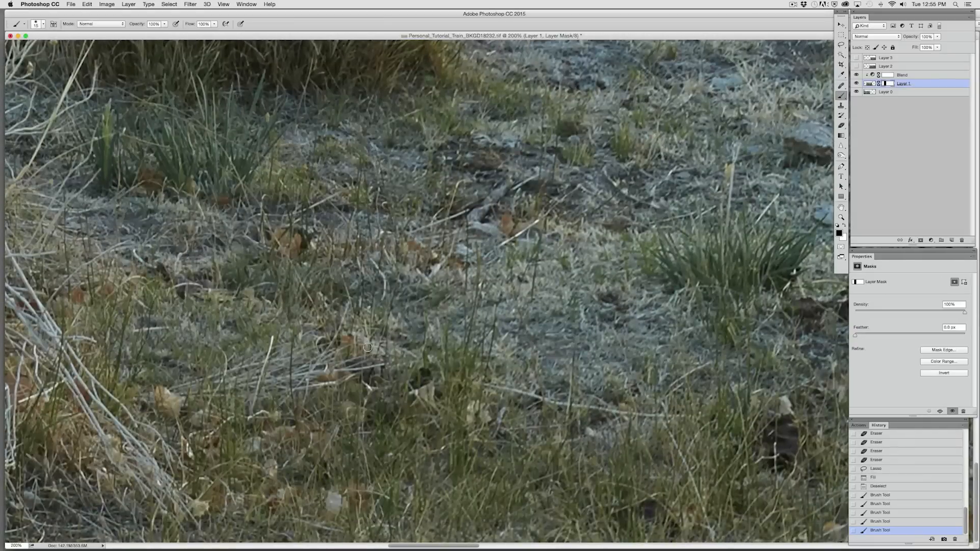
mouse_move(362, 337)
left_mouse_down()
mouse_move(373, 389)
mouse_move(380, 334)
mouse_move(391, 357)
mouse_move(390, 507)
left_mouse_up()
key("backslash")
key("backslash")
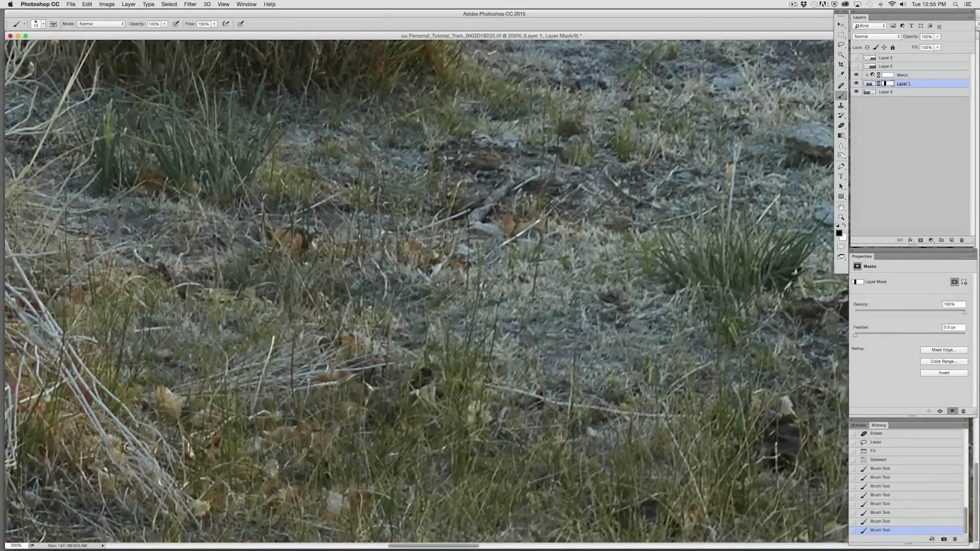
Finish painting Layer 1's mask edge at the bottom of the image and view the whole panorama at 12.5%.
left_click(406, 501)
left_click_drag(391, 525, 396, 539)
key("super+minus")
key("super+minus")
key("super+minus")
key("super+minus")
key("super+minus")
key("super+minus")
key("super+minus")
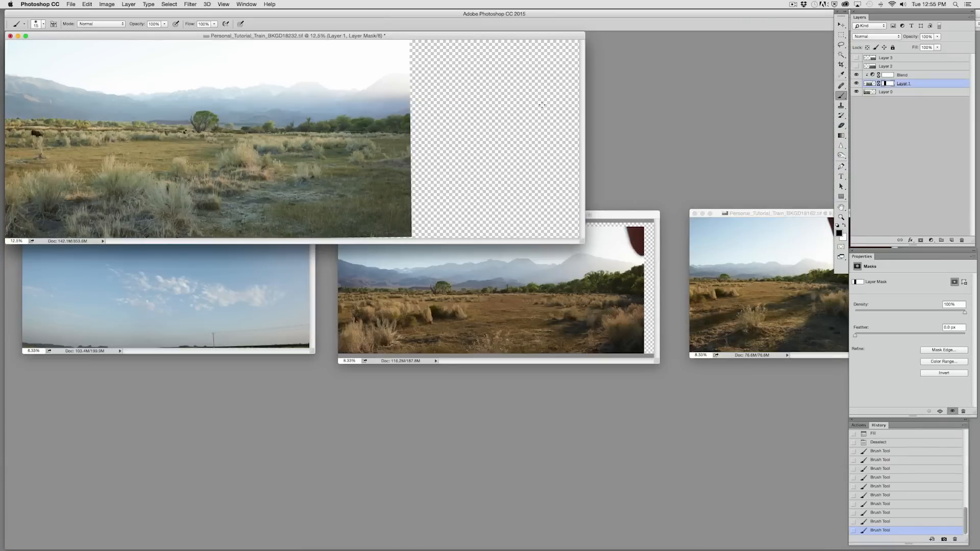
Show Layer 2 in an enlarged document window, select it and move it into rough alignment over Layer 1.
left_click_drag(445, 40, 491, 131)
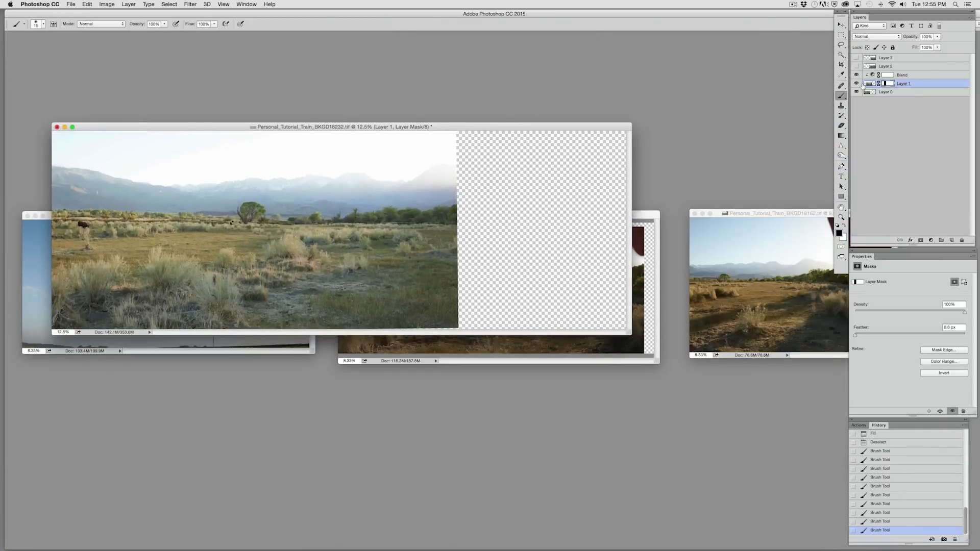
left_click(857, 66)
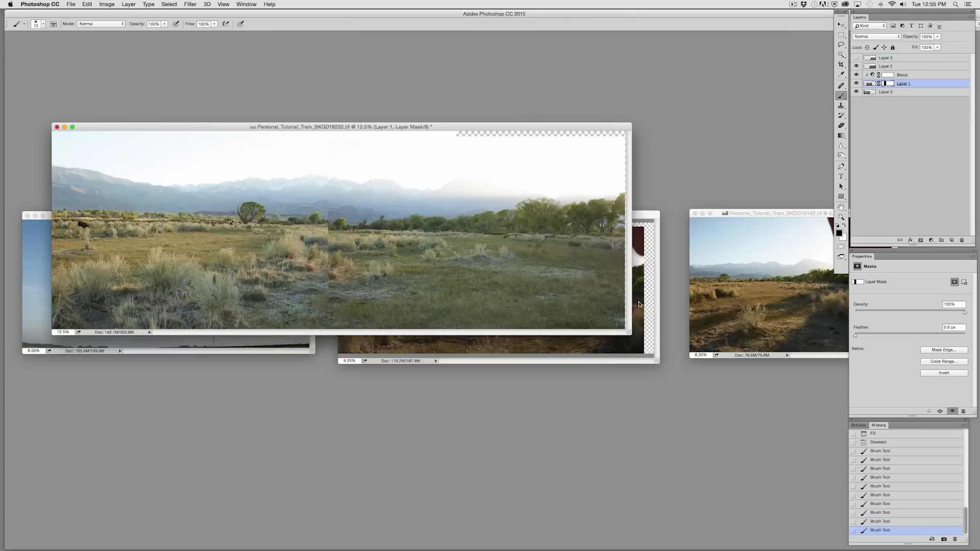
left_click_drag(628, 329, 673, 400)
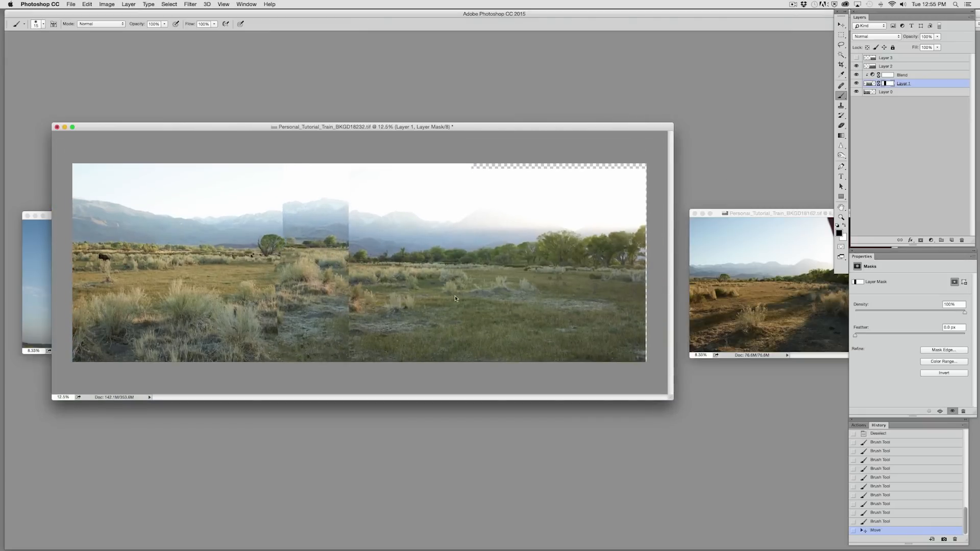
left_click(897, 64)
mouse_move(454, 283)
left_mouse_down()
mouse_move(433, 287)
mouse_move(455, 292)
left_mouse_up()
left_click_drag(508, 271, 484, 259)
Add a mask to Layer 2 and fill a rectangular selection over its overlap with Layer 1 with black, then deselect.
left_click(920, 240)
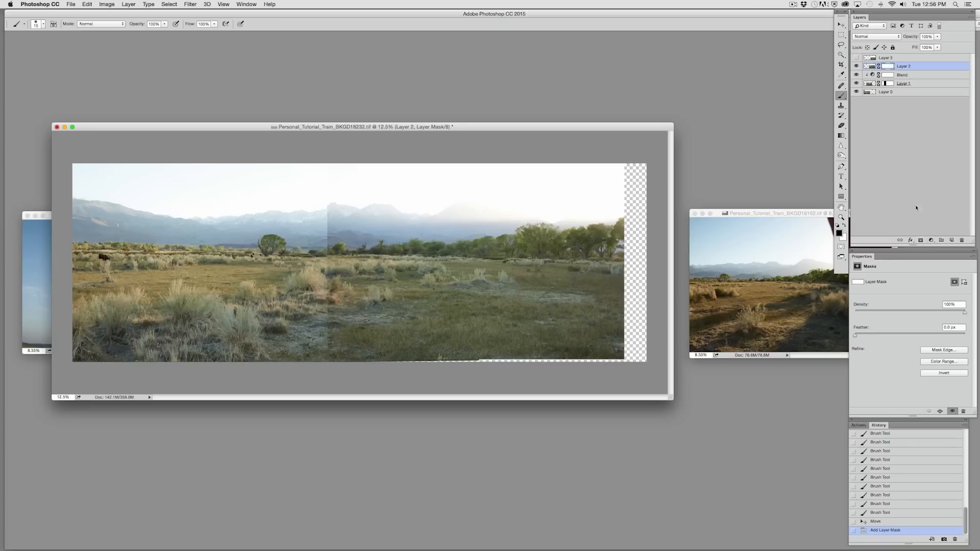
key("m")
mouse_move(289, 163)
left_mouse_down()
mouse_move(306, 178)
mouse_move(376, 440)
mouse_move(404, 458)
left_mouse_up()
key("alt+BackSpace")
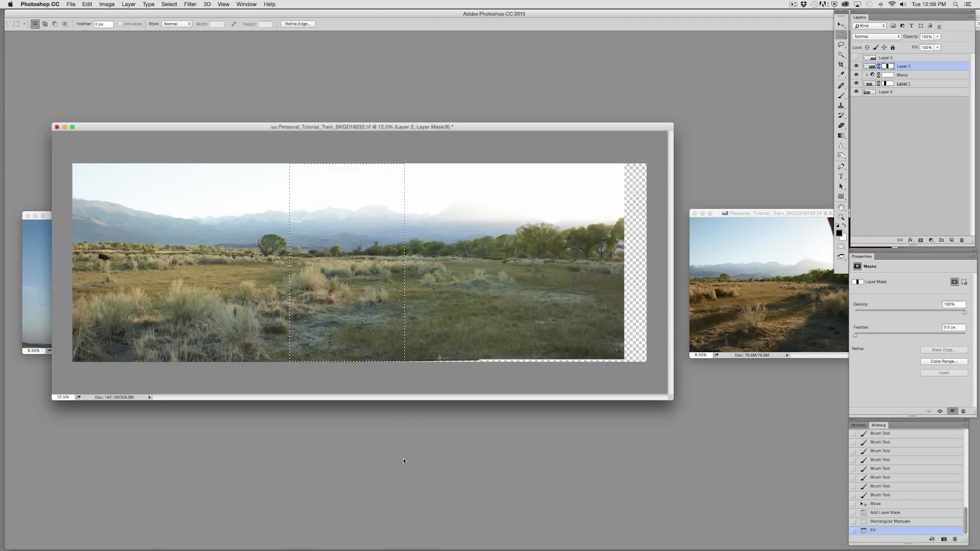
key("cmd+d")
Move Layer 2 slightly so its tree line and meadow line up with Layer 1 at the seam.
key("cmd+plus")
key("cmd+plus")
key("cmd+plus")
key("cmd+plus")
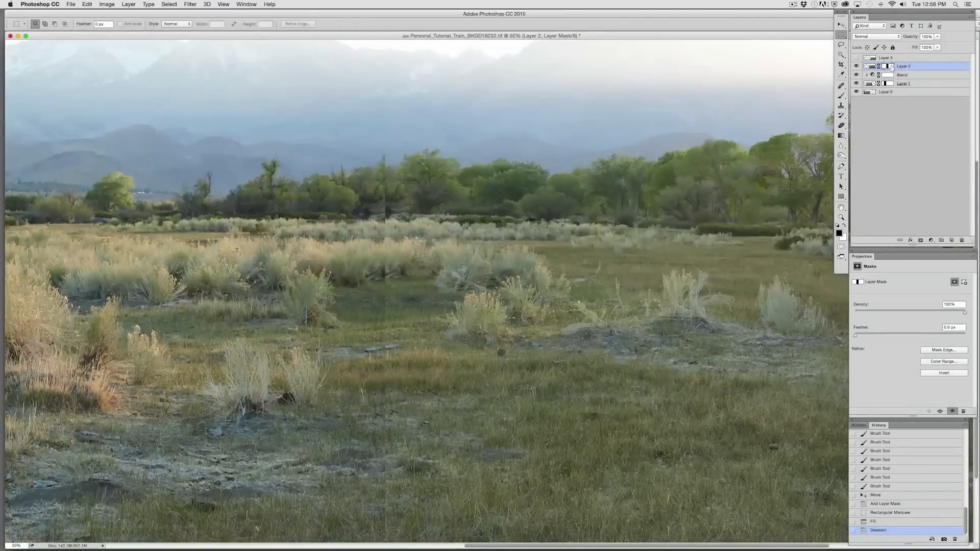
scroll(429, 256, "down", 2)
left_click_drag(429, 280, 414, 283)
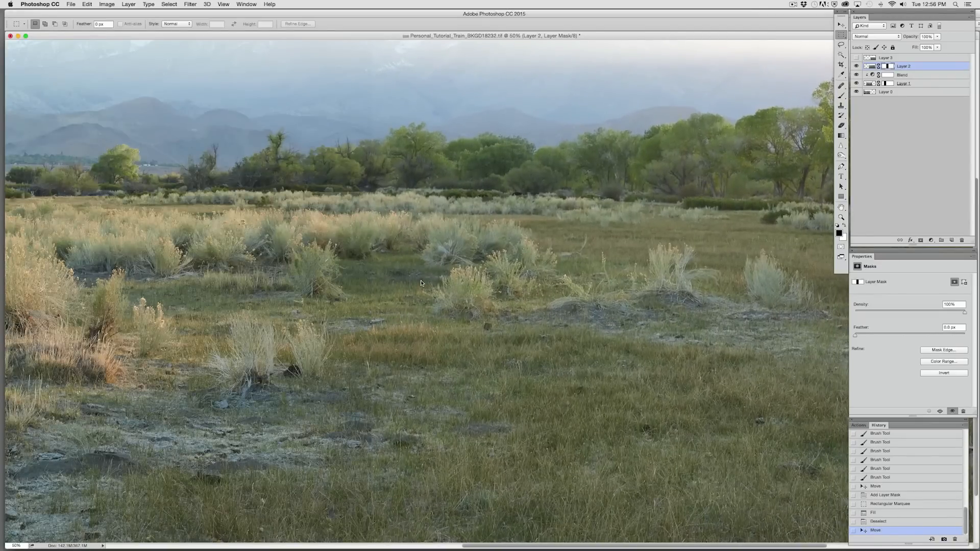
Scale Layer 2 up proportionally to about 100.6% so its bottom edge reaches farther down the canvas.
key("super+minus")
key("super+minus")
key("super+minus")
key("super+minus")
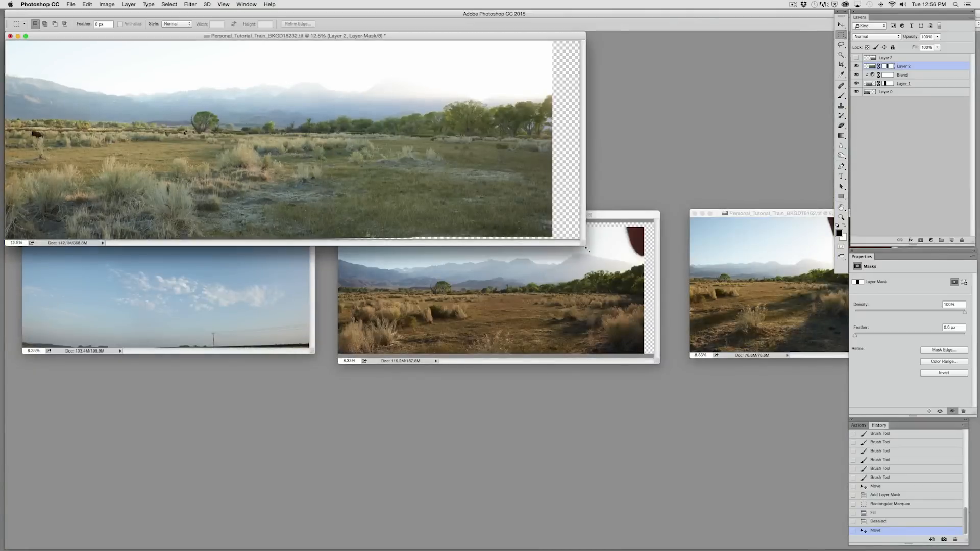
left_click_drag(580, 240, 666, 381)
key("super+t")
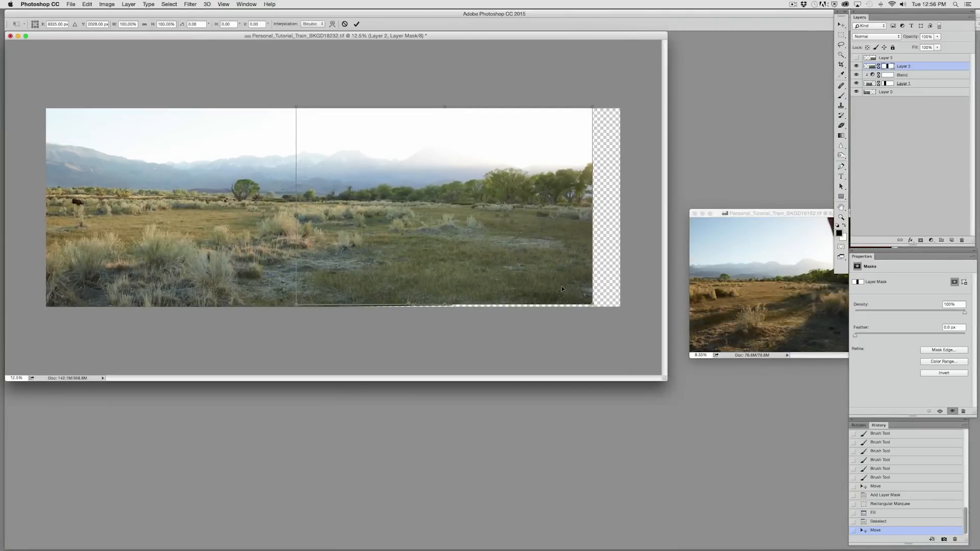
left_click_drag(592, 303, 595, 305)
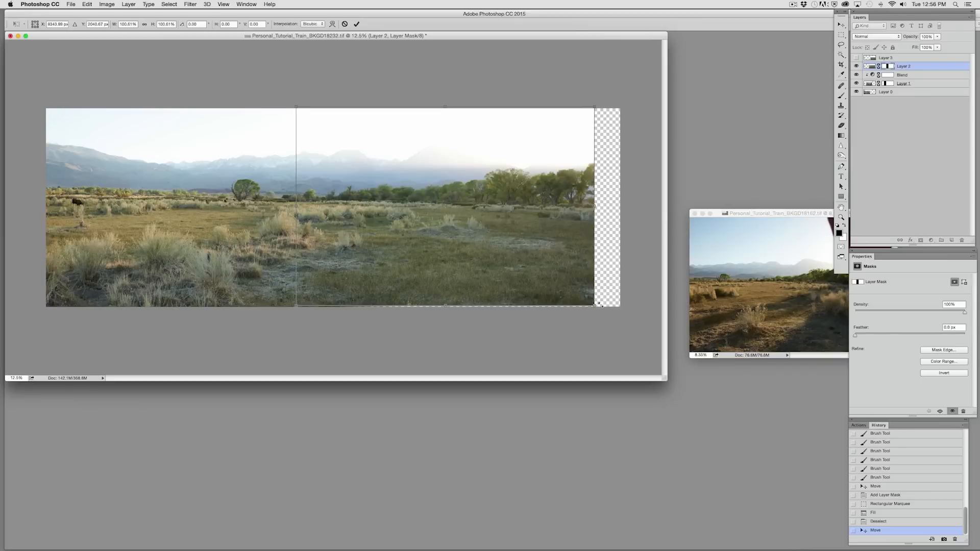
key("Return")
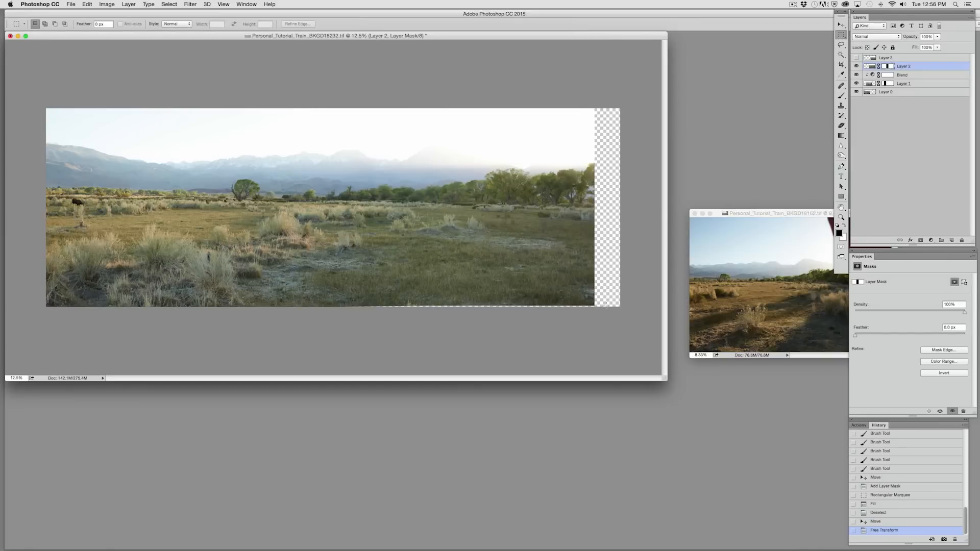
Nudge the scaled Layer 2 until its tree line and bushes line up with Layer 1 at the seam.
key("super+plus")
key("super+plus")
key("super+plus")
key("super+plus")
left_click_drag(454, 324, 154, 284)
left_click_drag(298, 216, 339, 241)
left_click_drag(345, 200, 351, 198)
key("Up")
key("super+Left")
key("super+Left")
key("super+Left")
key("super+Left")
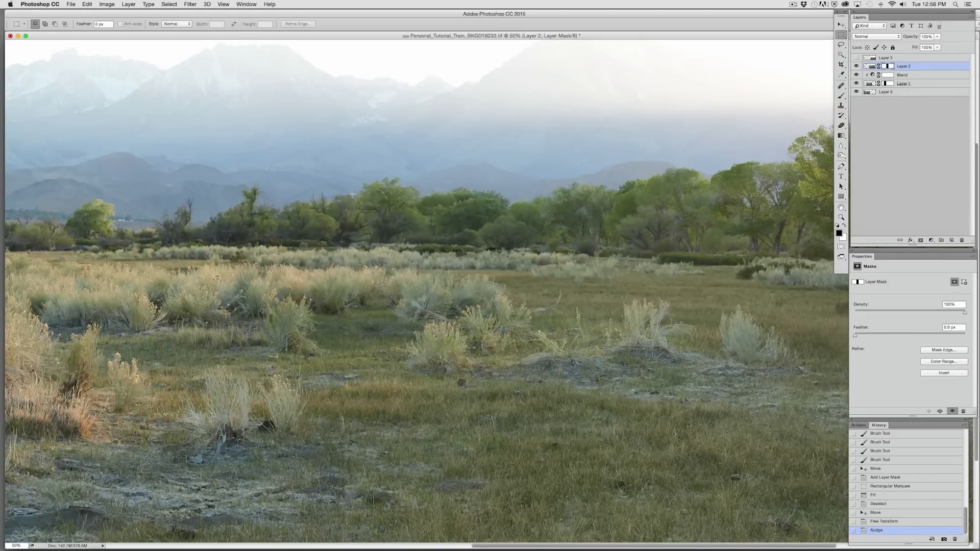
Toggle Layer 2's visibility close up and across the whole panorama to check its alignment with Layer 1.
left_click(857, 66)
left_click(857, 67)
left_click(856, 67)
left_click(856, 66)
left_click(856, 66)
left_click(856, 67)
left_click(856, 66)
key("super+minus")
key("super+minus")
key("super+minus")
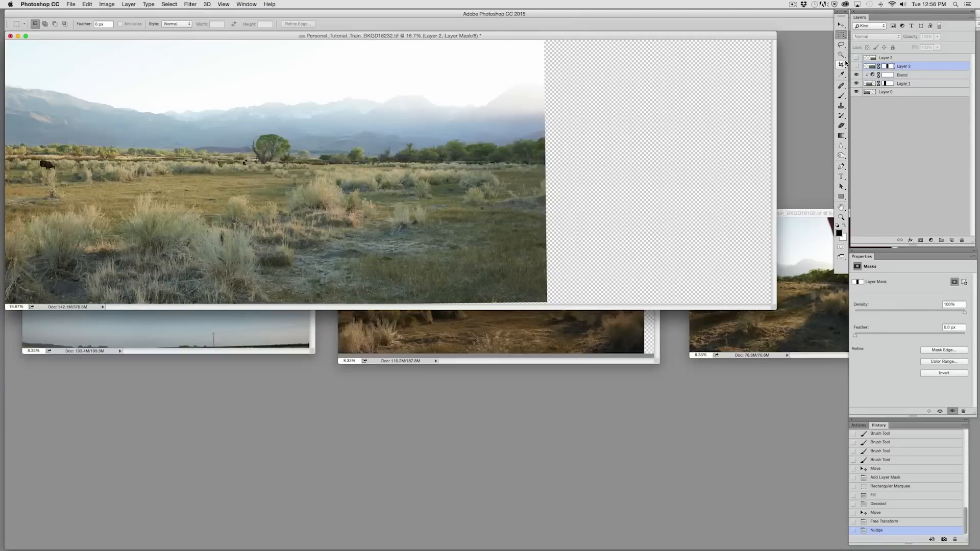
left_click(857, 66)
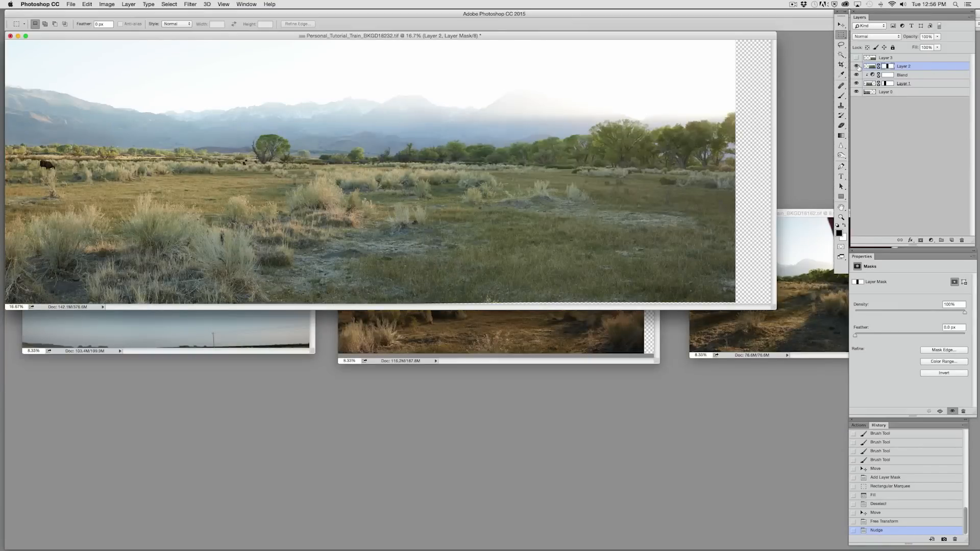
left_click(857, 67)
left_click(857, 67)
left_click(857, 66)
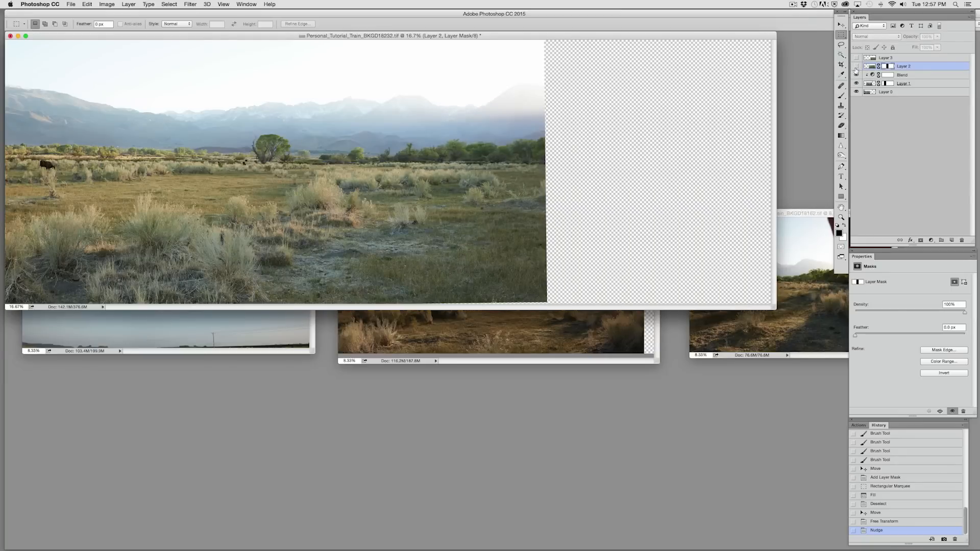
left_click(857, 67)
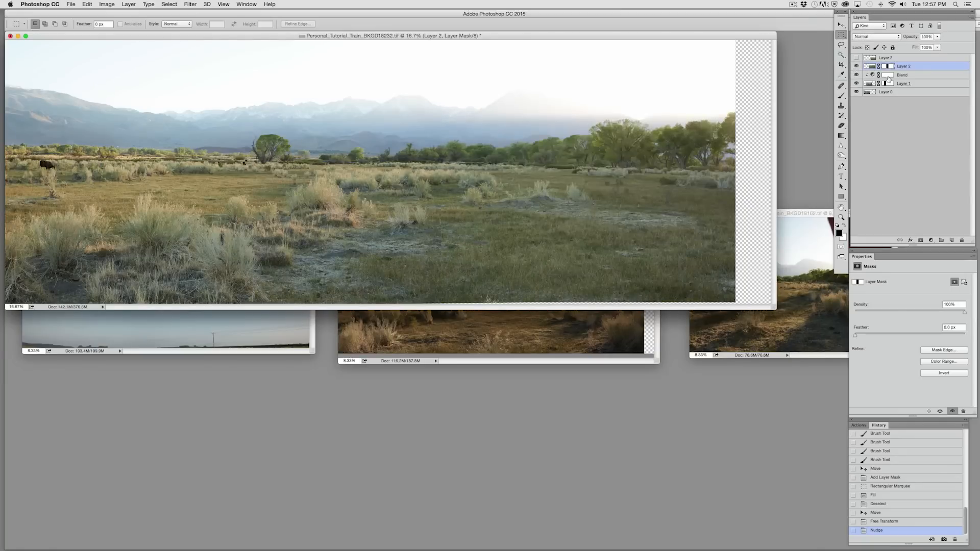
left_click(902, 76)
left_click(894, 92, "shift")
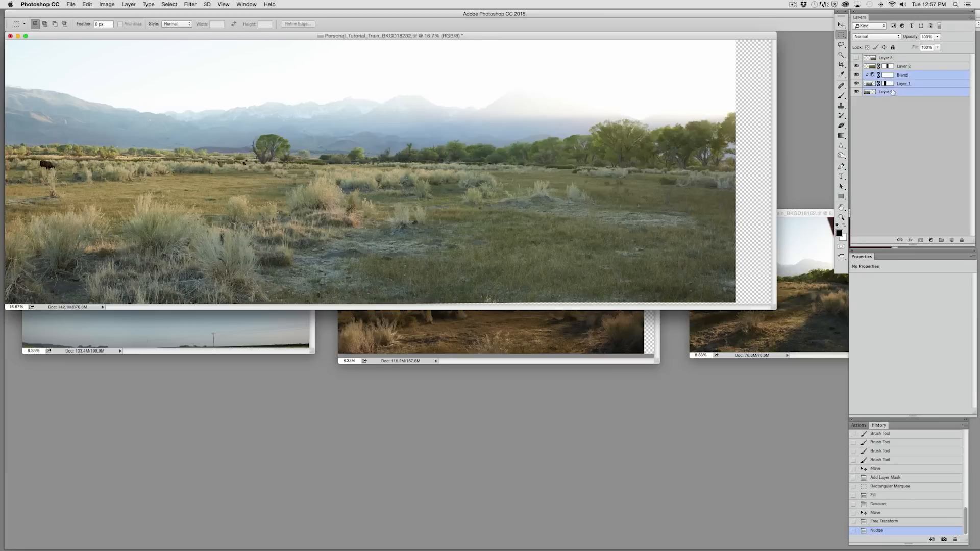
key("super+t")
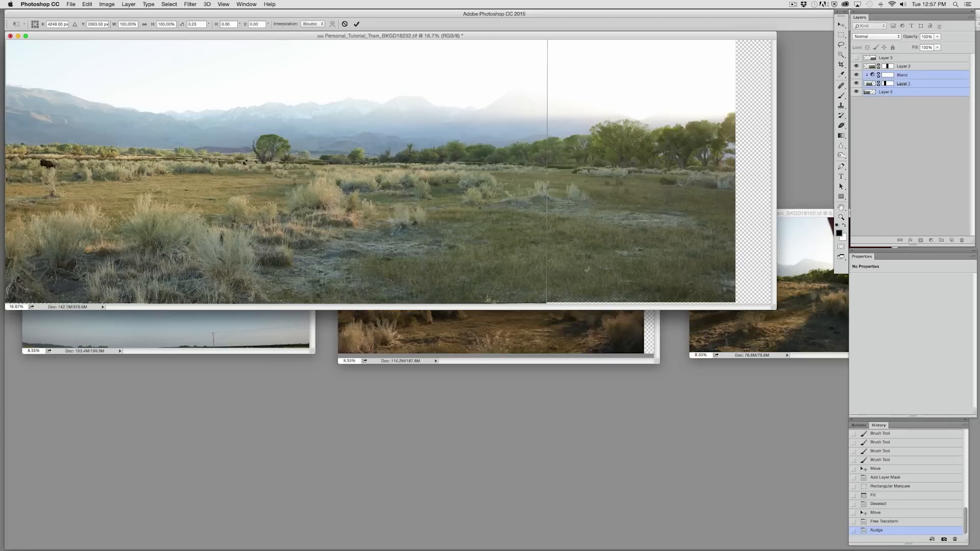
left_click(841, 35)
left_click(463, 176)
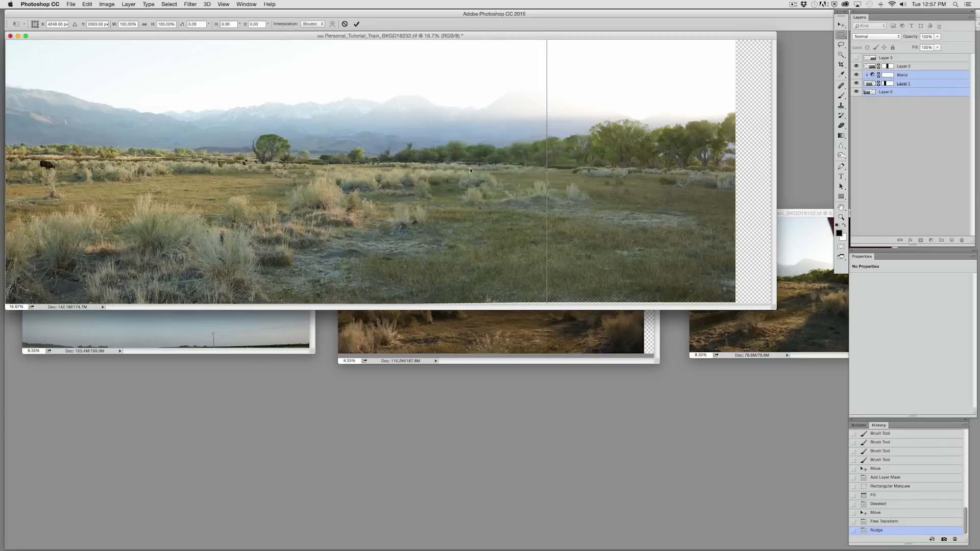
Rotate Layer 2 counterclockwise by a small fraction of a degree with Free Transform to level it against Layer 1.
left_click(906, 67)
key("super+t")
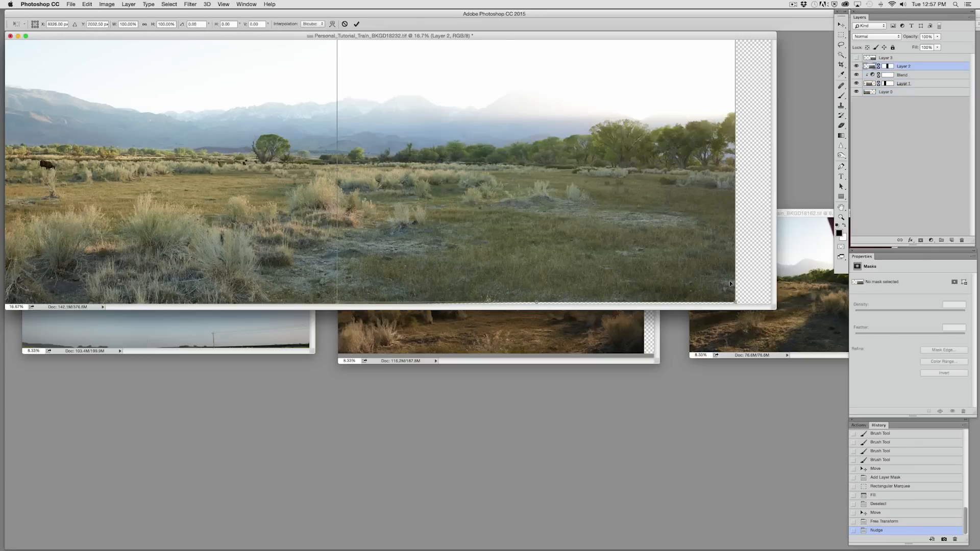
left_click_drag(743, 287, 745, 286)
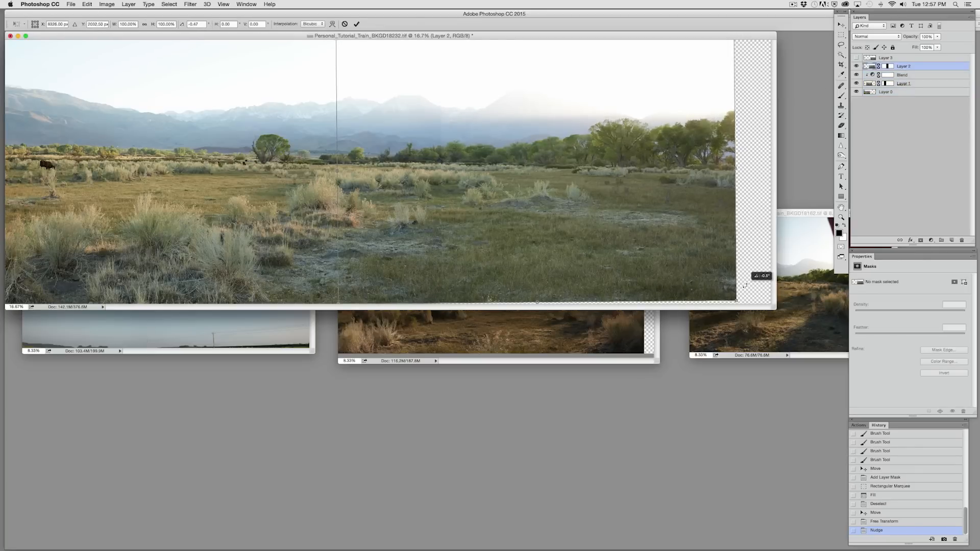
key("super+z")
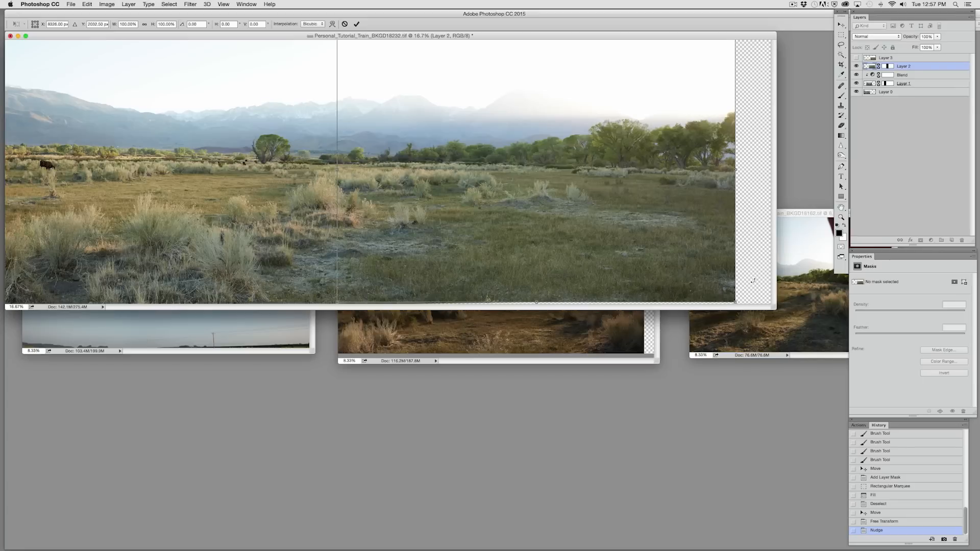
left_click_drag(754, 280, 753, 282)
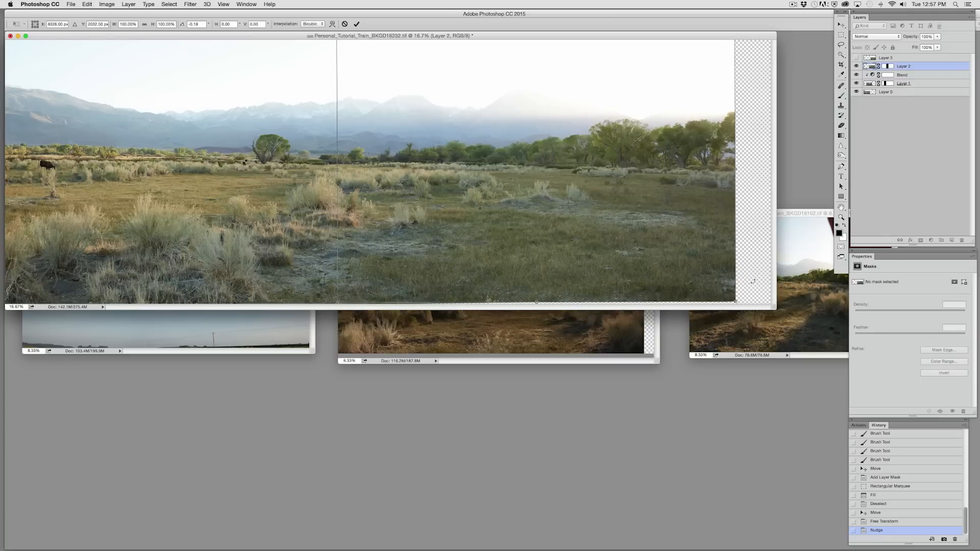
key("m")
key("Return")
Nudge the rotated Layer 2 down to realign its tree line with Layer 1.
key("super+plus")
key("super+plus")
key("super+plus")
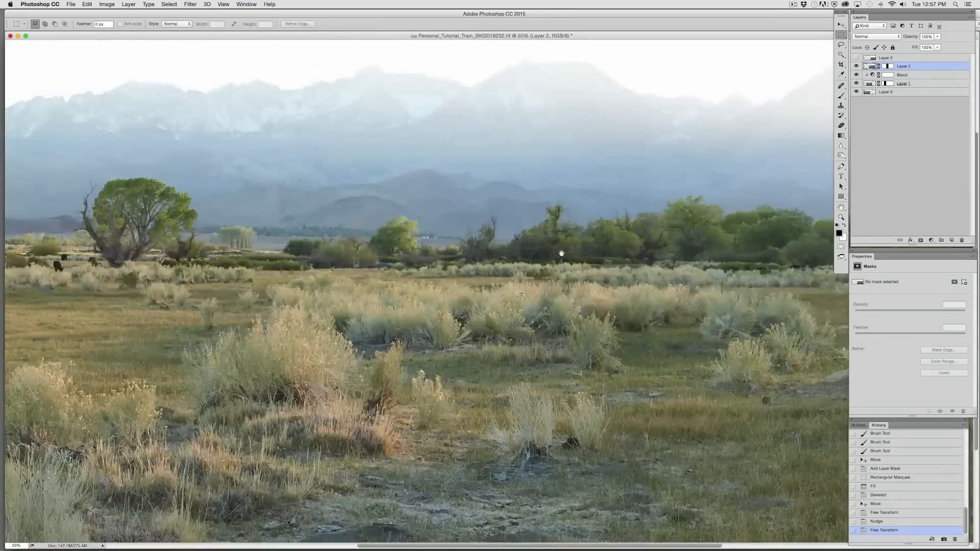
left_click_drag(569, 251, 389, 281)
key("super+Down")
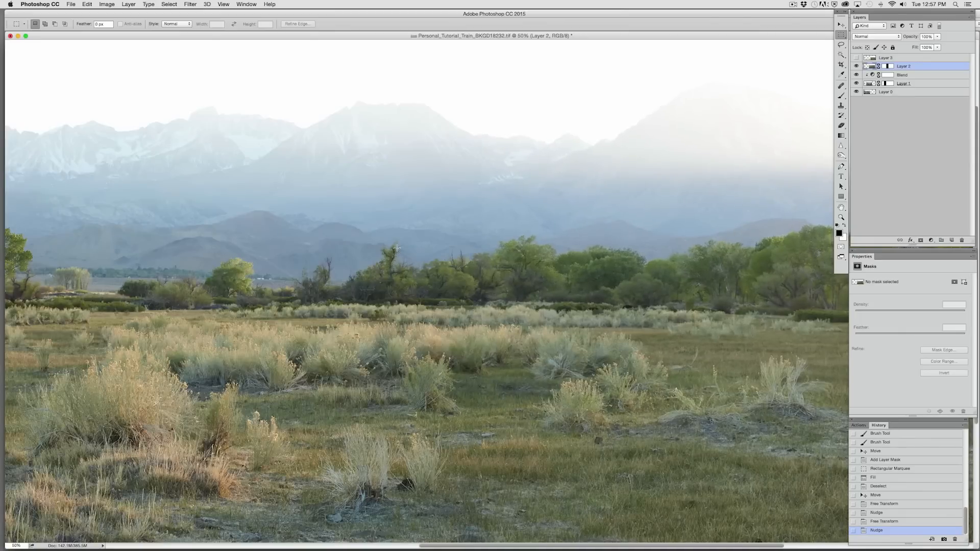
Try filling a tall rectangular strip of Layer 2's mask with black to shift the seam toward the taller trees, then deselect.
key("super+minus")
key("super+minus")
key("super+minus")
key("super+minus")
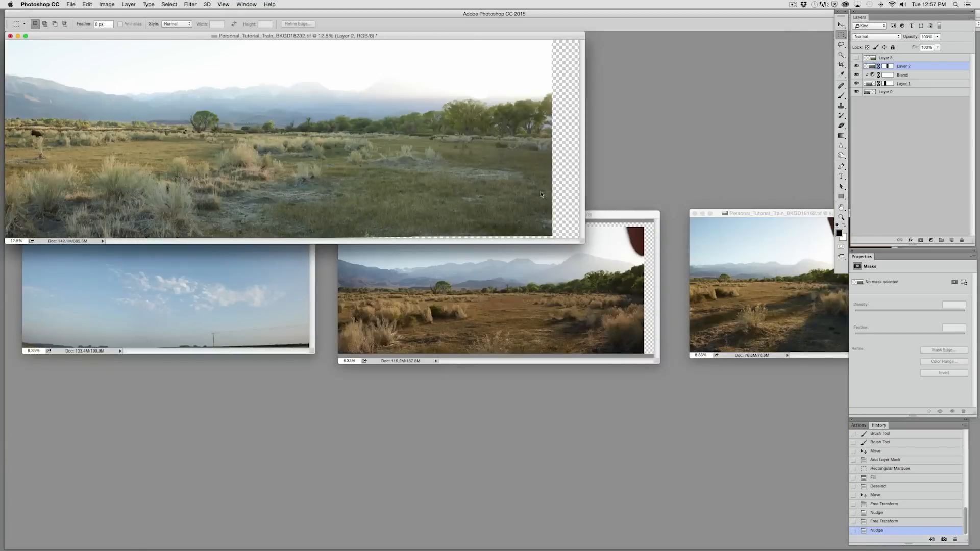
left_click_drag(588, 246, 678, 411)
left_click(887, 67)
left_click_drag(381, 91, 433, 385)
key("super+d")
left_click_drag(354, 115, 407, 389)
key("alt+BackSpace")
key("super+d")
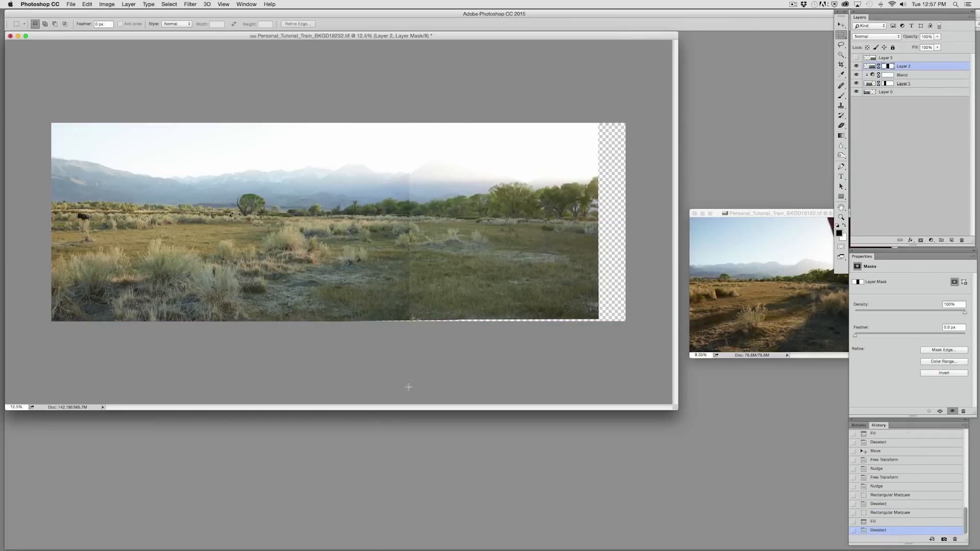
Try a small shift of Layer 2, then step the history back to the rectangular selection before the mask fill.
key("super+equal")
mouse_move(659, 208)
left_mouse_down()
mouse_move(670, 212)
mouse_move(658, 211)
left_mouse_up()
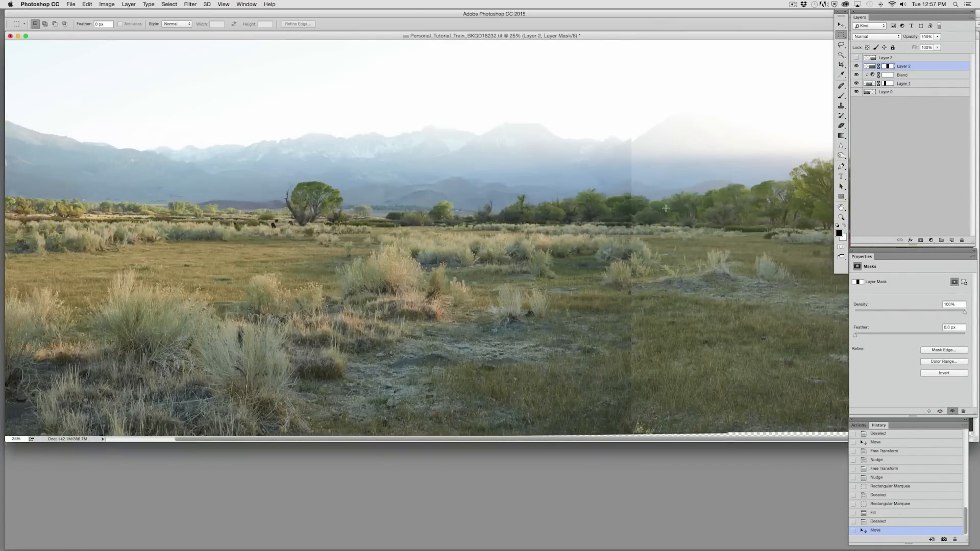
left_click(874, 505)
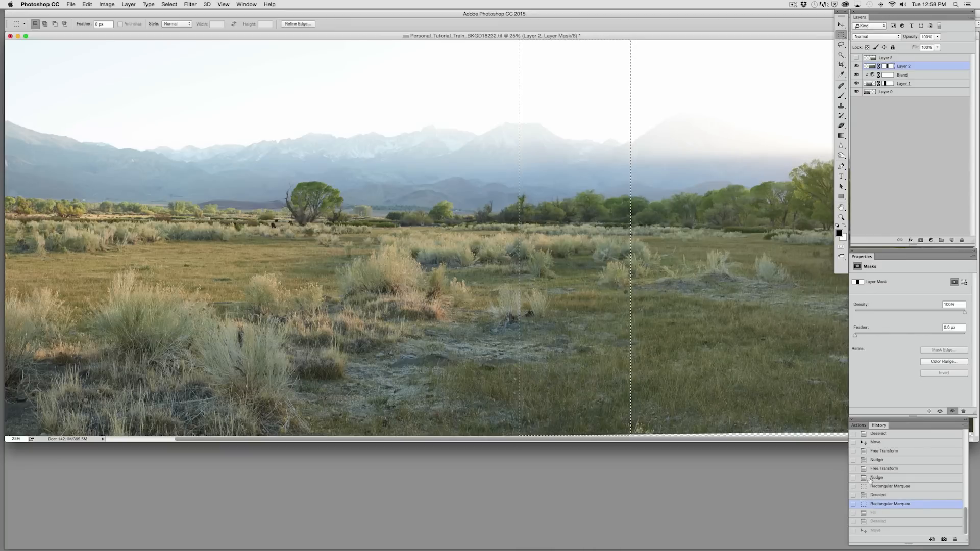
Try refilling the selected strip of Layer 2's mask, deselect it and move Layer 2 slightly at the seam.
key("alt+BackSpace")
key("super+z")
key("super+z")
key("super+d")
left_click_drag(638, 233, 543, 245)
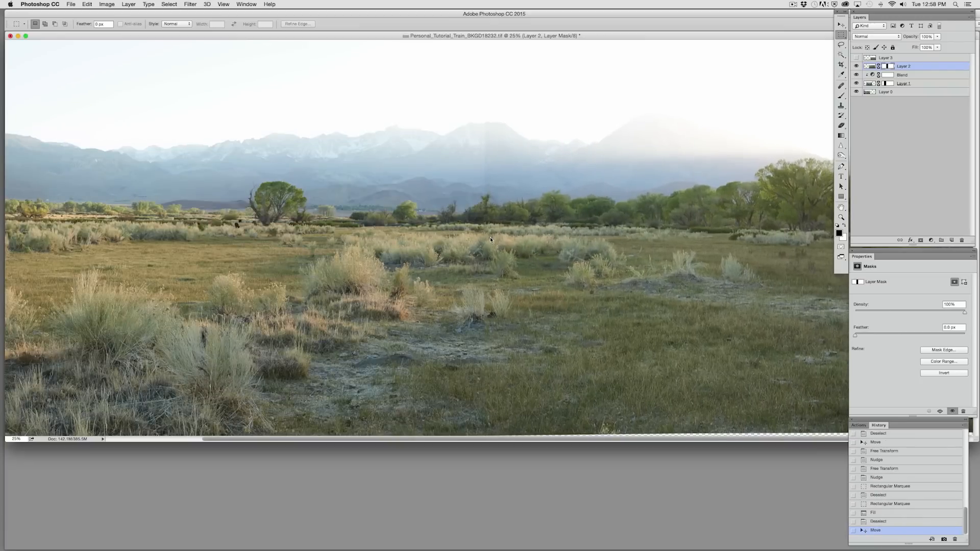
Toggle Layer 2's visibility repeatedly to compare the mountains, trees and meadow on either side of the seam.
left_click(856, 66)
left_click(857, 66)
left_click(857, 66)
left_click(856, 66)
left_click(856, 66)
left_click(857, 67)
left_click(856, 66)
left_click(857, 66)
left_click(856, 67)
left_click(857, 66)
left_click(856, 66)
left_click(857, 66)
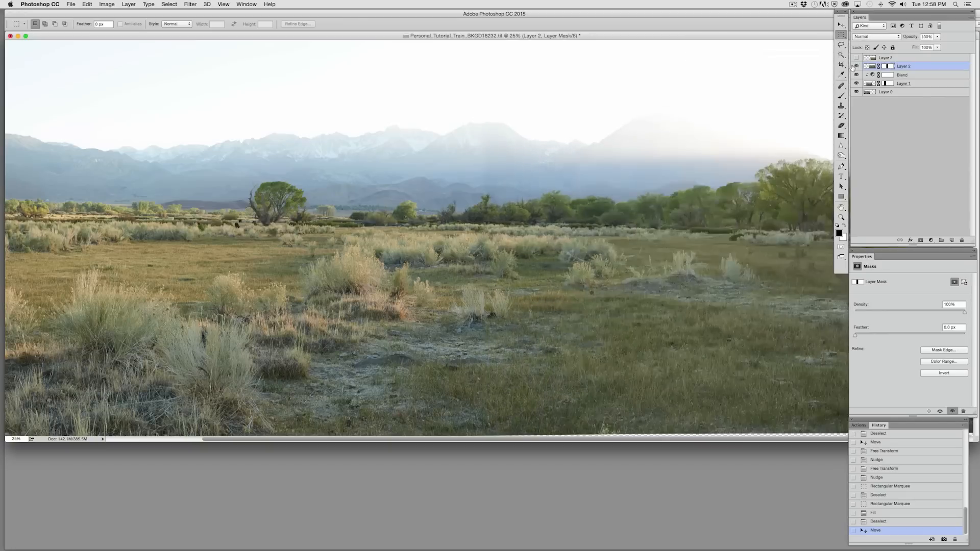
Step the history back to the last rectangular selection, deselect, and compare the panorama with Layer 2 shown and hidden.
left_click(879, 504)
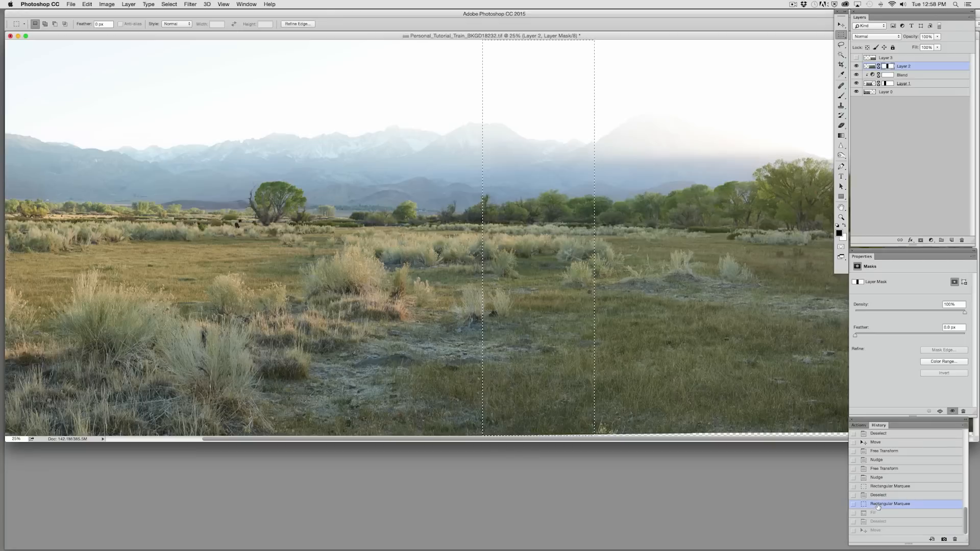
key("super+d")
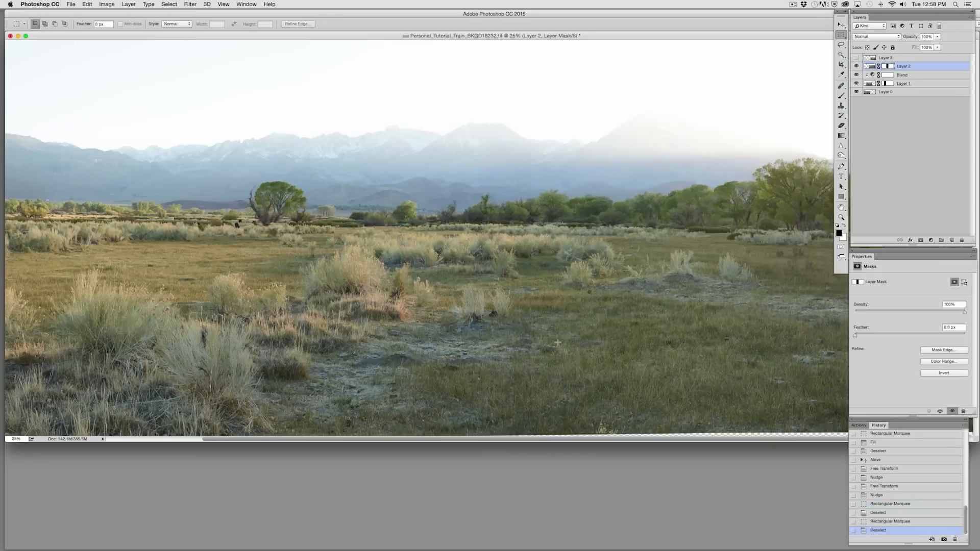
left_click(857, 66)
left_click(857, 66)
left_click(856, 66)
left_click(856, 66)
left_click(857, 66)
left_click(857, 66)
Examine the Layer 2 seam at 100% along the mountains, tree line and foreground brush for misaligned or doubled detail.
key("super+plus")
key("super+plus")
key("super+plus")
left_click_drag(651, 280, 375, 248)
key("super+z")
key("super+d")
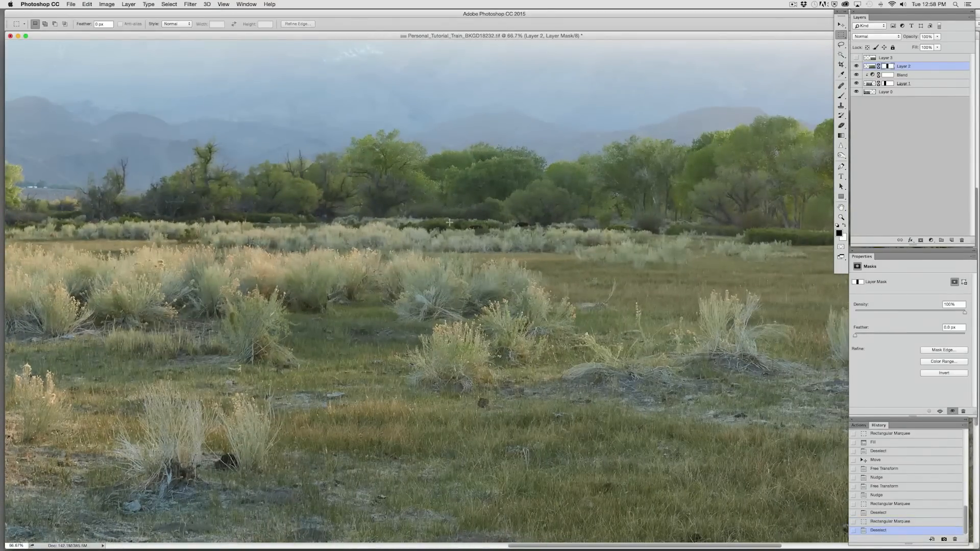
key("super+plus")
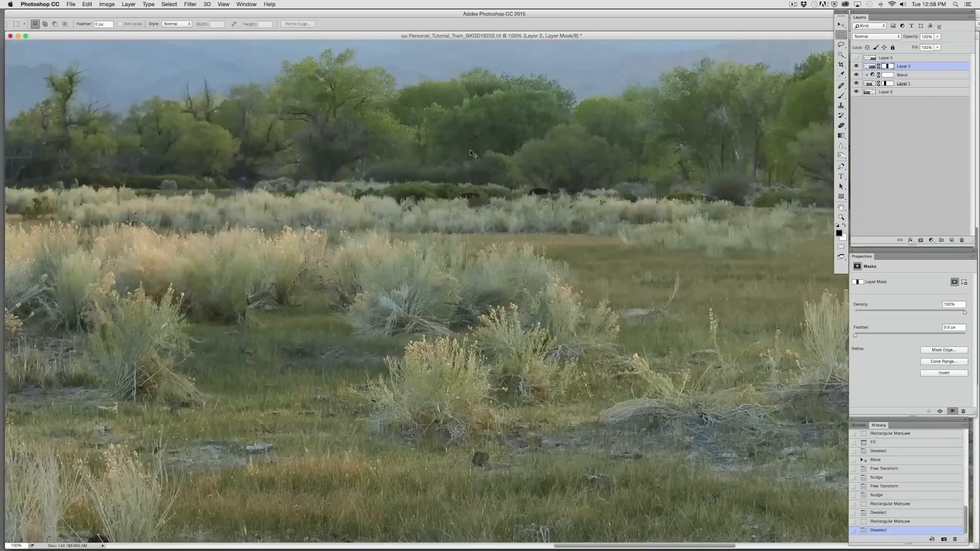
left_click_drag(351, 155, 450, 385)
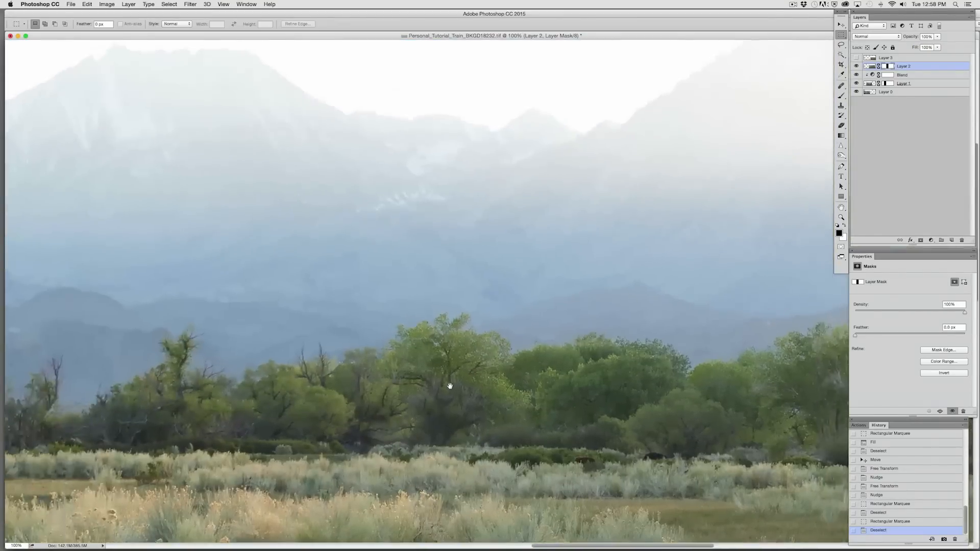
left_click_drag(450, 311, 477, 308)
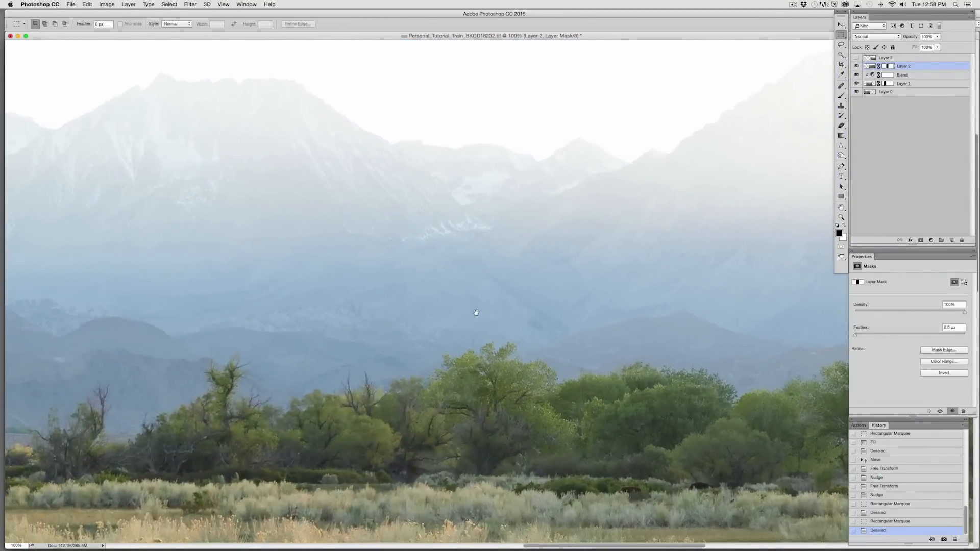
scroll(449, 316, "down", 5)
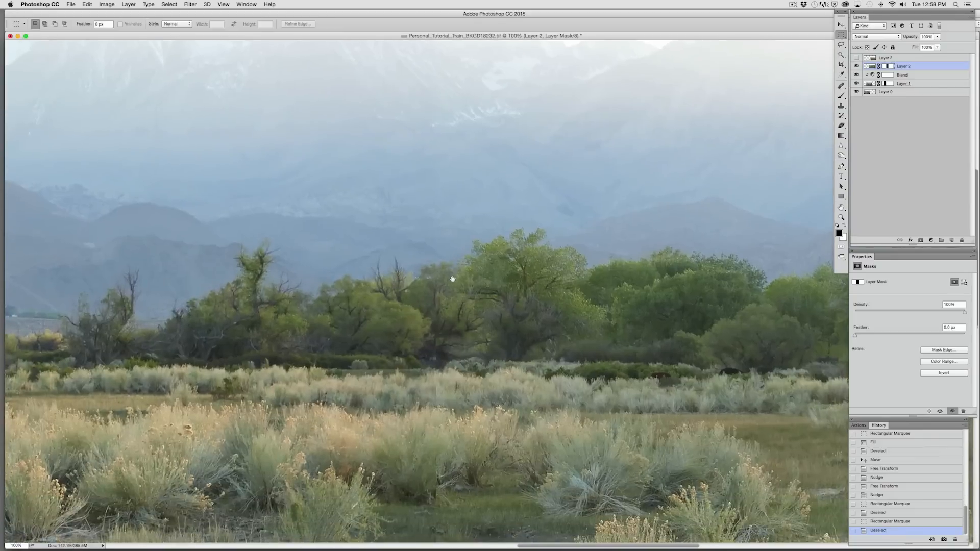
left_click_drag(441, 378, 452, 370)
scroll(473, 286, "up", 1)
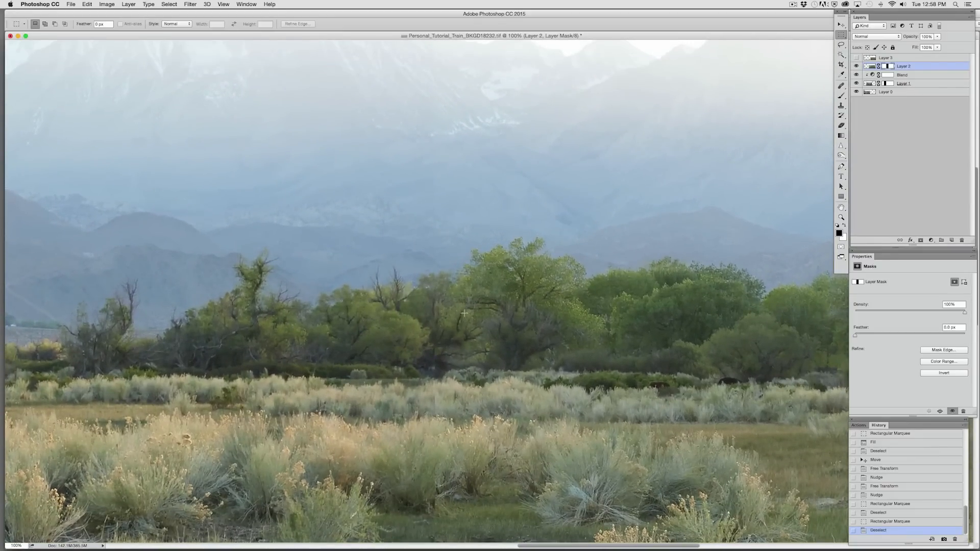
scroll(464, 318, "up", 1)
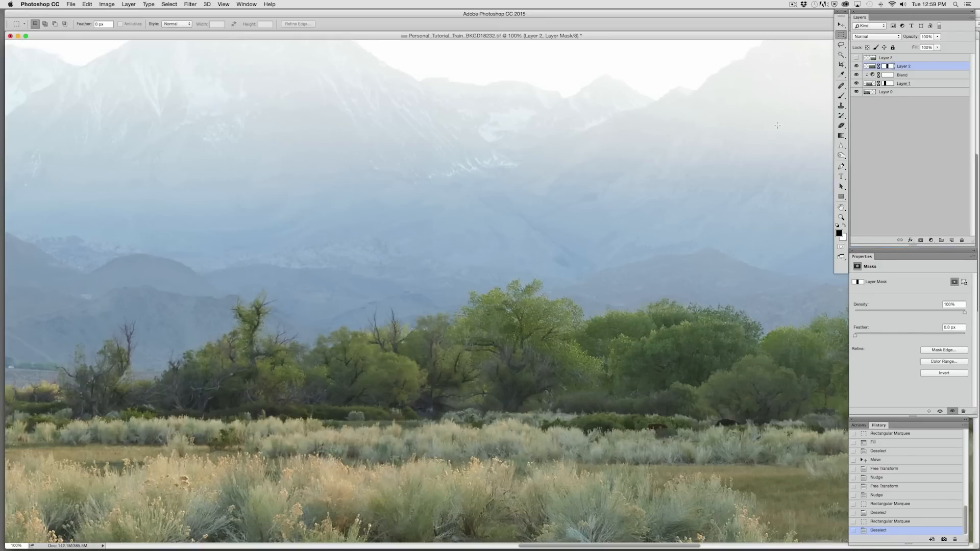
Check Layer 2's mask overlay and nudge the layer up slightly to match the tree line.
key("backslash")
key("backslash")
key("super+Up")
key("super+Up")
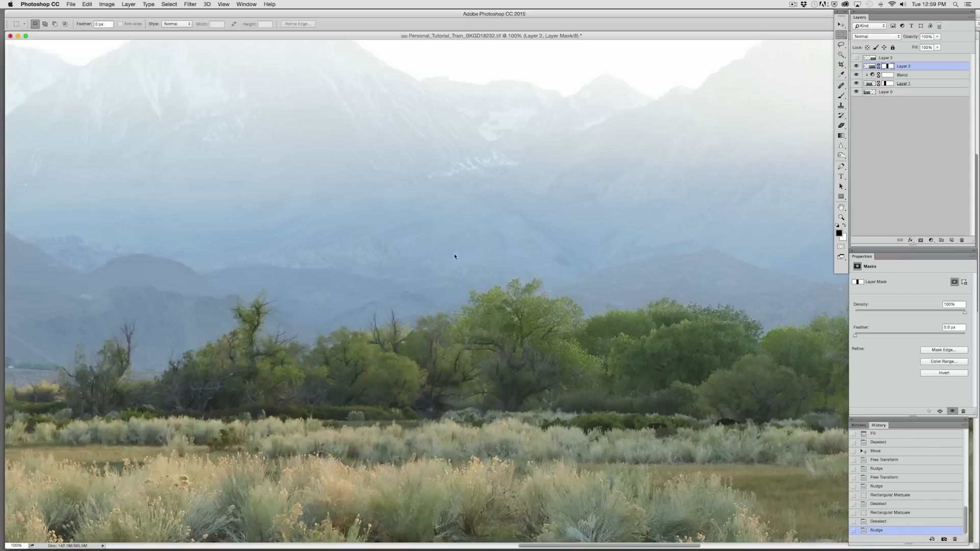
Paint black with the Brush on Layer 2's mask along the seam through the mountains and tree line, checking the mask overlay.
left_click(841, 96)
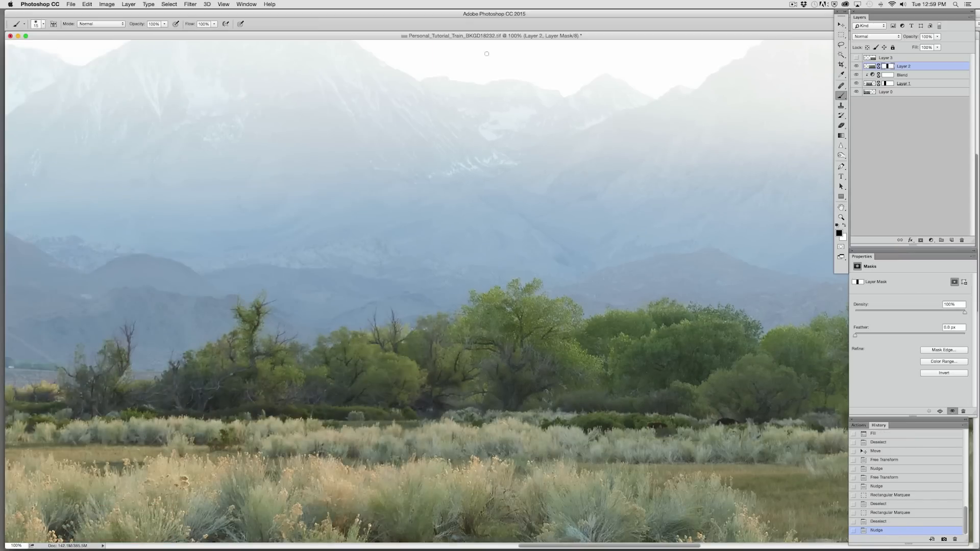
key("backslash")
mouse_move(421, 104)
left_mouse_down()
mouse_move(433, 123)
mouse_move(437, 192)
mouse_move(433, 332)
left_mouse_up()
key("backslash")
left_click_drag(431, 419, 430, 449)
Paint black on Layer 2's mask along the seam through the sagebrush and the bare patches in the meadow.
scroll(439, 434, "down", 5)
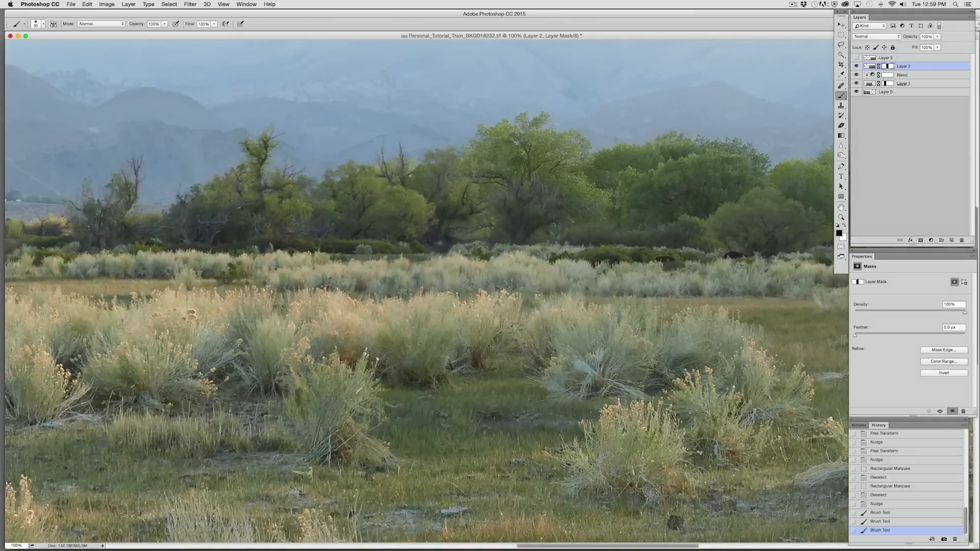
left_click_drag(451, 386, 451, 415)
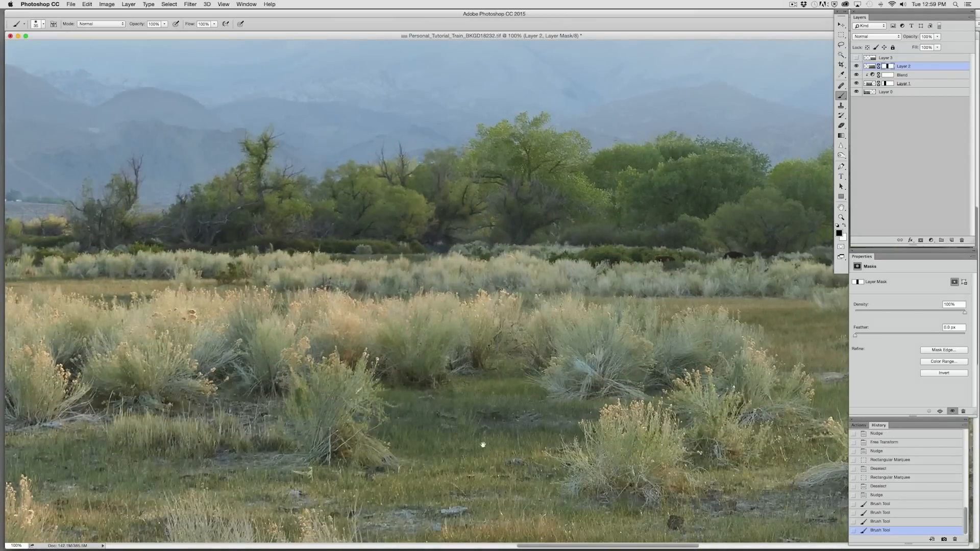
scroll(455, 408, "down", 5)
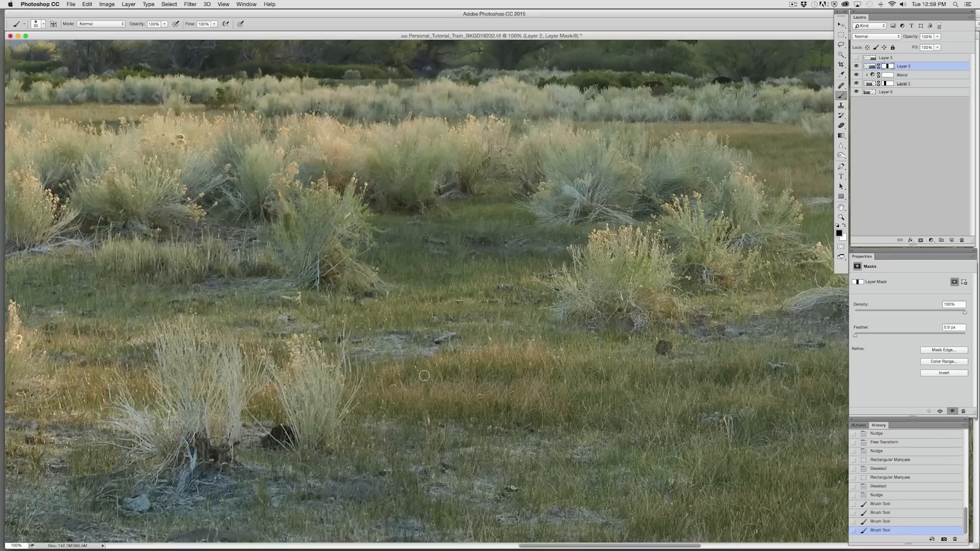
left_click(448, 351)
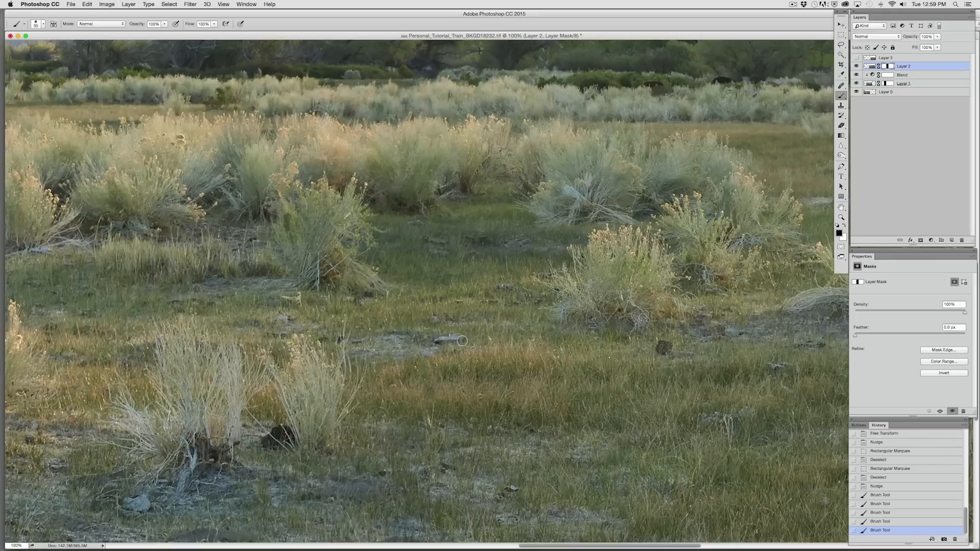
left_click(430, 425)
scroll(443, 263, "down", 5)
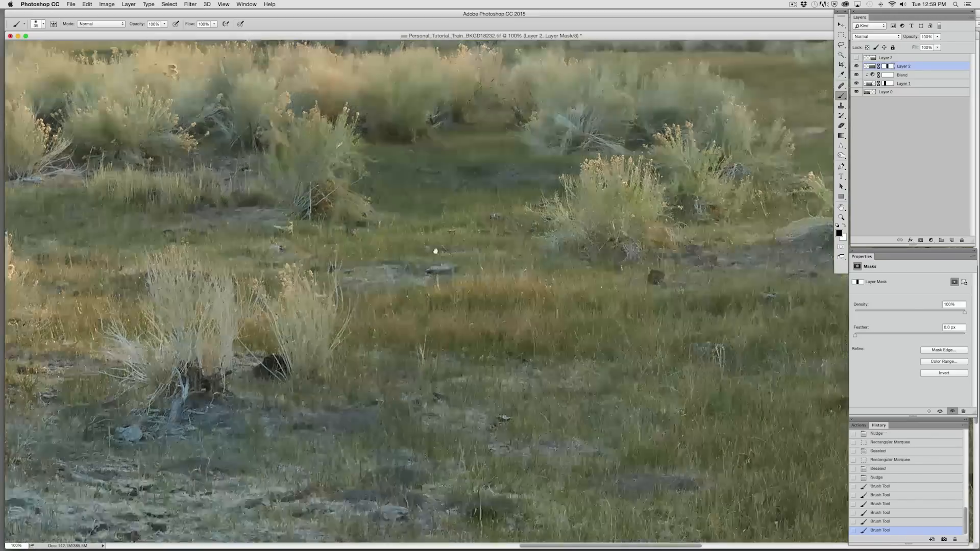
Check Layer 2's mask overlay and brush black along the seam's edge through the grass beside the dry bushes.
key("backslash")
key("backslash")
left_click(411, 310)
key("backslash")
left_click_drag(416, 121, 417, 81)
left_click_drag(412, 318, 415, 368)
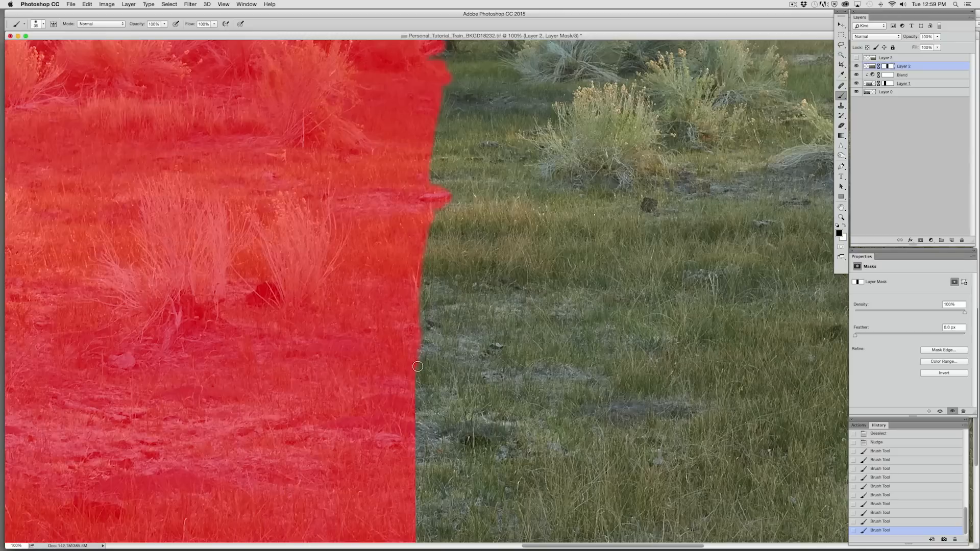
Extend the black brushwork on Layer 2's mask down the seam through the foreground grass, checking it with the mask overlay.
key("backslash")
left_click_drag(425, 432, 429, 472)
left_click_drag(449, 364, 459, 123)
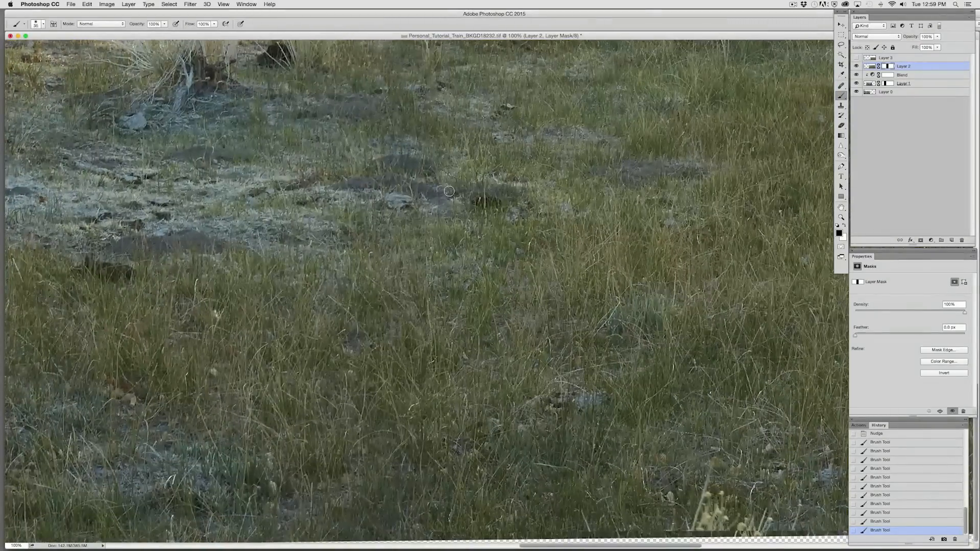
mouse_move(426, 219)
left_mouse_down()
mouse_move(457, 264)
mouse_move(423, 279)
mouse_move(425, 291)
mouse_move(434, 216)
left_mouse_up()
key("backslash")
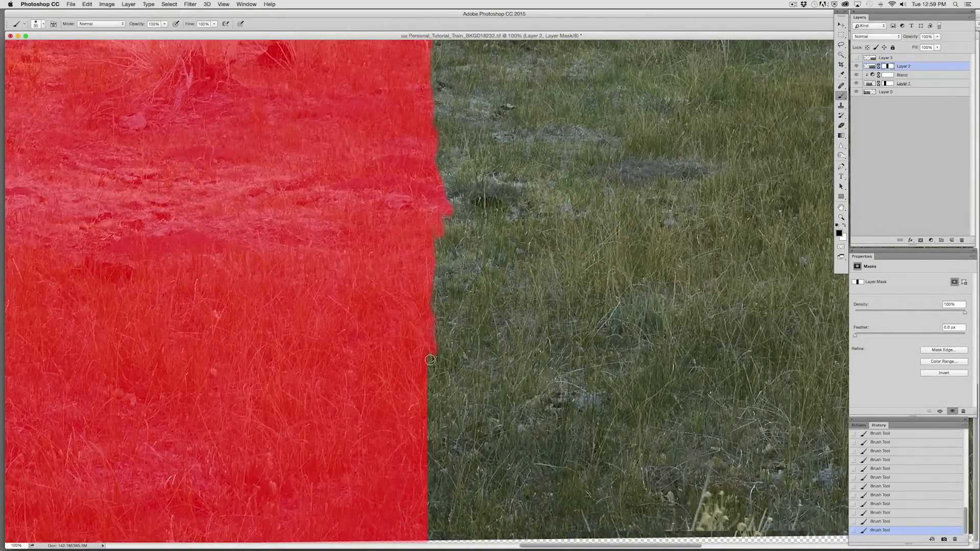
key("backslash")
scroll(463, 284, "left", 3)
key("backslash")
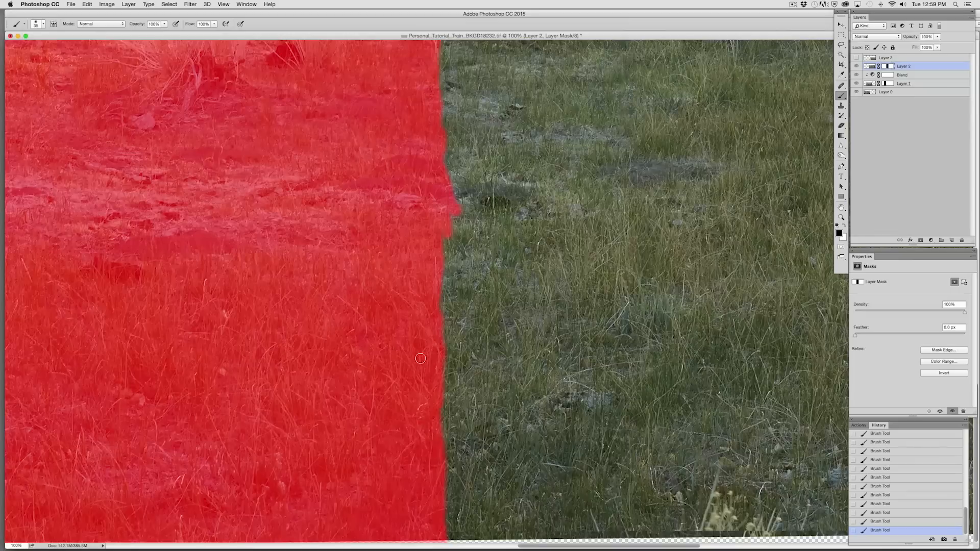
key("backslash")
key("backslash")
key("backslash")
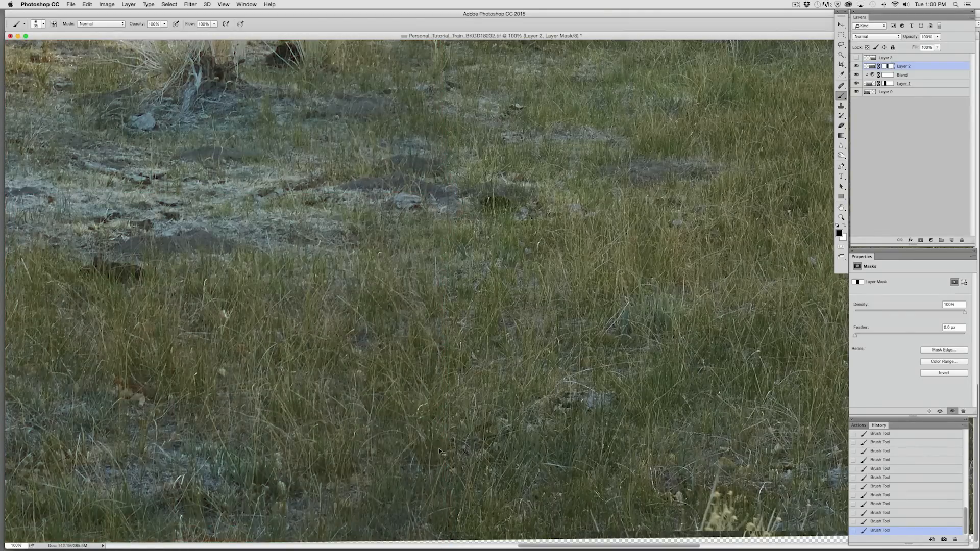
Widen the canvas in inches, anchored at the middle left, to add empty space on the right side of the panorama.
key("super+0")
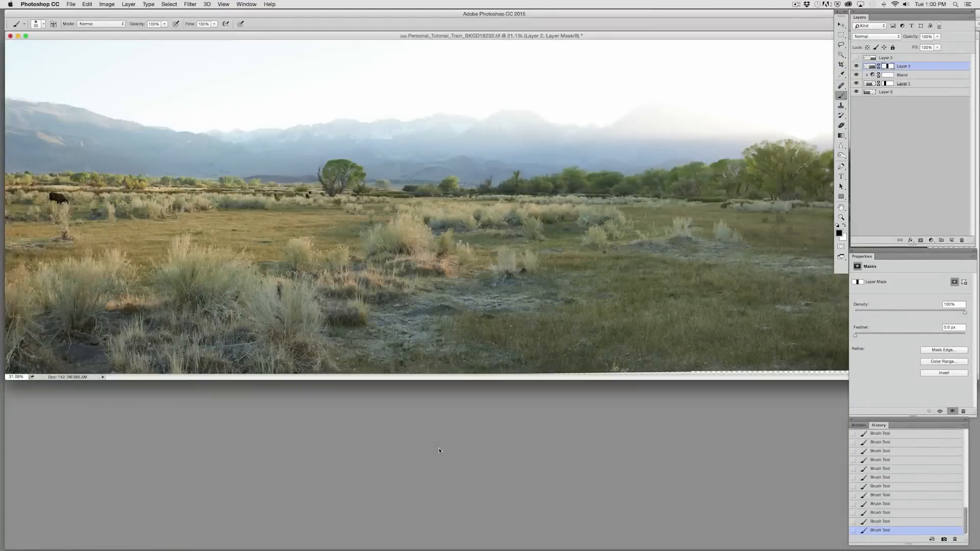
key("super+minus")
key("super+minus")
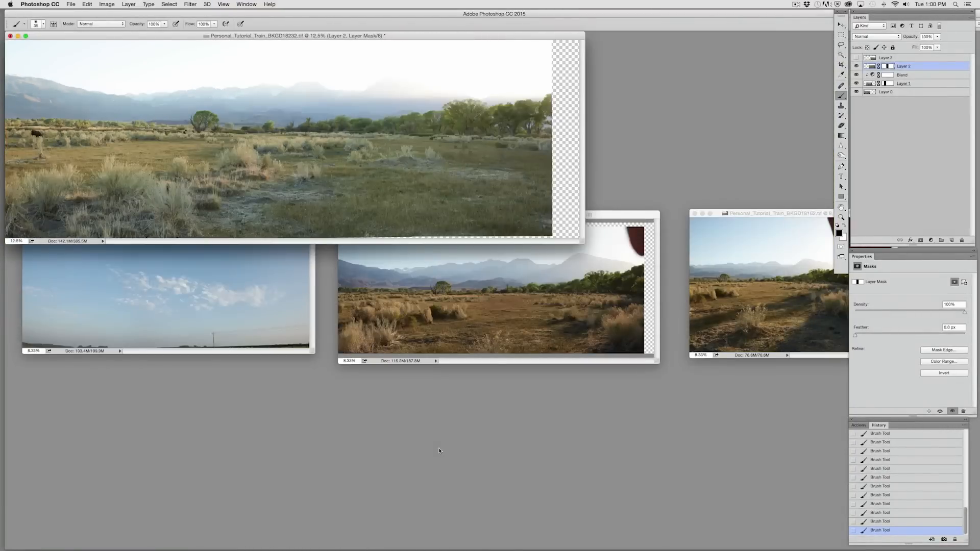
left_click_drag(580, 239, 709, 411)
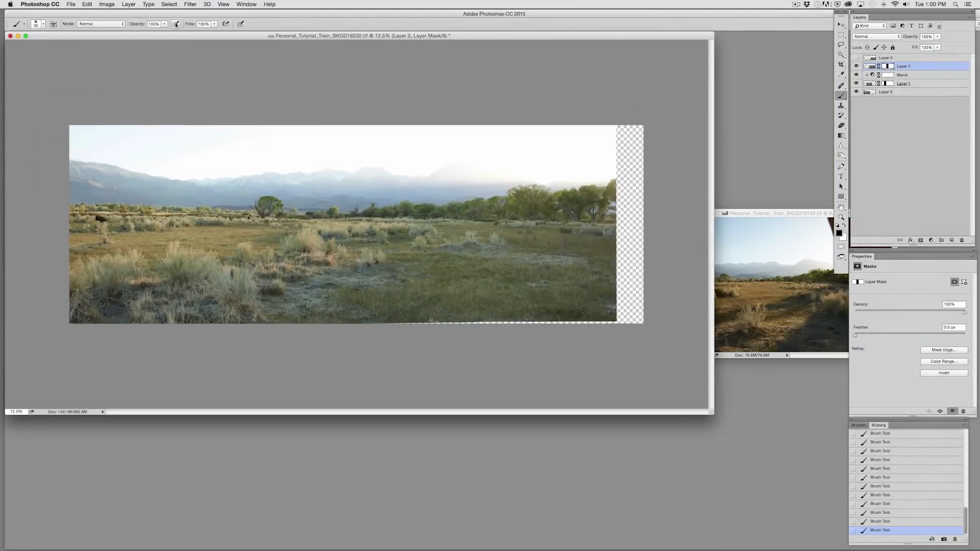
left_click(108, 6)
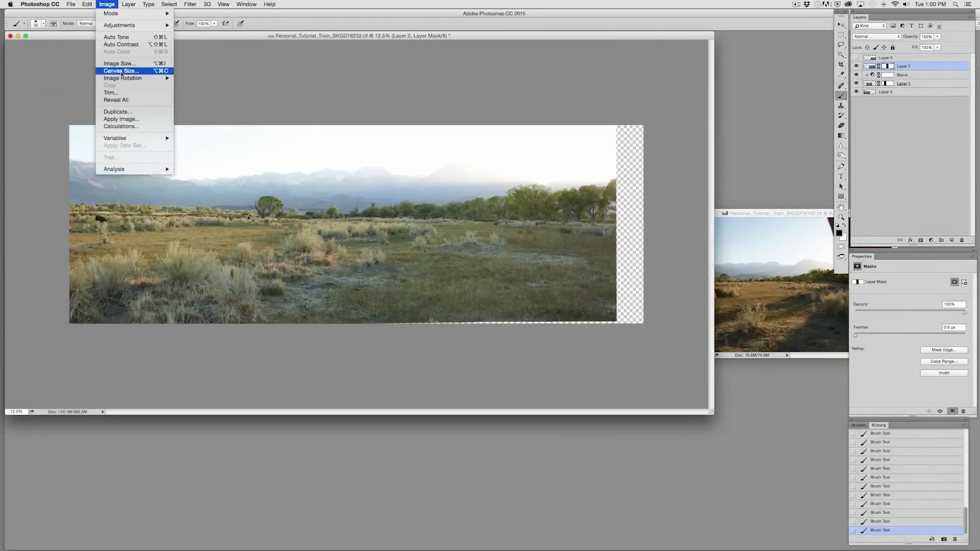
left_click(121, 71)
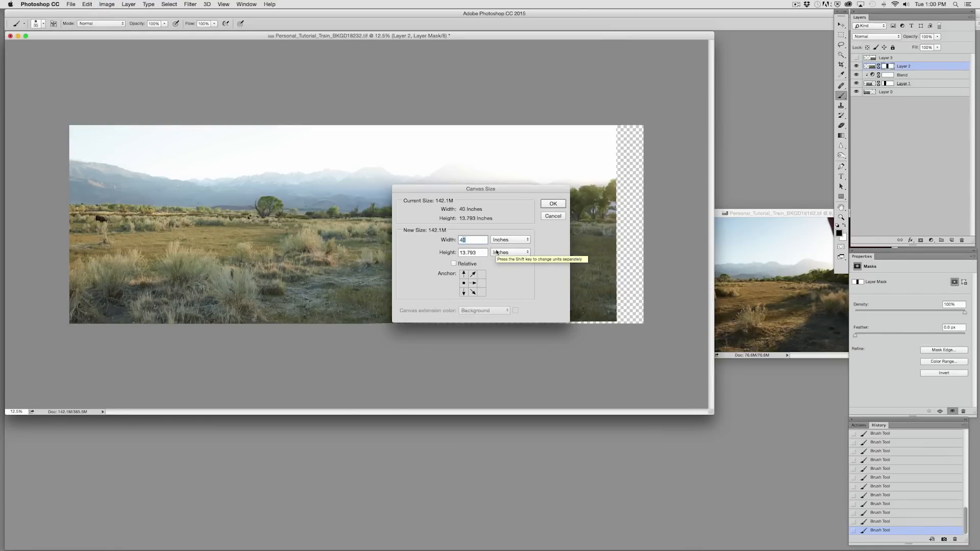
key("Return")
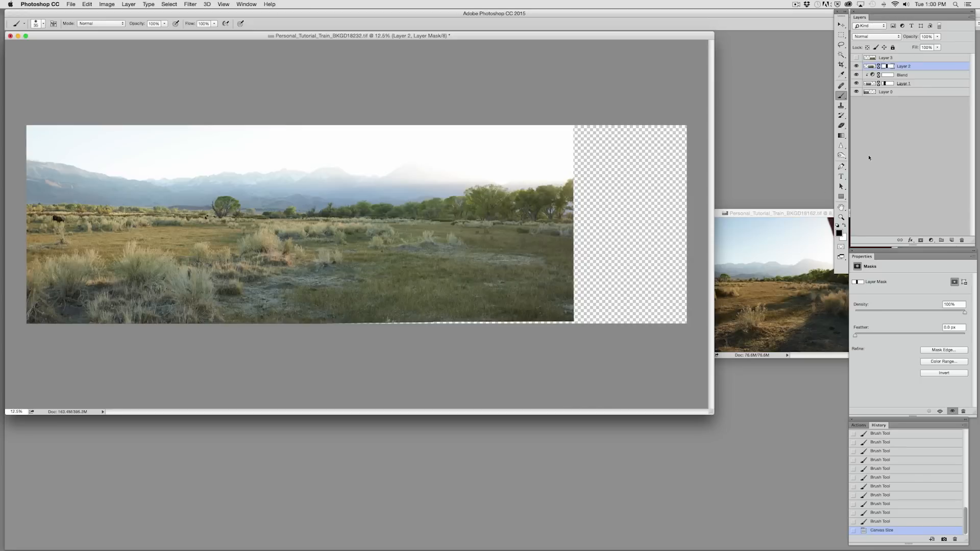
Show Layer 3 and move it up and slightly left to line its tree line up with Layer 2.
left_click(856, 57)
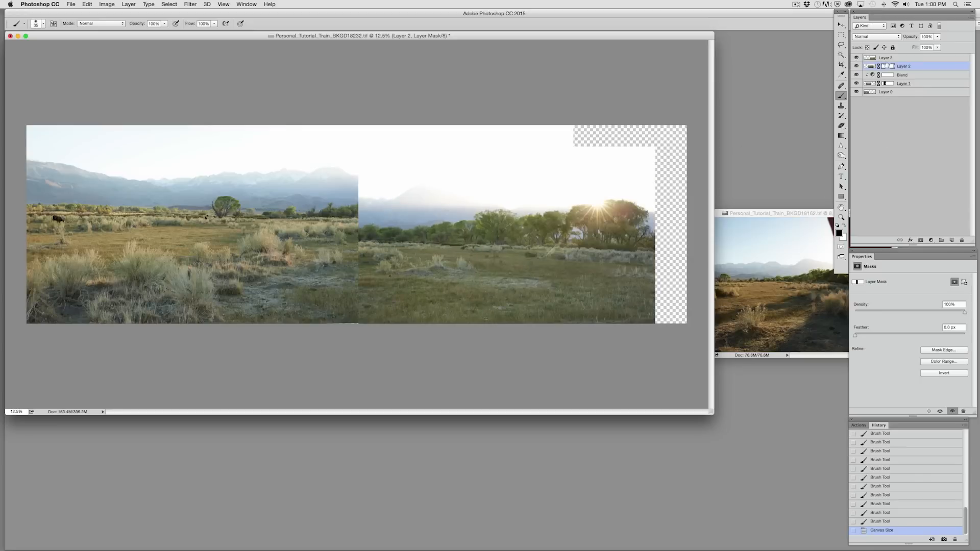
left_click(886, 58)
left_click_drag(514, 274, 511, 254)
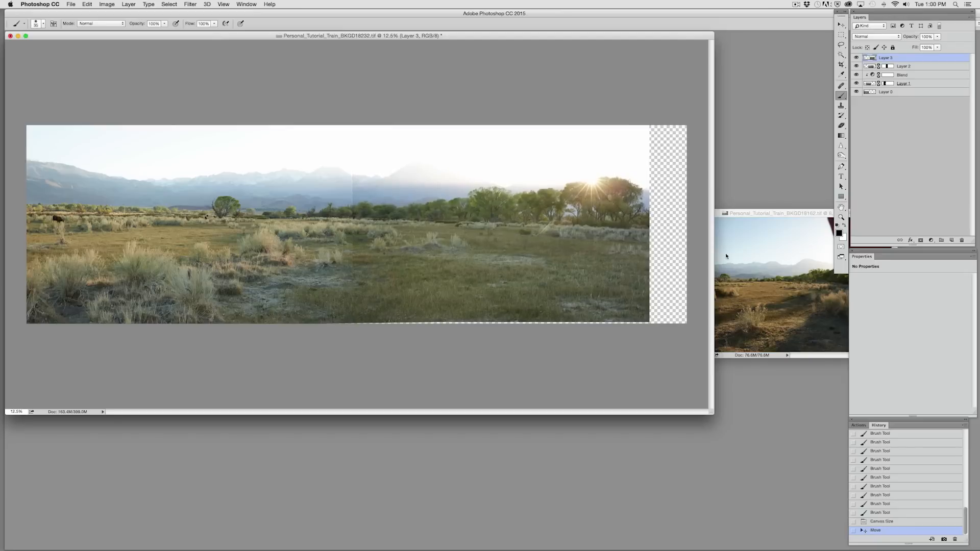
Add a layer mask to Layer 3, fill a full-height rectangular strip over its left edge with black, and deselect.
left_click(920, 240)
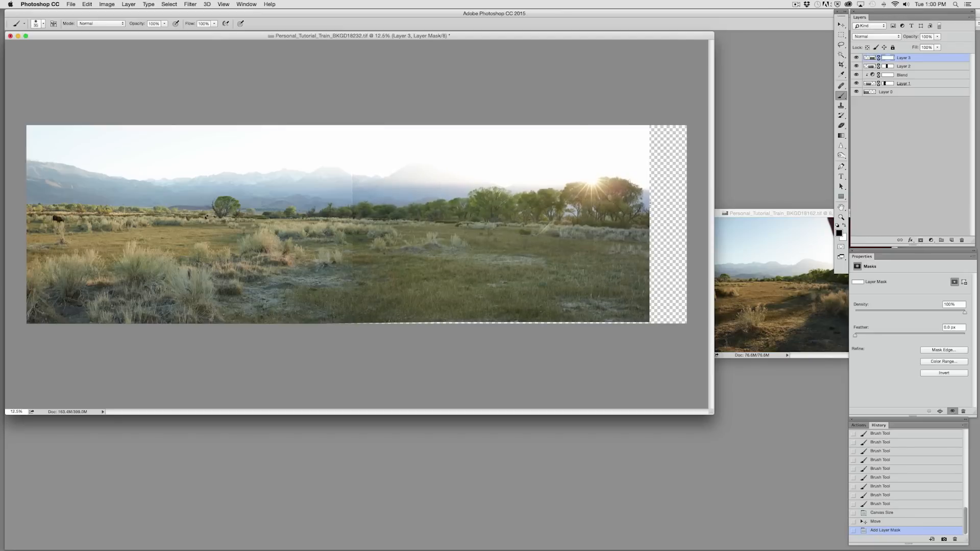
left_click(842, 35)
left_click_drag(322, 97, 436, 398)
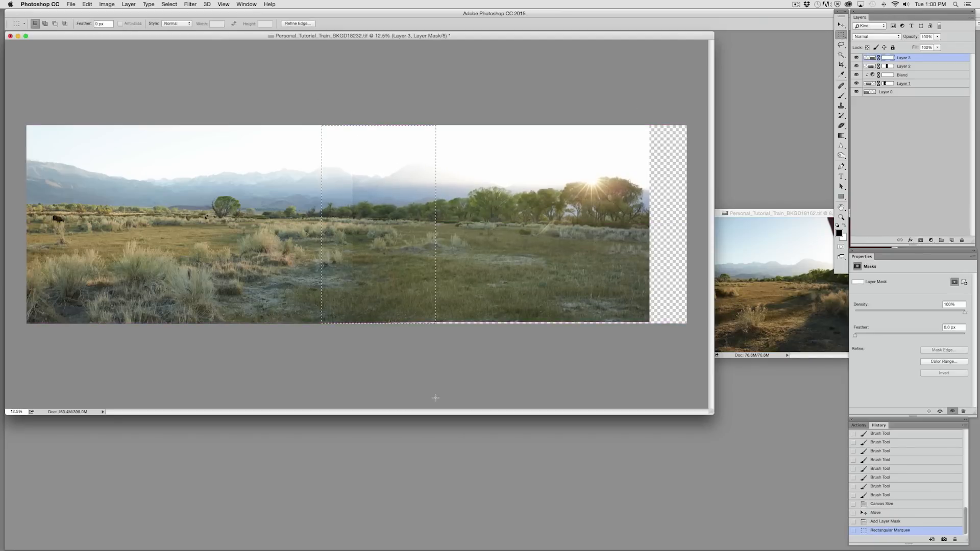
key("alt+BackSpace")
key("super+d")
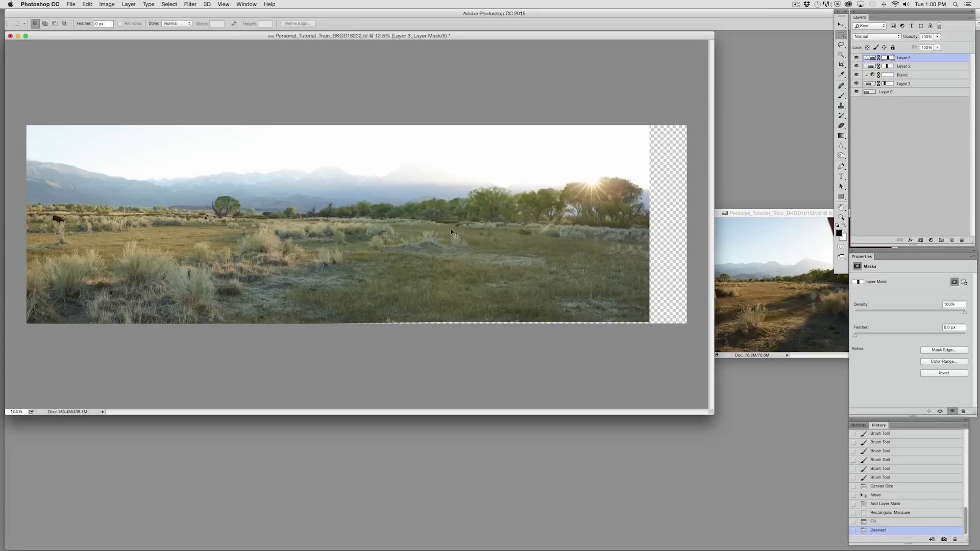
Shift Layer 3 slightly left and up to match the trees beneath, checking the alignment with the layer hidden and shown.
left_click_drag(458, 232, 454, 230)
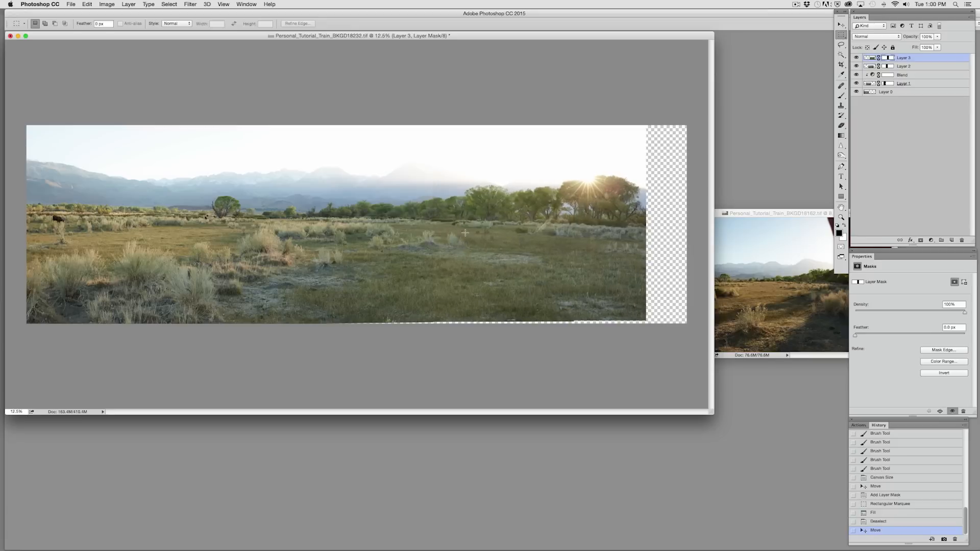
key("super+plus")
key("super+plus")
key("super+plus")
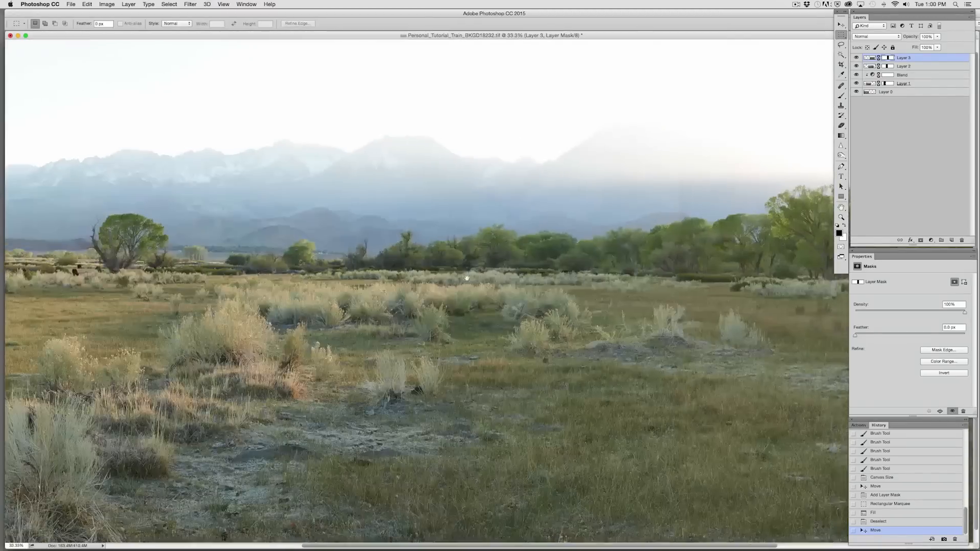
left_click_drag(561, 280, 316, 274)
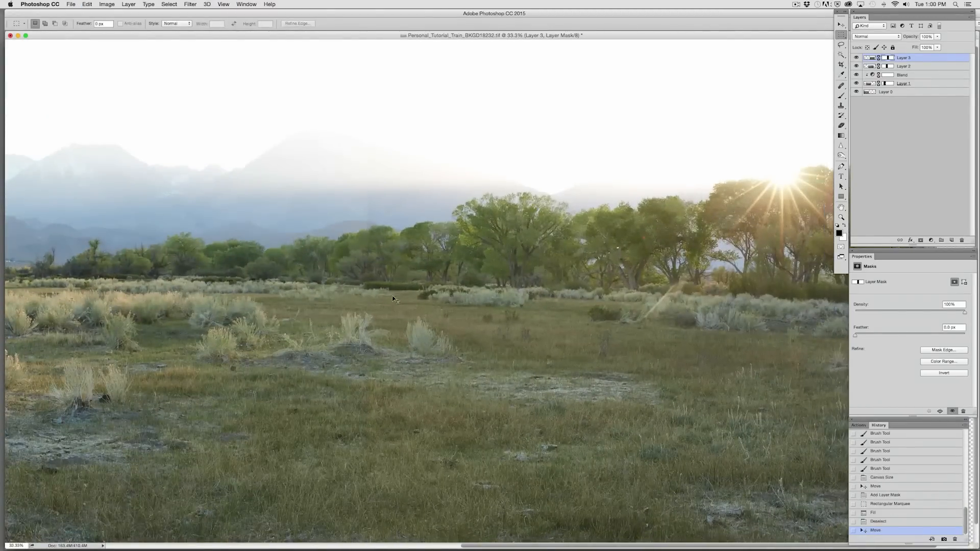
left_click(857, 58)
left_click(857, 57)
left_click(857, 57)
left_click(857, 58)
left_click(856, 58)
left_click(857, 58)
key("Left")
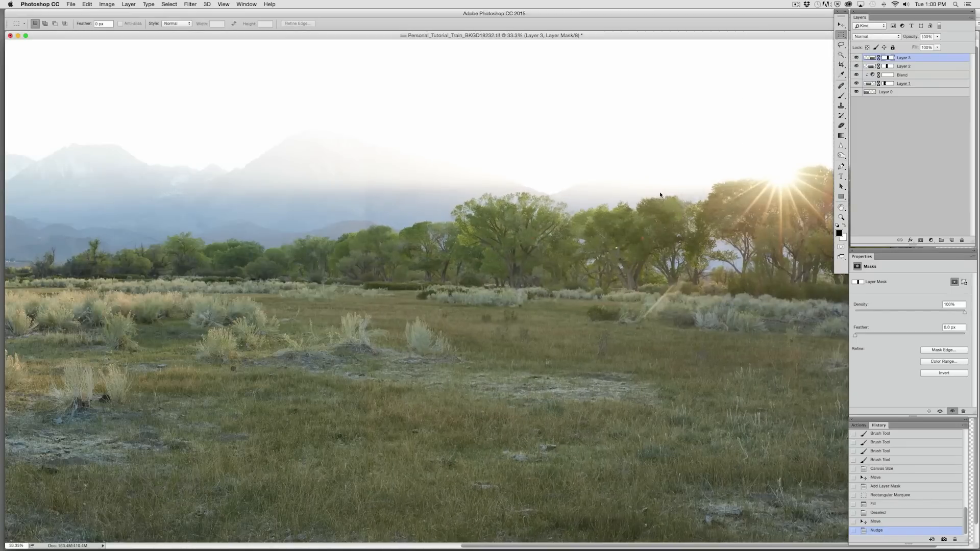
Toggle Layer 3's visibility repeatedly to compare its trees, ground and tilt with the layers beneath.
left_click(857, 58)
left_click(857, 57)
left_click(856, 58)
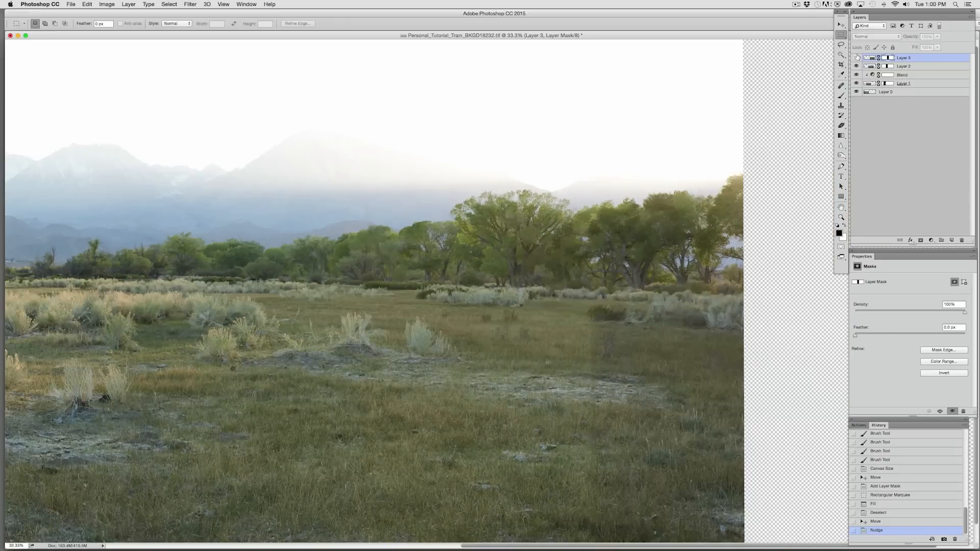
left_click(857, 58)
left_click(856, 57)
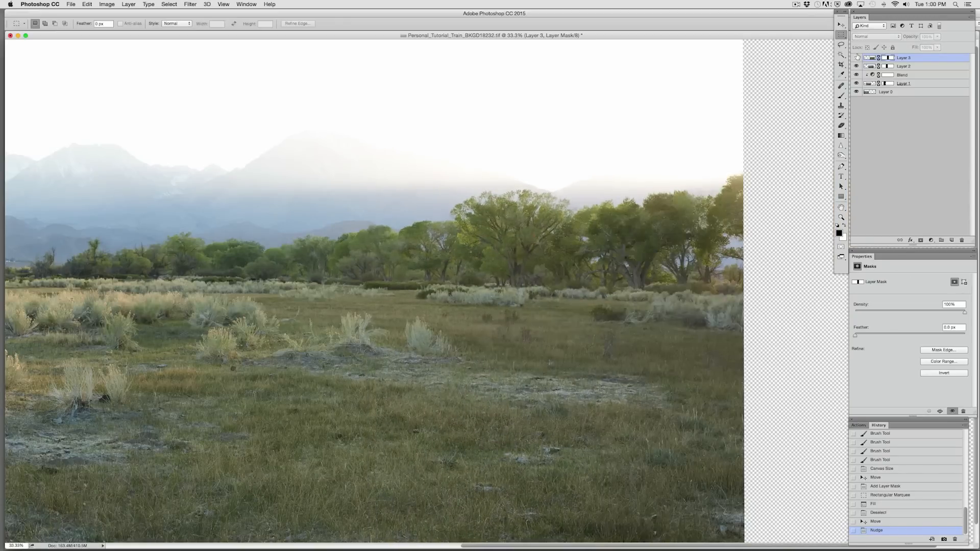
left_click(857, 57)
left_click(857, 57)
left_click(857, 58)
left_click(856, 58)
left_click(857, 57)
left_click(857, 58)
left_click(857, 57)
Free Transform Layer 3, rotating it -0.31° and scaling it proportionally to 100.49%.
key("super+minus")
key("super+minus")
key("super+minus")
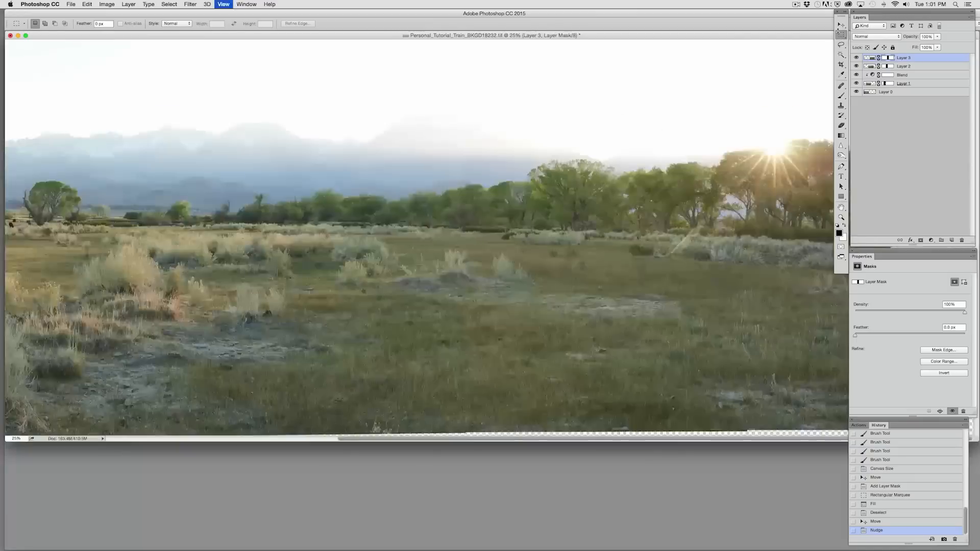
left_click_drag(668, 242, 746, 403)
key("super+t")
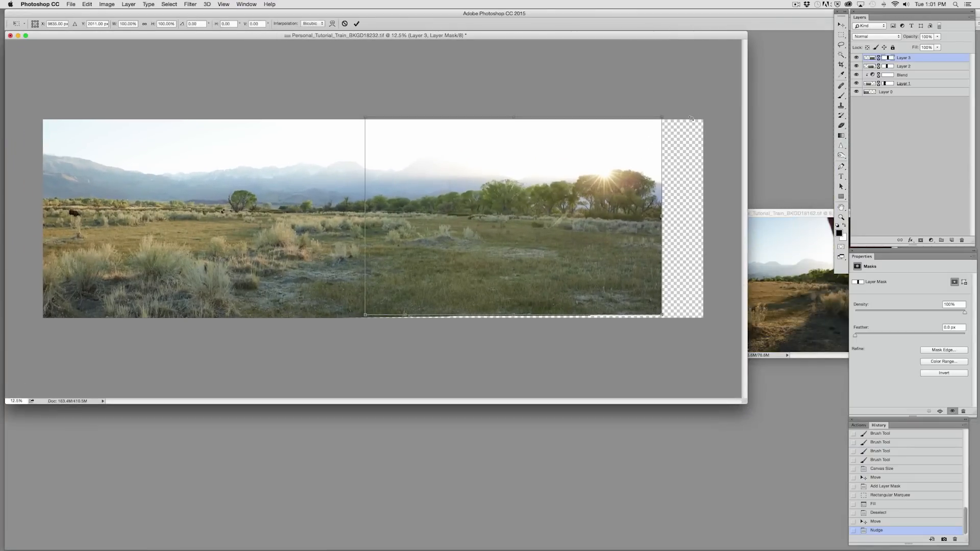
left_click_drag(692, 117, 691, 120)
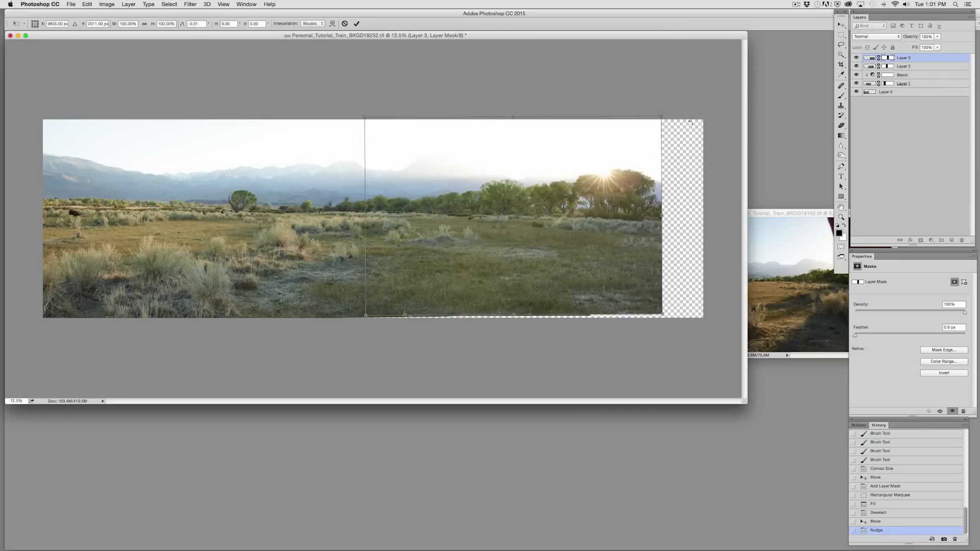
left_click_drag(663, 316, 667, 315)
key("Return")
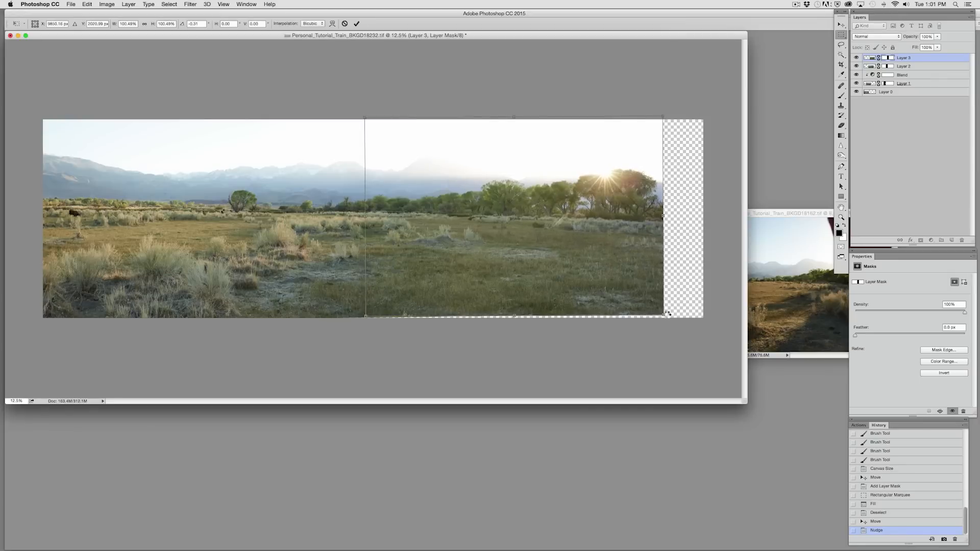
Examine the Layer 3 seam at 50% through the mountains, trees and meadow, using the mask overlay to locate its edge.
key("super+plus")
key("super+plus")
key("super+plus")
key("super+plus")
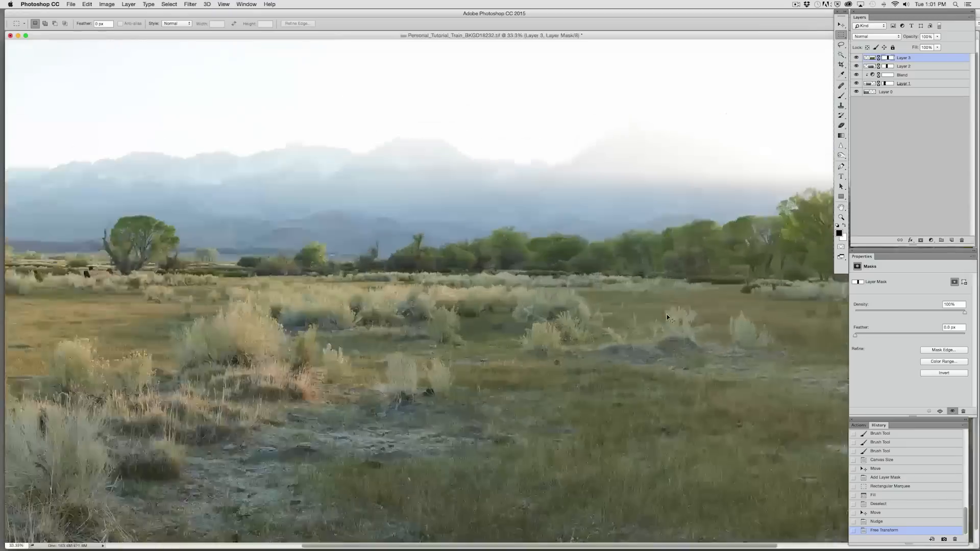
left_click_drag(569, 322, 202, 249)
left_click_drag(607, 194, 441, 301)
key("backslash")
left_click_drag(278, 310, 492, 325)
key("backslash")
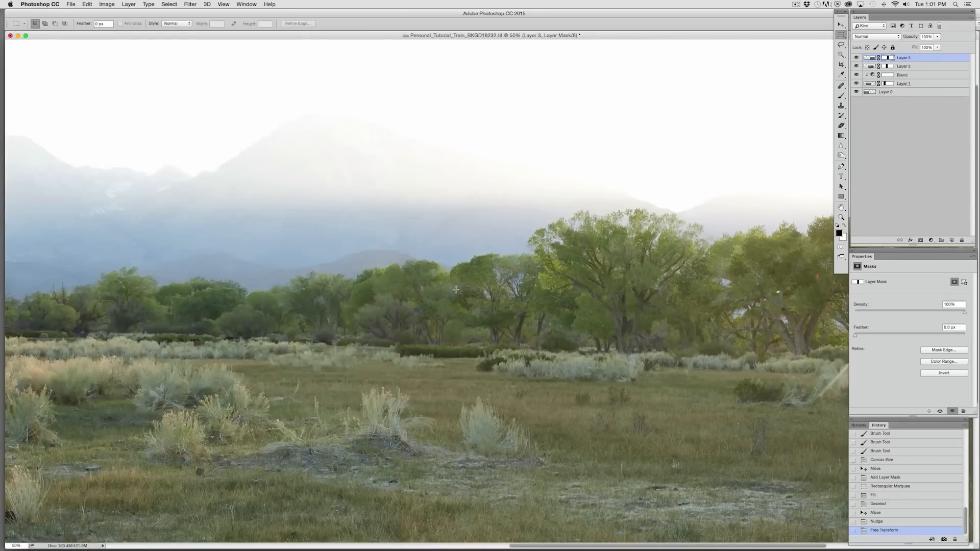
Nudge Layer 3 up and to the right in small increments to match the trees across the seam.
key("super+Up")
key("super+Up")
key("super+Up")
key("super+Up")
key("super+Right")
key("super+Right")
key("super+Right")
key("super+Right")
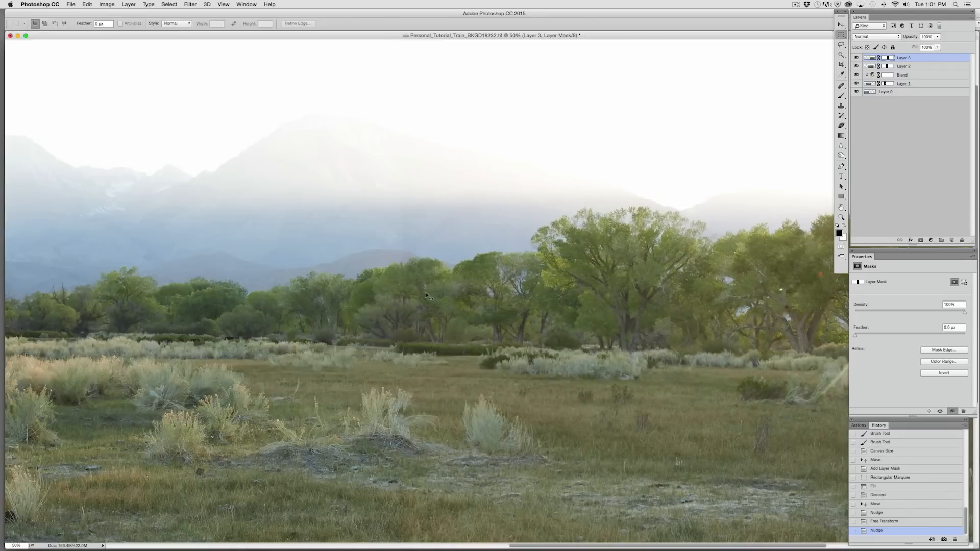
Move Layer 3 slightly left to align the trees, and paint its mask in black along the seam from the foreground bush to the treeline.
left_click_drag(430, 338, 424, 338)
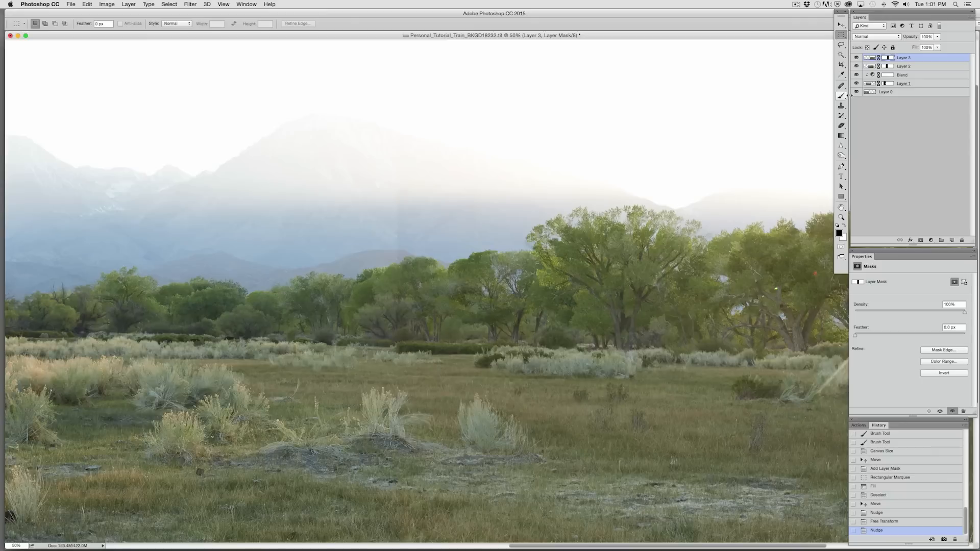
key("b")
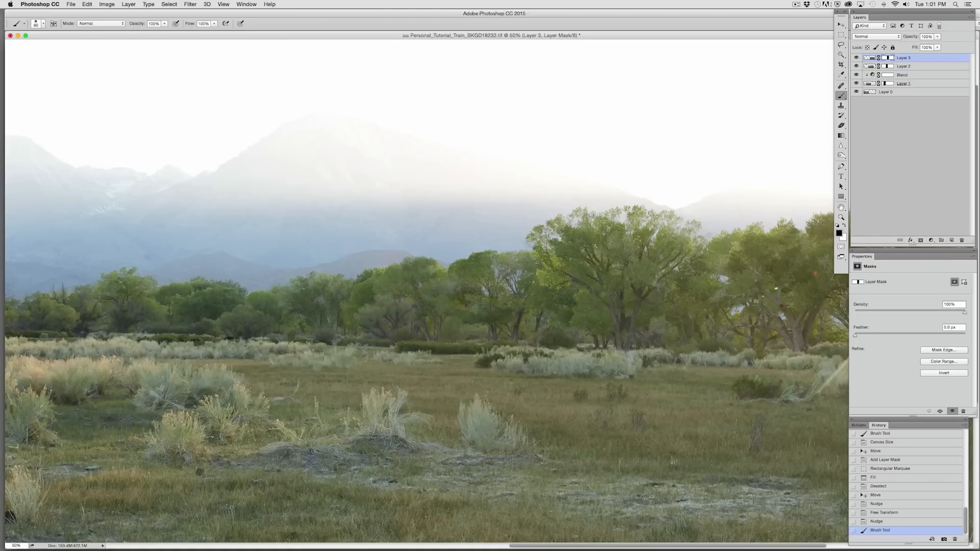
left_click(391, 438)
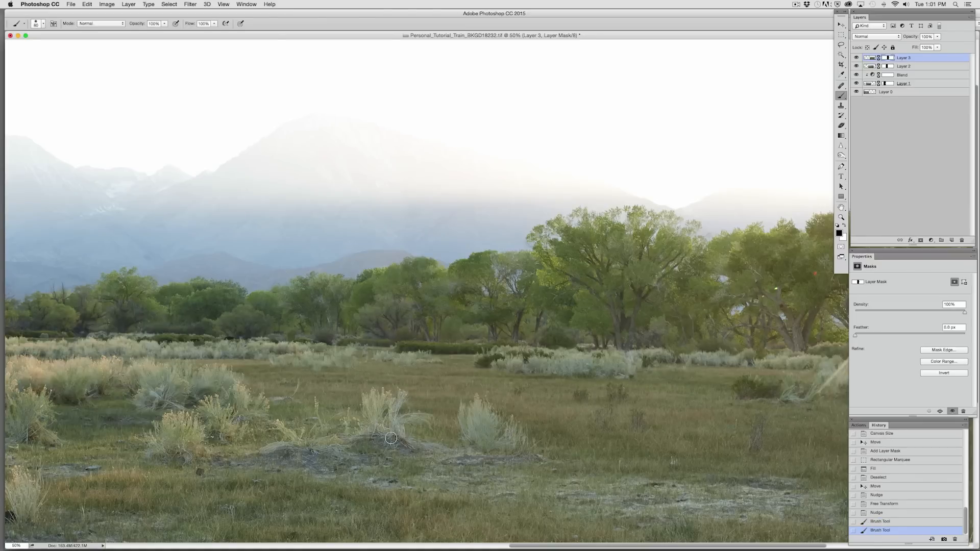
key("backslash")
left_click(403, 363)
key("backslash")
key("backslash")
left_click(390, 270)
key("backslash")
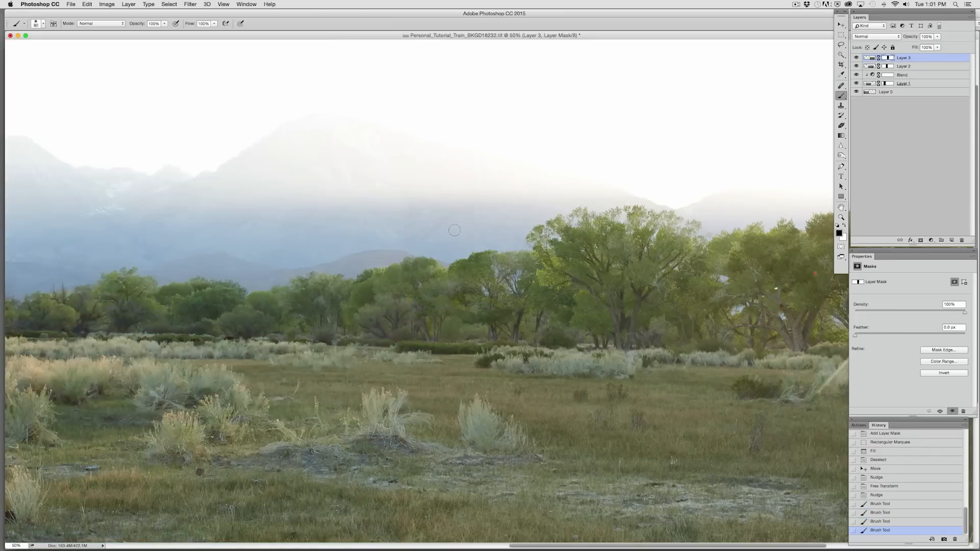
Refine Layer 3's mask through the trees with a smaller brush, checking the edge against the mask overlay.
key("super+1")
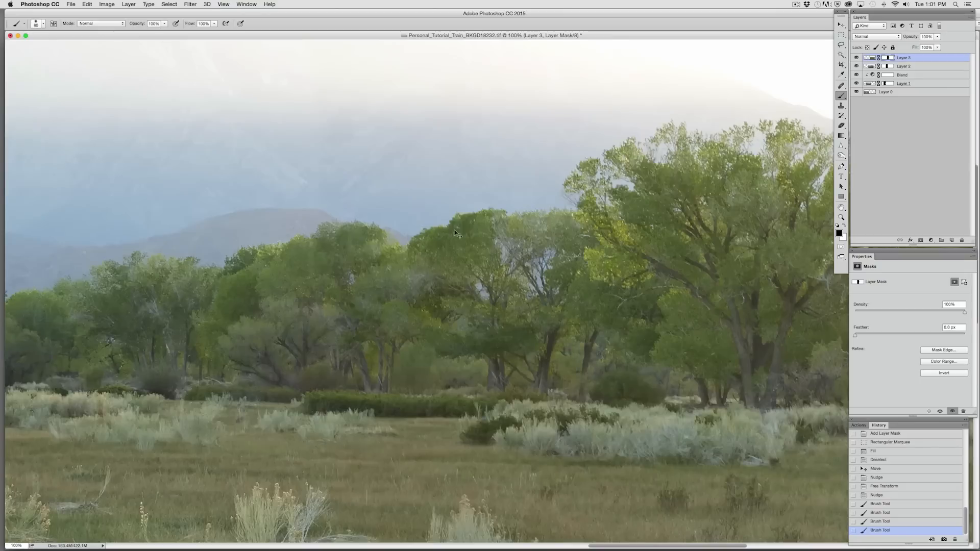
left_click_drag(438, 311, 435, 288)
key("bracketleft")
key("bracketleft")
key("bracketleft")
key("bracketleft")
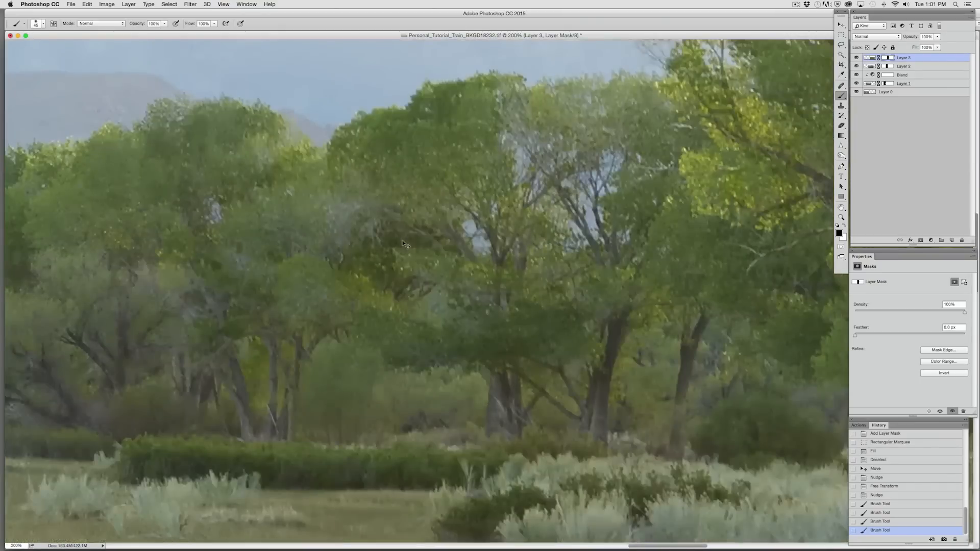
key("backslash")
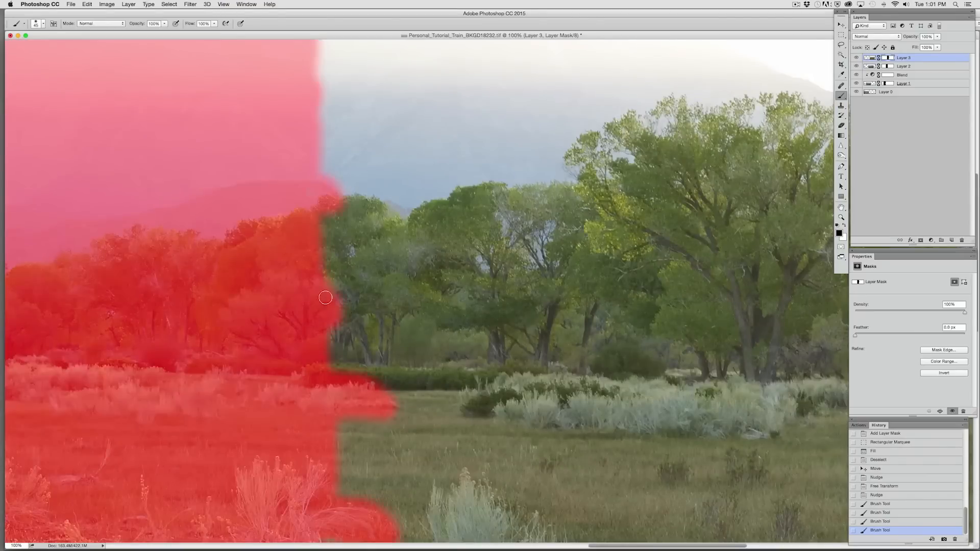
key("backslash")
left_click_drag(322, 226, 321, 237)
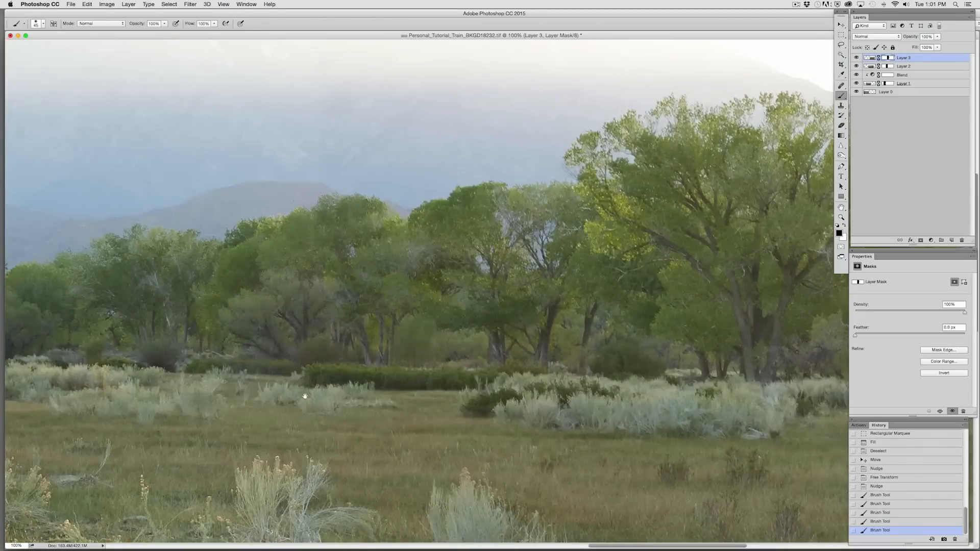
Paint Layer 3's mask along the seam through the open meadow and grass below the bushes.
left_click_drag(305, 405, 321, 168)
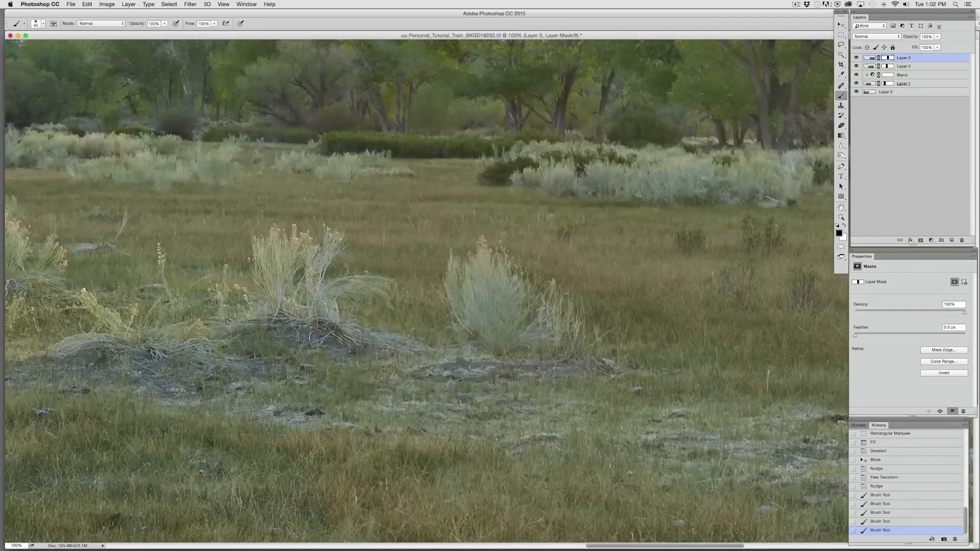
left_click(337, 412)
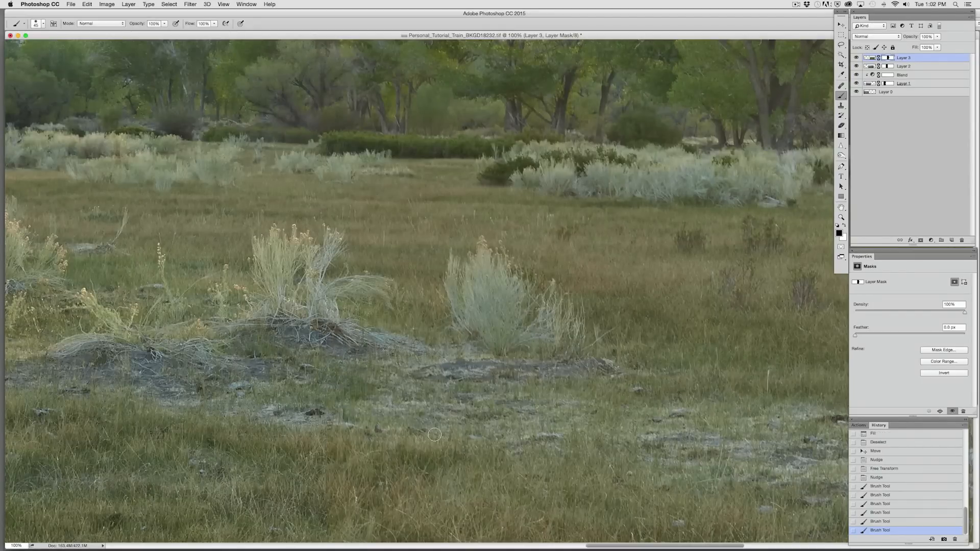
scroll(404, 271, "down", 5)
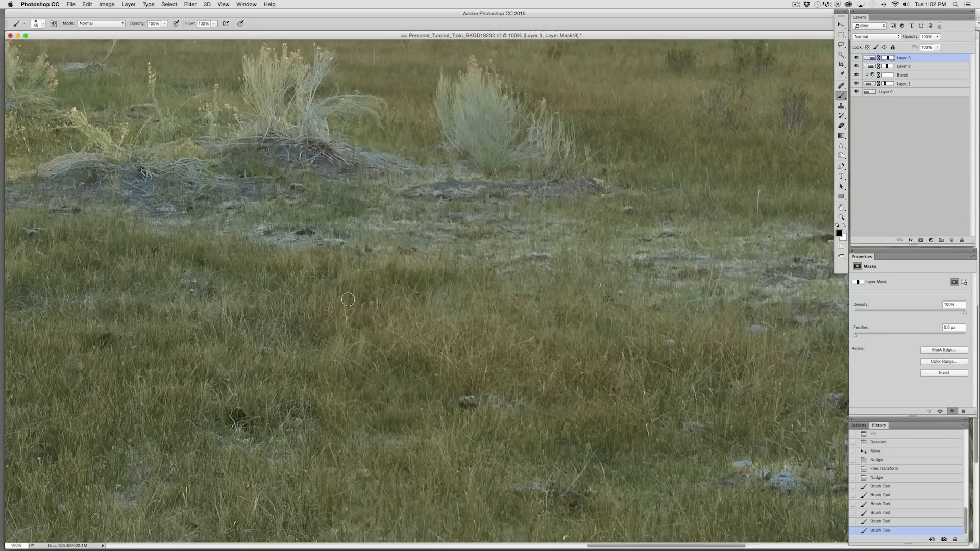
mouse_move(326, 401)
left_mouse_down()
mouse_move(303, 473)
mouse_move(325, 457)
mouse_move(351, 200)
left_mouse_up()
key("backslash")
key("backslash")
mouse_move(332, 124)
left_mouse_down()
mouse_move(383, 140)
mouse_move(361, 243)
left_mouse_up()
mouse_move(279, 190)
left_mouse_down()
mouse_move(347, 218)
mouse_move(311, 323)
left_mouse_up()
mouse_move(354, 296)
left_mouse_down()
mouse_move(306, 379)
mouse_move(375, 296)
mouse_move(387, 179)
mouse_move(387, 235)
left_mouse_up()
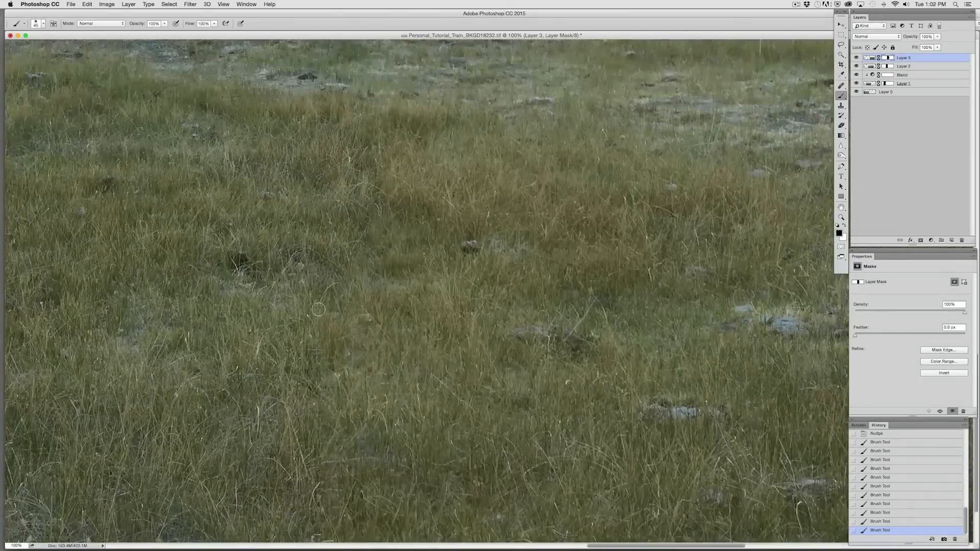
Blend the seam through the foreground grass down to the image's lower edge, enlarging the brush on Layer 3's mask.
mouse_move(322, 299)
left_mouse_down()
mouse_move(325, 368)
mouse_move(336, 359)
left_mouse_up()
key("bracketright")
key("bracketright")
key("bracketright")
key("bracketright")
mouse_move(352, 321)
left_mouse_down()
mouse_move(309, 313)
mouse_move(323, 408)
mouse_move(373, 421)
left_mouse_up()
mouse_move(357, 382)
left_mouse_down()
mouse_move(383, 183)
mouse_move(371, 185)
left_mouse_up()
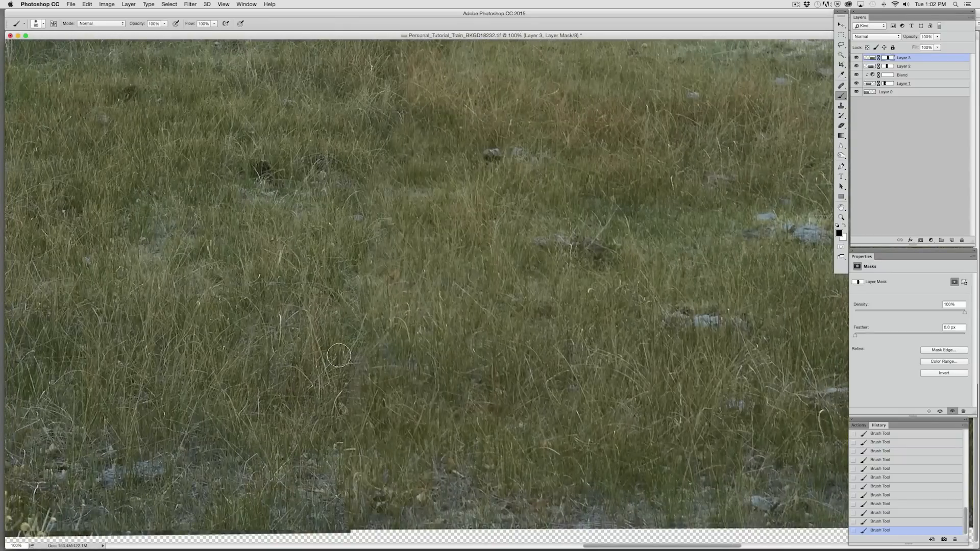
left_click_drag(362, 379, 382, 327)
Examine the sharpness and blending of Layer 3 against its neighbour across the trees, meadow and foreground grass.
left_click_drag(364, 214, 265, 449)
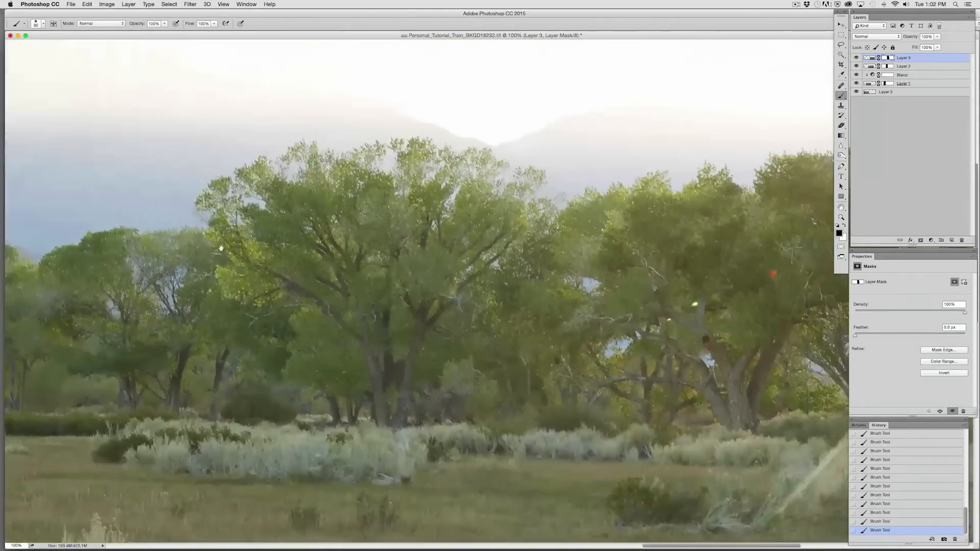
left_click_drag(390, 313, 201, 273)
left_click_drag(308, 276, 407, 248)
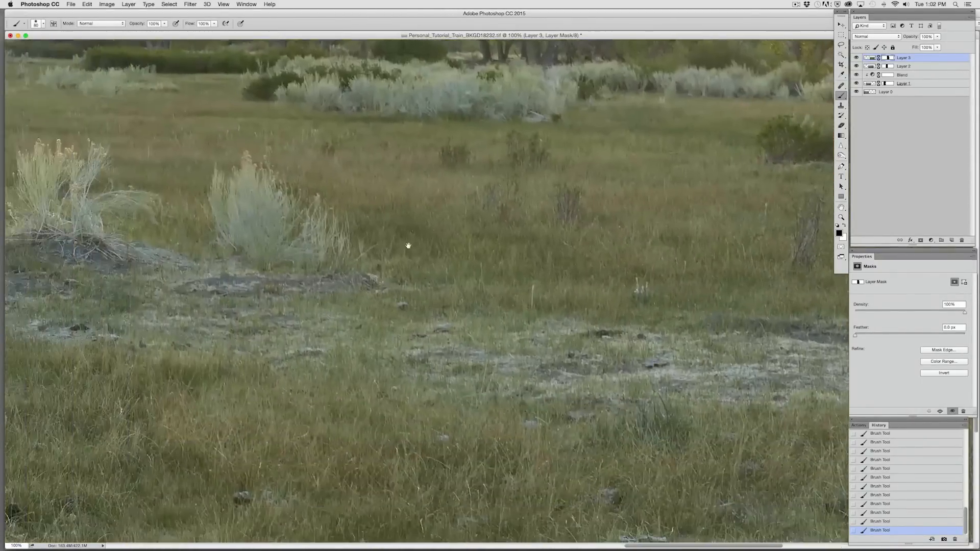
left_click_drag(249, 320, 406, 163)
left_click_drag(321, 269, 480, 197)
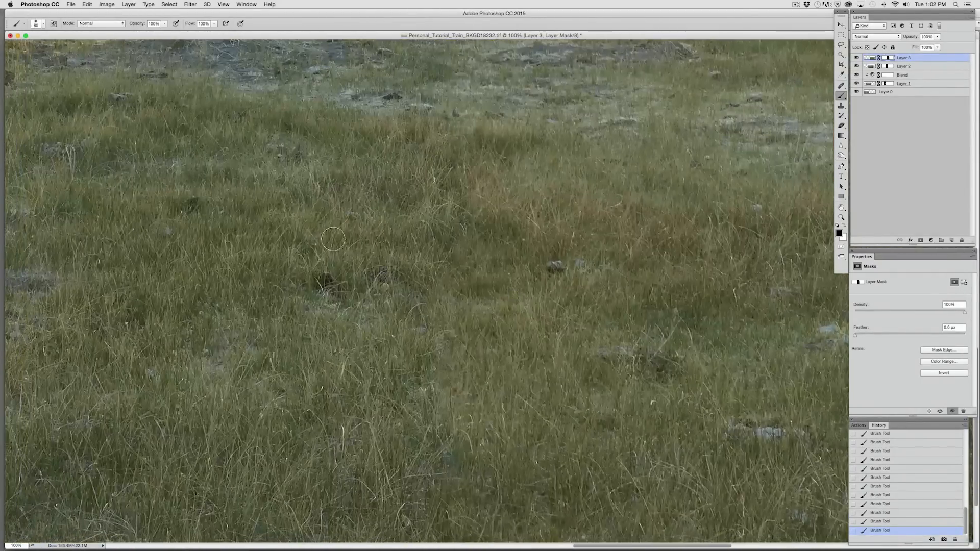
left_click_drag(202, 307, 215, 264)
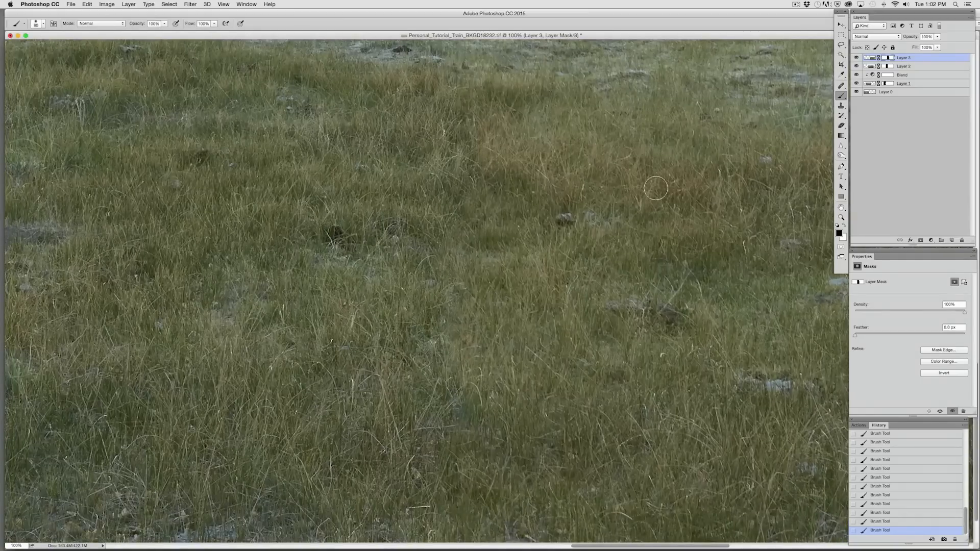
left_click_drag(628, 151, 593, 238)
Sharpen Layer 3's image with Unsharp Mask at amount 70%, radius 1.0 pixels and threshold 0.
left_click(871, 58)
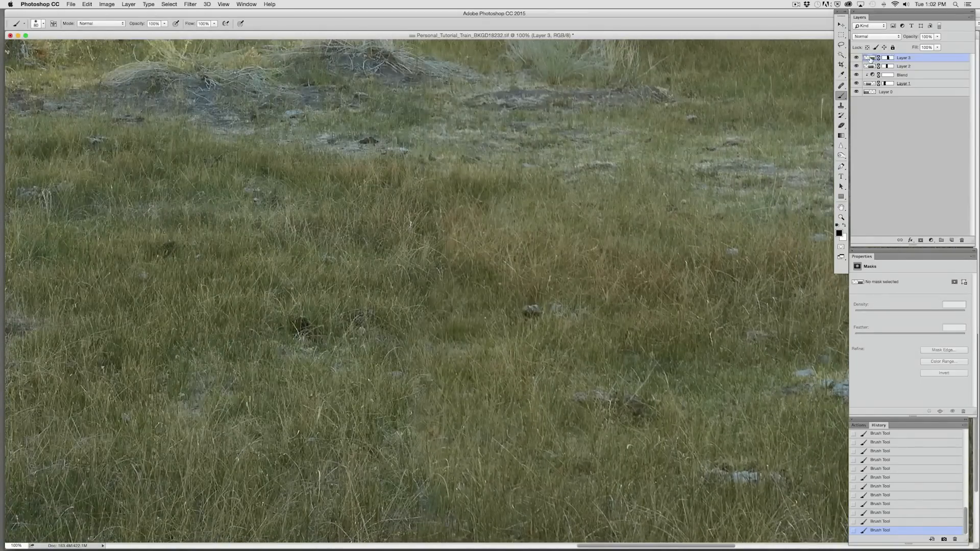
left_click_drag(610, 191, 519, 164)
left_click_drag(531, 354, 531, 264)
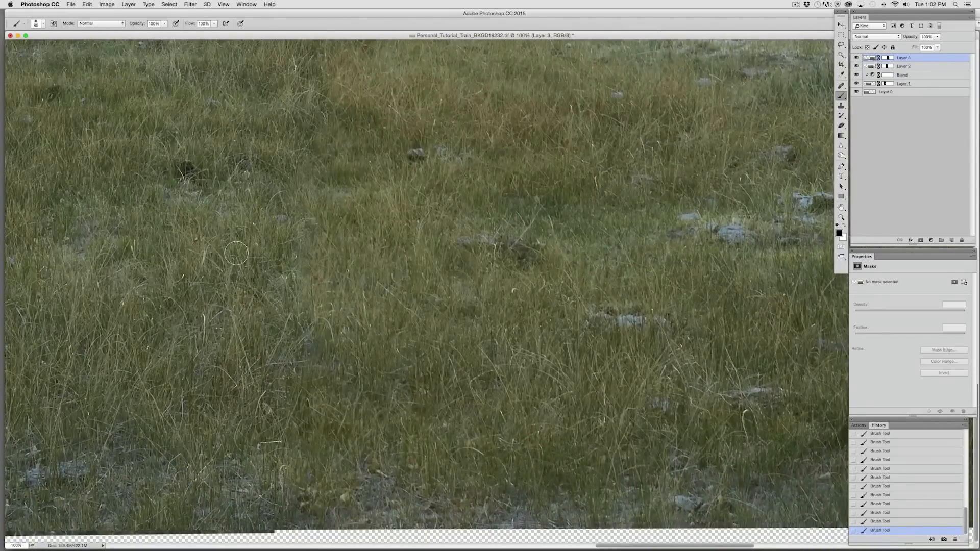
left_click(190, 4)
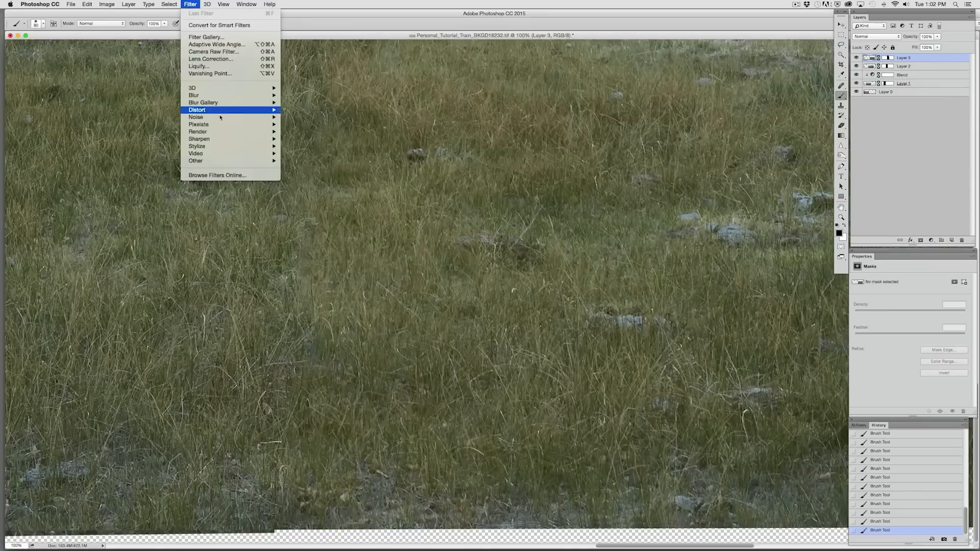
mouse_move(220, 141)
left_click(309, 175)
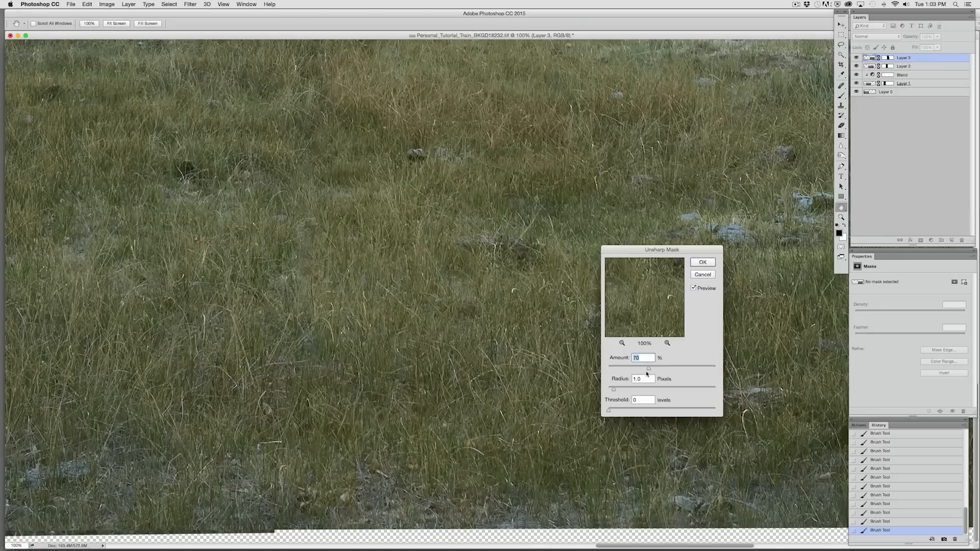
key("Return")
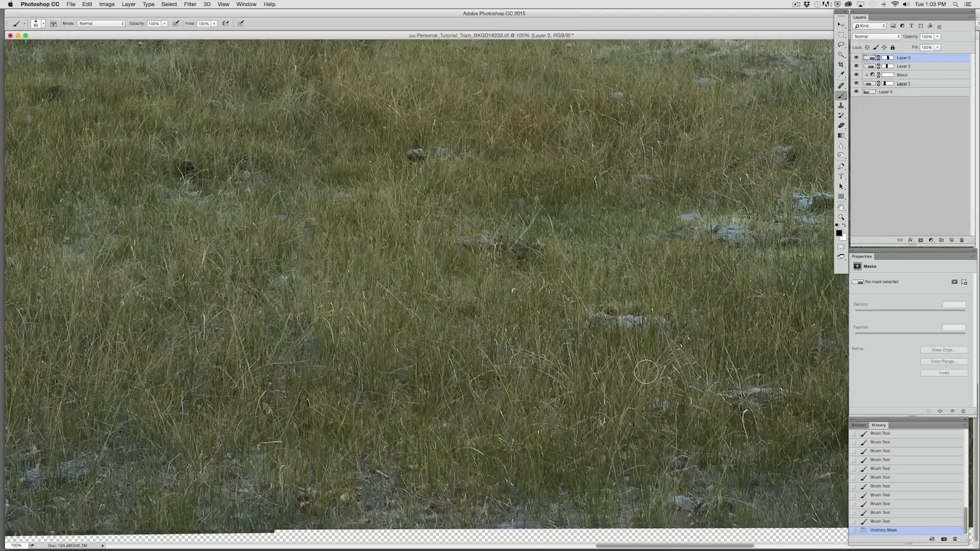
Select all the layers and move them together a little to the right on the canvas.
key("super+minus")
key("super+minus")
key("super+minus")
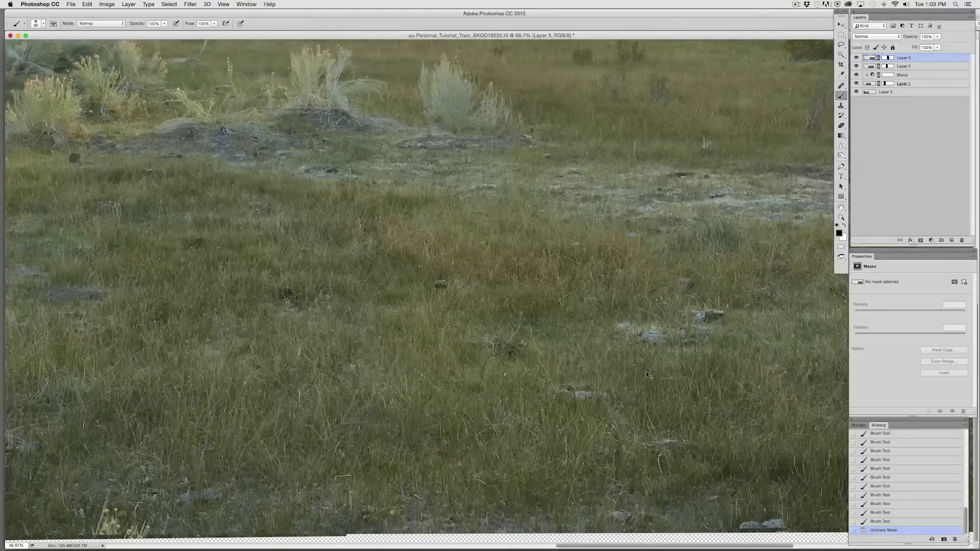
key("super+minus")
key("super+minus")
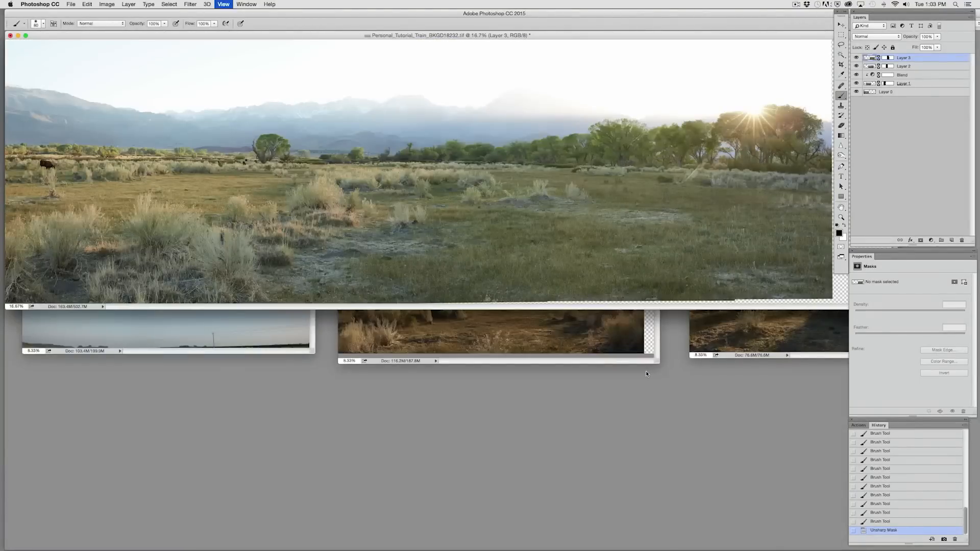
key("super+minus")
left_click_drag(670, 242, 800, 453)
left_click(889, 95, "shift")
left_click_drag(393, 262, 397, 264)
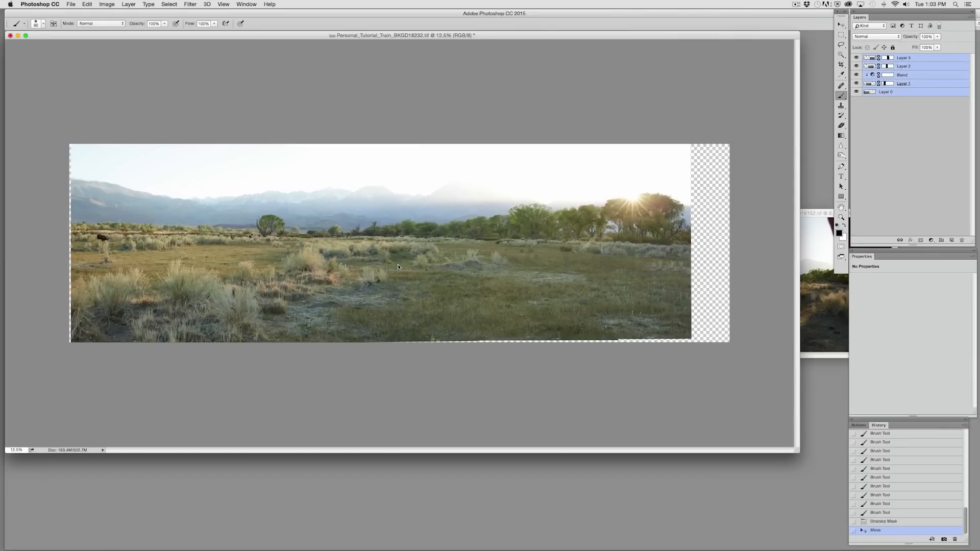
key("shift+super+Right")
key("shift+super+Right")
key("shift+super+Right")
key("shift+super+Right")
key("shift+super+Right")
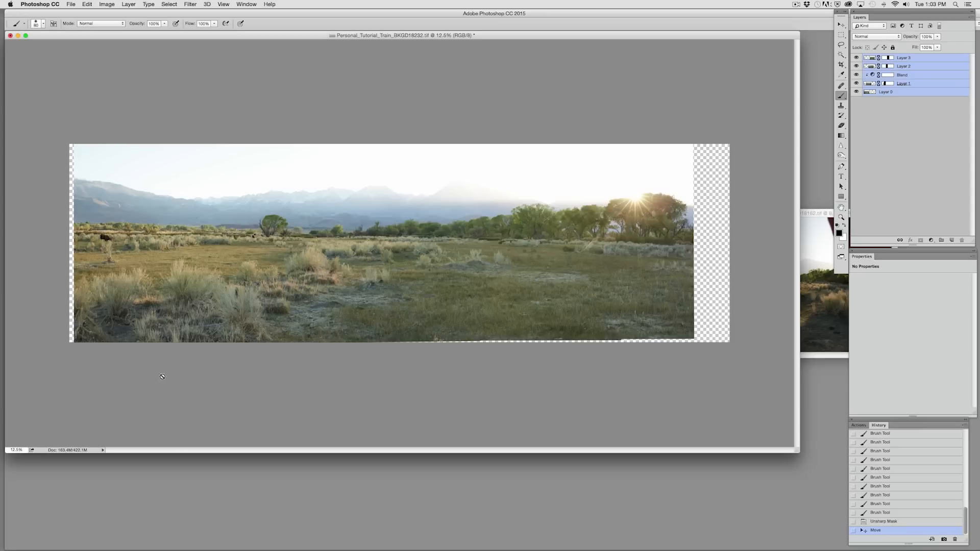
Group all the selected layers and name the group "Back Plate".
left_click_drag(905, 91, 943, 241)
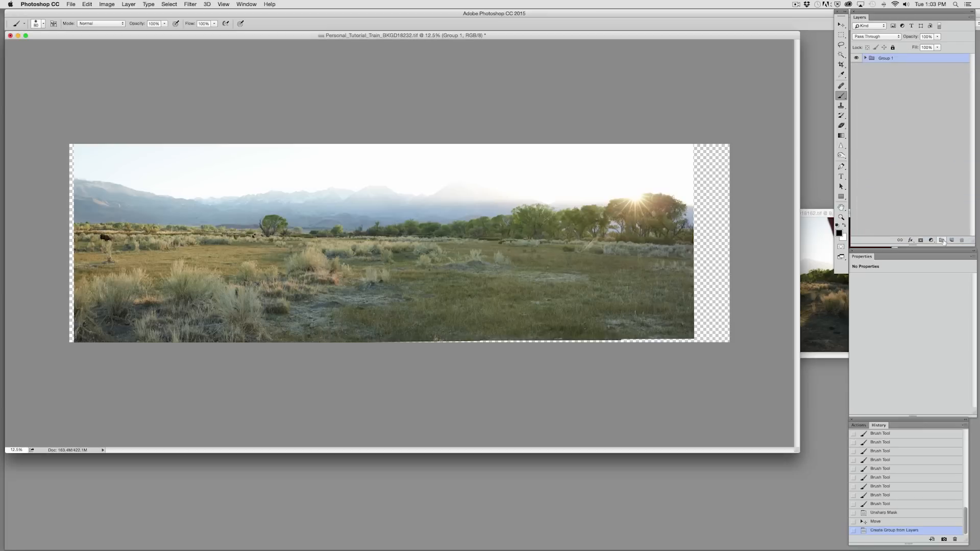
double_click(885, 58)
type("late")
key("Return")
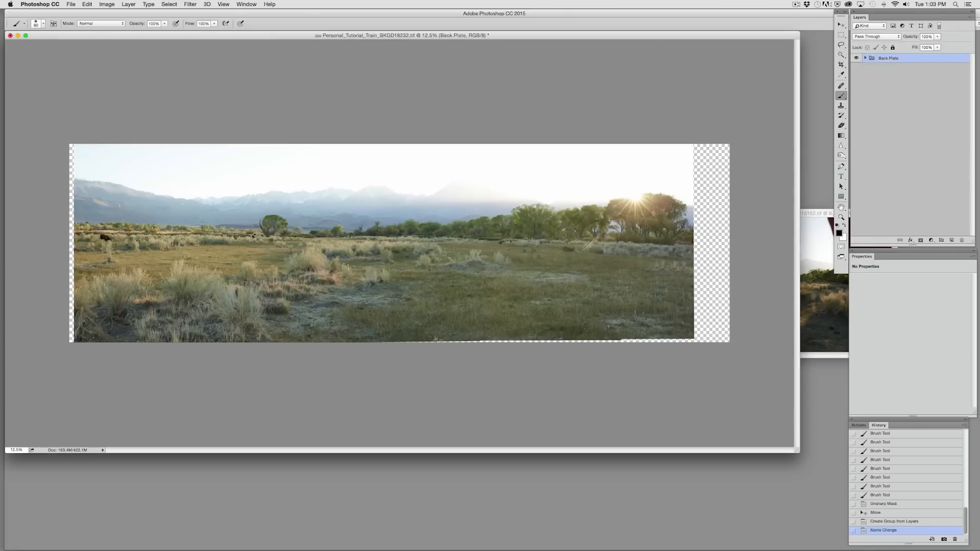
Expand the Back Plate group and toggle the visibility of Layers 1 and 2 to review how each fills the panorama.
left_click(865, 57)
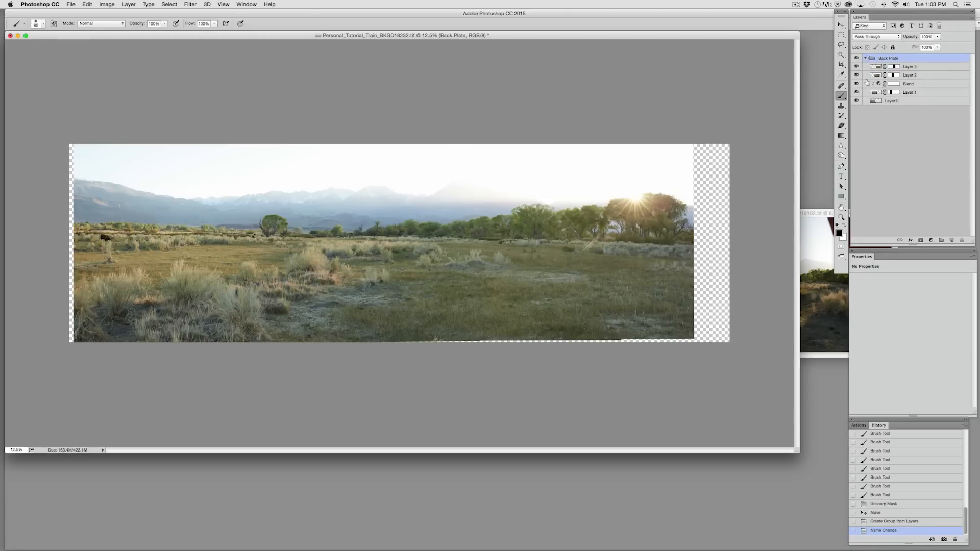
left_click(858, 75)
left_click(857, 75)
left_click(857, 75)
left_click(858, 75)
left_click(857, 75)
left_click(857, 75)
left_click(857, 76)
left_click(858, 92)
left_click(857, 92)
left_click(857, 75)
left_click(856, 76)
left_click(856, 75)
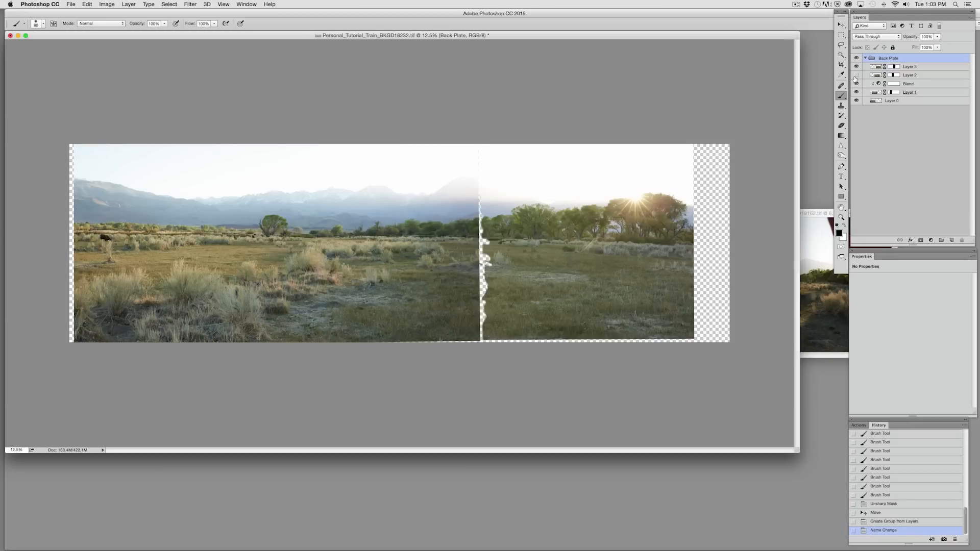
left_click(856, 76)
left_click(856, 77)
left_click(855, 76)
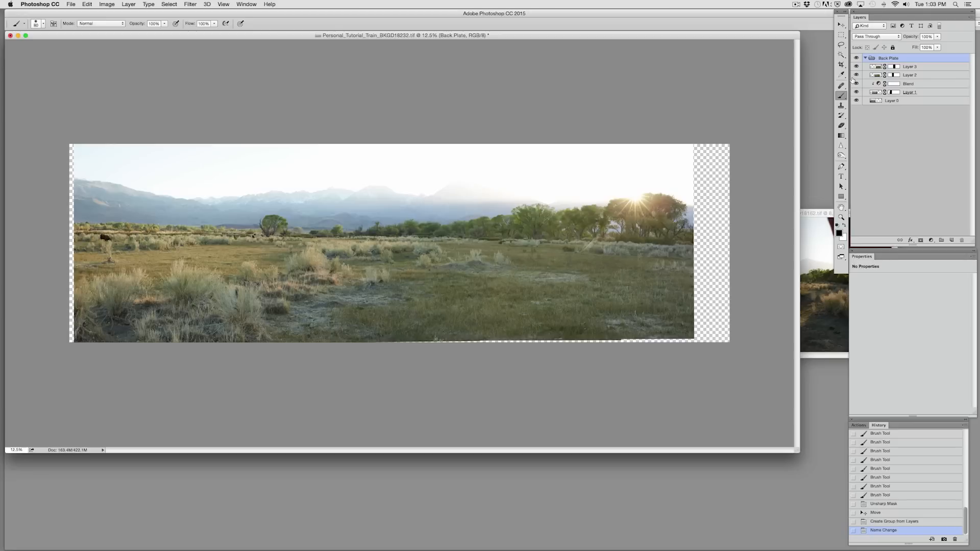
Duplicate the Blend Curves adjustment, move the copy above Layer 2 and clip it to that layer.
left_click(910, 77)
left_click_drag(908, 85, 952, 240)
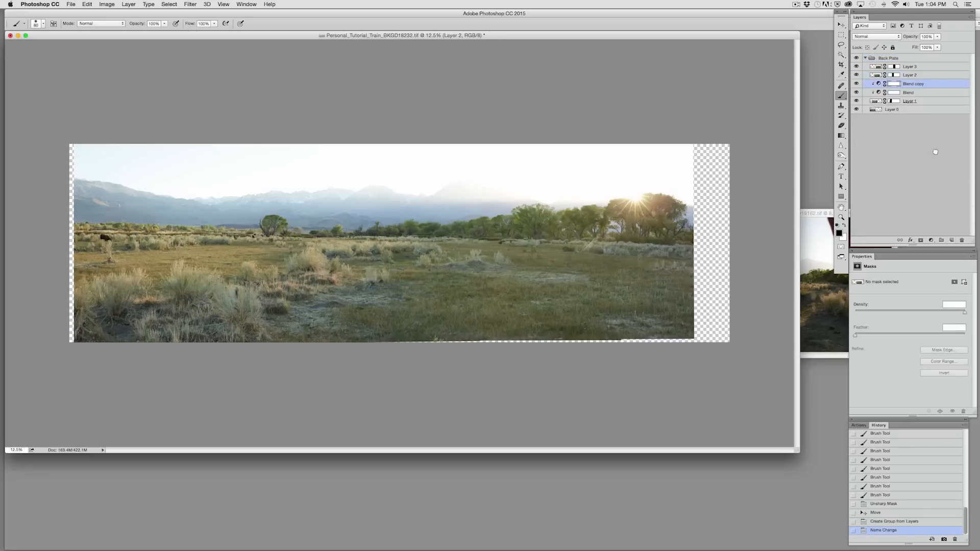
left_click_drag(905, 85, 905, 72)
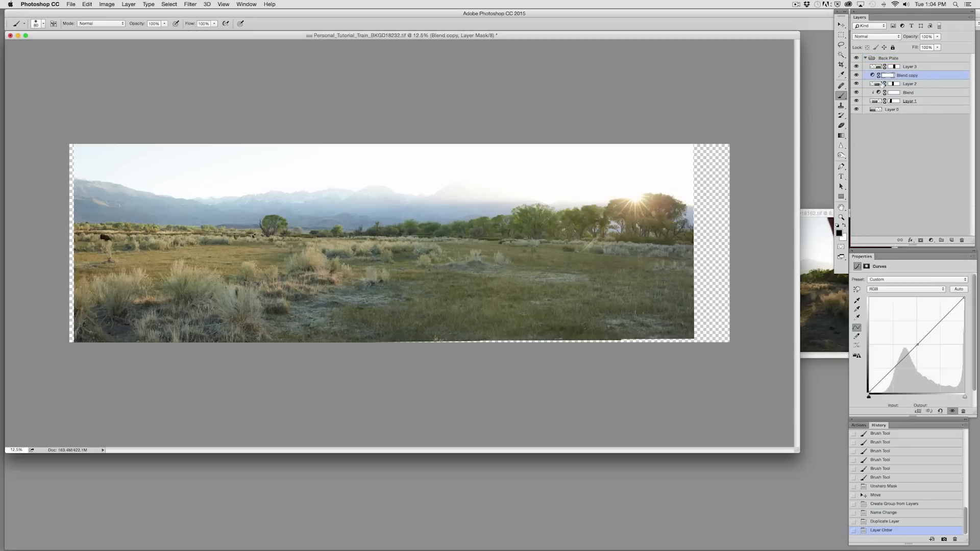
left_click(879, 79, "alt")
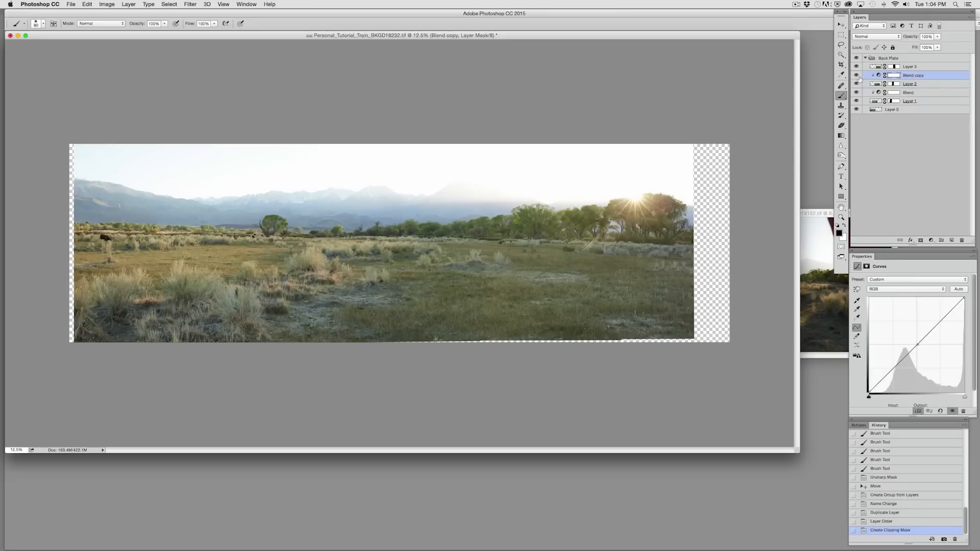
left_click(858, 76)
Duplicate the Blend copy Curves adjustment, move the duplicate above Layer 3 and clip it to that layer.
left_click_drag(912, 75, 952, 240)
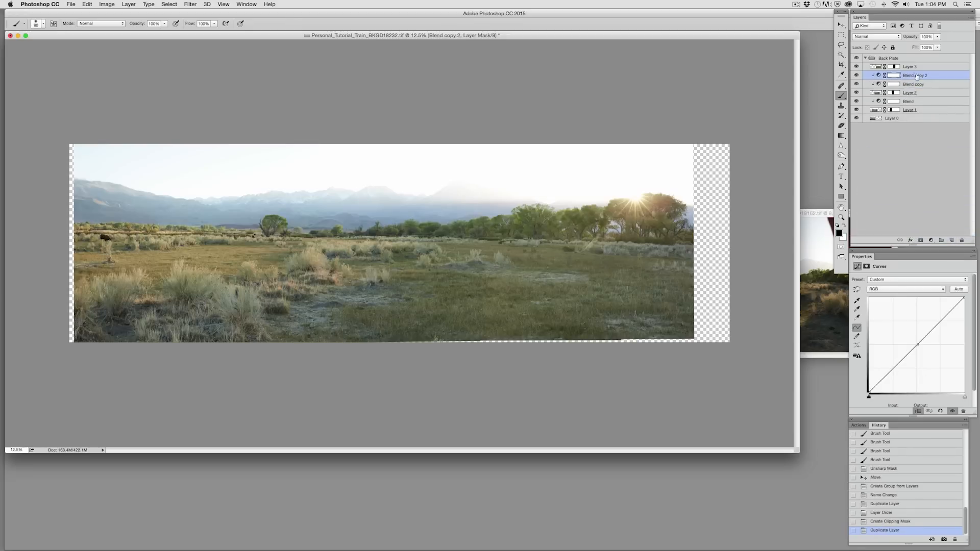
left_click_drag(910, 64, 910, 64)
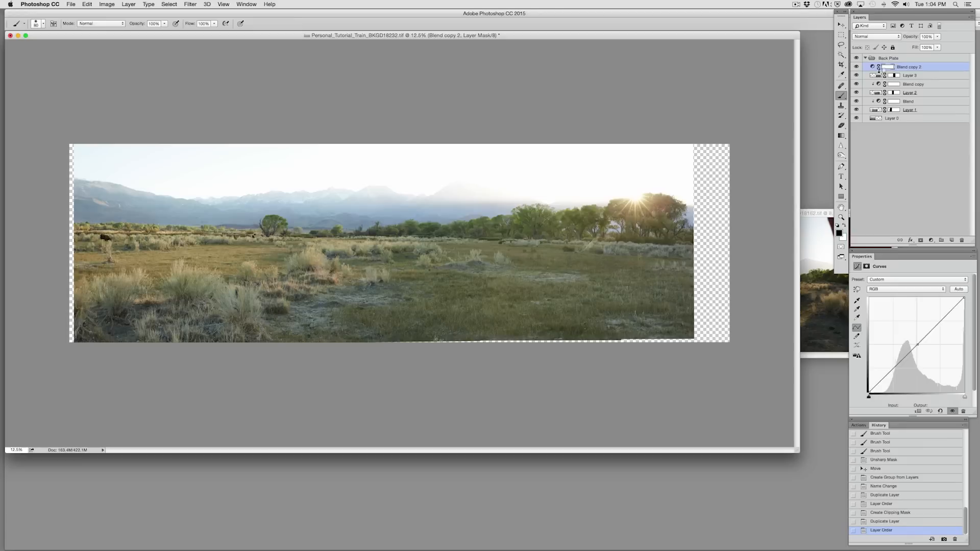
left_click(879, 71, "alt")
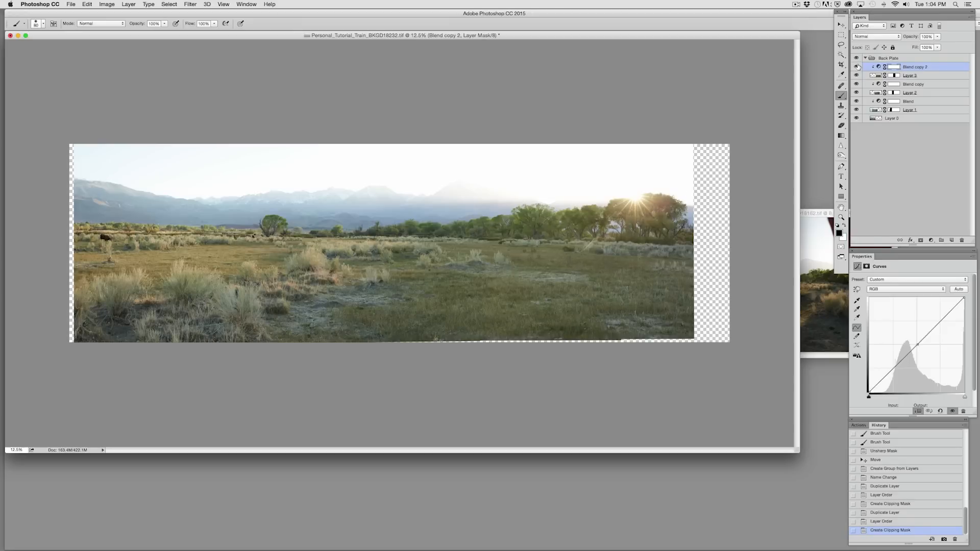
Fine-tune the midtone point on the curve clipped to Layer 3 to darken that layer very slightly.
key("super+plus")
key("super+plus")
key("super+plus")
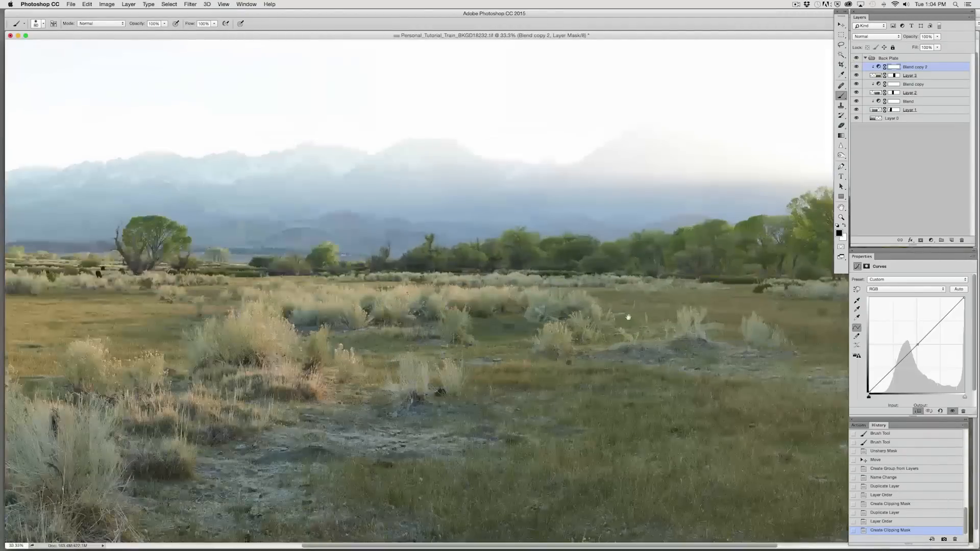
left_click_drag(642, 317, 299, 186)
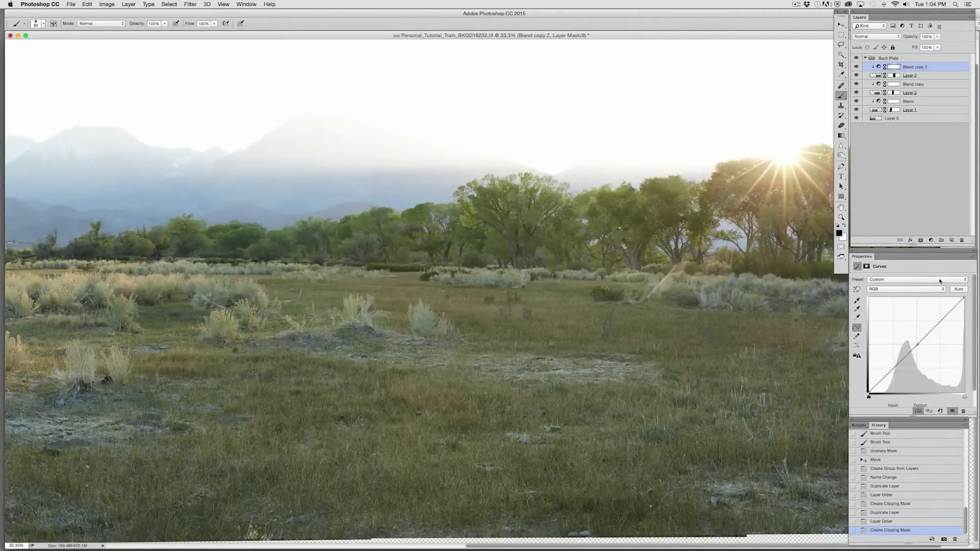
left_click(919, 345)
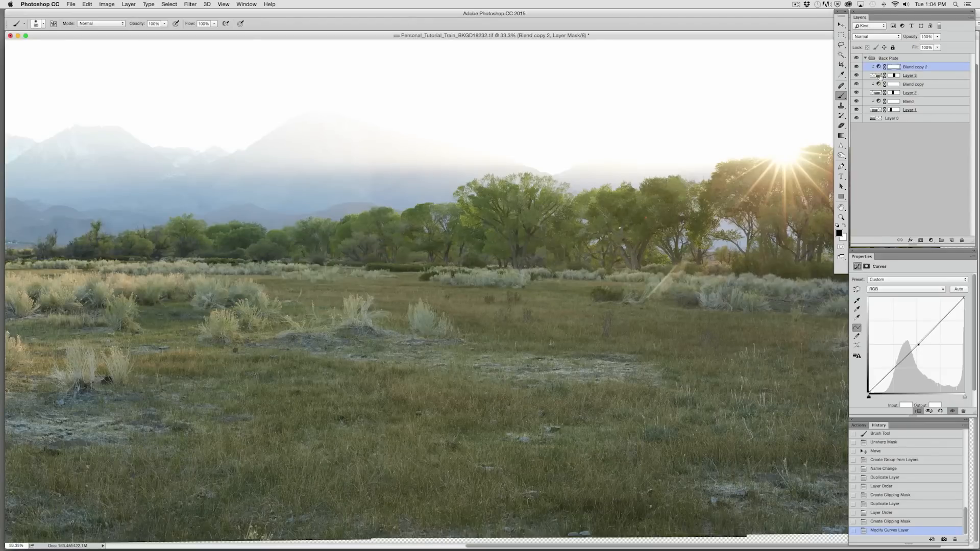
Extend the canvas height to 20 inches, anchored at the bottom centre so the added space lies above the panorama.
key("super+minus")
key("super+minus")
key("super+minus")
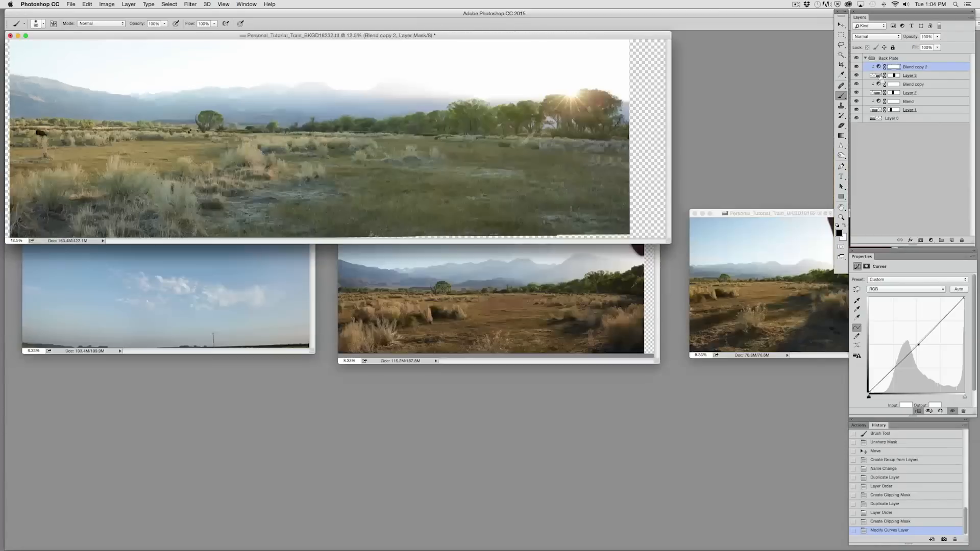
left_click_drag(668, 240, 821, 452)
left_click(105, 5)
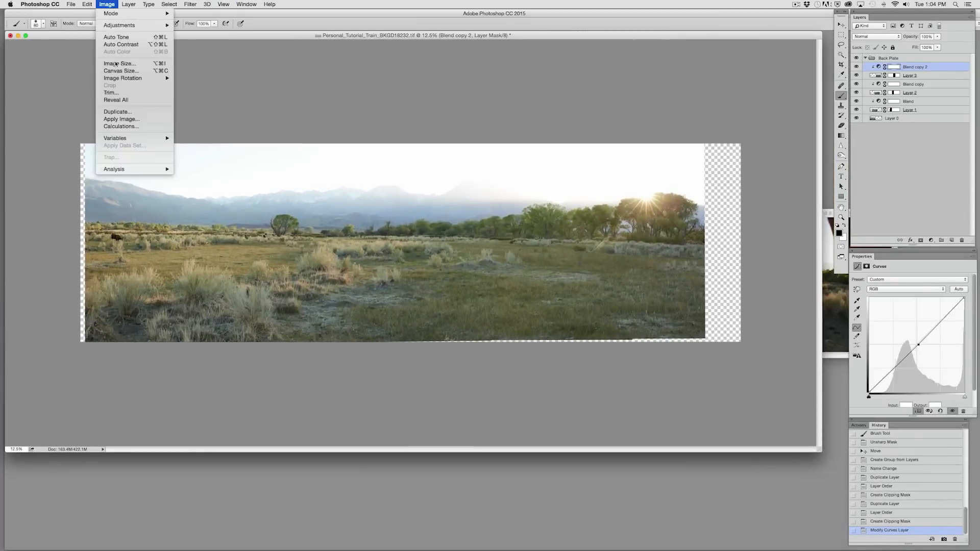
left_click(112, 72)
left_click(473, 292)
key("Tab")
type("20")
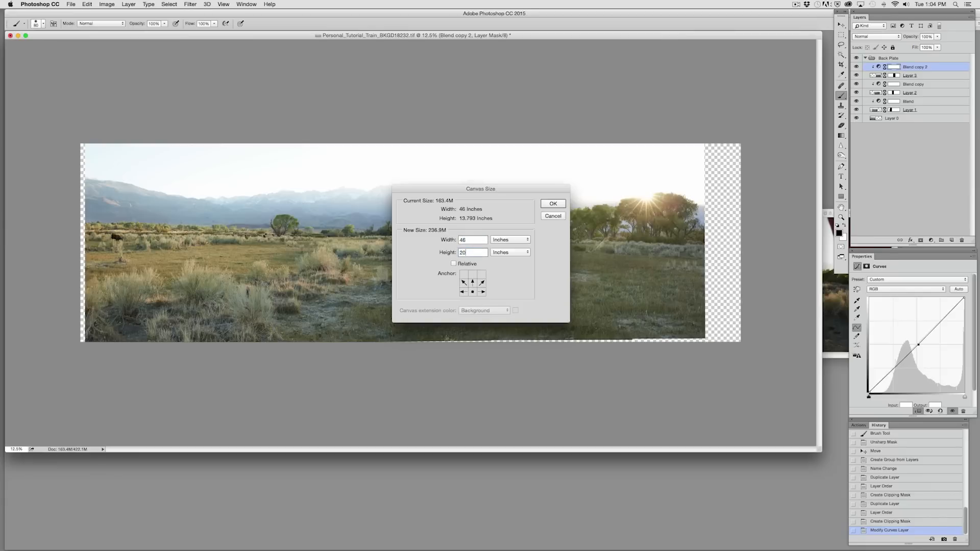
key("Return")
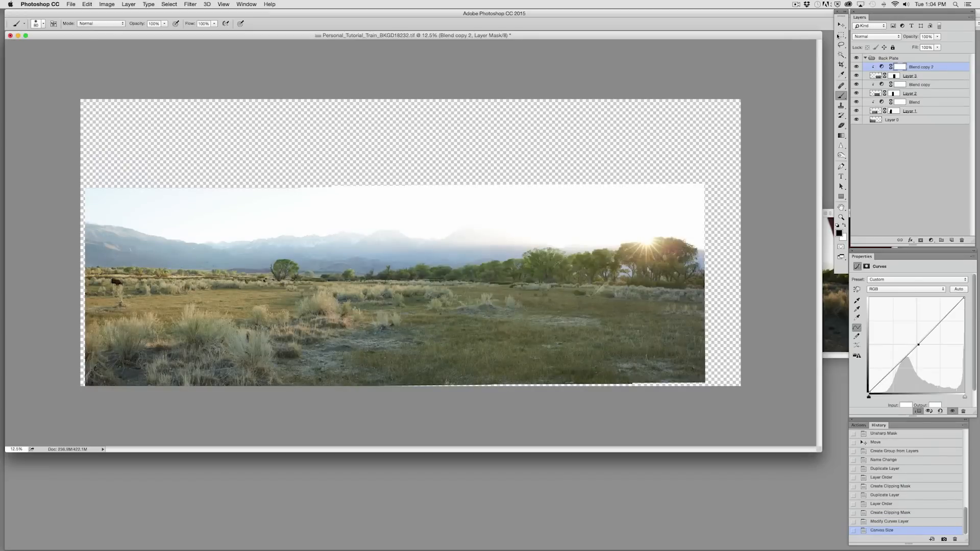
Nudge the whole Back Plate group slightly up and to the right on the canvas.
left_click(841, 35)
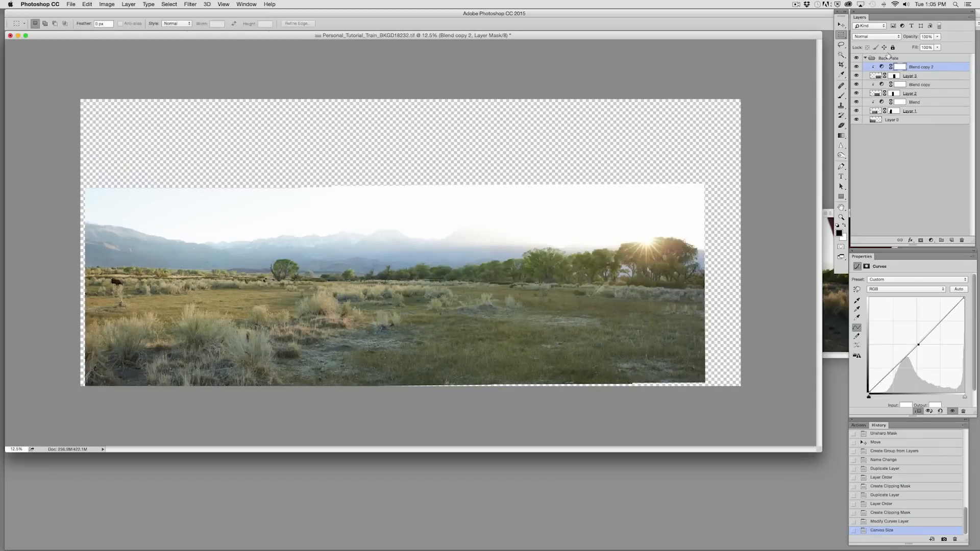
left_click_drag(399, 267, 404, 268)
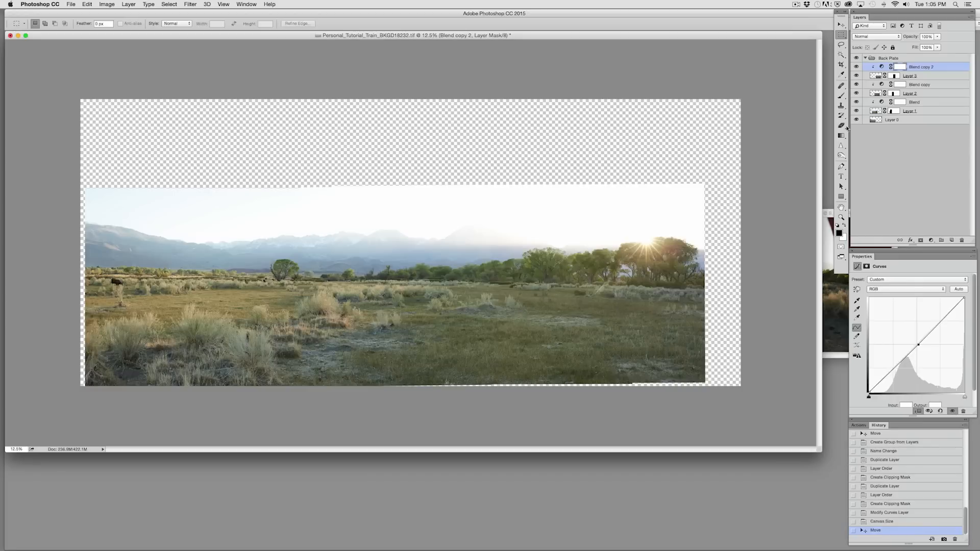
left_click(910, 57)
key("shift+Up")
key("shift+Up")
key("shift+Up")
key("shift+Up")
key("shift+Up")
key("shift+Up")
key("shift+Up")
key("shift+Up")
key("shift+Right")
key("shift+Right")
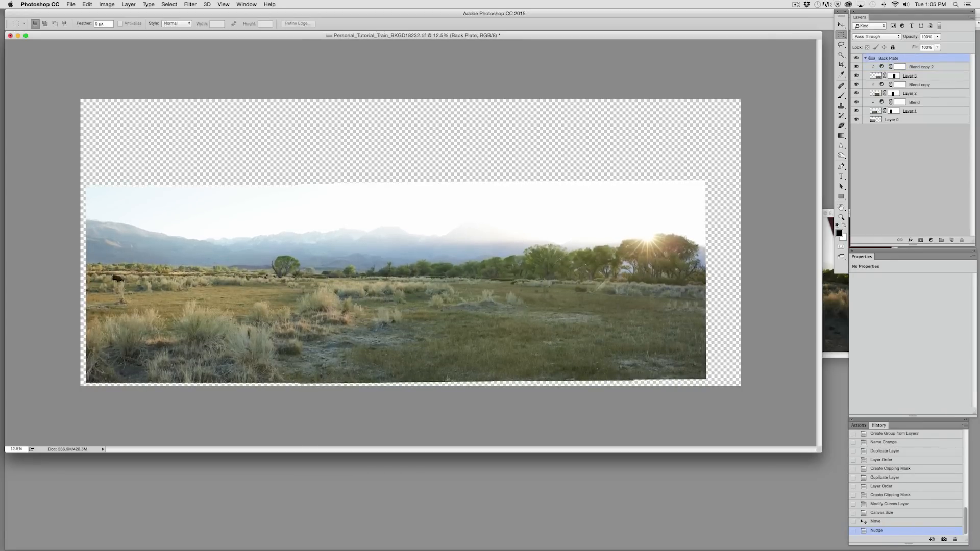
Crop the canvas to a full-height marquee spanning the panorama's width, removing the empty sides, and deselect.
left_click_drag(86, 94, 706, 442)
left_click(107, 4)
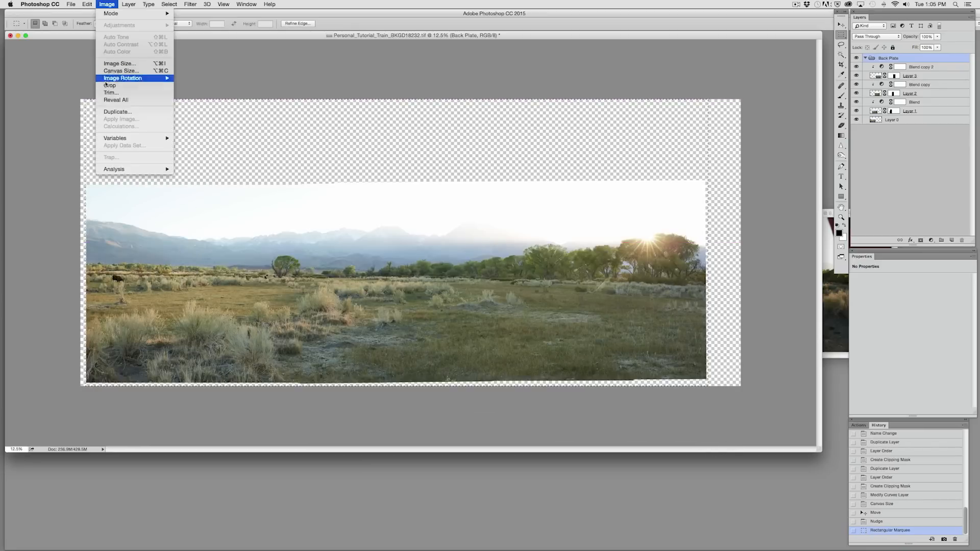
left_click(121, 90)
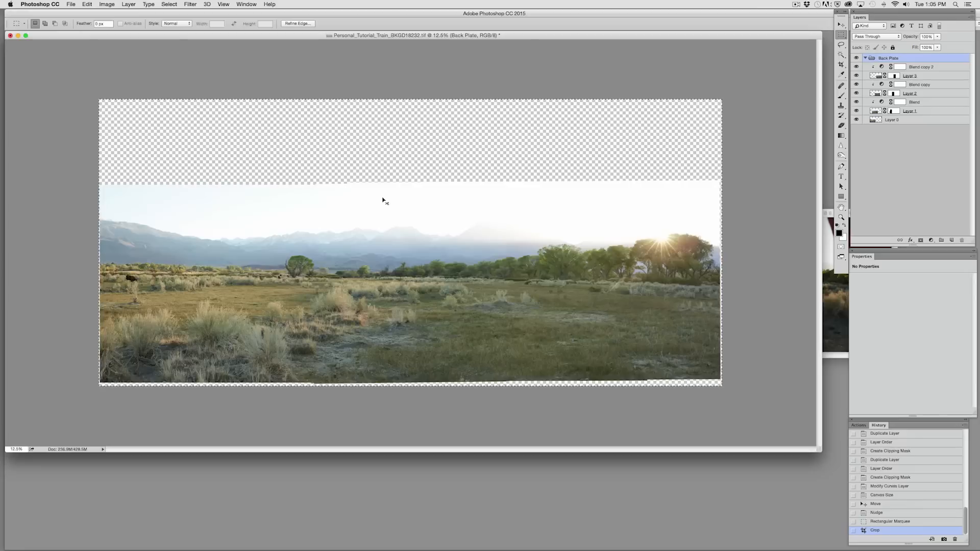
key("super+d")
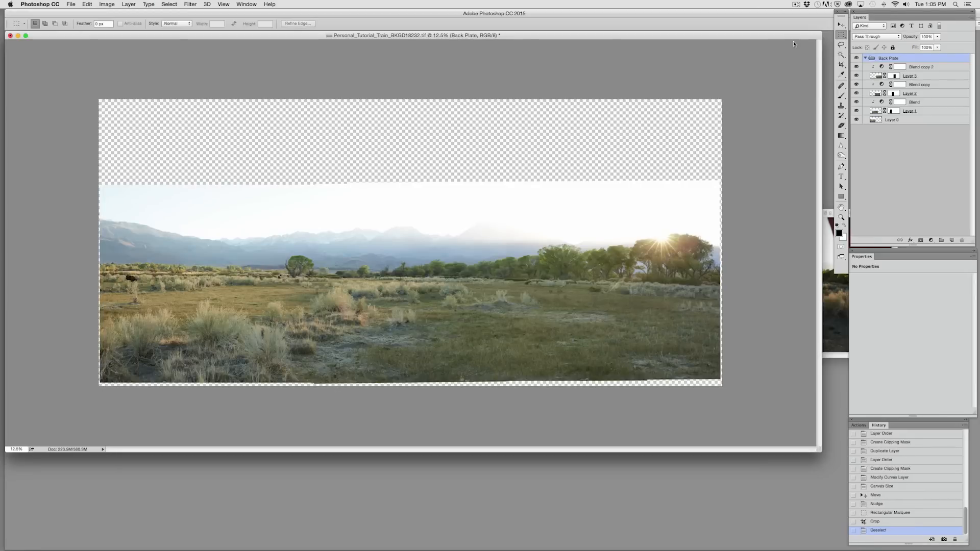
Create a new empty layer above the Back Plate group and name it "Crop".
left_click(952, 240)
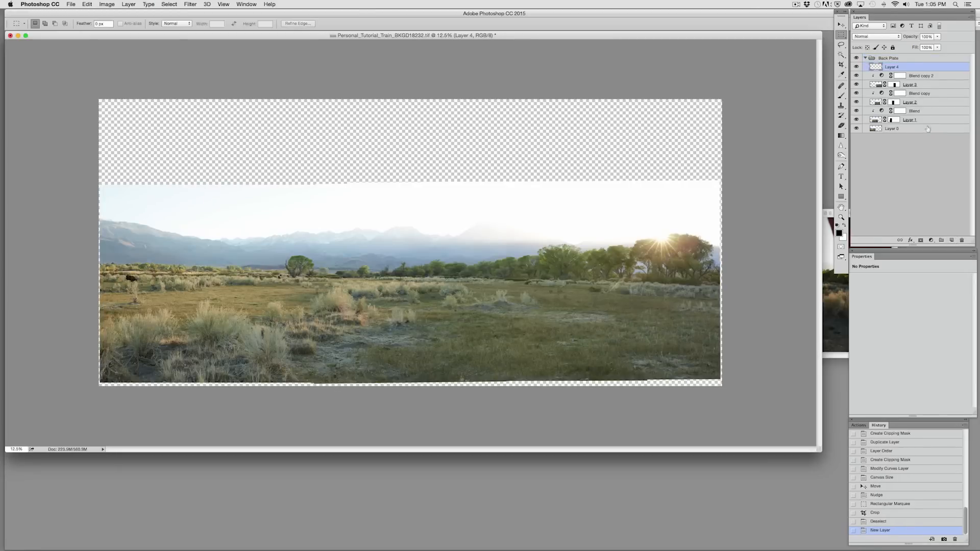
left_click_drag(907, 57, 904, 55)
double_click(887, 58)
type("Crop")
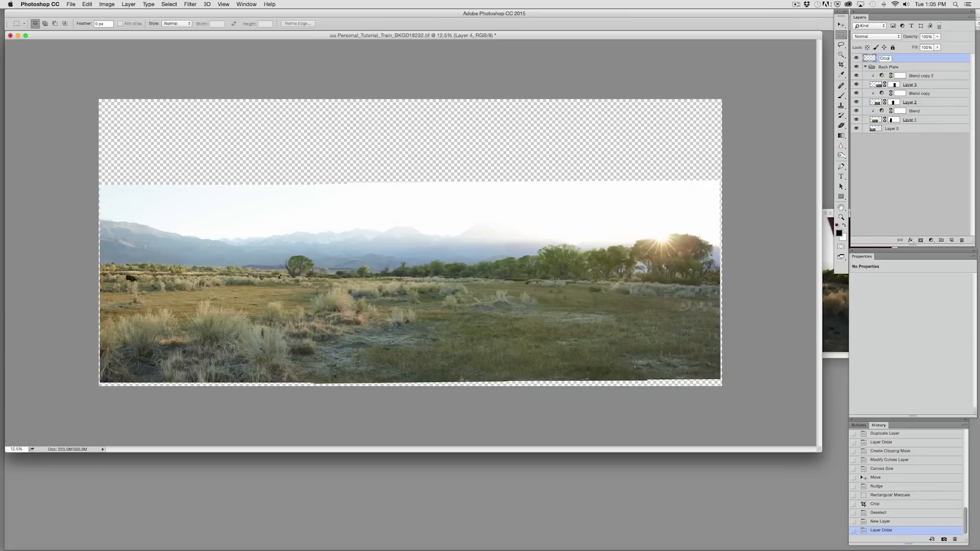
key("Return")
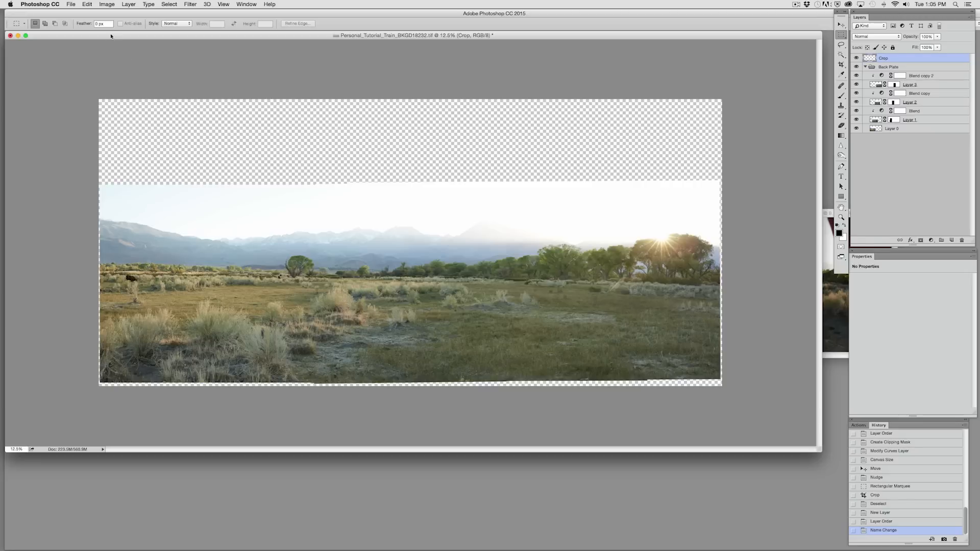
left_click(107, 4)
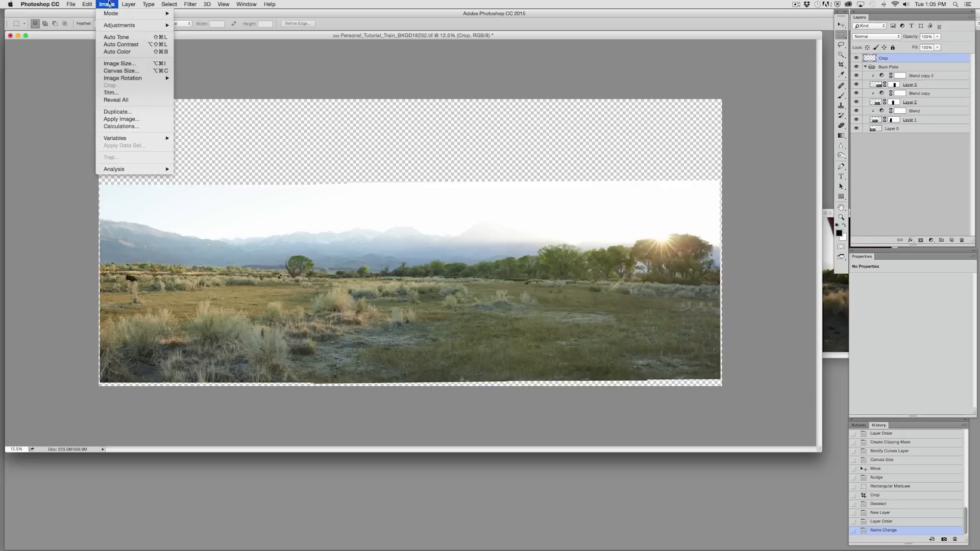
left_click(141, 93)
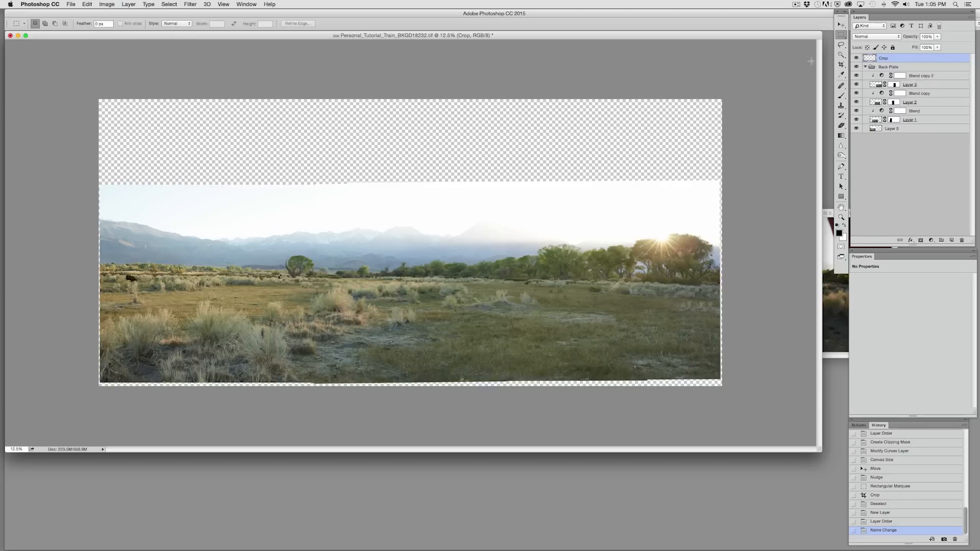
left_click(841, 64)
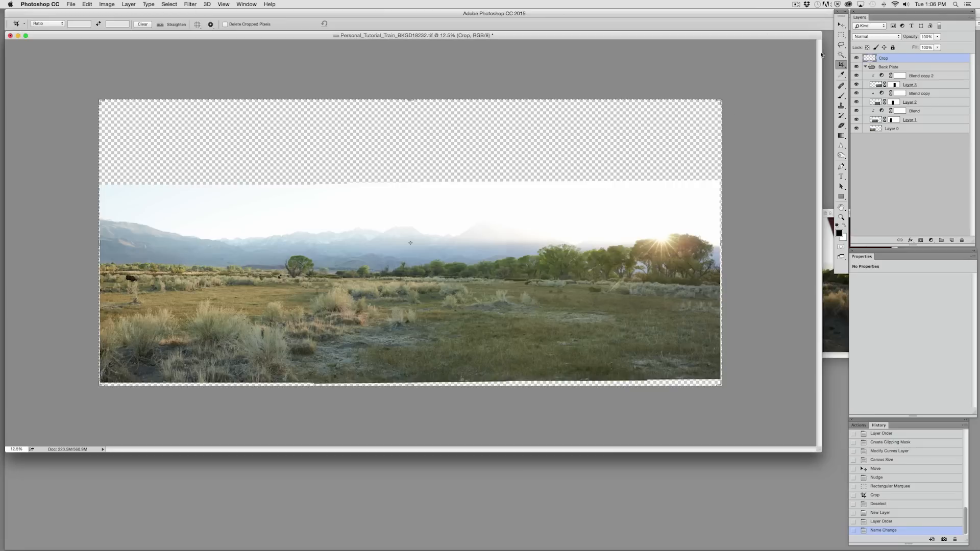
Frame the right-hand part of the scene with a rectangular selection, invert it, fill the outside white on the Crop layer and deselect.
left_click(839, 35)
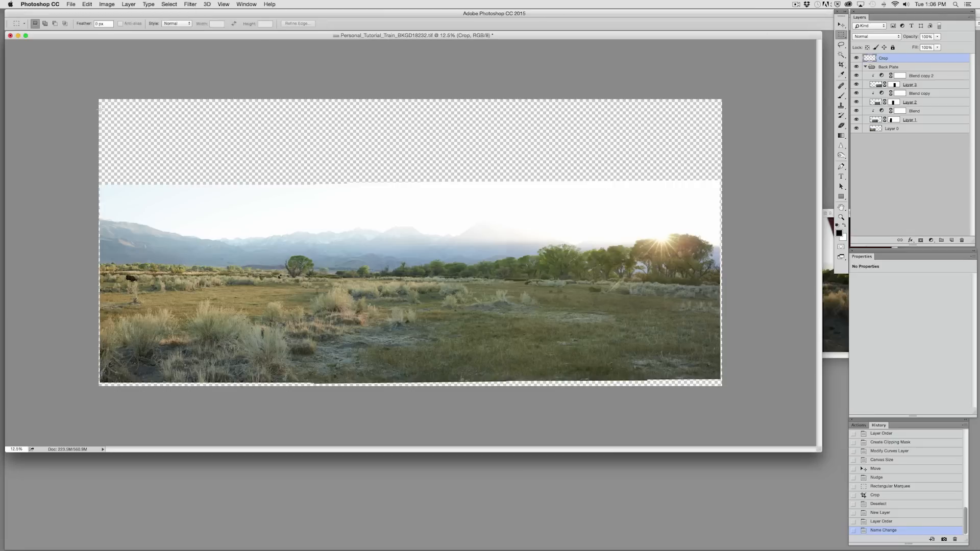
left_click_drag(104, 103, 638, 379)
left_click_drag(510, 308, 582, 306)
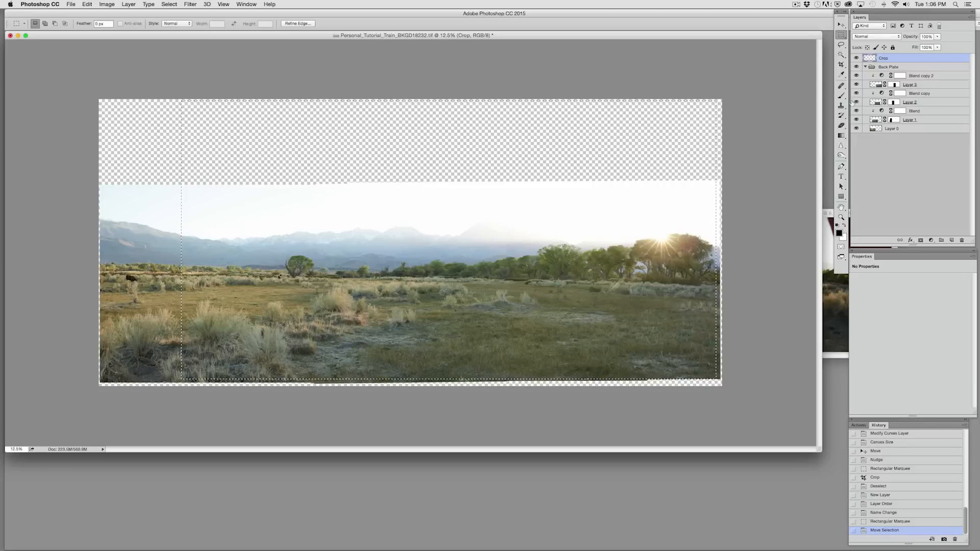
key("super+shift+i")
key("super+BackSpace")
key("super+d")
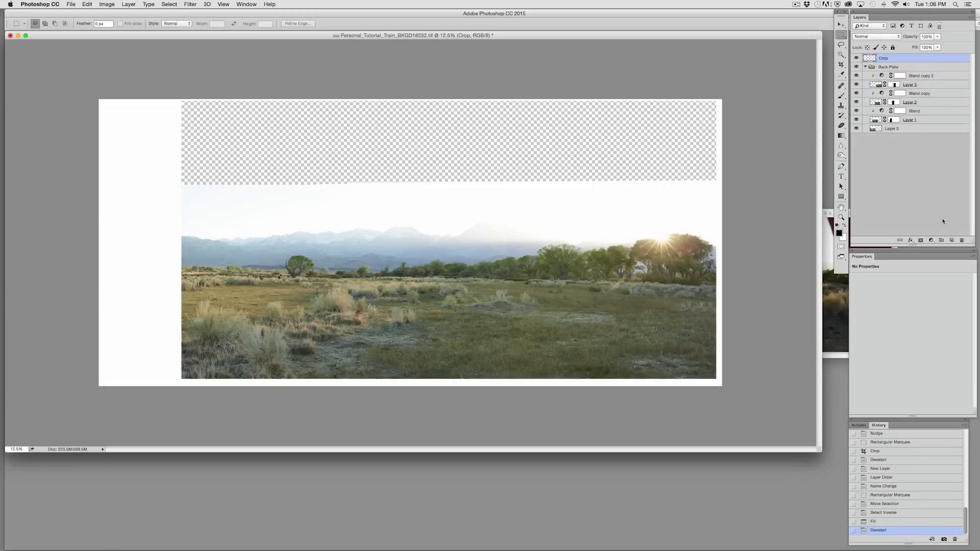
Crop the canvas in from the left, right and bottom with the Crop tool, leaving a thin white border around the framed scene.
key("c")
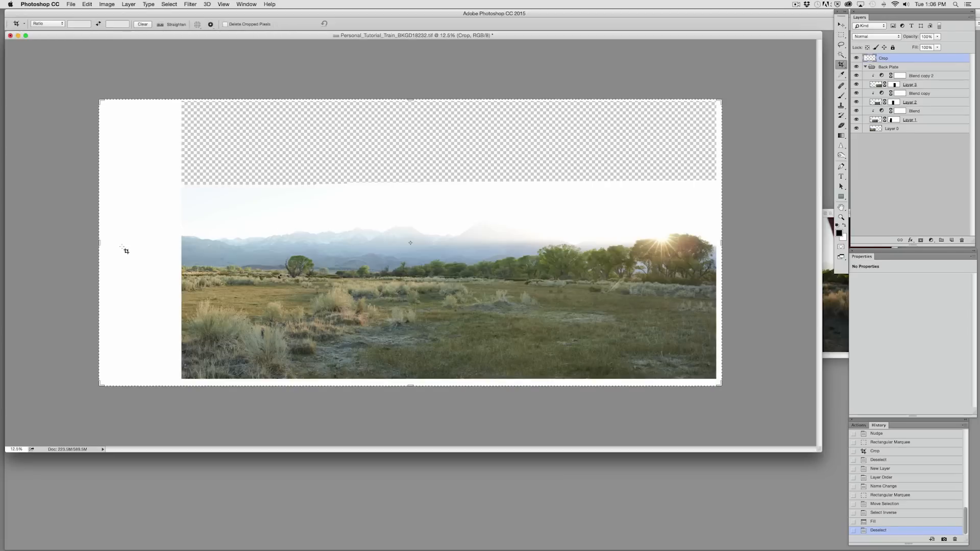
left_click_drag(99, 242, 129, 248)
left_click_drag(133, 250, 152, 241)
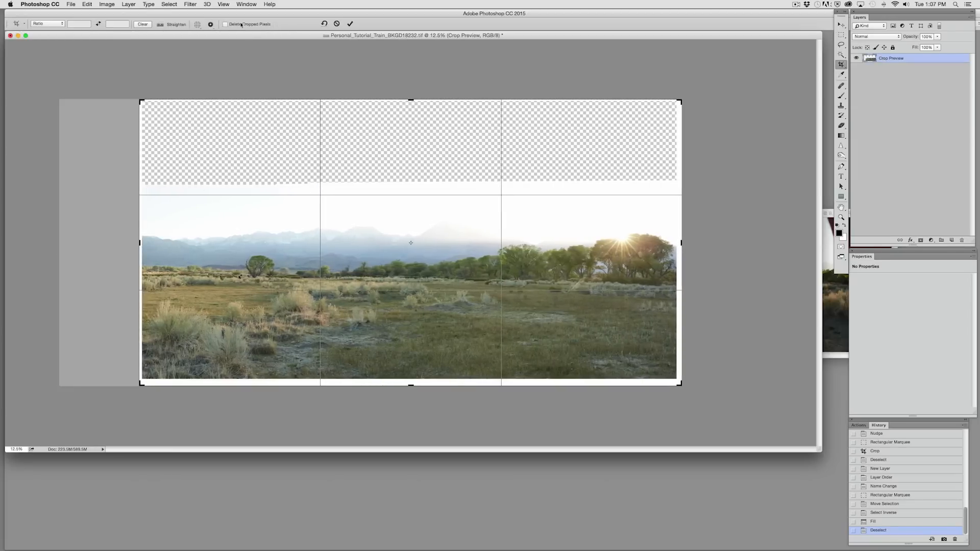
left_click_drag(681, 244, 680, 243)
left_click_drag(407, 384, 414, 380)
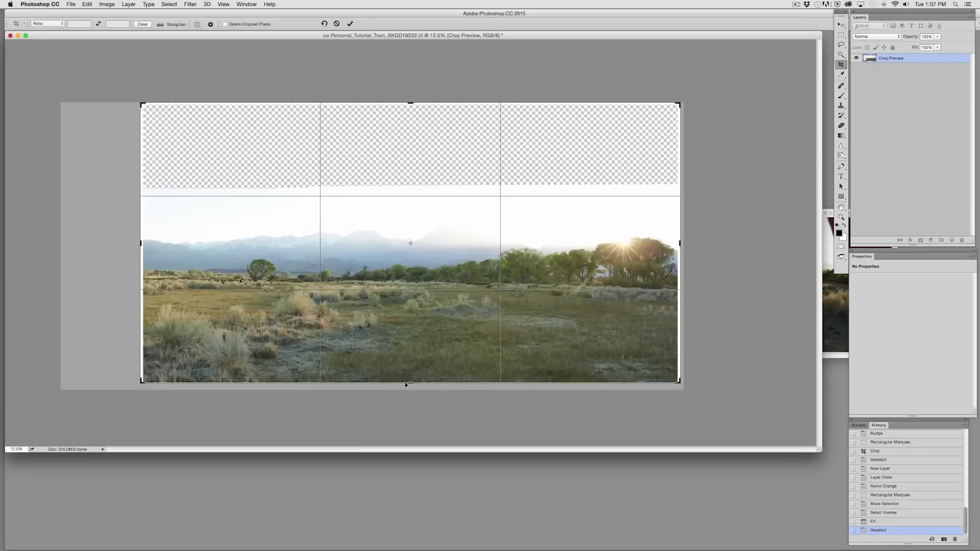
left_click_drag(406, 383, 408, 384)
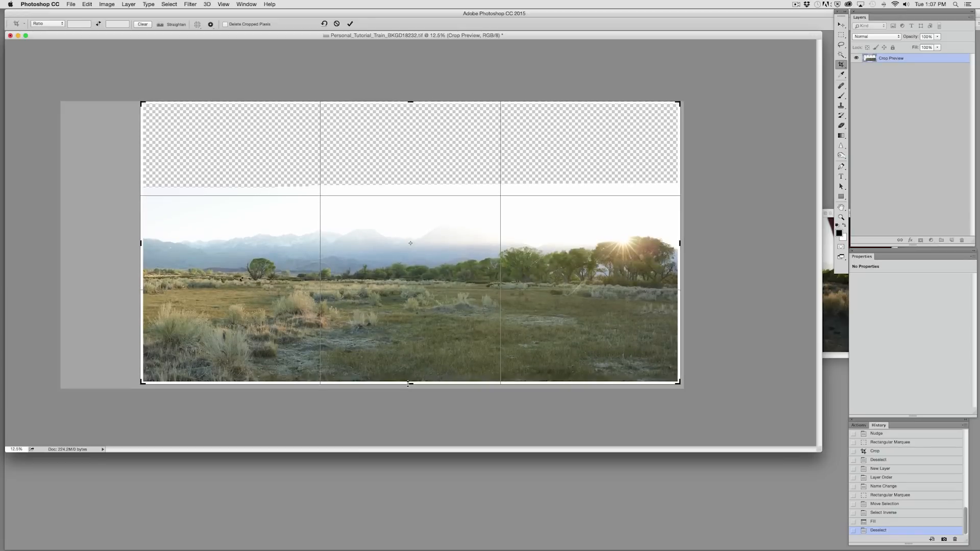
key("Return")
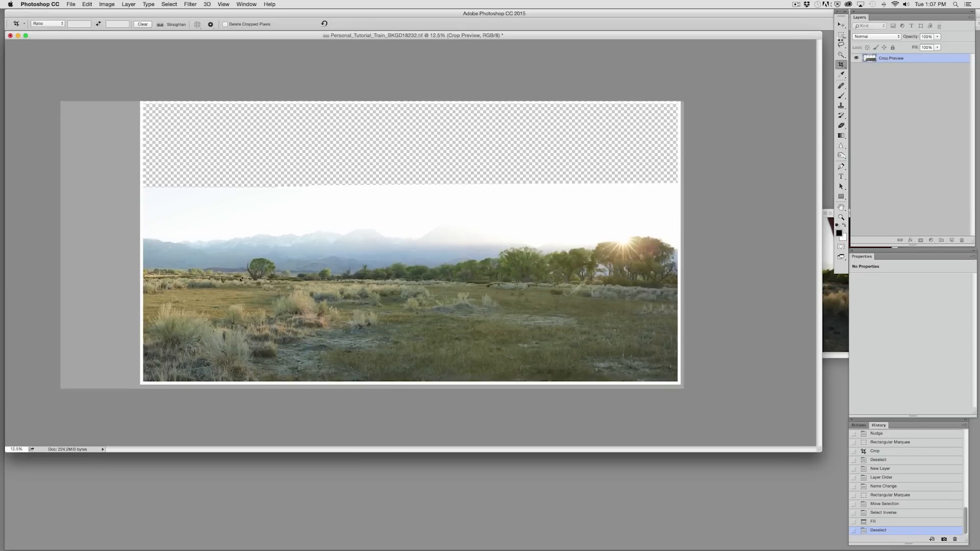
Select a thin strip along the canvas's top edge, fill it white on the Crop layer and deselect.
left_click(843, 37)
left_click_drag(681, 100, 75, 102)
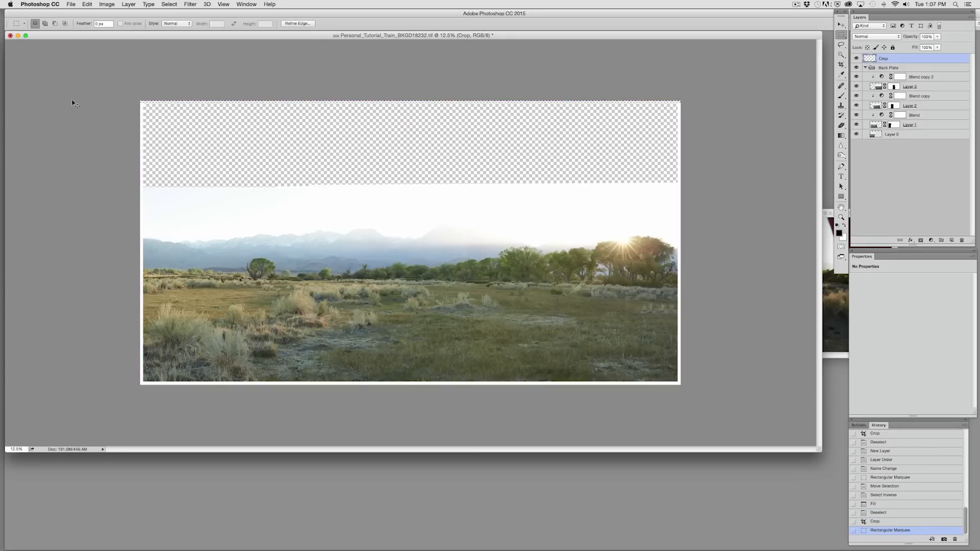
key("super+BackSpace")
key("super+d")
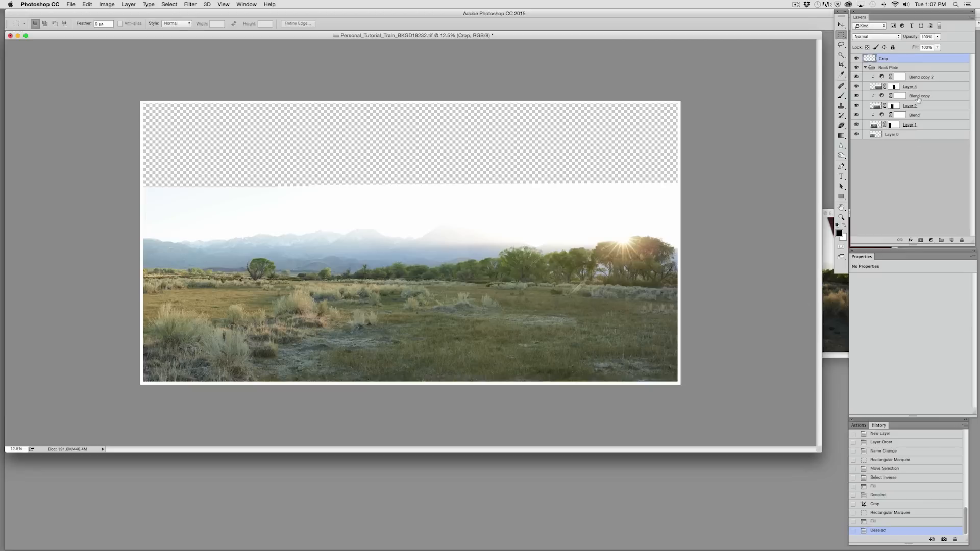
Collapse the Back Plate group, add a Curves adjustment above it and pull the curve's shadow area slightly down.
left_click(865, 67)
left_click(878, 69)
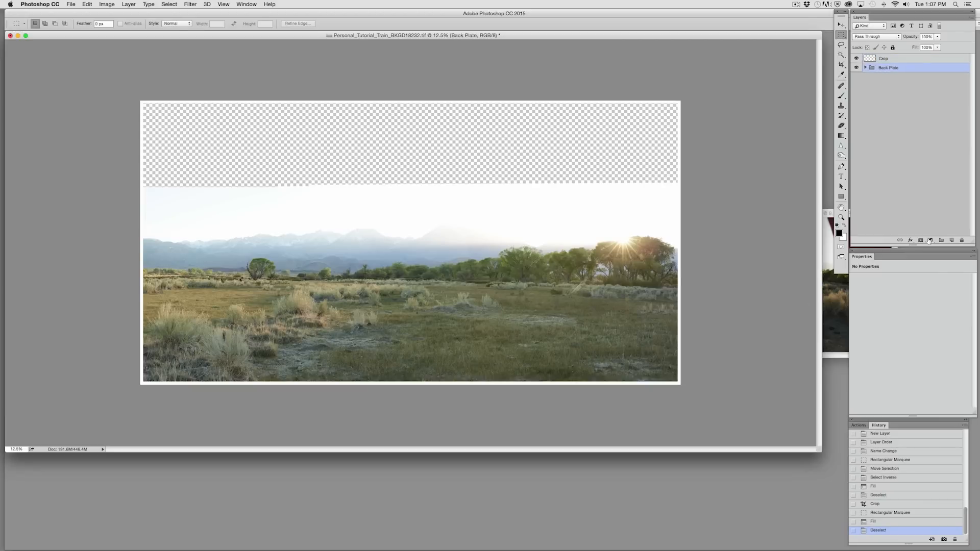
left_click(929, 240)
left_click(942, 280)
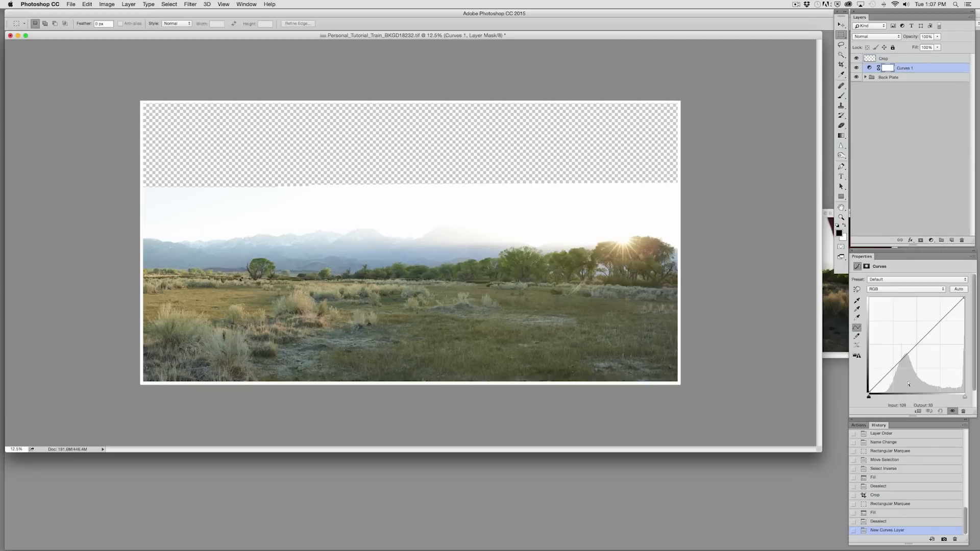
left_click(894, 371)
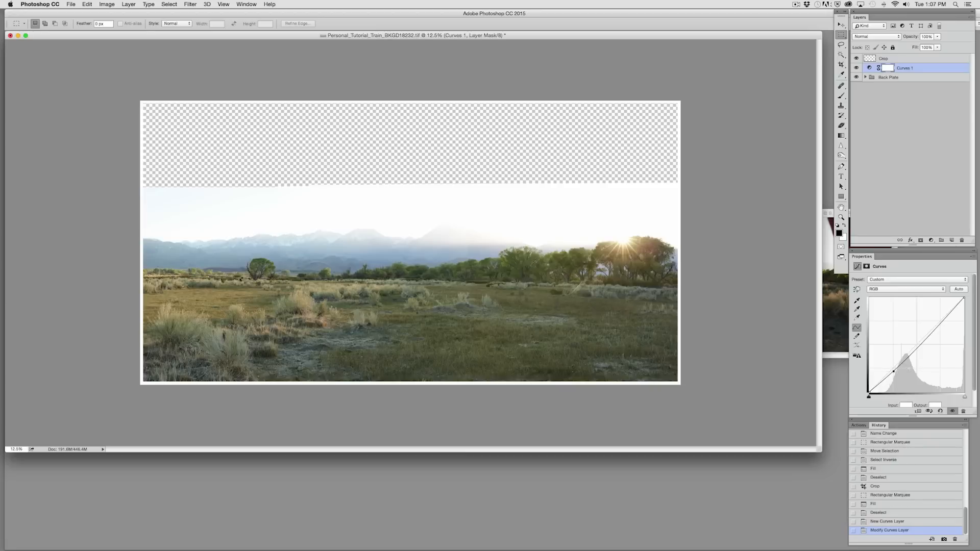
Shape the Curves 1 adjustment into a mild contrast curve, with the highlights raised slightly and the shadows pulled a little lower.
left_click(937, 323)
left_click_drag(936, 322, 937, 324)
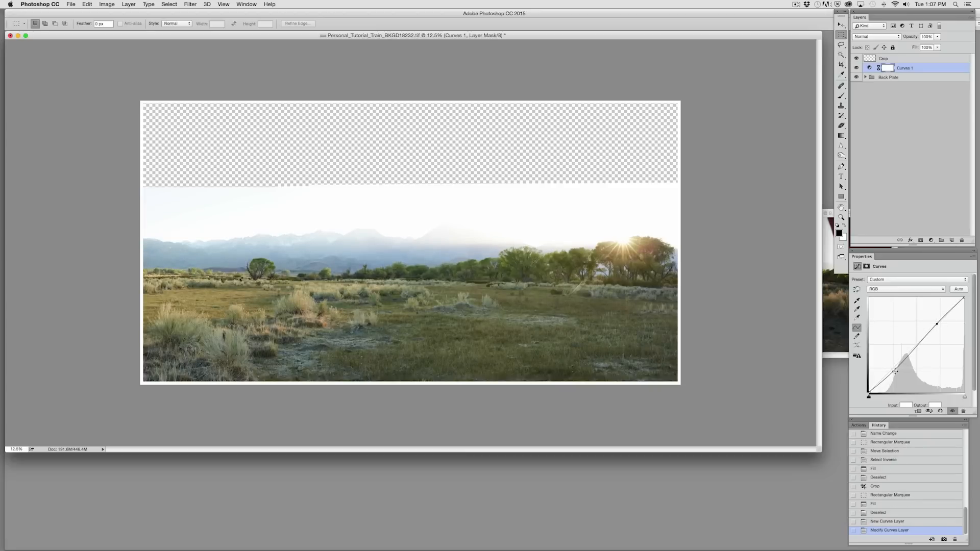
left_click_drag(894, 371, 893, 373)
left_click_drag(937, 326, 937, 325)
left_click(936, 325)
Examine the panorama at close range along the horizon and tree line for distracting details.
key("super+equal")
key("super+equal")
key("super+equal")
key("super+equal")
key("super+equal")
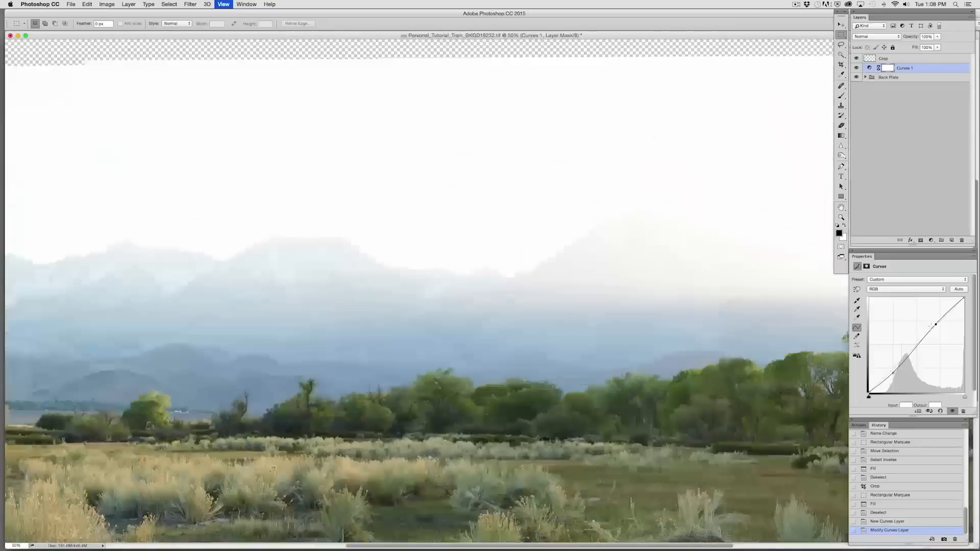
scroll(643, 319, "left", 3)
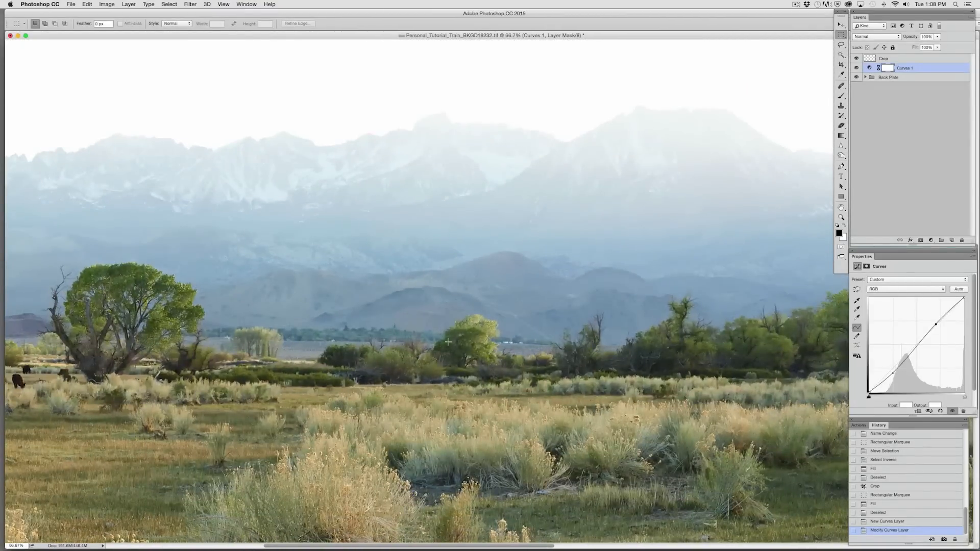
scroll(469, 342, "left", 15)
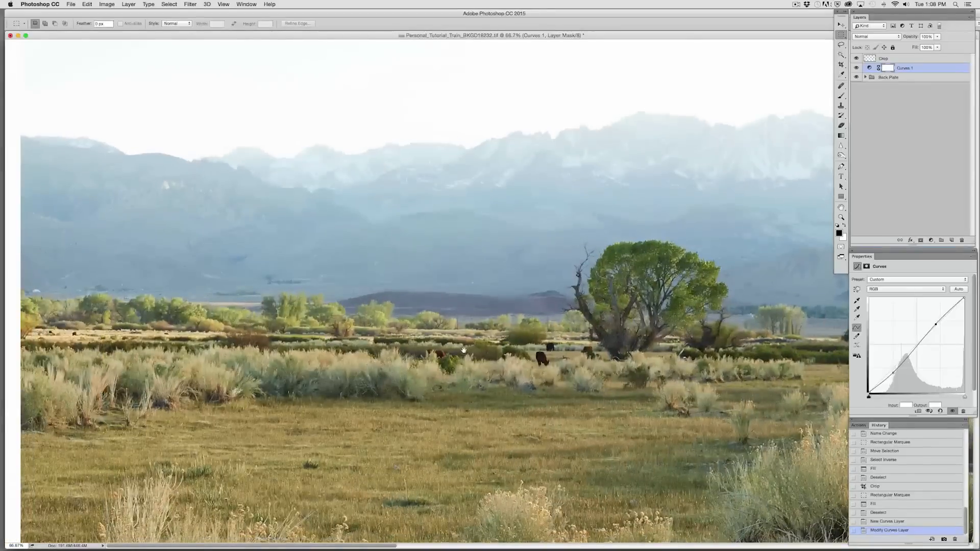
scroll(462, 349, "right", 15)
scroll(387, 326, "right", 4)
scroll(268, 282, "left", 2)
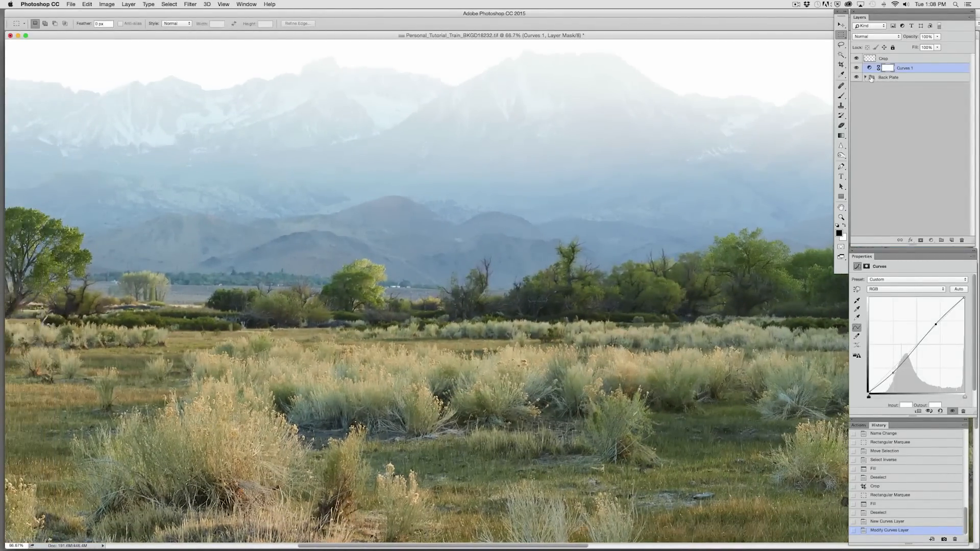
Add a new layer above Blend copy 2 in the Back Plate group and name it Removal retouch.
left_click(866, 77)
left_click(914, 86)
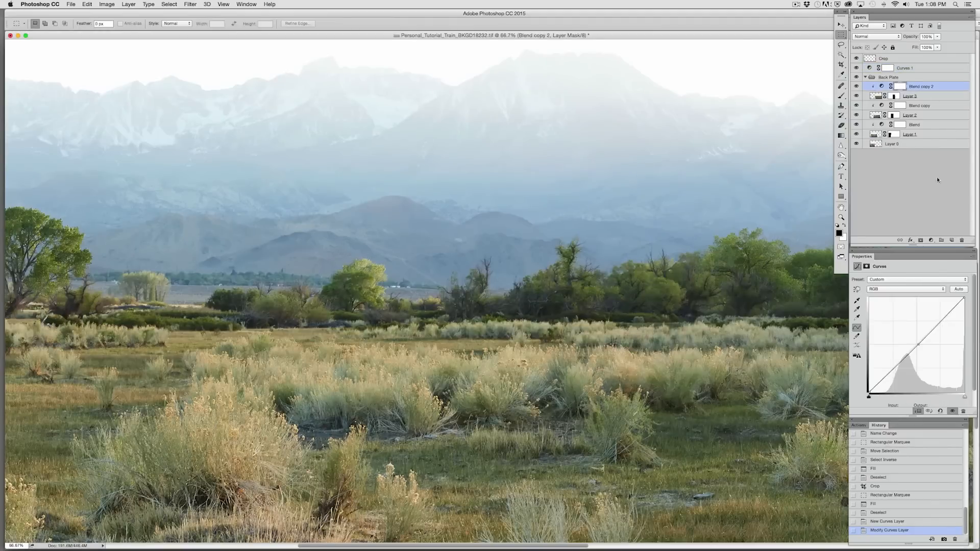
left_click(952, 240)
double_click(892, 87)
type("Bemoval")
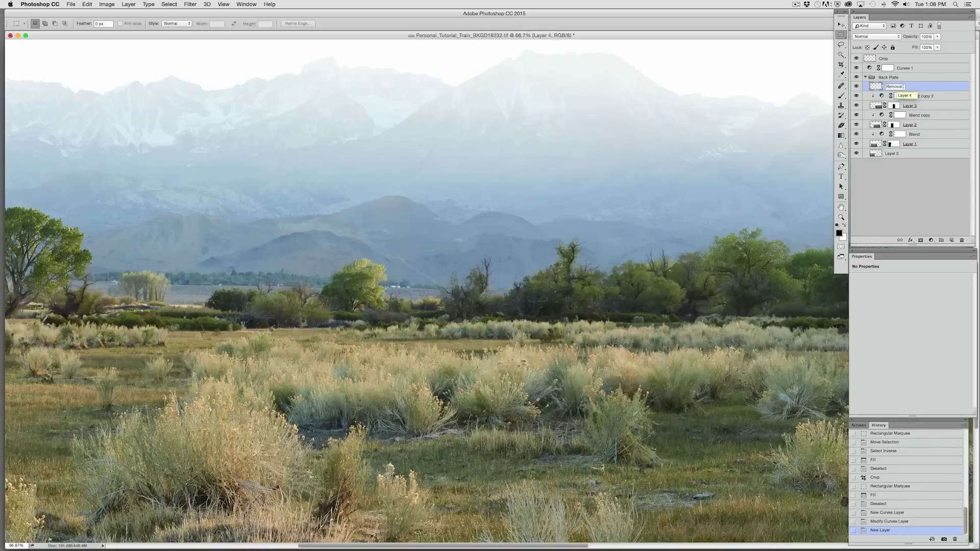
type(" retouch")
key("Return")
Retouch away the white building beside the bright green mid-distance tree with an enlarged Healing Brush, undoing the last stroke.
left_click_drag(341, 278, 404, 229)
key("j")
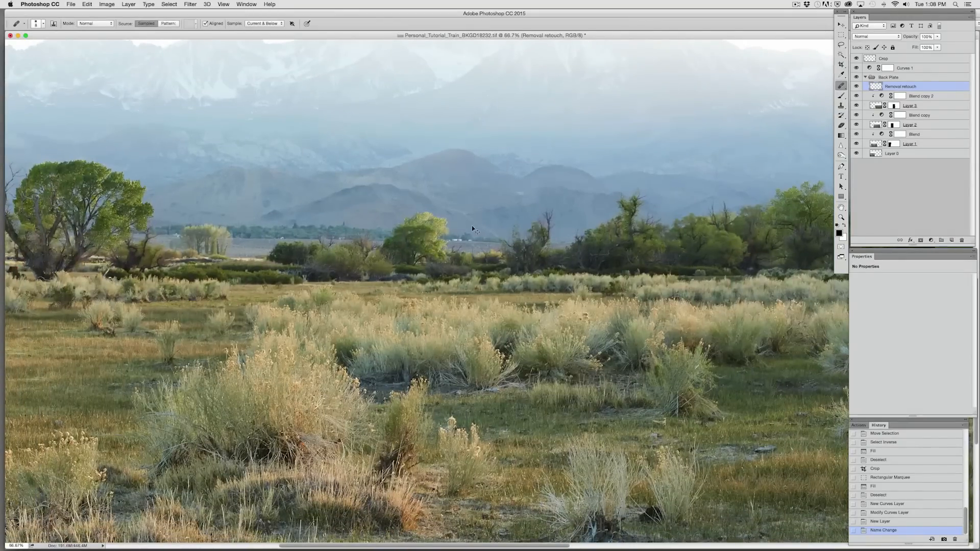
key("super+plus")
key("super+plus")
key("bracketright")
key("bracketright")
key("bracketright")
left_click(432, 139)
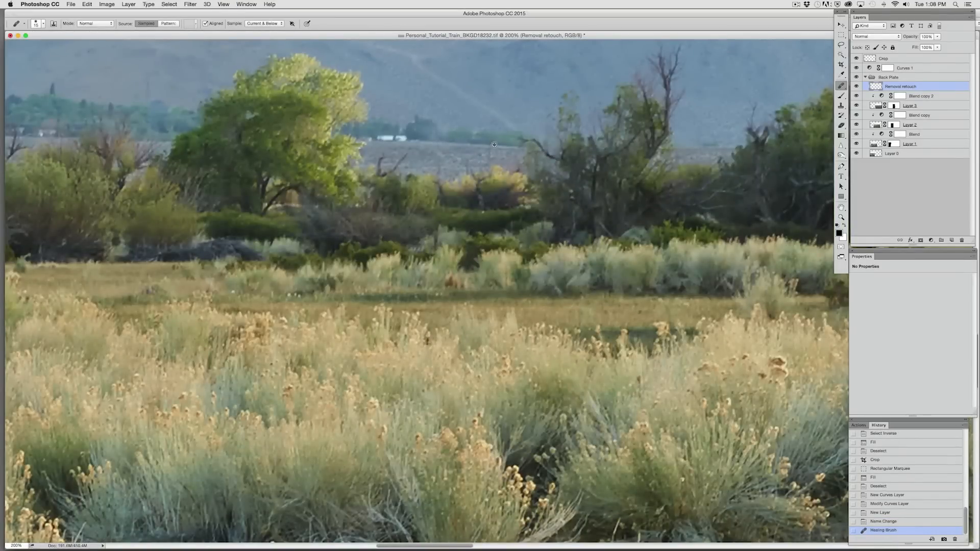
left_click(383, 138)
left_click(379, 137)
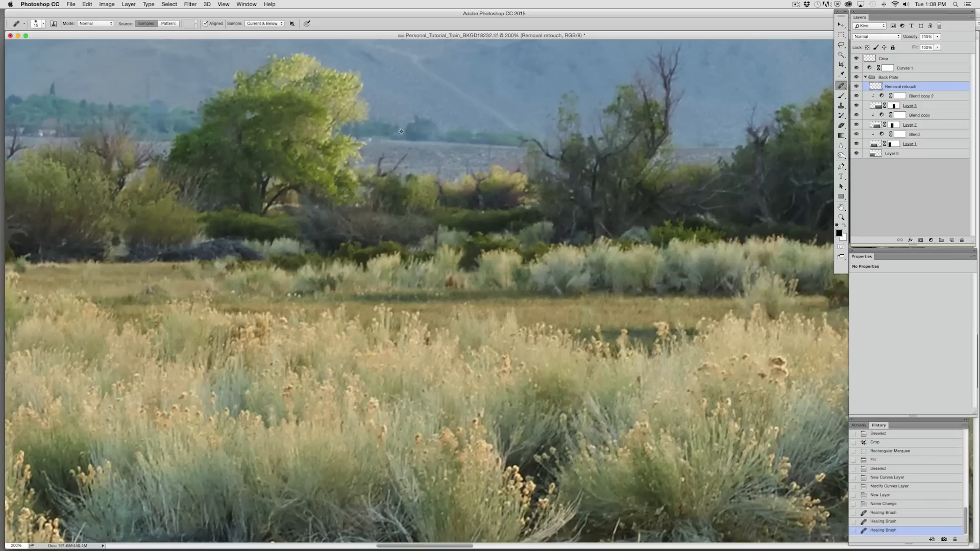
key("super+z")
Clean up the healed spot and the tree edge beside it with the Clone Stamp tool.
left_click(841, 105)
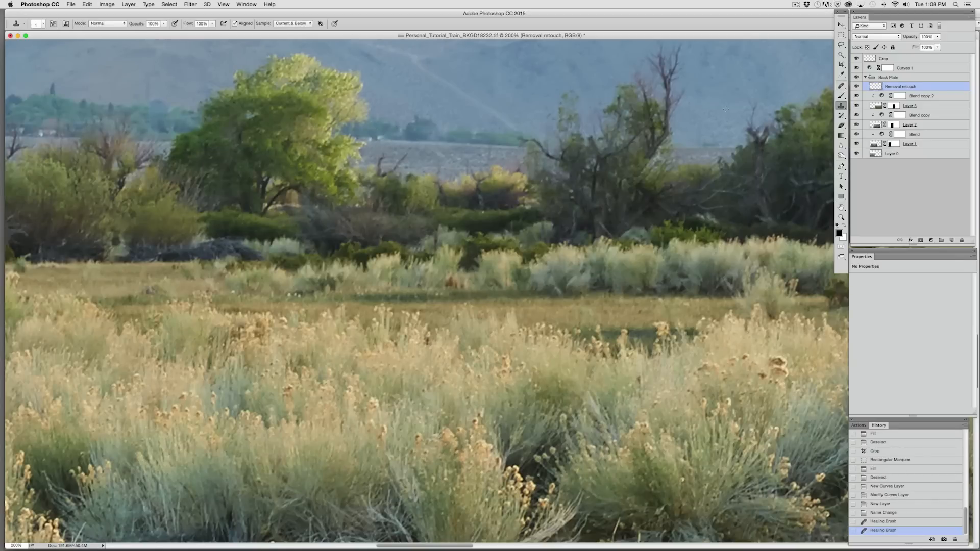
left_click(381, 137)
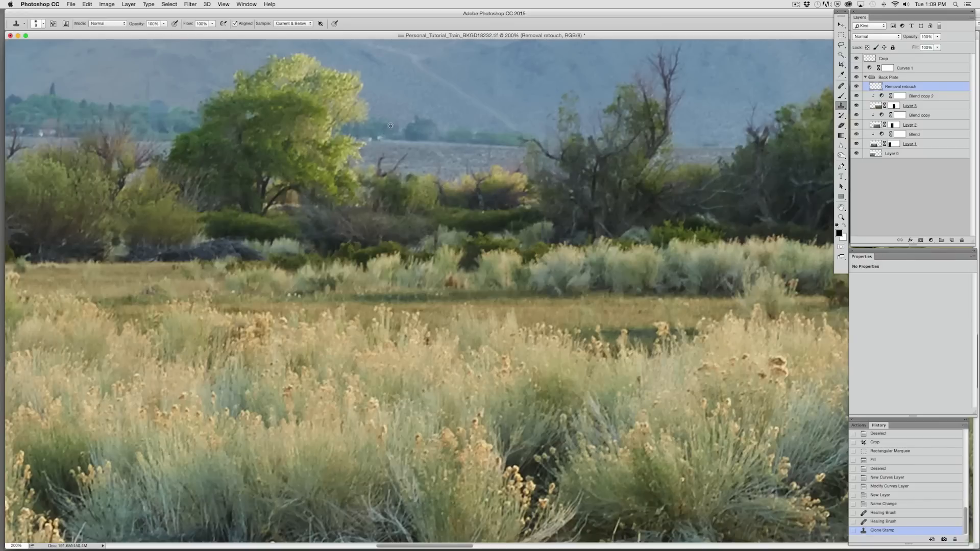
left_click(392, 131)
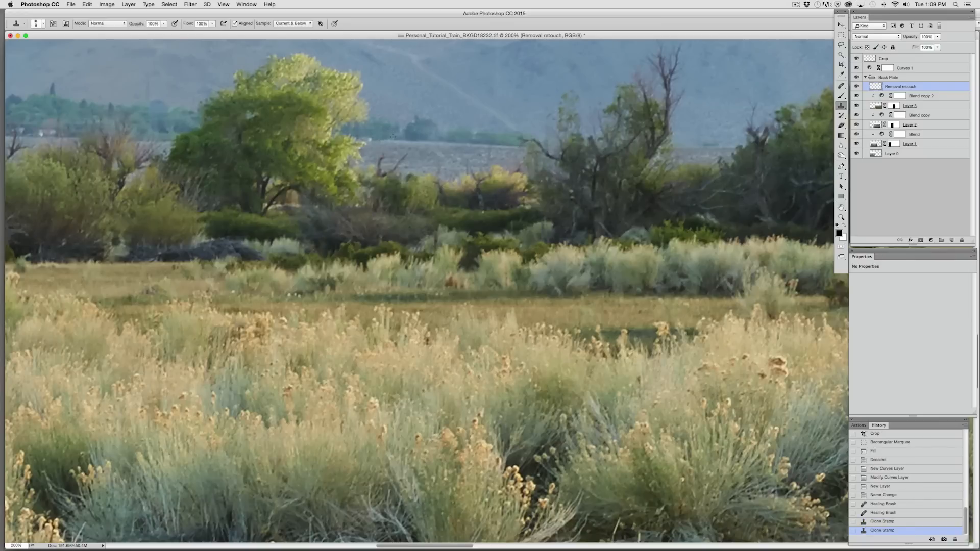
left_click(390, 132)
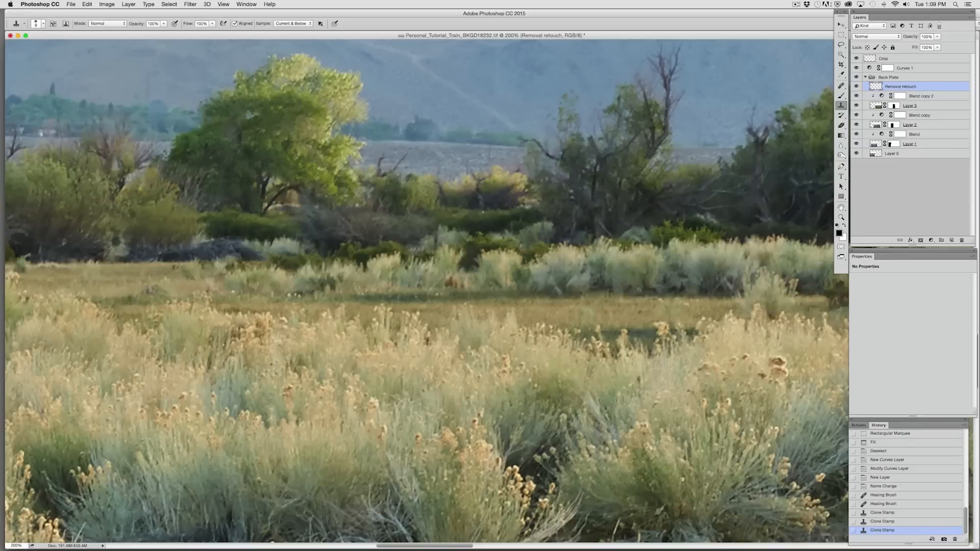
left_click(841, 86)
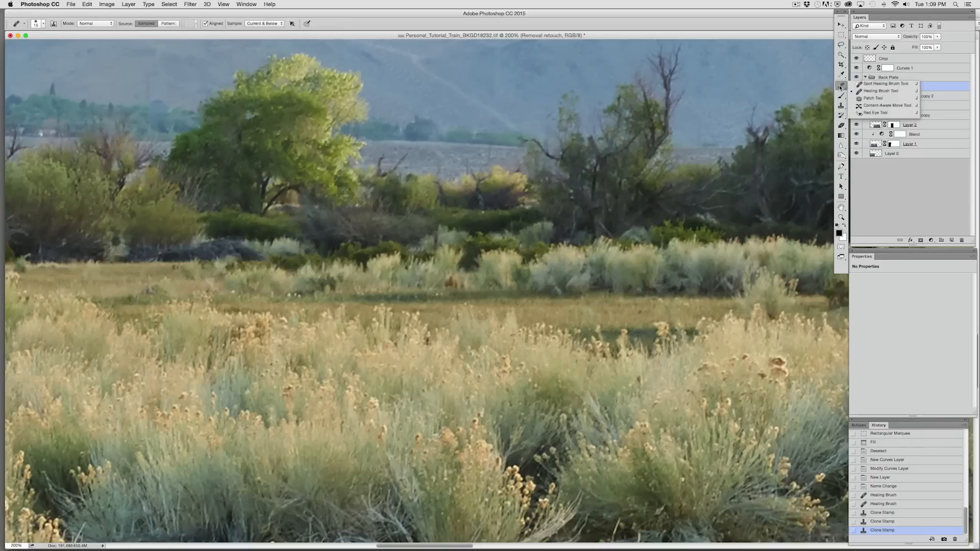
key("s")
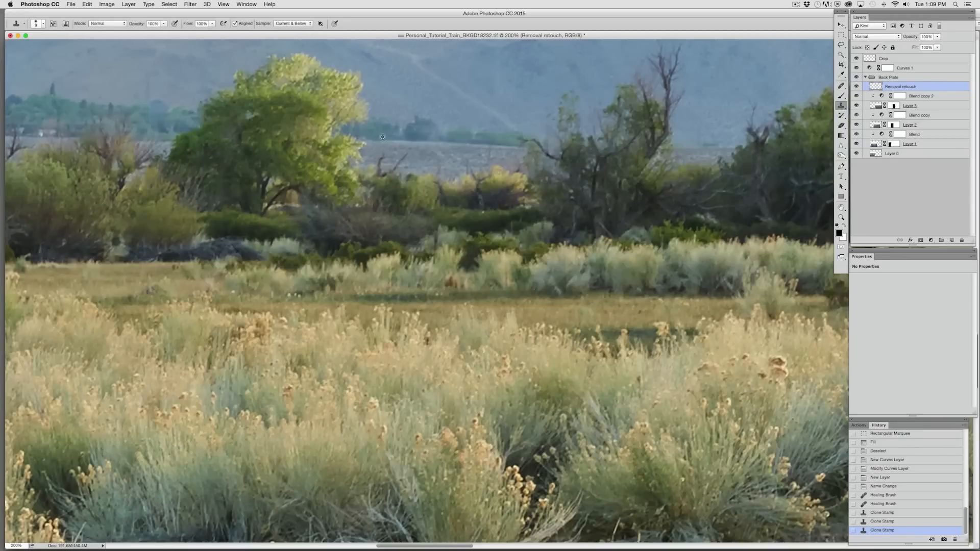
left_click(364, 139)
Clone out the small white buildings along the distant tree line to the left of the green tree.
left_click_drag(263, 211, 447, 232)
left_click_drag(292, 157, 376, 172)
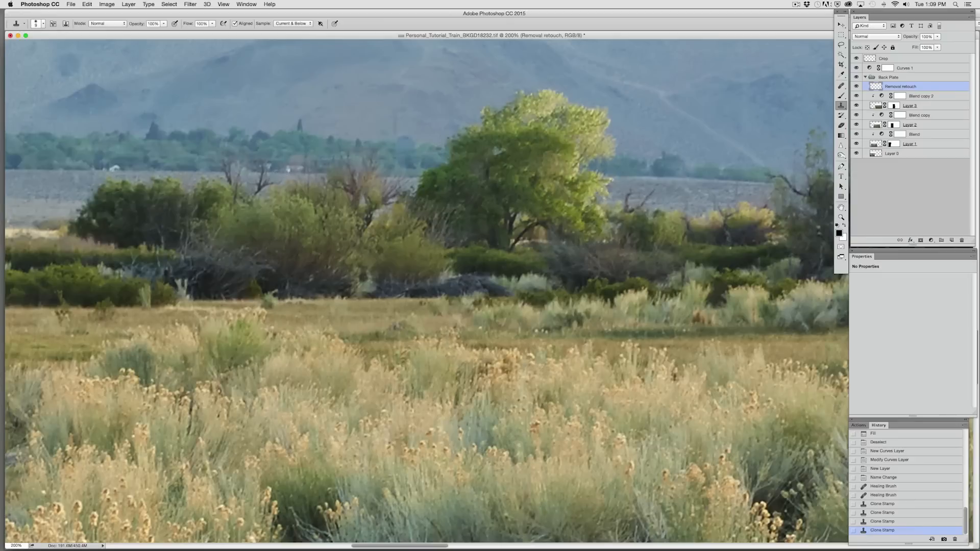
left_click(276, 167)
left_click(282, 169)
left_click(279, 168)
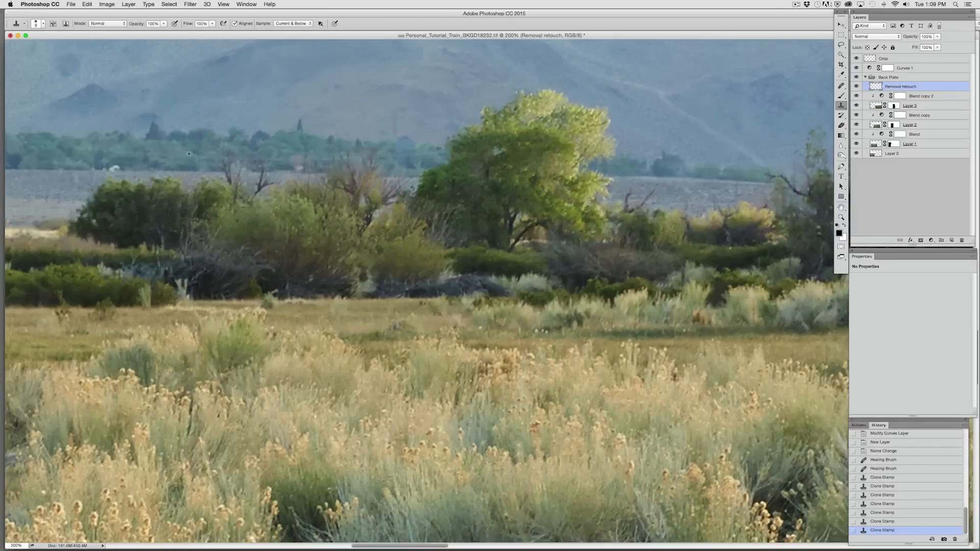
left_click(289, 168)
left_click(291, 166)
left_click(294, 164)
left_click(296, 161)
left_click_drag(202, 184, 441, 214)
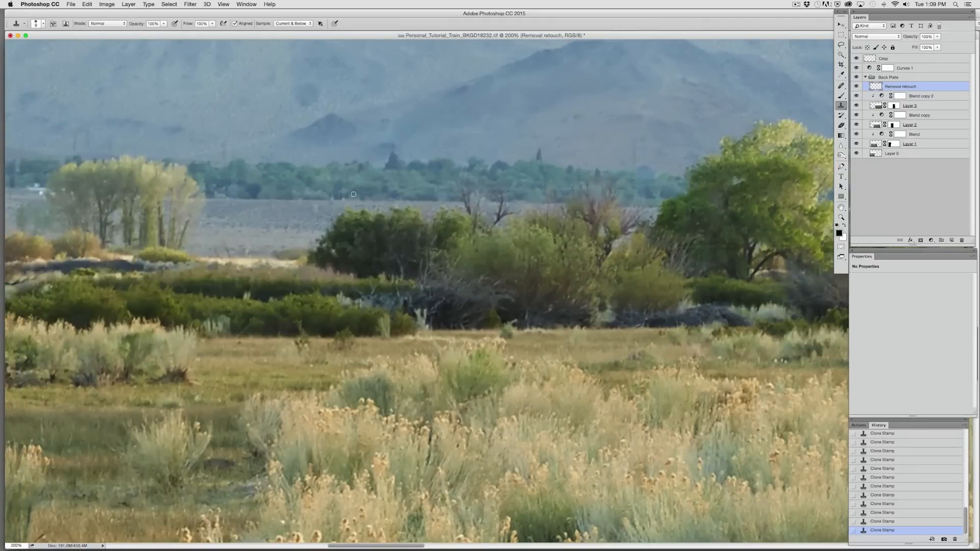
mouse_move(103, 190)
left_mouse_down()
mouse_move(373, 187)
mouse_move(389, 197)
left_mouse_up()
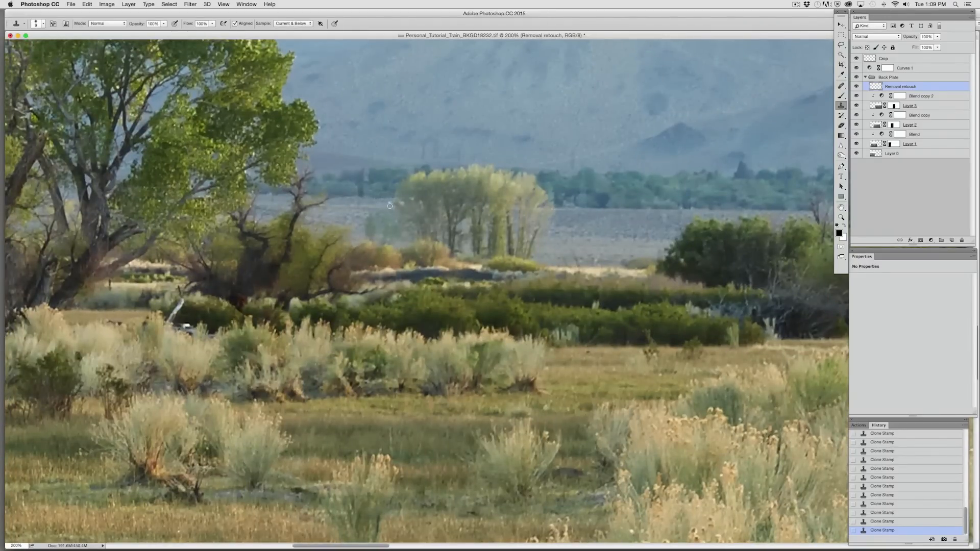
Heal away the small distractions on the distant hillside just left of the dark hill with the Healing Brush.
left_click_drag(227, 252, 625, 267)
left_click_drag(279, 261, 593, 266)
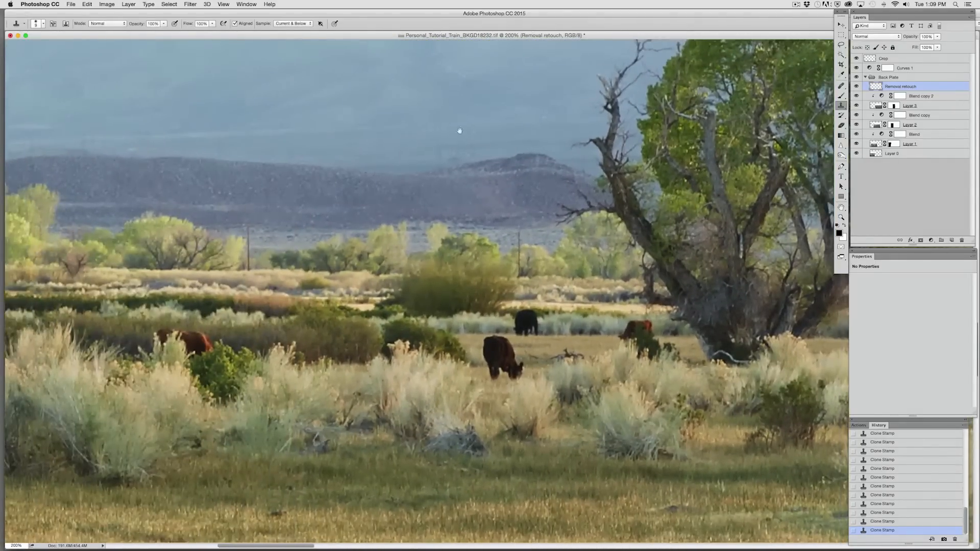
left_click_drag(372, 132, 455, 161)
left_click_drag(262, 178, 453, 179)
left_click_drag(217, 194, 356, 209)
left_click_drag(249, 209, 303, 212)
left_click(841, 86)
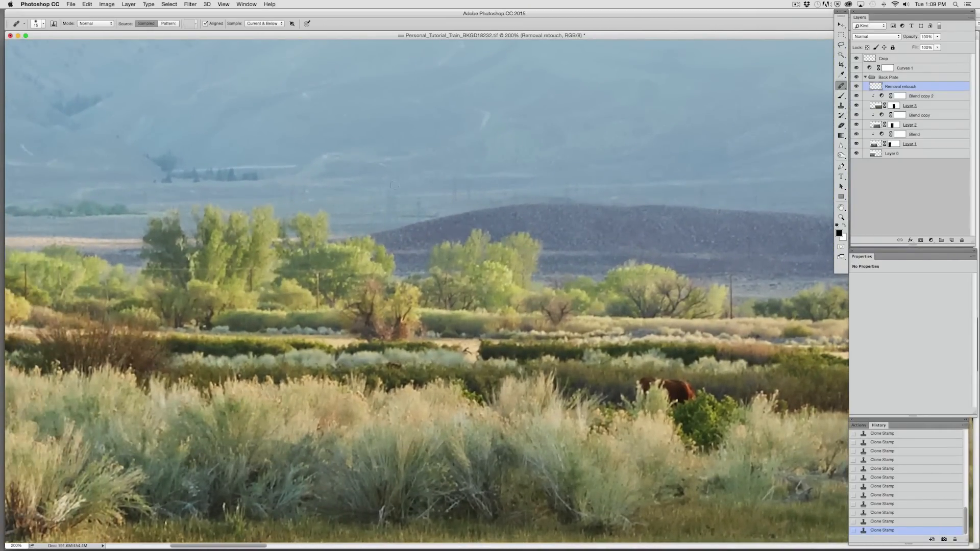
left_click(379, 184)
left_click_drag(309, 197, 314, 189)
left_click(296, 183)
left_click(380, 213)
left_click(358, 197)
Heal the remaining marks above the dark hill and compare the retouching with and without the Removal retouch layer.
left_click(711, 198)
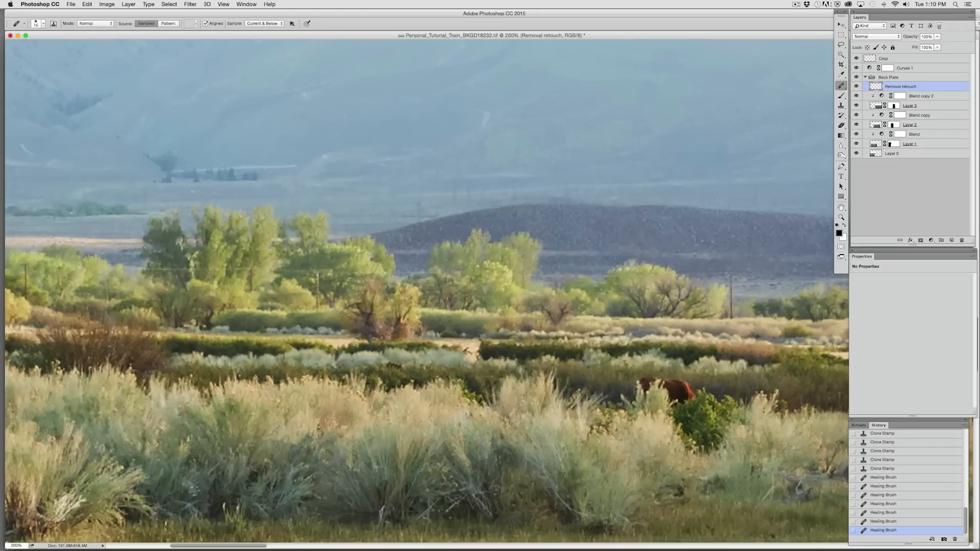
left_click(586, 187)
left_click(592, 190)
left_click(629, 186)
left_click(858, 86)
left_click(857, 87)
left_click(857, 87)
left_click(857, 87)
left_click(446, 194)
Heal out the white building near the panorama's left edge and undo the stroke made behind the trees.
scroll(277, 260, "left", 10)
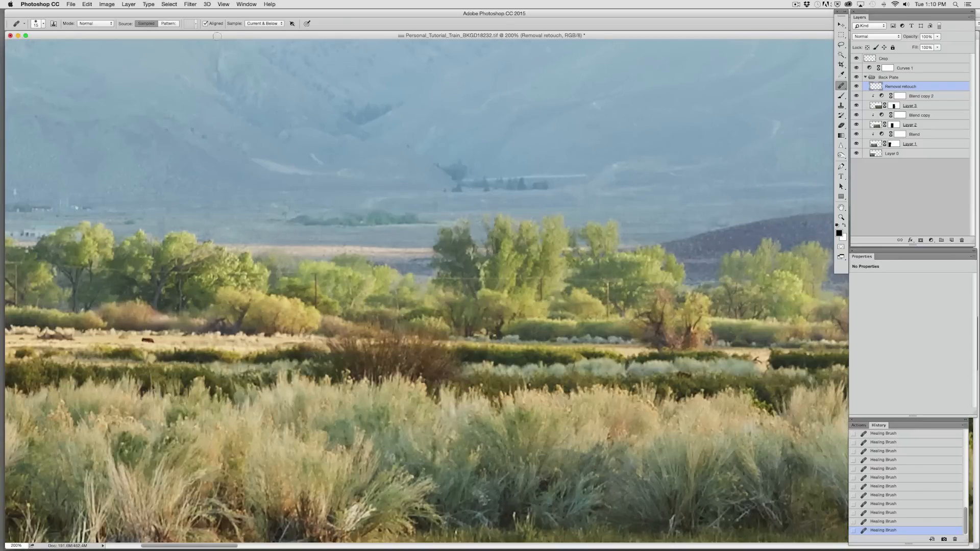
left_click_drag(352, 159, 662, 179)
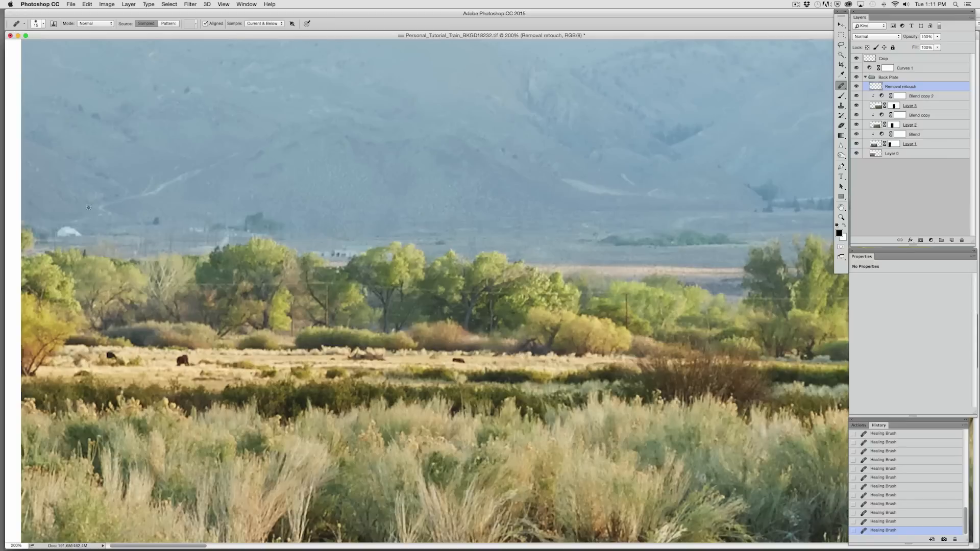
mouse_move(75, 224)
left_mouse_down()
mouse_move(53, 233)
mouse_move(77, 230)
left_mouse_up()
left_click_drag(365, 250, 356, 250)
key("super+z")
Clone out the small buildings showing behind the left-hand trees with the Clone Stamp, undoing the unwanted strokes.
key("s")
left_click(685, 255)
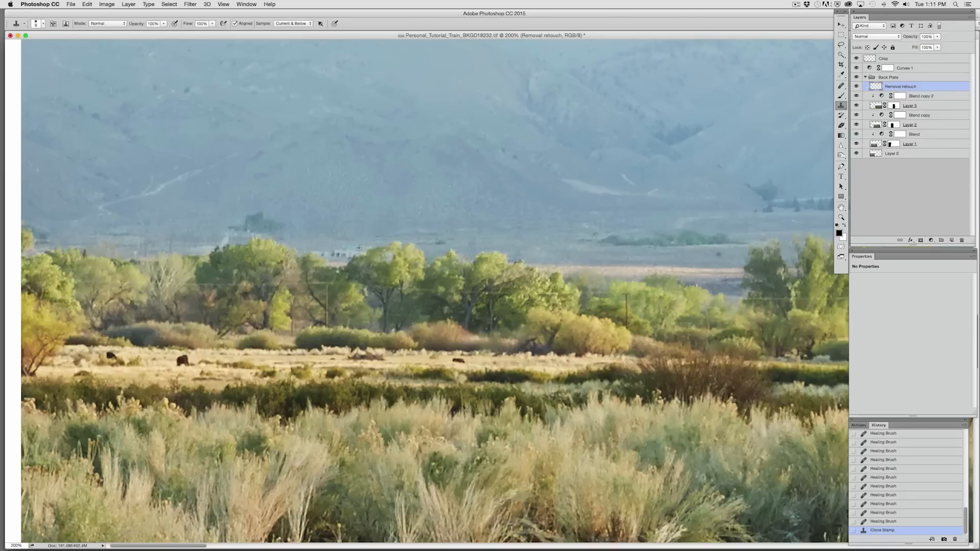
key("super+z")
left_click(317, 253)
left_click(340, 251)
left_click(349, 250)
left_click(383, 246)
left_click(440, 243)
left_click(332, 243)
key("super+z")
Collapse the Back Plate group and rename the Curves 1 layer Contrast.
mouse_move(394, 350)
left_mouse_down()
mouse_move(425, 335)
mouse_move(308, 319)
left_mouse_up()
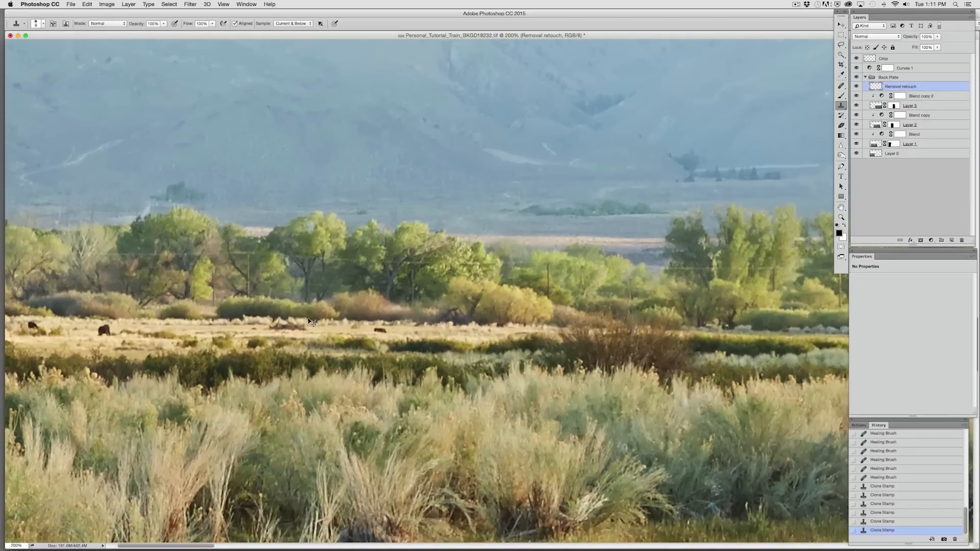
key("super+0")
key("super+minus")
key("super+minus")
key("super+equal")
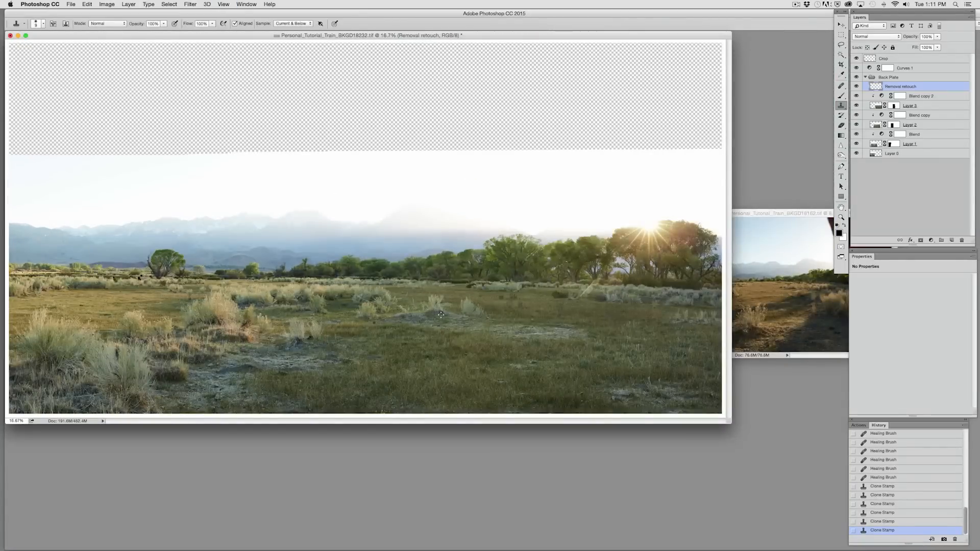
key("super+minus")
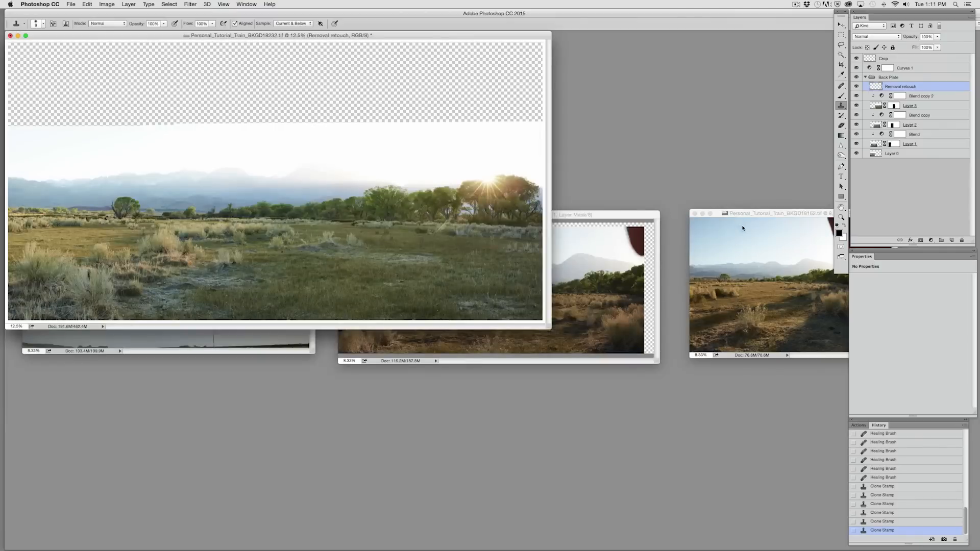
left_click_drag(752, 214, 739, 213)
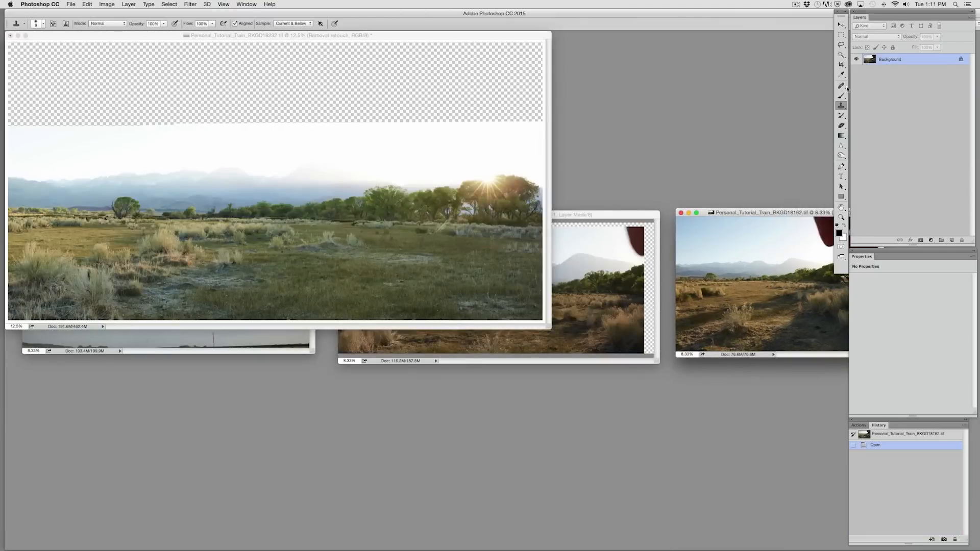
left_click(479, 160)
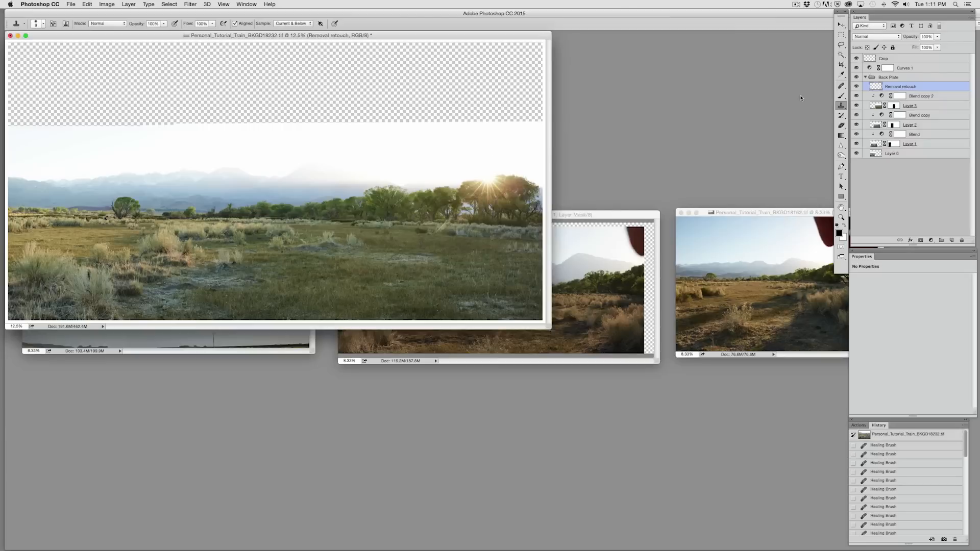
left_click(866, 77)
double_click(902, 69)
type("Contrast")
key("Return")
Copy the photo with the hand shielding the sun into the panorama above Contrast, close its source file and reposition it.
left_click(766, 227)
left_click_drag(769, 254, 358, 204)
left_click(737, 288)
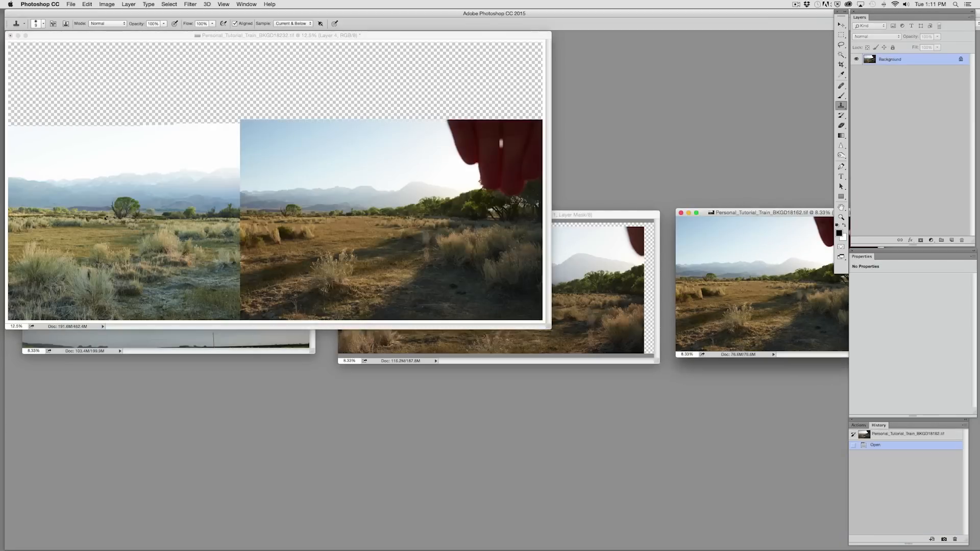
key("super+w")
left_click_drag(547, 325, 663, 428)
left_click_drag(544, 306, 507, 287)
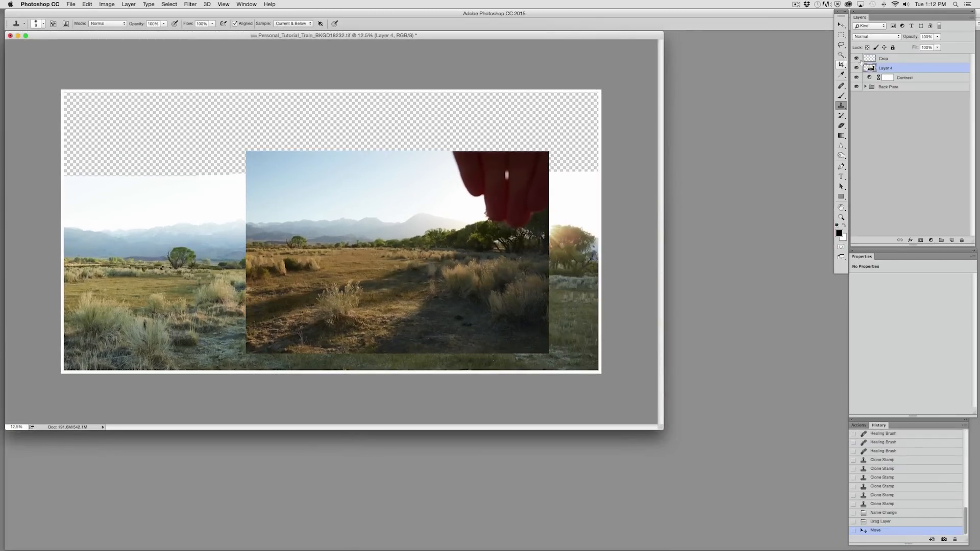
Delete the sky and hand area from Layer 4, move the remaining ground over the foreground and compare it hidden and shown.
left_click(842, 34)
left_click_drag(585, 140, 172, 226)
key("Delete")
key("super+d")
left_click_drag(457, 269, 494, 310)
left_click(857, 68)
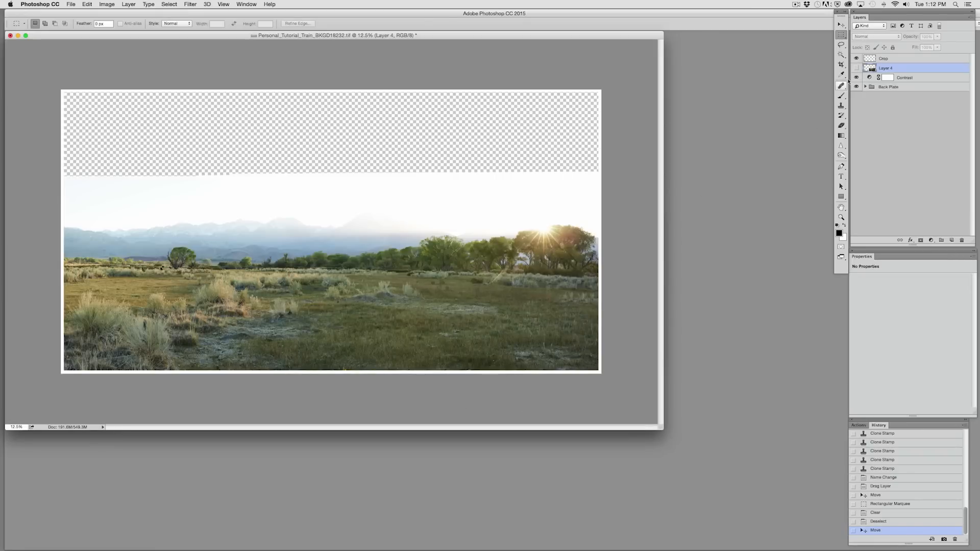
left_click(857, 68)
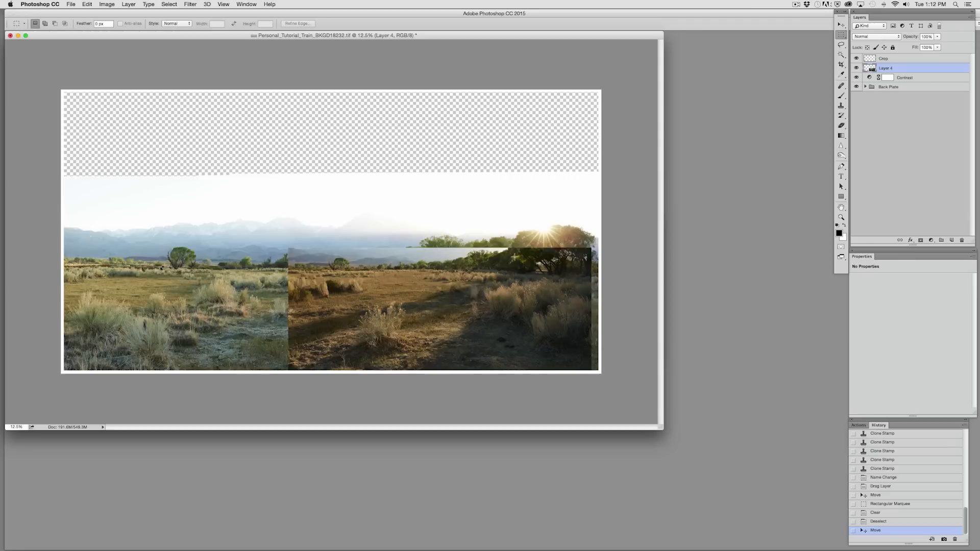
Add a layer mask to Layer 4 and rename the layer Right side grass.
left_click(921, 240)
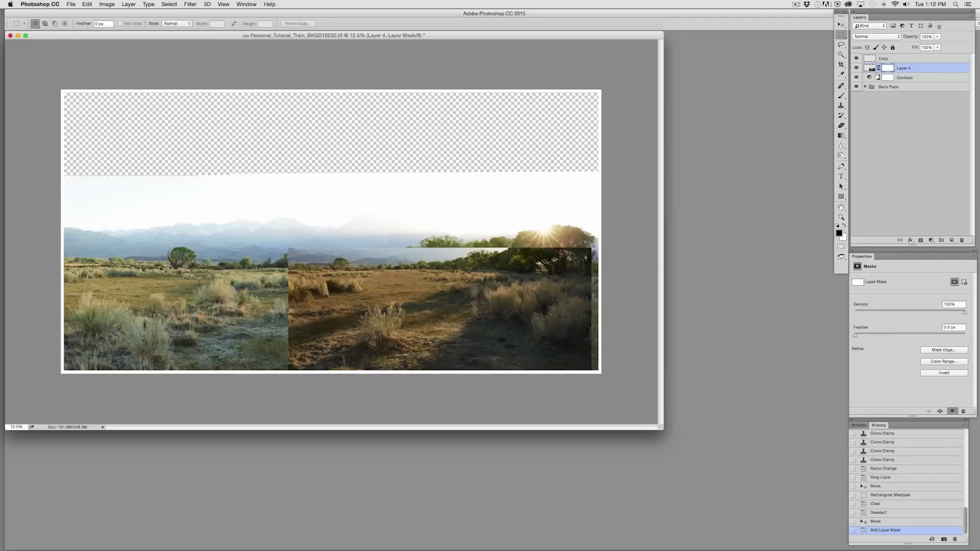
double_click(903, 69)
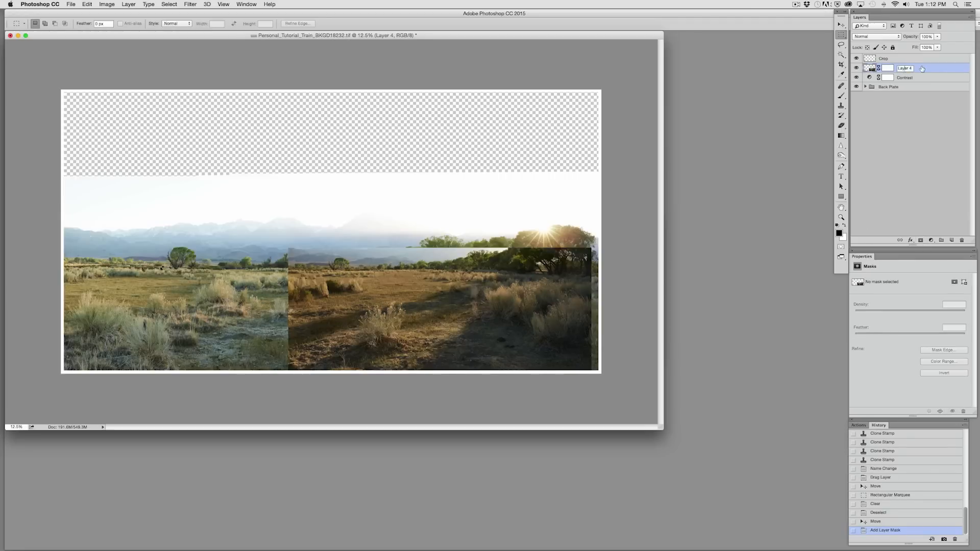
type("Right side grass")
key("Return")
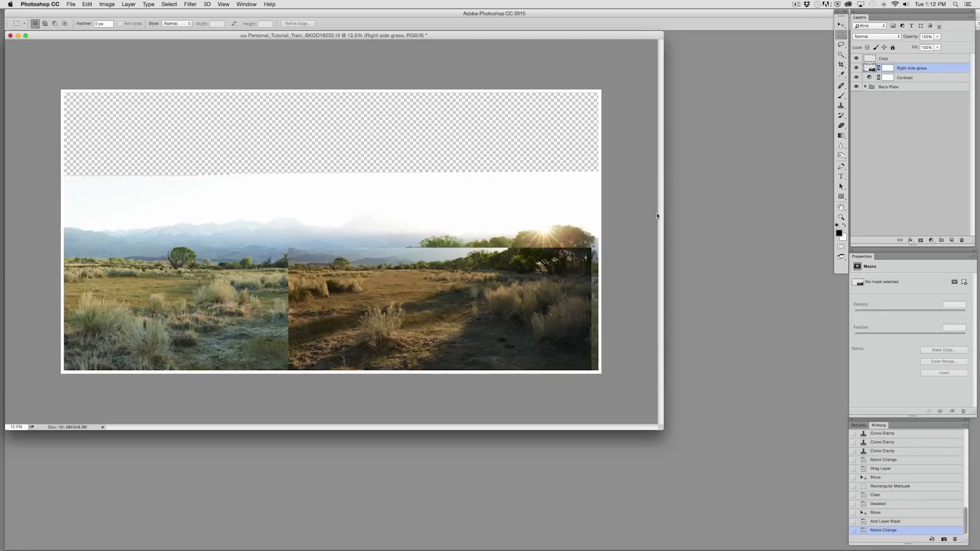
Mask out the tree strip and left part of Right side grass with black-filled rectangles, and shift the layer to the frame's right edge.
left_click(888, 68)
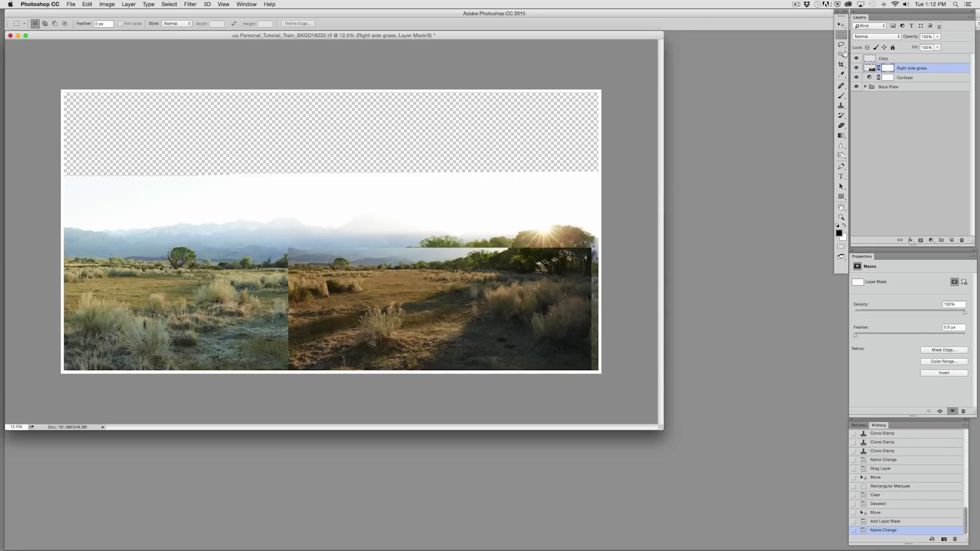
left_click_drag(601, 241, 261, 273)
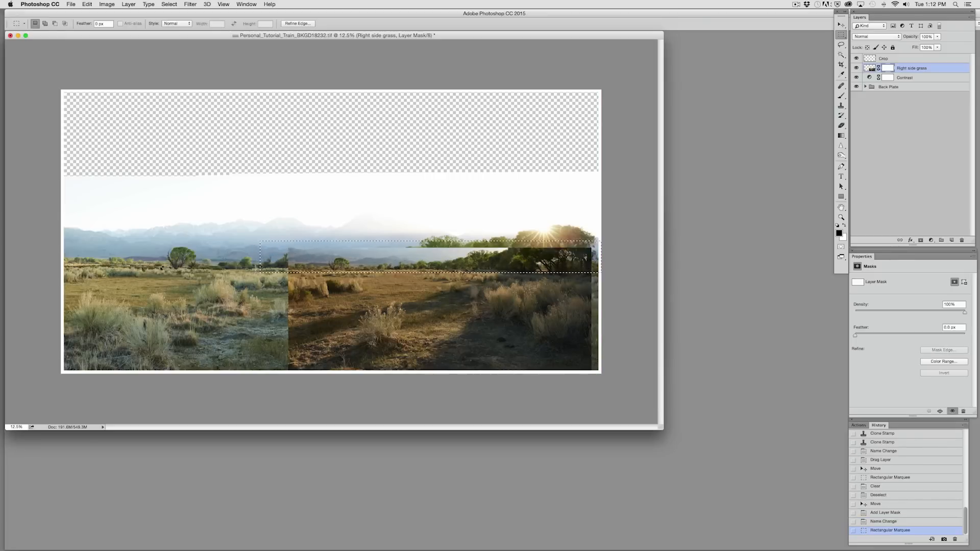
key("alt+BackSpace")
key("super+d")
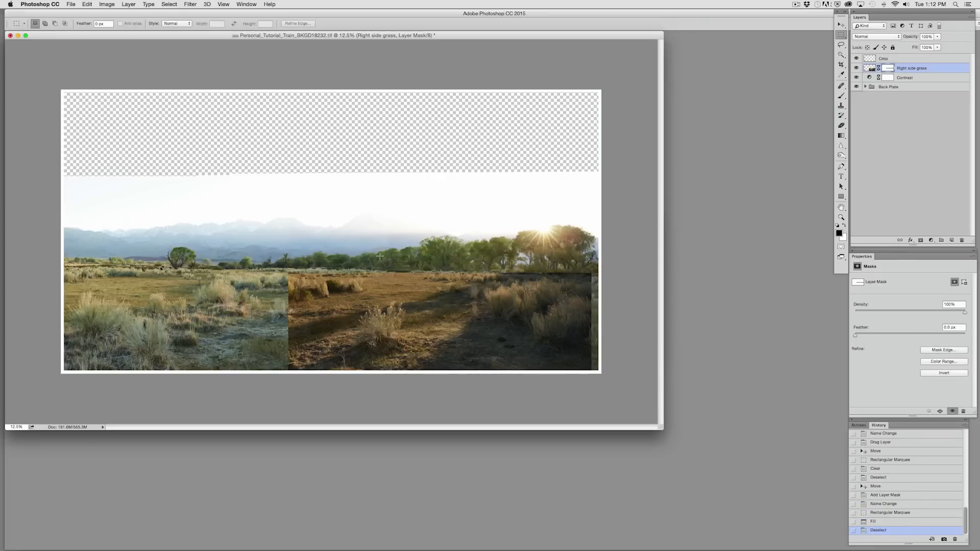
left_click_drag(234, 239, 416, 443)
key("alt+BackSpace")
key("super+d")
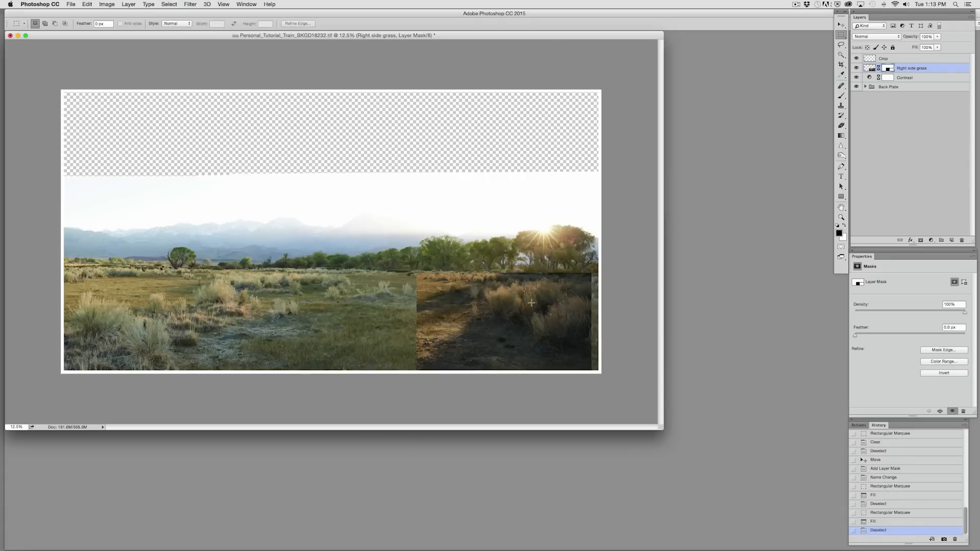
left_click_drag(513, 309, 519, 308)
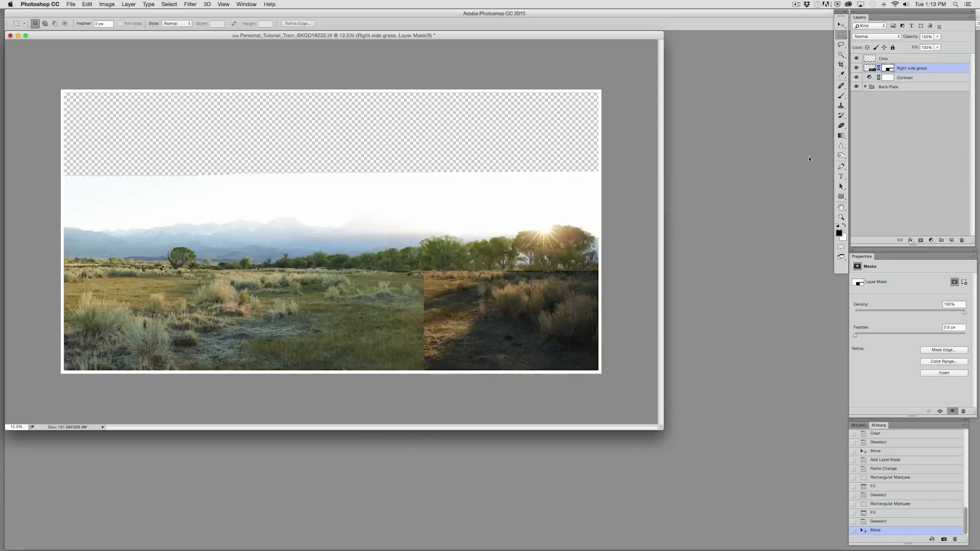
Add a Curves adjustment directly above Contrast and slightly raise the midtones of its Red channel.
left_click(903, 80)
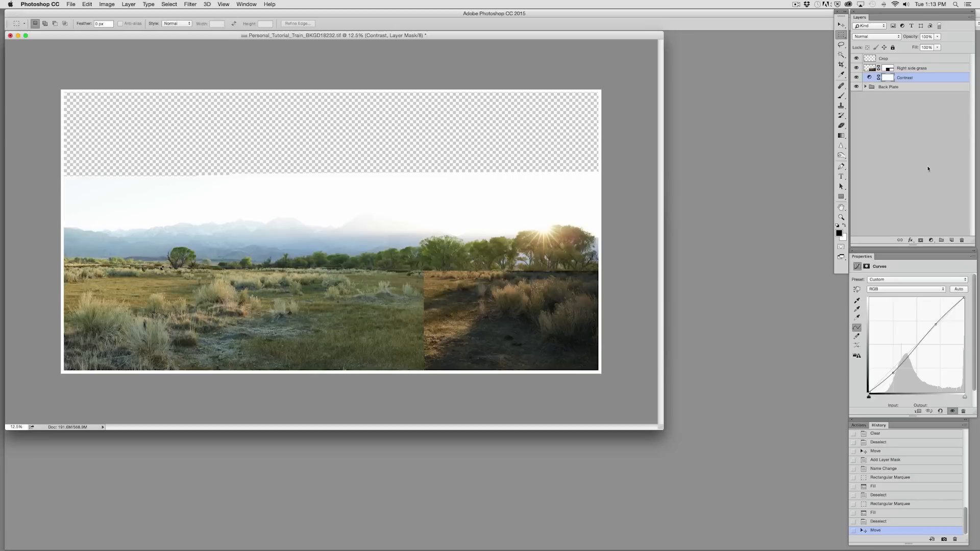
left_click(932, 240)
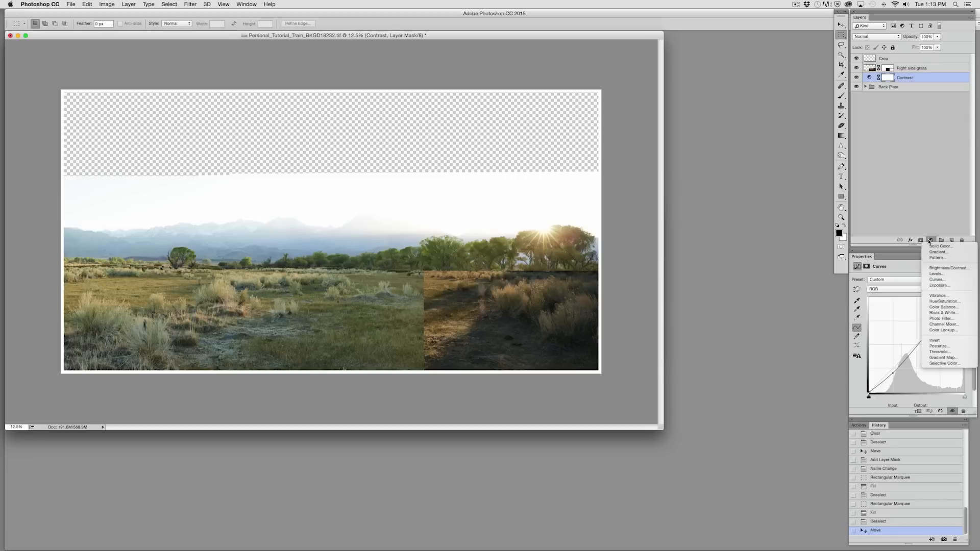
left_click(943, 280)
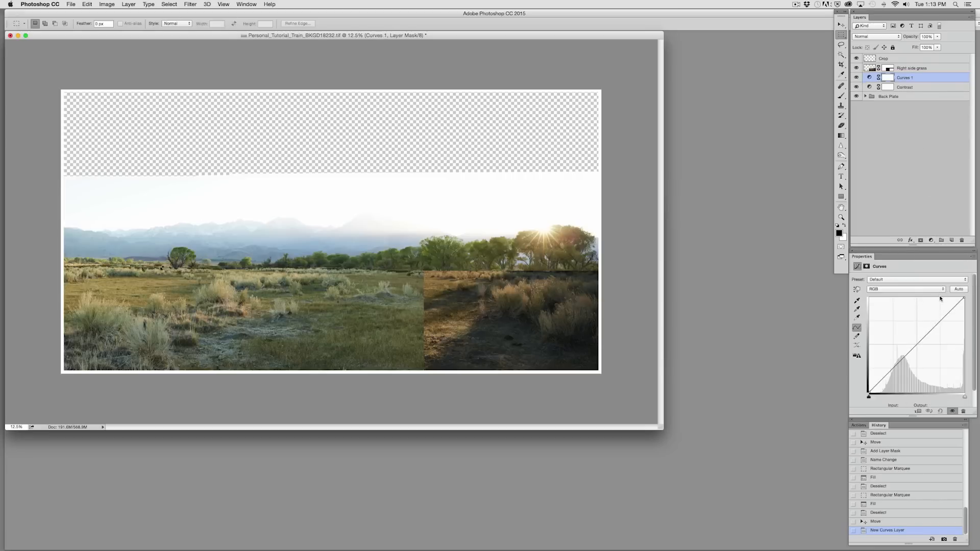
left_click(939, 290)
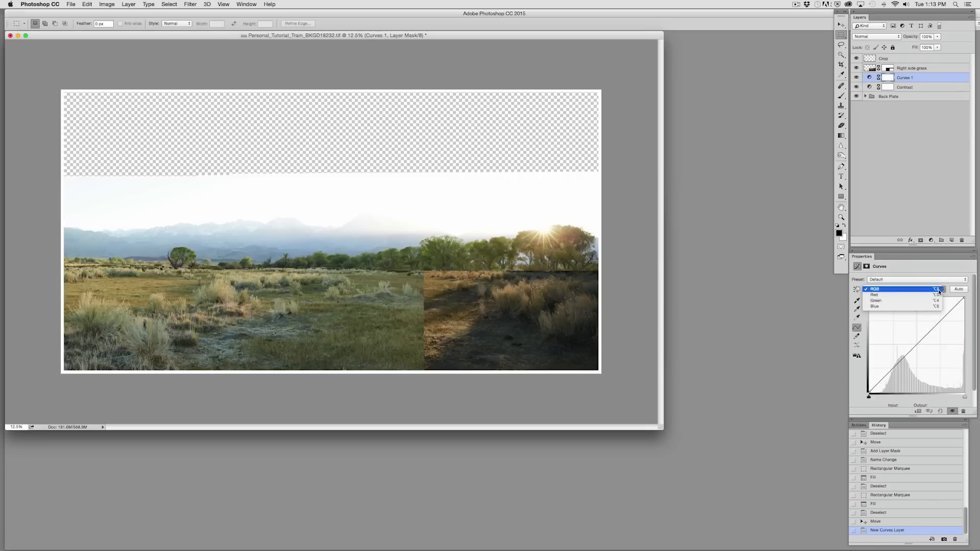
left_click(932, 295)
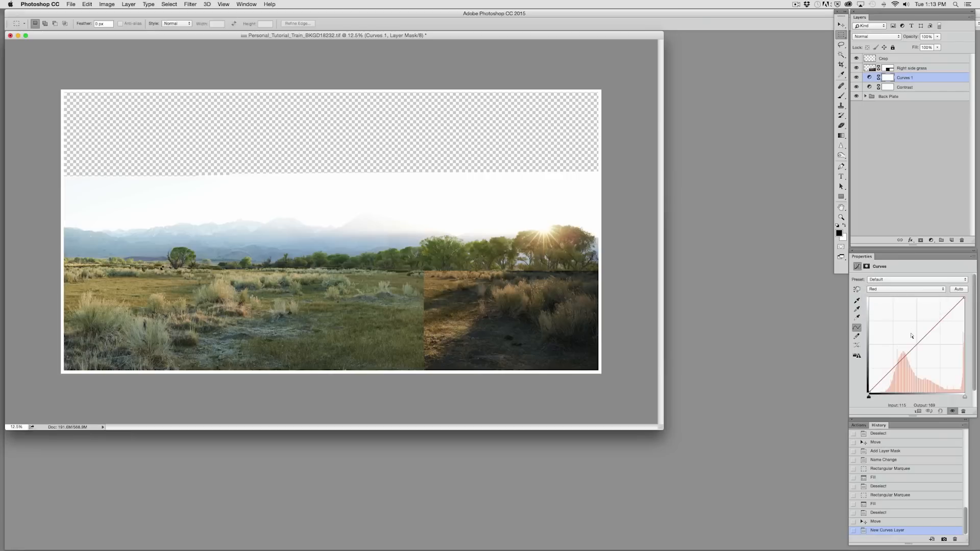
left_click_drag(913, 337, 917, 341)
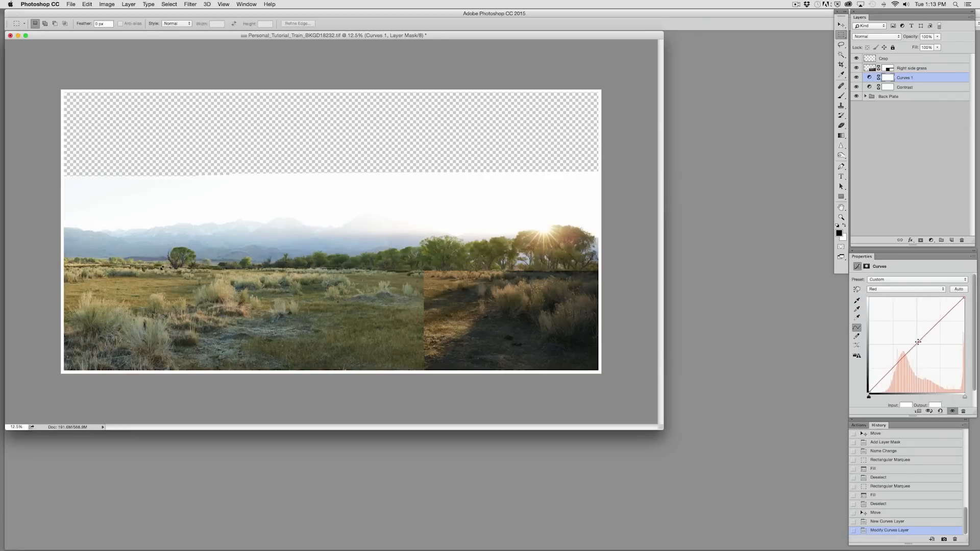
Rename the new Curves layer Color and compare the image with Right side grass hidden and shown.
double_click(910, 81)
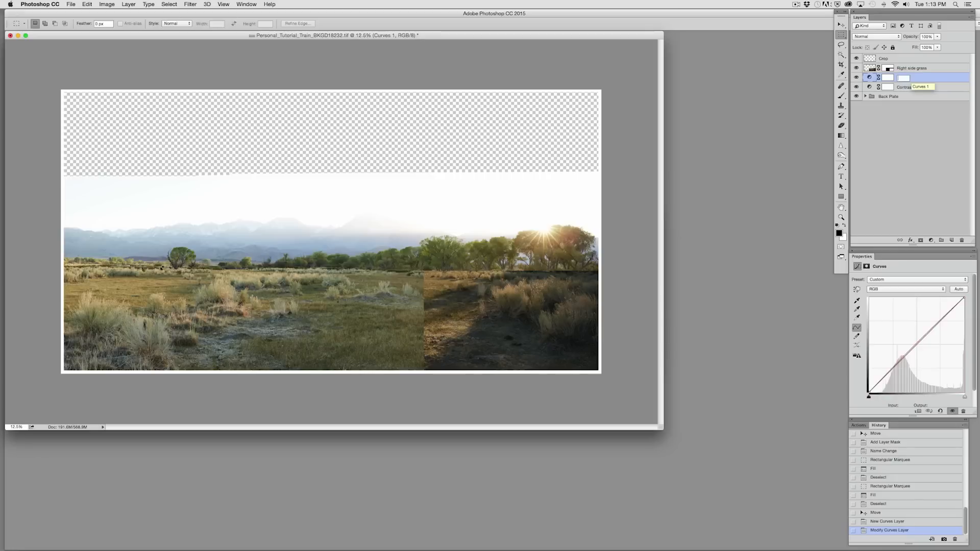
type("Color")
key("Return")
left_click(856, 68)
left_click(857, 68)
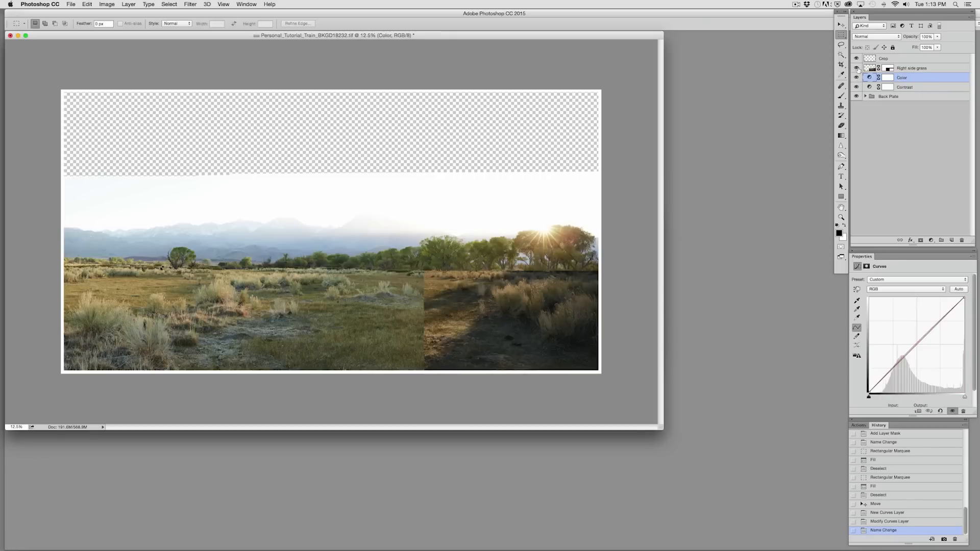
Add another Curves adjustment with slightly raised midtones, place it above Right side grass and clip it to that layer.
left_click(932, 241)
left_click(934, 284)
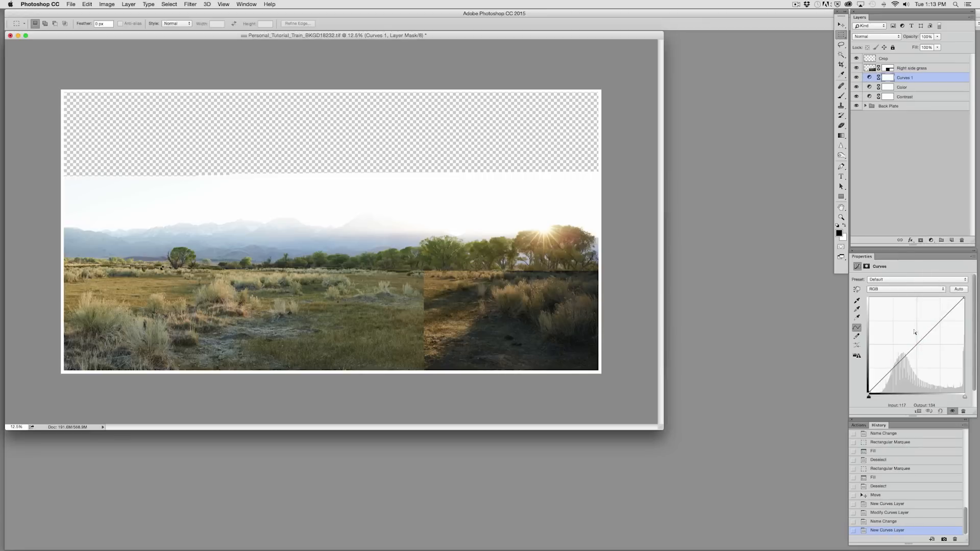
left_click_drag(919, 343, 916, 342)
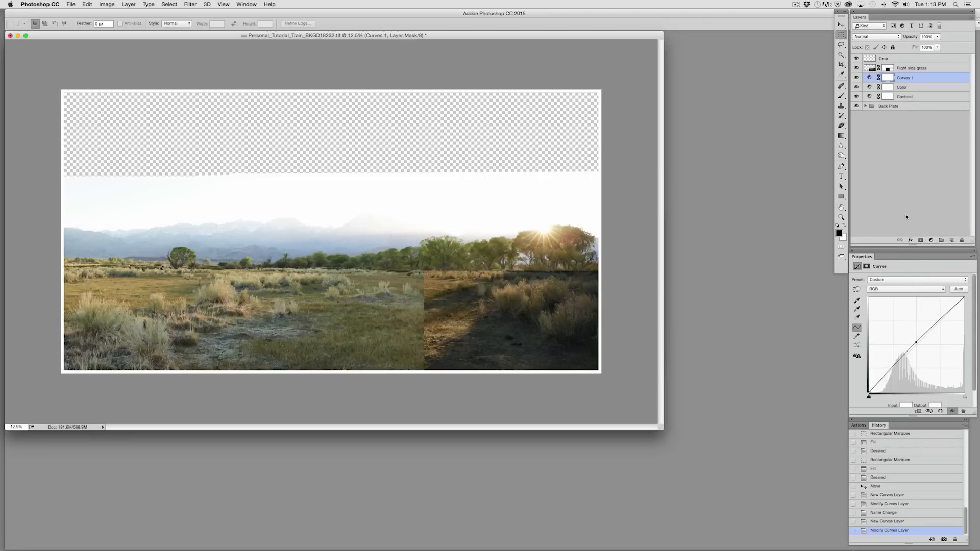
left_click_drag(907, 74, 907, 64)
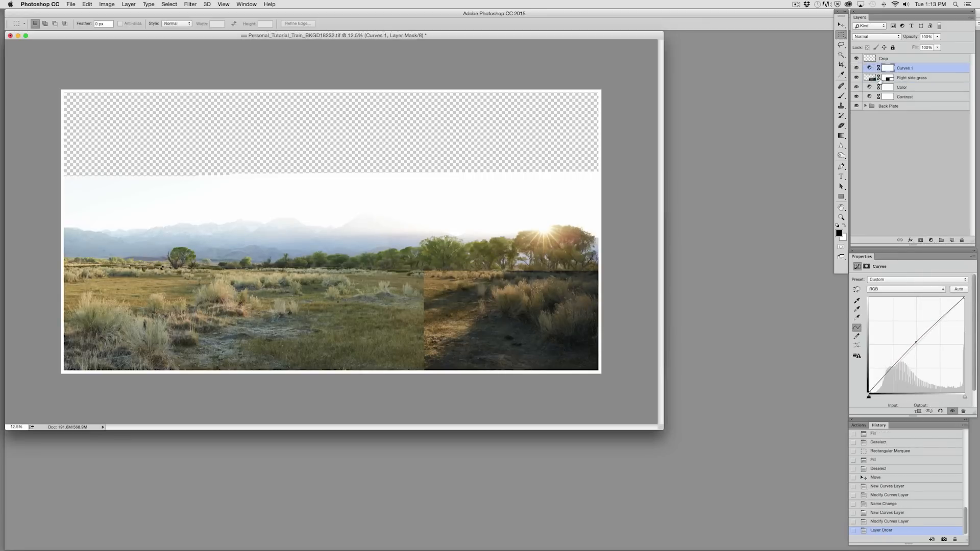
left_click(872, 72, "alt")
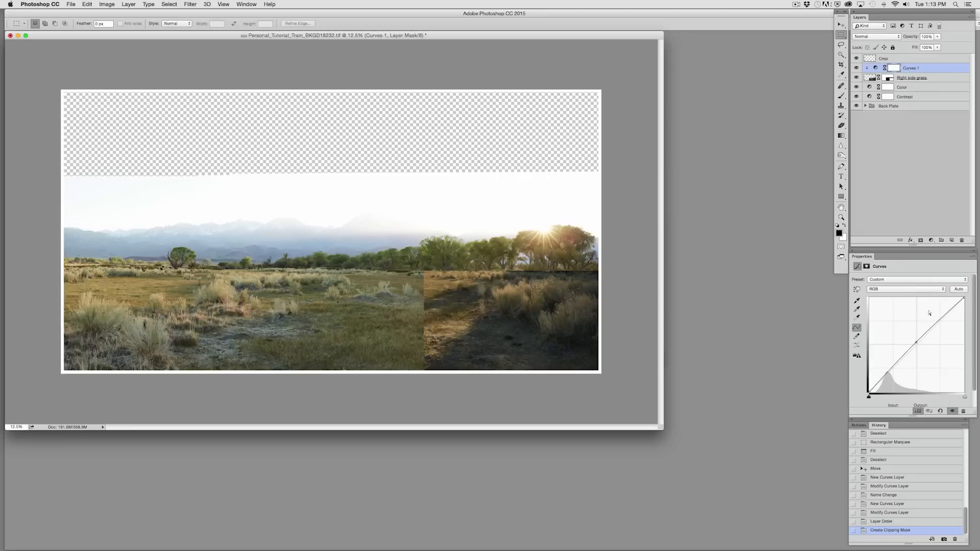
Lift the midtones and shadows of the clipped Curves adjustment and rename it Blend.
left_click_drag(917, 342, 916, 341)
left_click(894, 364)
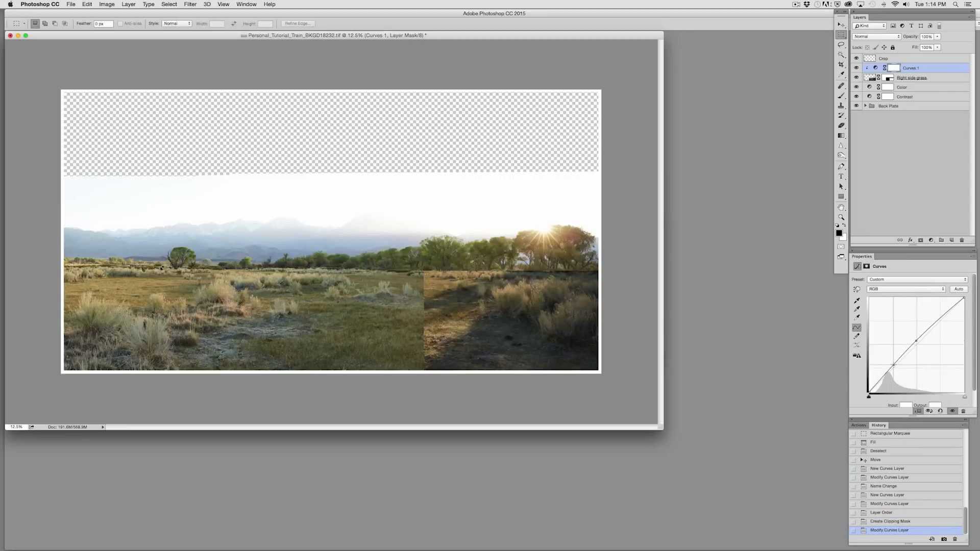
left_click_drag(894, 365, 745, 328)
left_click_drag(890, 365, 890, 365)
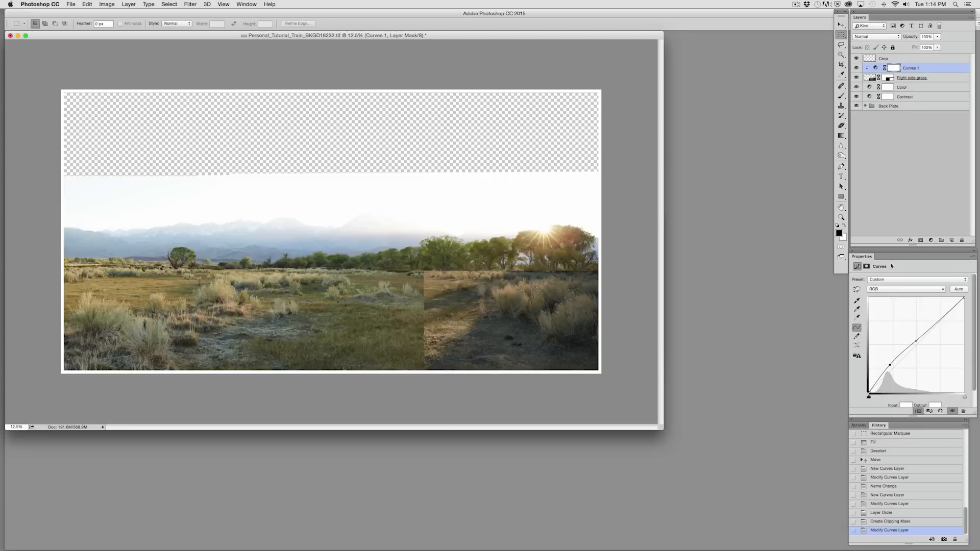
double_click(912, 68)
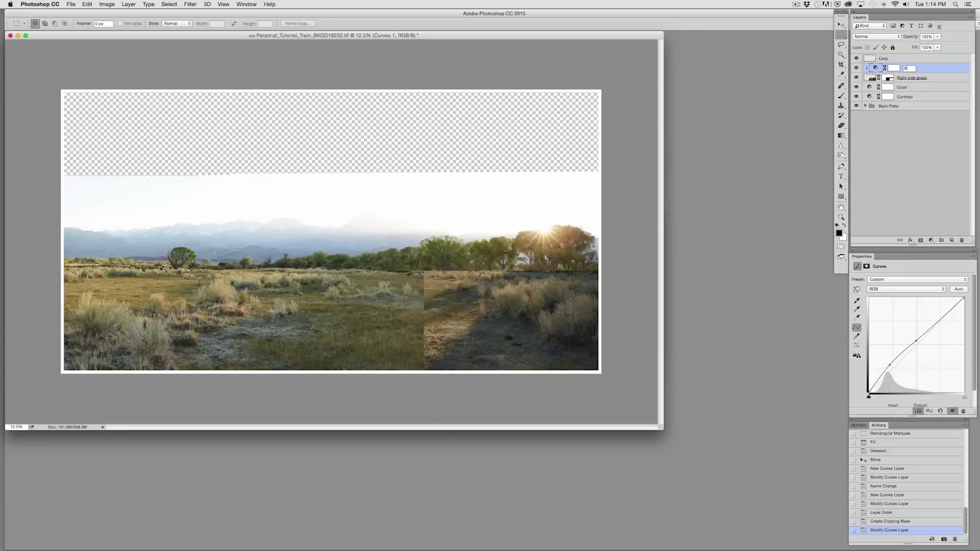
type("Blend")
key("Return")
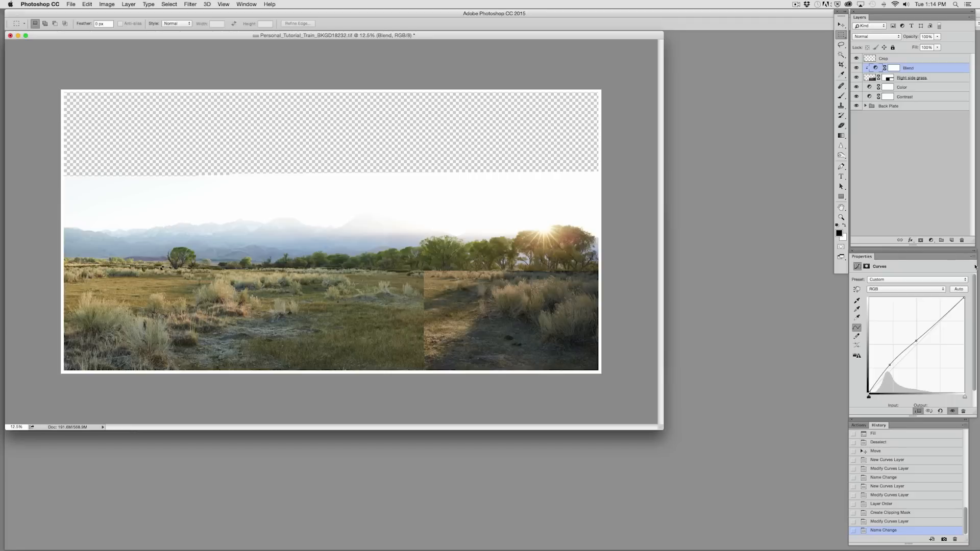
Fine-tune the shadow point of the Blend curve and slightly lower the midtones of its Red channel.
left_click_drag(890, 364, 891, 365)
left_click(940, 292)
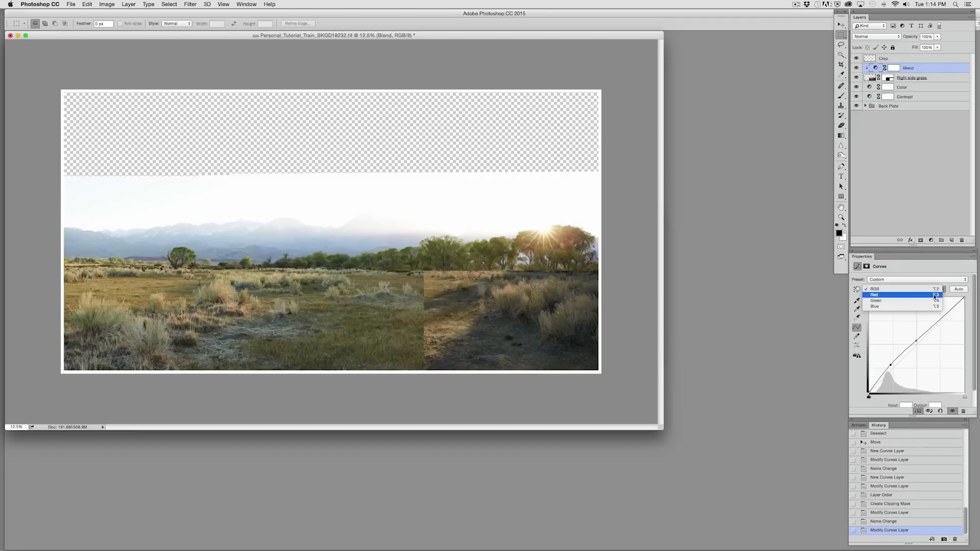
left_click(935, 296)
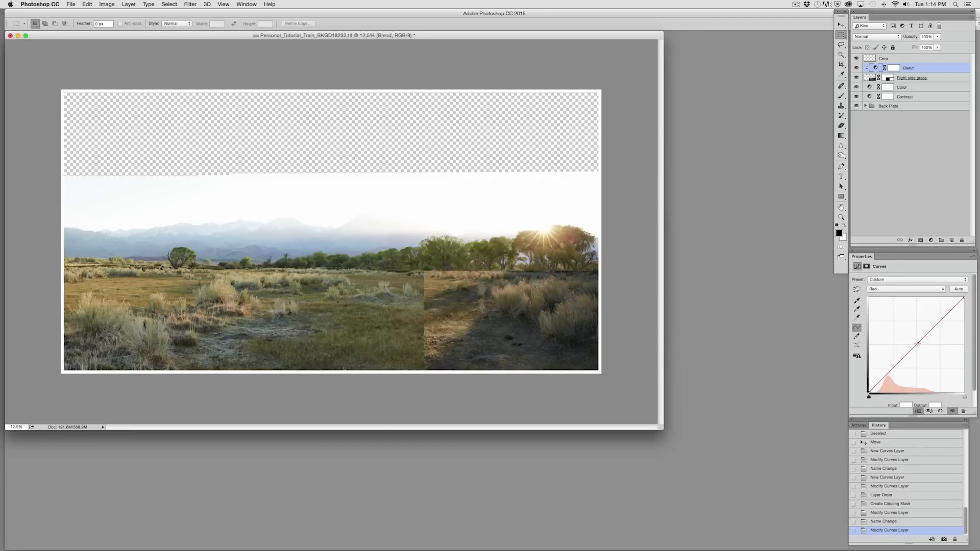
left_click(918, 345)
key("Down")
key("Right")
Paint black on the Right side grass mask with an enlarged brush to hide the hard vertical edge and bare ground beside the bushes.
left_click(889, 78)
left_click(841, 95)
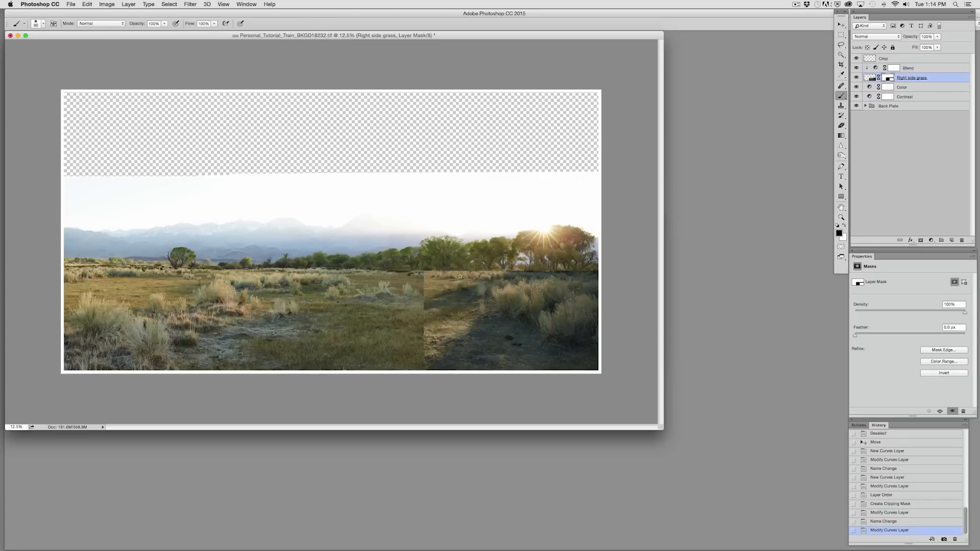
key("bracketright")
key("bracketright")
key("bracketright")
key("bracketright")
key("bracketright")
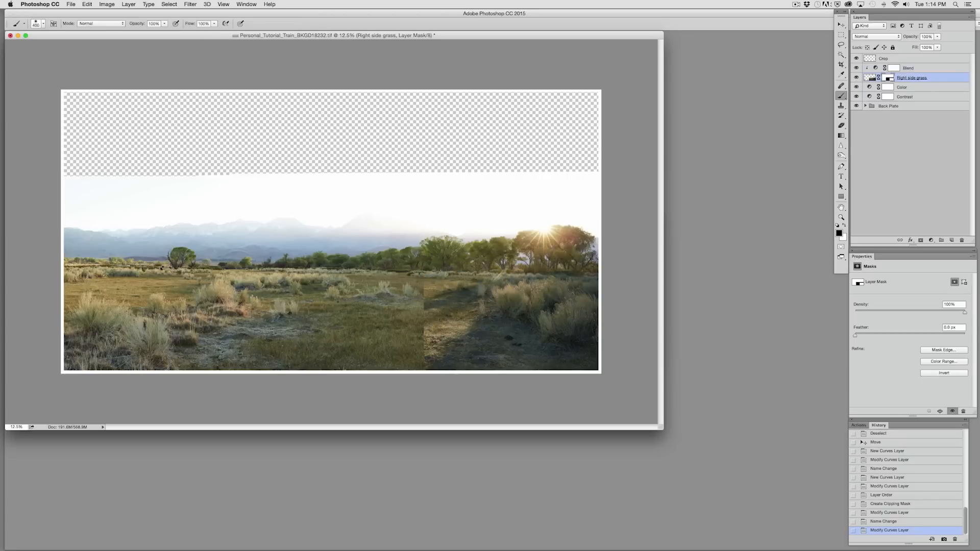
mouse_move(469, 294)
left_mouse_down()
mouse_move(448, 355)
mouse_move(433, 346)
mouse_move(470, 326)
mouse_move(438, 325)
mouse_move(455, 316)
mouse_move(406, 334)
mouse_move(464, 309)
left_mouse_up()
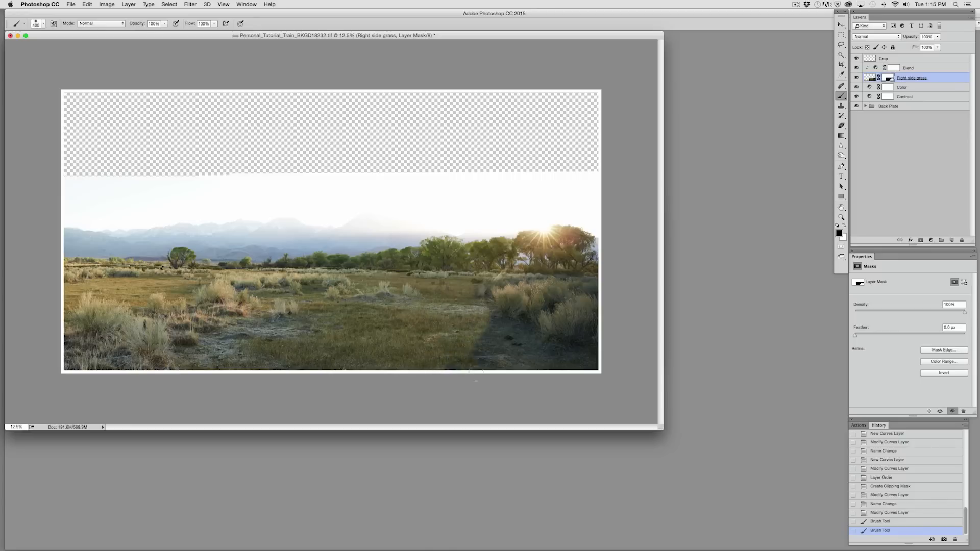
left_click_drag(480, 341, 488, 355)
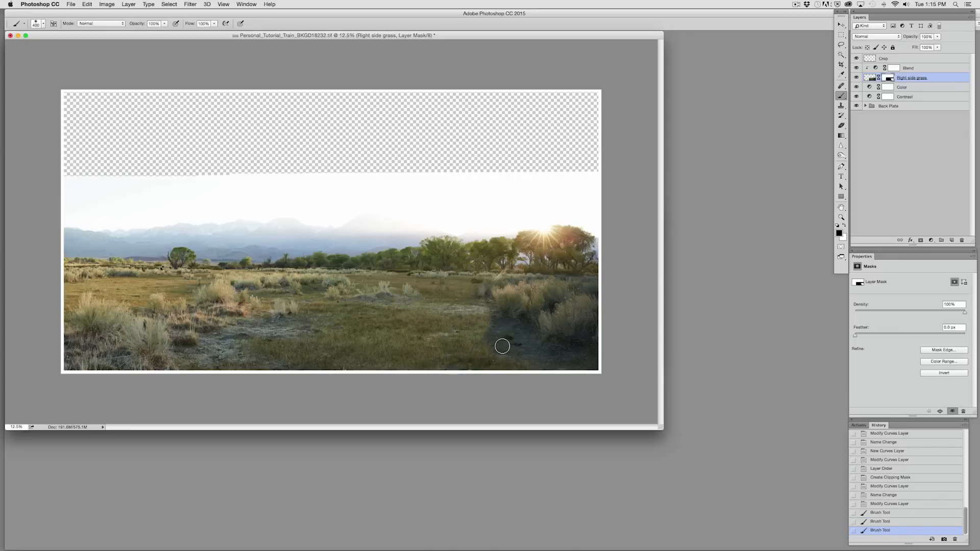
Soften the mask around the lower edge of the bushes using a larger black brush at 70% opacity.
key("7")
key("bracketright")
key("bracketright")
key("bracketright")
left_click_drag(492, 351, 516, 364)
left_click(512, 364)
left_click(508, 361)
left_click(503, 359)
left_click(499, 356)
left_click(497, 351)
left_click(508, 344)
left_click(515, 346)
left_click_drag(532, 365, 565, 372)
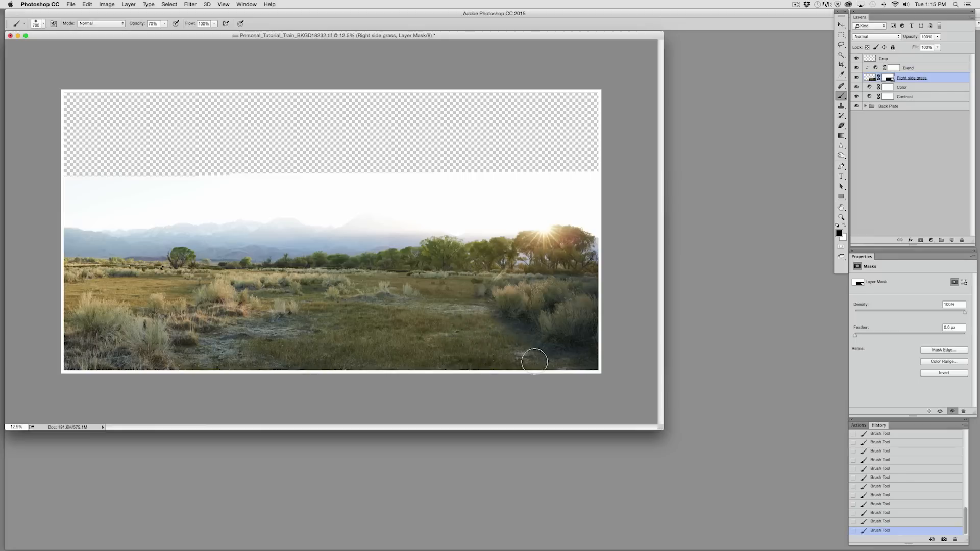
Paint black at 100% brush opacity along the upper-left part of the Right side grass mask with the red mask overlay shown.
key("2")
key("super+equal")
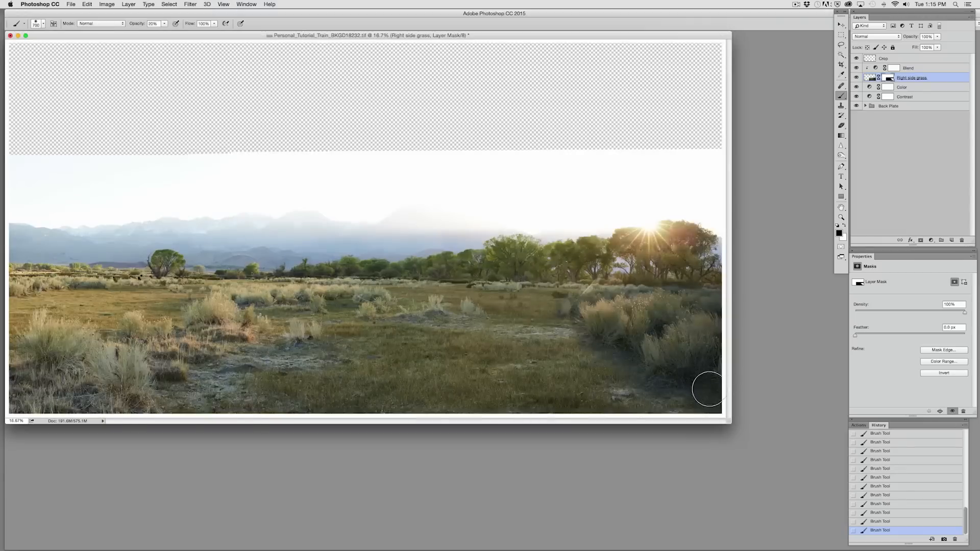
left_click_drag(729, 423, 778, 480)
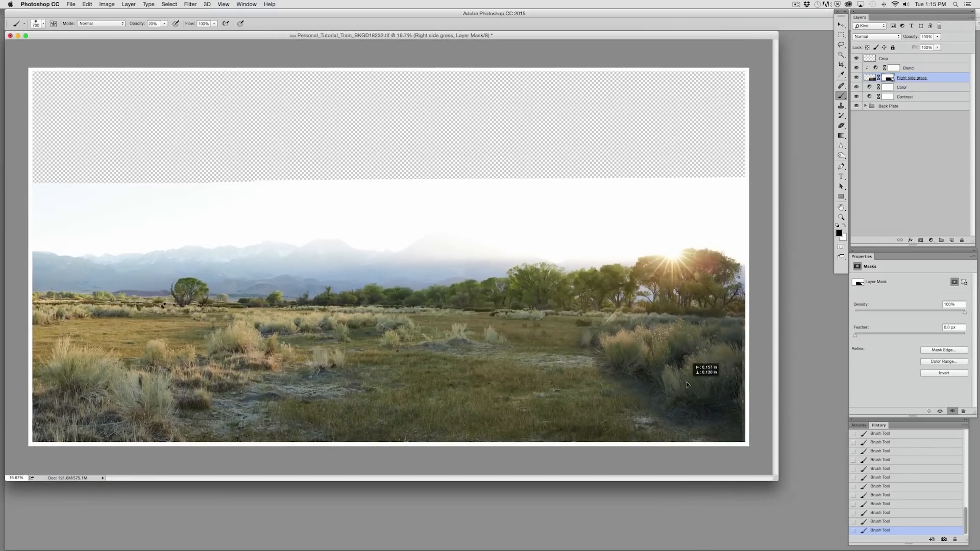
key("0")
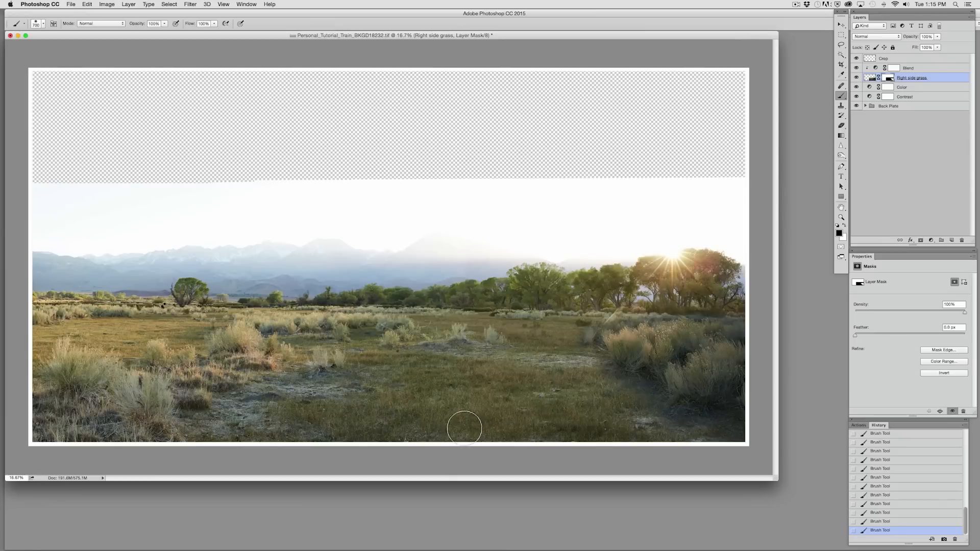
key("backslash")
mouse_move(391, 283)
left_mouse_down()
mouse_move(777, 270)
mouse_move(356, 281)
left_mouse_up()
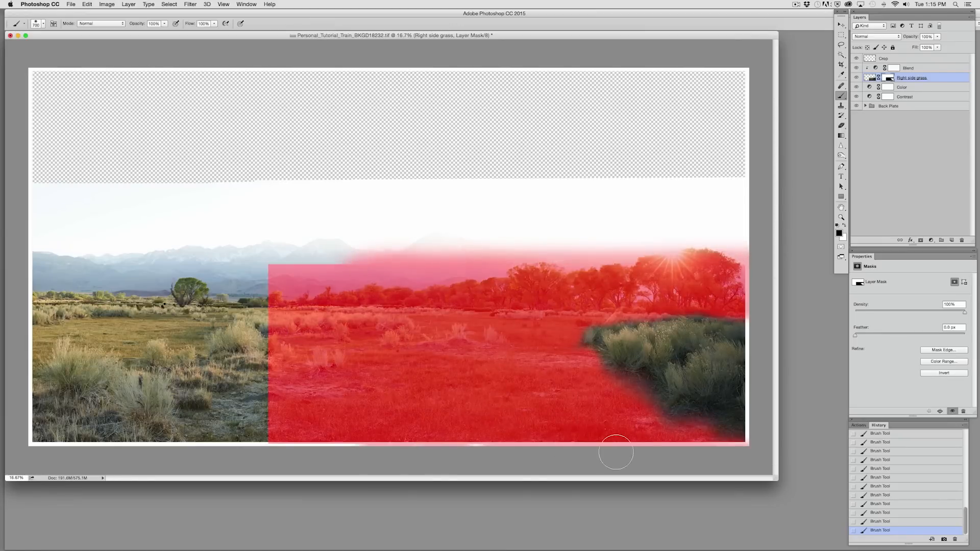
key("backslash")
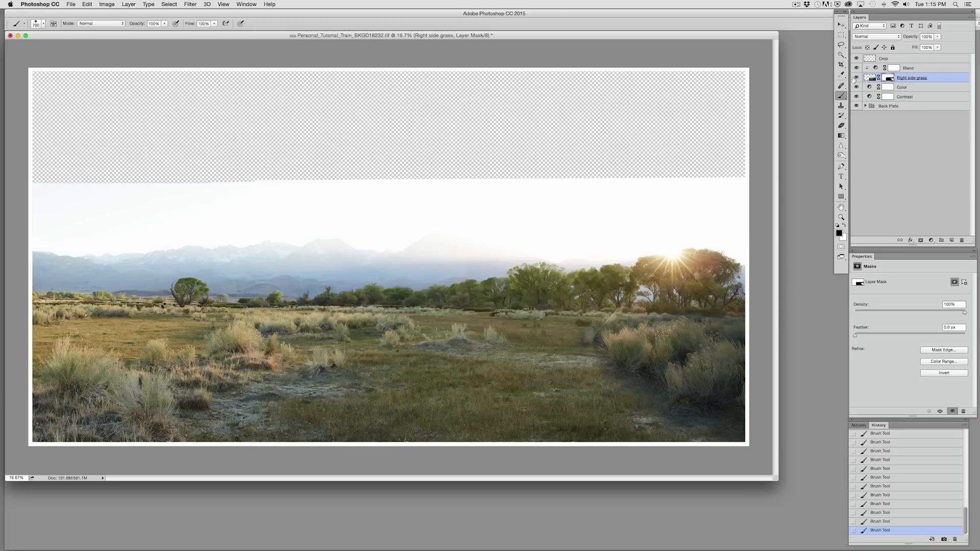
Temporarily disable the Right side grass layer mask to examine the full source photo, and restore the mask.
left_click(892, 67)
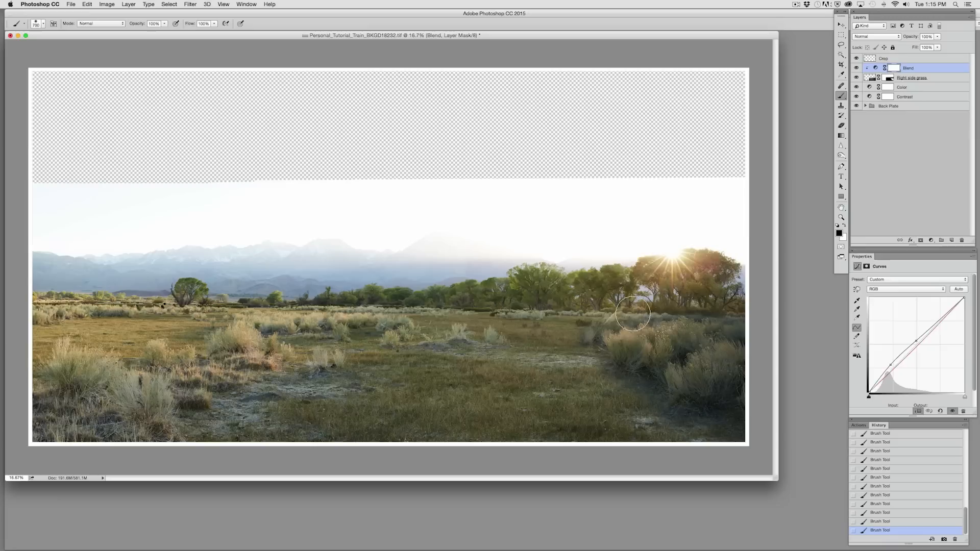
right_click(891, 80)
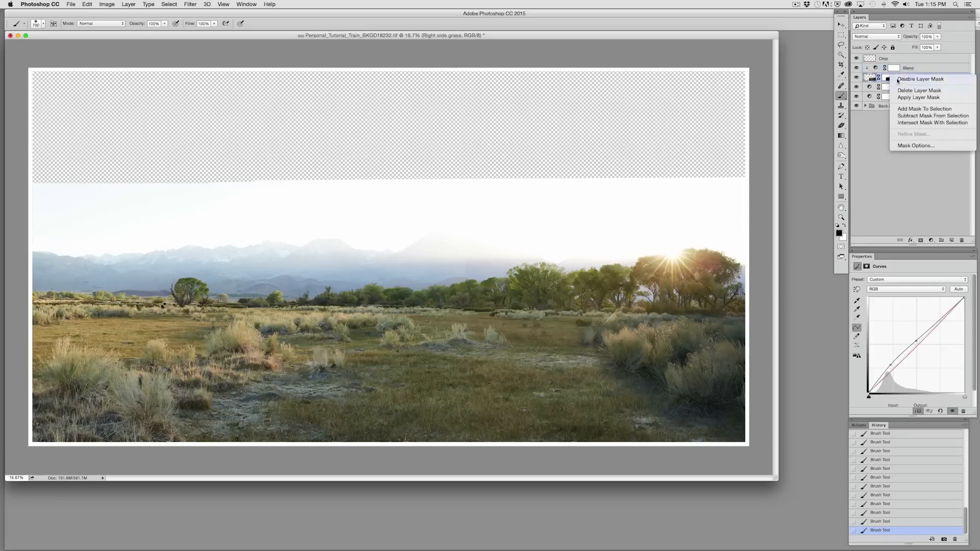
left_click(899, 79)
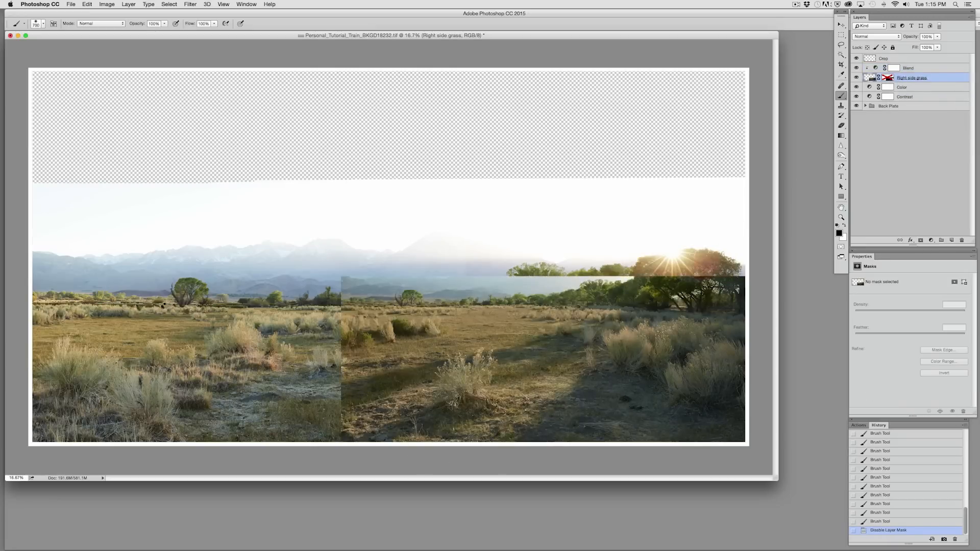
key("ctrl+z")
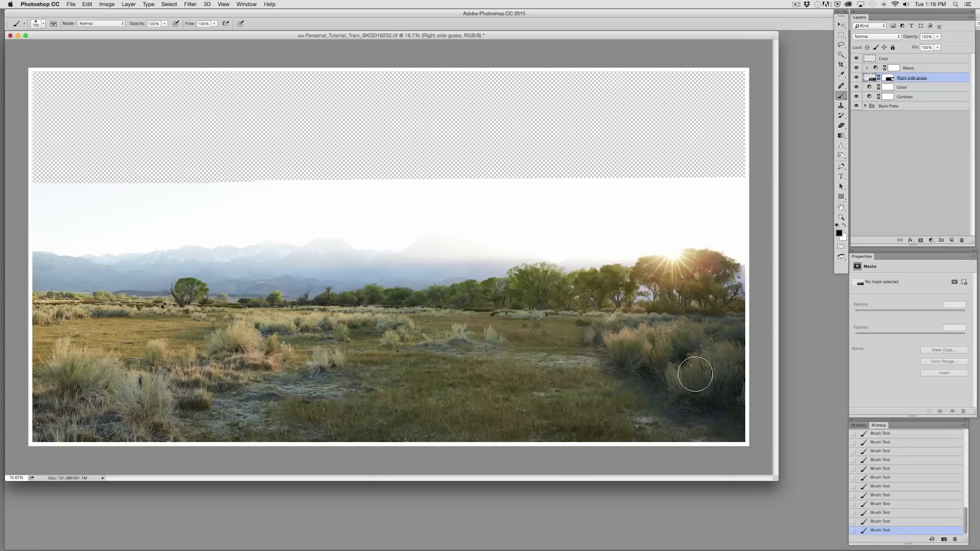
Try removing the midtone point from the Red channel of the Blend curve.
left_click(876, 69)
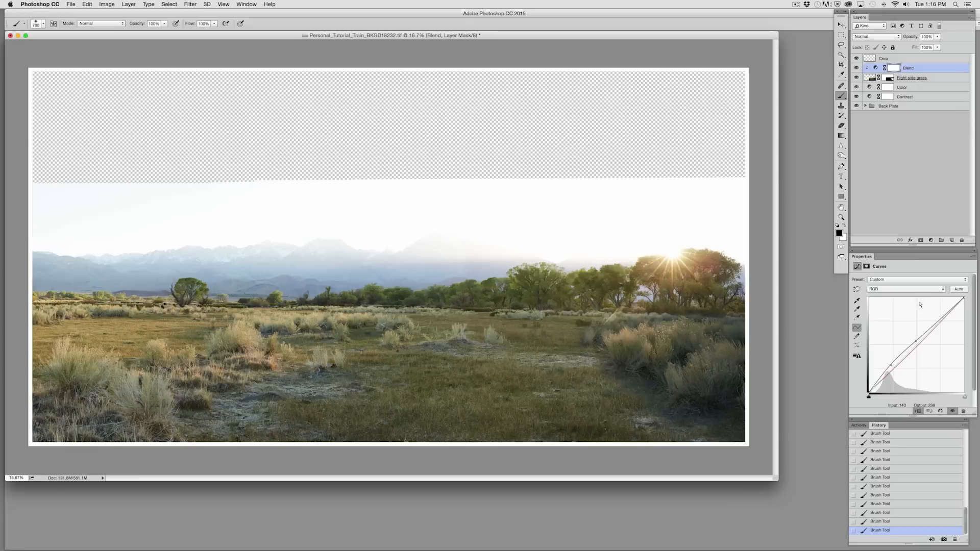
left_click(938, 289)
left_click(929, 296)
left_click_drag(917, 346, 797, 361)
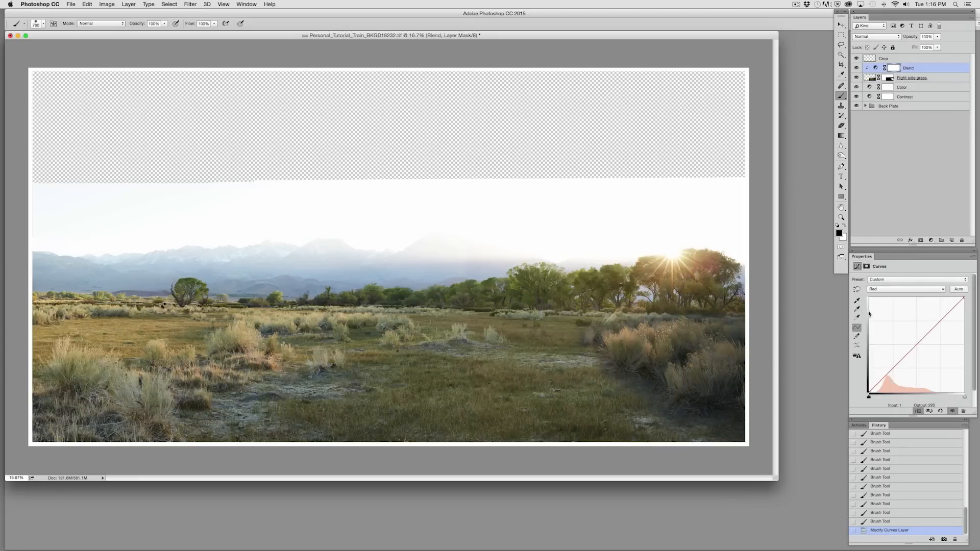
key("super+z")
key("super+z")
key("super+z")
Try midtone and shadow adjustments in the Green channel of the Blend curve.
left_click(875, 68)
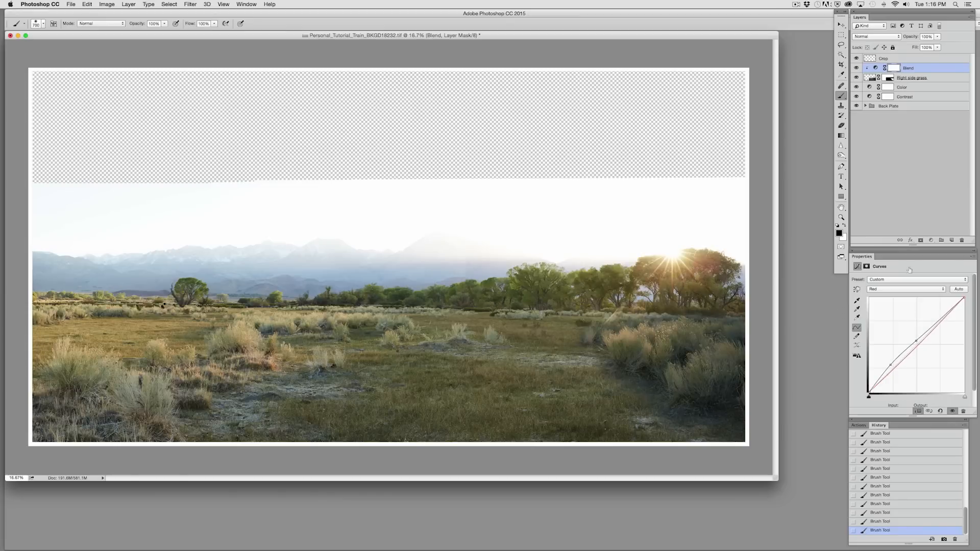
left_click(928, 289)
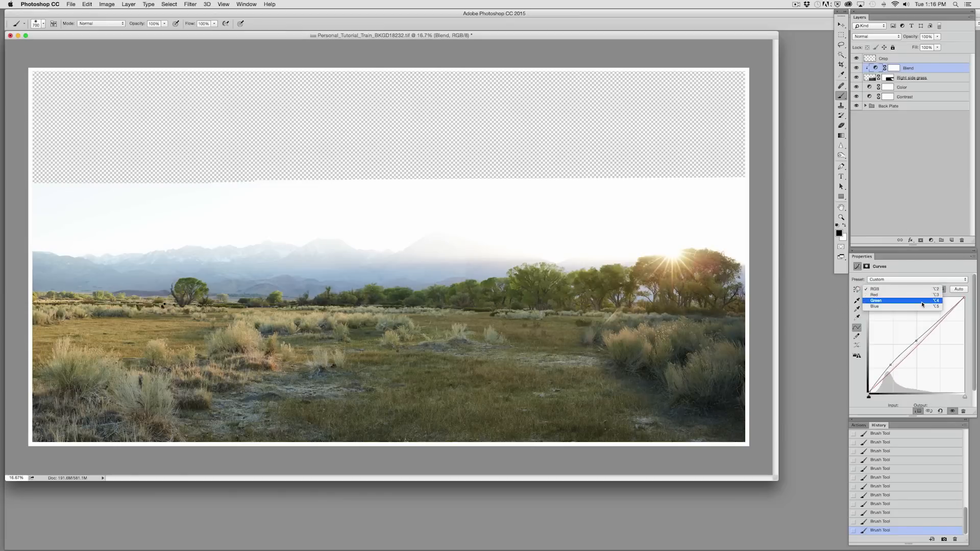
left_click(921, 304)
left_click_drag(916, 347, 917, 344)
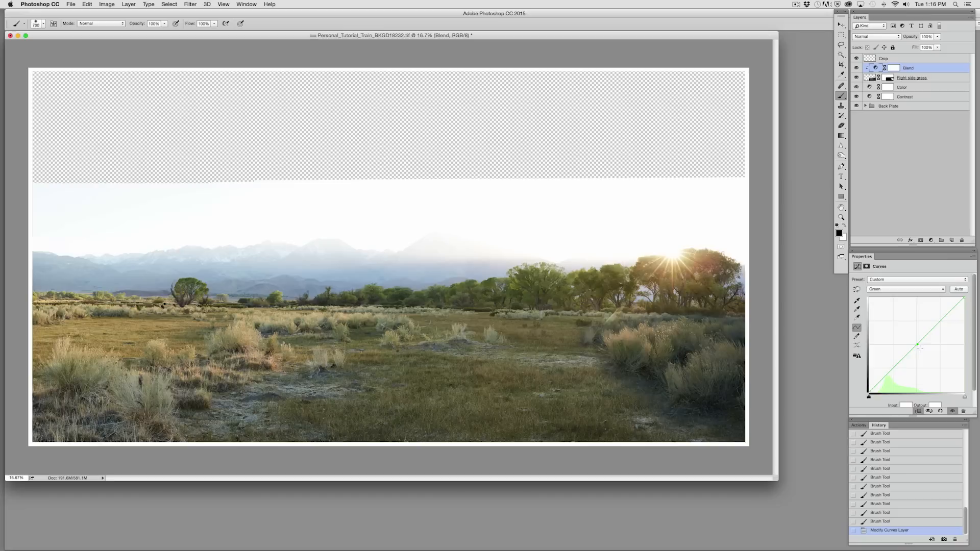
left_click(893, 369)
left_click_drag(893, 369, 816, 354)
Add a point in the deep shadows of the Blend curve's Red channel and fine-tune it.
left_click(939, 289)
left_click(904, 282)
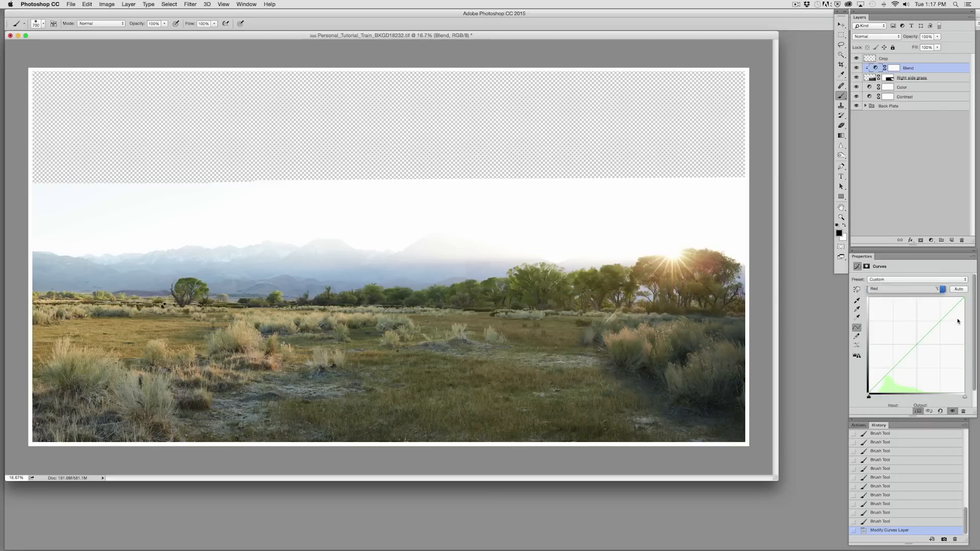
left_click(889, 370)
left_click(874, 385)
left_click_drag(890, 373, 800, 347)
left_click_drag(874, 385, 877, 385)
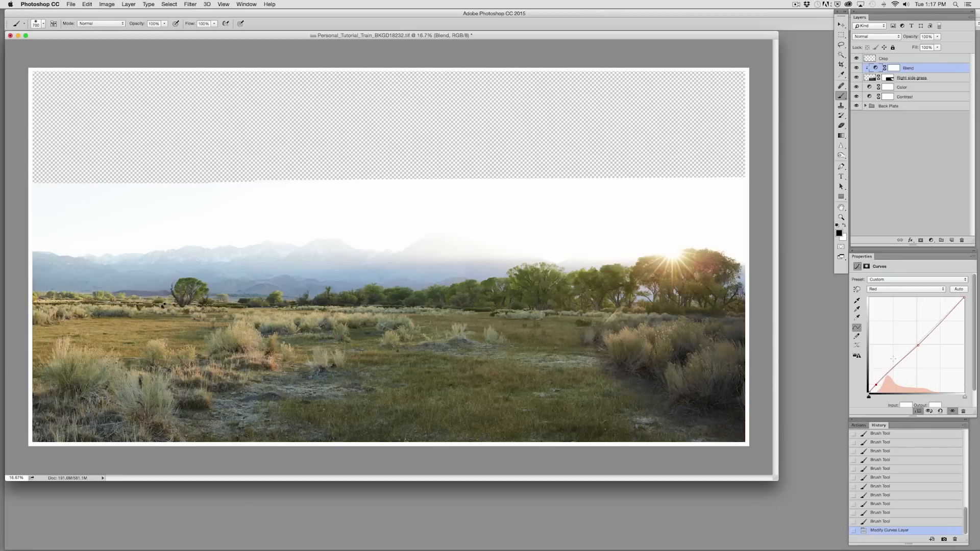
Move the black point of the Blend curve's Blue channel slightly inward to warm the shadows of the bushes.
left_click(938, 290)
left_click(928, 318)
left_click(924, 289)
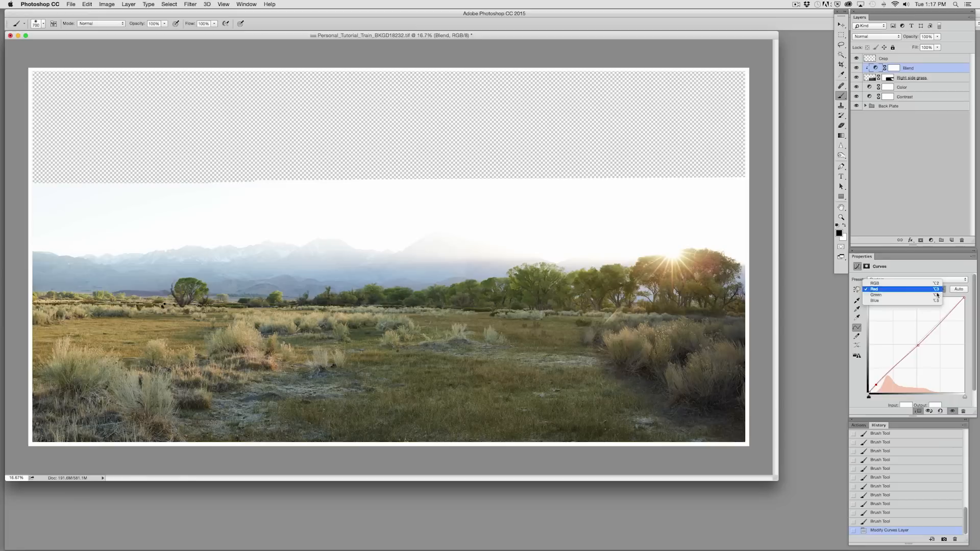
left_click(914, 307)
left_click_drag(869, 396, 871, 396)
mouse_move(871, 396)
left_mouse_down()
mouse_move(894, 396)
mouse_move(849, 356)
mouse_move(845, 390)
mouse_move(876, 395)
left_mouse_up()
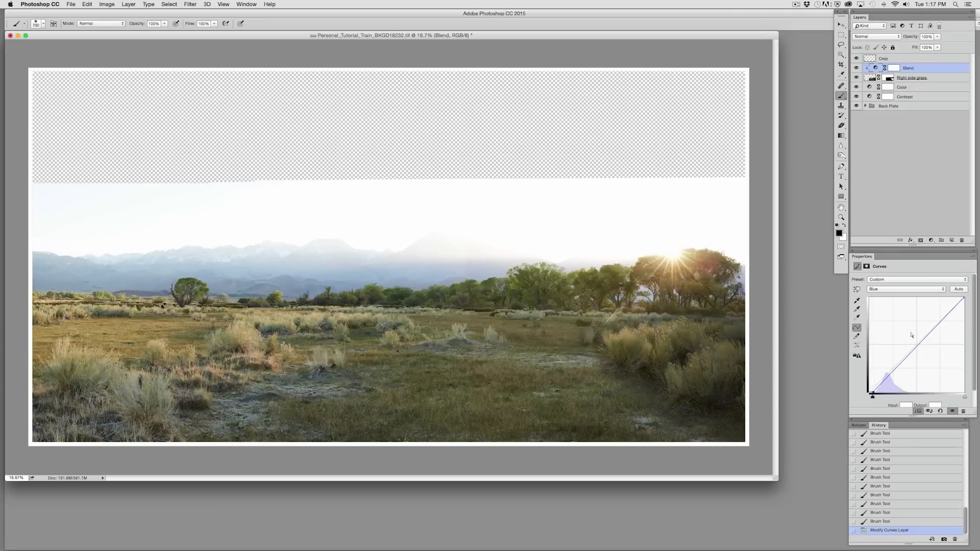
Fine-tune the shadow point of the Blend curve's composite RGB channel.
left_click(942, 289)
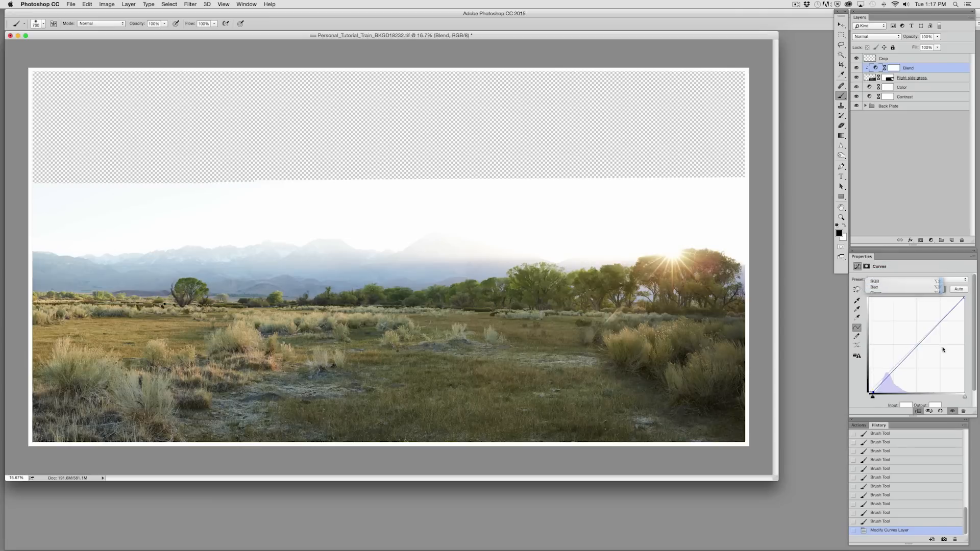
left_click(899, 270)
left_click(891, 365)
left_click_drag(881, 367, 880, 366)
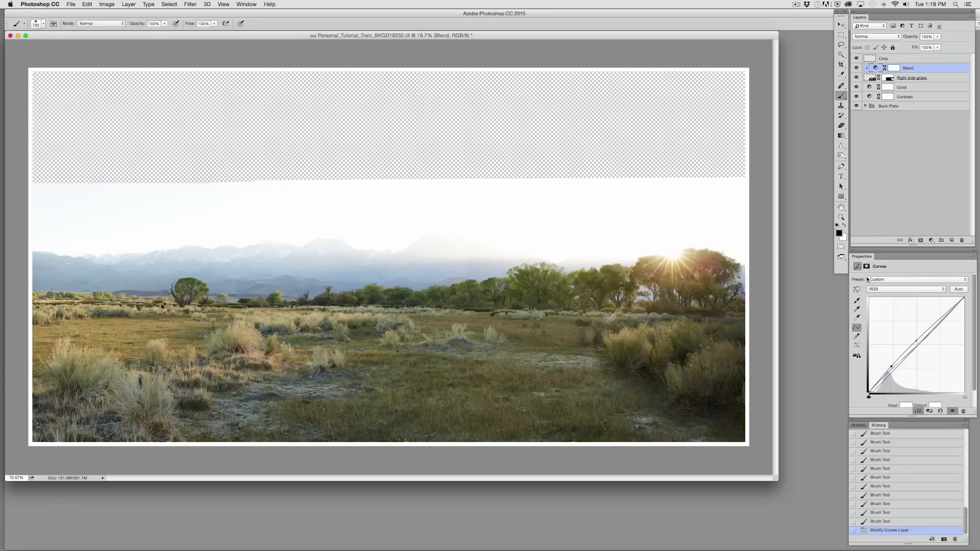
Compare the bushes at 50% zoom with the Right side grass layer hidden and shown.
key("super+plus")
key("super+plus")
key("super+plus")
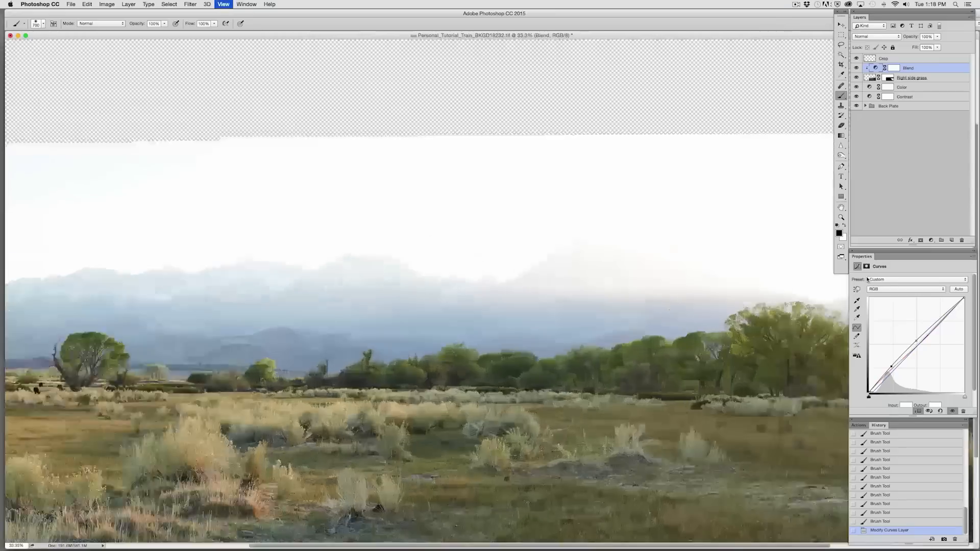
left_click_drag(671, 407, 507, 269)
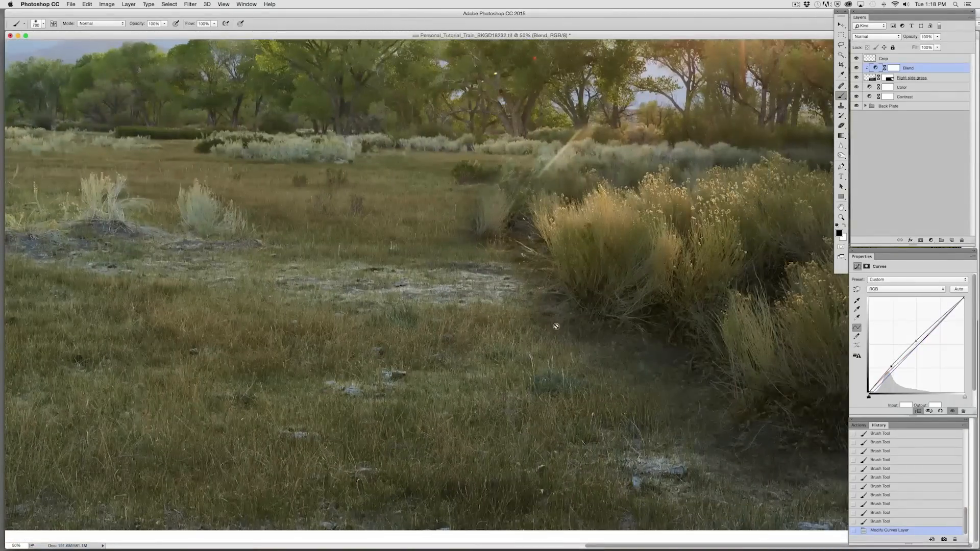
scroll(678, 200, "up", 3)
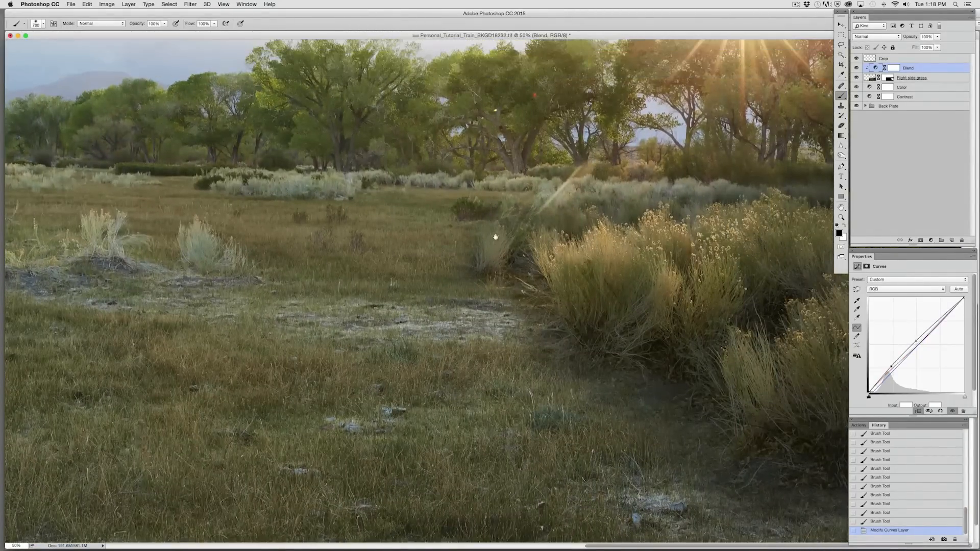
left_click(859, 77)
left_click(859, 78)
left_click(857, 78)
left_click(857, 79)
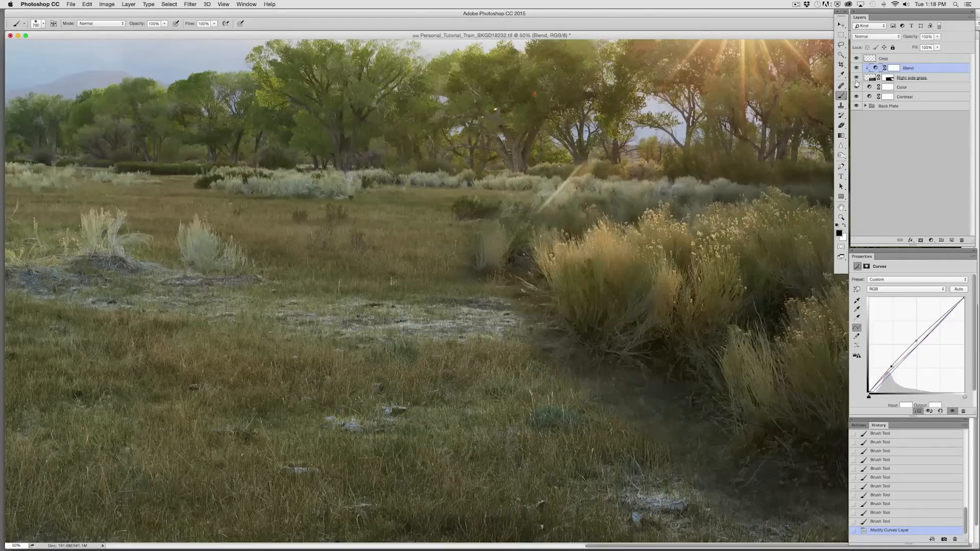
Paint black on the Right side grass mask with a smaller brush at 100% opacity above the bushes near the photo's right edge.
left_click(889, 77)
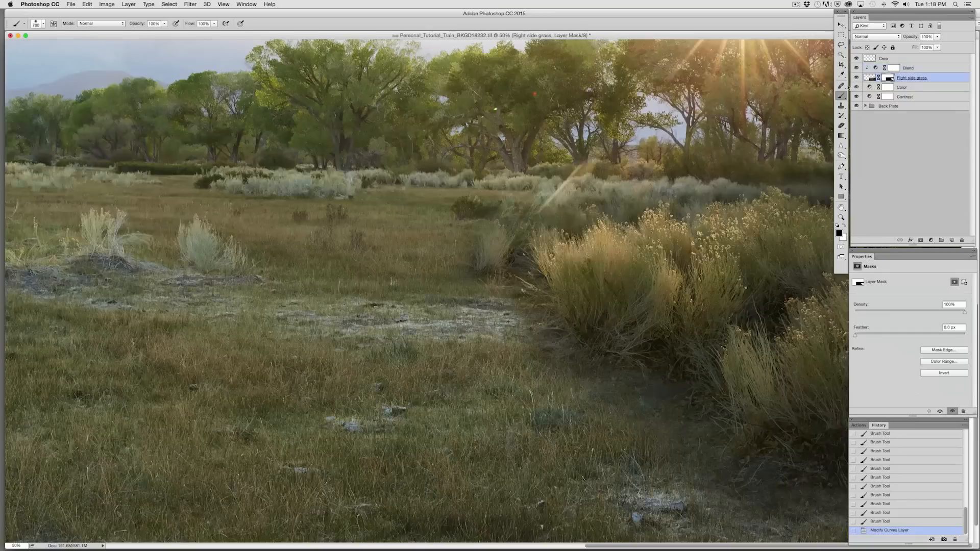
left_click_drag(690, 38, 517, 43)
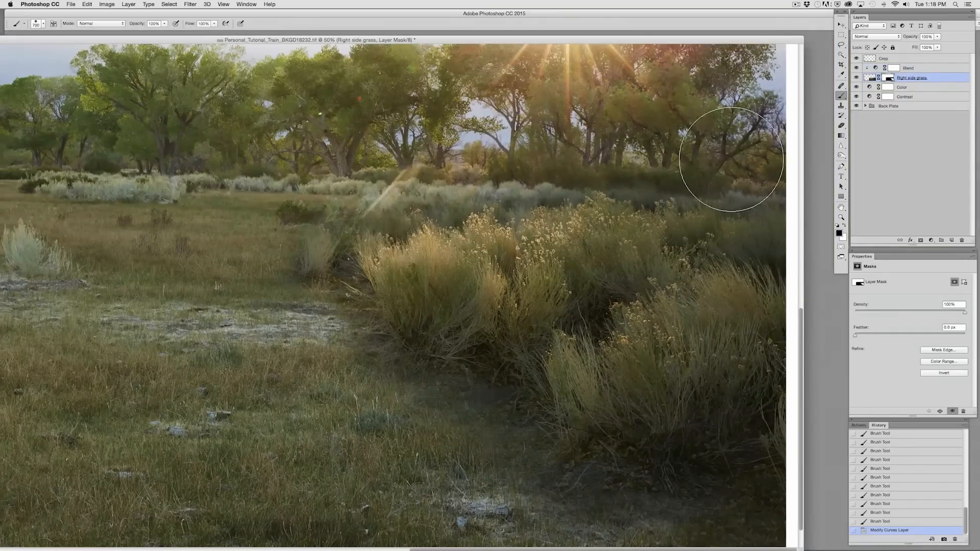
key("bracketleft")
key("bracketleft")
key("bracketleft")
key("bracketleft")
key("bracketleft")
key("bracketleft")
key("bracketleft")
key("bracketleft")
key("bracketleft")
key("bracketleft")
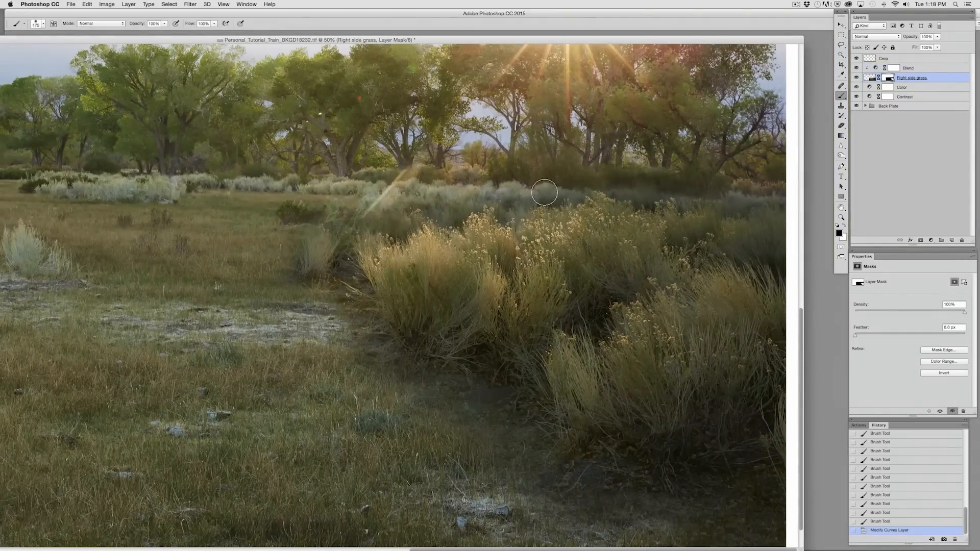
left_click_drag(717, 189, 739, 192)
mouse_move(739, 193)
left_mouse_down()
mouse_move(762, 210)
mouse_move(736, 204)
left_mouse_up()
Continue blending the mask along the upper edge of the bushes with black at 60% brush opacity.
key("6")
mouse_move(727, 184)
left_mouse_down()
mouse_move(725, 200)
mouse_move(699, 202)
left_mouse_up()
left_click_drag(676, 187, 669, 200)
left_click_drag(664, 190, 641, 198)
left_click_drag(634, 192, 655, 202)
left_click_drag(569, 187, 544, 198)
left_click(504, 209)
mouse_move(458, 205)
left_mouse_down()
mouse_move(436, 210)
mouse_move(461, 207)
left_mouse_up()
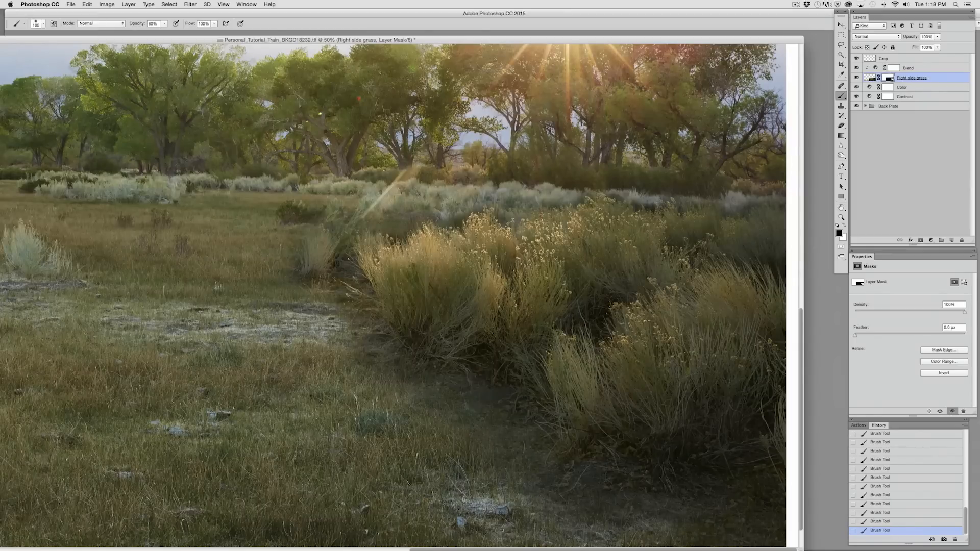
Restore the tops and inner areas of the bushes on the Right side grass mask with a 300 px Eraser, checking the mask overlay.
left_click(843, 126)
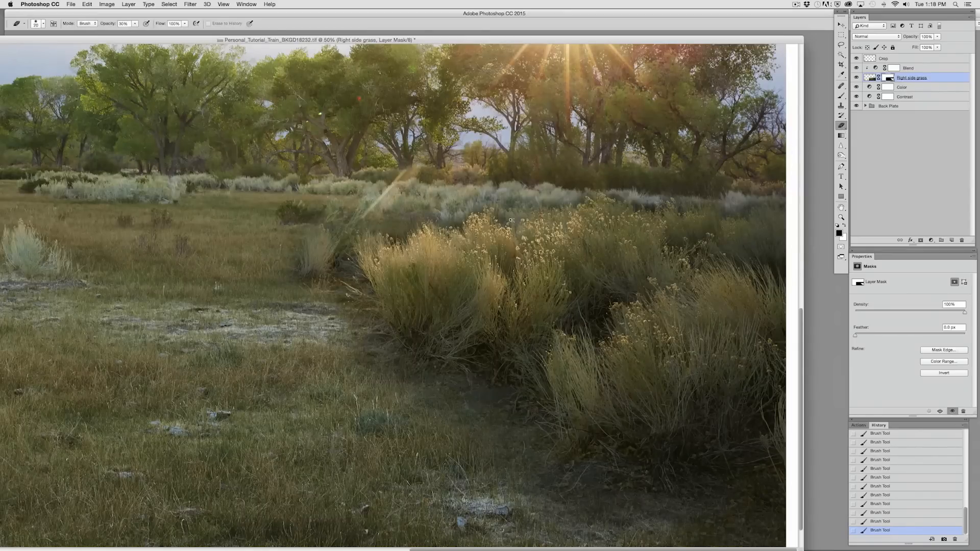
key("]")
key("]")
key("]")
key("]")
key("]")
key("]")
key("]")
key("]")
key("]")
key("]")
key("]")
key("]")
key("]")
key("]")
key("]")
left_click(467, 233)
left_click(485, 231)
left_click(528, 221)
left_click(551, 224)
left_click(561, 223)
left_click(580, 220)
left_click(603, 230)
left_click(628, 232)
left_click(646, 231)
left_click(693, 224)
left_click(744, 230)
left_click(705, 267)
left_click(604, 314)
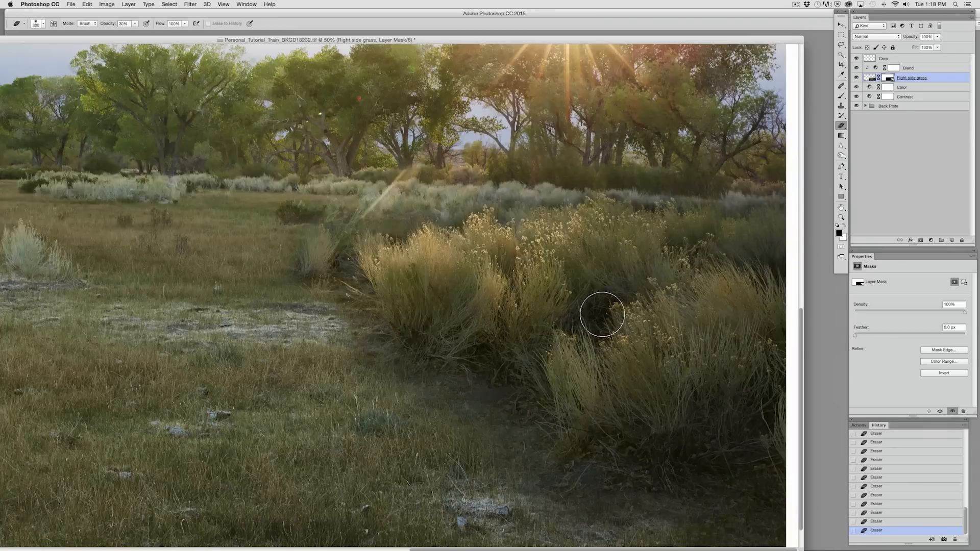
key("backslash")
key("backslash")
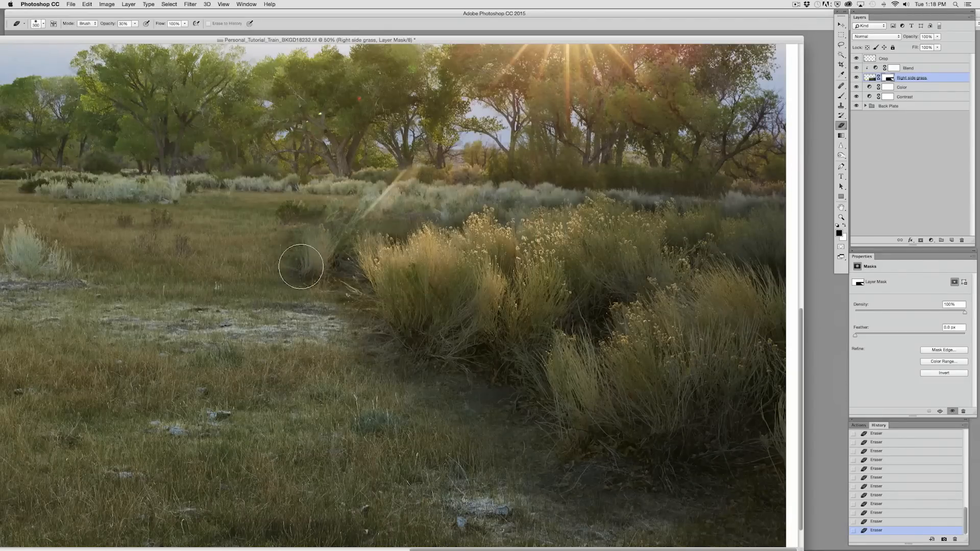
Erase the mask left of the bushes to reveal the source photo's ground and grass tuft, and inspect the mask overlay.
mouse_move(320, 289)
left_mouse_down()
mouse_move(337, 313)
mouse_move(422, 338)
left_mouse_up()
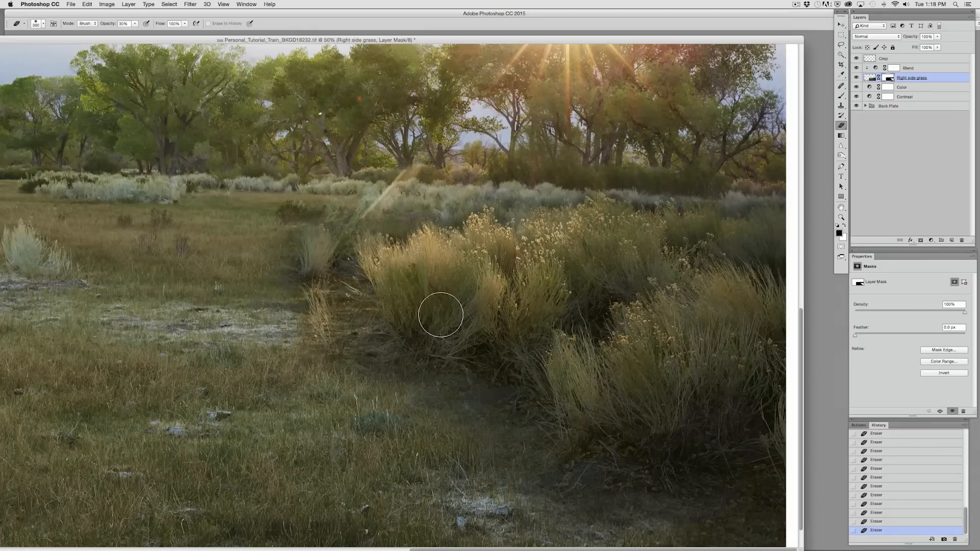
left_click(841, 105)
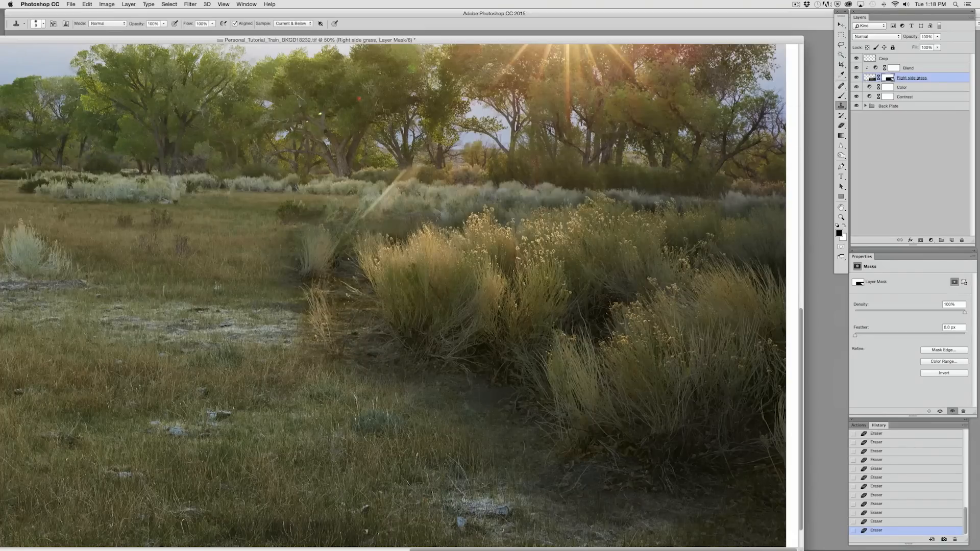
key("backslash")
key("backslash")
Brush black at 60% opacity on the mask to hide the grass tuft and ground left of the bushes.
left_click(841, 96)
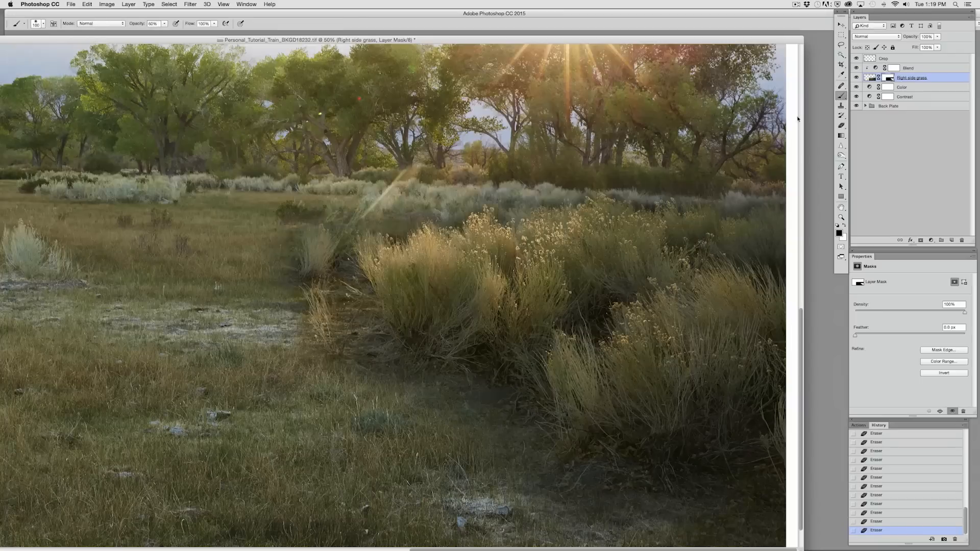
mouse_move(317, 326)
left_mouse_down()
mouse_move(357, 329)
mouse_move(284, 333)
mouse_move(368, 320)
mouse_move(304, 292)
mouse_move(343, 291)
mouse_move(296, 288)
left_mouse_up()
mouse_move(297, 289)
left_mouse_down()
mouse_move(342, 288)
mouse_move(312, 290)
mouse_move(348, 317)
mouse_move(288, 345)
mouse_move(345, 357)
mouse_move(360, 349)
mouse_move(286, 351)
left_mouse_up()
left_click_drag(371, 326, 322, 333)
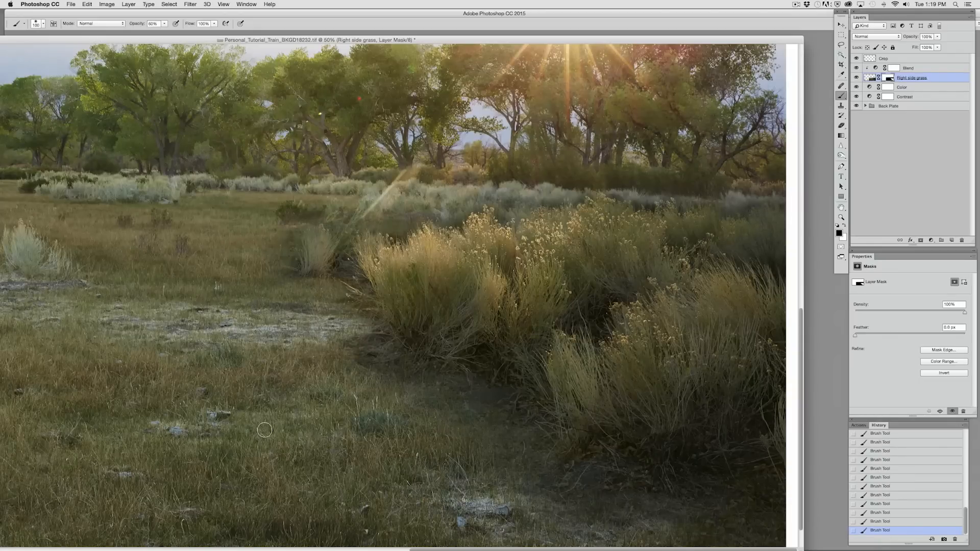
Erase the Right side grass mask with a 300 px Eraser along the ground directly below the bushes to reveal the source photo's ground.
scroll(416, 348, "down", 3)
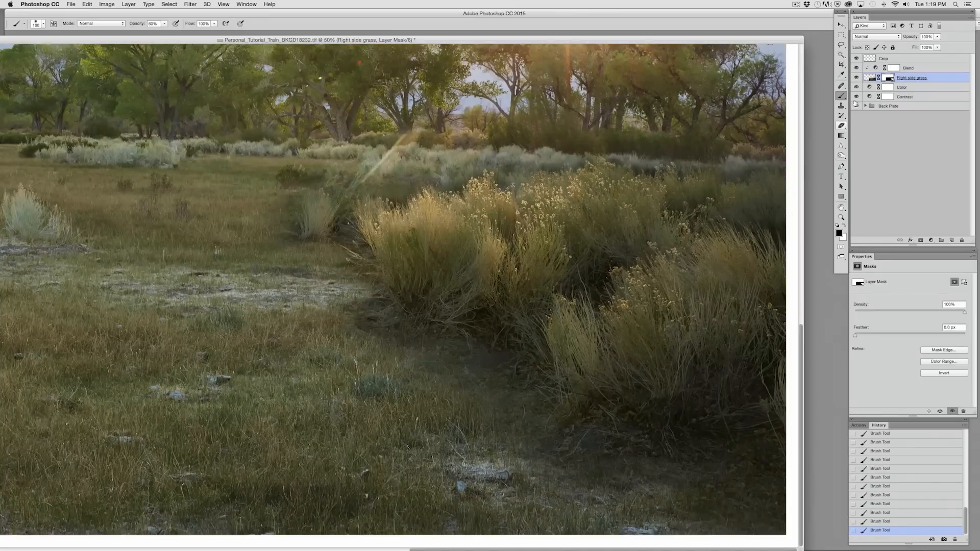
left_click(841, 126)
left_click_drag(385, 343, 440, 347)
left_click_drag(355, 338, 532, 350)
left_click_drag(452, 364, 527, 409)
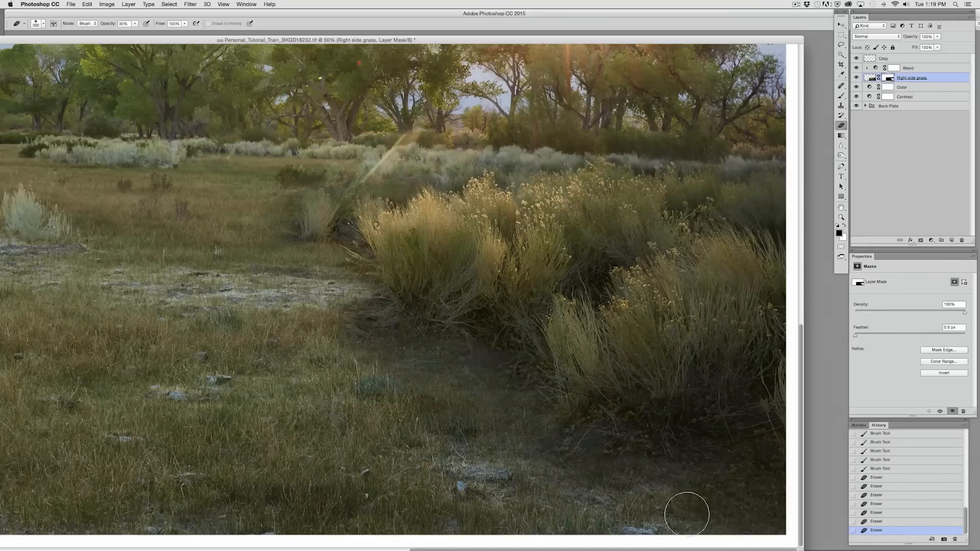
Erase the mask across the lower-right foreground to cover the pale ground patches with the source photo's darker ground.
left_click_drag(480, 467, 753, 503)
left_click_drag(645, 502, 766, 516)
left_click_drag(669, 511, 707, 465)
left_click_drag(634, 508, 797, 521)
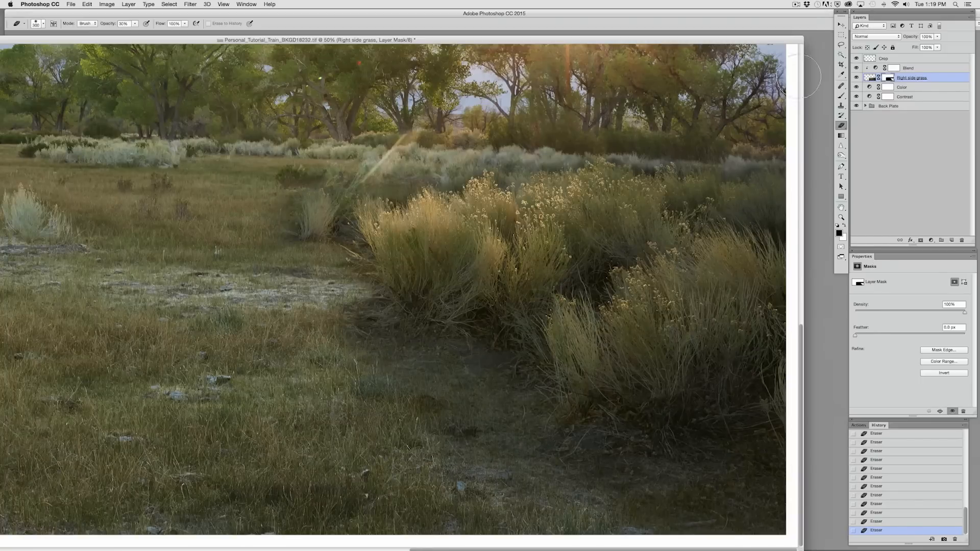
Brush black at 20% opacity on the mask to soften the transition between the pale ground and the bushes' left base.
left_click(841, 95)
left_click(366, 339)
left_click(361, 343)
left_click(342, 325)
left_click(350, 322)
left_click(358, 305)
left_click(350, 330)
left_click(364, 320)
left_click(364, 333)
left_click(361, 336)
left_click(339, 321)
left_click(356, 290)
left_click(353, 305)
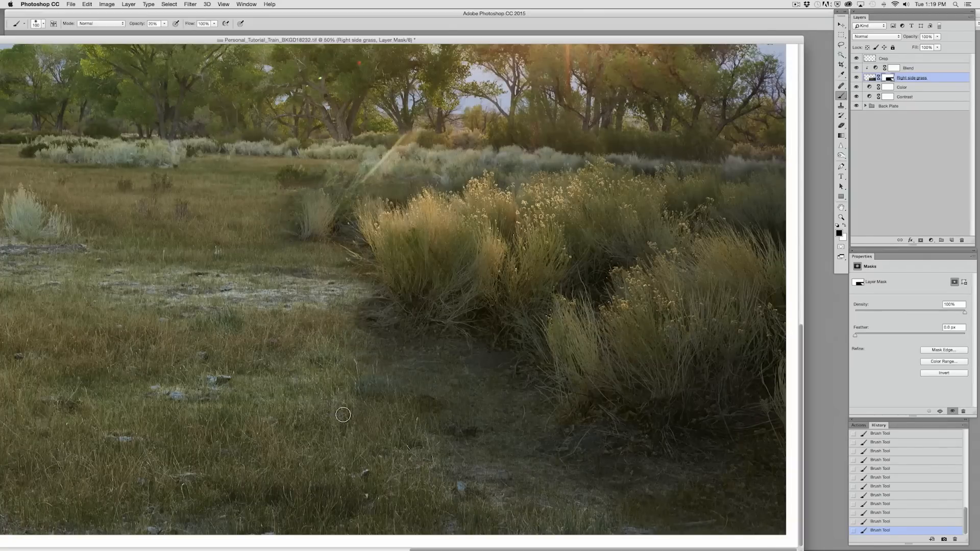
Erase the mask around the dry branches and shaded ground at the left bush's base, working at 200% magnification.
key("super+plus")
key("super+plus")
key("super+plus")
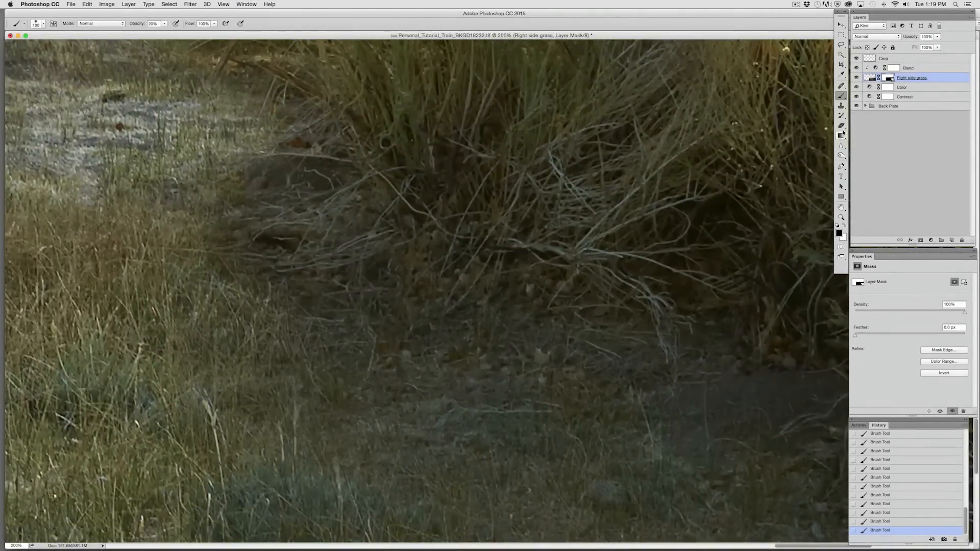
left_click(842, 125)
left_click(258, 221)
left_click(275, 251)
left_click(289, 258)
left_click(408, 307)
mouse_move(458, 293)
left_mouse_down()
mouse_move(408, 193)
mouse_move(404, 162)
left_mouse_up()
left_click_drag(442, 249, 710, 334)
left_click_drag(455, 229, 513, 241)
Continue erasing the mask over the shaded ground beneath the bushes, down toward the image's lower edge.
left_click_drag(531, 251, 279, 190)
left_click(660, 359)
left_click_drag(636, 287, 353, 63)
left_click(597, 369)
left_click(543, 175)
mouse_move(483, 250)
left_mouse_down()
mouse_move(429, 175)
mouse_move(275, 59)
left_mouse_up()
left_click(548, 232)
left_click(634, 402)
left_click(768, 218)
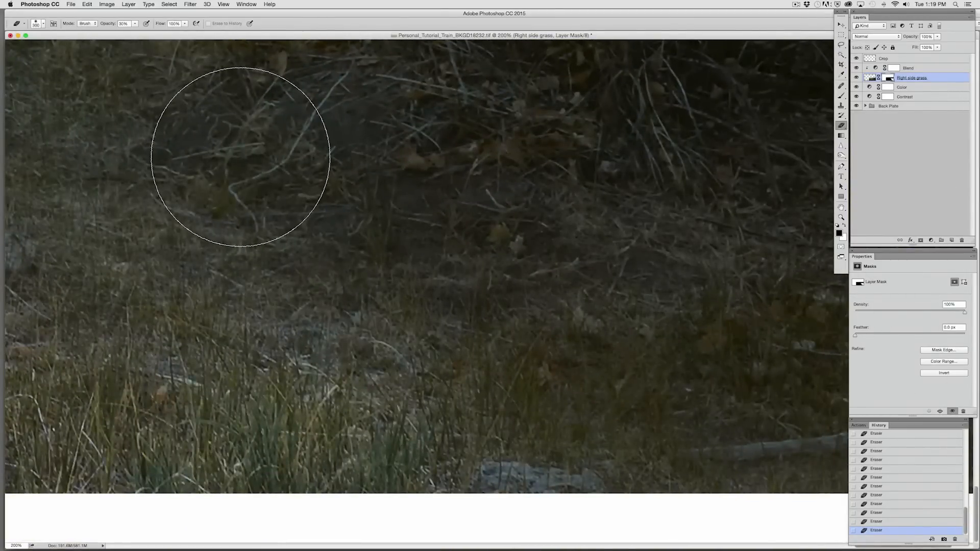
Nudge the Blend and Right side grass layers left together, and rotate them about -0.6° with Free Transform.
key("super+0")
key("super+minus")
key("super+minus")
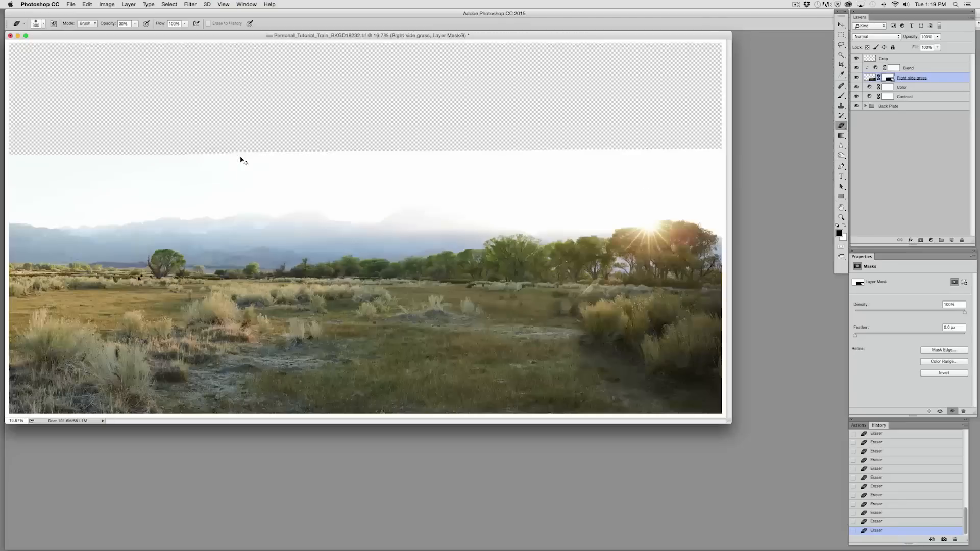
left_click_drag(548, 324, 572, 335)
left_click_drag(539, 394, 820, 507)
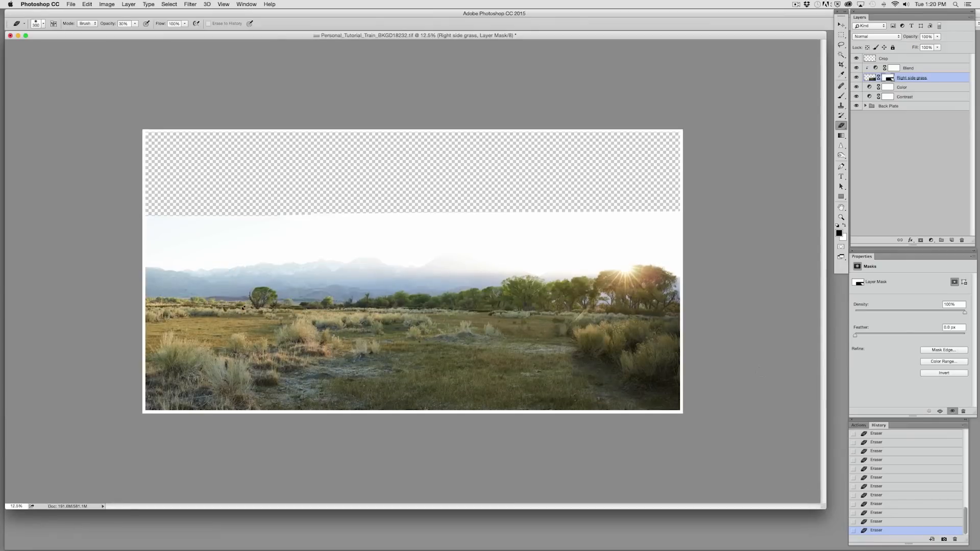
left_click(895, 68, "shift")
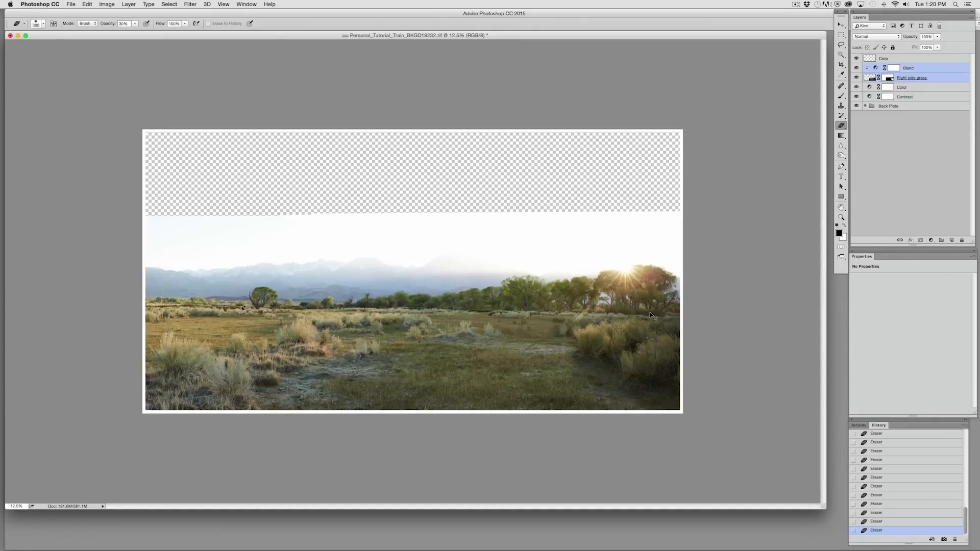
key("super+Left")
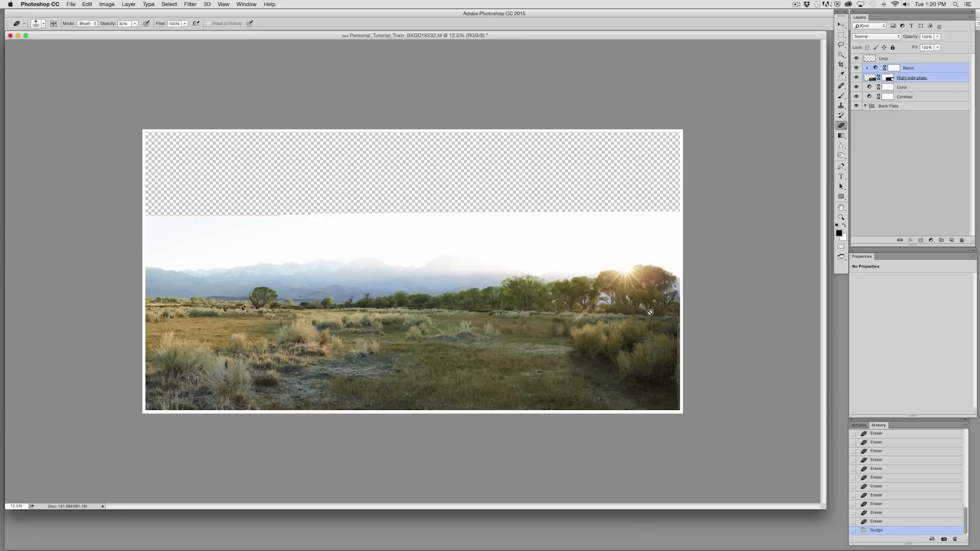
key("super+t")
left_click_drag(346, 305, 345, 306)
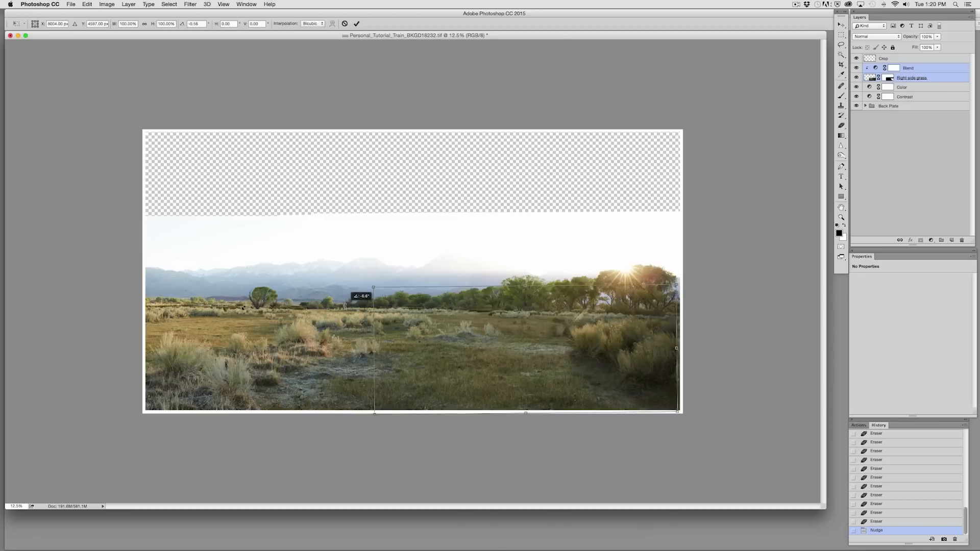
Apply the rotation of about -0.6° to the Blend and Right side grass layers and activate the Eraser.
key("super+z")
key("super+z")
key("super+z")
key("super+z")
key("Return")
key("e")
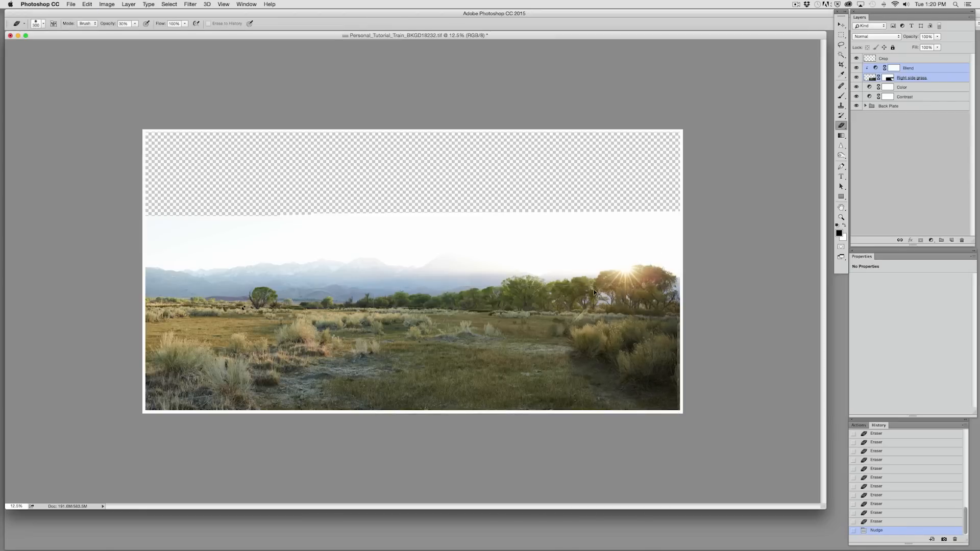
Free-transform the Crop layer, pulling its right edge slightly inward to about 98.7% width.
left_click(886, 59)
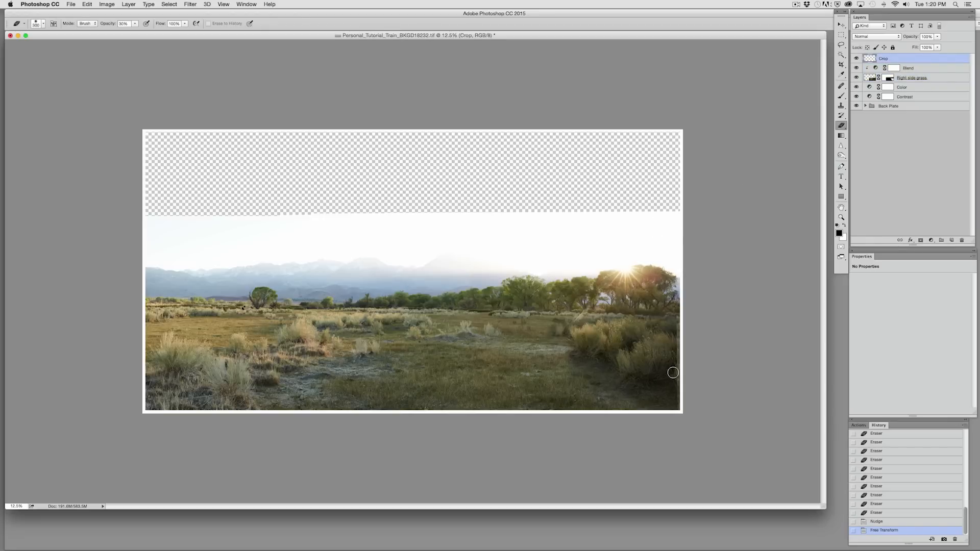
key("super+t")
left_click_drag(684, 272, 677, 273)
key("e")
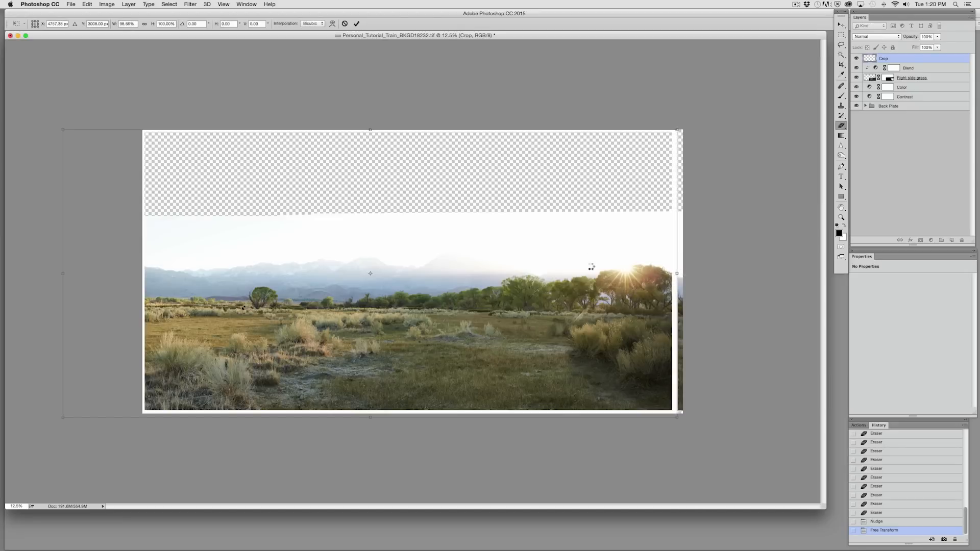
Nudge the Right side grass layer slightly to the right and compare before and after.
left_click(901, 76)
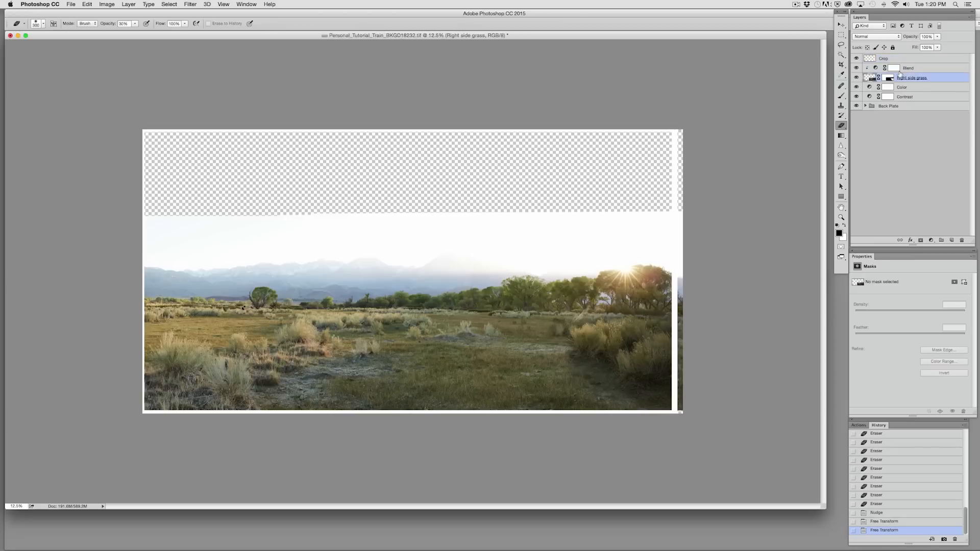
key("super+Right")
key("super+z")
key("super+z")
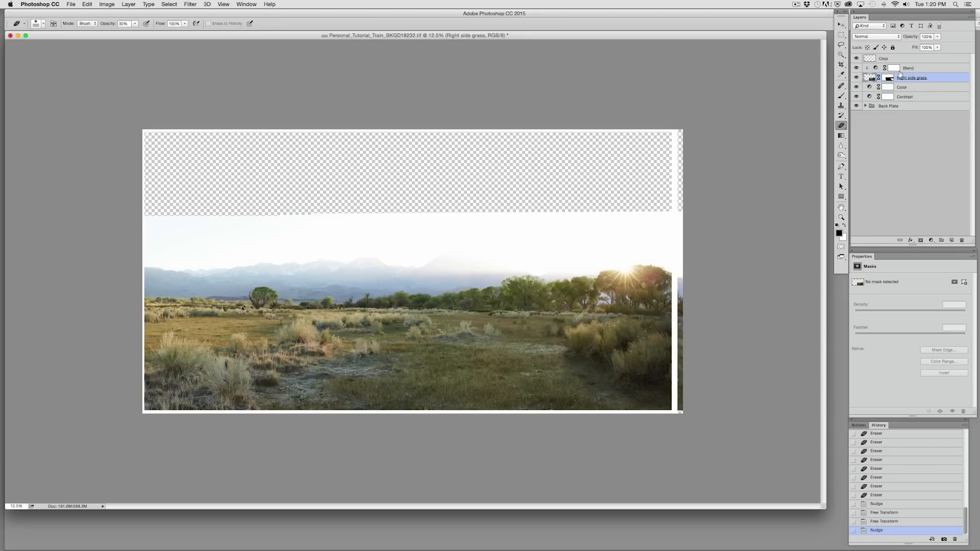
Fine-tune the Red channel of the Blend curves layer by nudging its shadow and midtone points slightly.
left_click(876, 69)
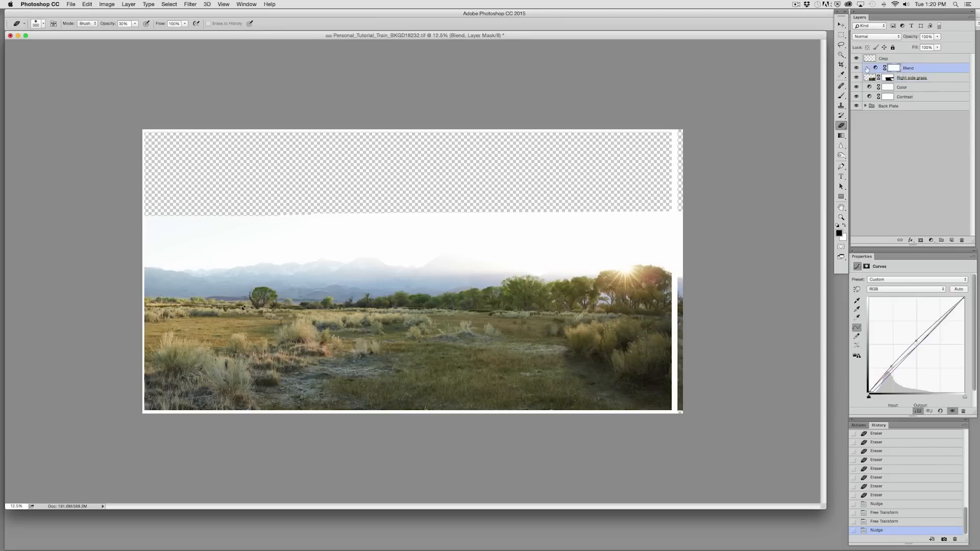
left_click(935, 289)
left_click(934, 298)
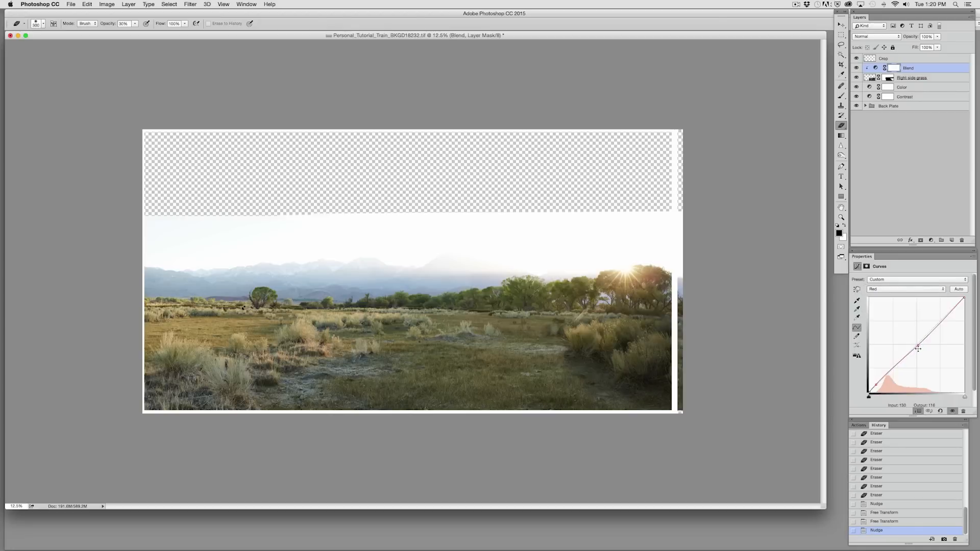
left_click_drag(878, 384, 809, 362)
key("super+z")
key("Right")
key("Right")
key("Up")
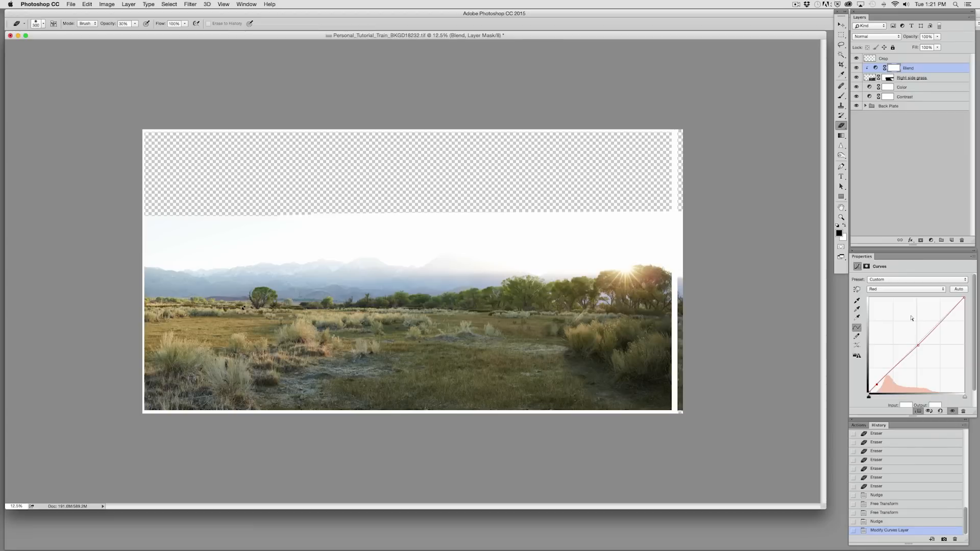
key("Right")
key("Down")
key("Right")
Raise the midpoint of the Blend layer's RGB curve slightly to brighten the right side grass, comparing before and after.
left_click(915, 289)
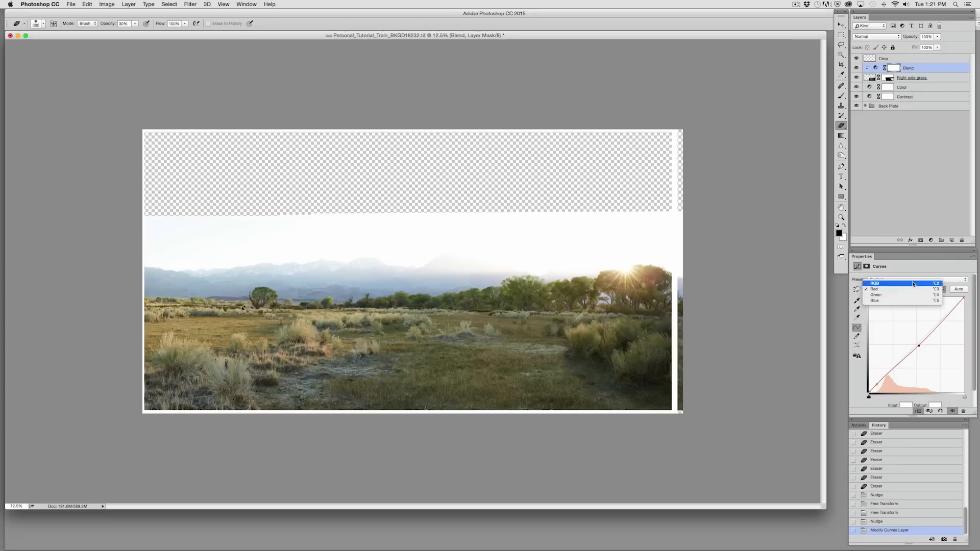
left_click(915, 284)
left_click_drag(918, 343, 917, 338)
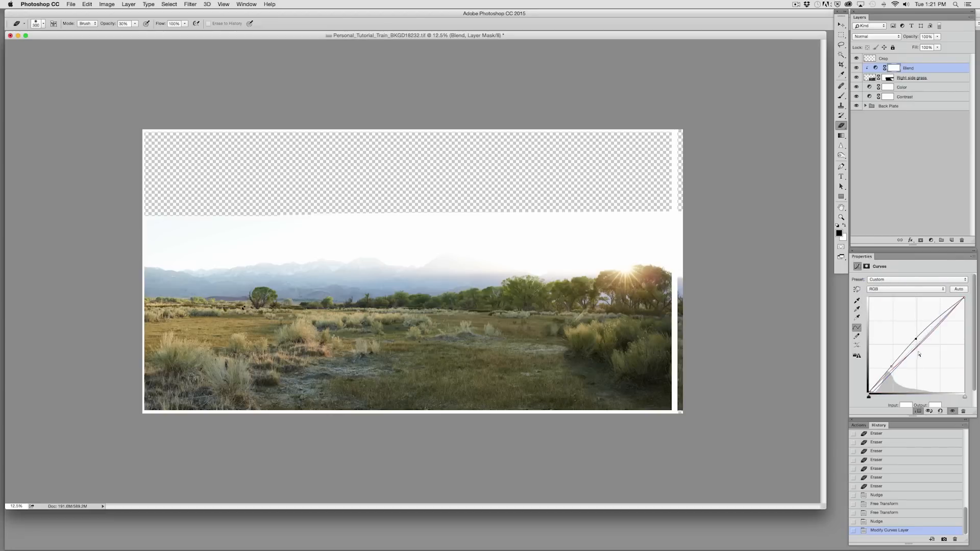
key("super+z")
key("super+z")
Crop the canvas to trim the thin strip outside the white frame's right edge.
key("c")
left_click_drag(683, 273, 679, 272)
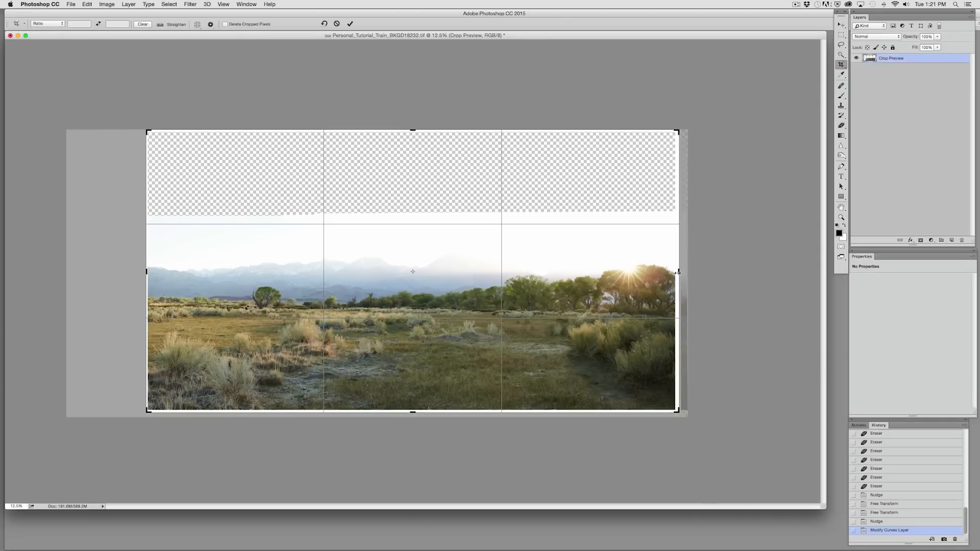
key("Return")
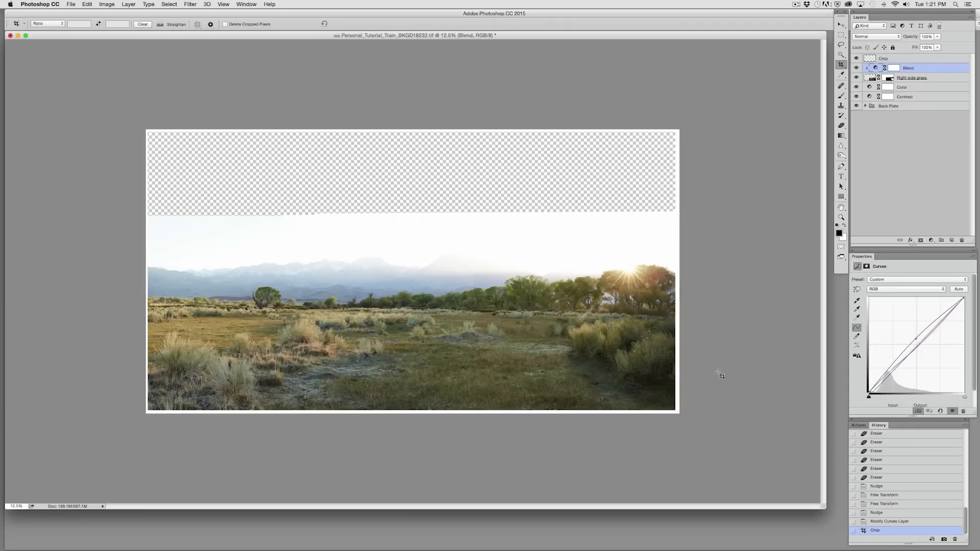
Paint a Quick Mask over the bottom-left corner of the grass with a very large soft brush.
left_click(841, 96)
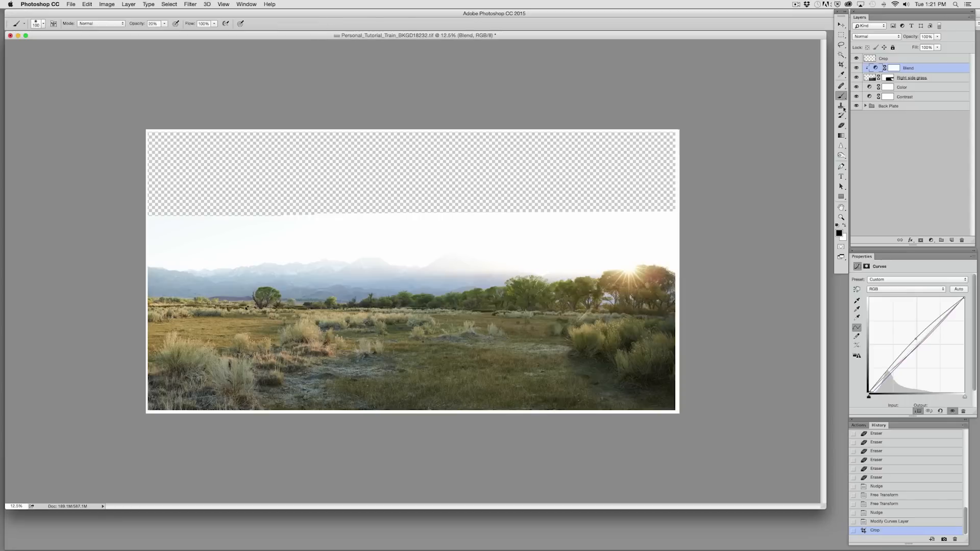
left_click(841, 246)
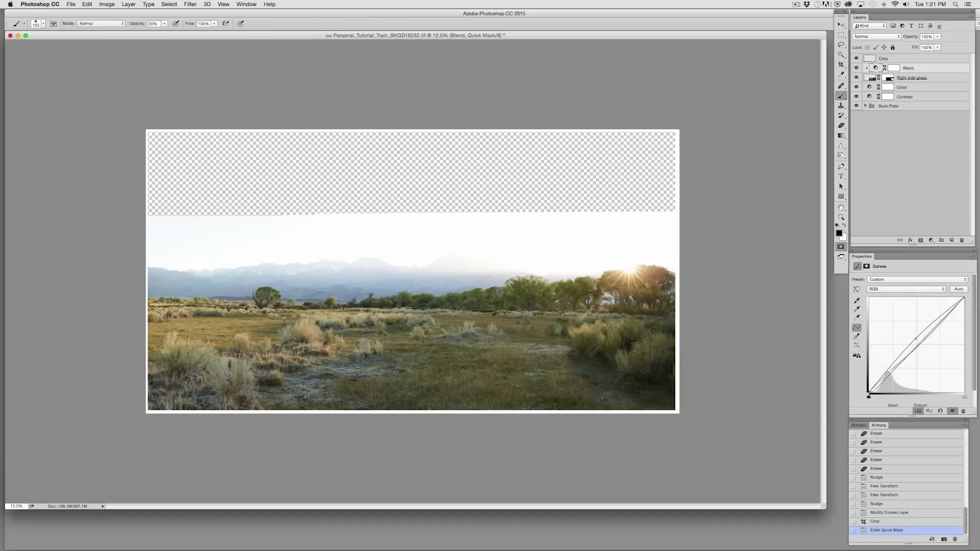
key("bracketright")
key("bracketright")
key("bracketright")
key("bracketright")
key("bracketright")
key("bracketright")
key("bracketright")
key("bracketright")
key("bracketright")
key("bracketright")
key("bracketright")
mouse_move(190, 424)
left_mouse_down()
mouse_move(145, 405)
mouse_move(147, 393)
mouse_move(156, 419)
left_mouse_up()
left_click(163, 435)
left_click(189, 424)
left_click(159, 403)
left_click(150, 375)
left_click(168, 403)
left_click(208, 412)
left_click(220, 421)
left_click(229, 429)
left_click(183, 426)
left_click(141, 413)
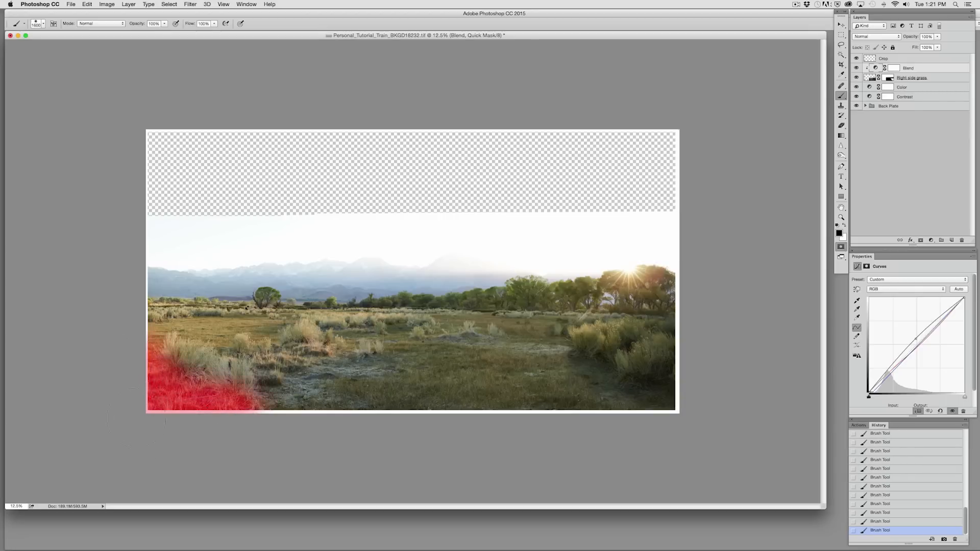
left_click(230, 440)
left_click(239, 443)
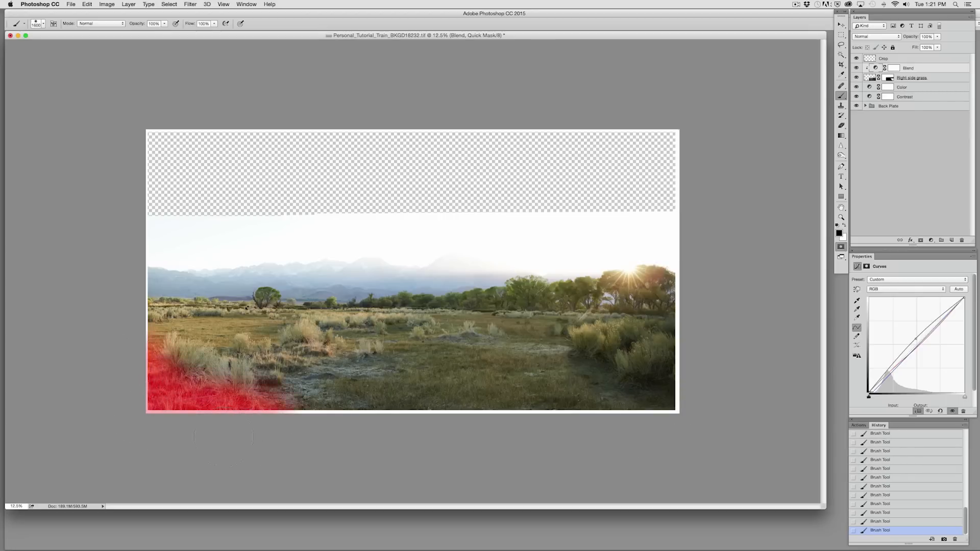
Select the masked bottom-left corner and add a Curves adjustment above the Color layer, lowering its midpoint slightly to darken that corner.
left_click(841, 246)
key("super+shift+i")
left_click(931, 240)
left_click(937, 281)
left_click(907, 87)
left_click(931, 240)
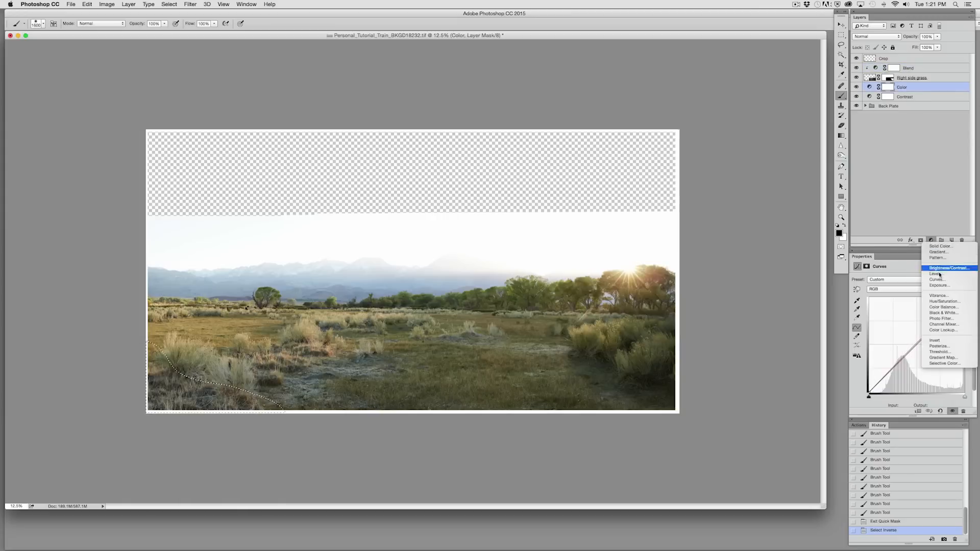
left_click(937, 279)
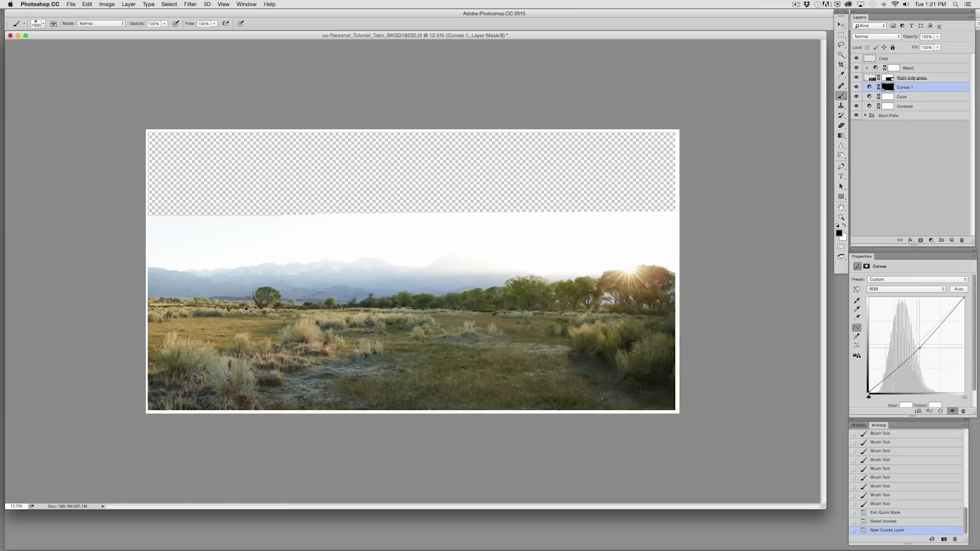
left_click_drag(919, 348, 917, 350)
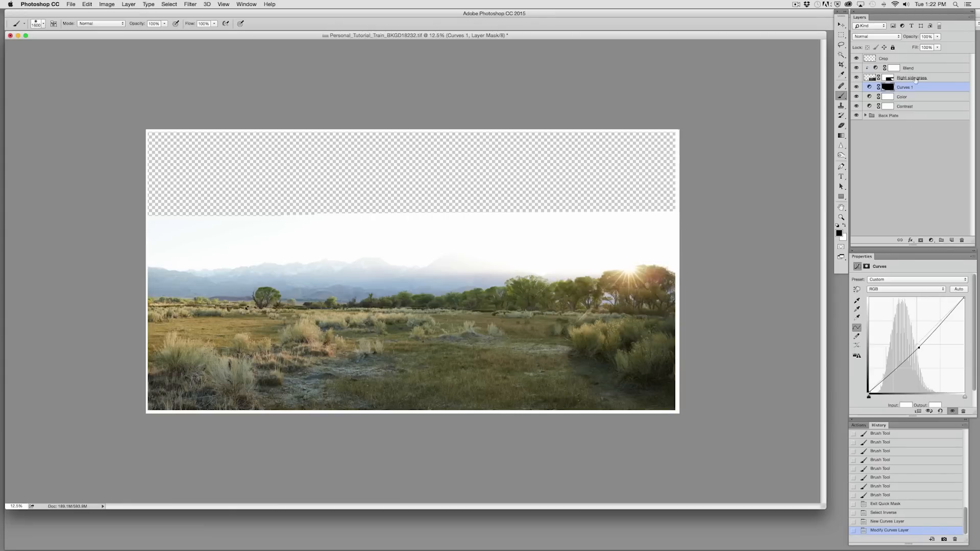
Rename the new Curves layer as "Bottom left density".
left_click(906, 106)
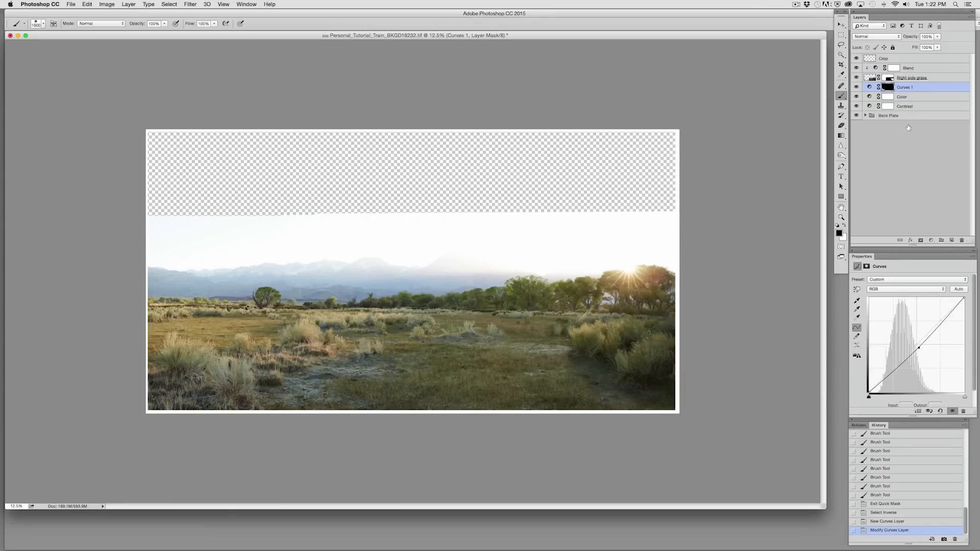
double_click(912, 87)
type("Bottom left density")
key("Return")
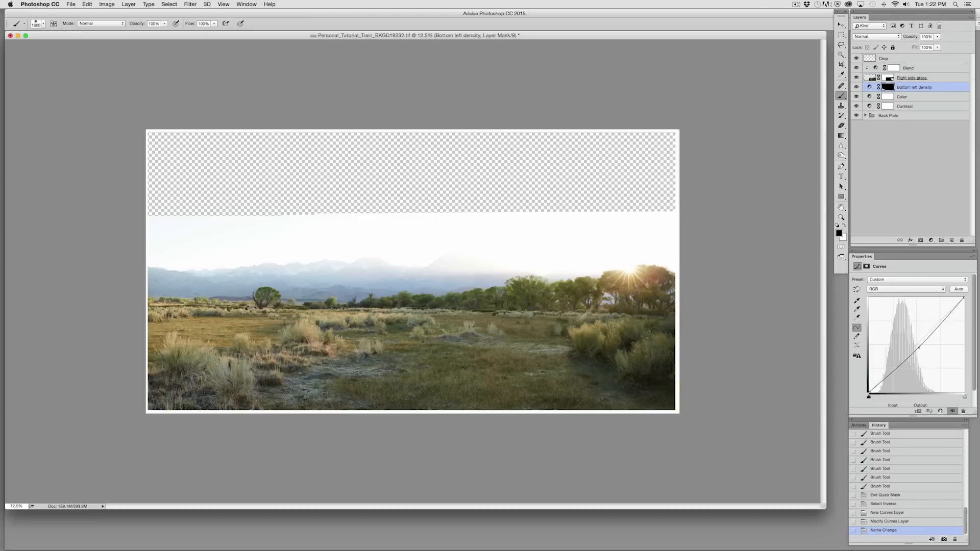
Preview the Contrast layer off and on, and lower the highlight point of its RGB curve slightly.
left_click(857, 106)
left_click(856, 107)
left_click(869, 107)
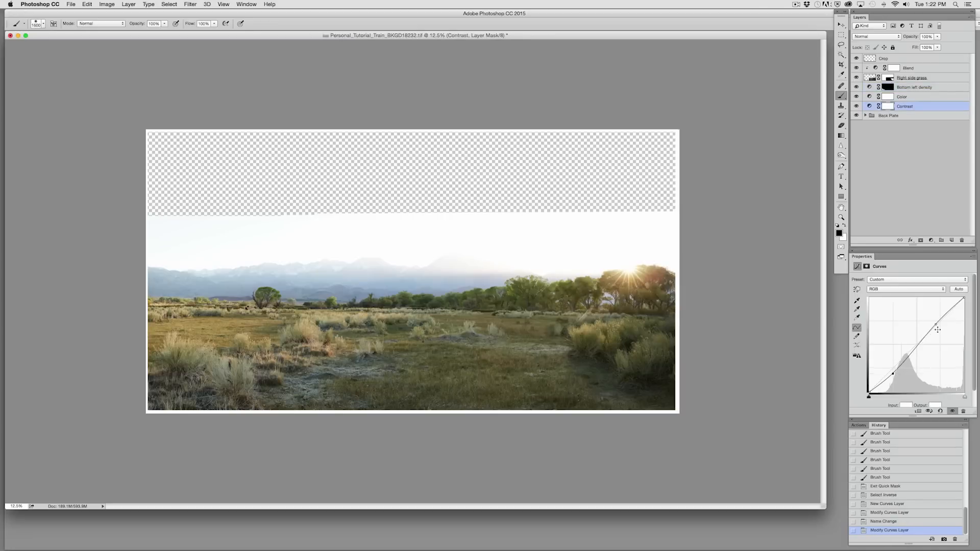
left_click_drag(936, 324, 936, 326)
key("super+z")
key("m")
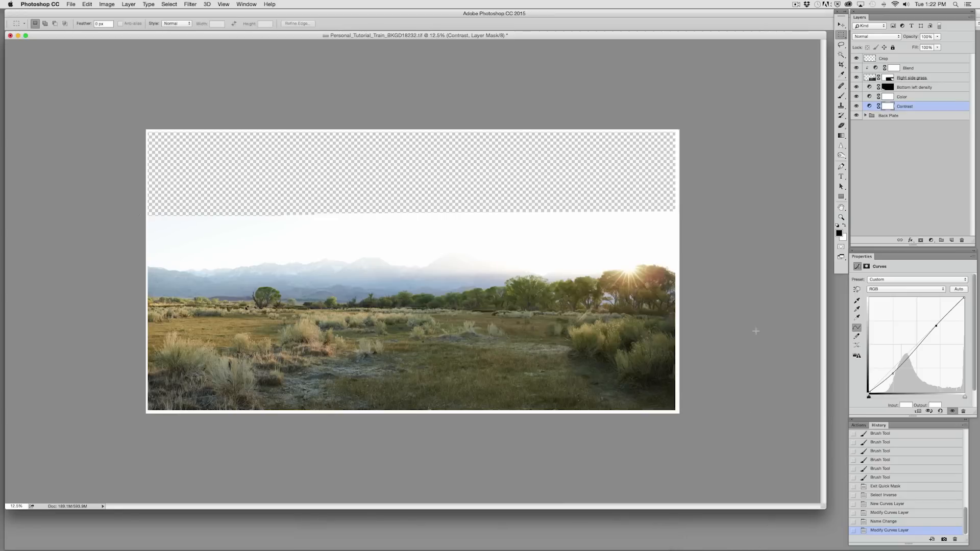
Switch to Sky.psd, move its window over the middle of the landscape, and check Layer 1 by hiding and showing it.
left_click(249, 5)
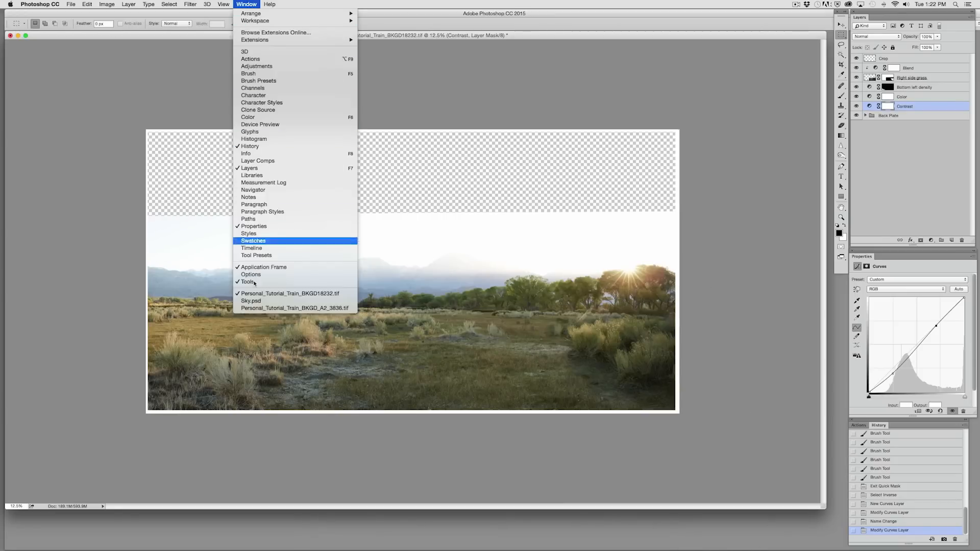
left_click(257, 302)
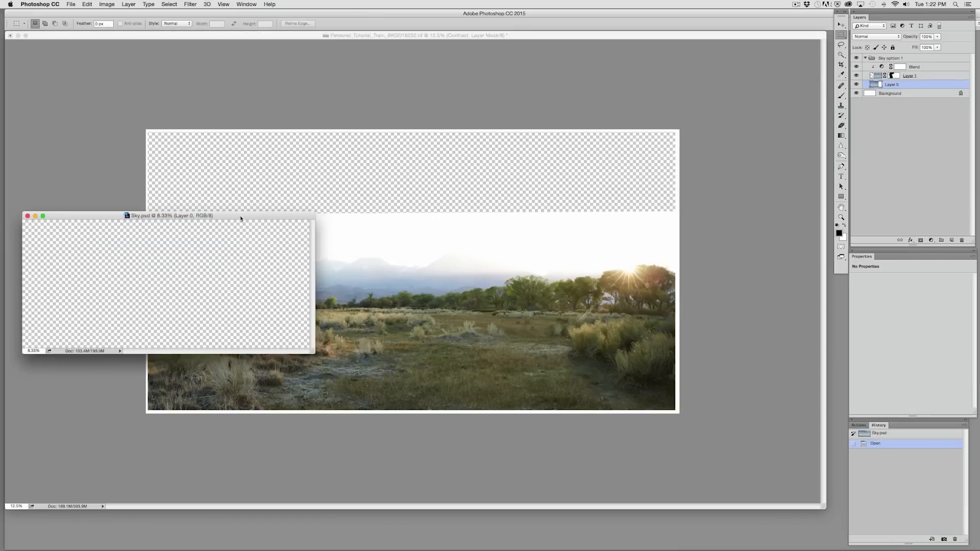
left_click_drag(241, 219, 427, 219)
left_click(857, 76)
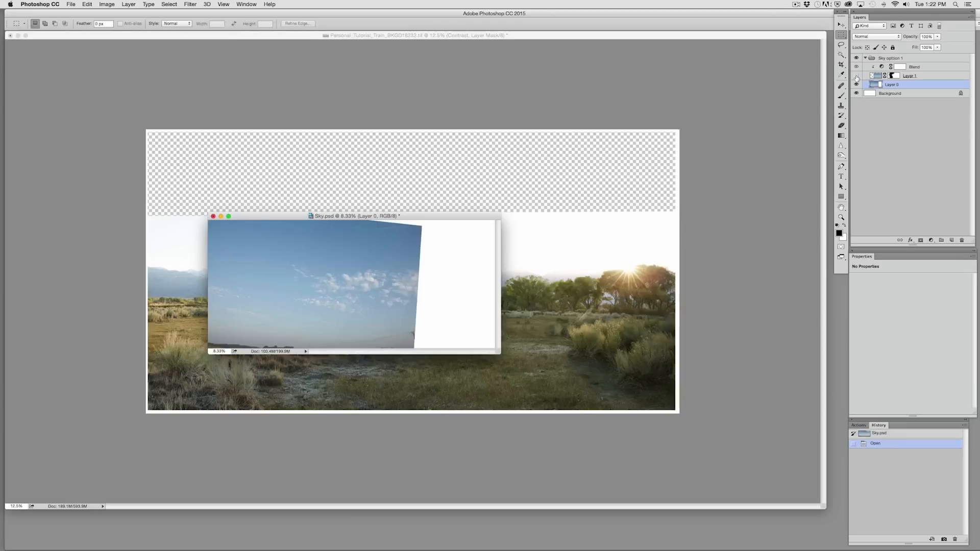
left_click(857, 76)
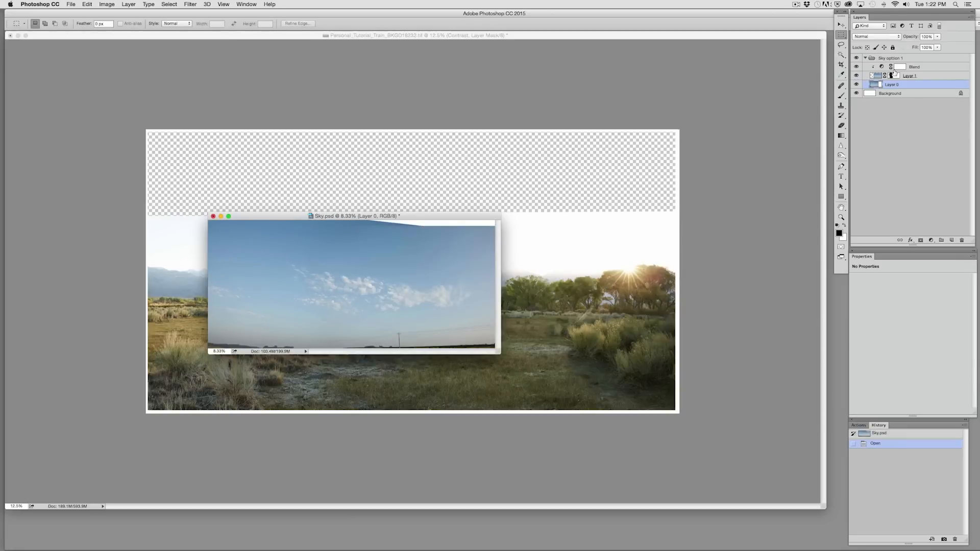
Copy the Sky option 1 group into the landscape document and place it directly below the Crop layer.
left_click(866, 58)
left_click_drag(912, 60, 496, 250)
left_click_drag(906, 107, 906, 63)
Group the Right side grass layer with its Blend curves layer and name the group "Right side grass".
left_click(903, 87)
left_click(905, 77, "shift")
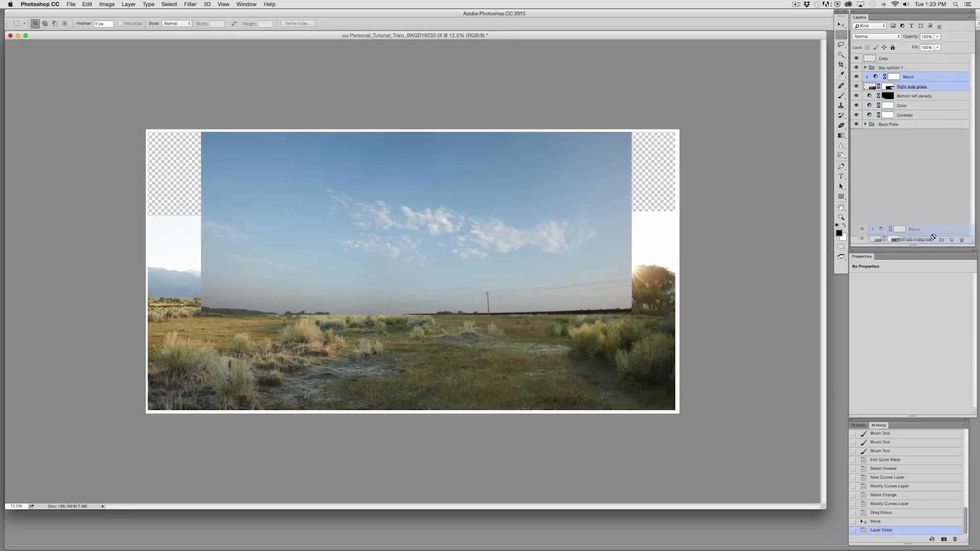
key("super+g")
double_click(888, 77)
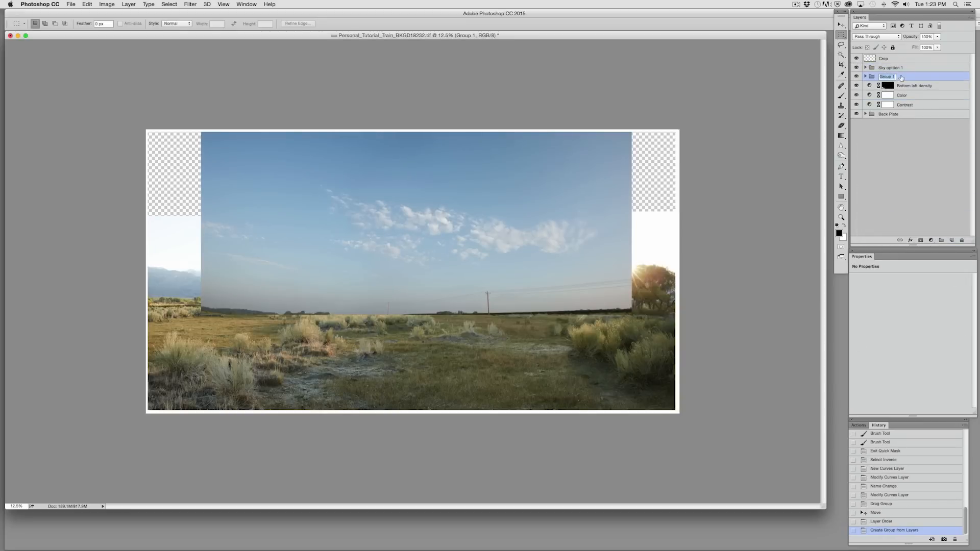
type("Right side grass")
key("Return")
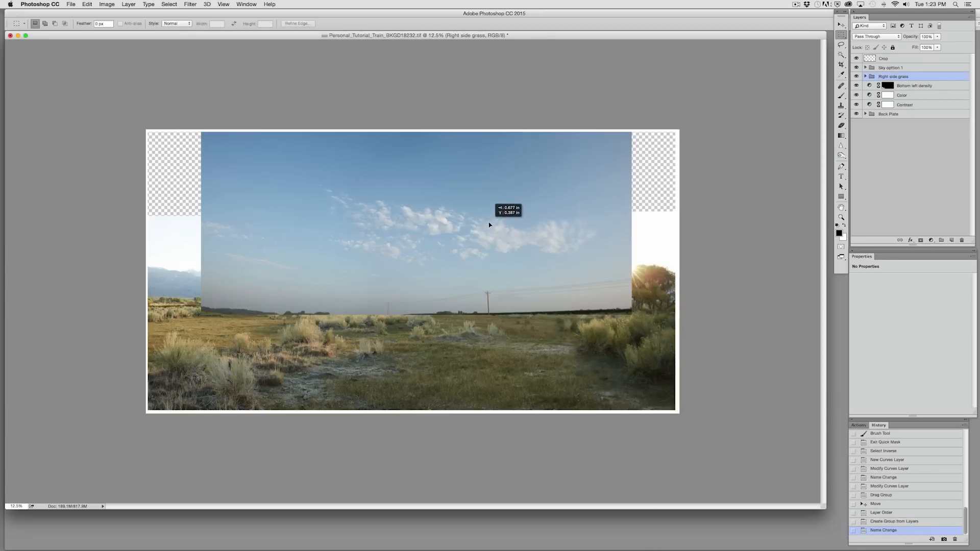
Move the Sky option 1 group up and slightly right to line up its horizon with the field, and compare its visibility.
left_click(891, 68)
mouse_move(476, 238)
left_mouse_down()
mouse_move(492, 194)
mouse_move(490, 228)
mouse_move(482, 226)
left_mouse_up()
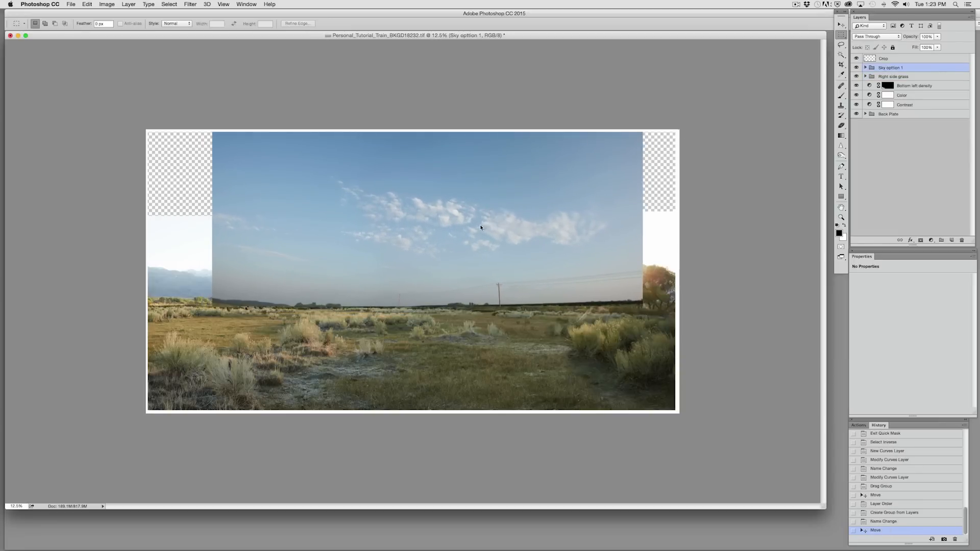
left_click(857, 68)
left_click(857, 68)
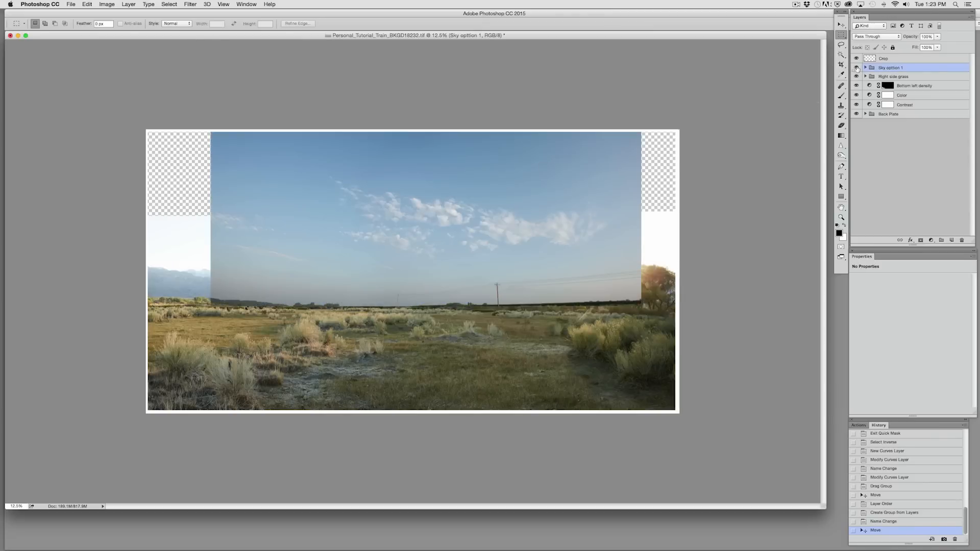
Hide the Sky option 1 group and switch to Personal_Tutorial_Train_BKGD_A2_3836.tif.
left_click(857, 68)
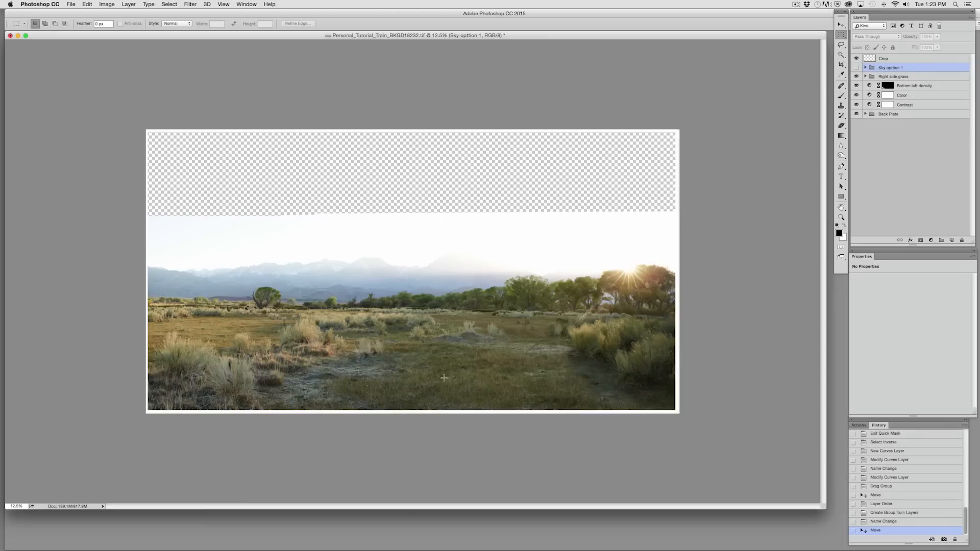
left_click(248, 4)
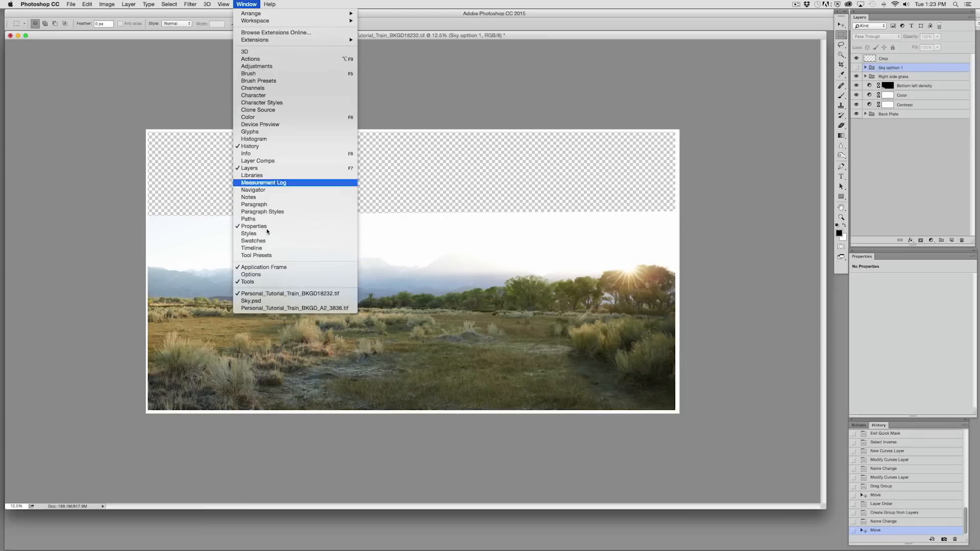
left_click(265, 309)
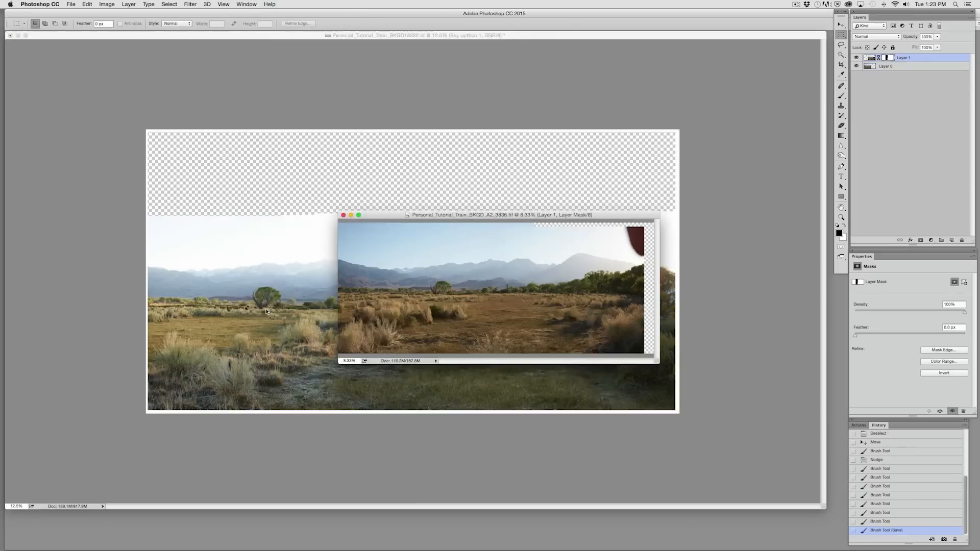
Group Layer 1 and Layer 0 in the Personal_Tutorial_Train_BKGD_A2_3836.tif document.
left_click_drag(515, 214, 443, 191)
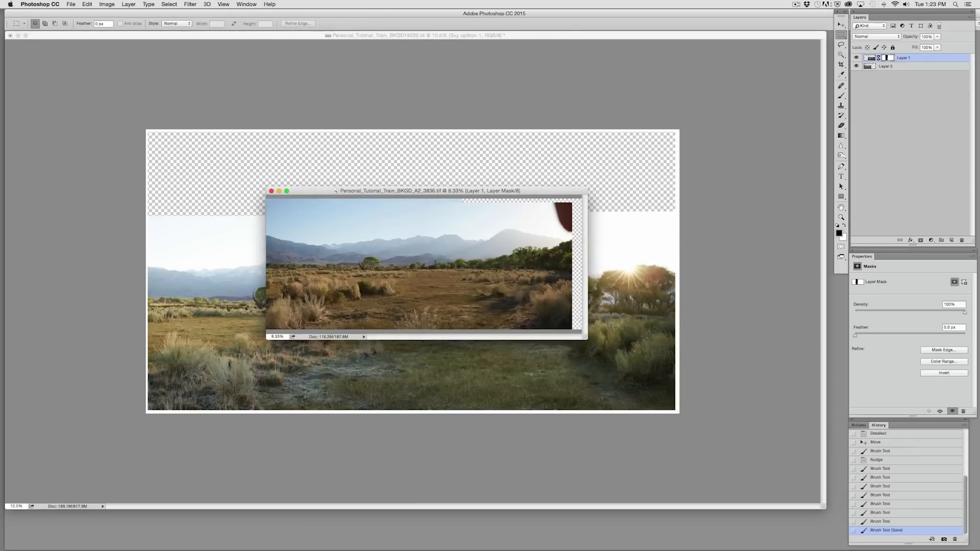
left_click_drag(586, 337, 652, 393)
left_click(895, 66, "shift")
left_click_drag(895, 66, 942, 240)
Nudge the grouped mountain plate slightly right within its canvas.
left_click_drag(617, 229, 216, 314)
key("ctrl+d")
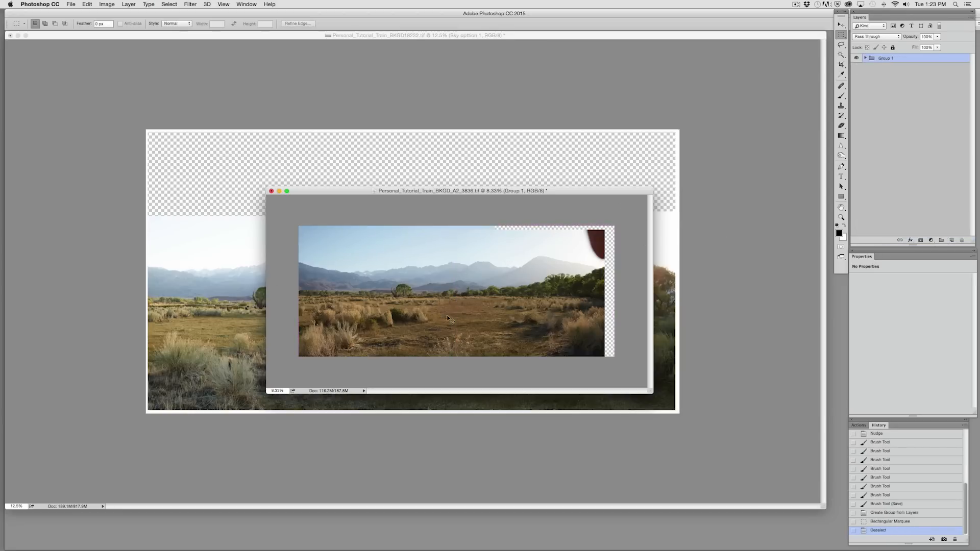
key("shift+Right")
key("shift+Right")
key("shift+Right")
key("shift+Right")
key("shift+Right")
key("shift+Right")
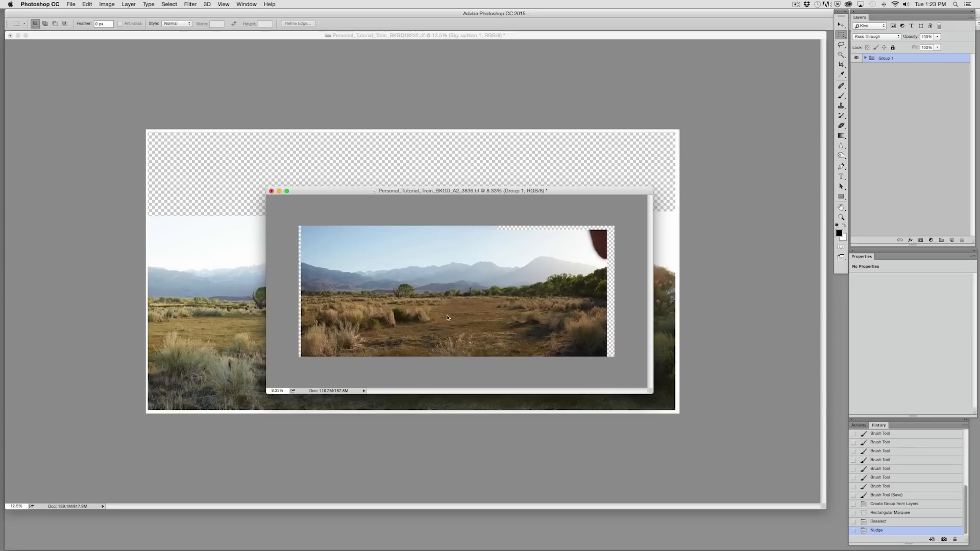
Crop the mountain plate to its upper part, from the sky down to the middle of the grass, and clear the selection.
left_click_drag(624, 222, 249, 318)
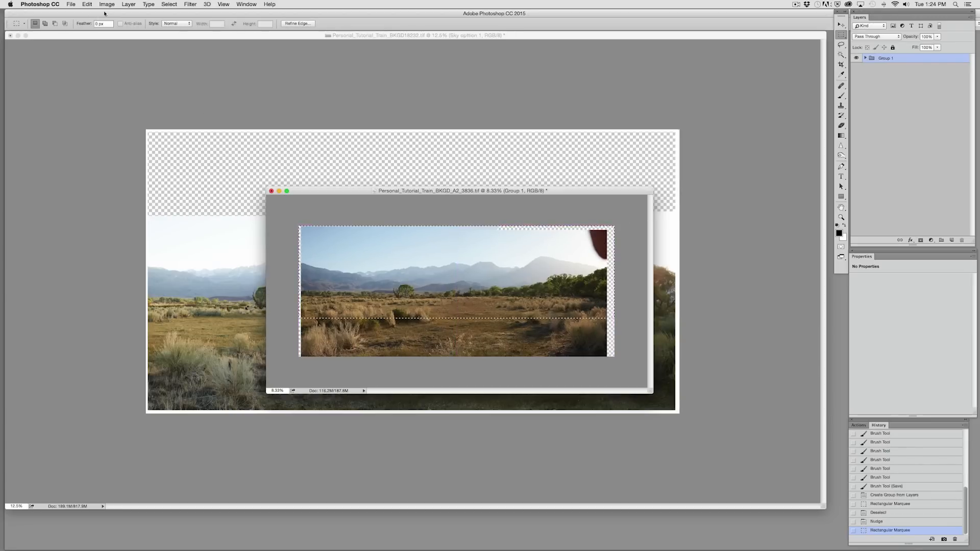
left_click(106, 4)
left_click(116, 82)
key("ctrl+d")
Copy the mountain plate's group into the landscape document and position it so its horizon overlaps the field's horizon.
left_click_drag(886, 59, 415, 179)
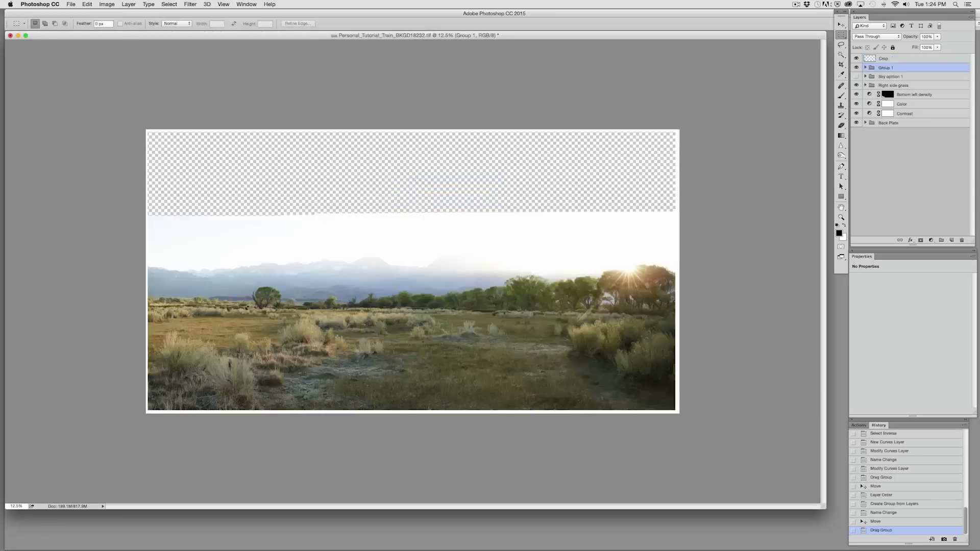
left_click_drag(512, 205, 416, 237)
left_click_drag(416, 280, 488, 231)
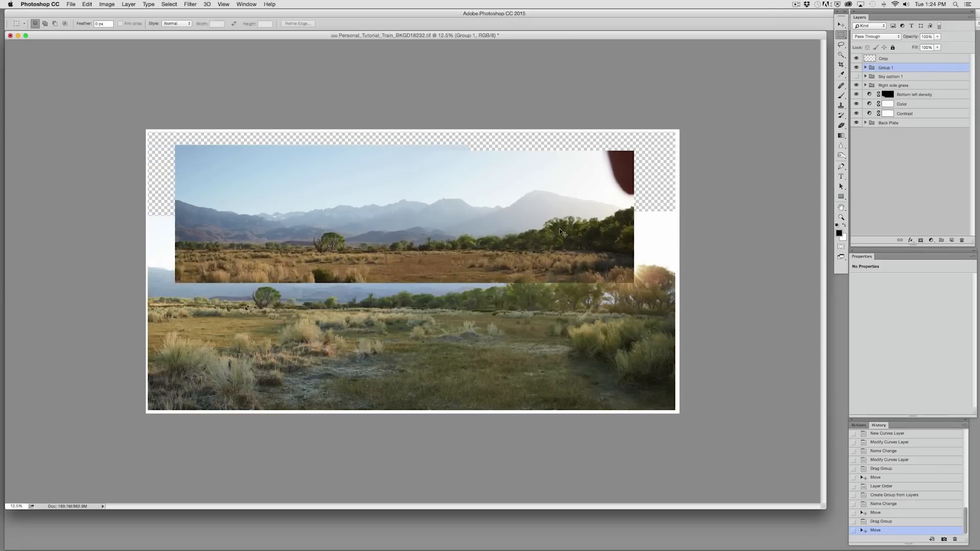
left_click_drag(565, 239, 542, 267)
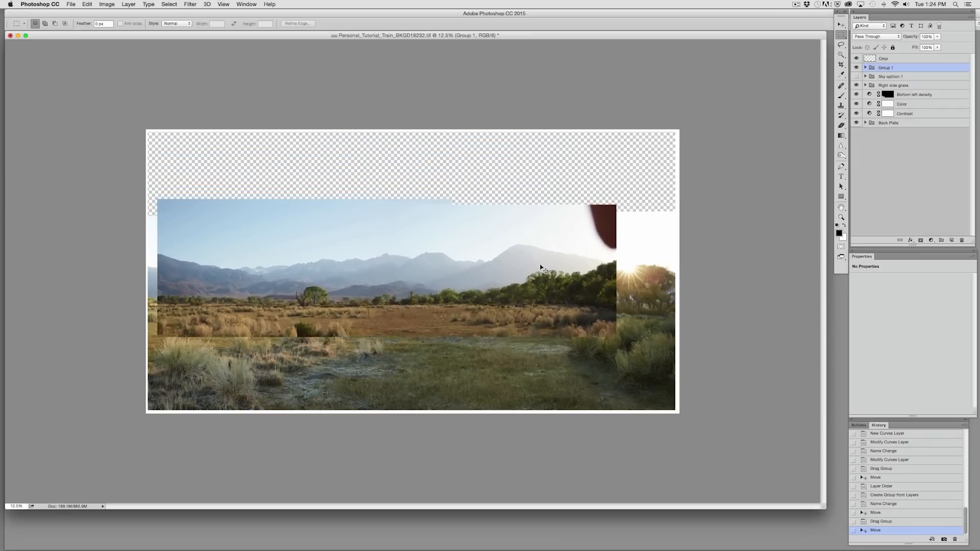
Rename the copied group "Mountain" and set its blending mode to Normal.
left_click(866, 68)
left_click(907, 78)
double_click(887, 68)
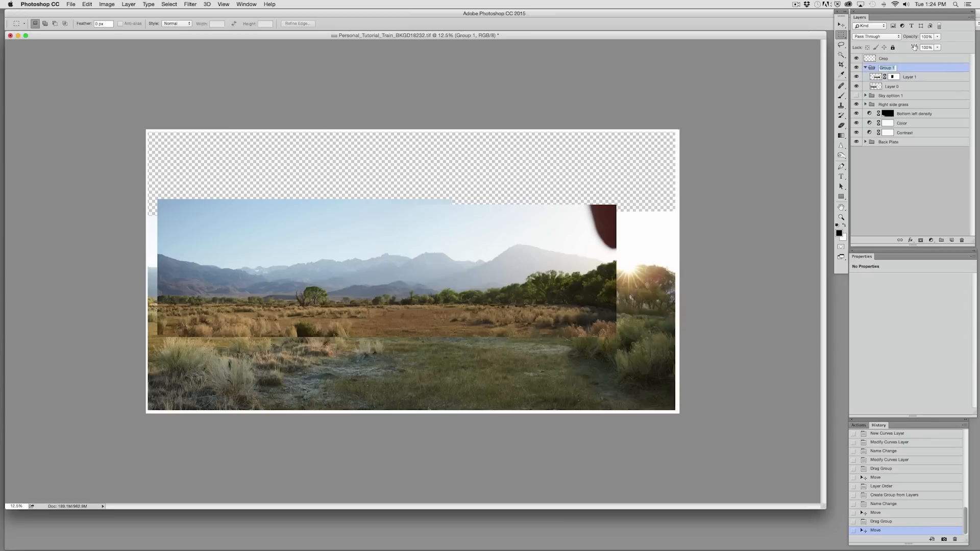
type("Mountain")
key("Return")
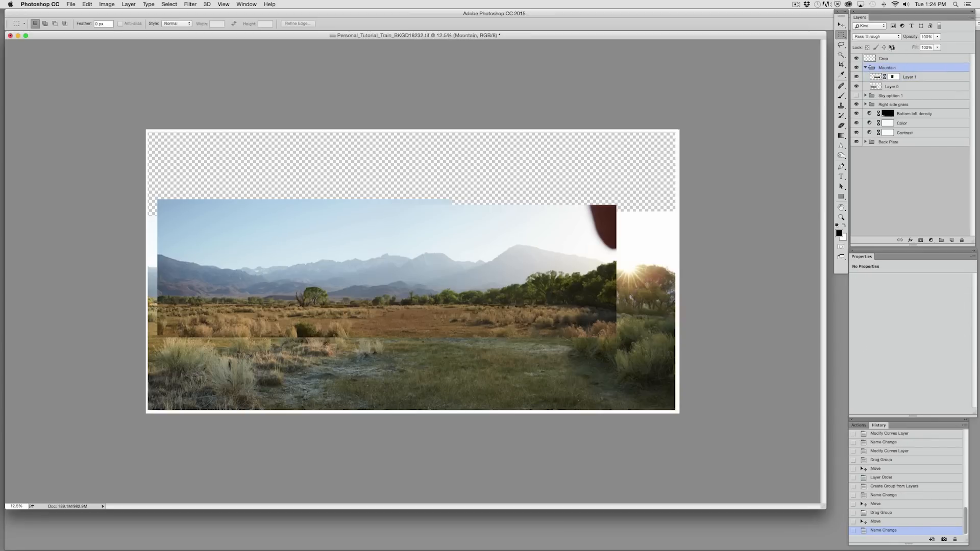
left_click(876, 36)
left_click(868, 45)
Add a Curves adjustment above Layer 1 in the Mountain group and fine-tune the midpoint of its Green channel.
left_click(909, 76)
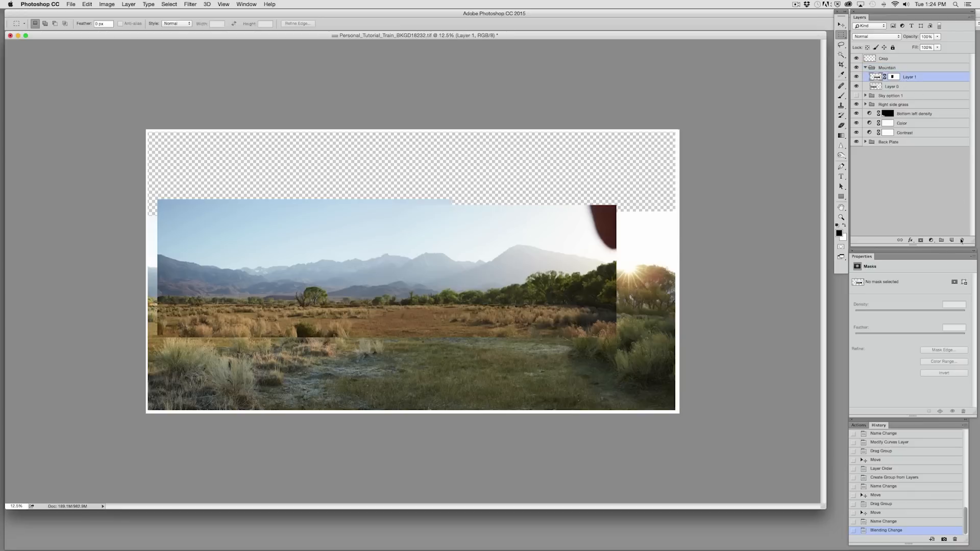
left_click(931, 240)
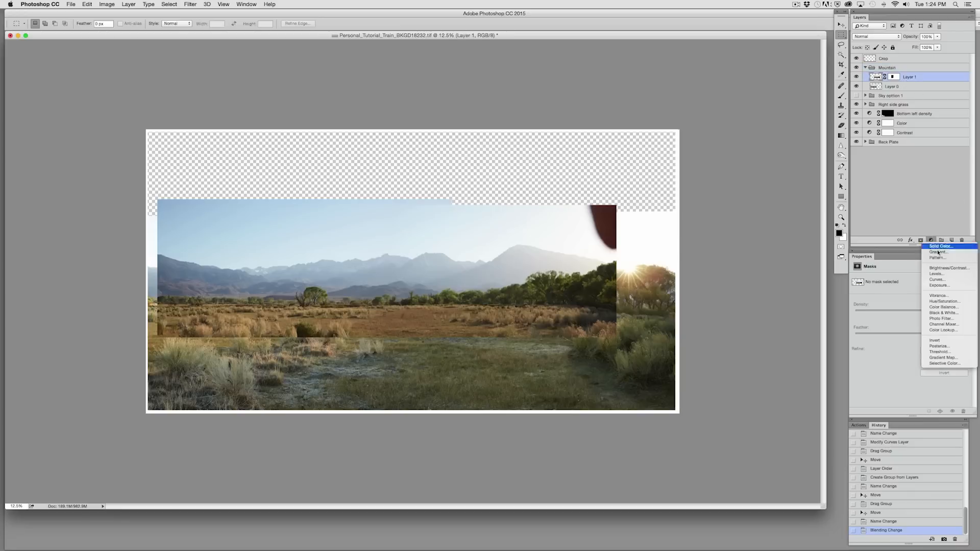
left_click(945, 279)
left_click(939, 289)
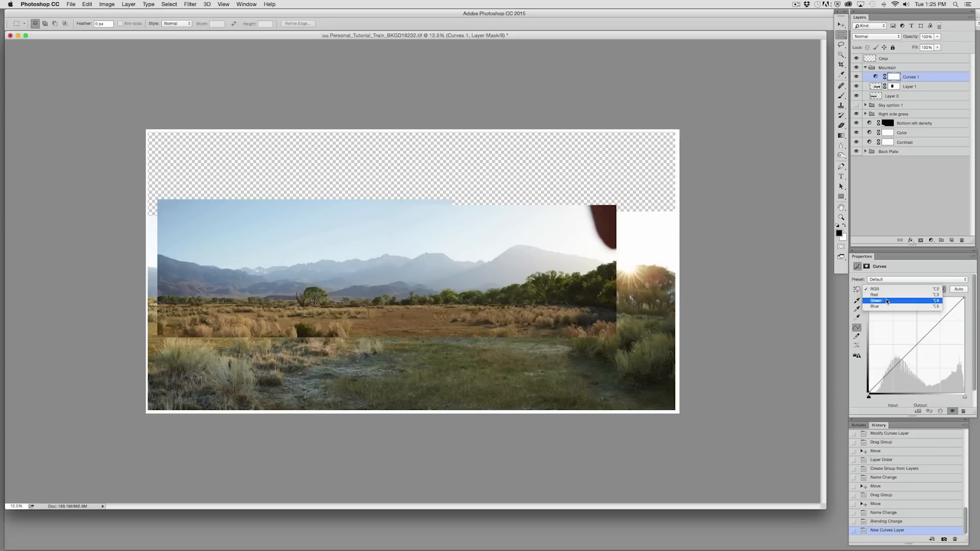
left_click(889, 301)
left_click(916, 341)
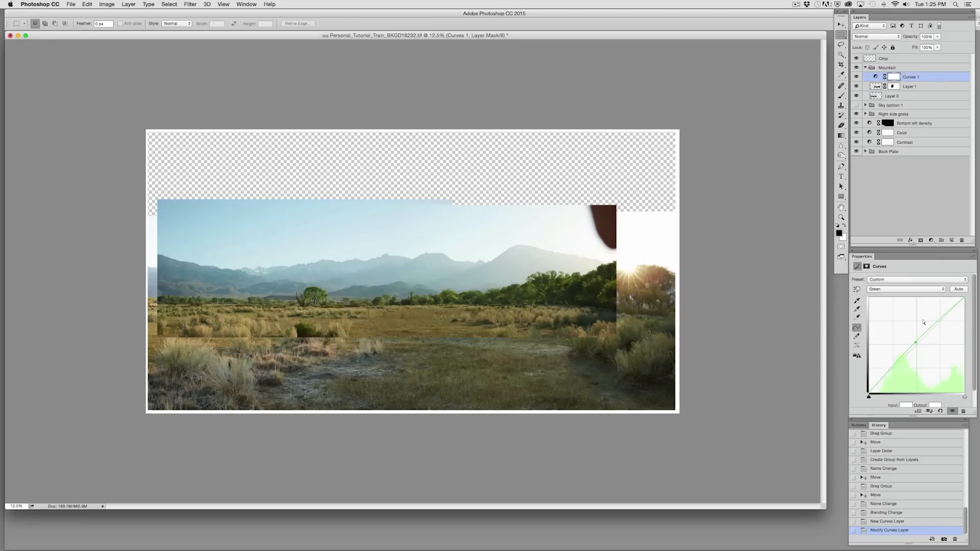
key("Down")
key("Down")
key("Down")
key("Right")
key("Right")
key("Right")
Rename the Mountain group's Curves layer "Color".
double_click(918, 77)
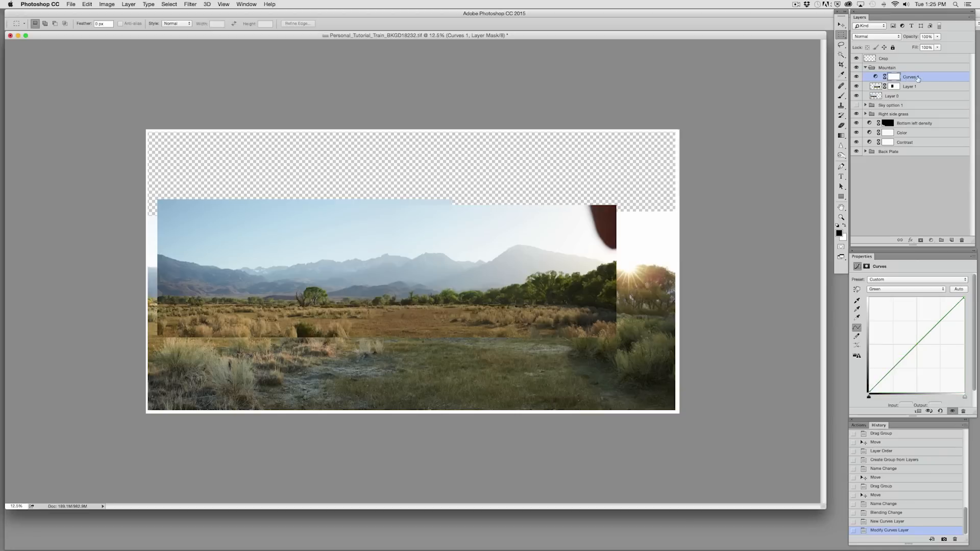
type("Col")
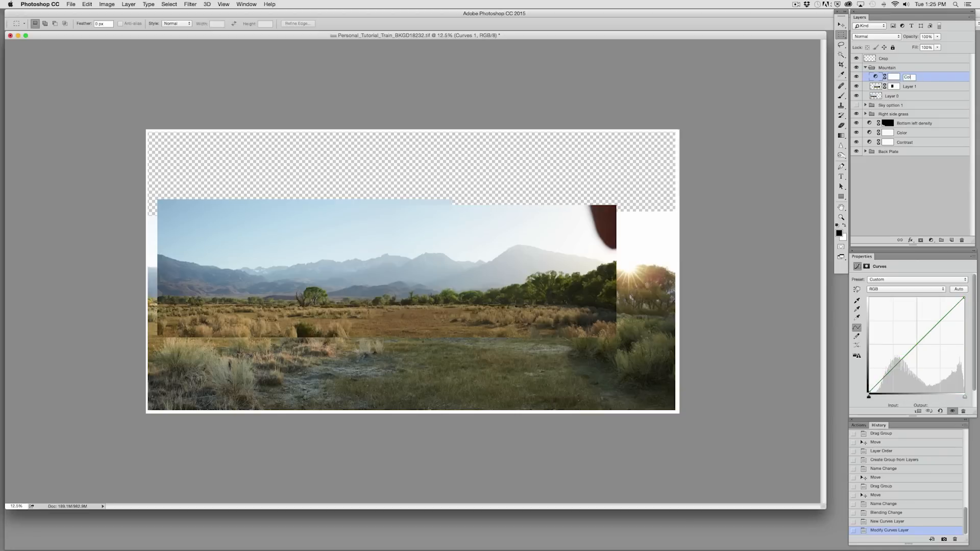
type("or")
key("Return")
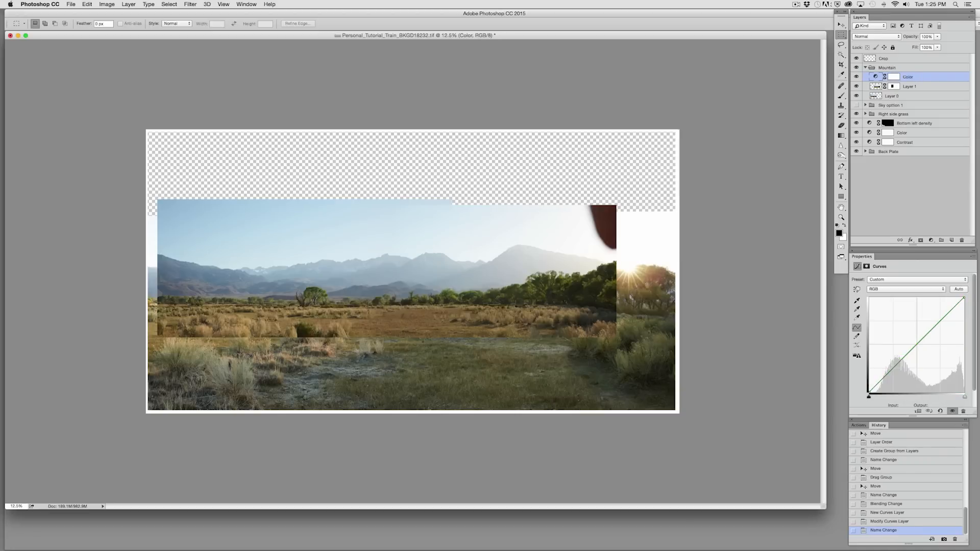
Add a layer mask to the Mountain group, fill a rectangle below the horizon with black, and clear the selection.
left_click(886, 69)
left_click(921, 240)
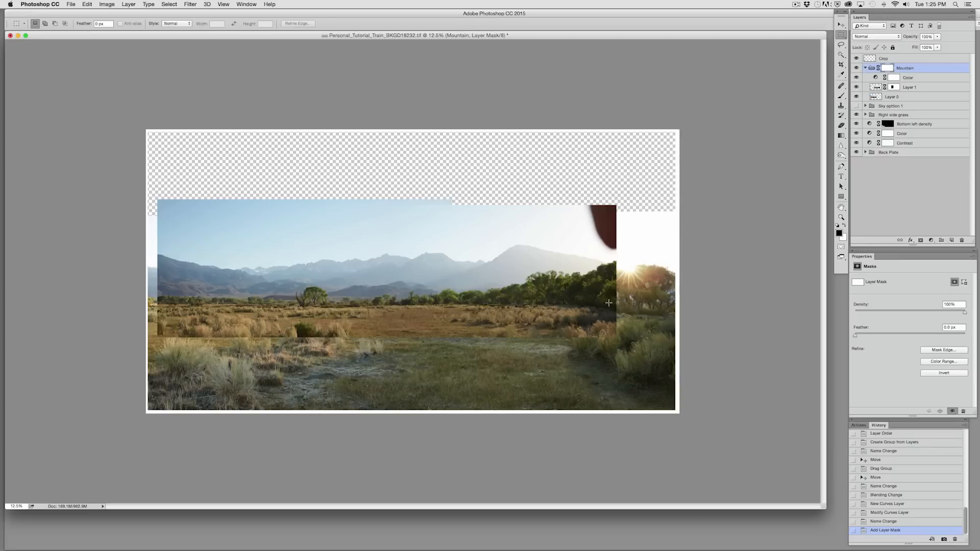
left_click_drag(633, 300, 59, 393)
key("alt+BackSpace")
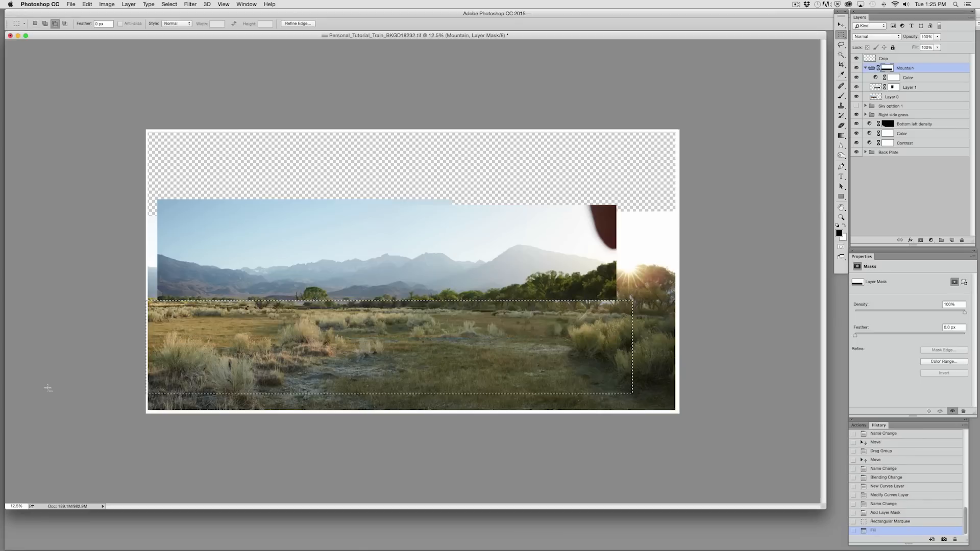
key("super+d")
left_click_drag(415, 276, 405, 280)
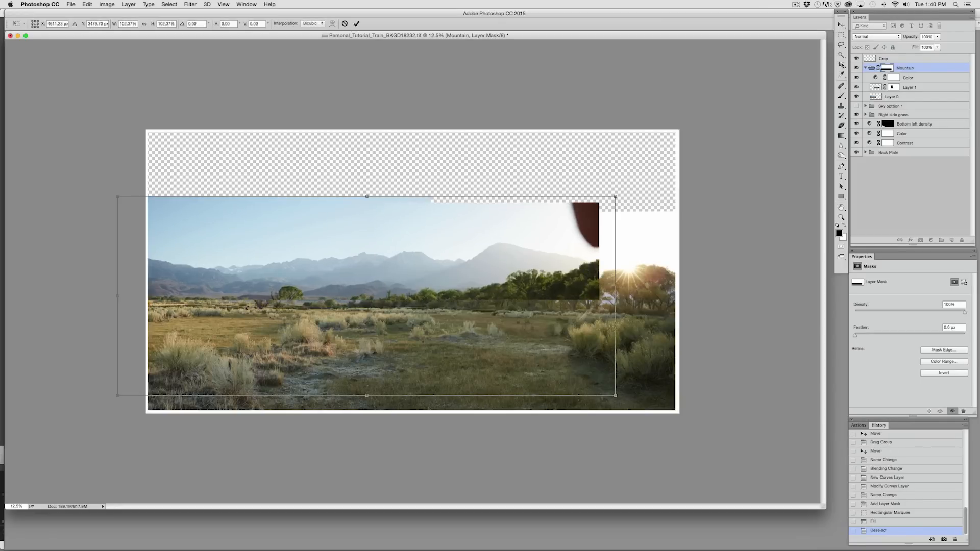
left_click(841, 35)
key("Return")
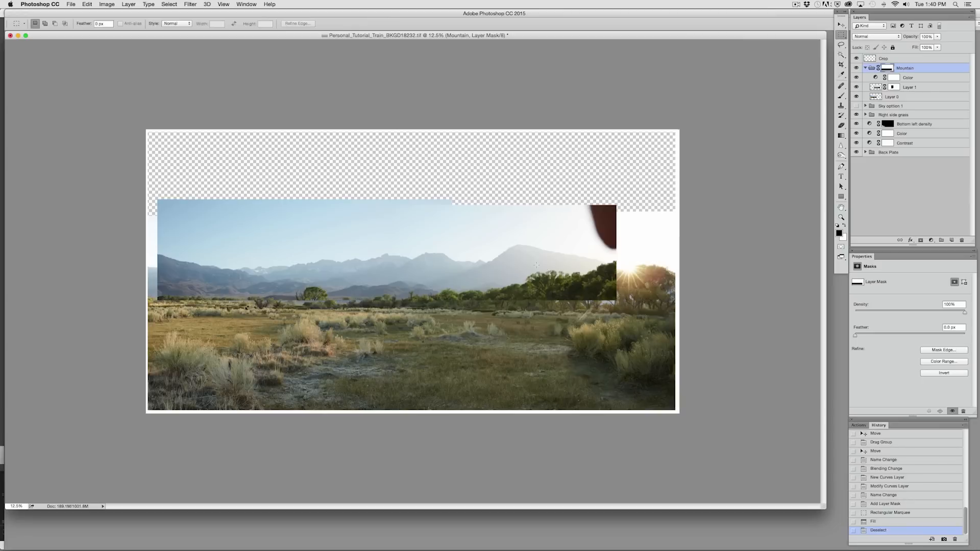
Move the masked Mountain group right and slightly down so its tree line meets the landscape's horizon.
left_click_drag(525, 265, 533, 273)
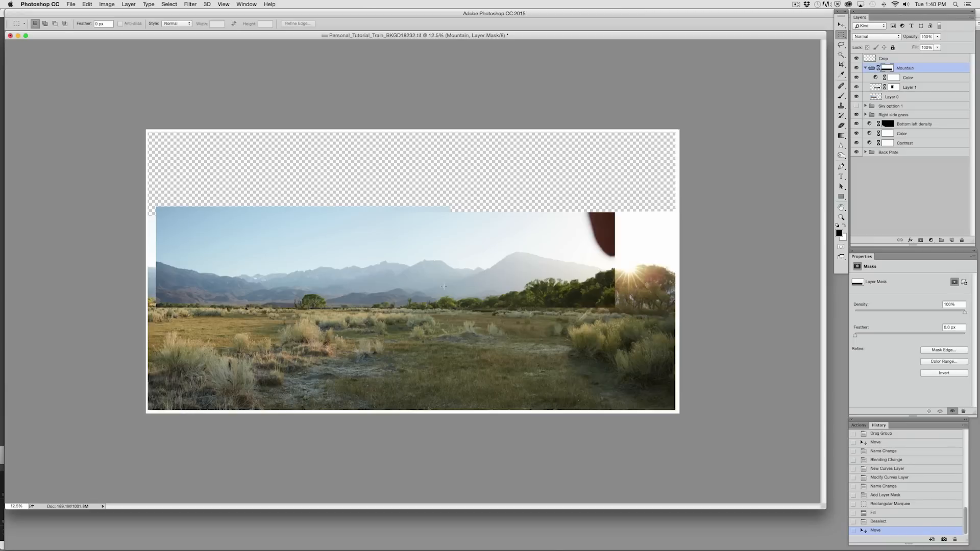
left_click_drag(436, 280, 483, 279)
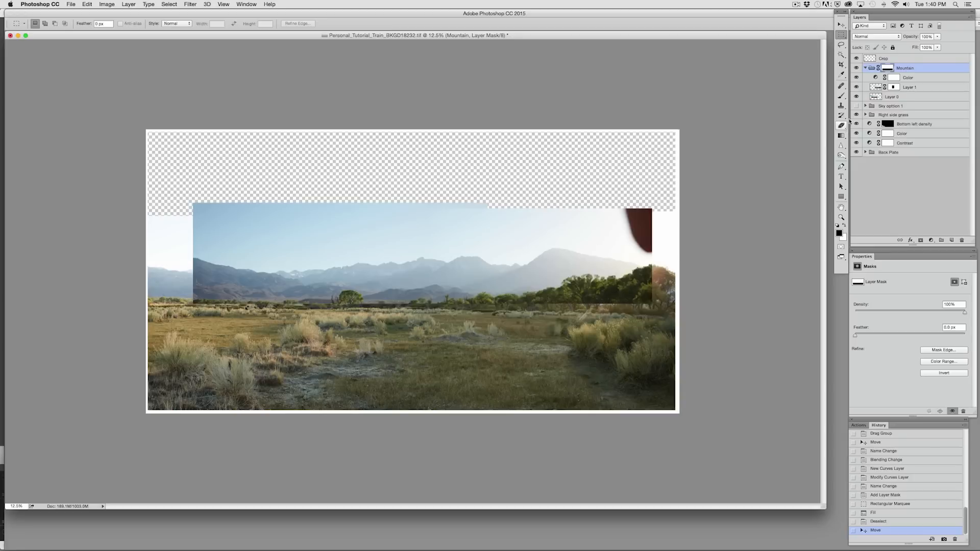
key("super+t")
left_click_drag(183, 198, 111, 185)
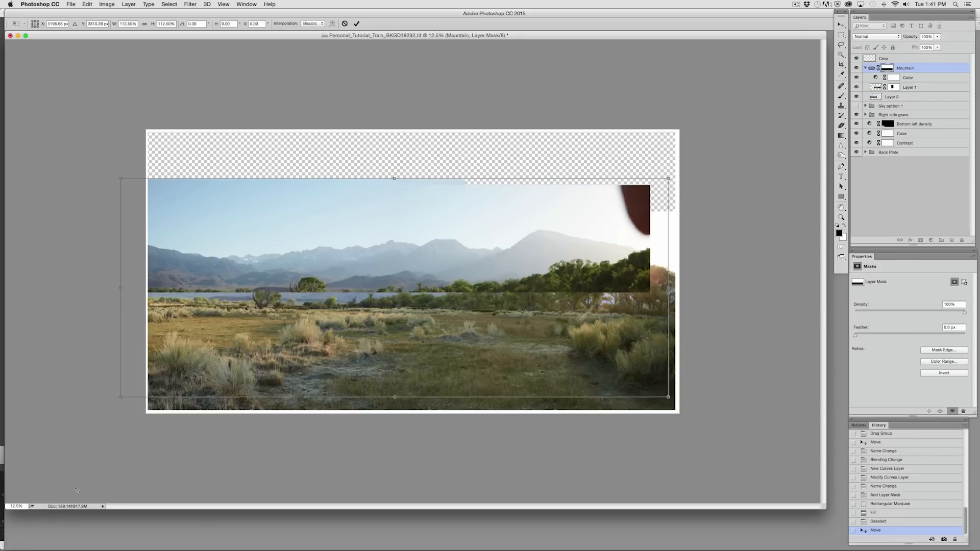
key("super+z")
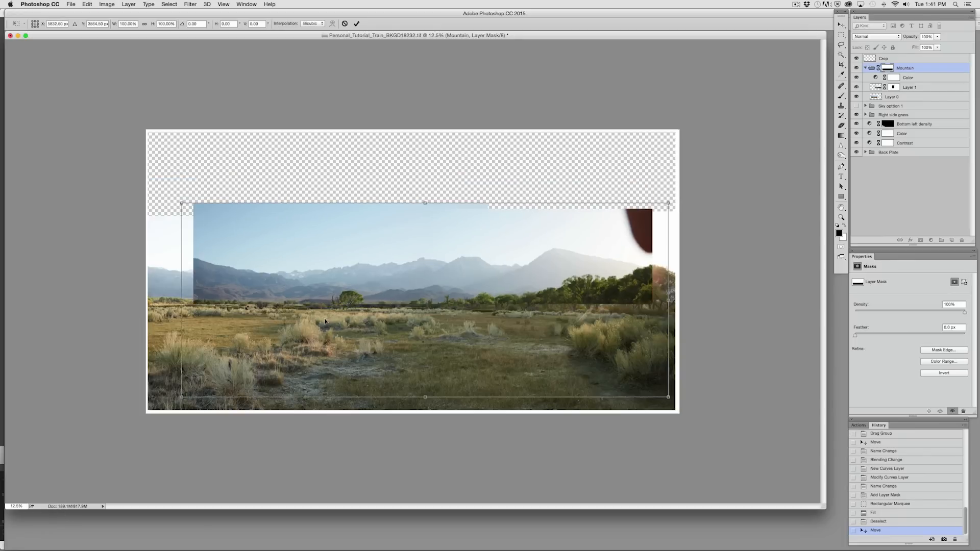
left_click(841, 35)
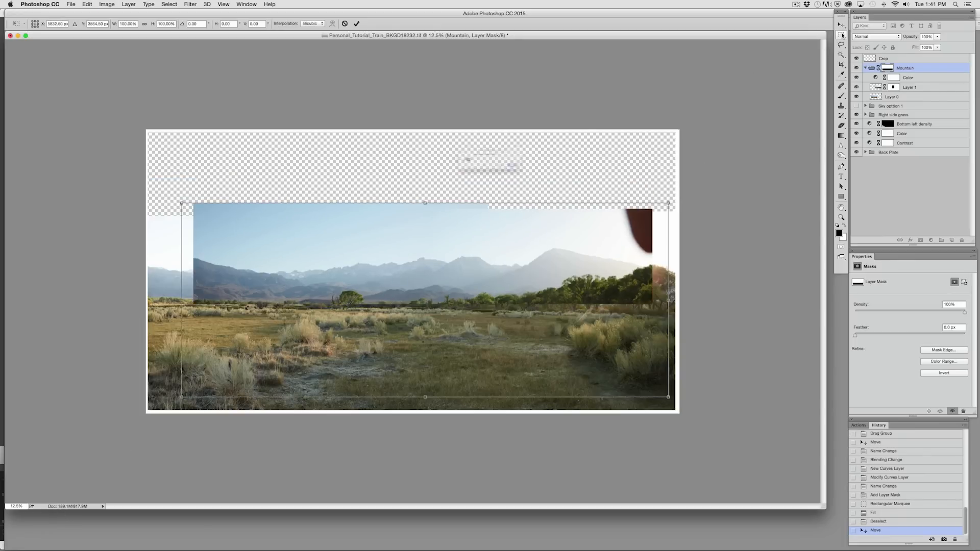
left_click(449, 177)
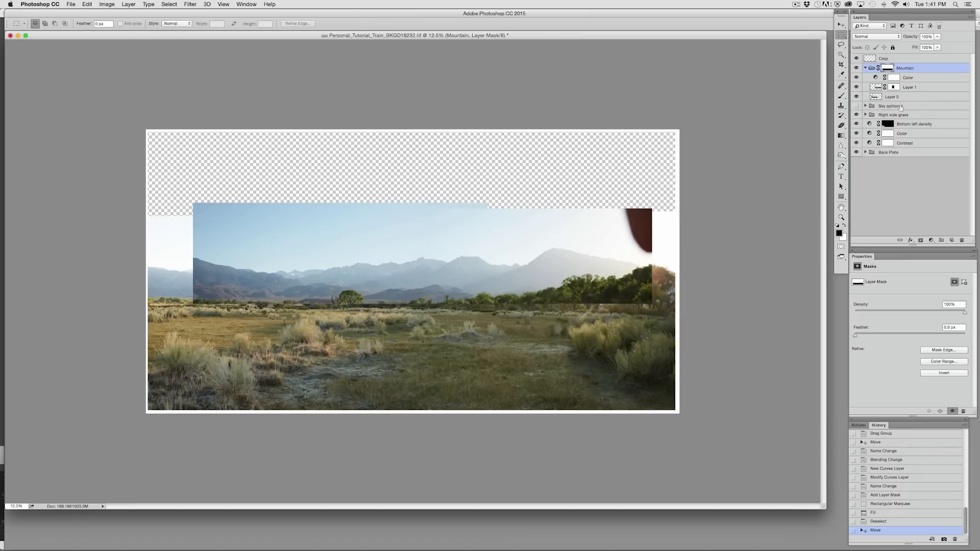
Scale the layers from Right side grass through Back Plate down to about 86% and align their horizon with the mountains.
left_click(904, 115, "shift")
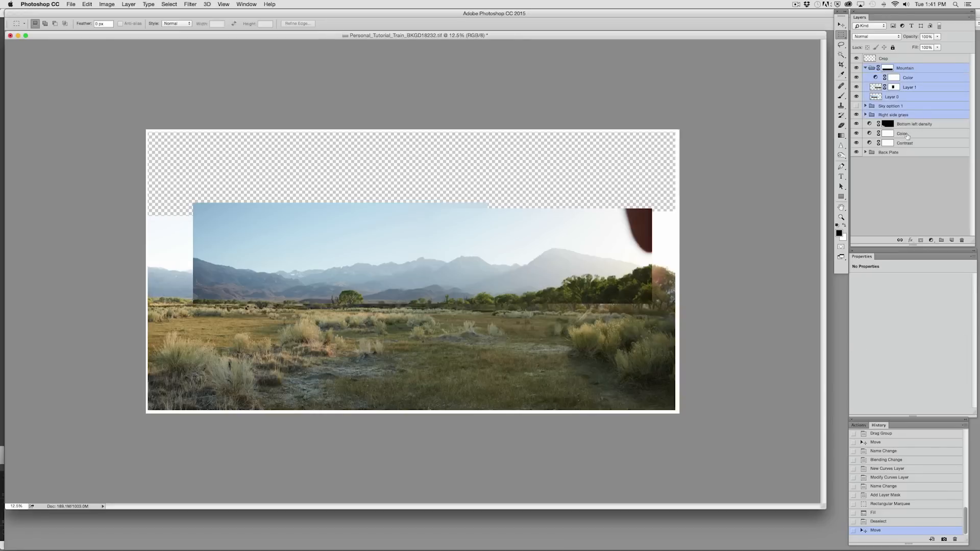
left_click(902, 115)
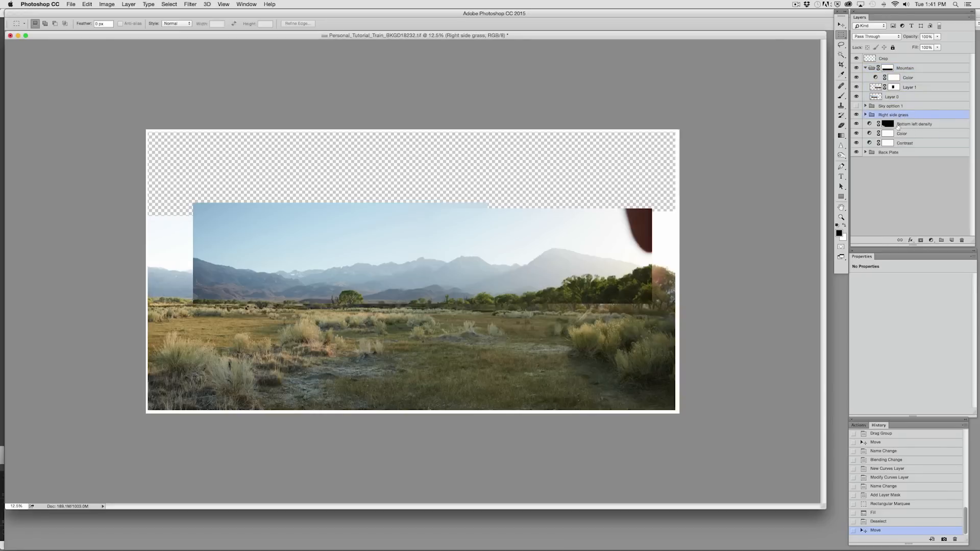
left_click(891, 153, "shift")
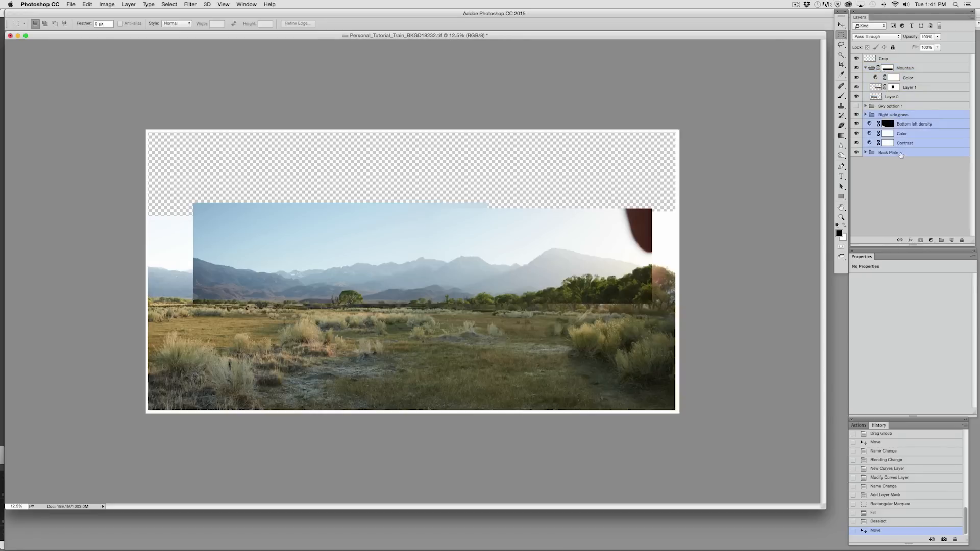
key("super+t")
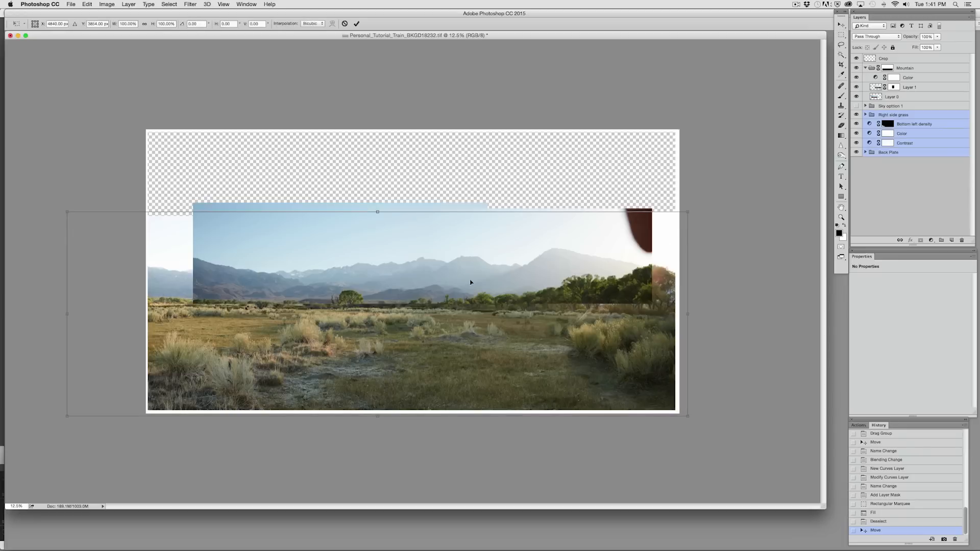
left_click_drag(67, 417, 126, 403)
mouse_move(366, 343)
left_mouse_down()
mouse_move(360, 350)
mouse_move(361, 336)
left_mouse_up()
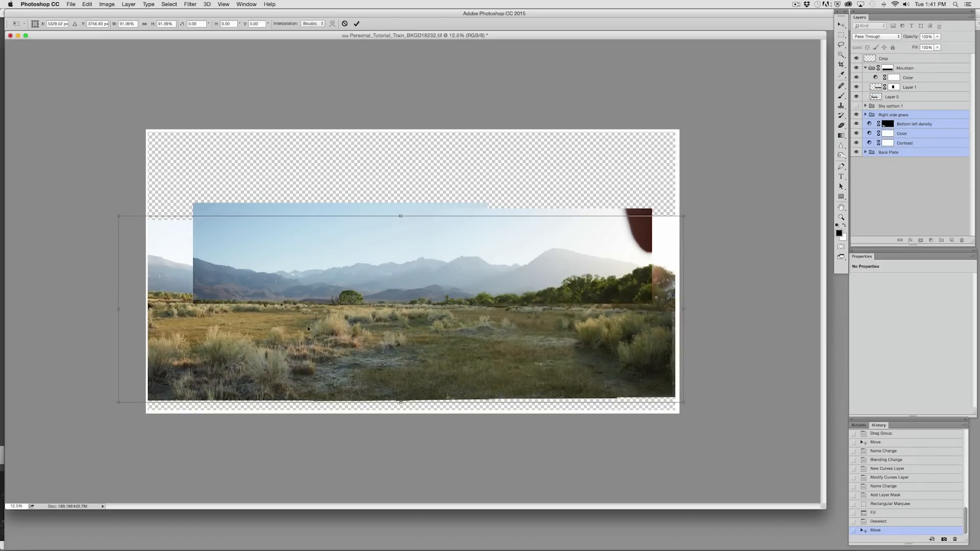
left_click_drag(116, 403, 141, 396)
mouse_move(403, 331)
left_mouse_down()
mouse_move(403, 347)
mouse_move(402, 332)
left_mouse_up()
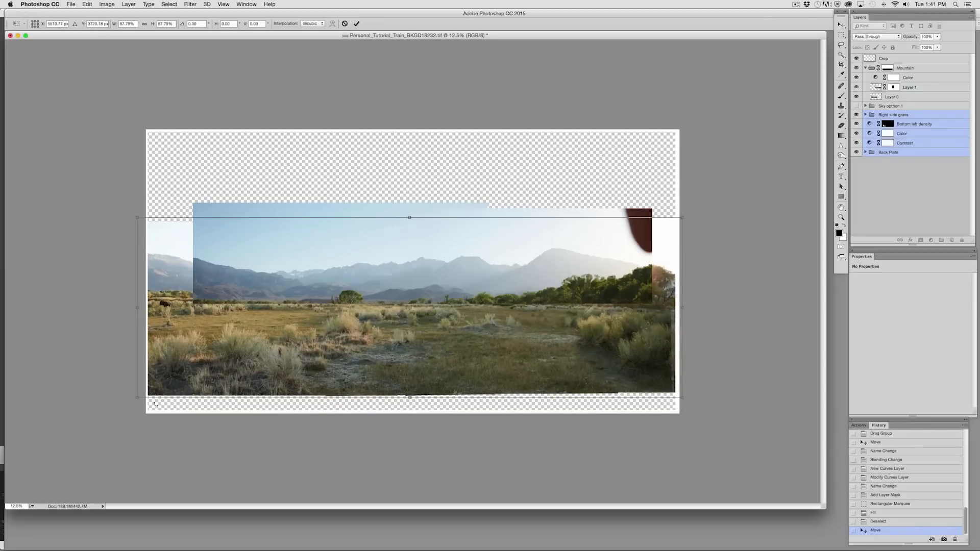
left_click_drag(137, 397, 143, 394)
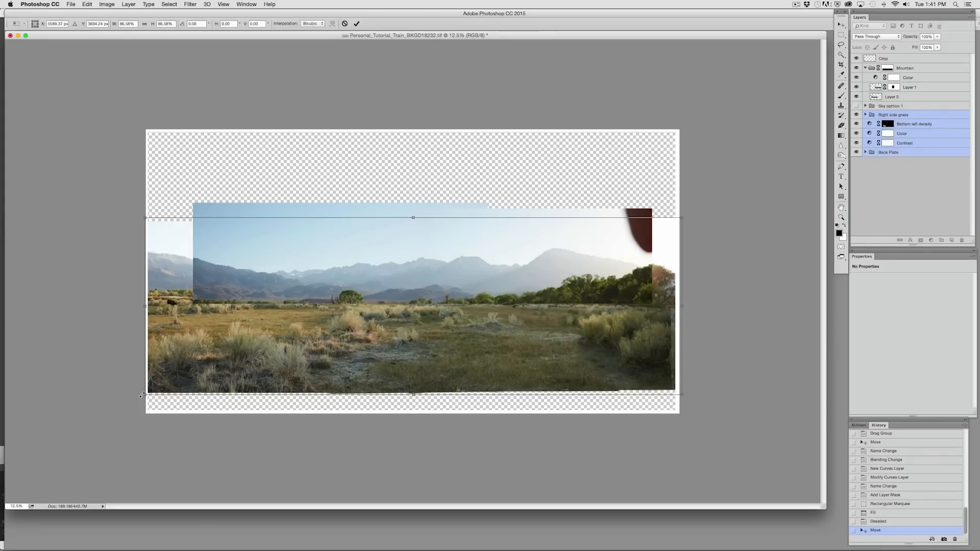
key("m")
key("Return")
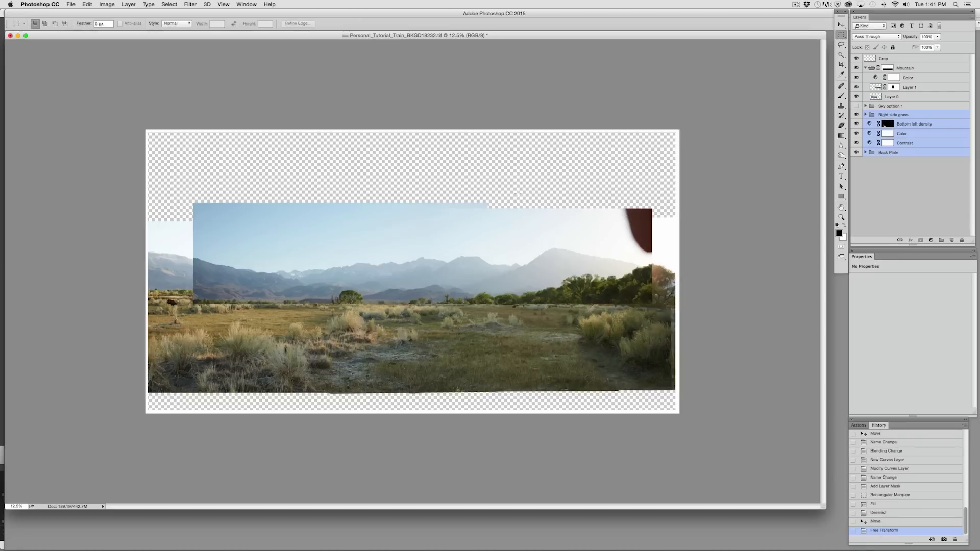
left_click(885, 61)
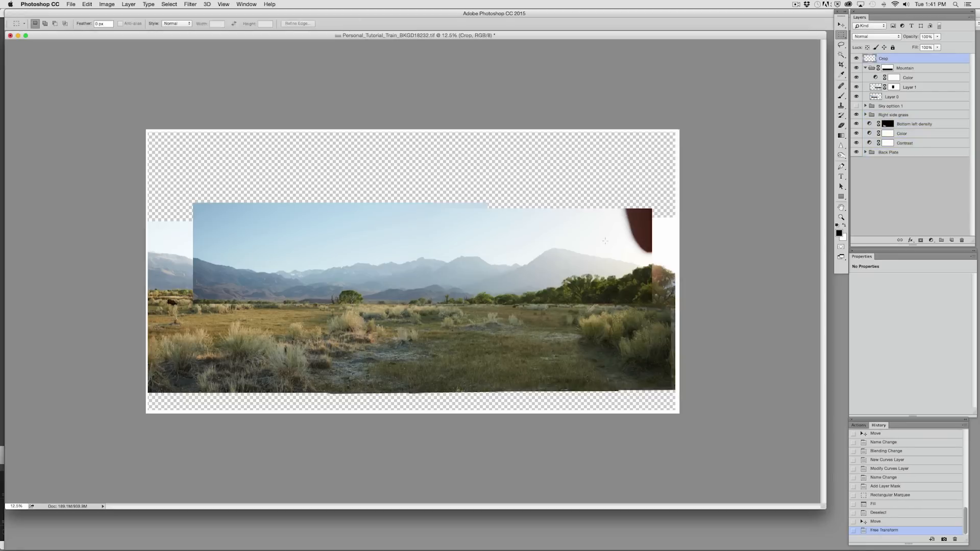
Scale the Crop frame down proportionally so all its edges fit within the landscape plates.
key("super+t")
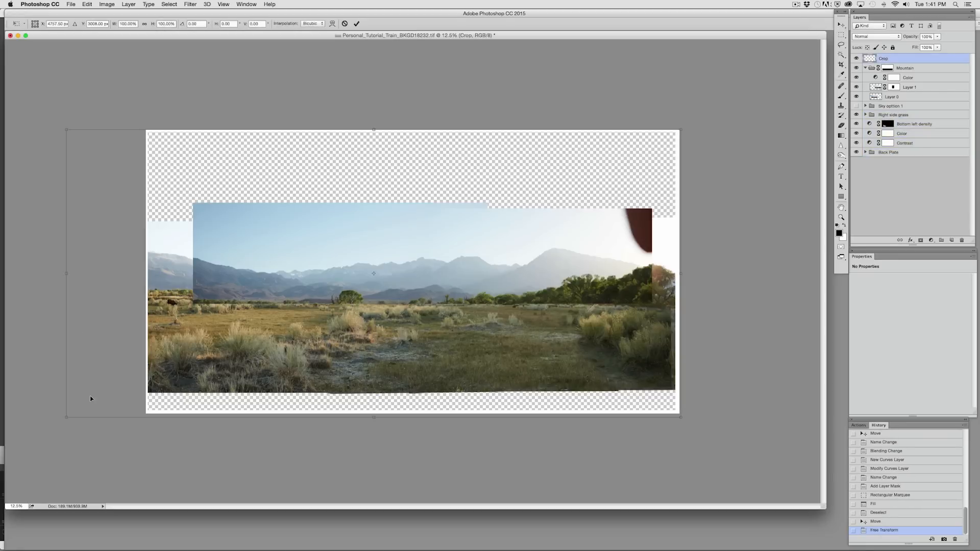
left_click_drag(67, 417, 112, 396)
left_click_drag(682, 130, 676, 131)
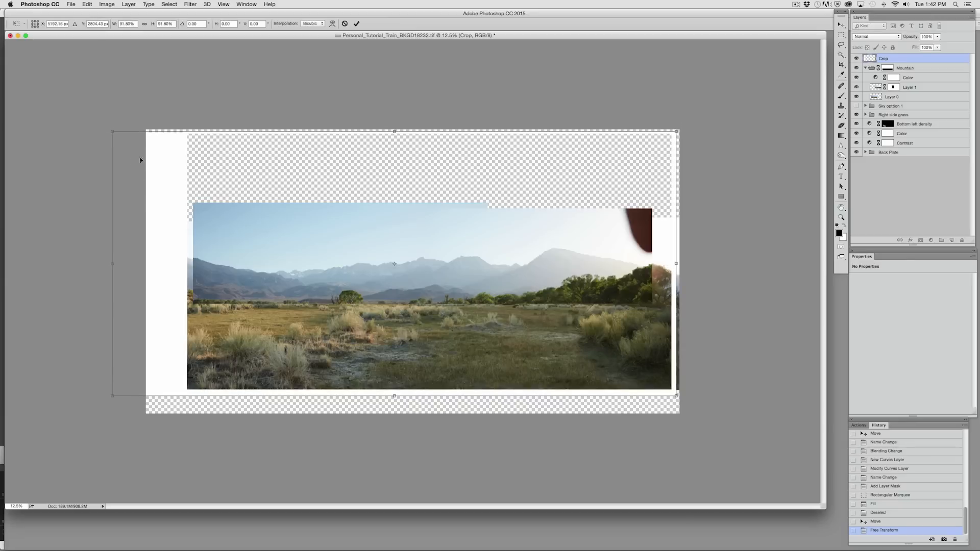
left_click_drag(109, 130, 148, 161)
left_click_drag(148, 160, 130, 151)
key("m")
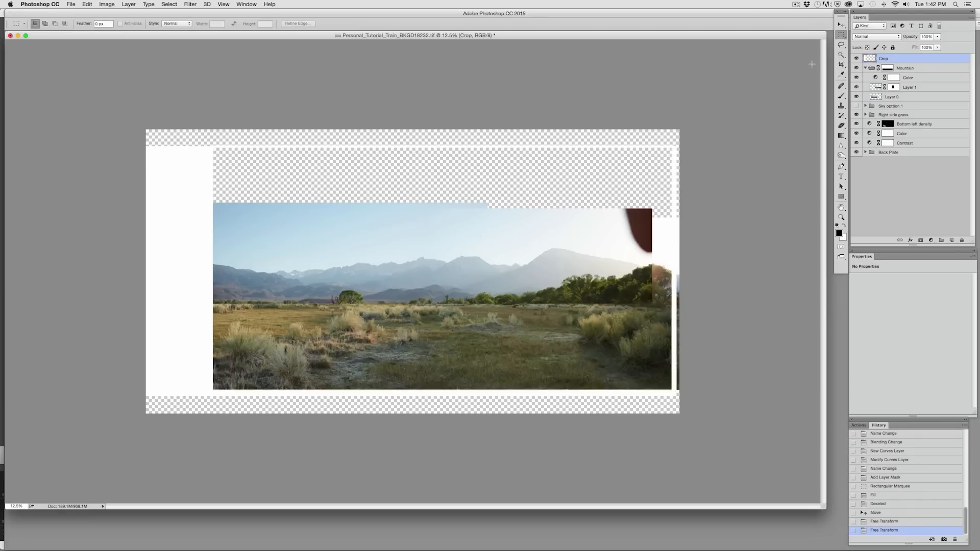
Crop the canvas to the outer edges of the white frame, keeping the cropped pixels.
key("c")
left_click_drag(157, 134, 179, 138)
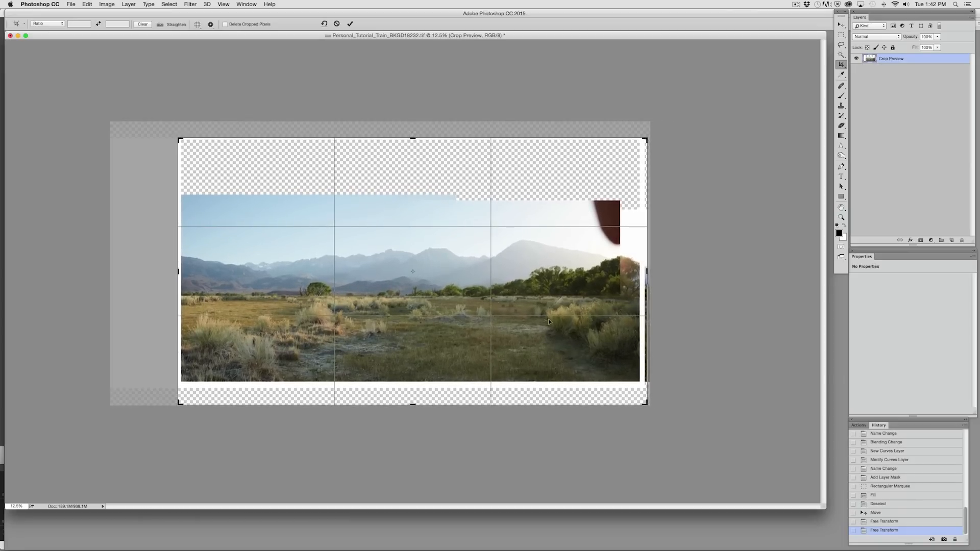
left_click_drag(654, 397, 646, 396)
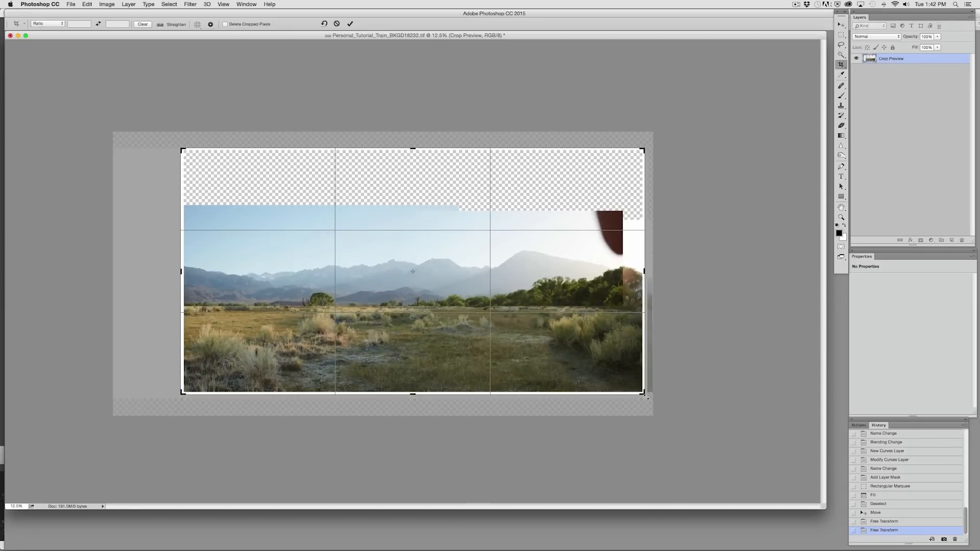
key("Return")
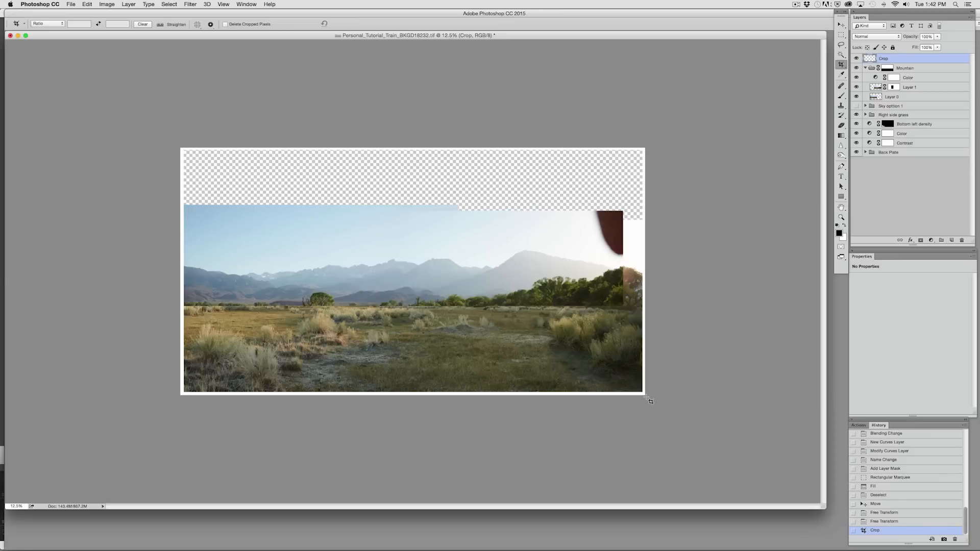
key("super+equal")
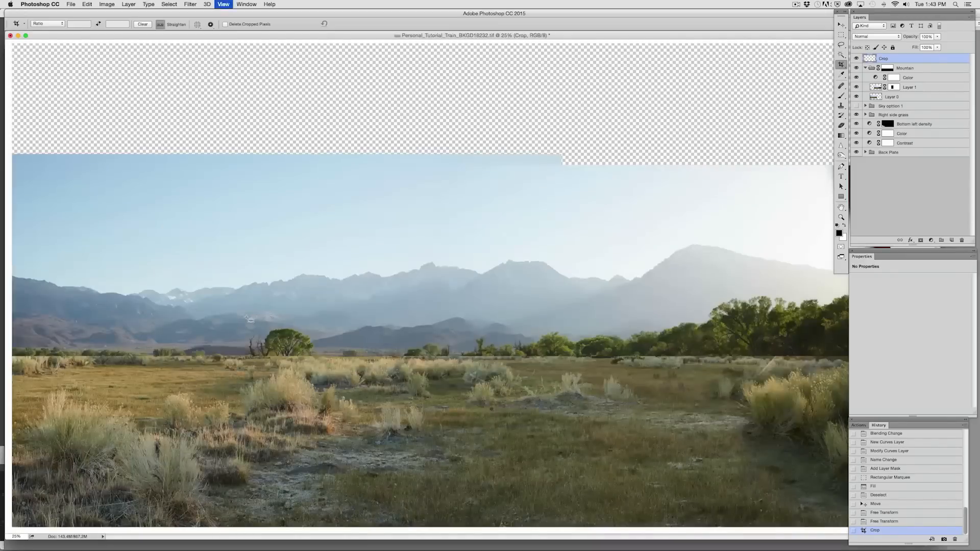
key("super+minus")
left_click_drag(629, 369, 803, 536)
key("super")
left_click_drag(377, 311, 403, 300)
key("super+z")
left_click(841, 34)
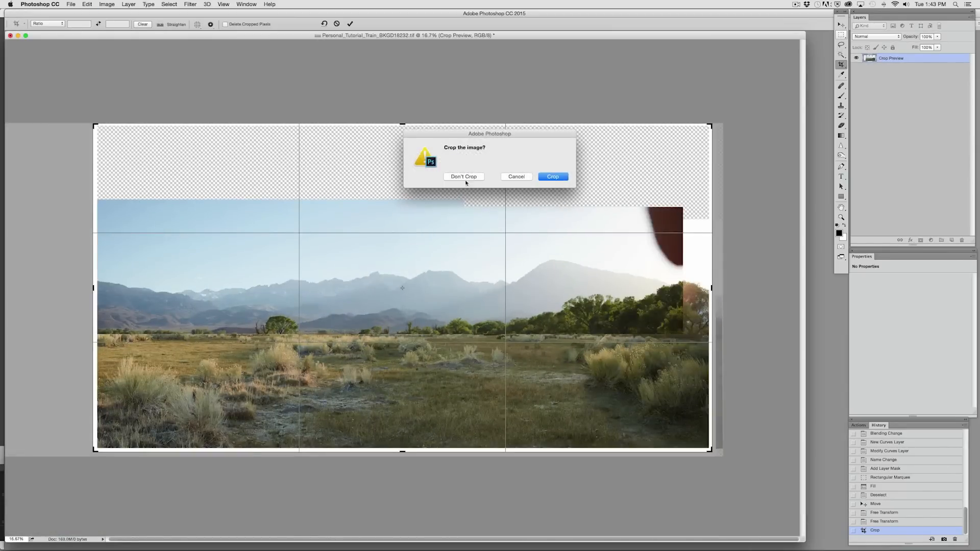
left_click(465, 178)
left_click_drag(400, 312, 407, 289)
key("super+z")
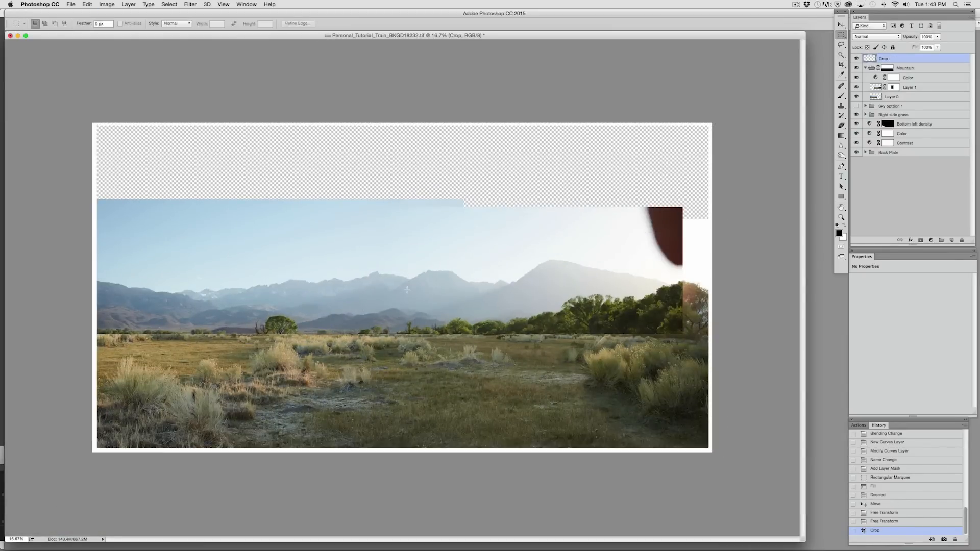
left_click(908, 77)
left_click(896, 96, "shift")
mouse_move(460, 281)
left_mouse_down()
mouse_move(461, 267)
mouse_move(469, 277)
left_mouse_up()
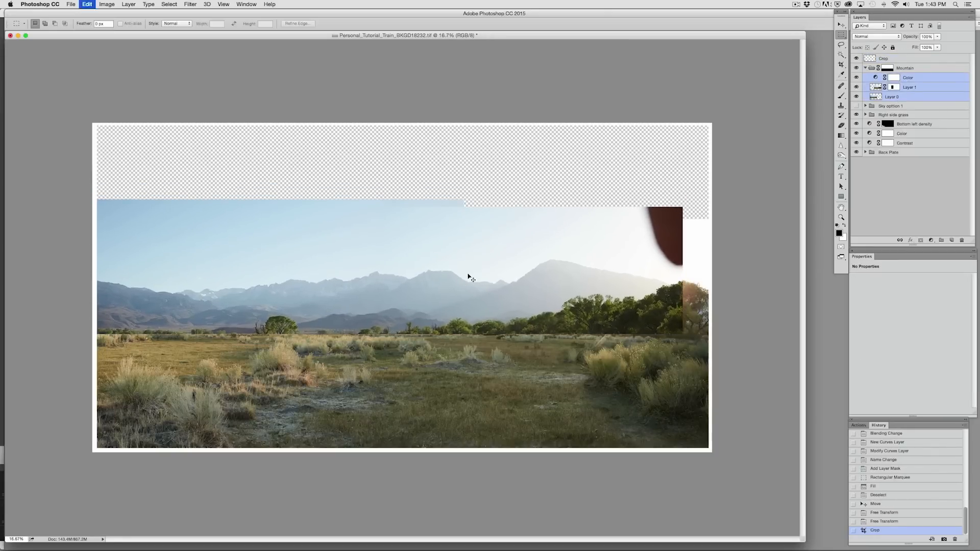
Scale the Mountain group up slightly and reposition it so its tree line sits on the landscape's horizon.
left_click(905, 69)
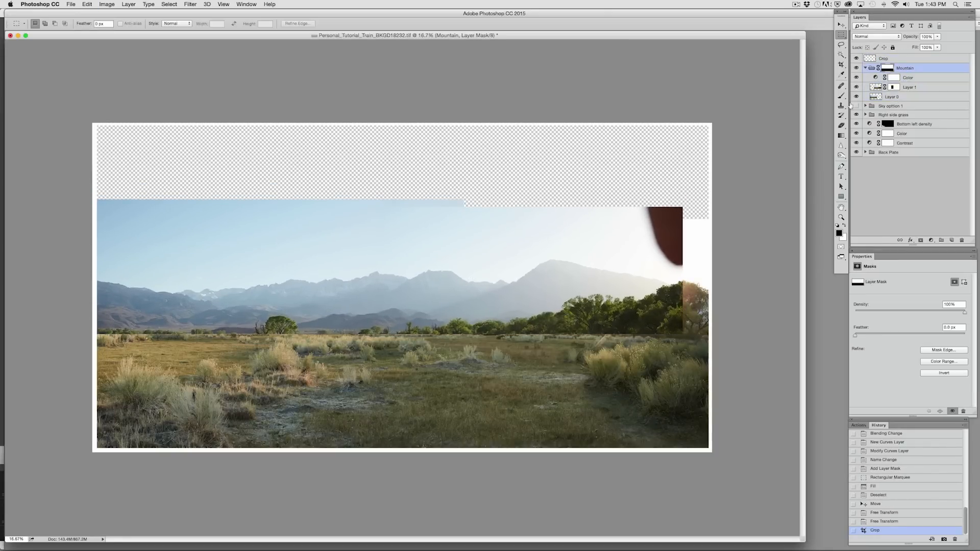
mouse_move(441, 290)
left_mouse_down()
mouse_move(444, 271)
mouse_move(450, 279)
left_mouse_up()
key("super+z")
key("super+t")
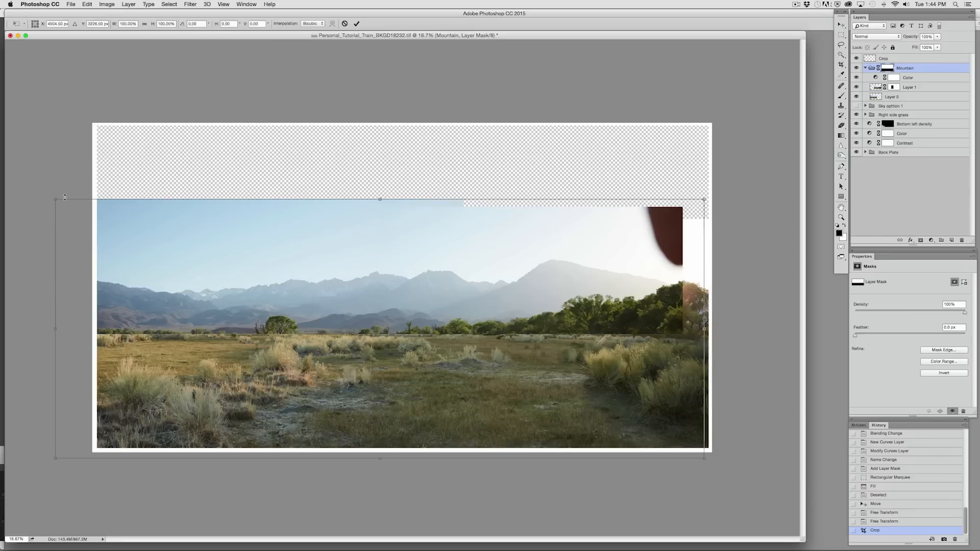
left_click_drag(54, 200, 42, 194)
mouse_move(449, 298)
left_mouse_down()
mouse_move(448, 254)
mouse_move(458, 295)
mouse_move(449, 255)
mouse_move(442, 301)
mouse_move(451, 302)
left_mouse_up()
key("m")
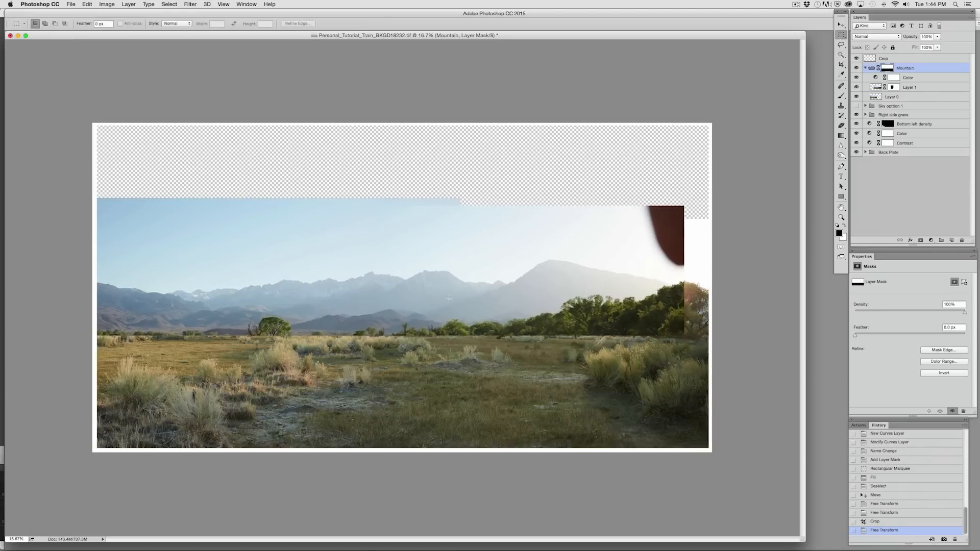
Brush black on the Mountain group's mask over the right-hand trees and dark sky shape to reveal the back plate's sun flare.
left_click(841, 96)
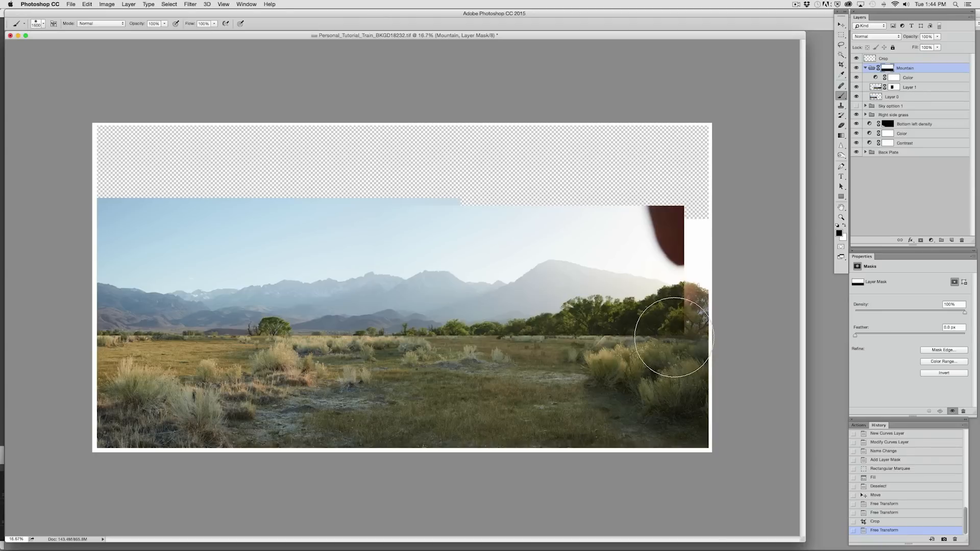
mouse_move(677, 313)
left_mouse_down()
mouse_move(691, 325)
mouse_move(649, 328)
mouse_move(676, 328)
left_mouse_up()
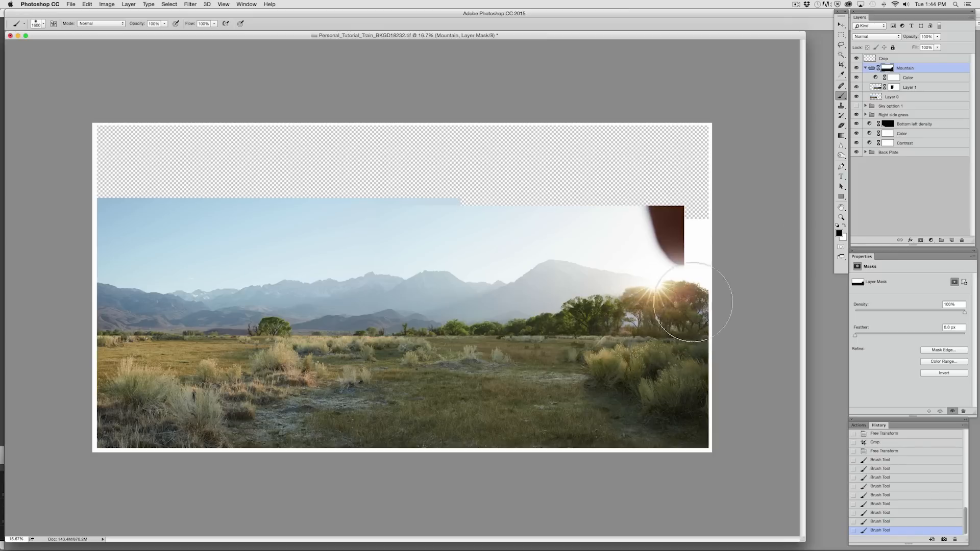
left_click(857, 68)
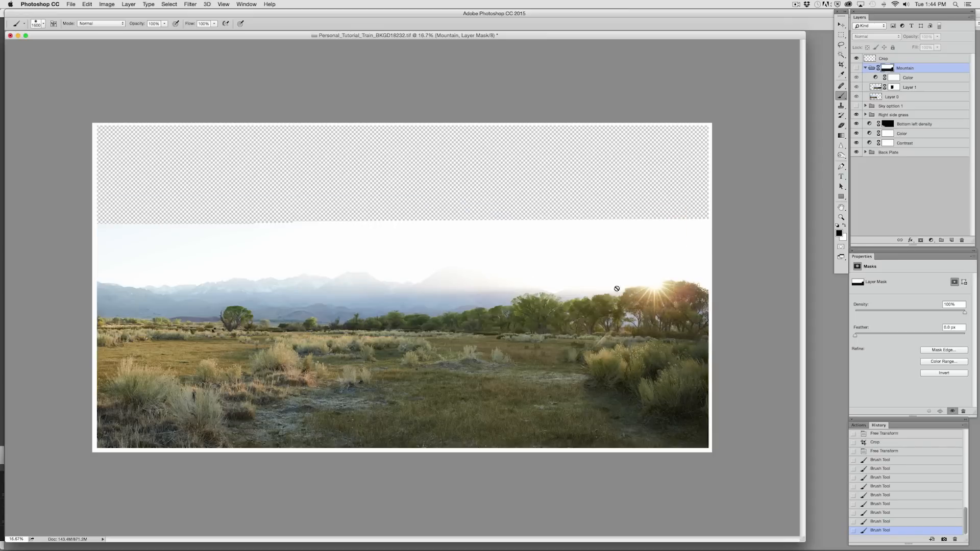
left_click(857, 67)
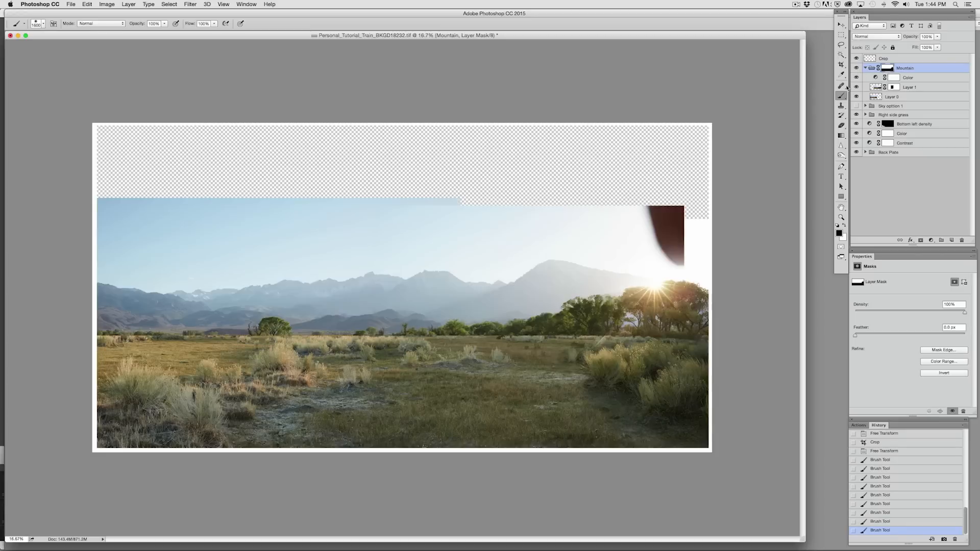
left_click_drag(689, 286, 686, 255)
mouse_move(679, 211)
left_mouse_down()
mouse_move(676, 230)
mouse_move(724, 240)
left_mouse_up()
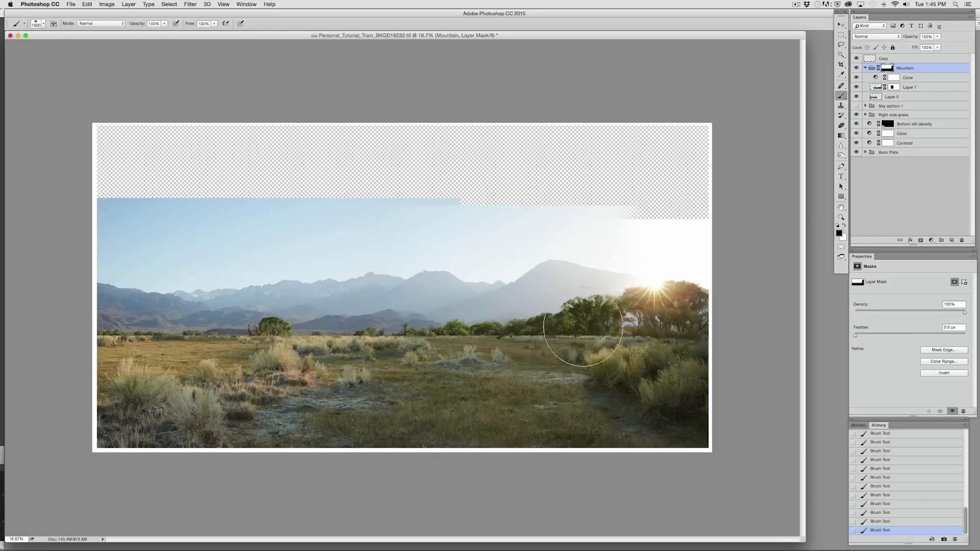
Reduce the brush to about 400 px and mask out the Mountain group's tree line from the right-hand trees to the left edge.
key("bracketleft")
key("bracketleft")
key("bracketleft")
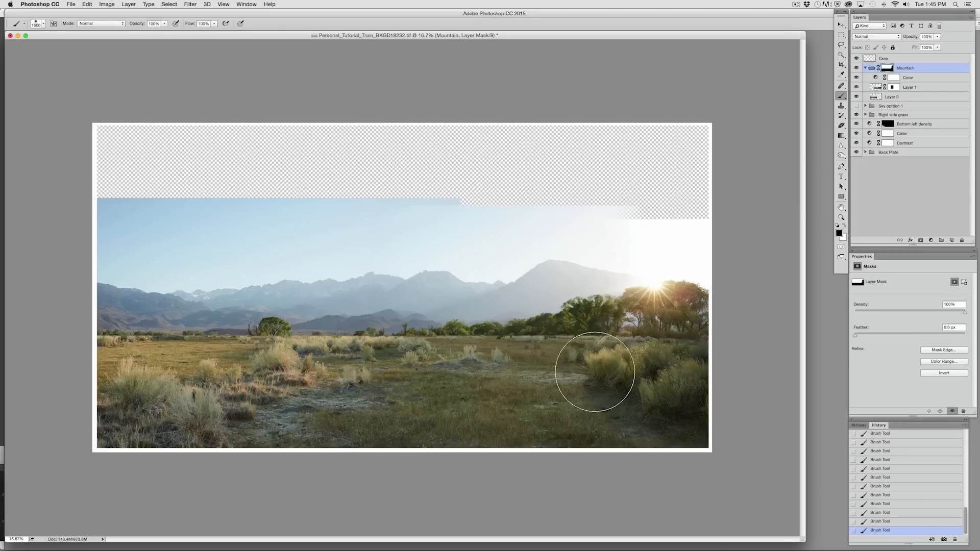
key("bracketleft")
key("bracketleft")
key("bracketleft")
key("bracketleft")
key("bracketleft")
key("bracketleft")
key("bracketleft")
key("bracketleft")
key("bracketleft")
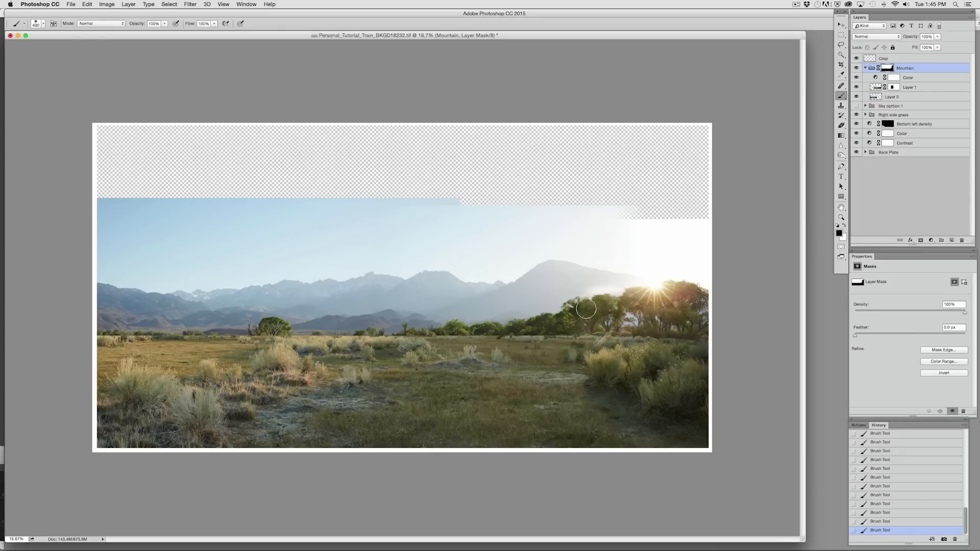
mouse_move(580, 327)
left_mouse_down()
mouse_move(528, 329)
mouse_move(564, 321)
mouse_move(550, 309)
mouse_move(485, 323)
mouse_move(508, 327)
mouse_move(440, 333)
mouse_move(460, 329)
mouse_move(56, 341)
left_mouse_up()
Nudge the Mountain group up in large increments so the mountains rise slightly higher behind the tree line.
key("super+shift+Up")
key("super+shift+Up")
key("super+shift+Up")
key("super+shift+Up")
key("super+shift+Up")
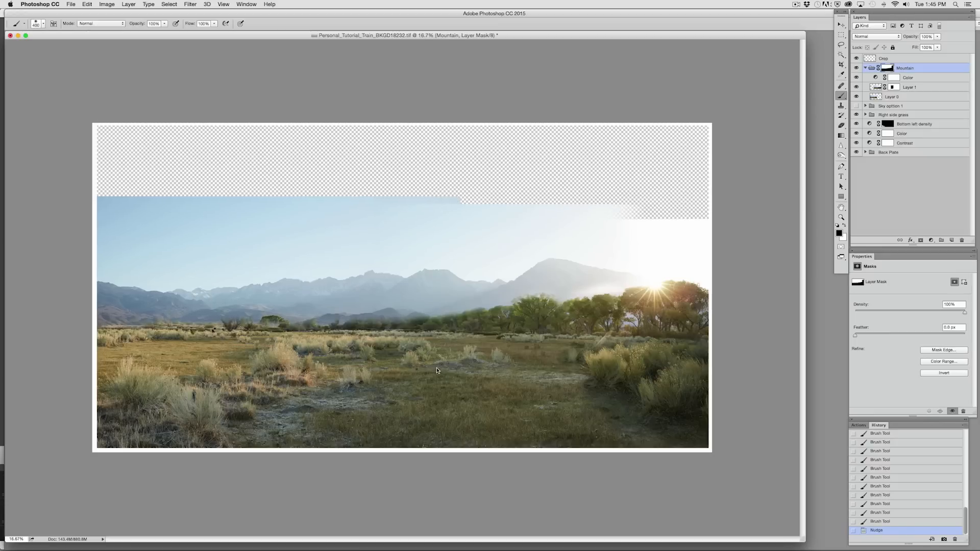
key("super+shift+Up")
key("super+shift+Up")
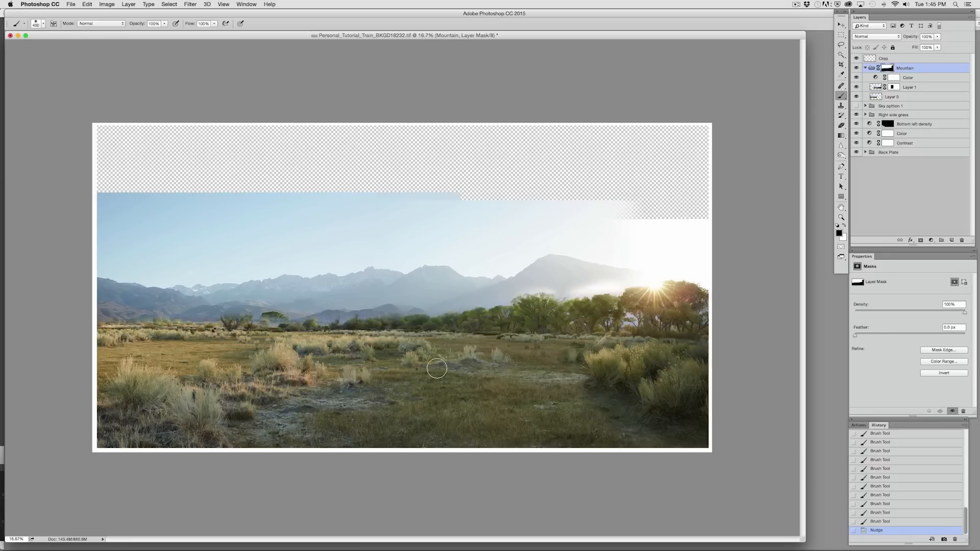
key("super+shift+Up")
key("super+shift+Up")
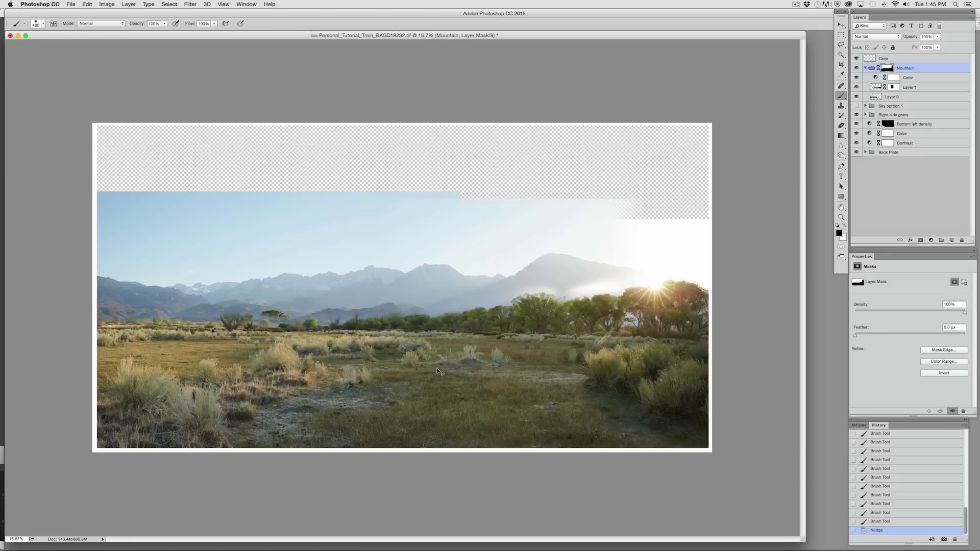
key("super+shift+Down")
key("super+shift+Down")
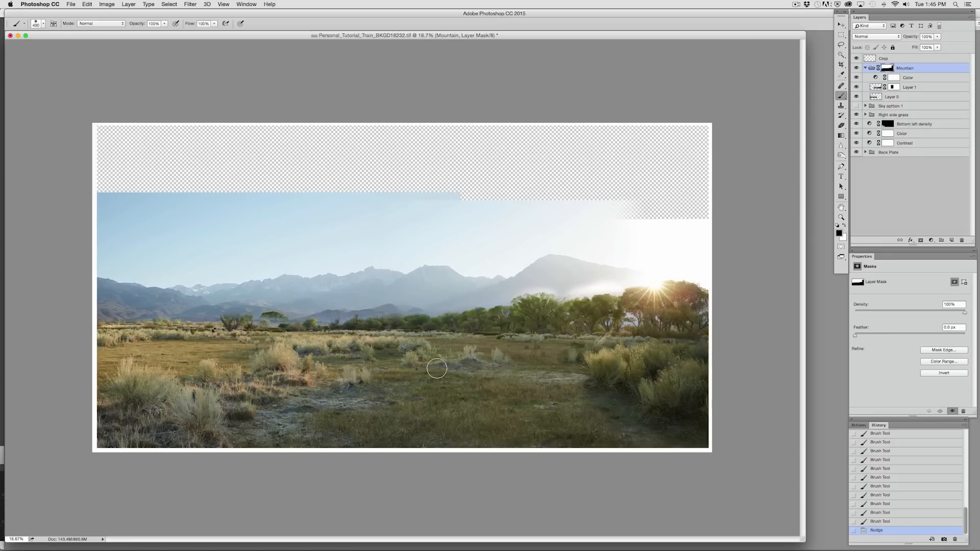
Paint black on the Mountain group's mask over its duplicate left tree and leftover horizon brush to reveal the back plate.
mouse_move(282, 318)
left_mouse_down()
mouse_move(237, 315)
mouse_move(235, 354)
mouse_move(194, 317)
mouse_move(238, 319)
left_mouse_up()
left_click_drag(174, 341, 243, 343)
left_click(227, 338)
left_click(226, 338)
left_click(227, 338)
mouse_move(341, 349)
left_mouse_down()
mouse_move(289, 358)
mouse_move(405, 353)
left_mouse_up()
left_click_drag(585, 366, 477, 372)
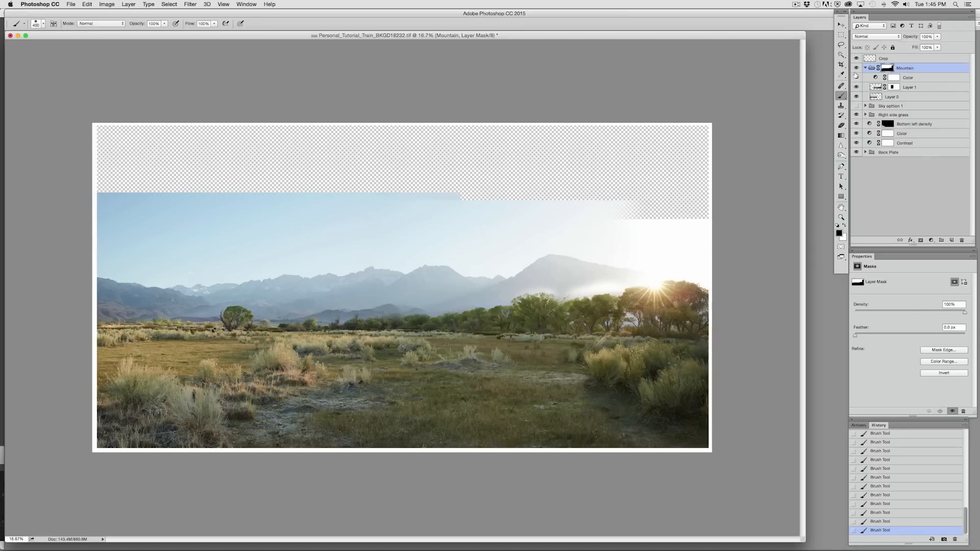
Compare the Mountain group against the back plate, rotate it about 0.5° counterclockwise, and shift it slightly up.
left_click(856, 68)
left_click(856, 68)
left_click(856, 68)
left_click(856, 68)
key("super+t")
left_click_drag(730, 115, 732, 109)
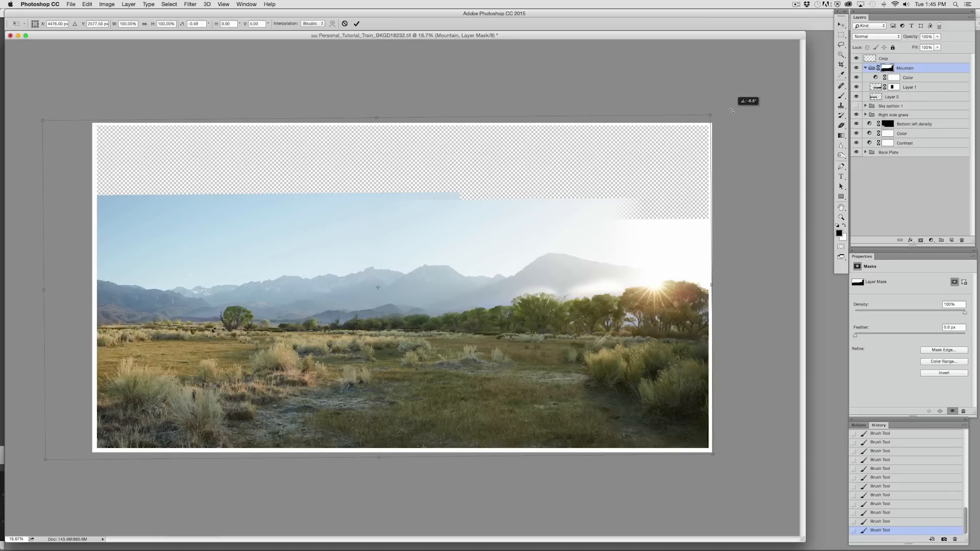
left_click_drag(573, 258, 571, 257)
key("b")
key("Return")
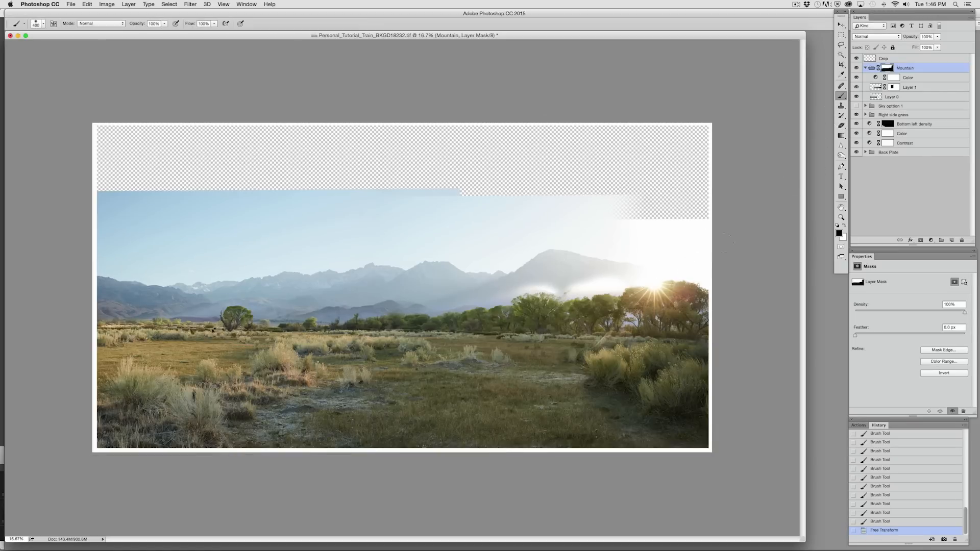
Erase the Mountain group's mask just above the right-hand trees to restore the mountain base over the white haze.
left_click(839, 127)
mouse_move(623, 274)
left_mouse_down()
mouse_move(597, 264)
mouse_move(608, 282)
mouse_move(523, 298)
left_mouse_up()
key("0")
key("bracketright")
key("bracketright")
key("bracketright")
key("bracketright")
mouse_move(571, 289)
left_mouse_down()
mouse_move(617, 284)
mouse_move(588, 306)
mouse_move(605, 288)
mouse_move(632, 287)
mouse_move(612, 298)
mouse_move(612, 320)
left_mouse_up()
left_click(587, 305)
Brush black dabs on the Mountain group's mask over the right-hand trees to blend the back plate's trees into the mountains.
left_click(840, 98)
mouse_move(607, 320)
left_mouse_down()
mouse_move(587, 309)
mouse_move(579, 356)
left_mouse_up()
left_click(584, 312)
left_click(574, 325)
left_click(556, 316)
left_click(550, 311)
left_click(543, 320)
left_click(527, 304)
left_click(541, 297)
left_click(522, 302)
left_click(538, 308)
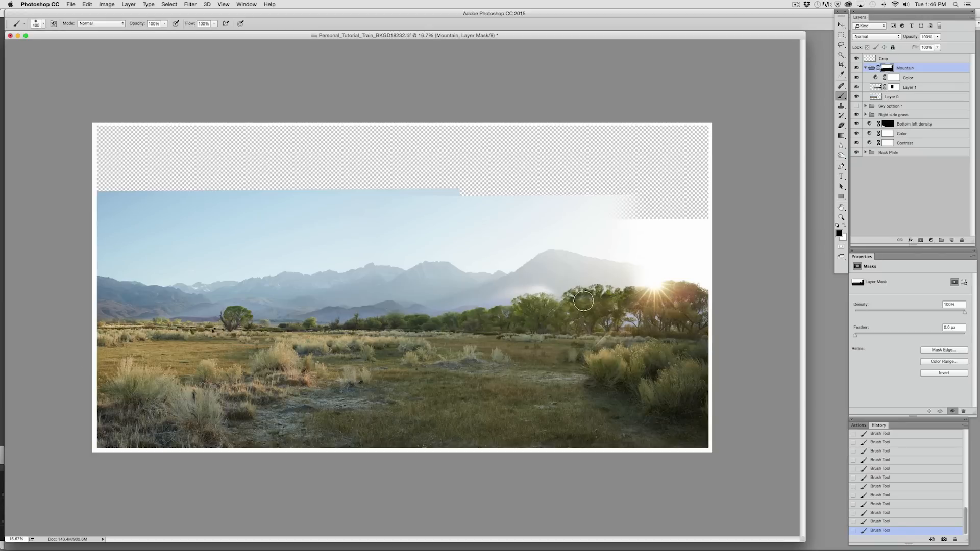
Move the Mountain group slightly left and down, and disable its layer mask.
left_click_drag(553, 327, 551, 327)
right_click(890, 68)
left_click(898, 72)
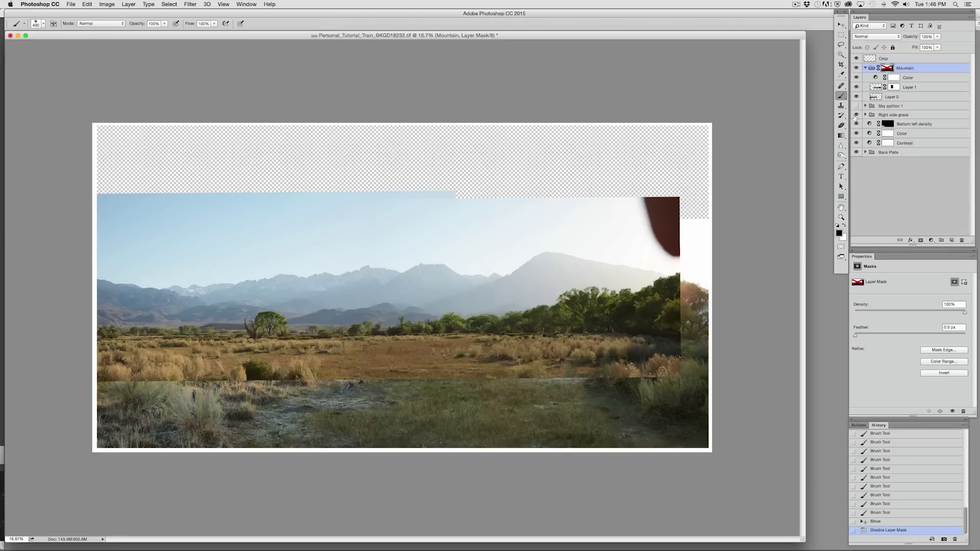
key("super+z")
key("super+z")
Rotate the Mountain group about 0.23° clockwise and re-enable its layer mask.
key("super+t")
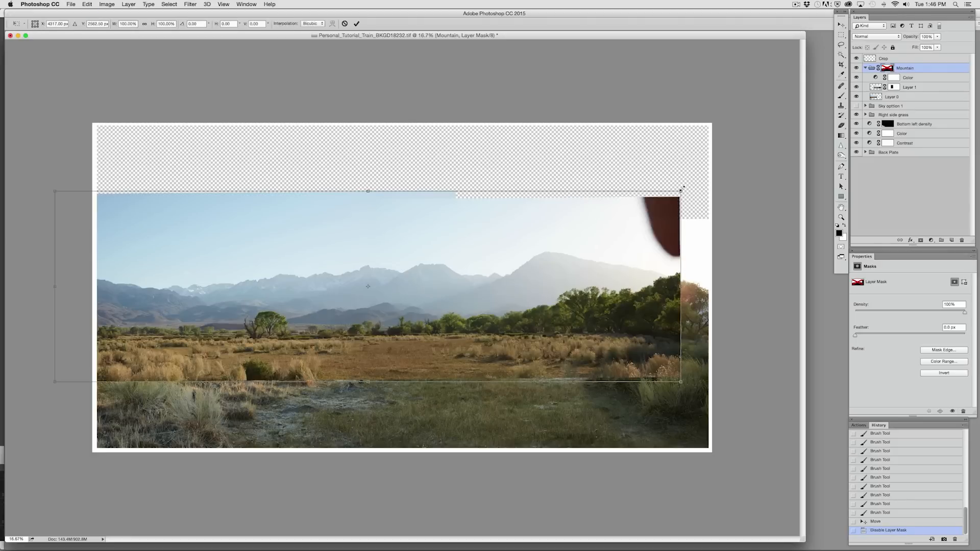
left_click_drag(692, 186, 700, 188)
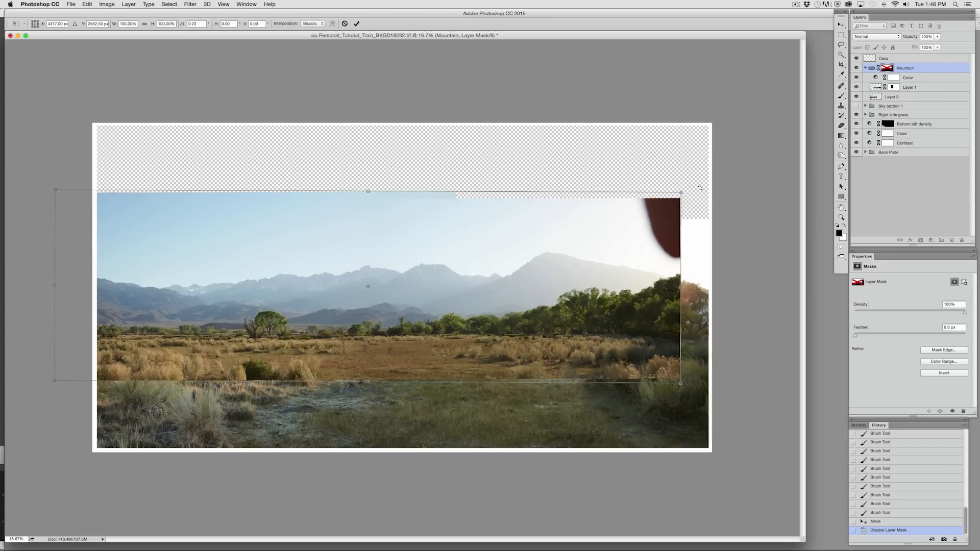
key("b")
key("Return")
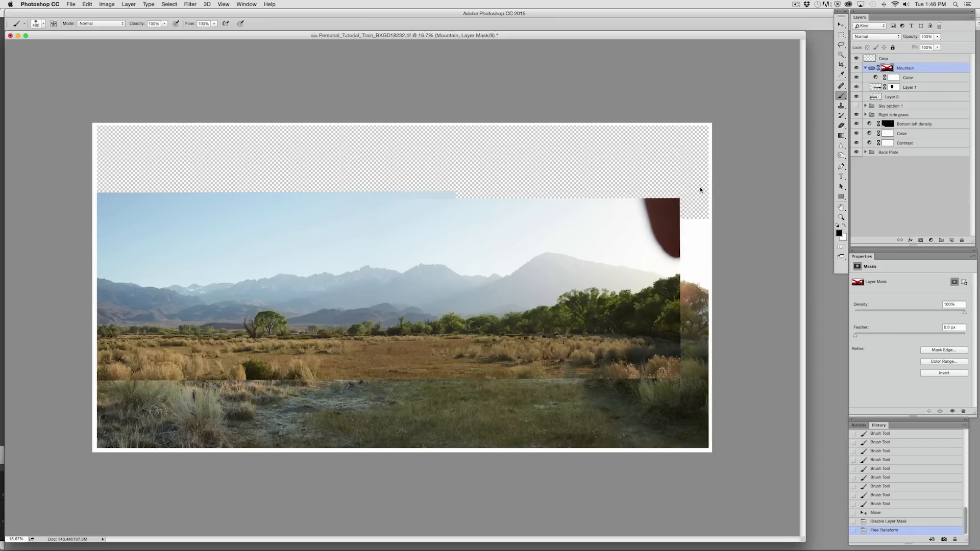
left_click(891, 69, "shift")
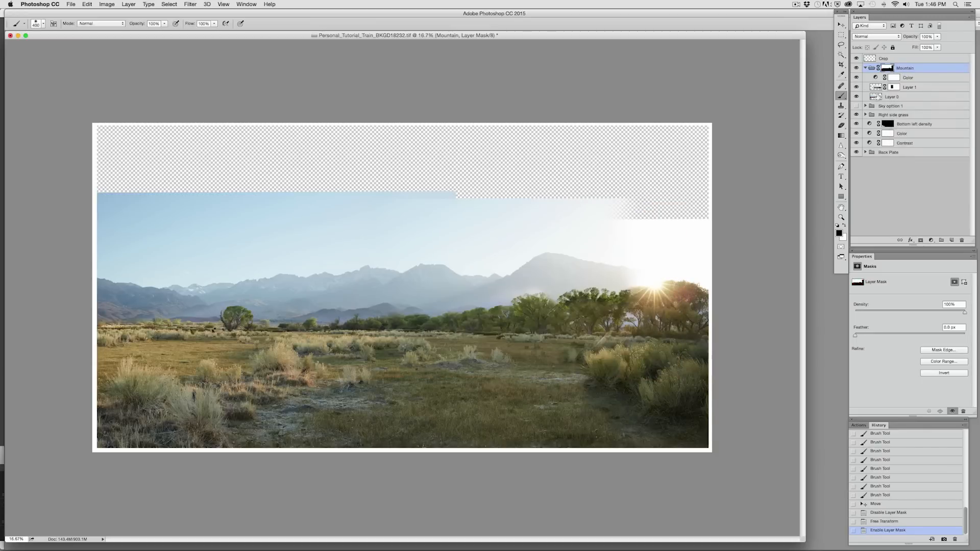
Toggle the Mountain group's visibility to compare its mountains with the original back plate.
left_click(857, 68)
left_click(857, 67)
left_click(858, 68)
left_click(858, 68)
left_click(857, 67)
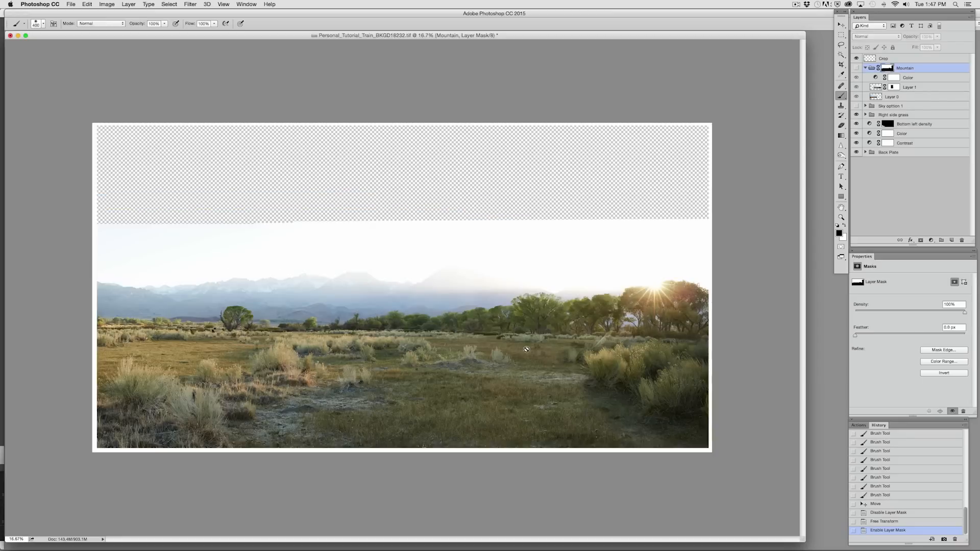
left_click(857, 68)
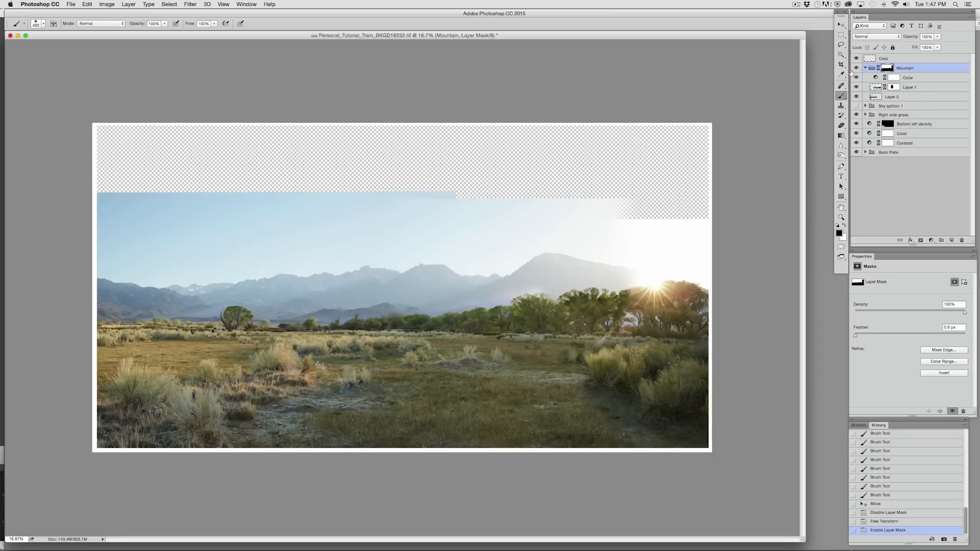
Compare the composite without the Mountain group, and brush black dabs on its mask along the horizon from the left edge to the lone tree.
left_click(856, 68)
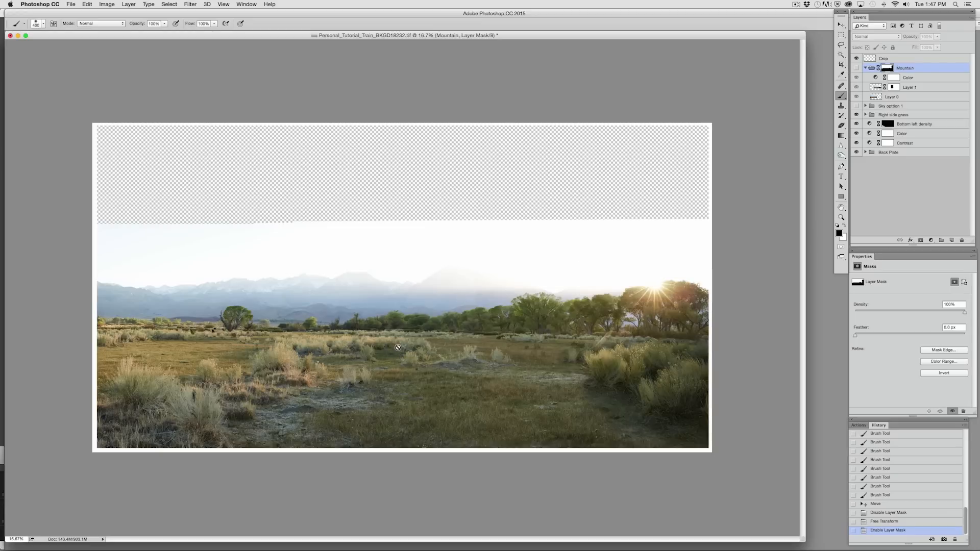
left_click(857, 68)
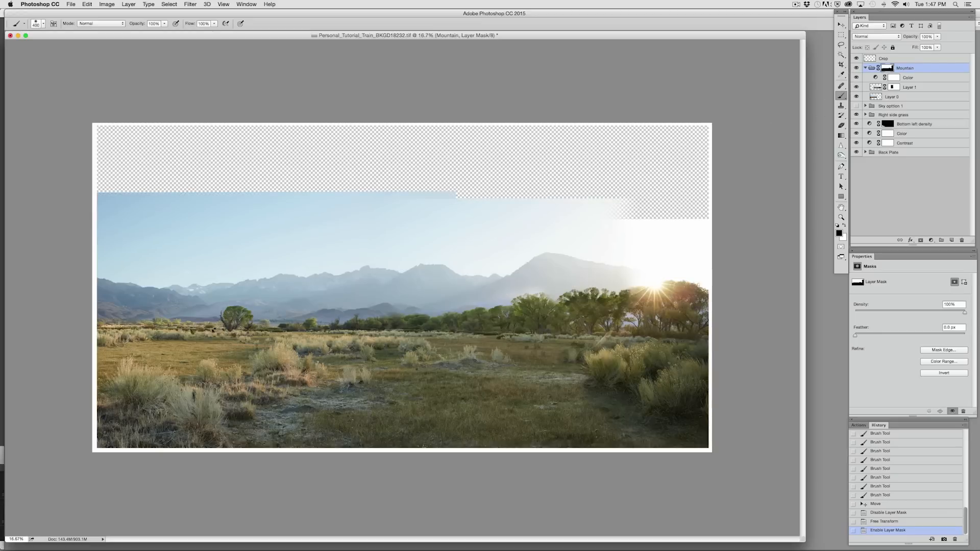
left_click(109, 320)
left_click(103, 322)
left_click(98, 323)
left_click(98, 323)
left_click(108, 318)
left_click(99, 321)
left_click(122, 321)
left_click(135, 322)
left_click(159, 324)
left_click(181, 326)
left_click(206, 330)
left_click(233, 336)
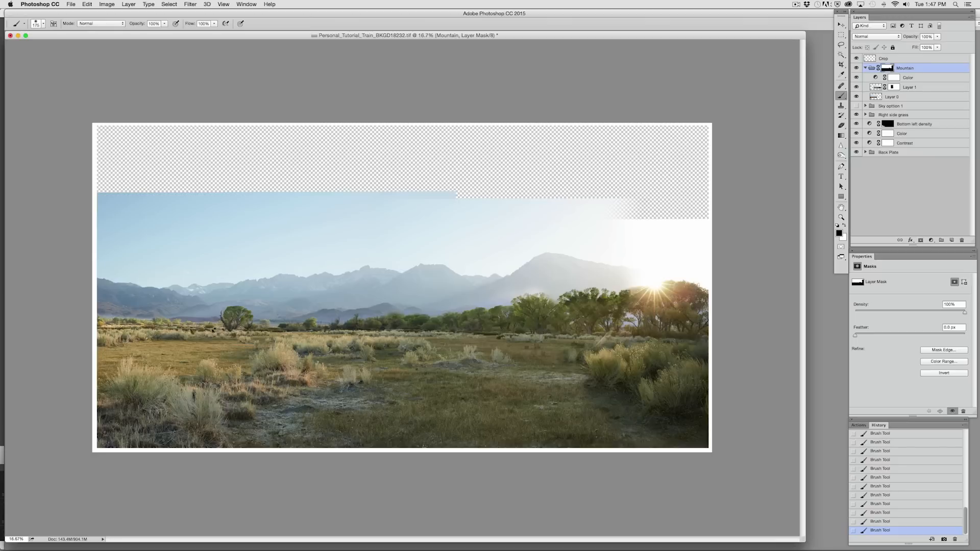
Shift the Mountain group left and erase on its mask around the tall trees left of the sun to refine the blend.
mouse_move(560, 301)
left_mouse_down()
mouse_move(613, 297)
mouse_move(597, 290)
mouse_move(673, 293)
mouse_move(517, 309)
mouse_move(574, 305)
mouse_move(567, 310)
left_mouse_up()
key("e")
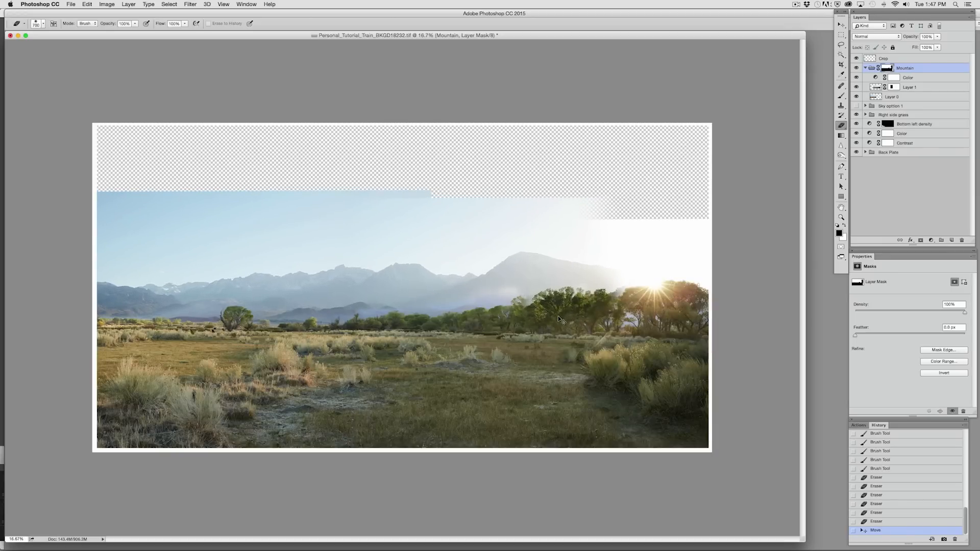
left_click(522, 300)
left_click(518, 300)
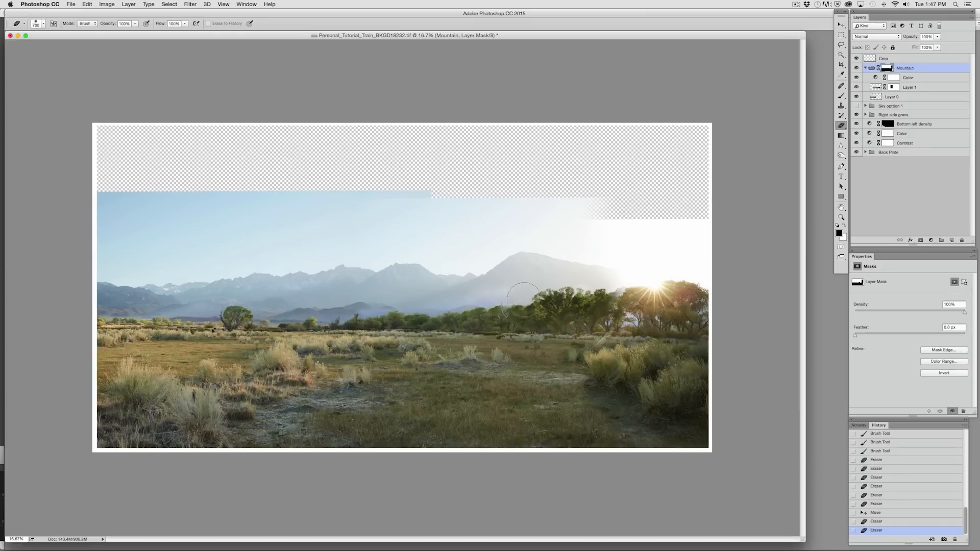
Try a black brush stroke on the Mountain mask at the base of the right-hand peak, and erase it back.
left_click(841, 95)
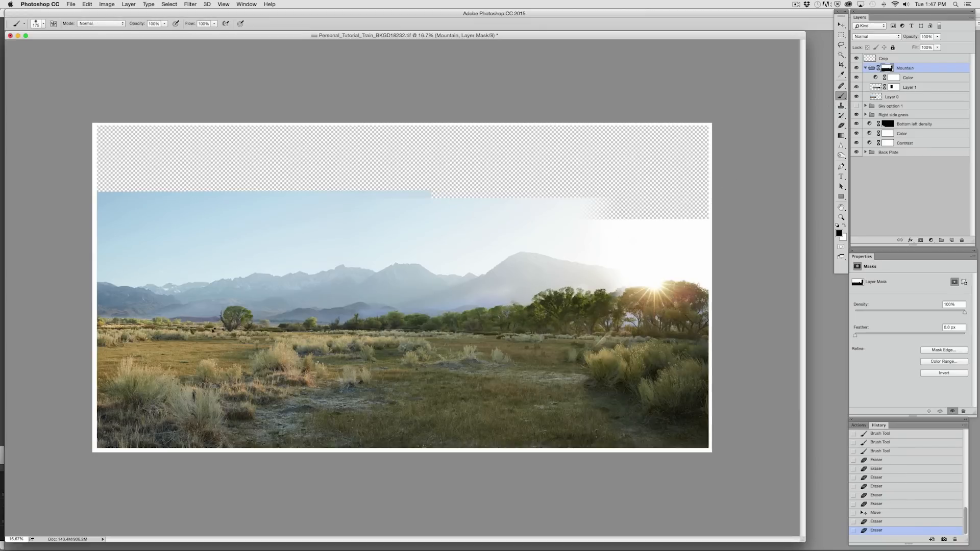
mouse_move(490, 298)
left_mouse_down()
mouse_move(483, 293)
mouse_move(501, 288)
left_mouse_up()
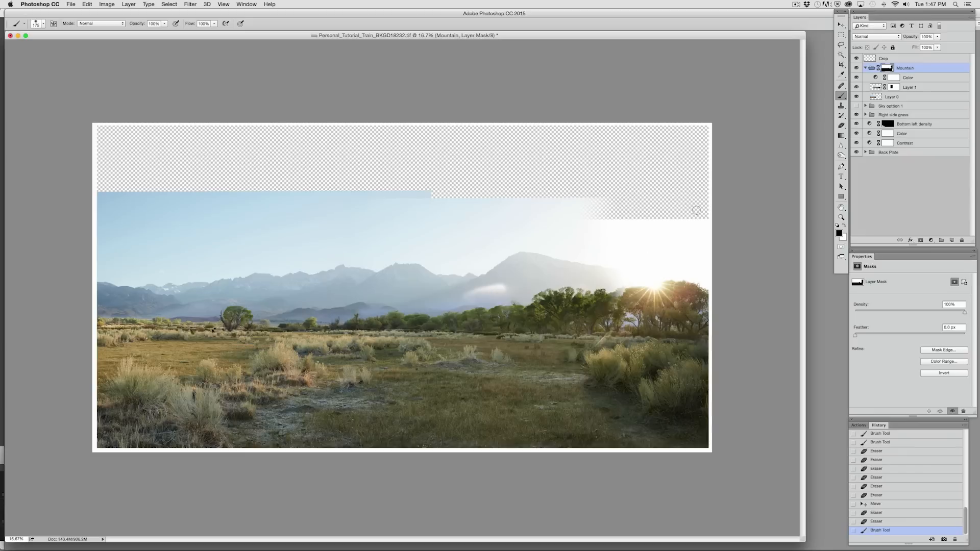
left_click(842, 124)
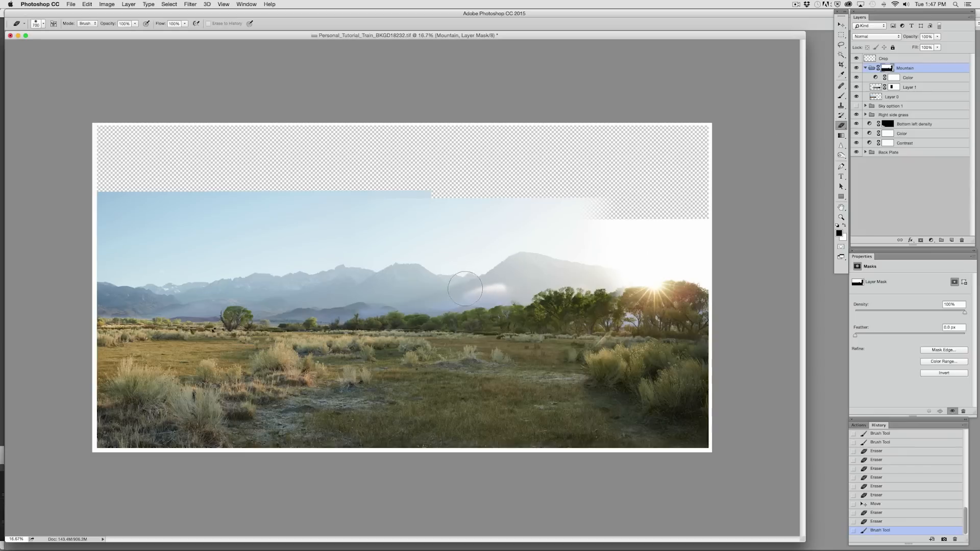
key("[")
key("[")
key("[")
key("[")
mouse_move(491, 285)
left_mouse_down()
mouse_move(452, 296)
mouse_move(527, 285)
left_mouse_up()
Erase and repaint the Mountain group's mask between the right-hand peak's foot and the sun.
left_click_drag(631, 287, 606, 295)
left_click(628, 294)
key("b")
key("5")
left_click(612, 293)
left_click(665, 278)
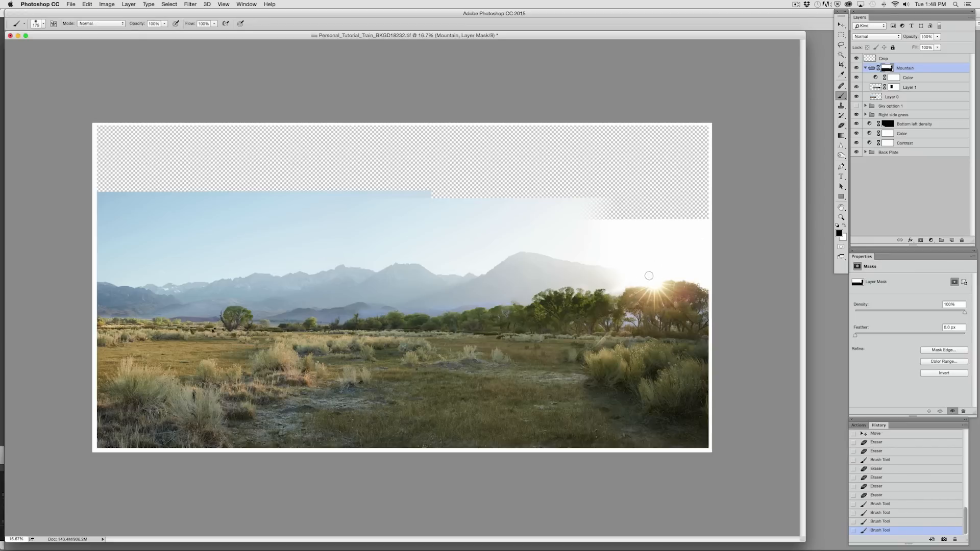
Dab black with a larger brush at 50% opacity on the Mountain mask above the trees just left of the sun.
key("bracketright")
key("bracketright")
key("bracketright")
key("bracketright")
key("bracketright")
key("bracketright")
left_click(600, 299)
left_click(603, 299)
left_click(605, 300)
left_click(604, 295)
left_click(603, 292)
left_click(606, 287)
left_click(609, 288)
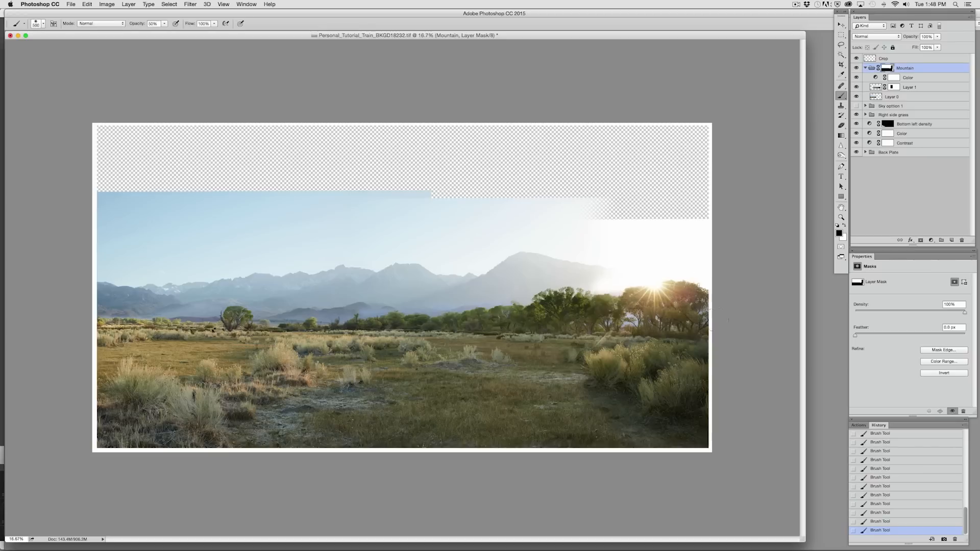
Erase lightly on the Mountain mask beside the sun at 20% opacity, and undo the last stroke.
key("bracketright")
key("bracketright")
key("bracketright")
left_click(841, 127)
mouse_move(634, 273)
left_mouse_down()
mouse_move(549, 256)
mouse_move(697, 284)
left_mouse_up()
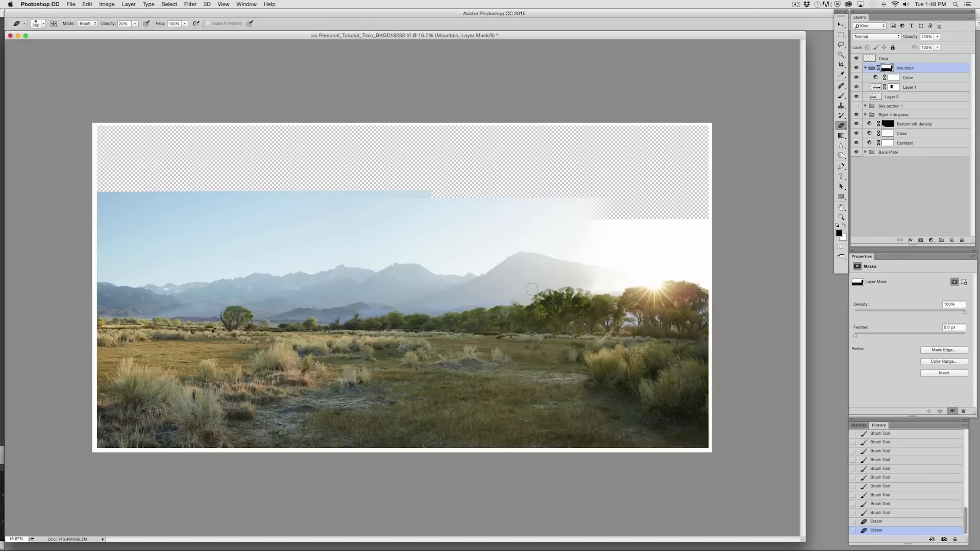
key("super+z")
Erase at 100% opacity on the Mountain mask along the mountains' base, from the center toward the far left.
key("0")
left_click_drag(383, 314, 362, 313)
left_click(345, 315)
left_click(341, 317)
left_click(333, 318)
left_click(319, 317)
left_click(306, 317)
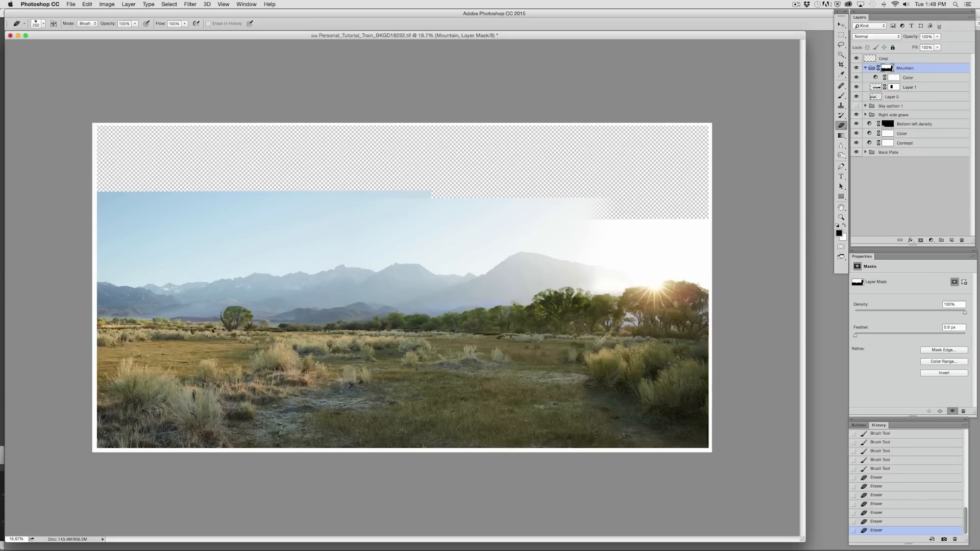
left_click(275, 311)
left_click(214, 307)
left_click(200, 312)
left_click(173, 313)
left_click(136, 314)
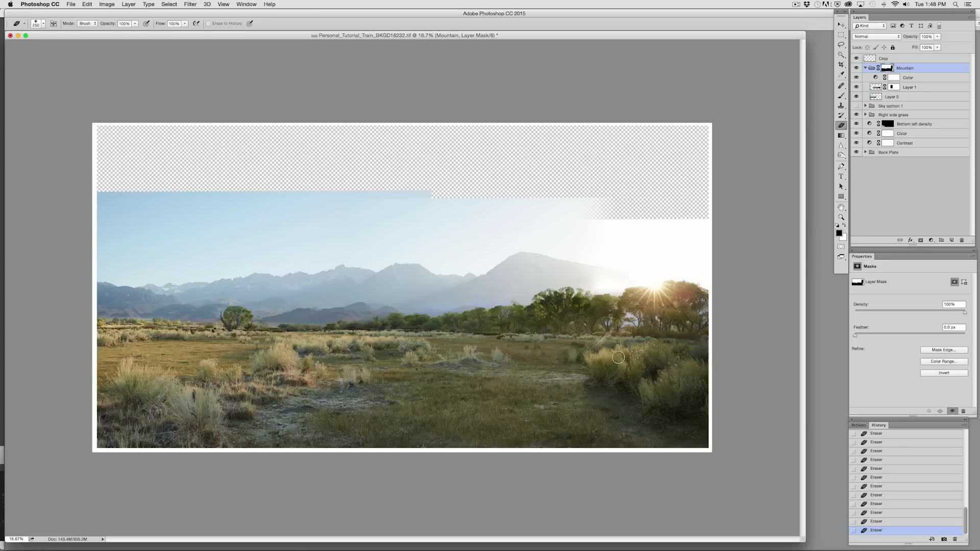
Switch to the mountain source document Personal_Tutorial_Train_BKGD_A2_3836.tif and close it.
left_click(246, 4)
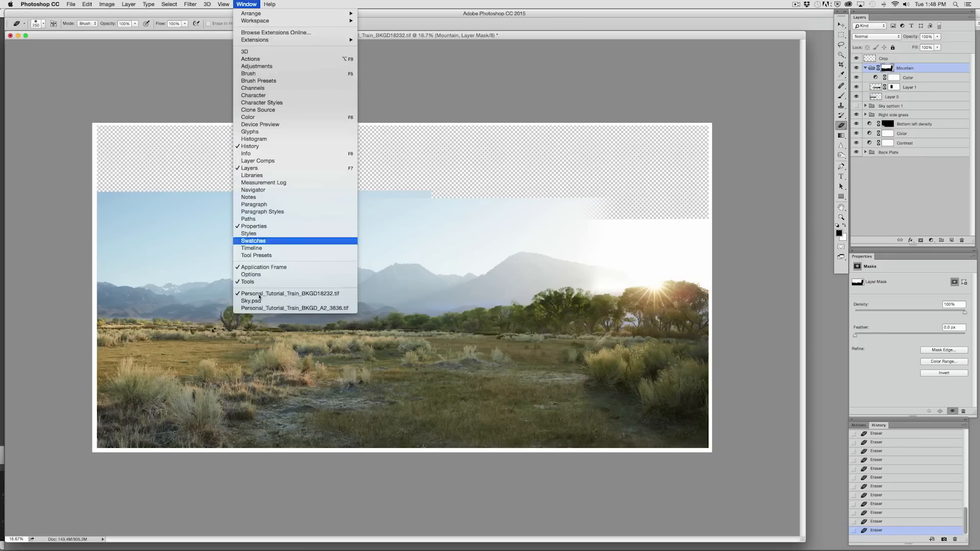
left_click(268, 308)
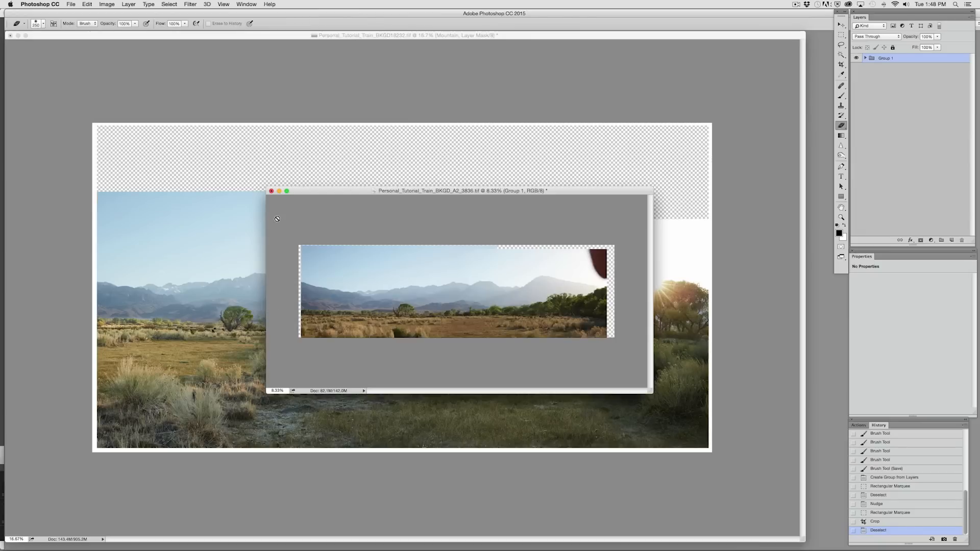
key("super+w")
left_click(462, 179)
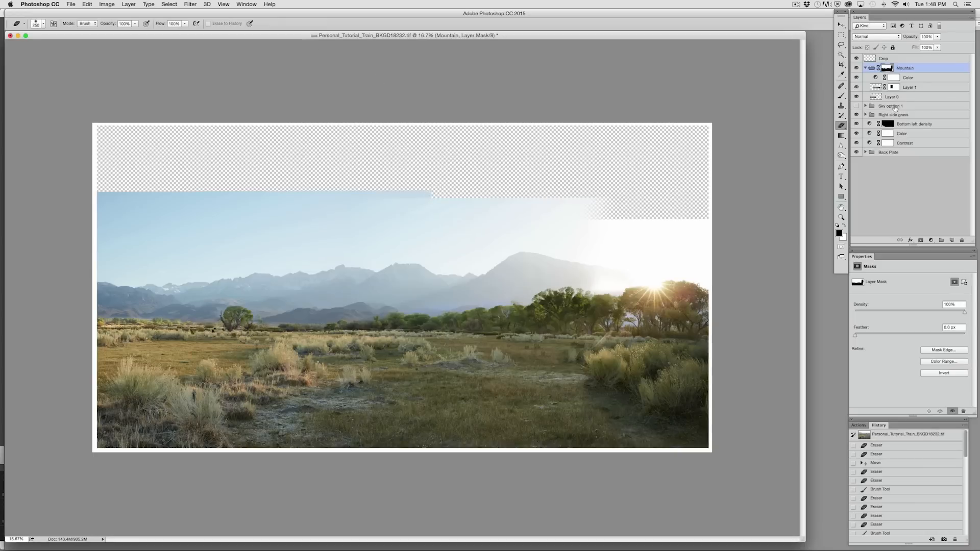
Place the Sky option 1 group above the Mountain group, collapse Mountain, and toggle the sky's visibility to compare it with the landscape.
left_click_drag(897, 107, 891, 63)
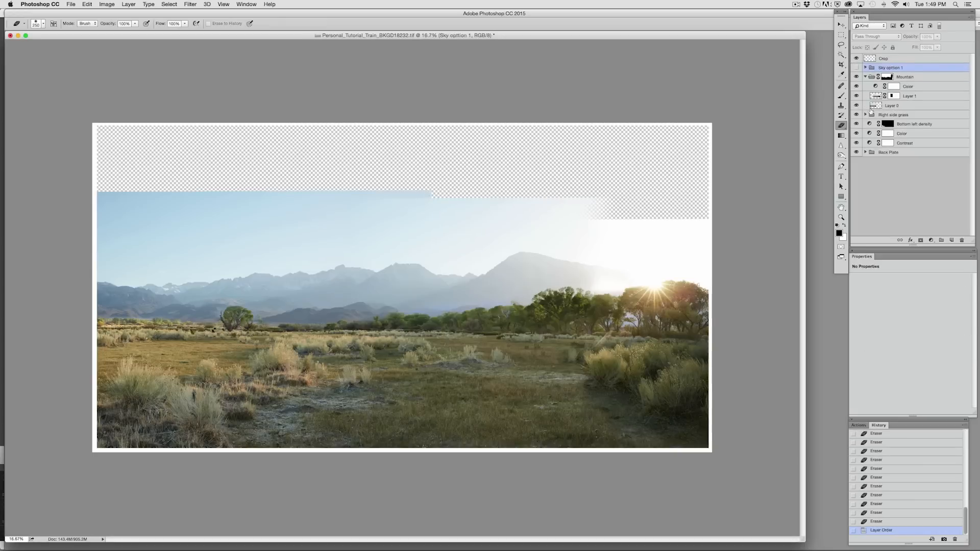
left_click(866, 76)
left_click(856, 68)
left_click(857, 68)
left_click(856, 68)
left_click(857, 68)
left_click(857, 68)
left_click(858, 69)
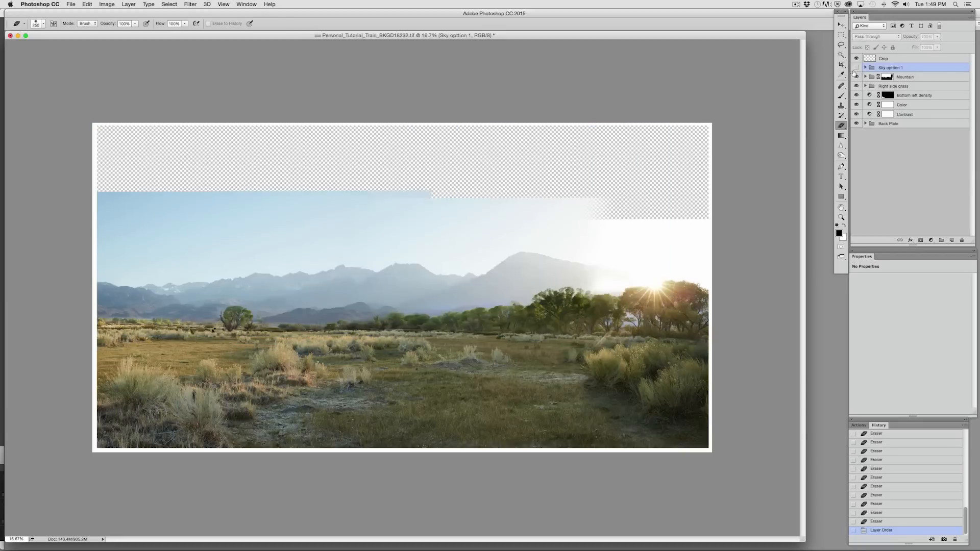
left_click(857, 68)
left_click(857, 68)
left_click(857, 68)
left_click(857, 68)
left_click(857, 67)
left_click(857, 68)
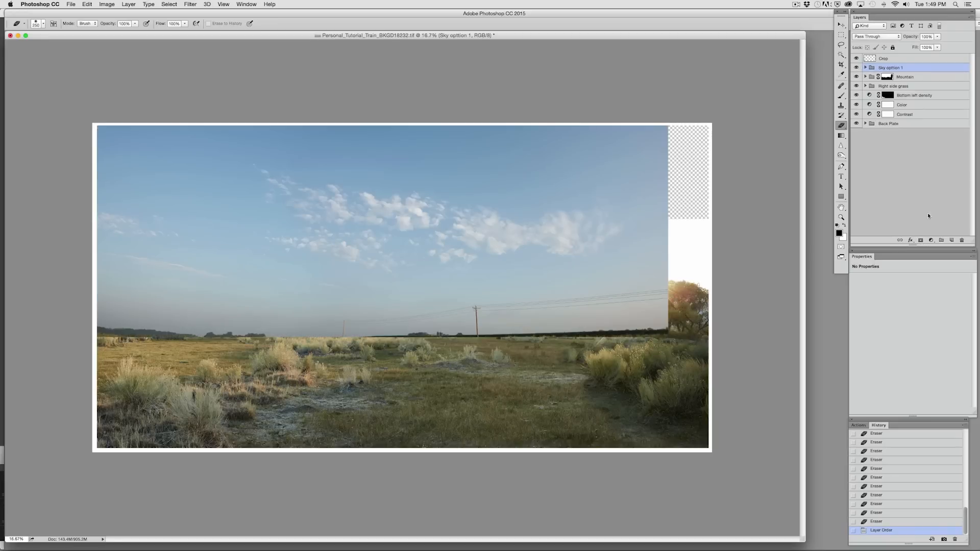
left_click(857, 67)
left_click(857, 68)
left_click(857, 68)
left_click(857, 68)
left_click(857, 68)
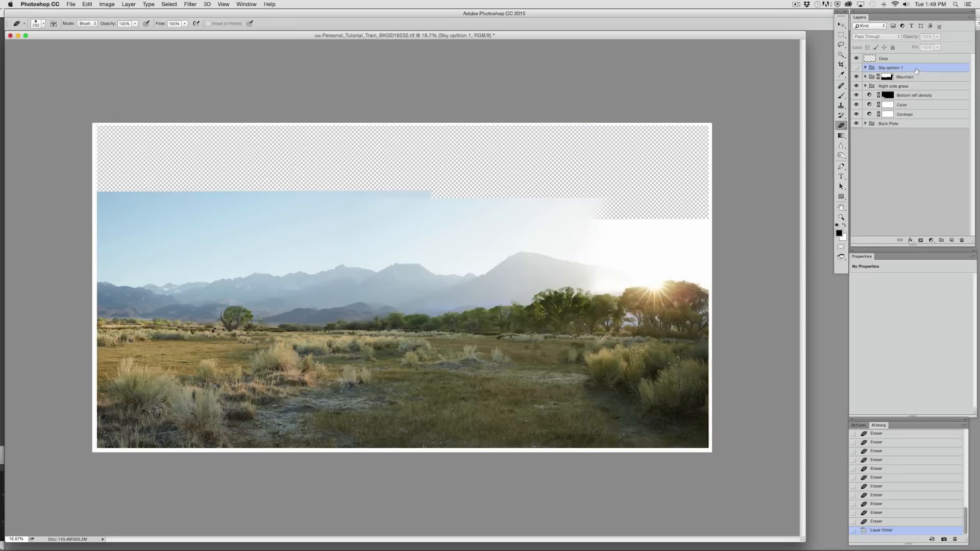
Move the Sky option 1 group back below the Mountain group and show it.
left_click_drag(910, 68, 911, 85)
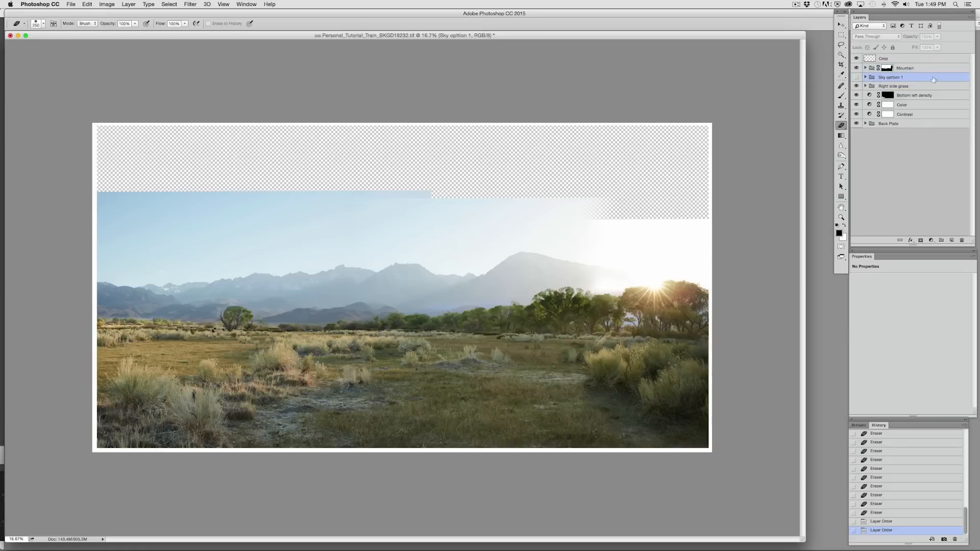
left_click(857, 68)
left_click(857, 77)
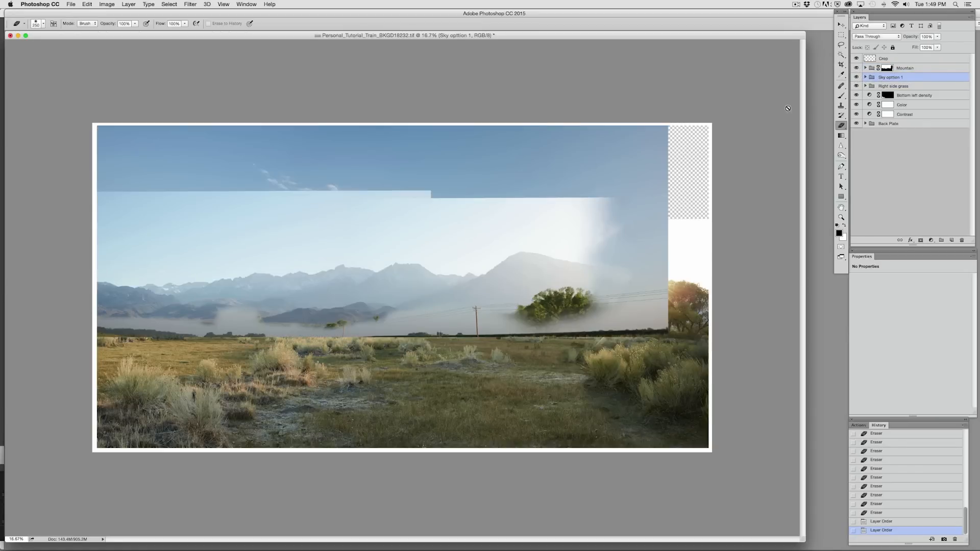
Try to fill a full-width rectangular selection from the mountains' base into the field on the Sky option 1 group.
left_click(842, 35)
left_click_drag(738, 258, 1, 403)
left_click(1, 393)
left_click_drag(81, 300, 933, 414)
key("shift+BackSpace")
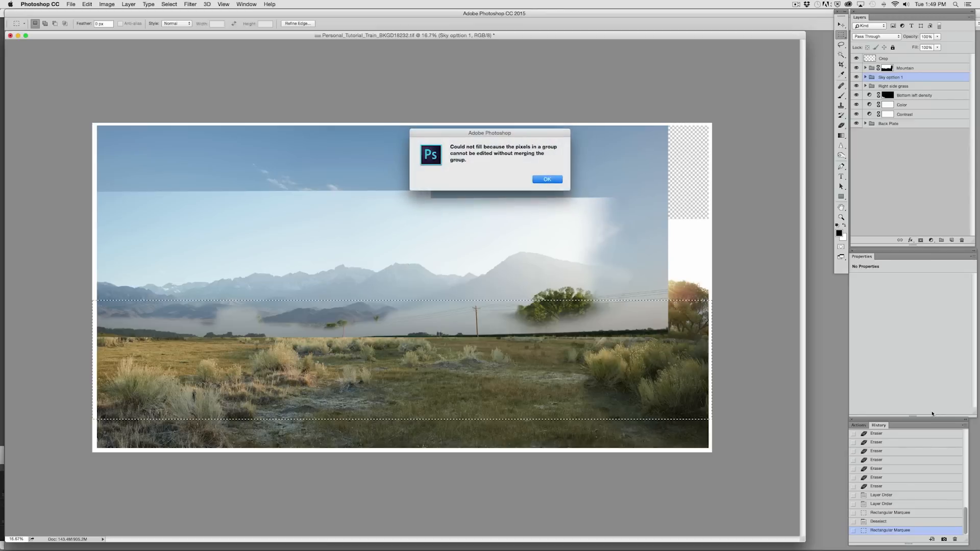
left_click(547, 180)
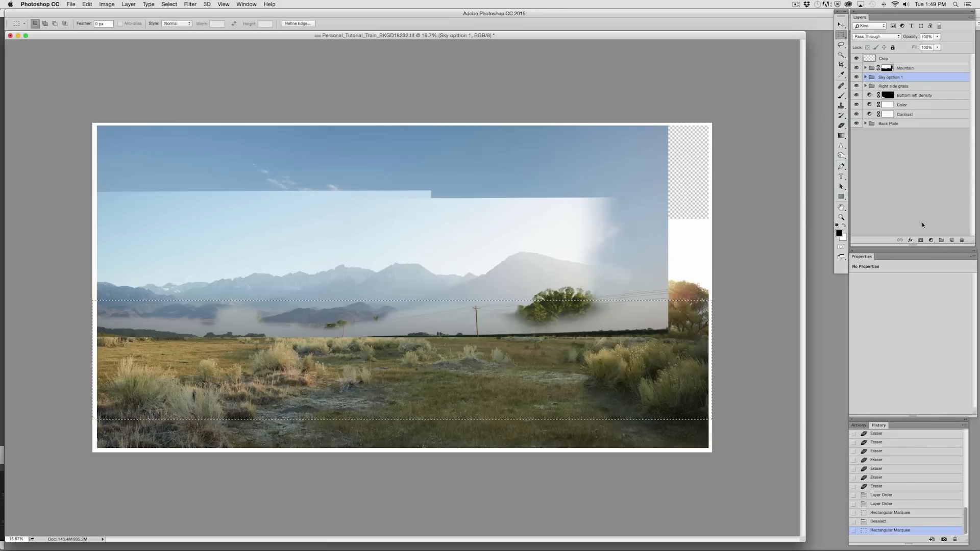
Add a layer mask to Sky option 1 from the selection, undo it, and deselect.
left_click(920, 241)
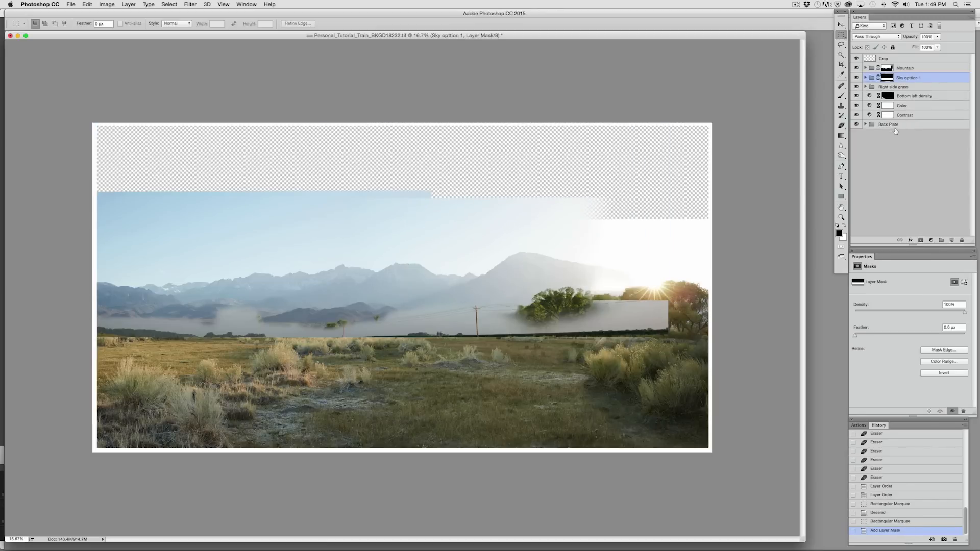
key("super+z")
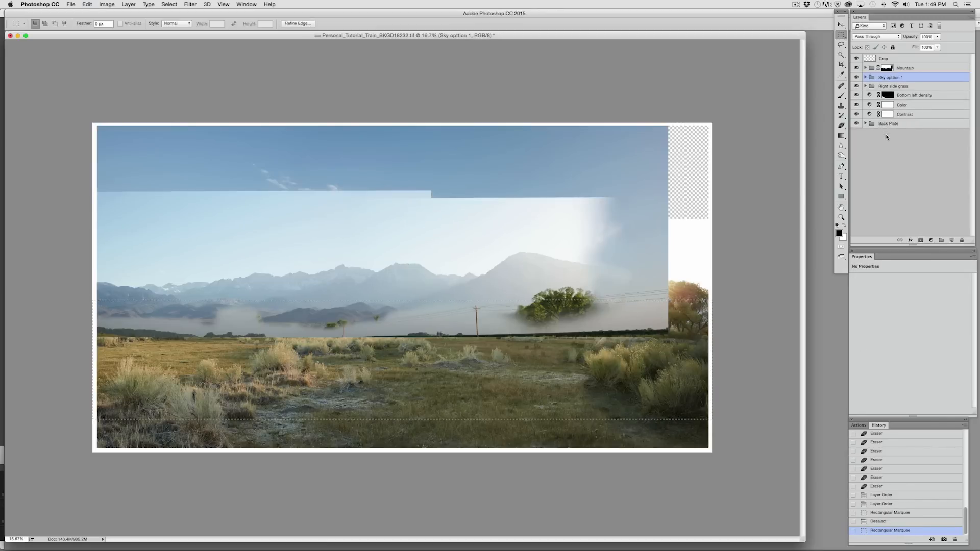
key("super+d")
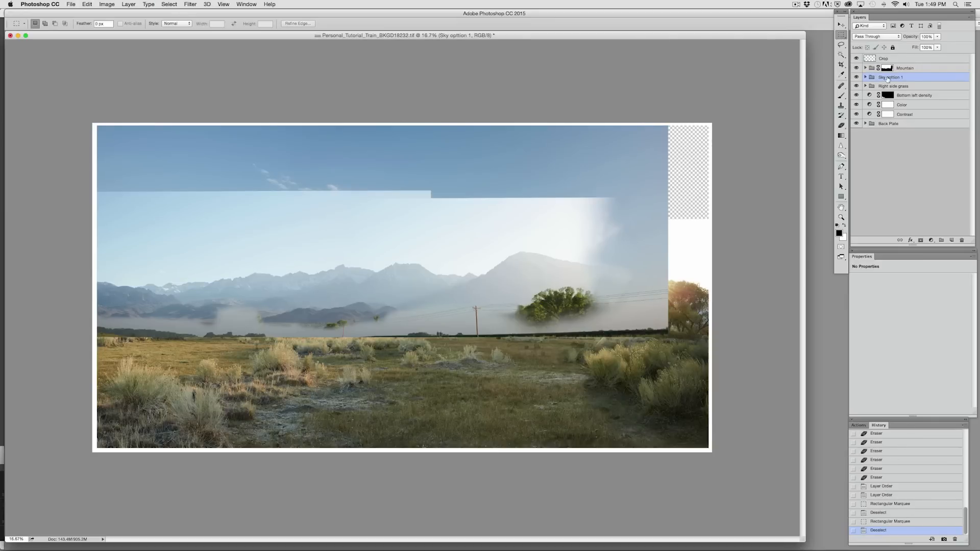
Add a layer mask to Sky option 1 and fill a wide rectangle from the treetops down into the field with black.
left_click(921, 240)
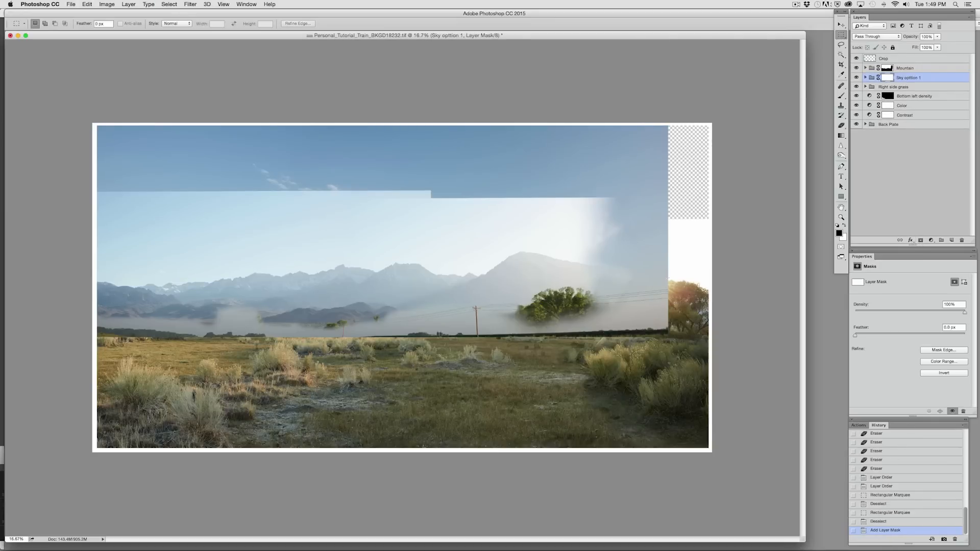
left_click_drag(697, 279, 20, 378)
key("shift+Down")
key("shift+Down")
key("shift+Down")
key("shift+Down")
key("shift+Down")
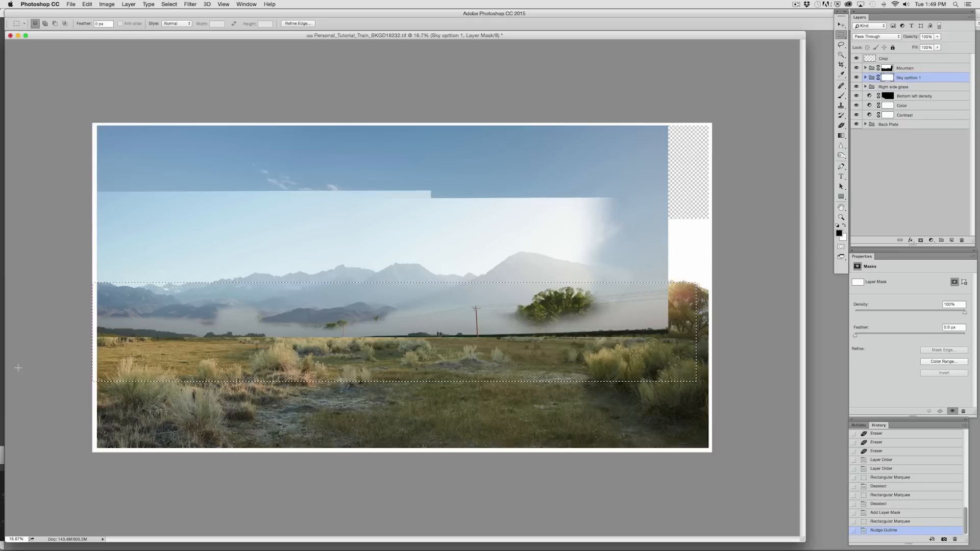
key("shift+Down")
key("shift+Down")
key("shift+Down")
key("shift+Down")
key("shift+Down")
key("shift+Down")
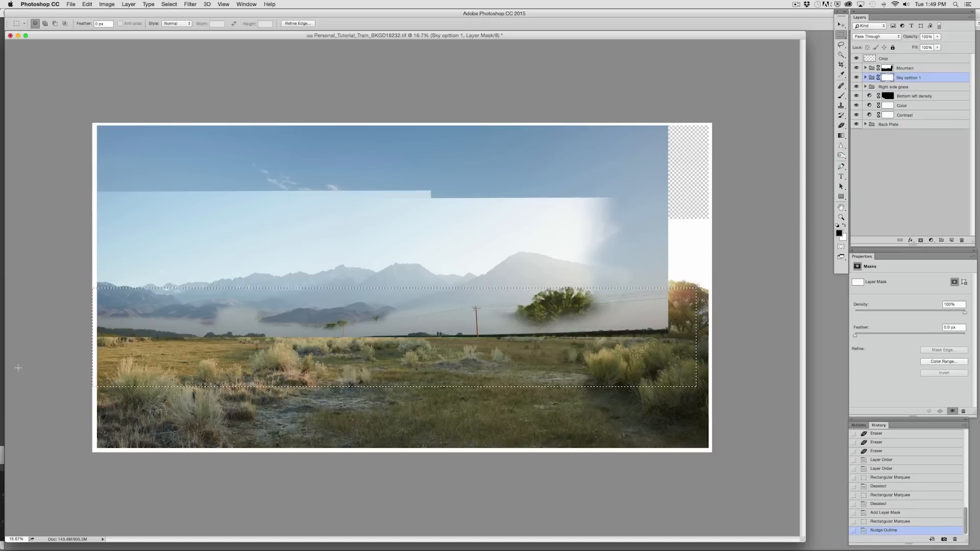
key("shift+Down")
key("shift+Down")
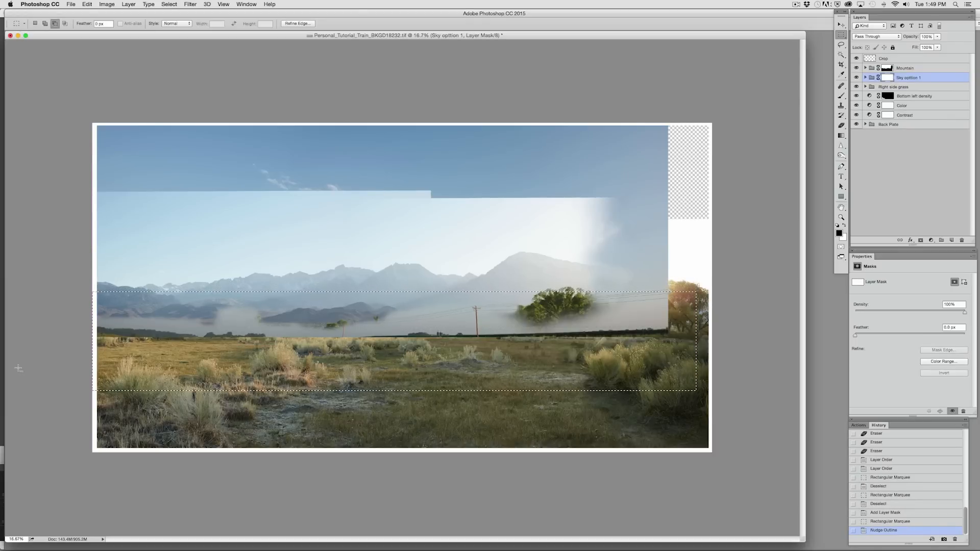
key("alt+BackSpace")
key("super+d")
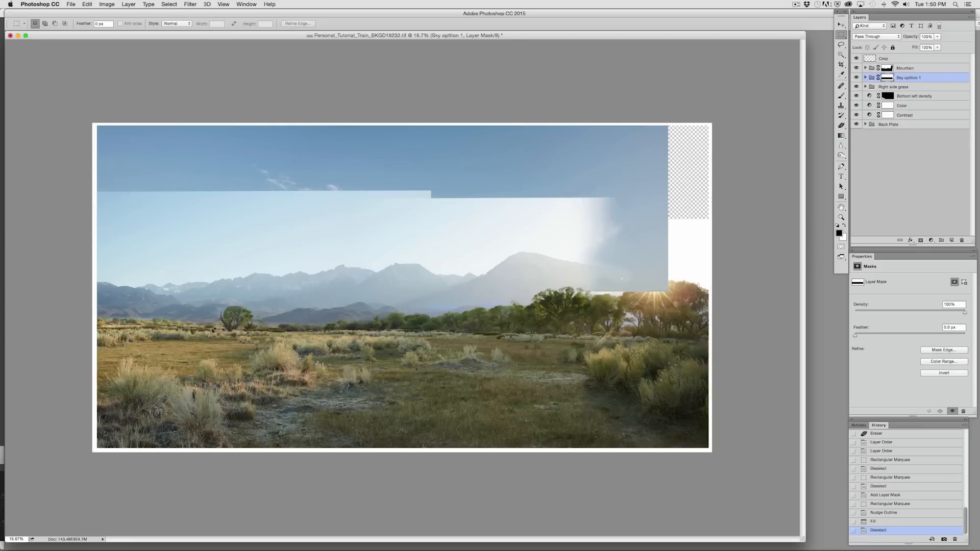
Brush black at 100% opacity with a smaller brush on the Sky option 1 mask to soften its edge around the sun.
left_click(841, 96)
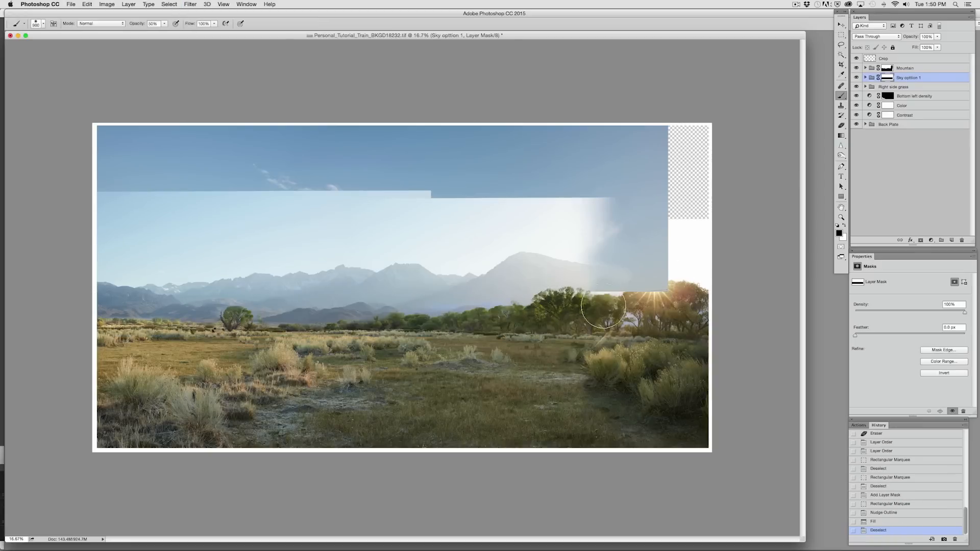
key("bracketleft")
key("bracketleft")
key("bracketleft")
key("bracketleft")
key("0")
left_click_drag(590, 300, 634, 301)
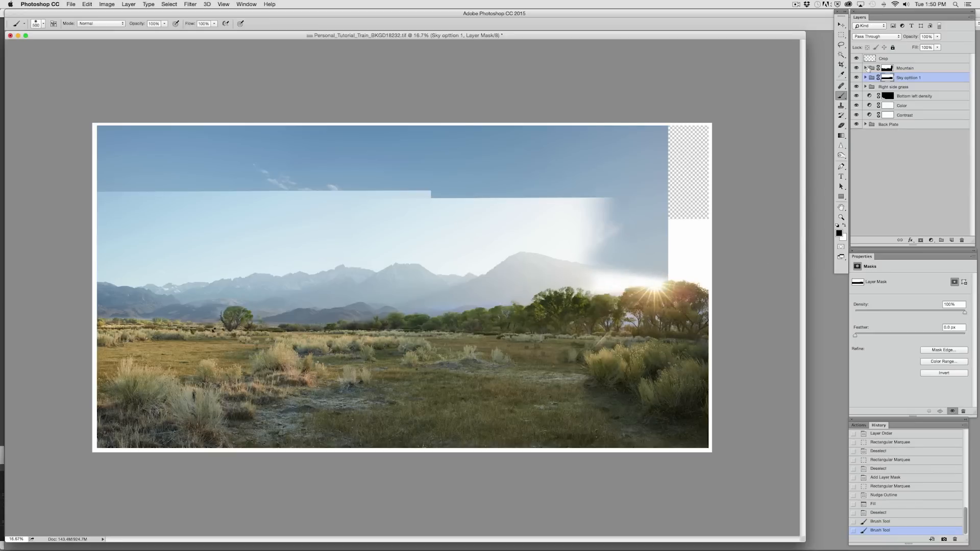
Target the Mountain group's layer mask and hide the group to inspect the sky behind it.
left_click(886, 69)
left_click(857, 68)
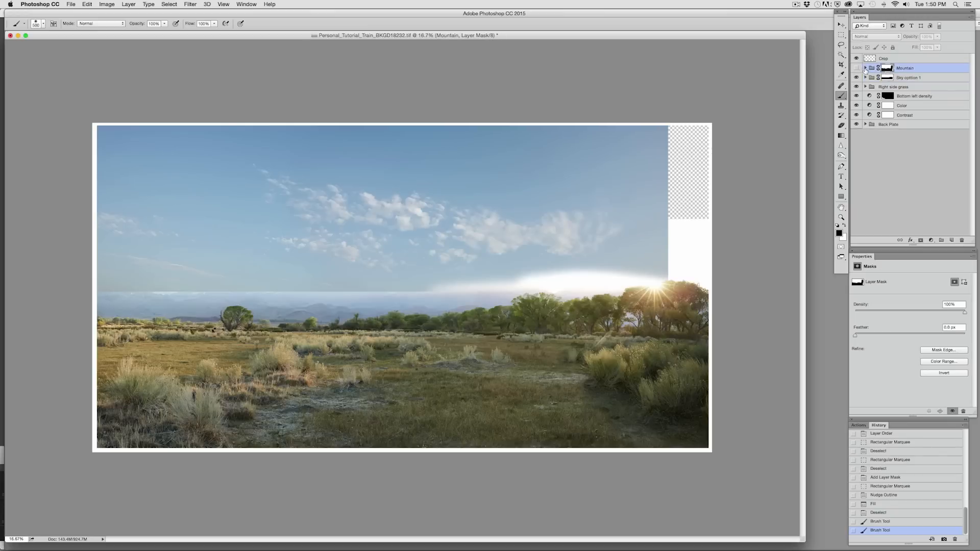
Toggle the visibility of Sky option 1 to compare the sky, and show the Mountain group again.
left_click(857, 78)
left_click(857, 78)
left_click(857, 77)
left_click(857, 78)
left_click(857, 67)
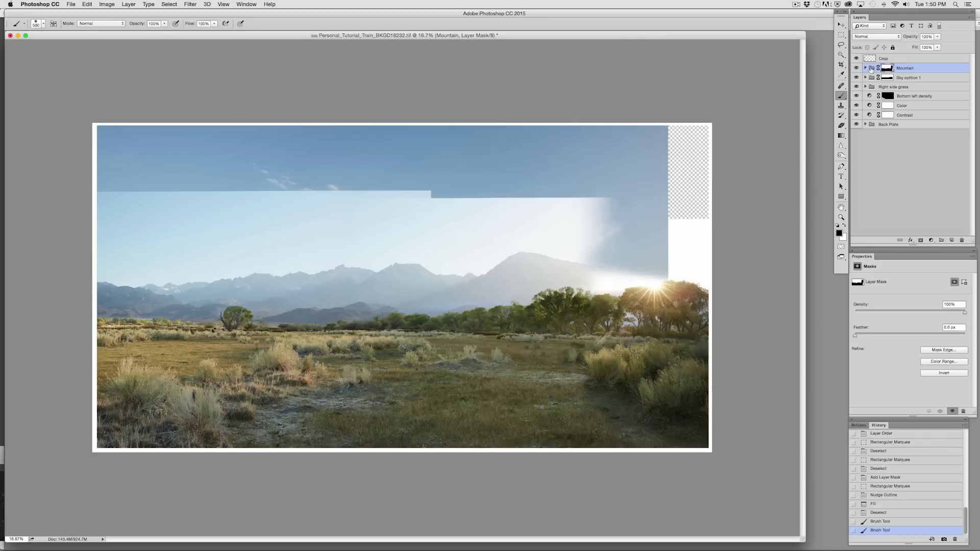
left_click(841, 54)
left_click(388, 245)
left_click(155, 260, "shift")
left_click(116, 228, "shift")
left_click(117, 210, "shift")
left_click(107, 200, "shift")
left_click(464, 268, "shift")
left_click(497, 249, "shift")
left_click(563, 237, "shift")
left_click(563, 237, "shift")
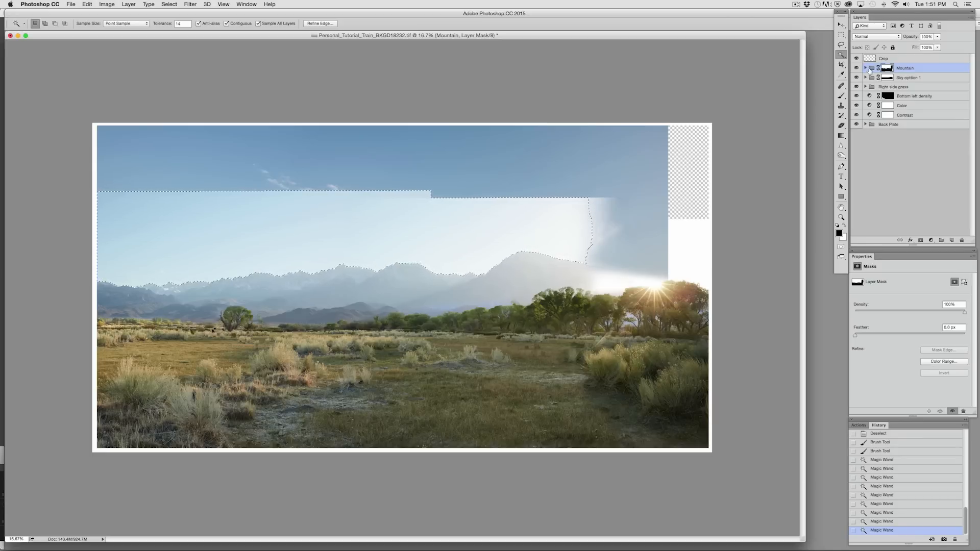
key("super+d")
Place the Mountain group inside a new group, add a layer mask to it, and name it Mountain Sky mask.
left_click_drag(906, 70, 942, 241)
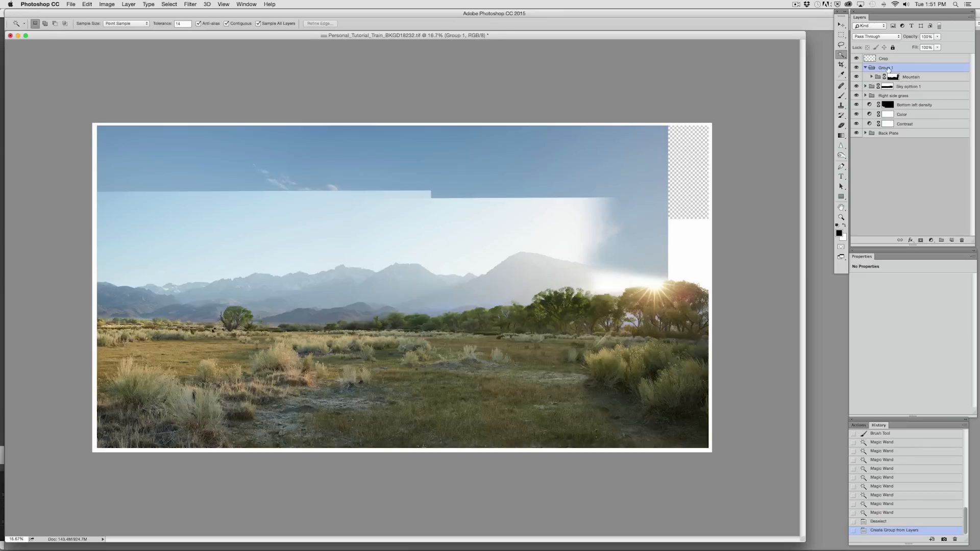
left_click(921, 240)
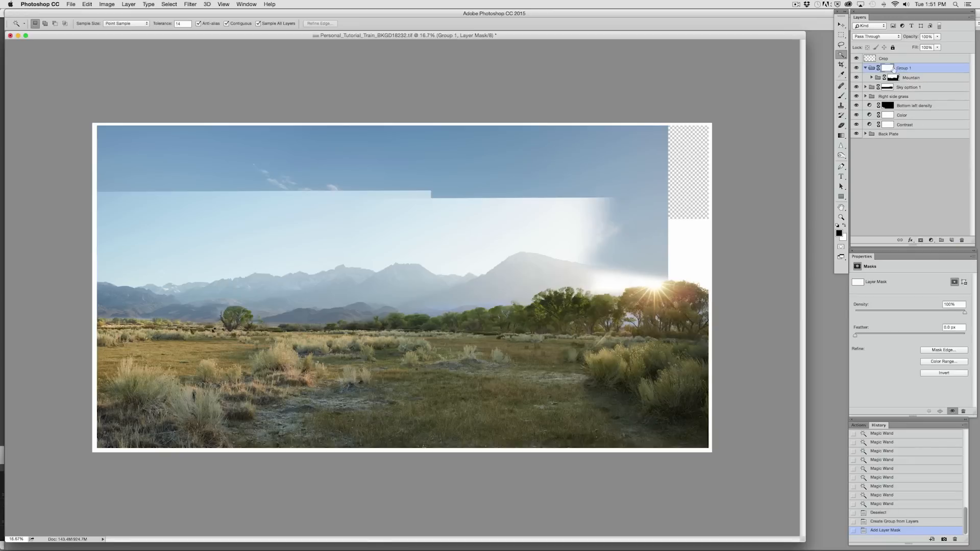
double_click(904, 68)
type("Mountain Sky mask")
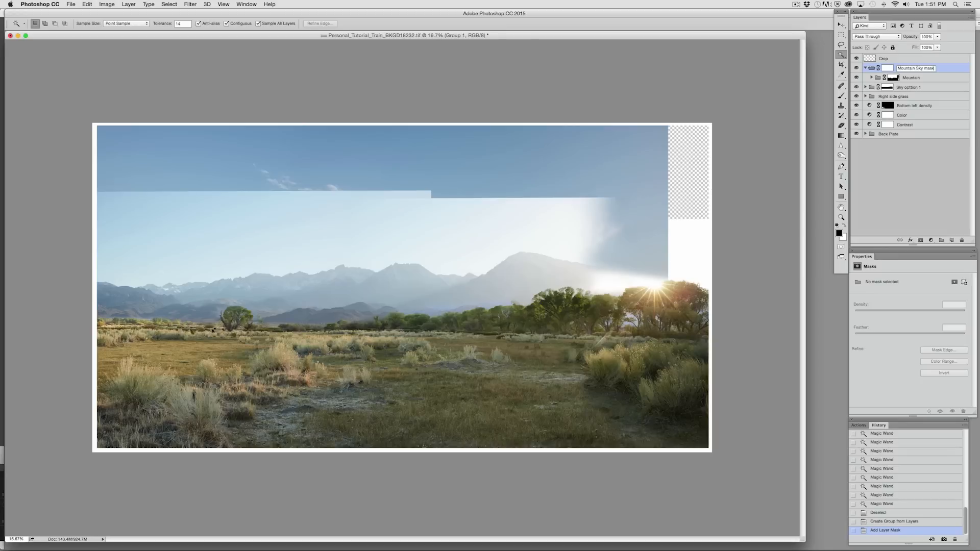
key("Return")
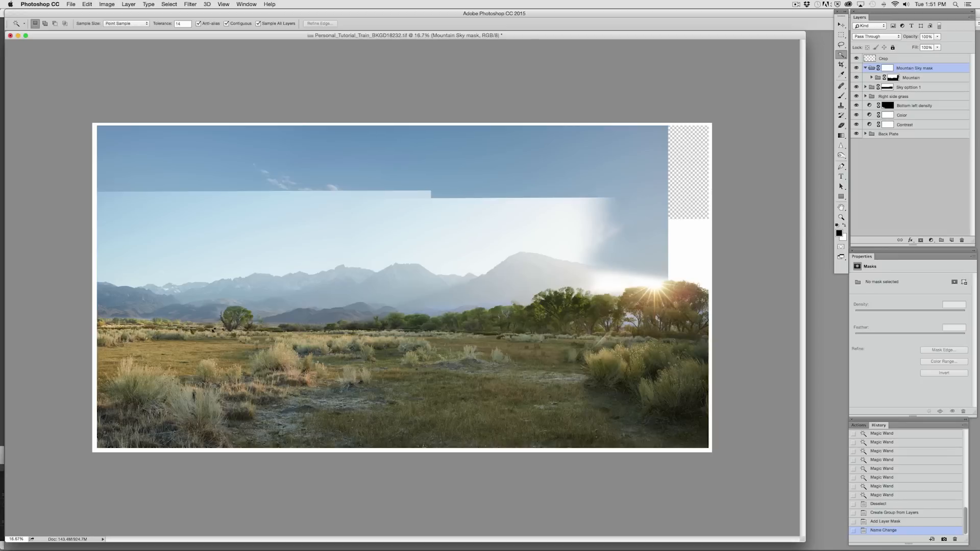
Try moving the Mountain group with its mask slightly upward, and undo the move.
left_click(910, 78)
mouse_move(465, 337)
left_mouse_down()
mouse_move(488, 304)
mouse_move(477, 322)
left_mouse_up()
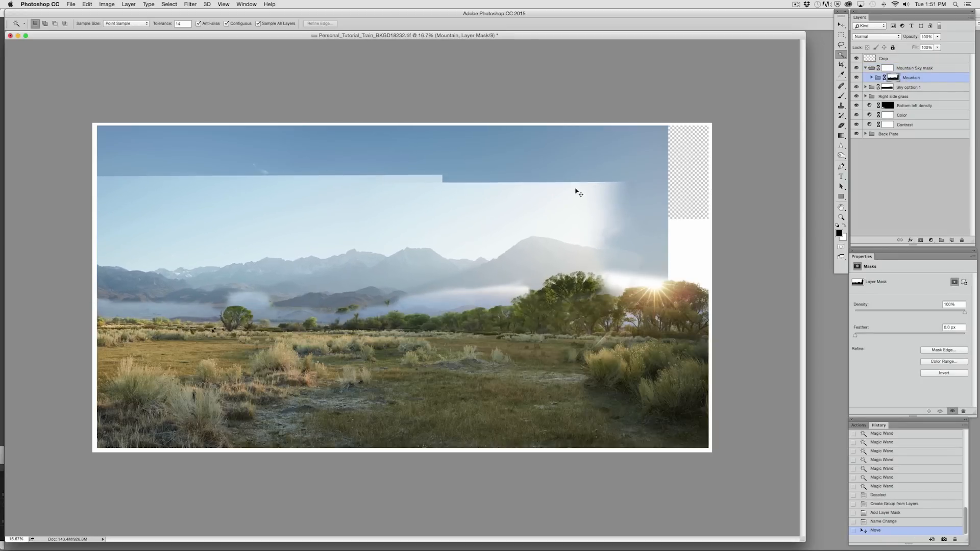
key("super+z")
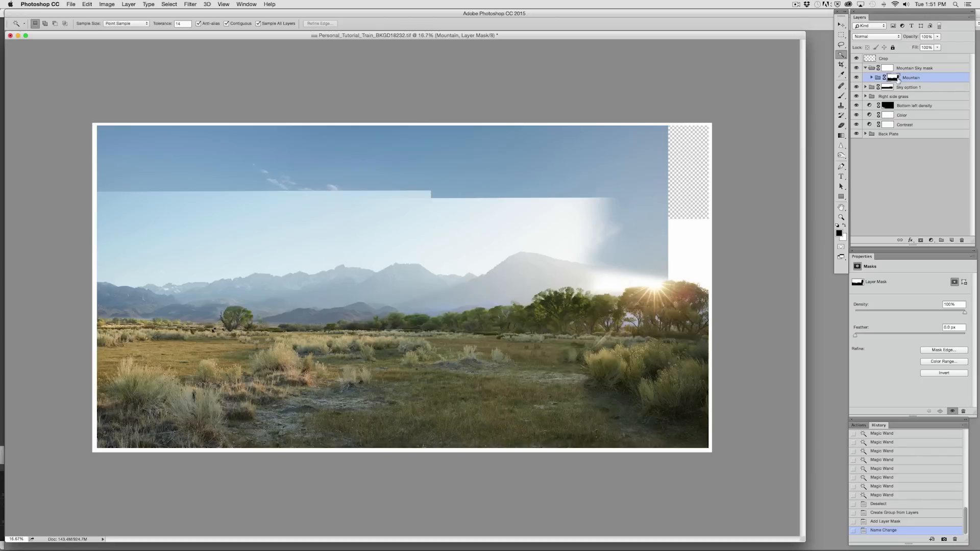
Target the Mountain Sky mask group's layer mask and select the pale sky above the mountains with the Magic Wand at tolerance 14.
left_click(888, 69)
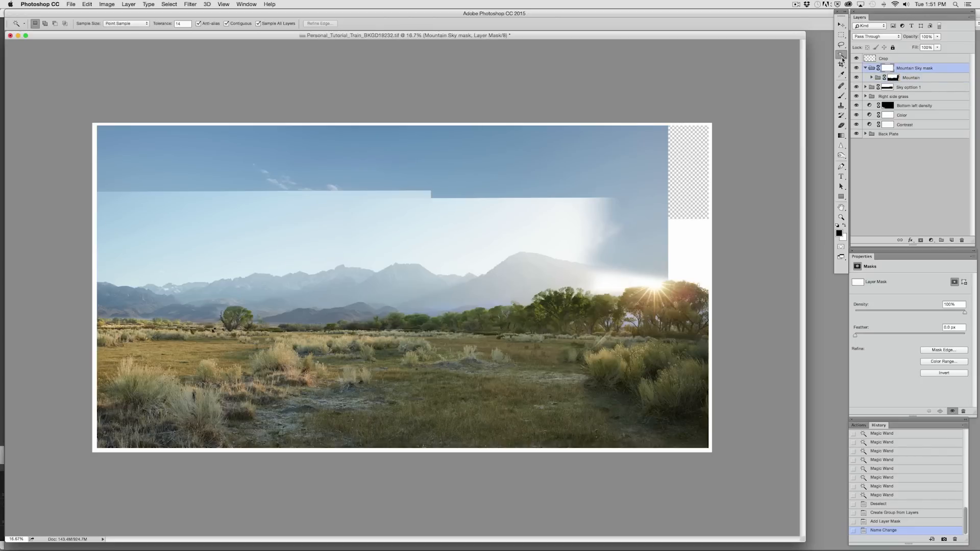
left_click(507, 233)
left_click(182, 278, "shift")
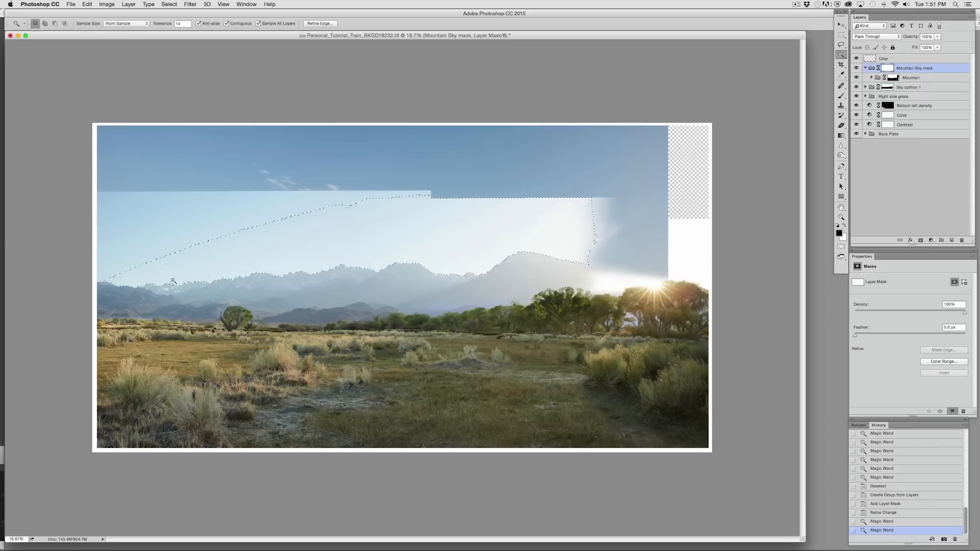
left_click(132, 251, "shift")
left_click(127, 244, "shift")
left_click(114, 218, "shift")
left_click(111, 204, "shift")
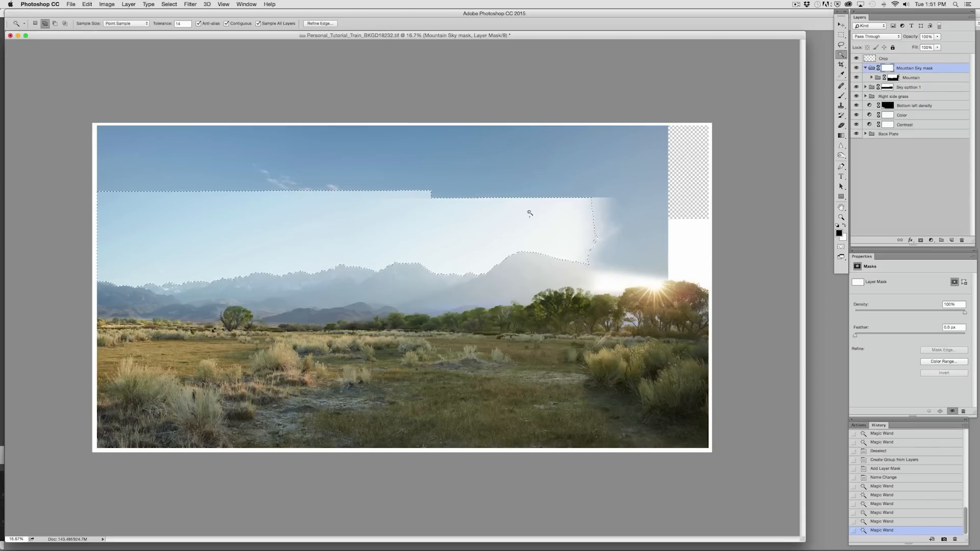
left_click(595, 249, "shift")
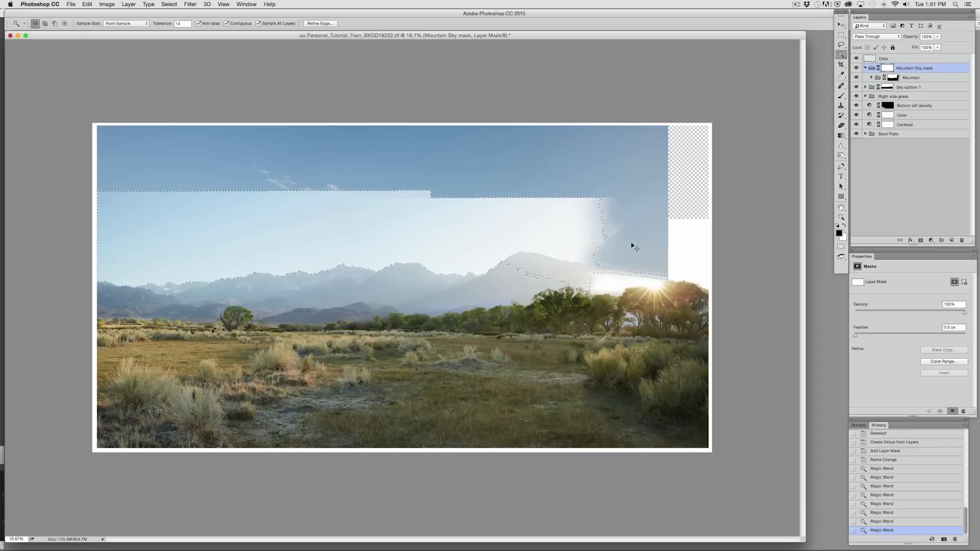
Hide Sky option 1 and disable the Mountain group's layer mask to expose the whole mountain plate.
left_click(857, 87)
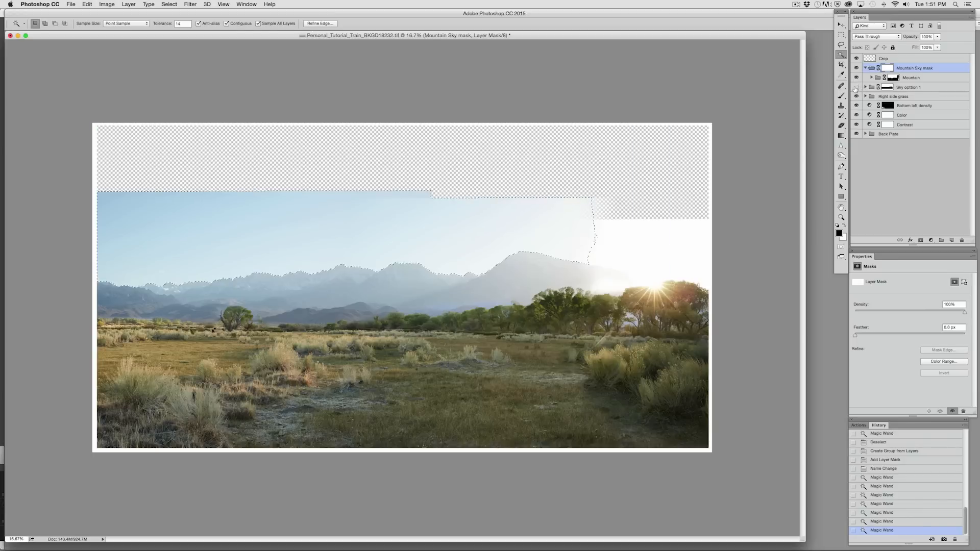
right_click(898, 77)
left_click(842, 80)
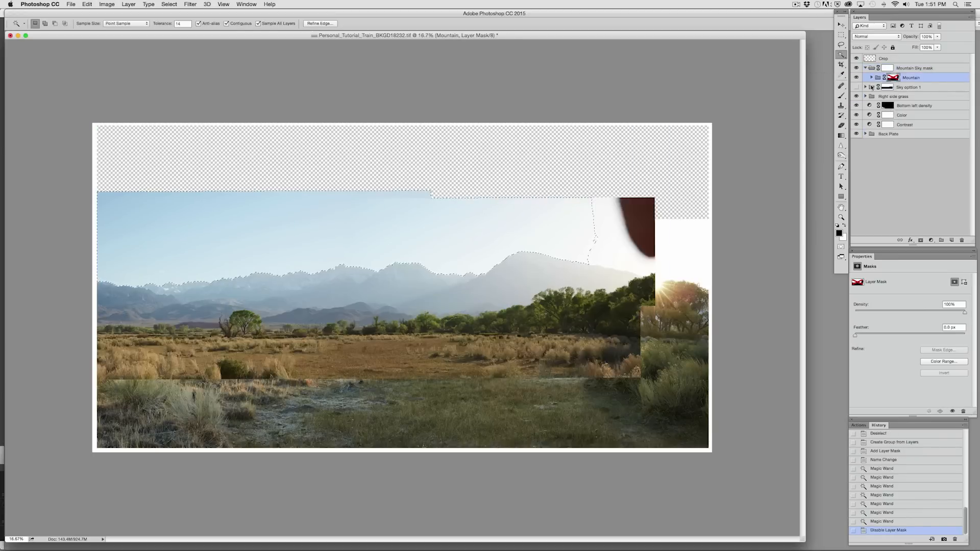
Extend the sky selection to the plate's right end with the Magic Wand and Lasso, including the dark red corner.
left_click(616, 259, "shift")
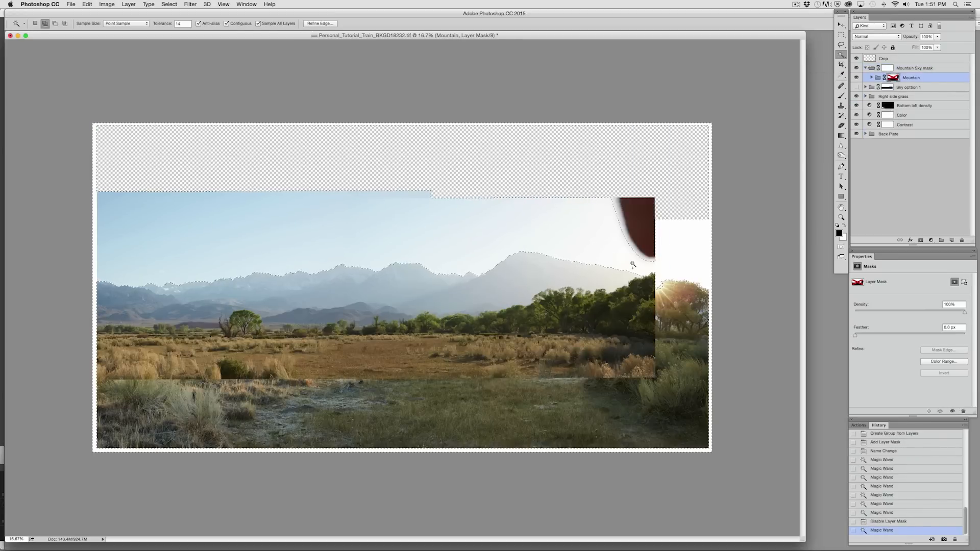
key("l")
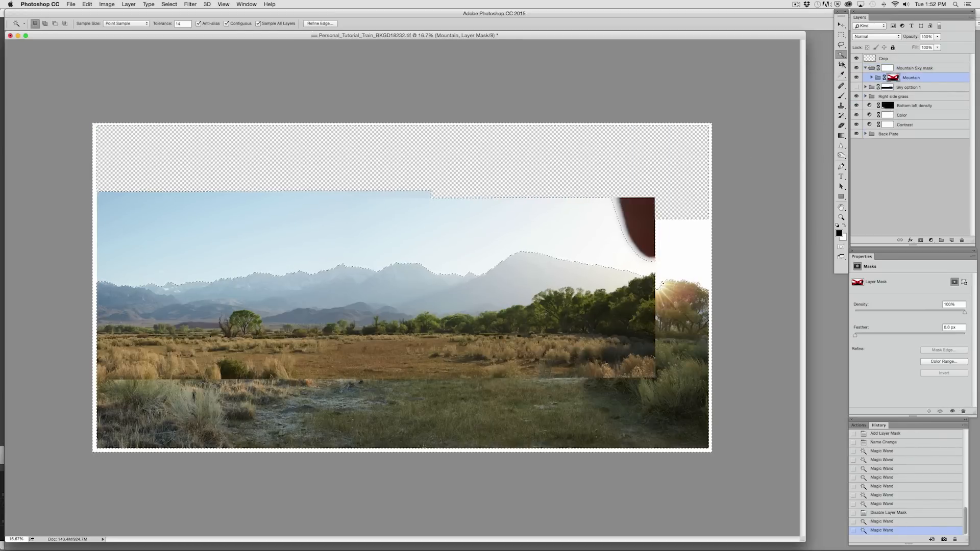
left_click_drag(566, 93, 544, 197)
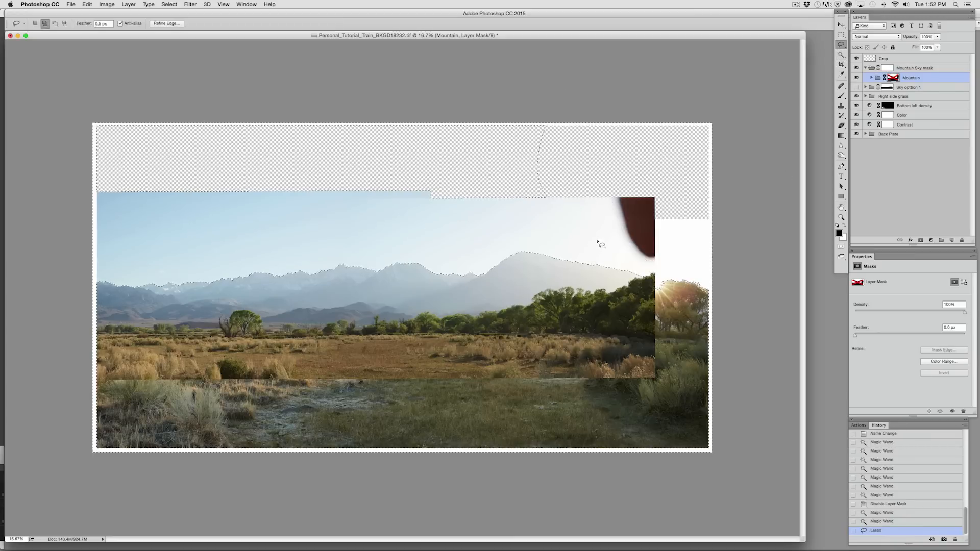
left_click_drag(458, 8, 669, 224)
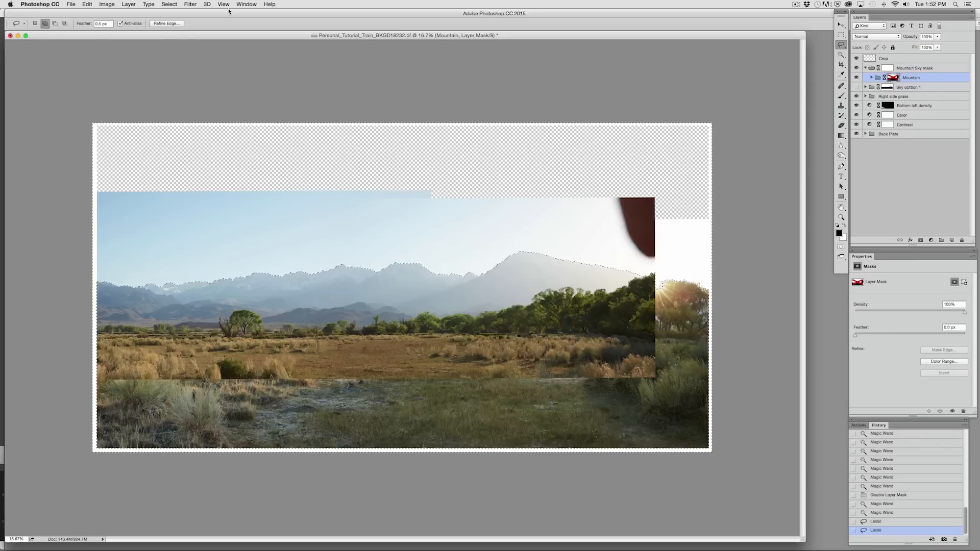
Clean up stray gaps in the sky selection above the far-left ridge with the Lasso.
key("super+plus")
key("super+plus")
key("super+plus")
key("super+plus")
left_click_drag(375, 279, 573, 270)
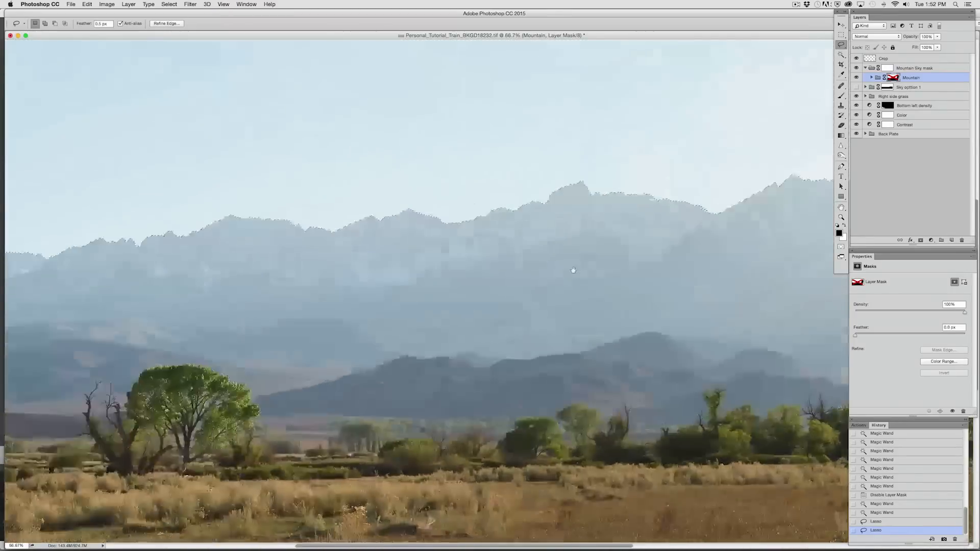
left_click_drag(218, 335, 431, 328)
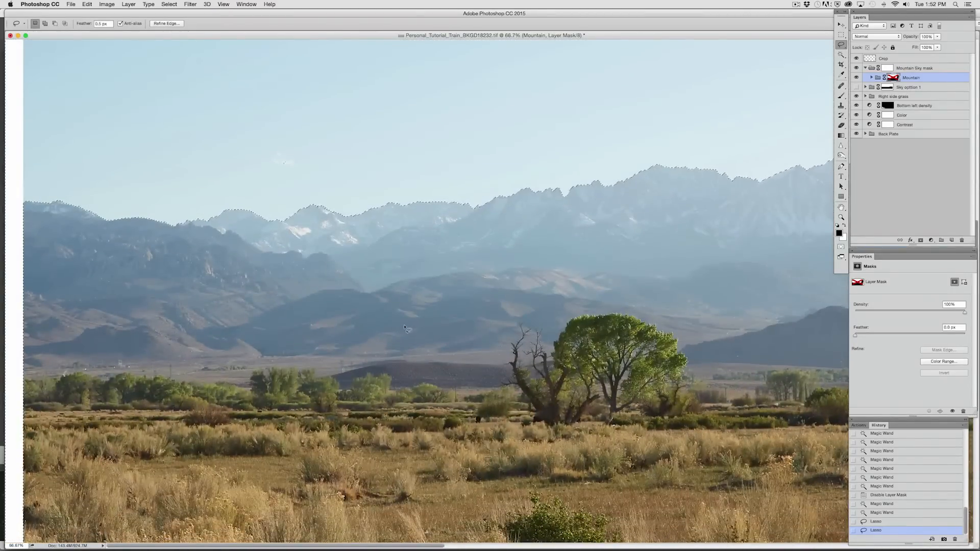
key("super+plus")
key("super+plus")
scroll(405, 327, "up", 10)
scroll(404, 327, "left", 10)
mouse_move(412, 203)
left_mouse_down()
mouse_move(430, 226)
mouse_move(404, 194)
left_mouse_up()
left_click_drag(166, 376, 589, 237)
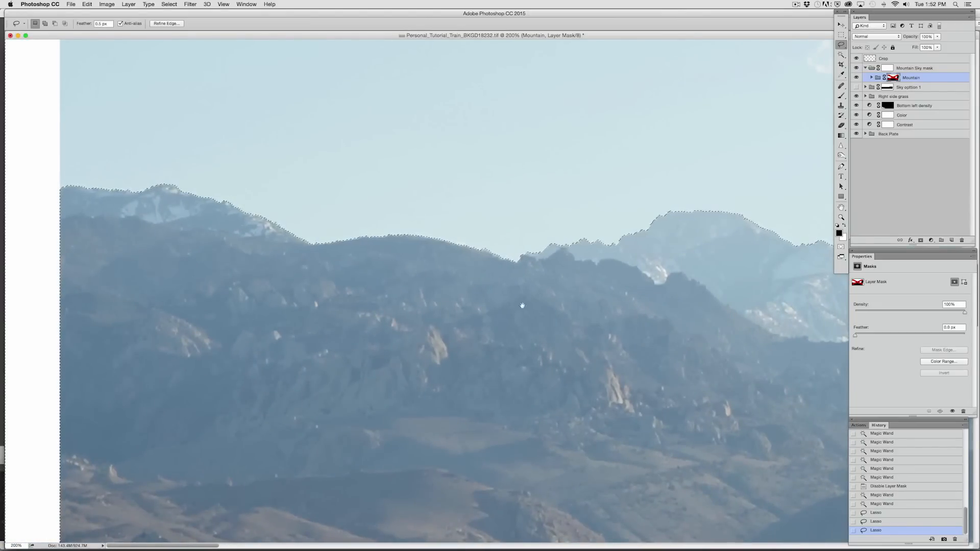
Refine the selection edge along the snowy ridges left of centre with the Lasso.
left_click_drag(540, 305, 299, 304)
mouse_move(605, 239)
left_mouse_down()
mouse_move(377, 242)
mouse_move(331, 256)
mouse_move(339, 250)
left_mouse_up()
mouse_move(445, 209)
left_mouse_down()
mouse_move(431, 211)
mouse_move(450, 207)
left_mouse_up()
left_click_drag(502, 254, 488, 224)
left_click_drag(586, 286, 178, 329)
left_click_drag(490, 225, 344, 241)
left_click_drag(706, 255, 172, 285)
left_click_drag(737, 264, 442, 282)
Subtract bits of the central peaks and their bright snow patches from the sky selection with the Lasso.
key("alt")
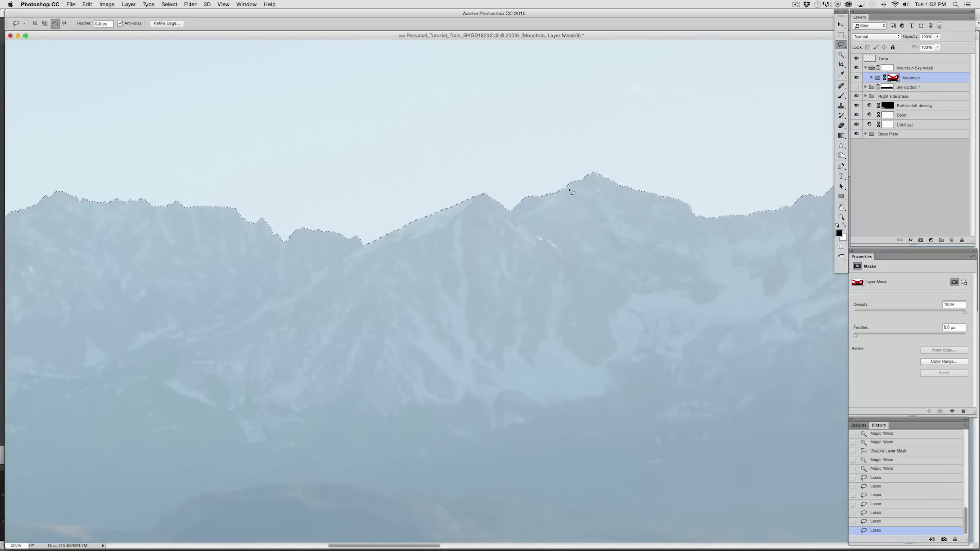
left_click_drag(582, 209, 581, 204)
left_click_drag(682, 347, 235, 343)
left_click_drag(672, 211, 258, 300)
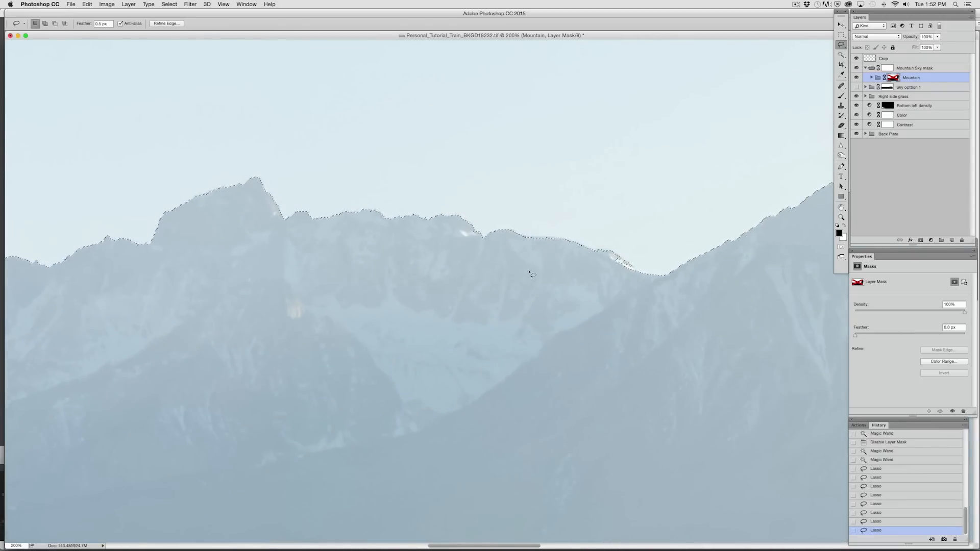
key("alt")
left_click_drag(464, 264, 465, 265)
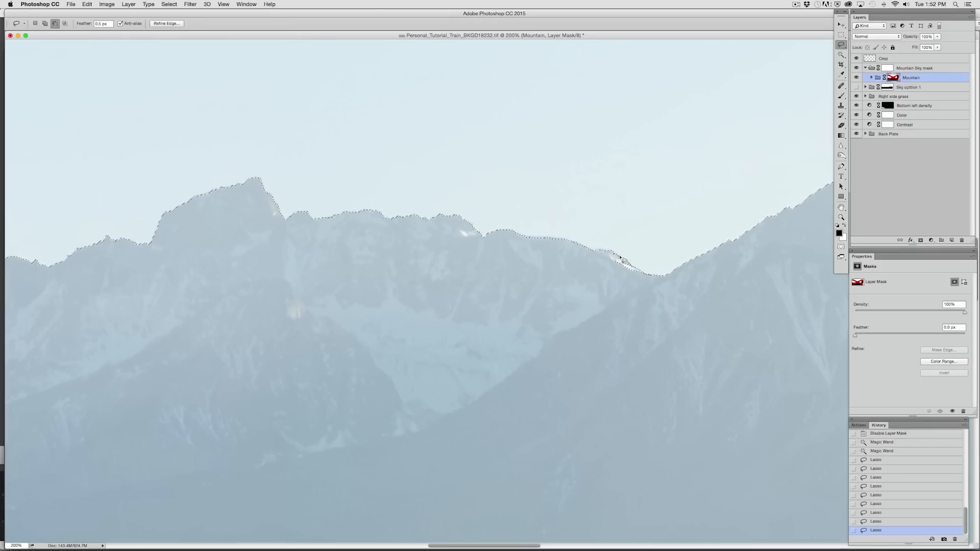
left_click_drag(606, 253, 587, 253)
mouse_move(618, 295)
left_mouse_down()
mouse_move(399, 333)
mouse_move(255, 335)
left_mouse_up()
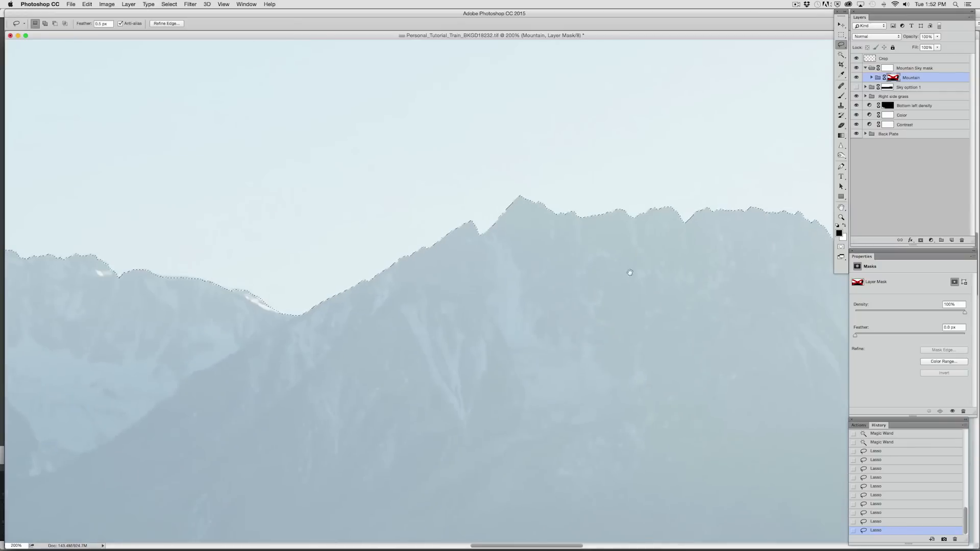
Correct the sky selection along the summit of the large right-hand mountain by subtracting with the Lasso.
left_click_drag(613, 272, 360, 283)
left_click_drag(608, 317, 268, 133)
left_click_drag(556, 247, 220, 246)
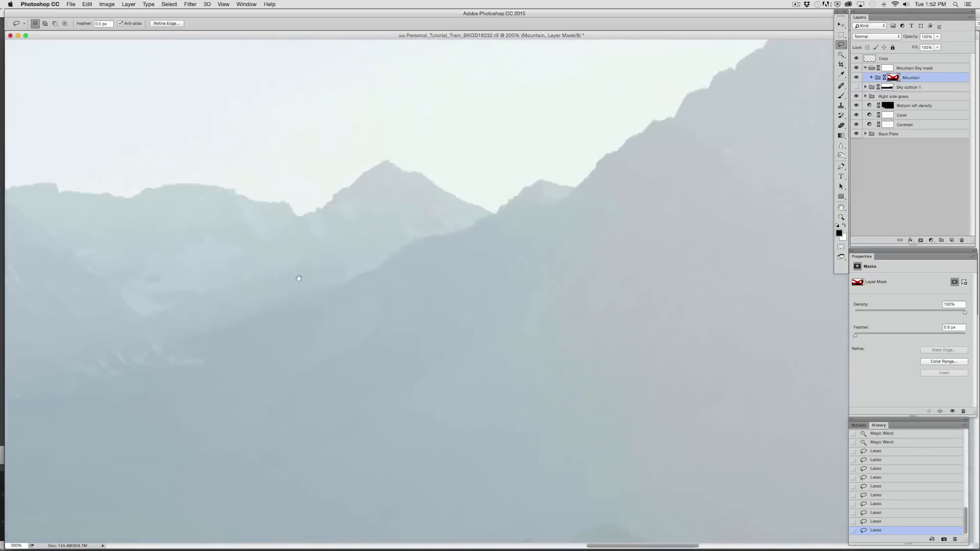
left_click_drag(570, 202, 512, 233)
left_click_drag(556, 204, 470, 247)
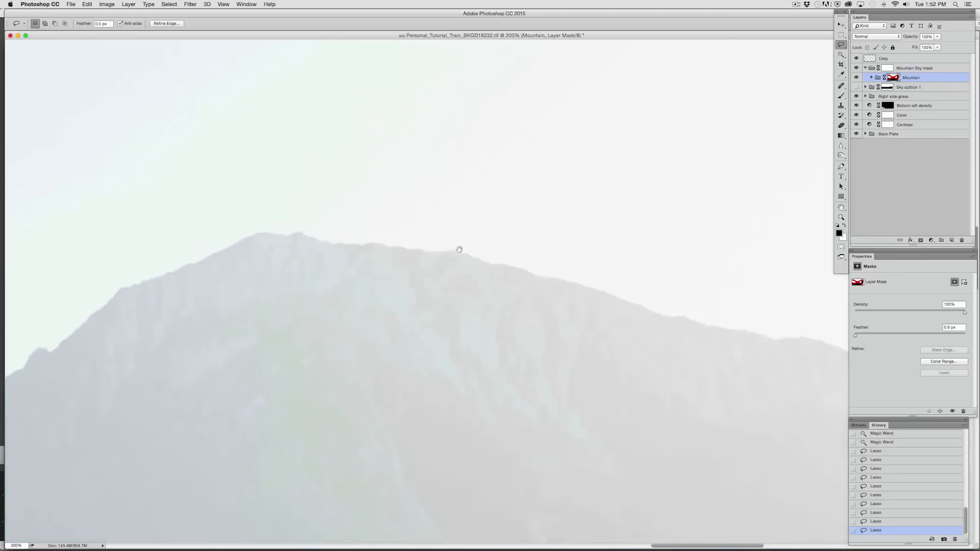
mouse_move(518, 291)
left_mouse_down()
mouse_move(492, 286)
mouse_move(638, 371)
mouse_move(521, 324)
left_mouse_up()
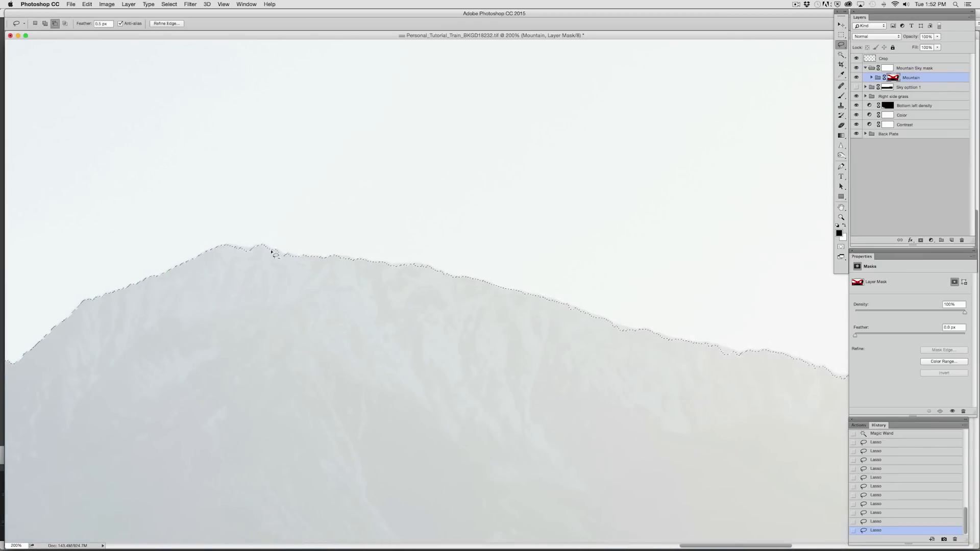
left_click_drag(260, 249, 310, 259)
left_click_drag(415, 271, 485, 293)
left_click_drag(390, 267, 388, 265)
left_click_drag(272, 254, 226, 247)
Smooth the sky selection down the right-hand mountain's descending slope with the Lasso and check the complete ridge.
left_click_drag(502, 332, 304, 274)
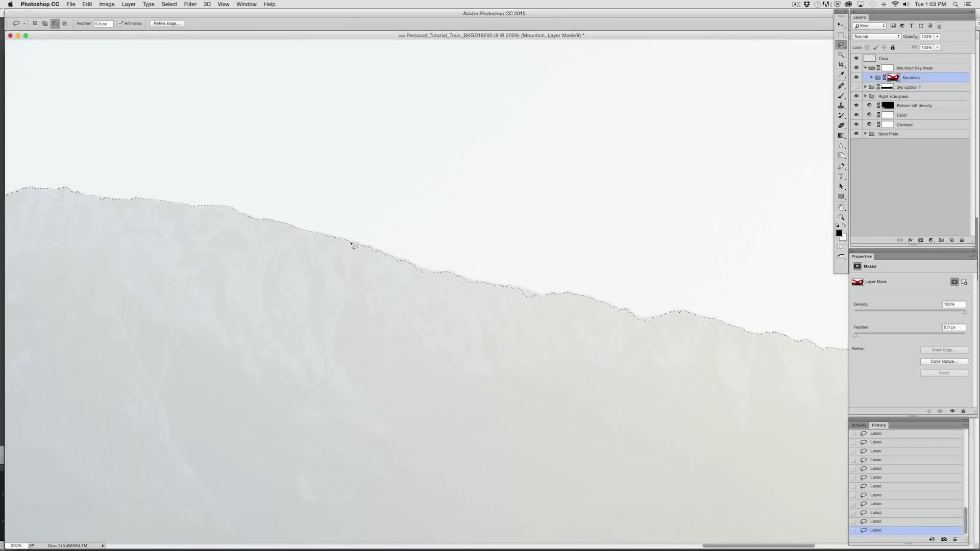
left_click_drag(324, 235, 360, 246)
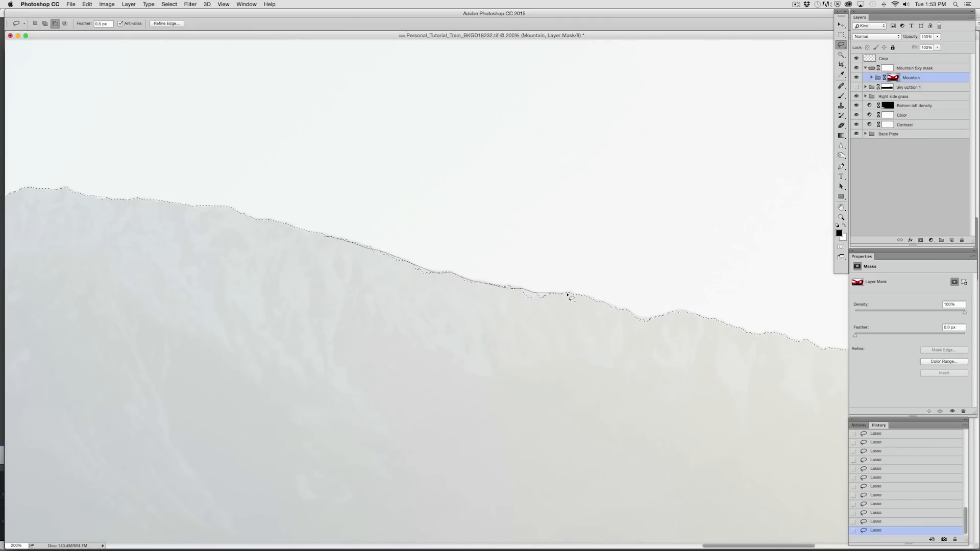
left_click_drag(582, 300, 633, 377)
left_click_drag(664, 317, 615, 387)
left_click_drag(727, 387, 393, 307)
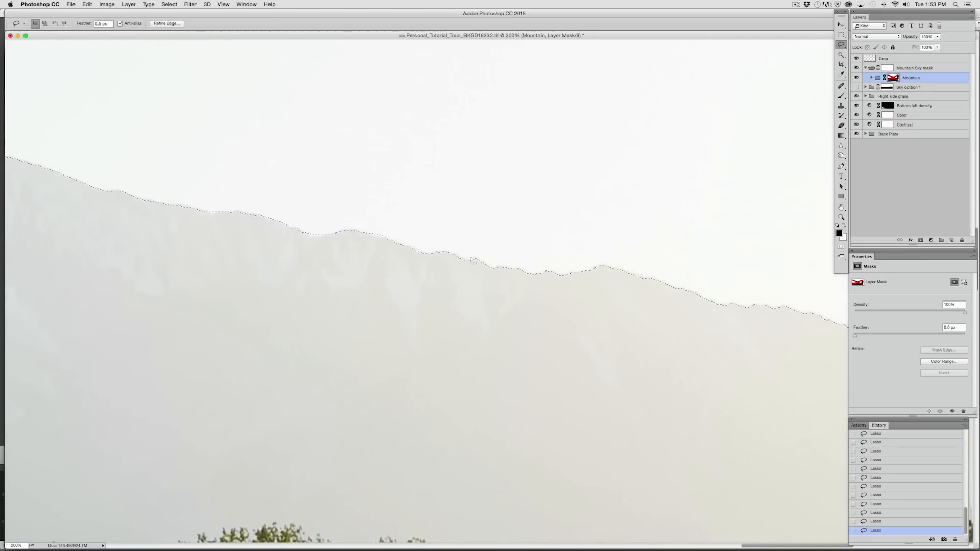
mouse_move(397, 242)
left_mouse_down()
mouse_move(399, 214)
mouse_move(398, 242)
left_mouse_up()
left_click_drag(699, 347, 446, 298)
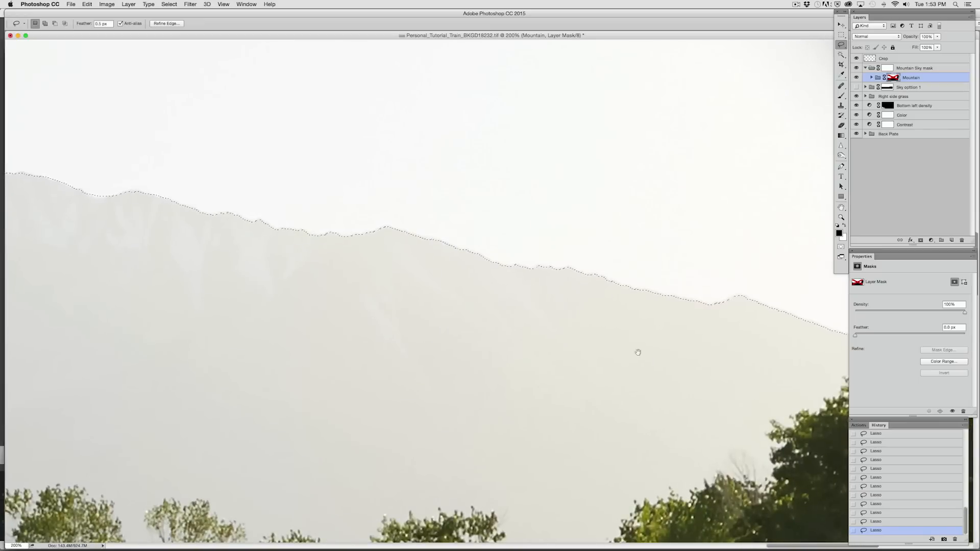
left_click_drag(675, 361, 355, 307)
left_click_drag(154, 230, 511, 343)
left_click_drag(186, 339, 356, 292)
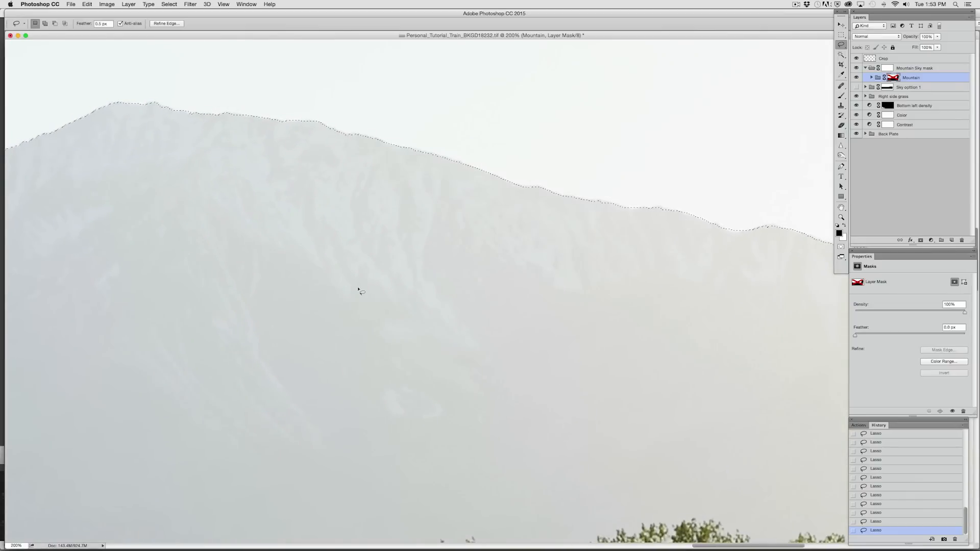
key("super+0")
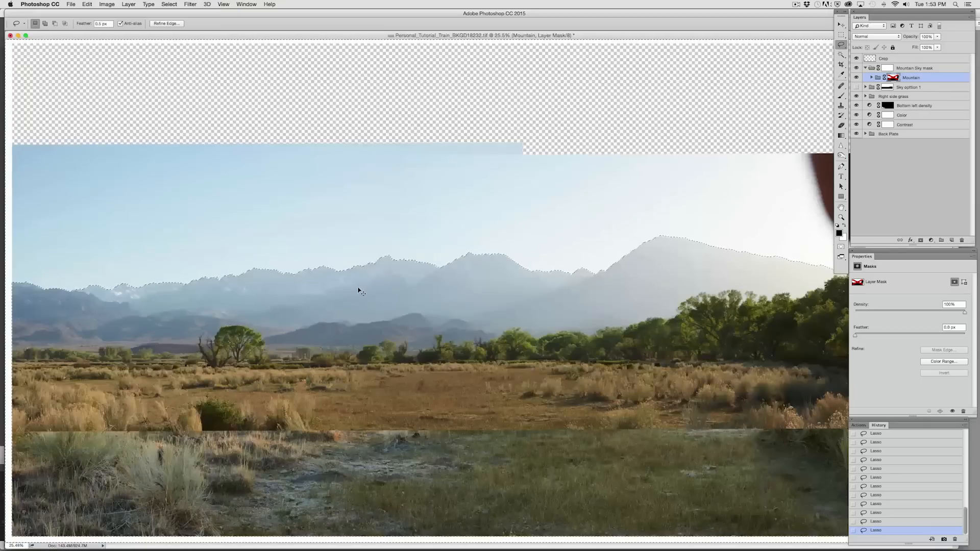
key("super+minus")
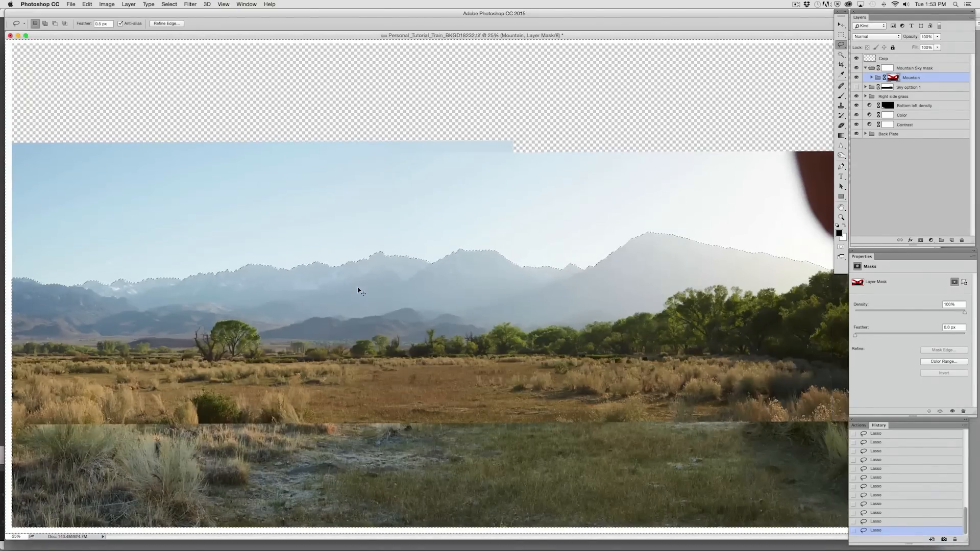
Fill the sky selection with black on the Mountain Sky mask group's layer mask and deselect.
left_click_drag(628, 372, 770, 462)
left_click(892, 68, "super")
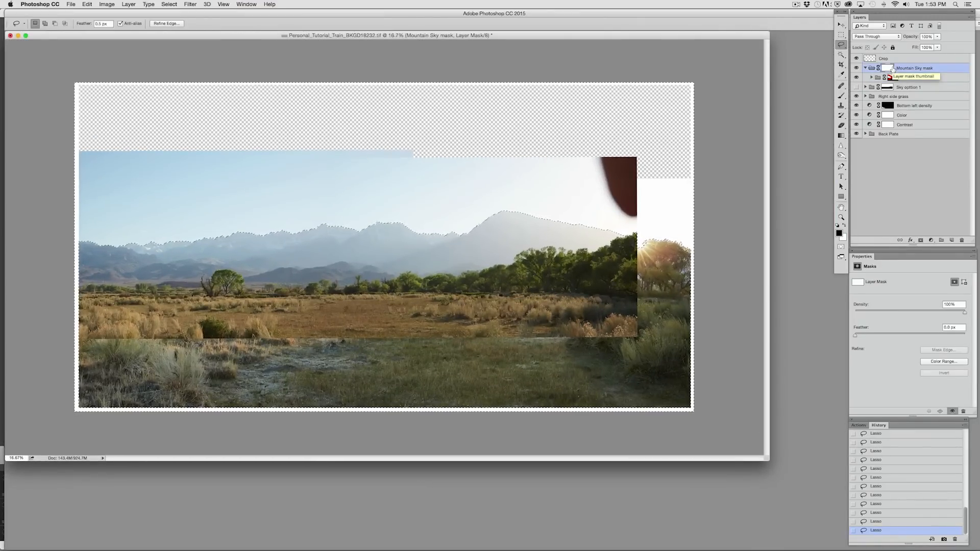
key("alt+BackSpace")
key("alt+BackSpace")
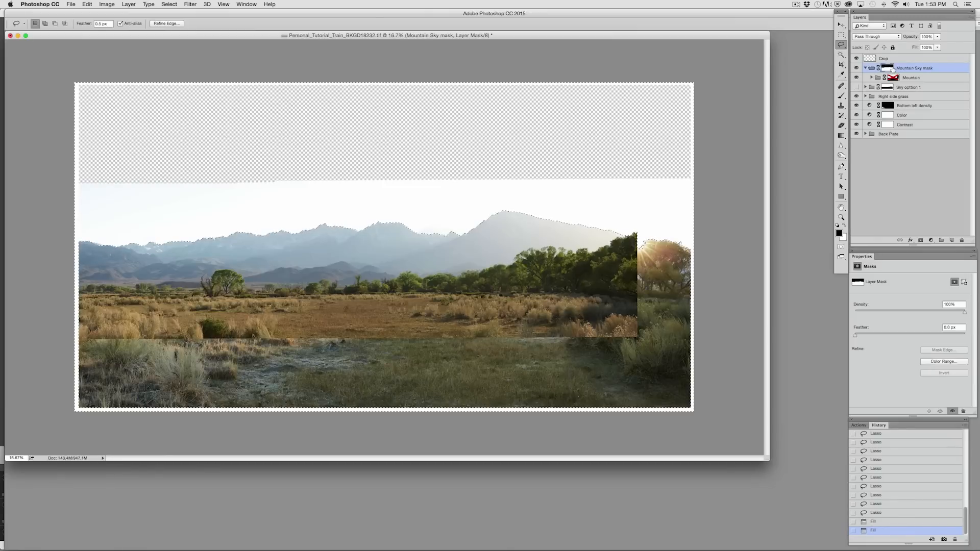
key("super+d")
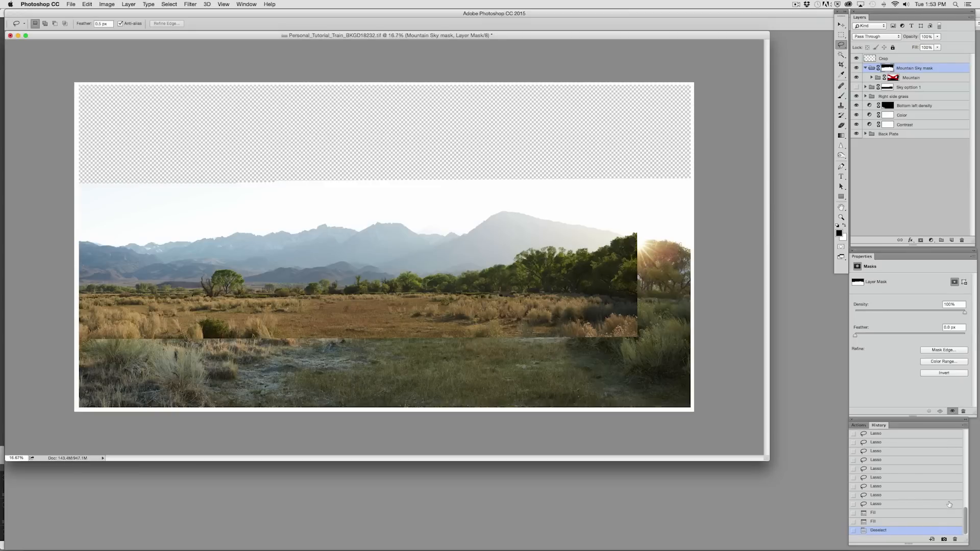
Revert the document history to the last Lasso state before the mask fills.
left_click_drag(964, 510, 964, 470)
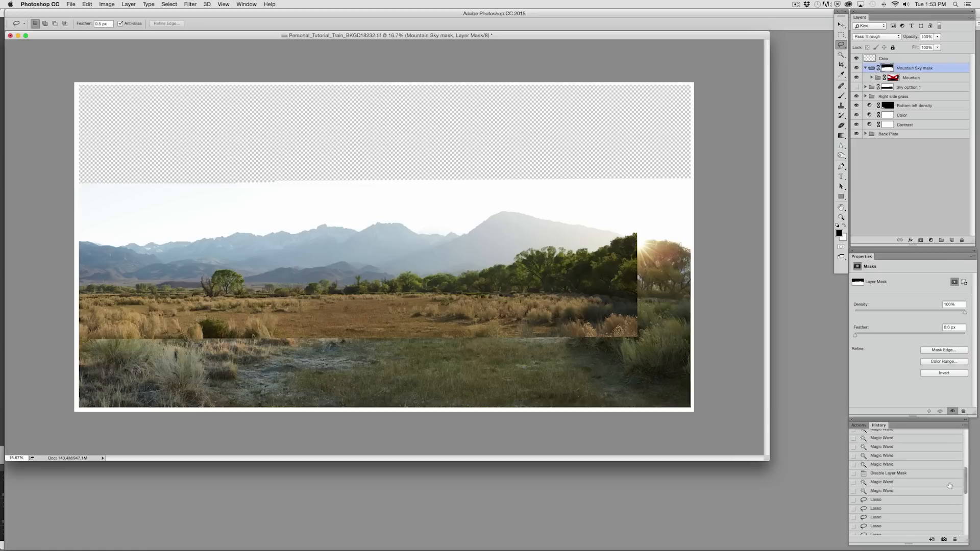
left_click_drag(965, 485, 965, 526)
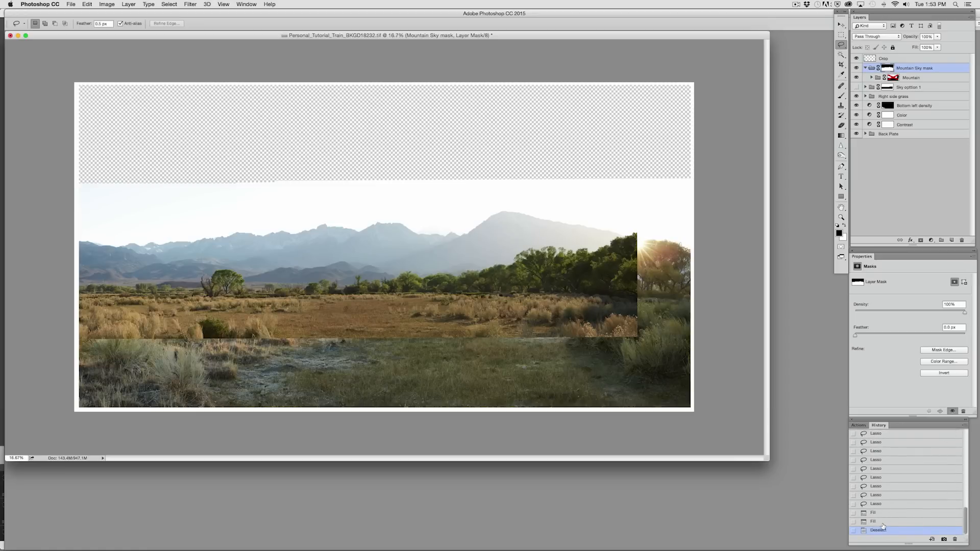
left_click(881, 505)
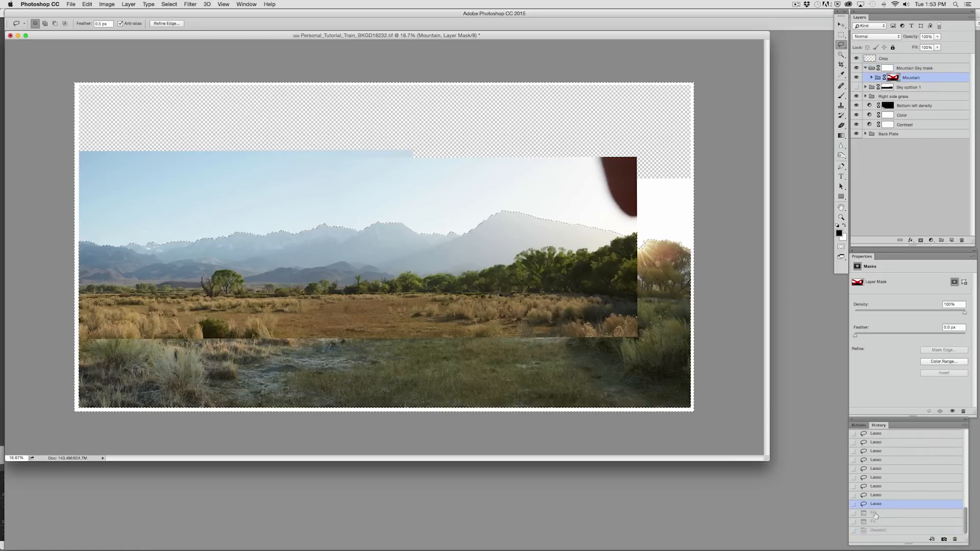
right_click(480, 185)
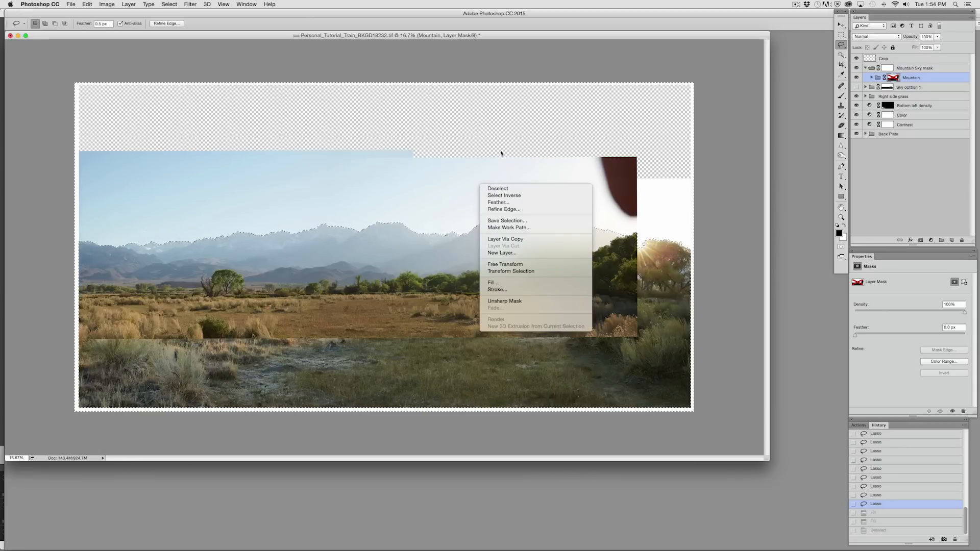
left_click(505, 208)
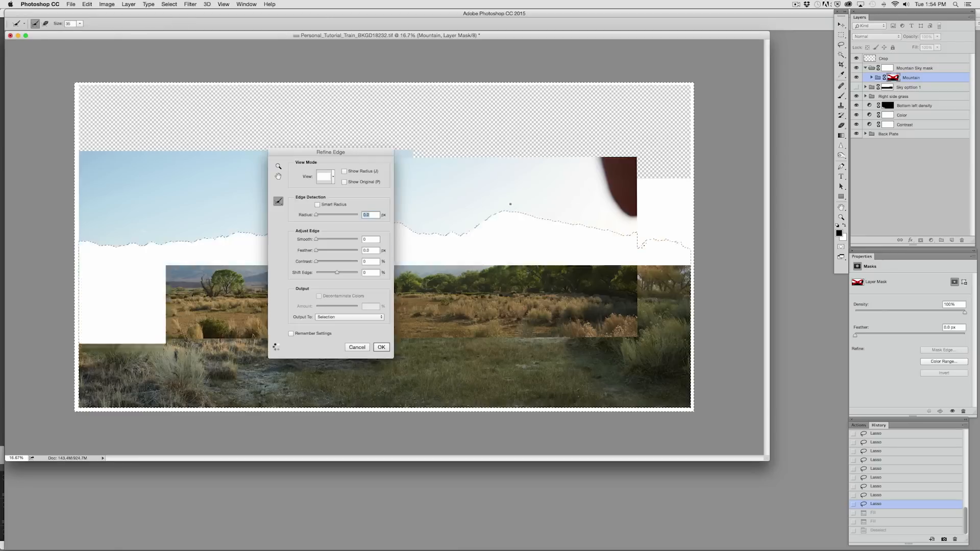
left_click(357, 347)
Feather the sky selection by 1 pixel and fill it with black on the Mountain Sky mask group's layer mask.
right_click(448, 199)
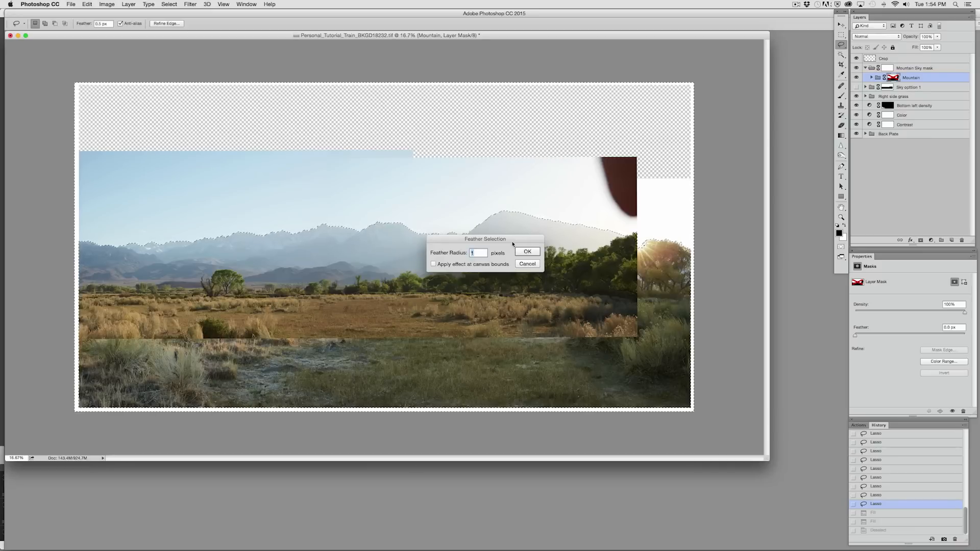
key("Return")
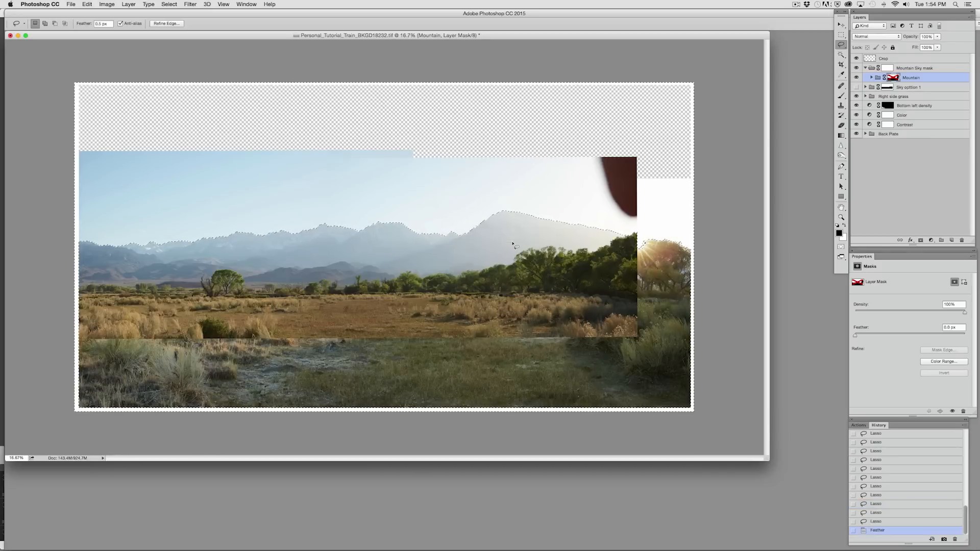
left_click(889, 69)
key("alt+BackSpace")
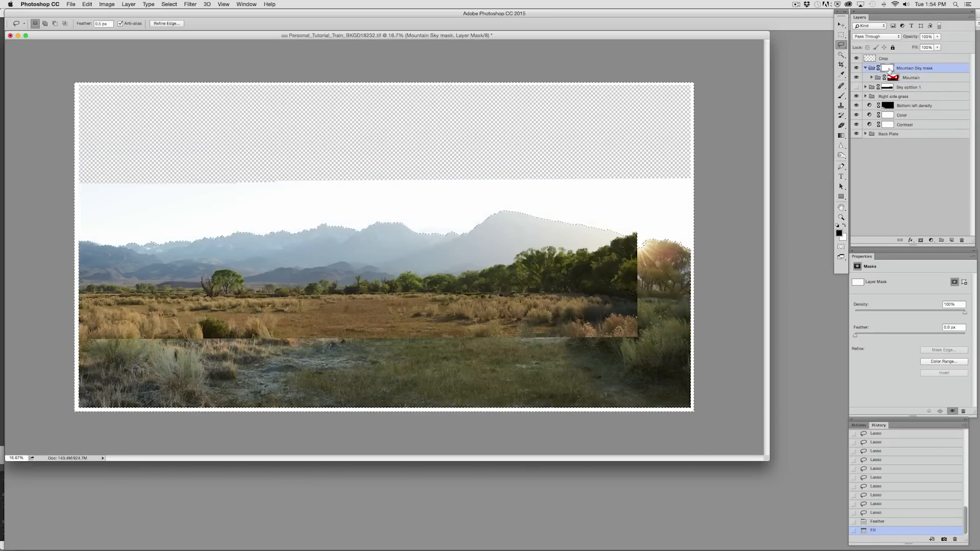
key("alt+BackSpace")
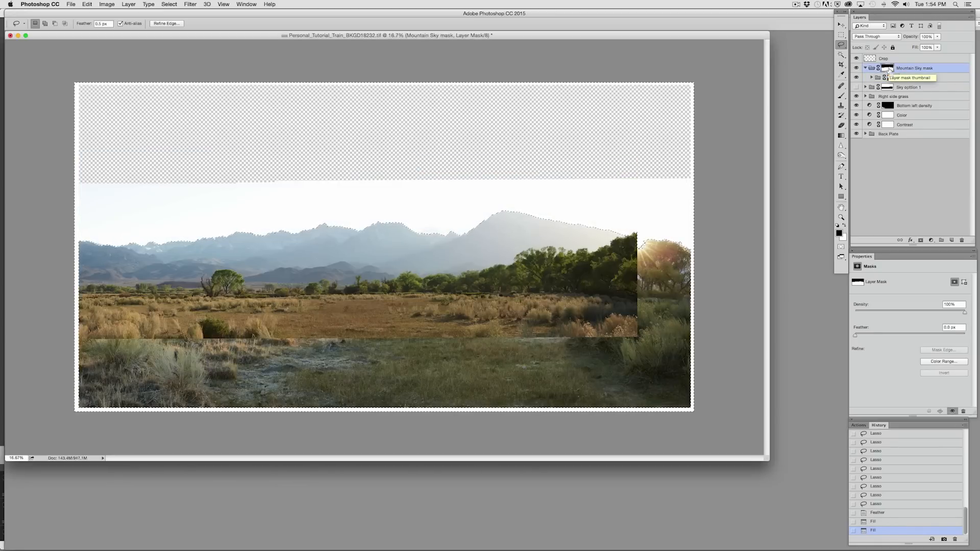
Hide the selection outline, inspect the masked ridge at 300%, and fill the sky area of the mask with black once more.
key("super+equal")
key("super+equal")
key("super+equal")
key("super+equal")
key("super+equal")
key("super+equal")
key("super+equal")
left_click_drag(638, 121, 543, 476)
left_click_drag(326, 327, 448, 355)
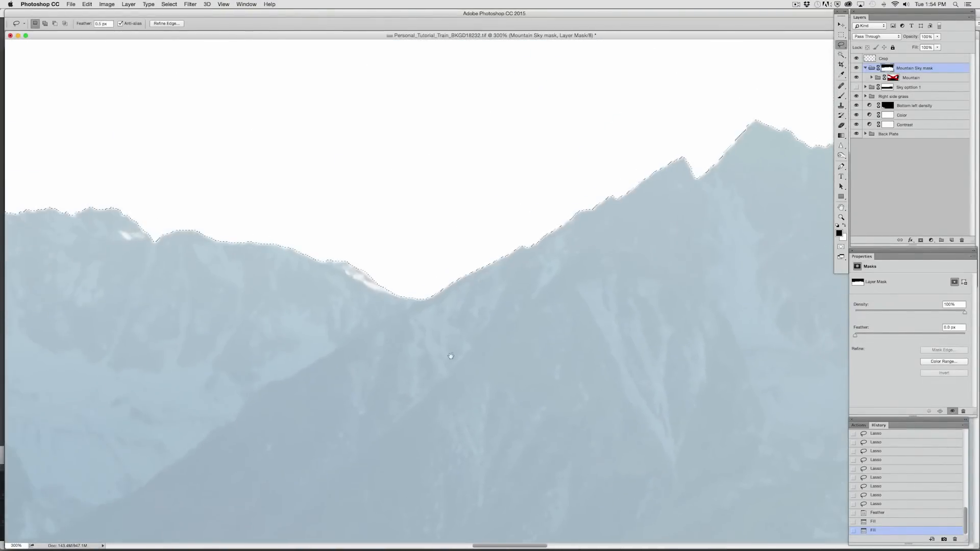
key("super+h")
left_click_drag(256, 312, 600, 335)
left_click_drag(273, 327, 490, 321)
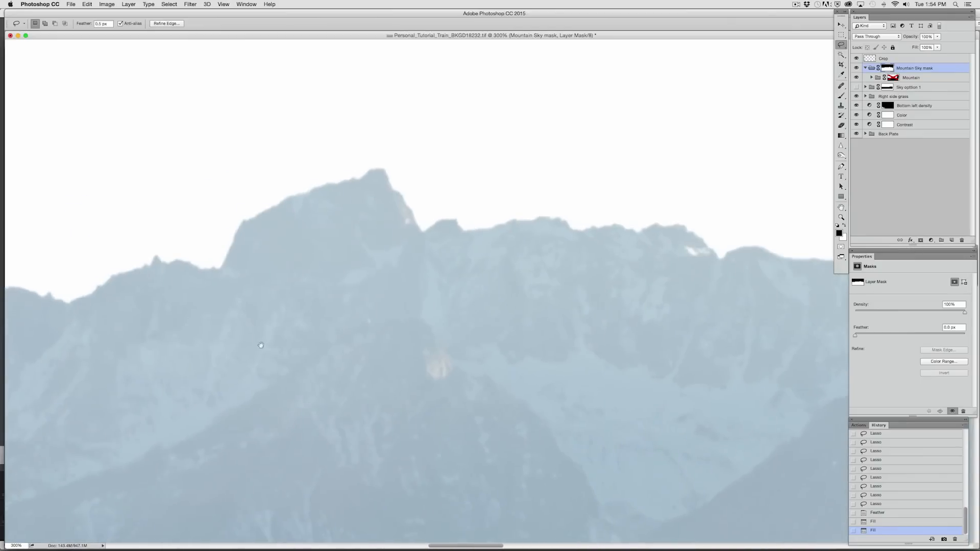
left_click_drag(255, 346, 278, 342)
key("alt+BackSpace")
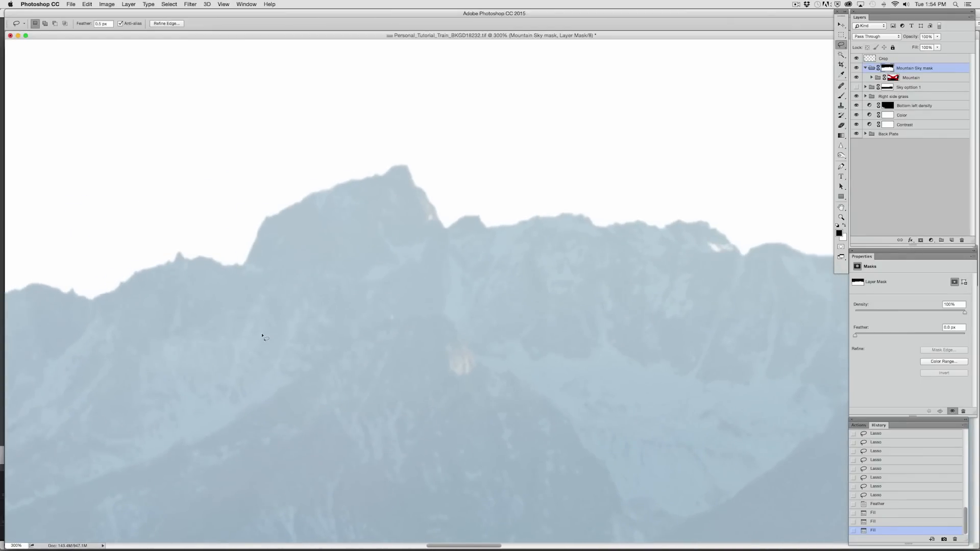
Show the Sky option 1 group behind the masked mountains in the full image view.
key("super+minus")
key("super+minus")
key("super+minus")
key("super+minus")
key("super+minus")
key("super+minus")
key("super+minus")
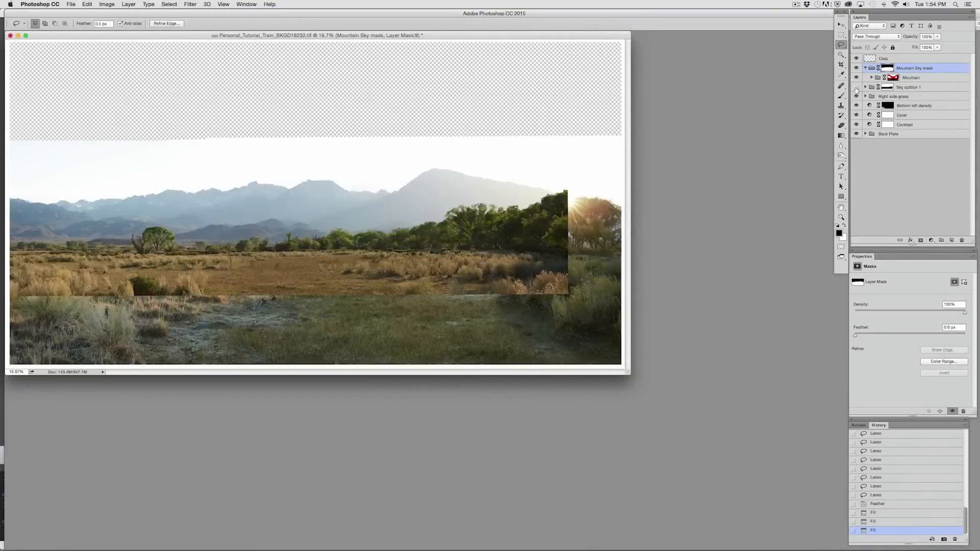
left_click(856, 87)
left_click_drag(629, 373, 788, 436)
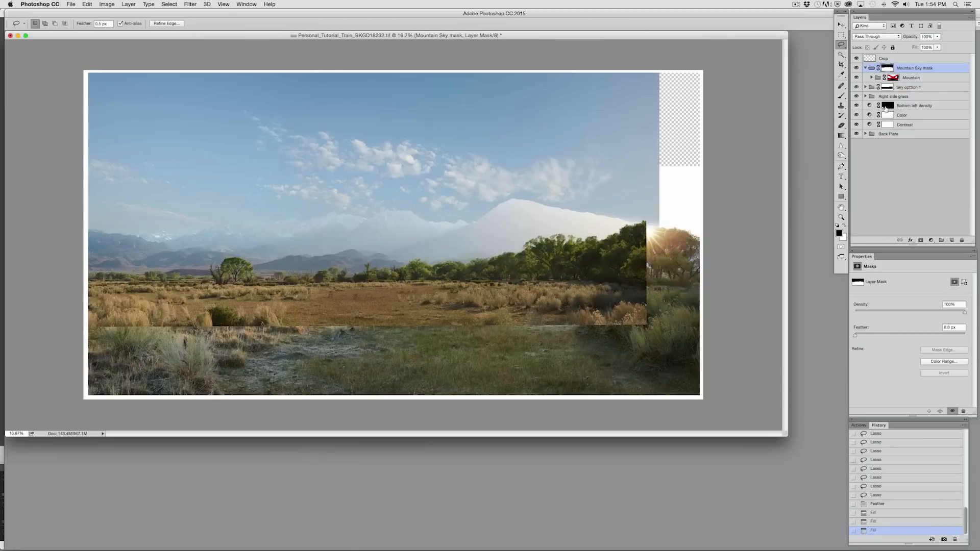
Unlink the mask from the Sky option 1 group and shift the sky slightly.
left_click(912, 88)
left_click_drag(467, 285, 479, 310)
left_click(878, 87)
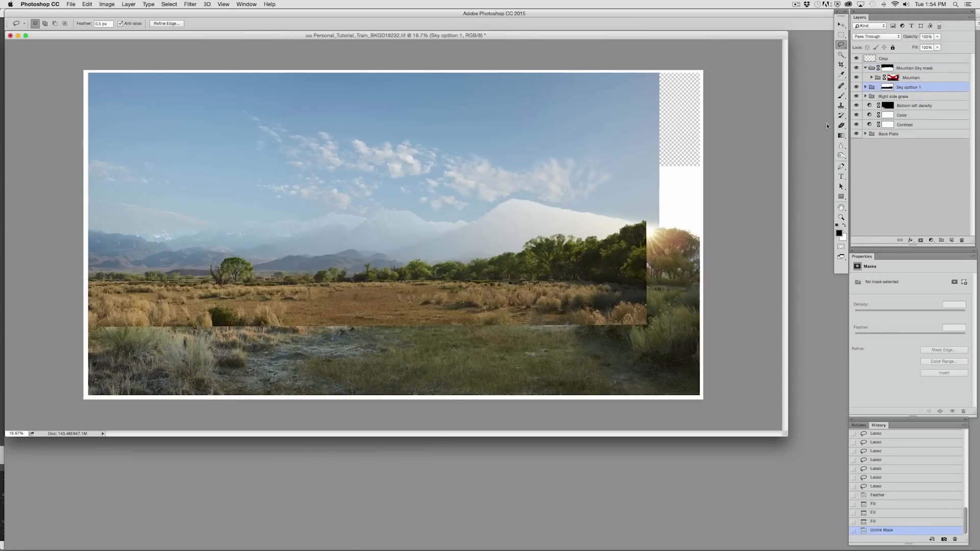
mouse_move(472, 309)
left_mouse_down()
mouse_move(480, 300)
mouse_move(465, 339)
mouse_move(483, 297)
mouse_move(467, 292)
mouse_move(480, 312)
left_mouse_up()
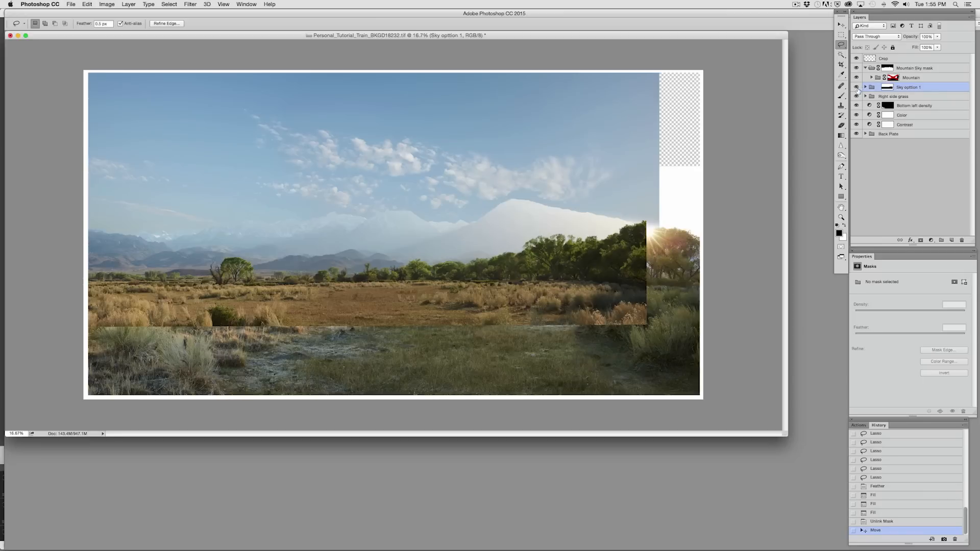
Compare the composite with and without the replacement sky and leave the Sky option 1 group hidden.
left_click(857, 87)
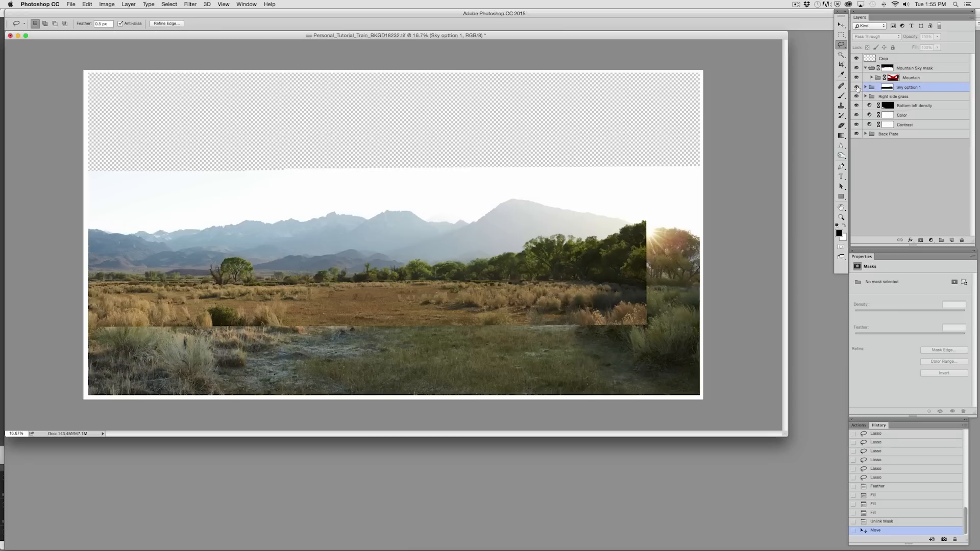
left_click(857, 87)
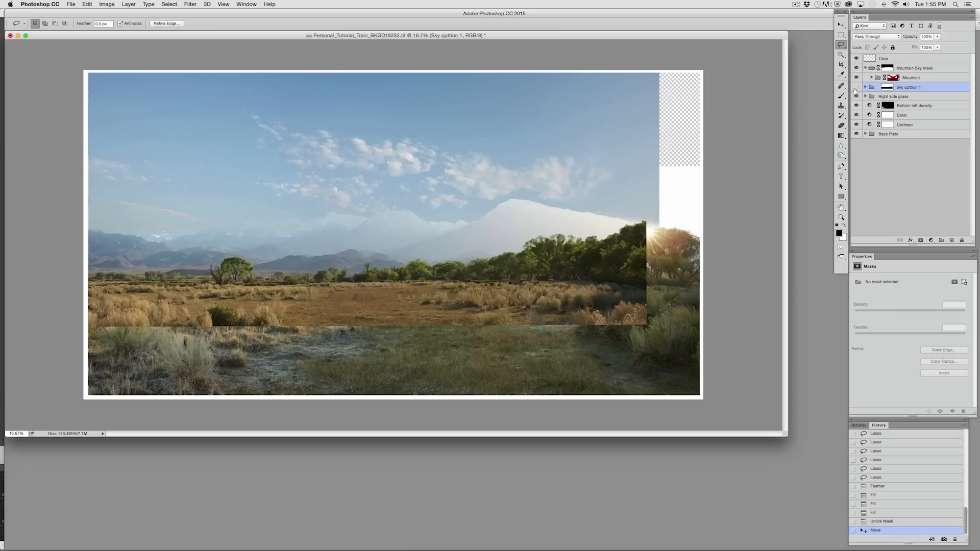
left_click(857, 87)
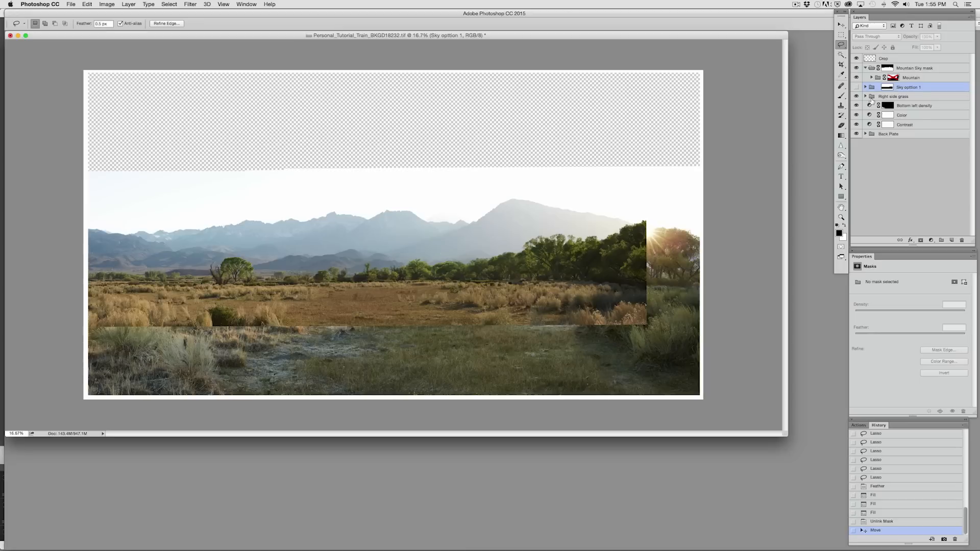
Add a Curves adjustment above the Color layer in the Mountain group and pull its shadows down.
left_click(872, 77)
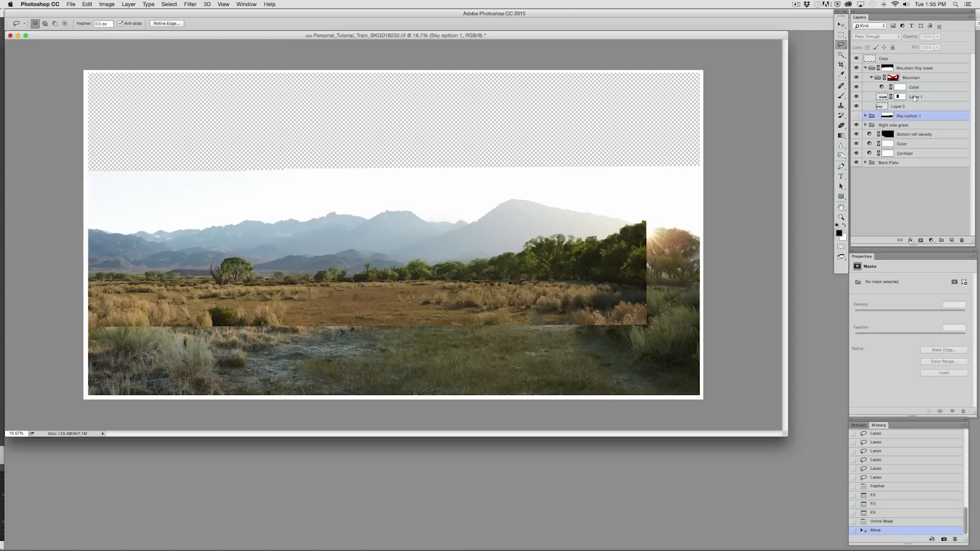
left_click(914, 87)
left_click(932, 244)
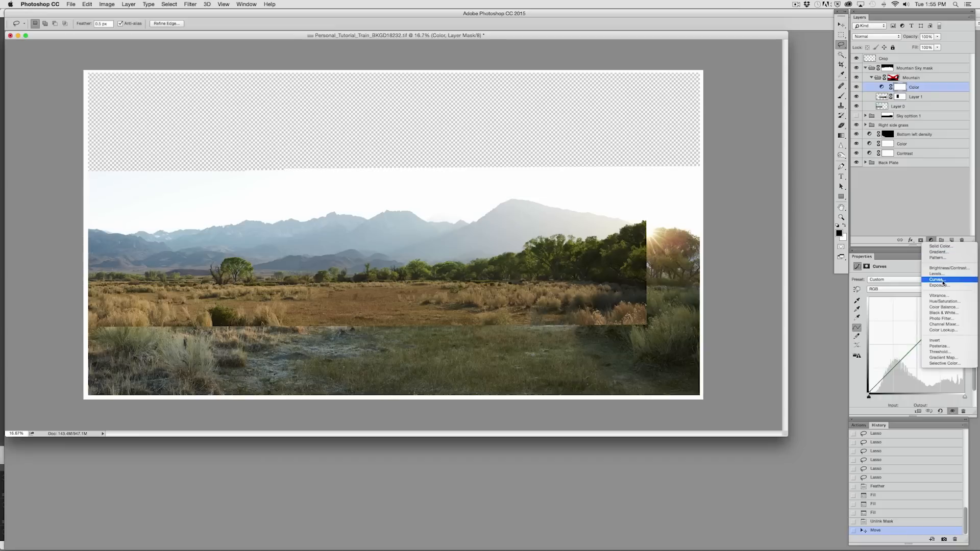
left_click(940, 283)
left_click_drag(893, 369, 896, 375)
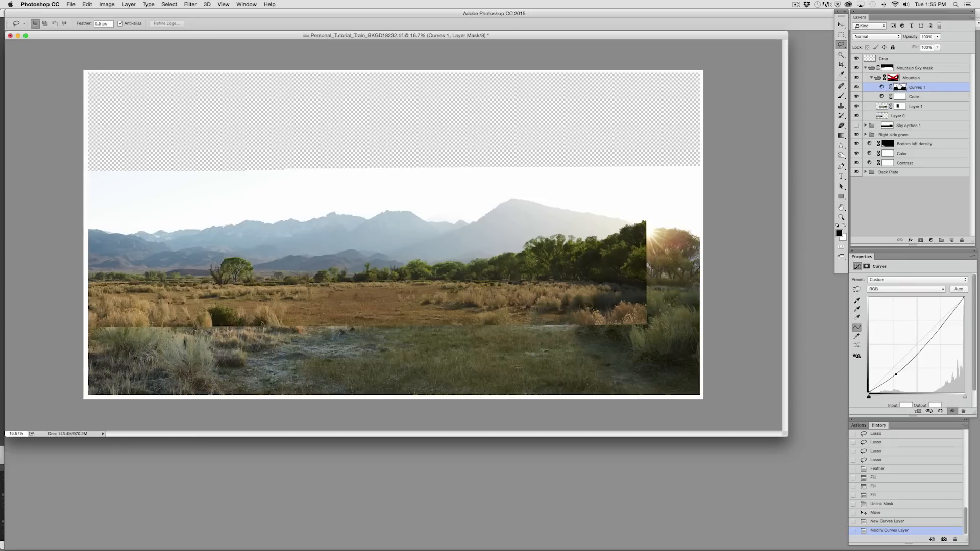
Fill the new Curves layer's mask with white and fine-tune the highlight point of its RGB curve.
left_click(899, 86)
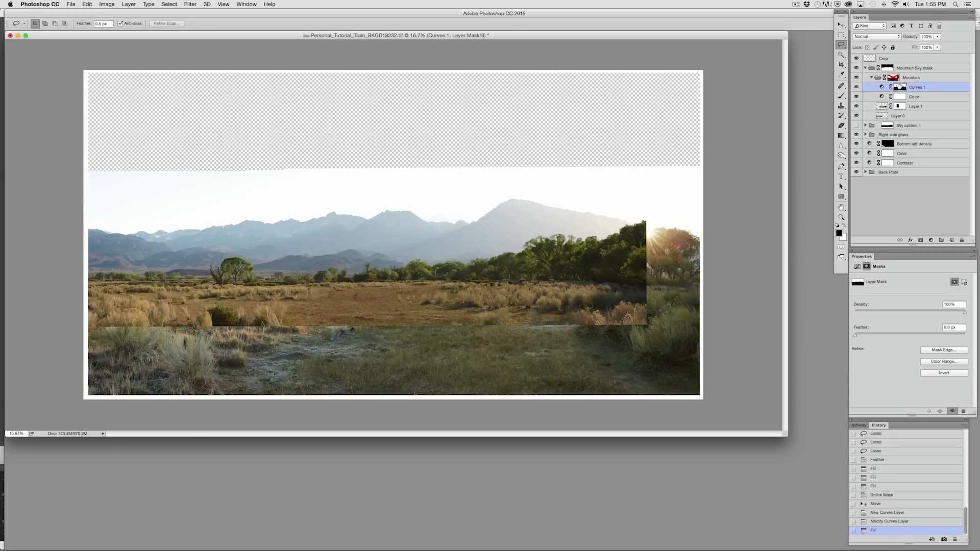
key("super+BackSpace")
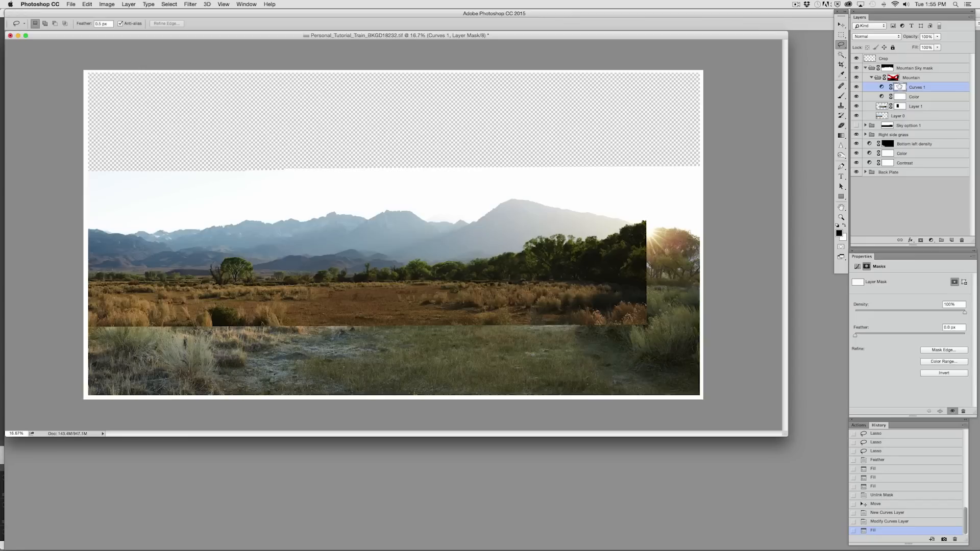
left_click(883, 87)
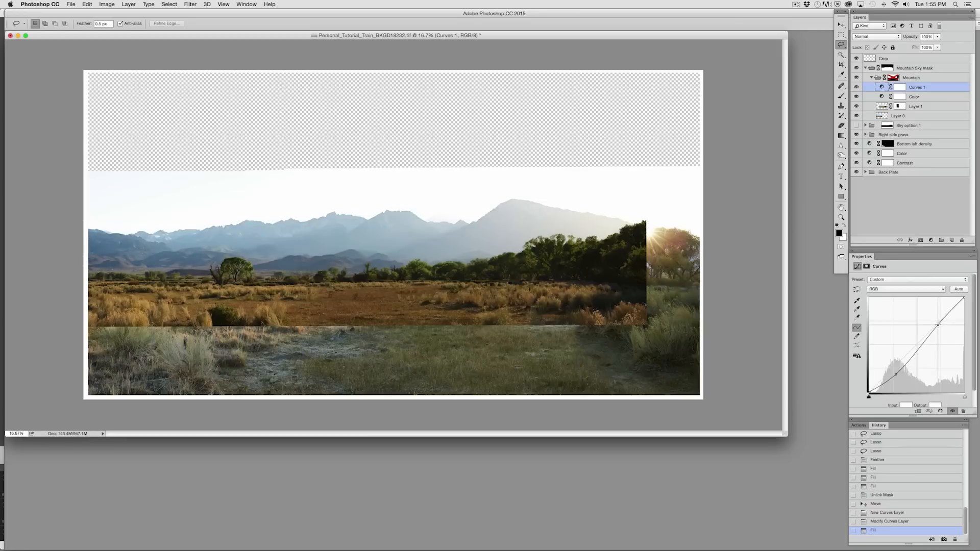
left_click_drag(939, 325, 938, 327)
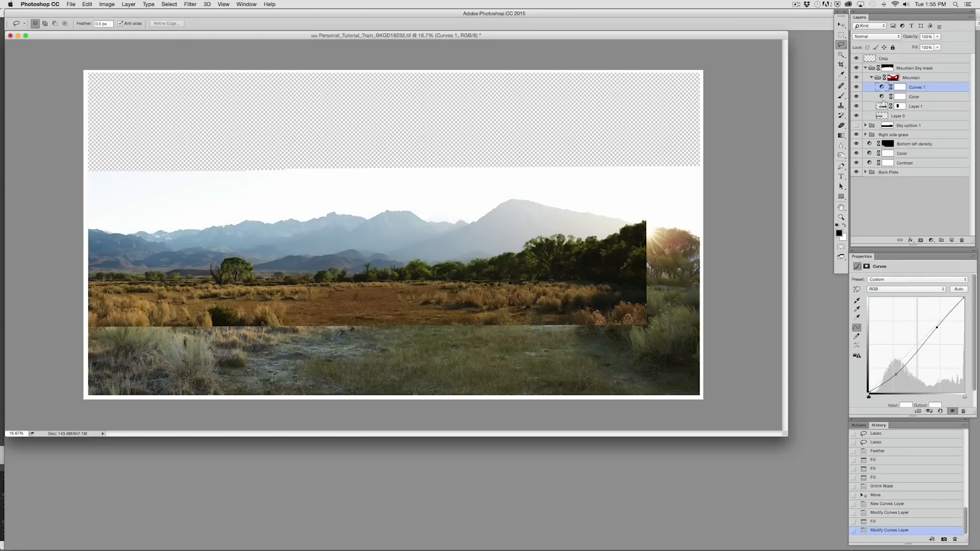
Rename the new Curves adjustment layer as Contrast.
double_click(917, 87)
type("Contrast")
key("Return")
Re-enable the Mountain group's layer mask and brush black at 10% opacity along the left horizon where the grass meets the mountains.
right_click(887, 72)
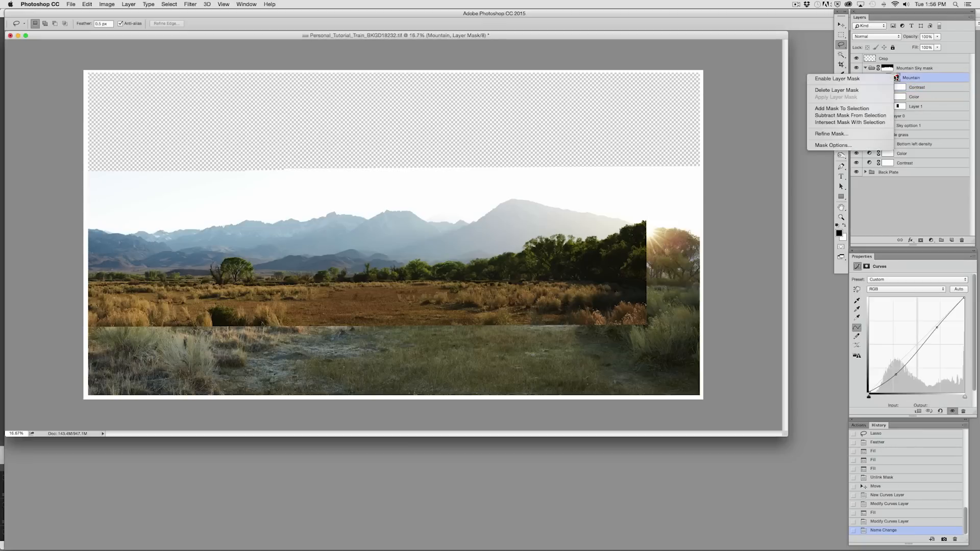
left_click(879, 79)
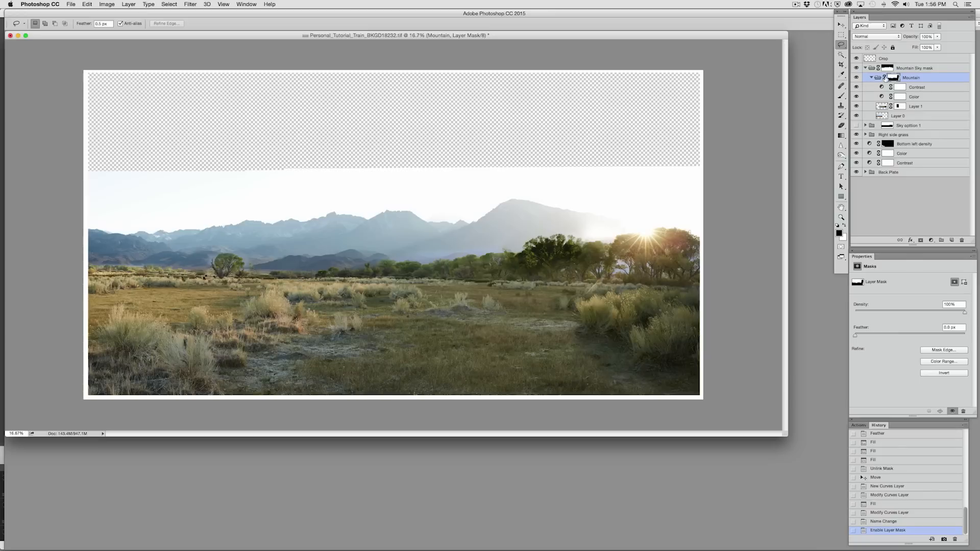
left_click(842, 96)
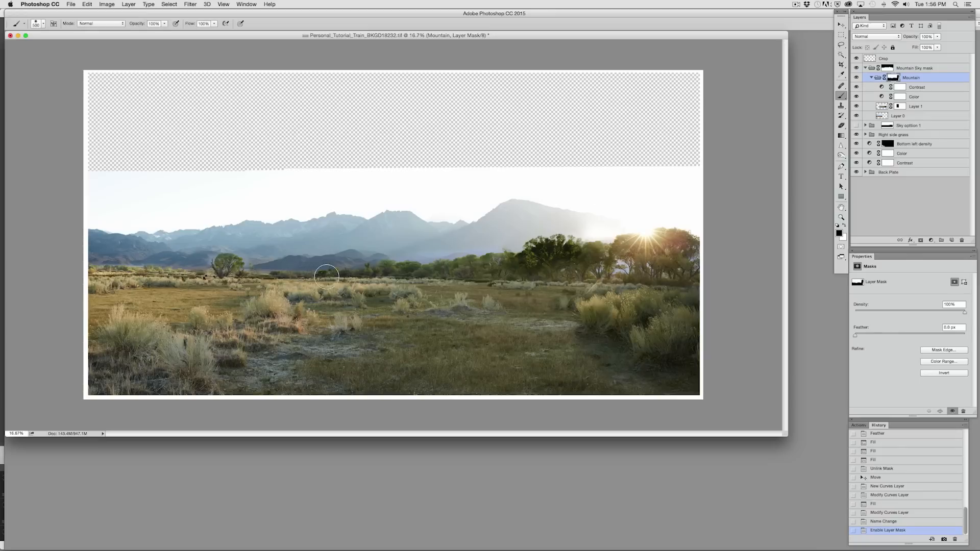
key("1")
left_click(351, 274)
left_click(168, 290)
left_click(167, 286)
left_click(169, 285)
left_click(187, 274)
left_click(215, 274)
left_click(247, 275)
left_click(222, 274)
left_click(199, 271)
mouse_move(70, 276)
left_mouse_down()
mouse_move(247, 271)
mouse_move(97, 265)
mouse_move(258, 283)
left_mouse_up()
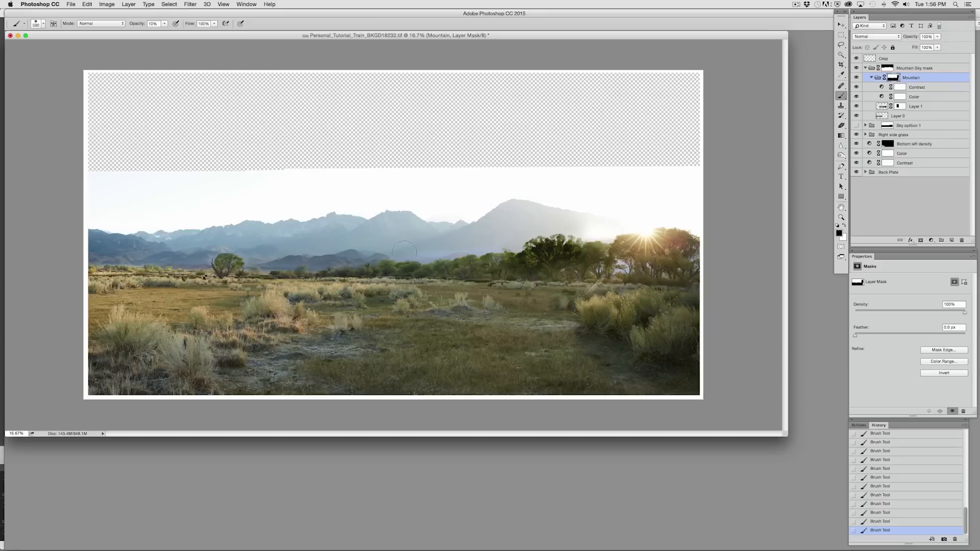
Toggle the Mountain group's visibility to compare the composite with and without the mountain plate.
left_click(856, 78)
left_click(857, 78)
left_click(857, 78)
left_click(857, 78)
left_click(856, 78)
left_click(857, 78)
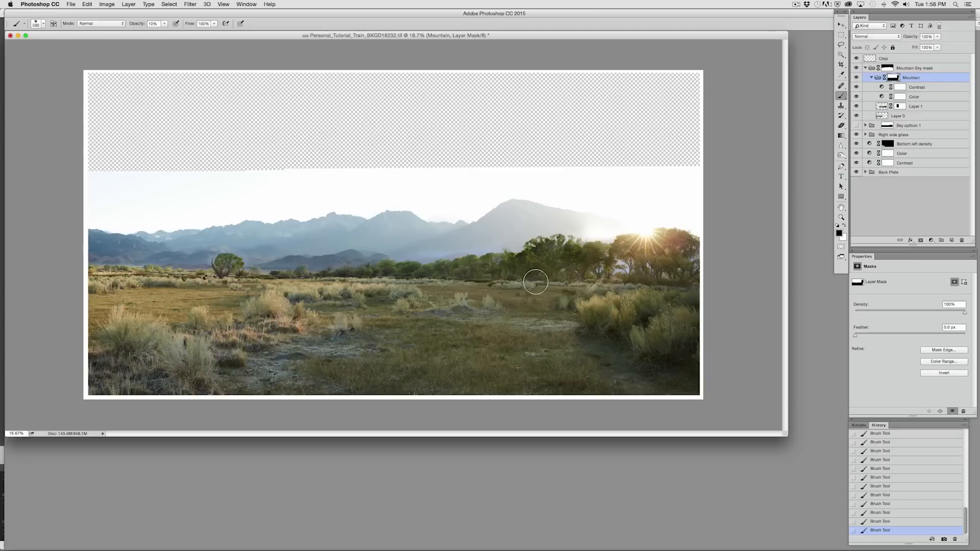
Brush black at 100% opacity on the mountain Contrast layer's mask, over the base of the trees just left of the sun.
left_click(902, 89)
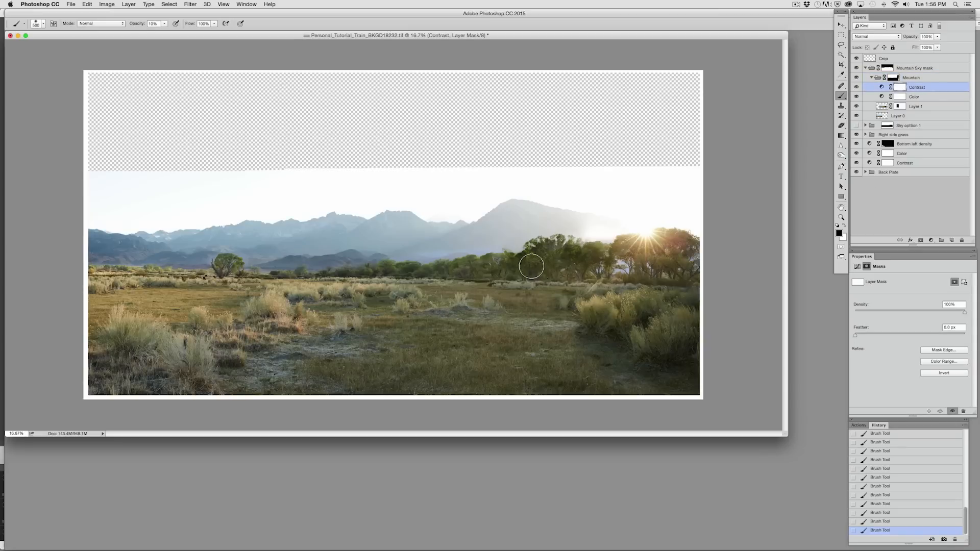
key("backslash")
key("0")
mouse_move(558, 272)
left_mouse_down()
mouse_move(557, 245)
mouse_move(573, 292)
left_mouse_up()
key("backslash")
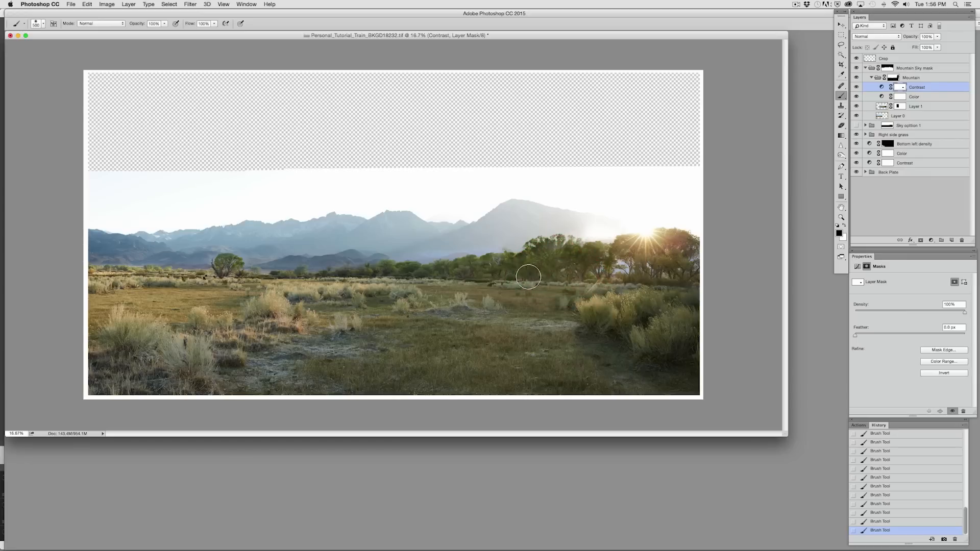
Erase on the Mountain group's mask with repeated dabs along the treetops between the right-hand mountain and the sun.
left_click(893, 77)
left_click(841, 125)
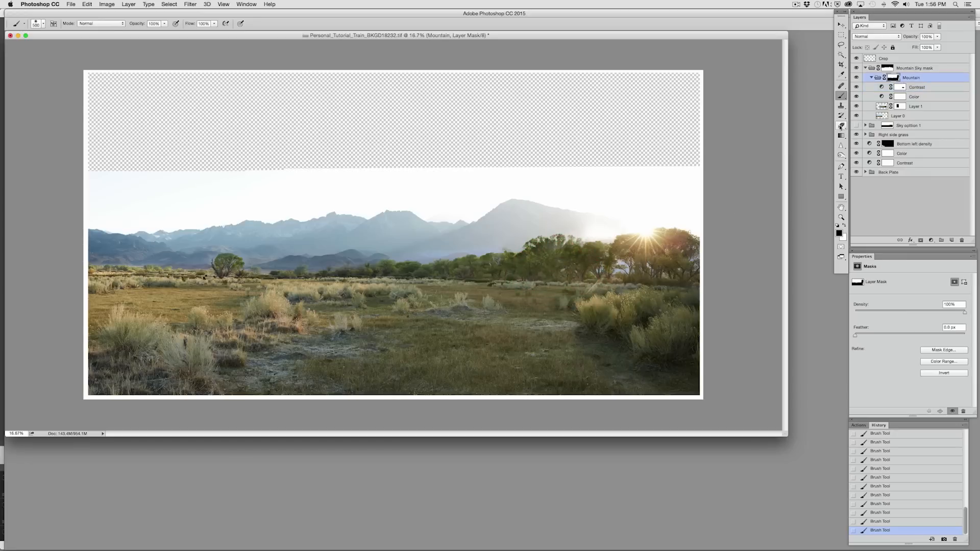
left_click(559, 249)
left_click(537, 251)
left_click(565, 243)
left_click(570, 242)
left_click(585, 242)
left_click(585, 241)
left_click(586, 244)
left_click(539, 244)
left_click(530, 249)
left_click(515, 256)
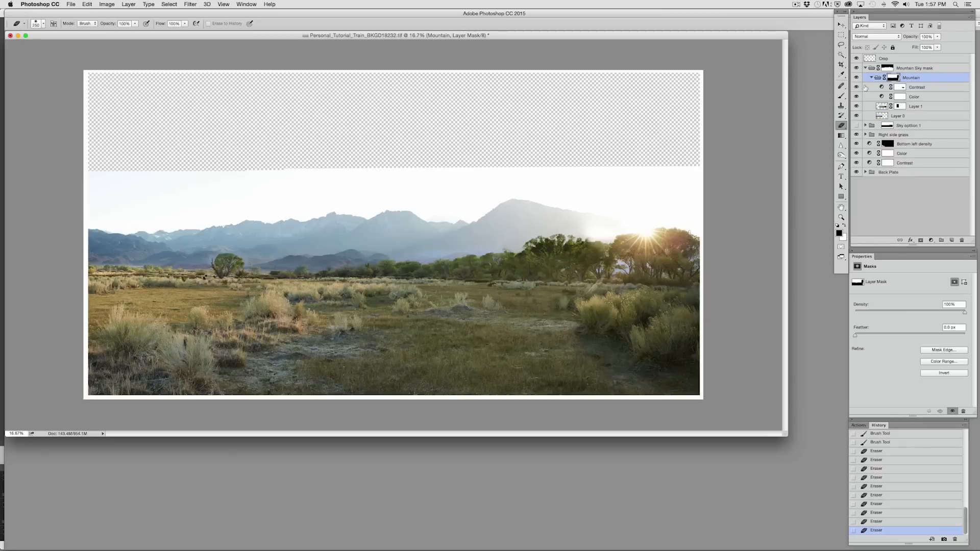
Show the Sky option 1 group and shift its Blend, Layer 1 and Layer 0 layers together to the right.
left_click(866, 68)
left_click(857, 78)
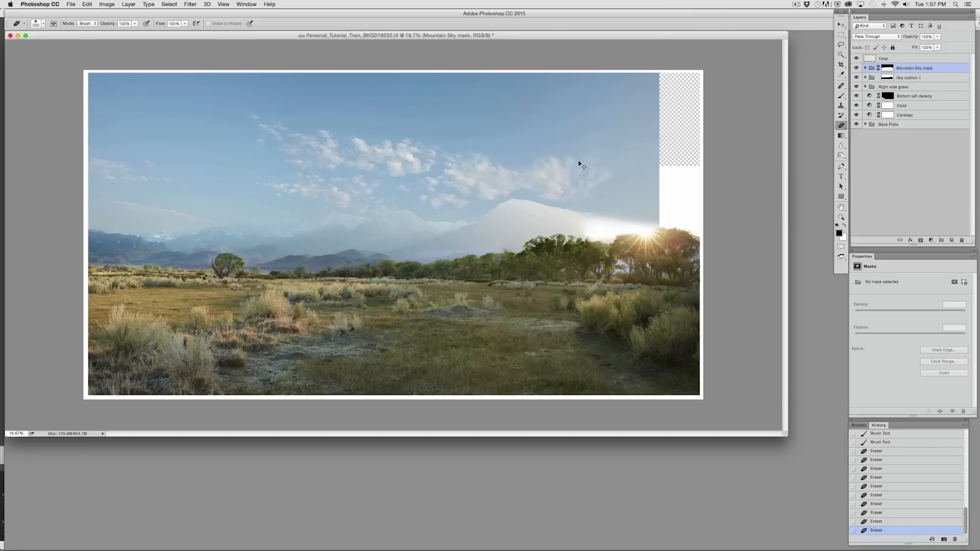
left_click(887, 77)
left_click(866, 78)
left_click(904, 106)
left_click(913, 87, "shift")
left_click_drag(453, 212, 431, 197)
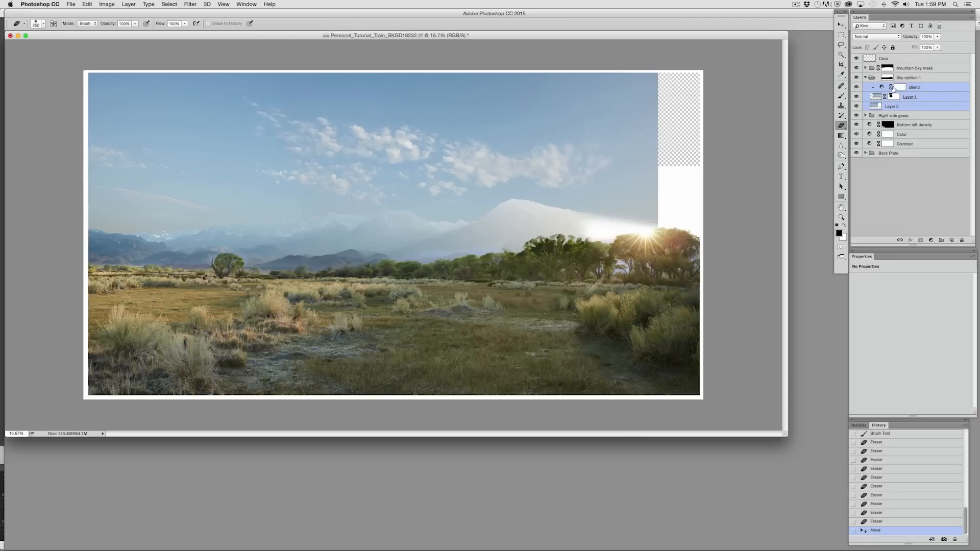
left_click_drag(569, 146, 586, 130)
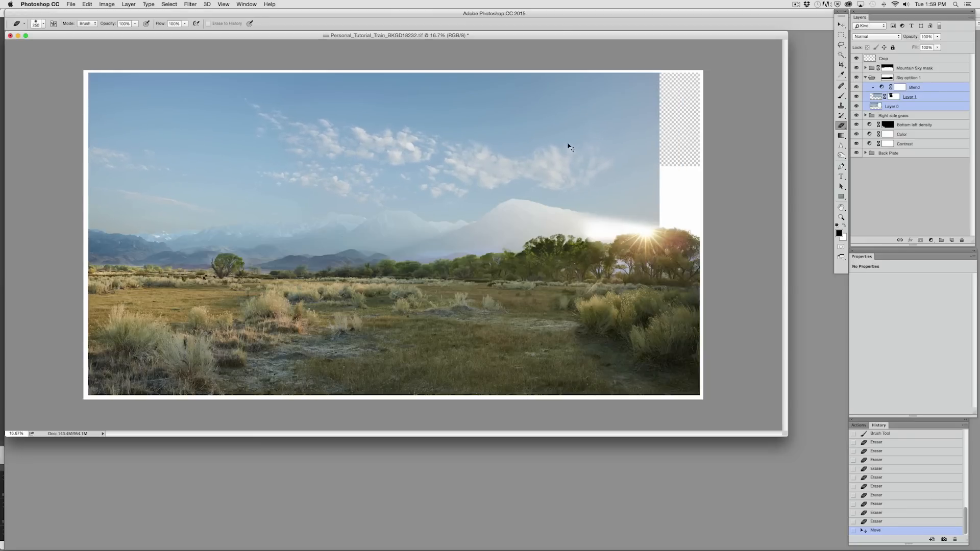
left_click_drag(568, 147, 587, 141)
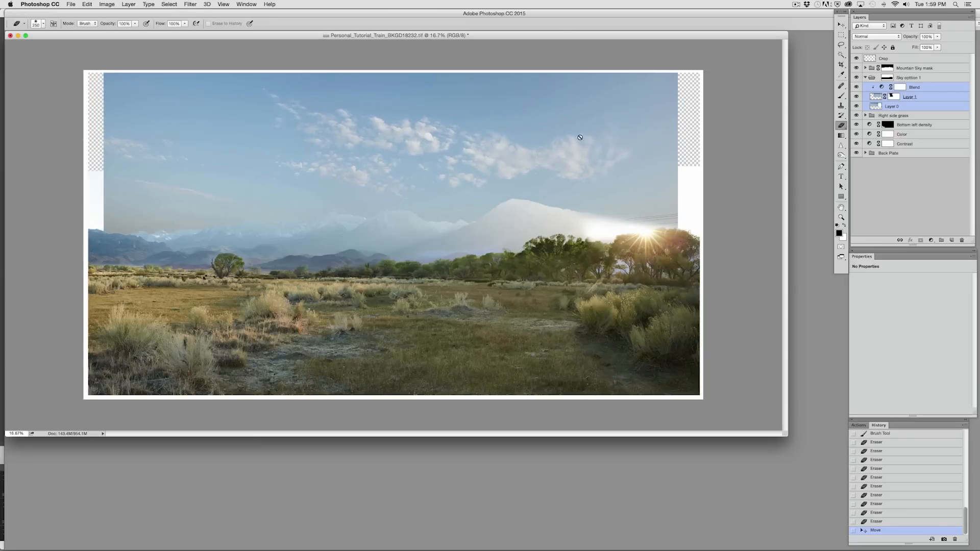
Compare the replacement sky with the original by toggling the sky and mountain groups and temporarily disabling the Mountain Sky mask.
left_click(857, 78)
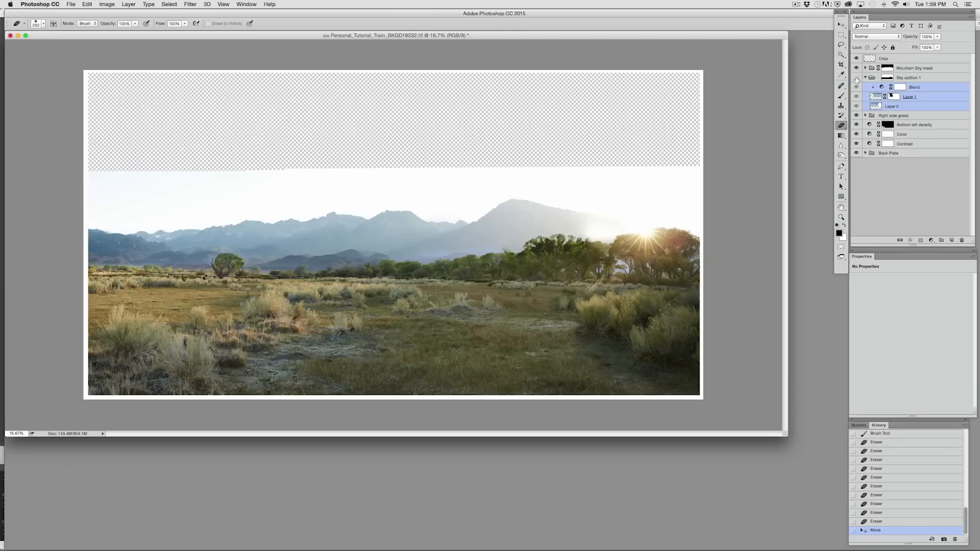
left_click(857, 78)
left_click(857, 77)
right_click(890, 67)
left_click(893, 69)
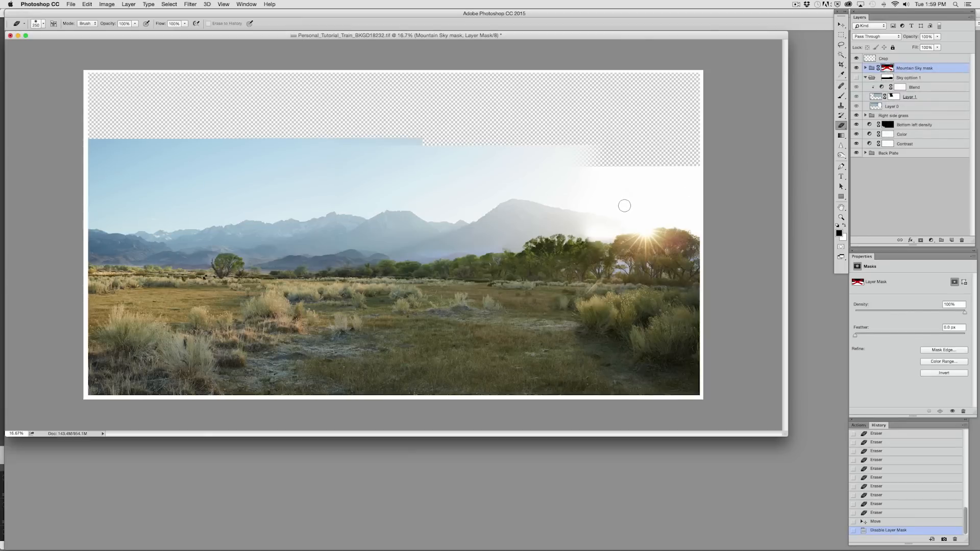
left_click(856, 78)
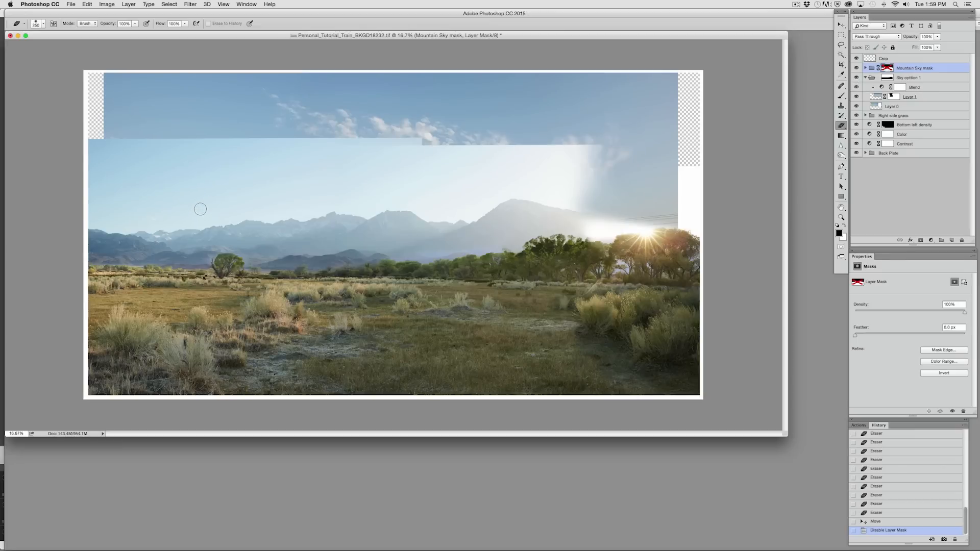
left_click(857, 68)
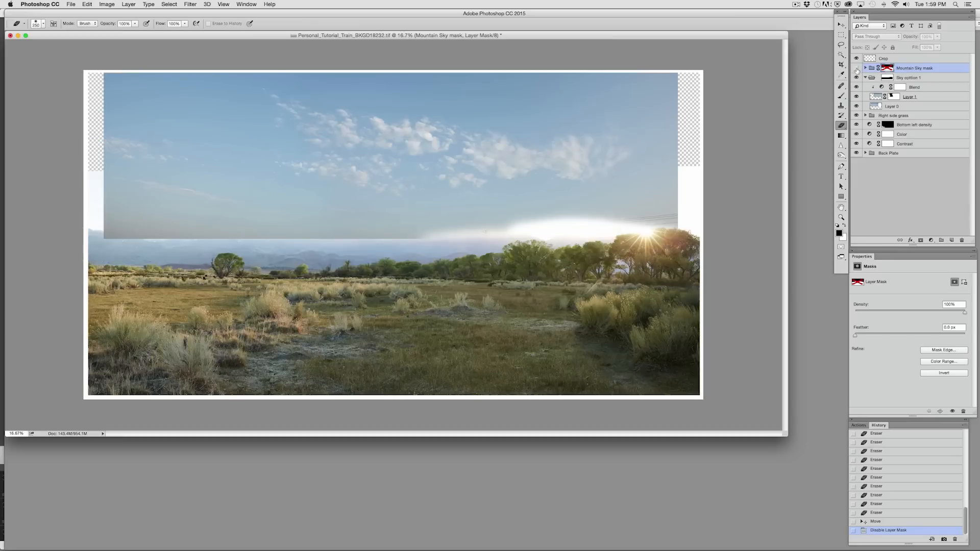
left_click(857, 68)
right_click(889, 67)
left_click(914, 69)
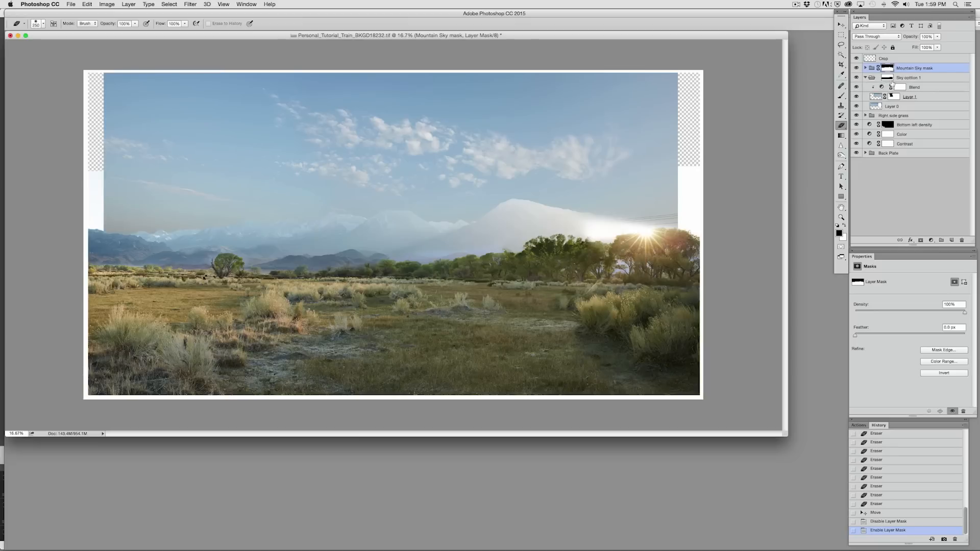
Make a graduated selection with a Quick Mask gradient running from the mountains up into the sky, then invert it.
left_click(917, 88)
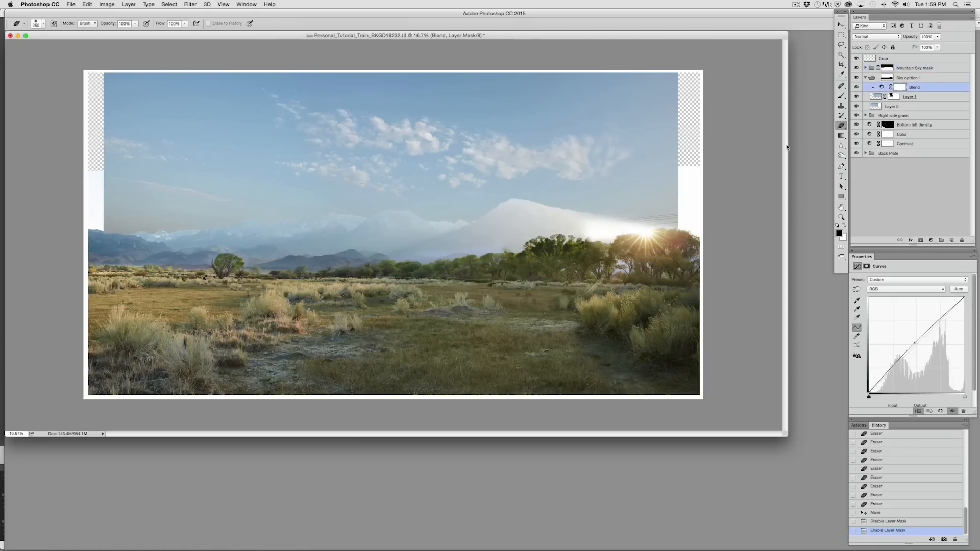
left_click(842, 136)
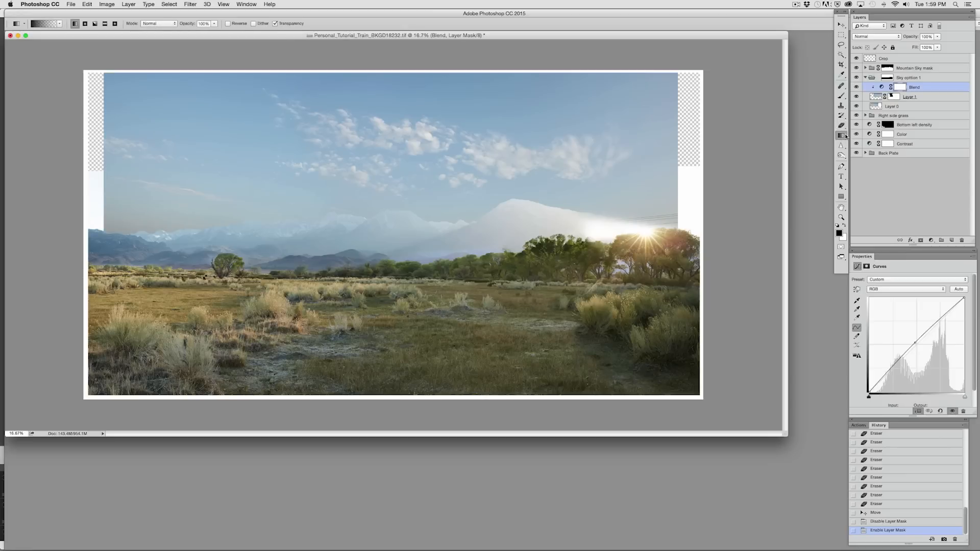
left_click(841, 248)
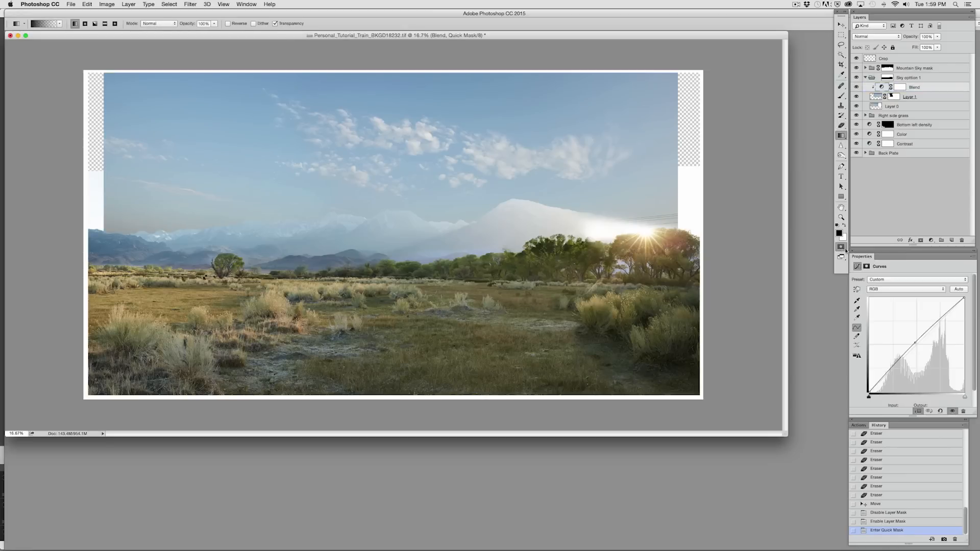
left_click_drag(386, 231, 385, 159)
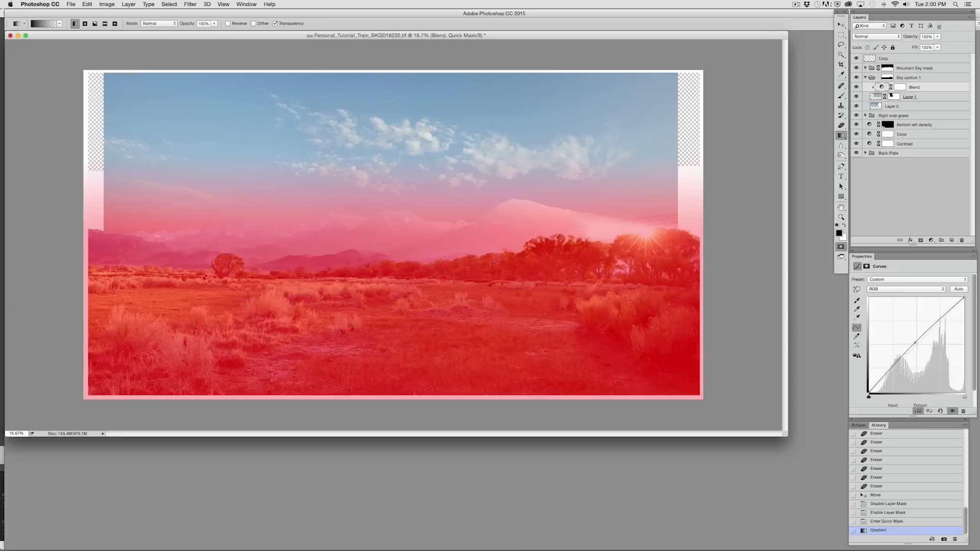
left_click(841, 248)
key("super+shift+i")
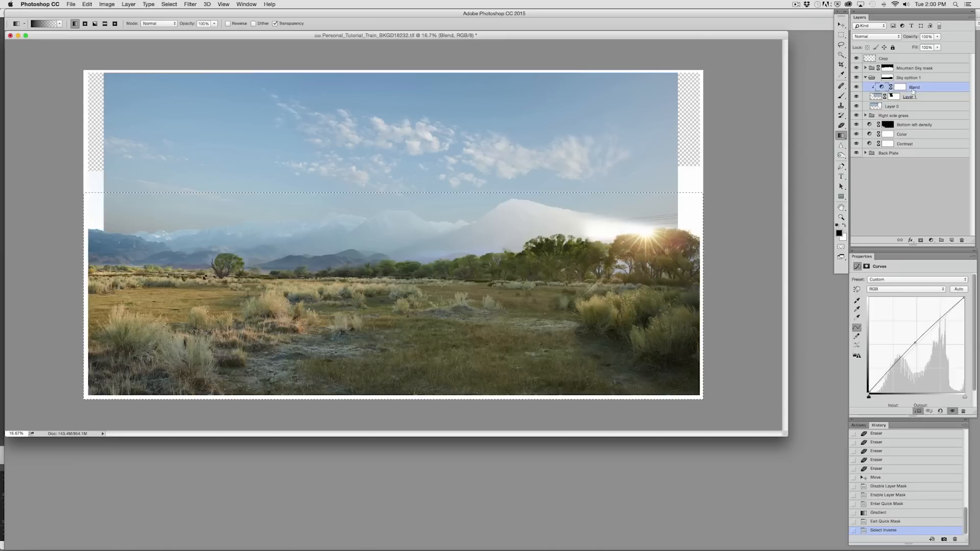
Add a Curves adjustment layer from the selection above the Blend layer and raise the midtones of its RGB curve.
left_click(931, 240)
left_click(943, 281)
left_click_drag(913, 349, 910, 340)
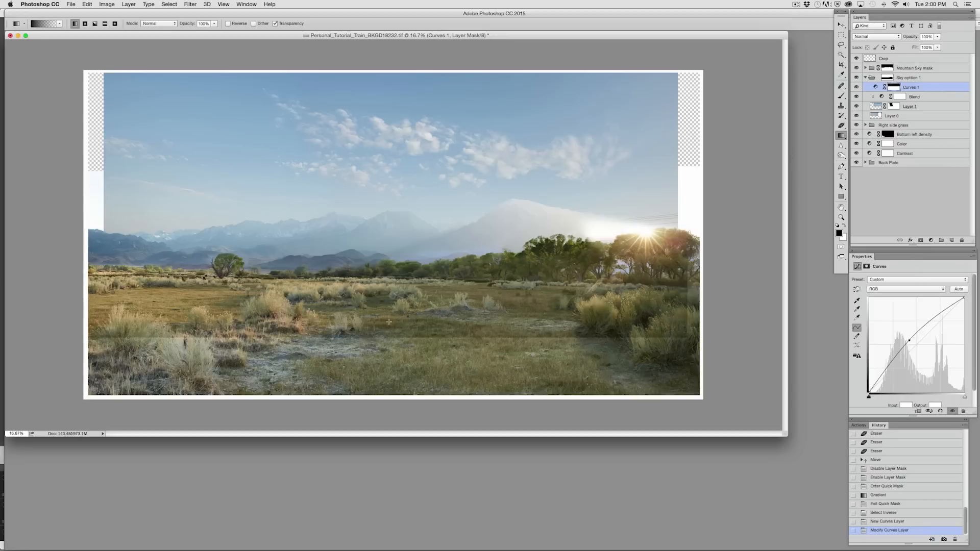
Set the Sky option 1 group's blending mode to Normal so its adjustments affect only the sky.
left_click(914, 79)
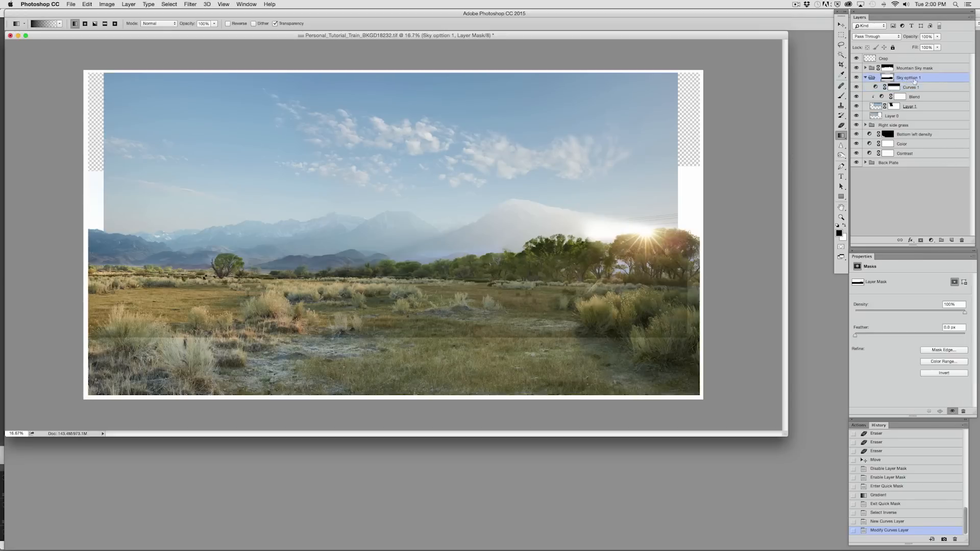
left_click(888, 35)
left_click(884, 45)
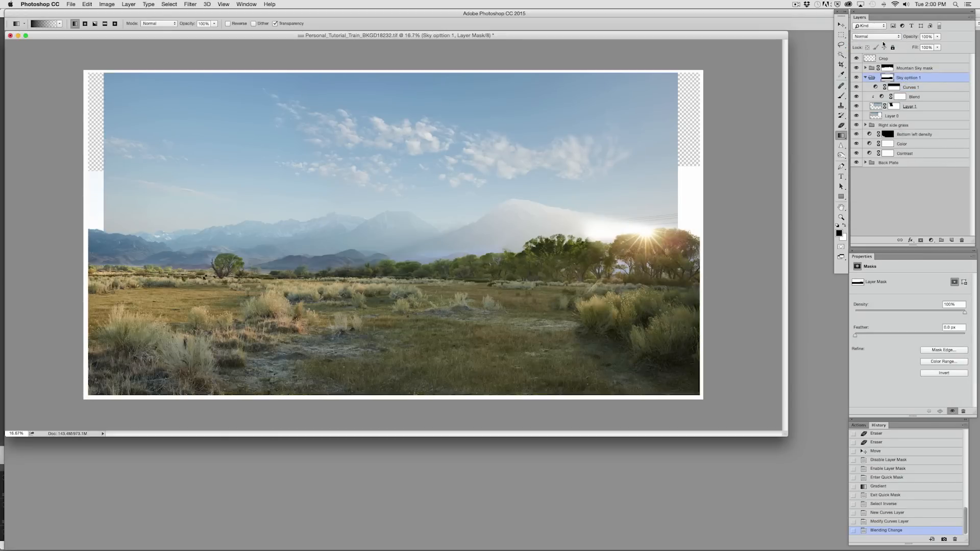
Compare the sky with and without the Curves 1 adjustment and against the original mountain sky by temporarily disabling the Mountain Sky mask.
left_click(857, 87)
left_click(857, 88)
right_click(889, 71)
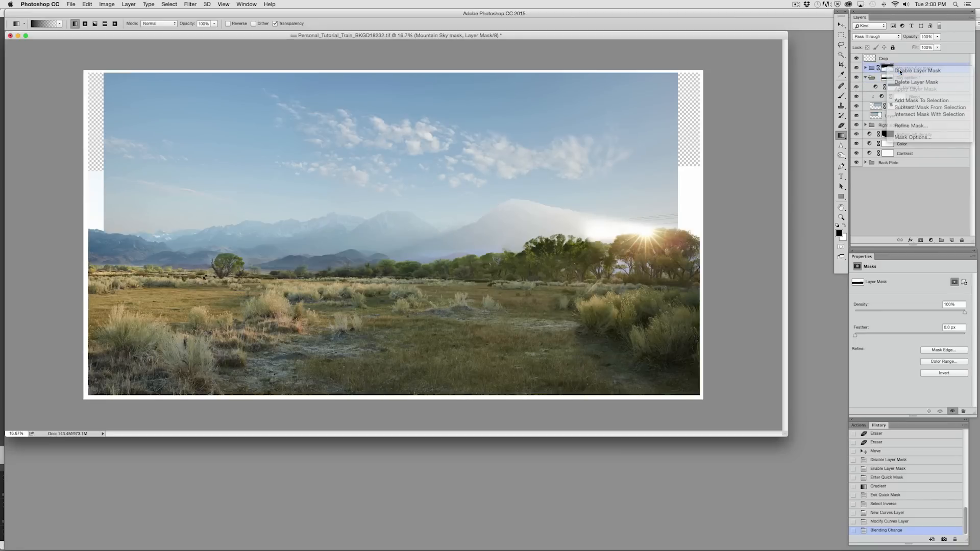
left_click(894, 75)
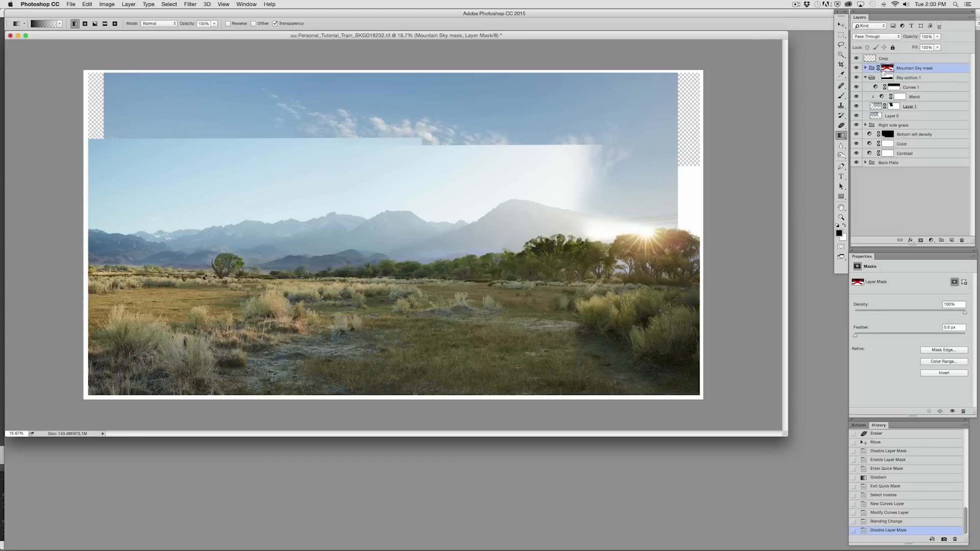
right_click(898, 68)
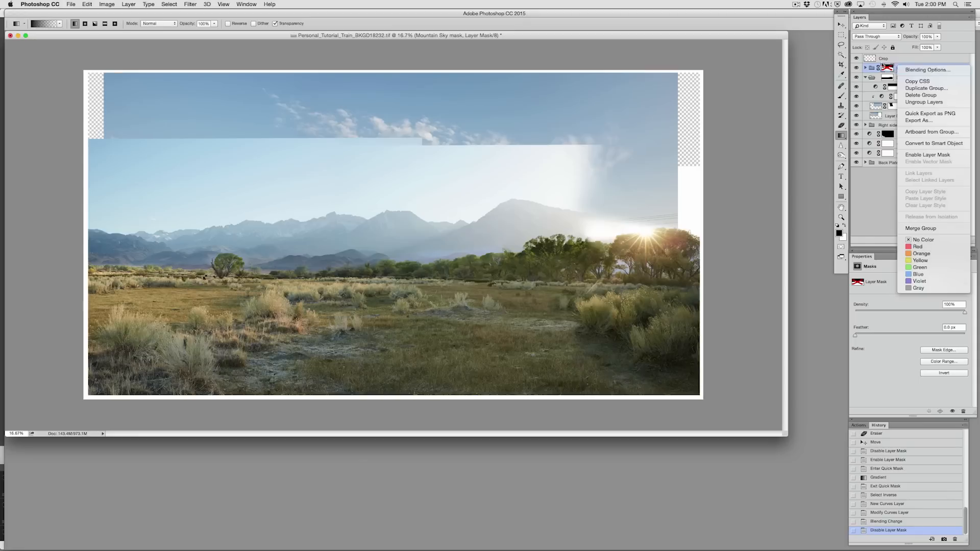
left_click(884, 64)
right_click(891, 69)
left_click(904, 72)
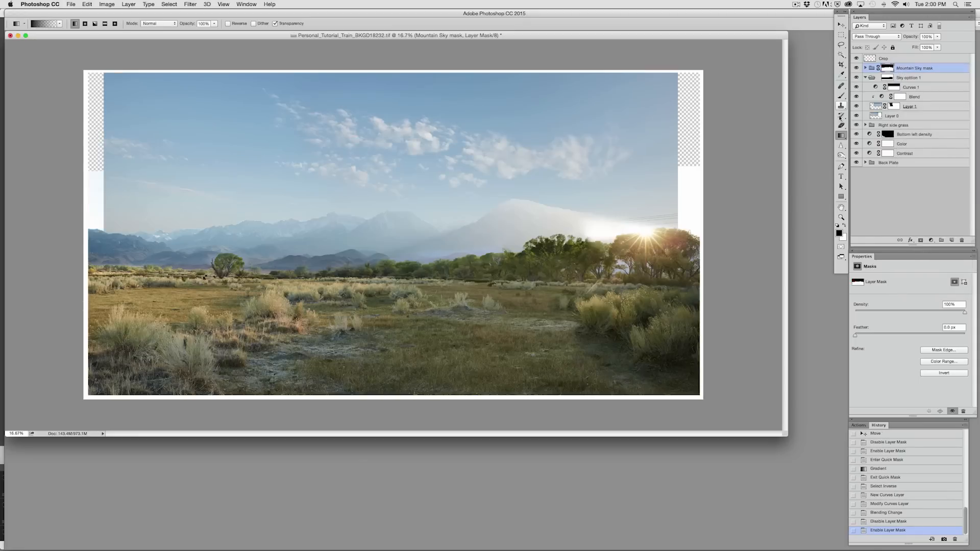
Toggle the Curves 1 adjustment to check its effect and fine-tune the midtone point of its RGB curve.
left_click(857, 87)
left_click(857, 87)
left_click(875, 87)
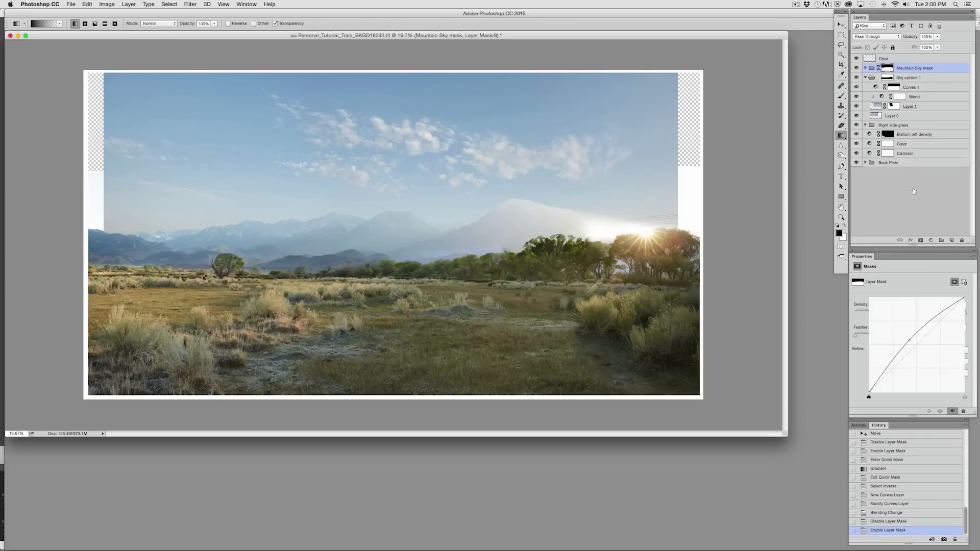
left_click_drag(910, 339, 909, 340)
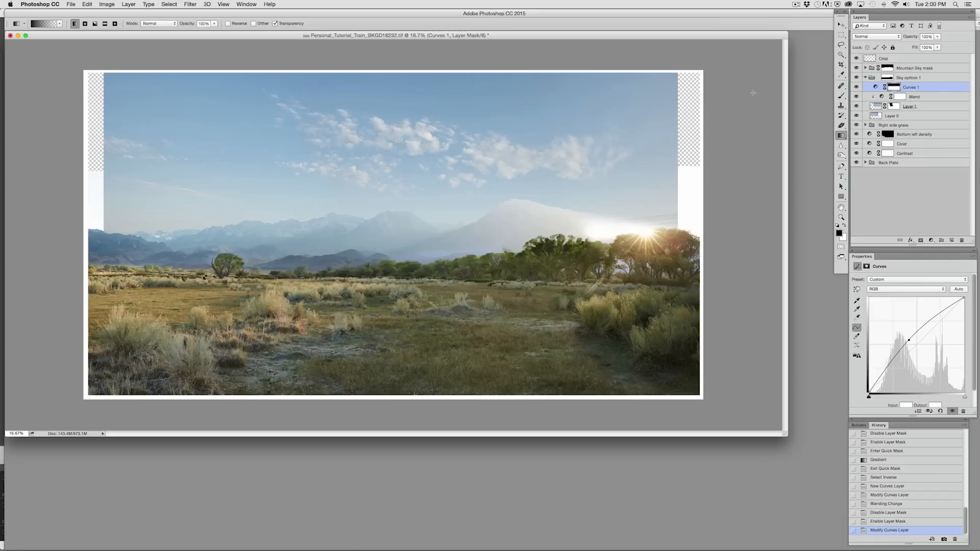
Try to paint black around the sun on the Curves 1 layer's mask with a greatly enlarged brush.
left_click(841, 95)
left_click(894, 87)
key("bracketright")
key("bracketright")
key("bracketright")
key("bracketright")
key("bracketright")
key("bracketright")
key("bracketright")
key("bracketright")
key("bracketright")
key("bracketright")
key("bracketright")
key("bracketright")
key("bracketright")
key("bracketright")
left_click(636, 229)
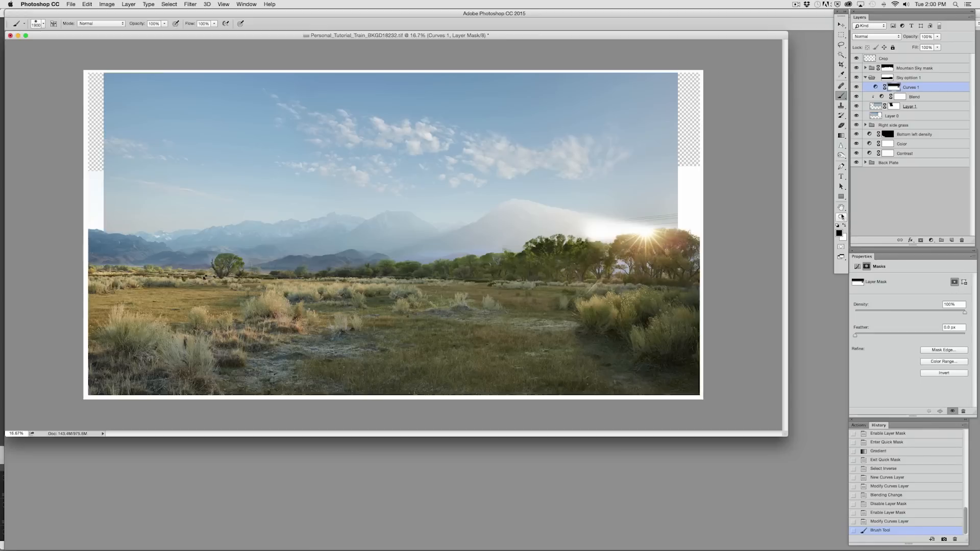
key("super+z")
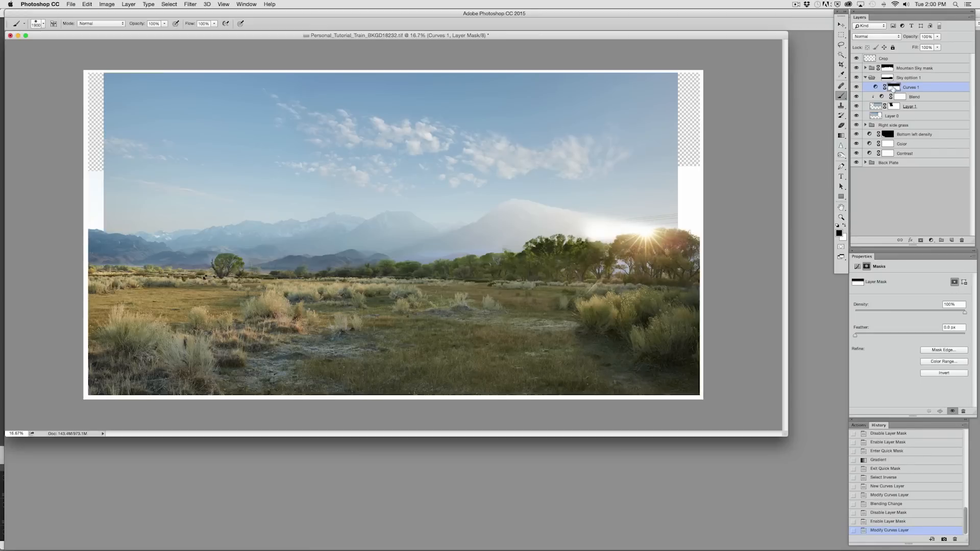
Erase on the Curves 1 layer's mask with a greatly enlarged eraser, dabbing around the sun and the trees near it.
left_click(841, 126)
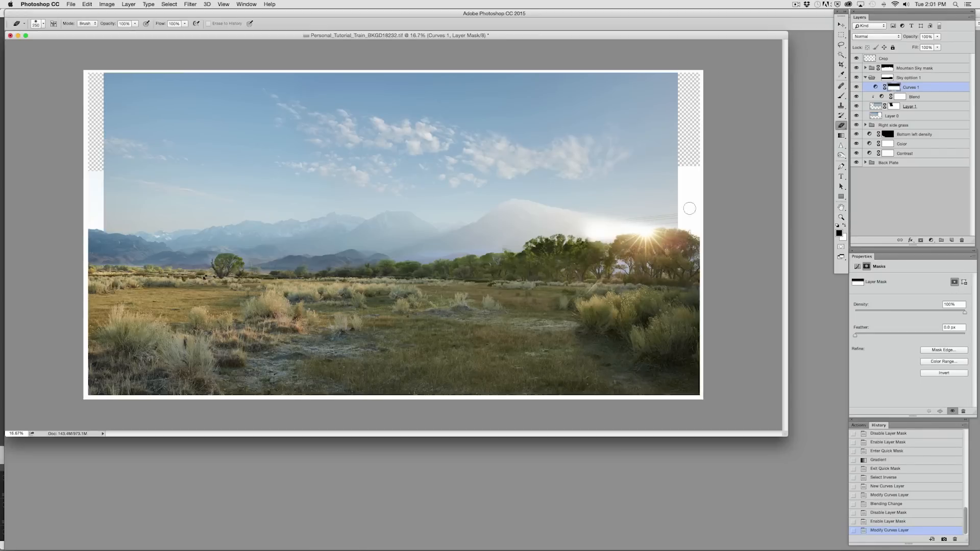
key("bracketright")
key("bracketright")
key("bracketright")
key("bracketright")
key("bracketright")
key("bracketright")
key("bracketright")
key("bracketright")
key("bracketright")
key("bracketright")
key("bracketright")
key("bracketright")
left_click(657, 237)
left_click(663, 255)
left_click(653, 259)
left_click(616, 274)
left_click(568, 286)
left_click(653, 263)
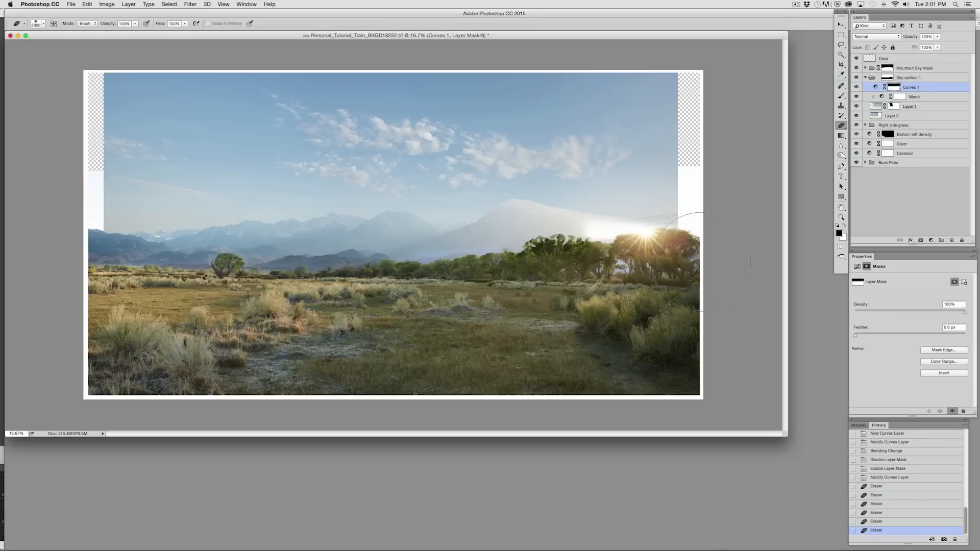
left_click(673, 243)
left_click(632, 287)
left_click(652, 252)
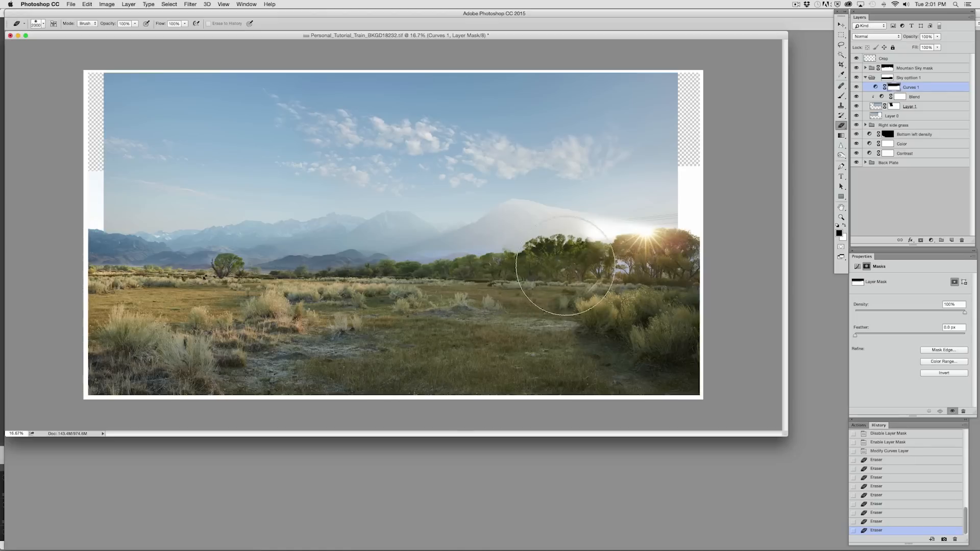
Brush black on the Sky option 1 group's mask around the sun and right-hand mountain, first at 100% and then at 10% opacity.
left_click(887, 77)
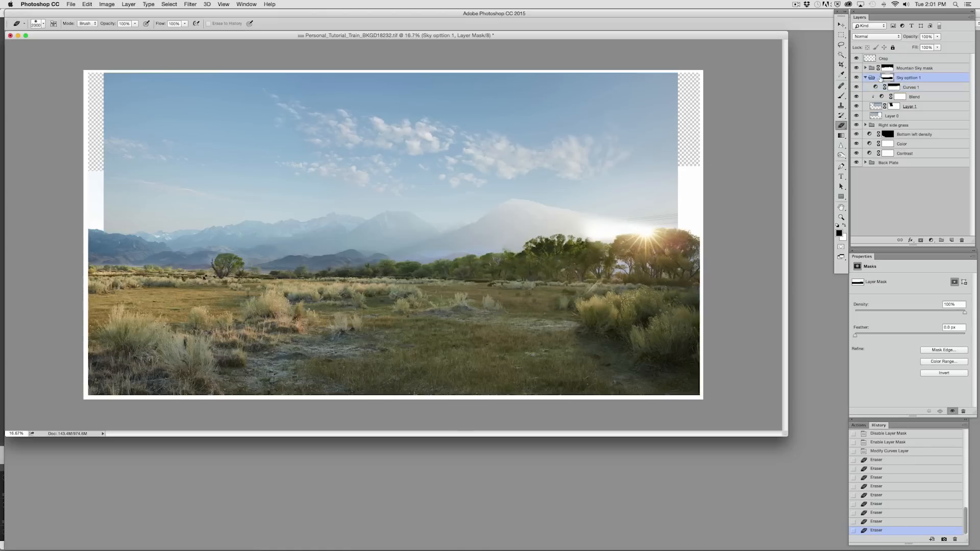
key("b")
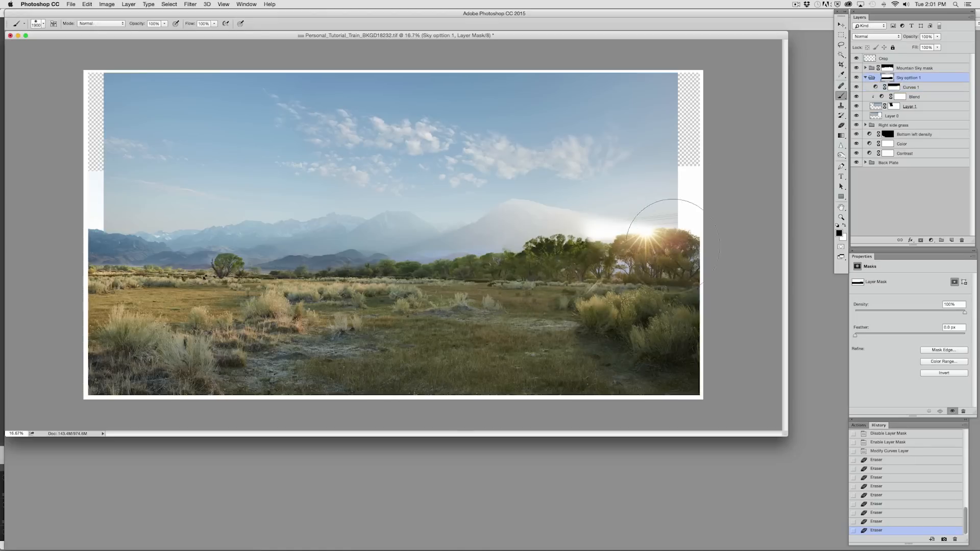
left_click_drag(678, 251, 608, 293)
mouse_move(678, 255)
left_mouse_down()
mouse_move(601, 328)
mouse_move(585, 325)
mouse_move(635, 291)
mouse_move(506, 349)
left_mouse_up()
left_click_drag(542, 313, 638, 334)
key("1")
left_click_drag(640, 253, 572, 288)
left_click_drag(625, 255, 473, 328)
left_click_drag(578, 284, 458, 319)
mouse_move(627, 260)
left_mouse_down()
mouse_move(418, 304)
mouse_move(568, 247)
mouse_move(434, 308)
left_mouse_up()
left_click_drag(470, 271, 685, 251)
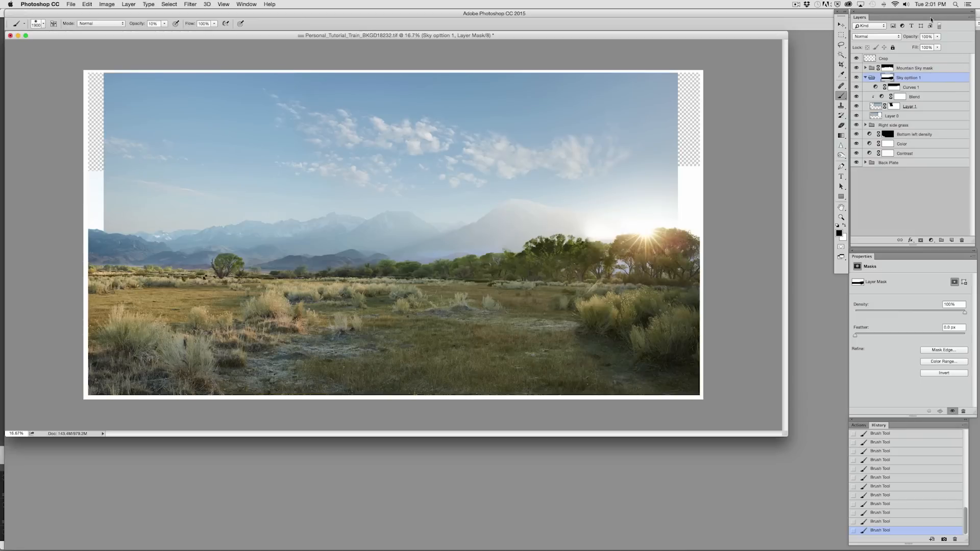
Free-transform the Crop frame layer, pulling its right and left edges inward to narrow the frame around the landscape.
left_click(886, 59)
key("ctrl+t")
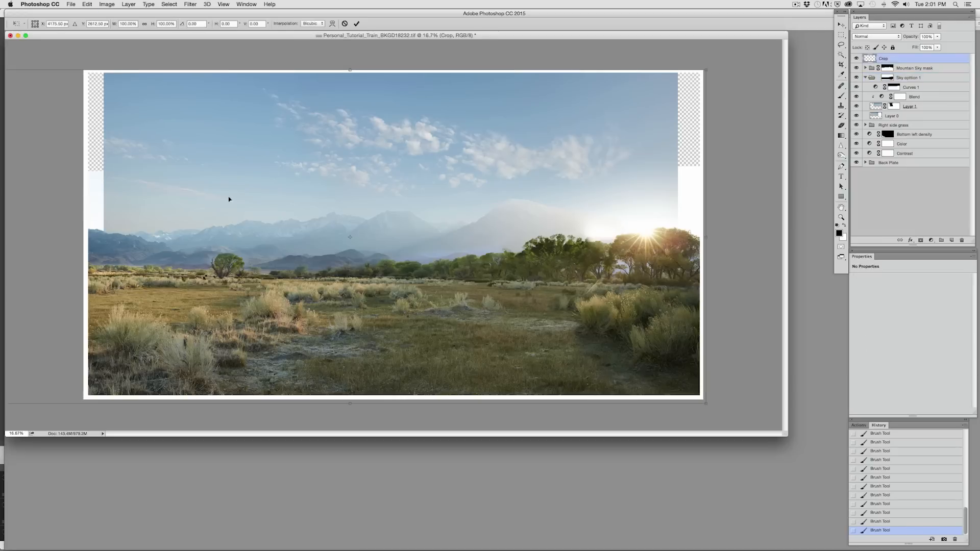
left_click_drag(705, 236, 694, 238)
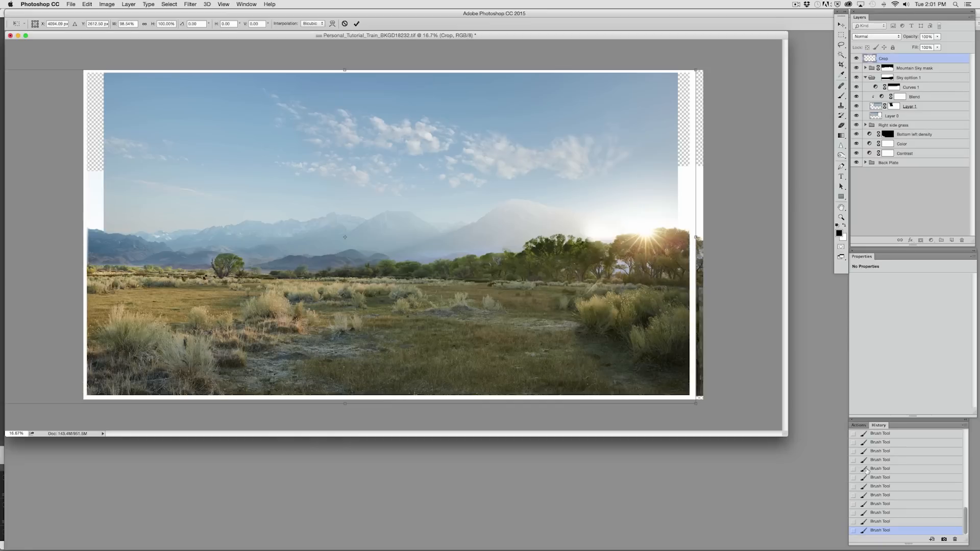
key("super+minus")
left_click_drag(472, 291, 830, 497)
left_click_drag(113, 268, 132, 272)
key("b")
key("Return")
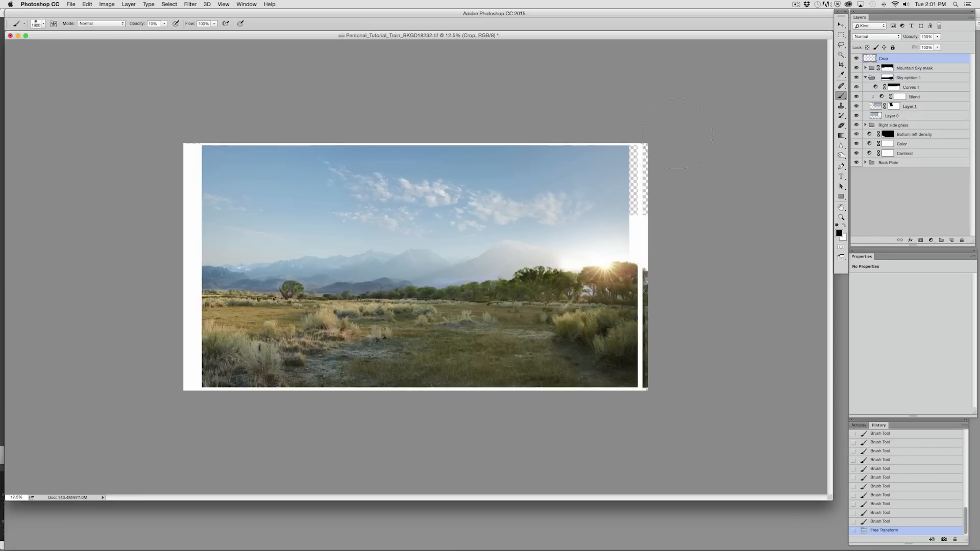
Select Layer 0 and Layer 1 together and stretch their width to about 102% to reach the frame's right edge.
left_click(894, 115)
left_click(914, 108, "shift")
key("super+t")
left_click_drag(630, 192, 639, 190)
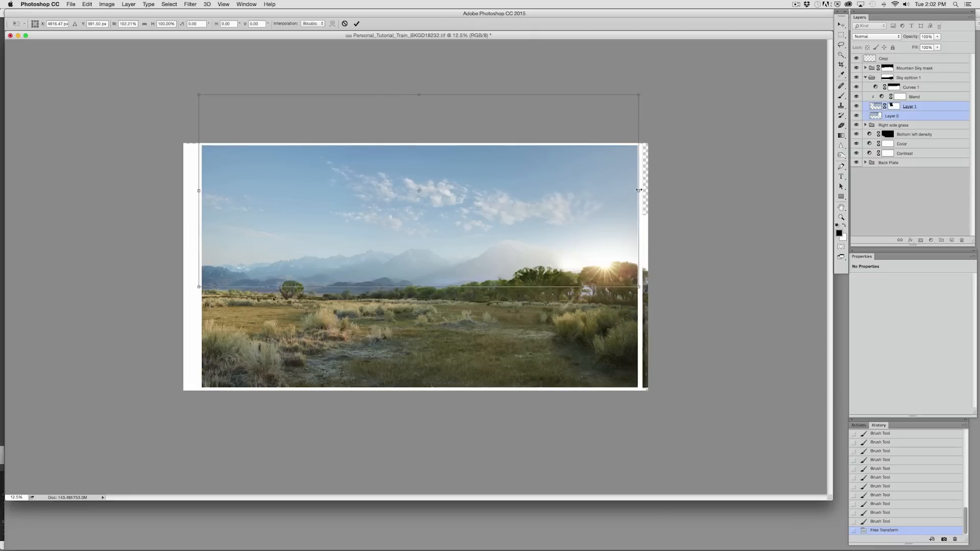
key("Return")
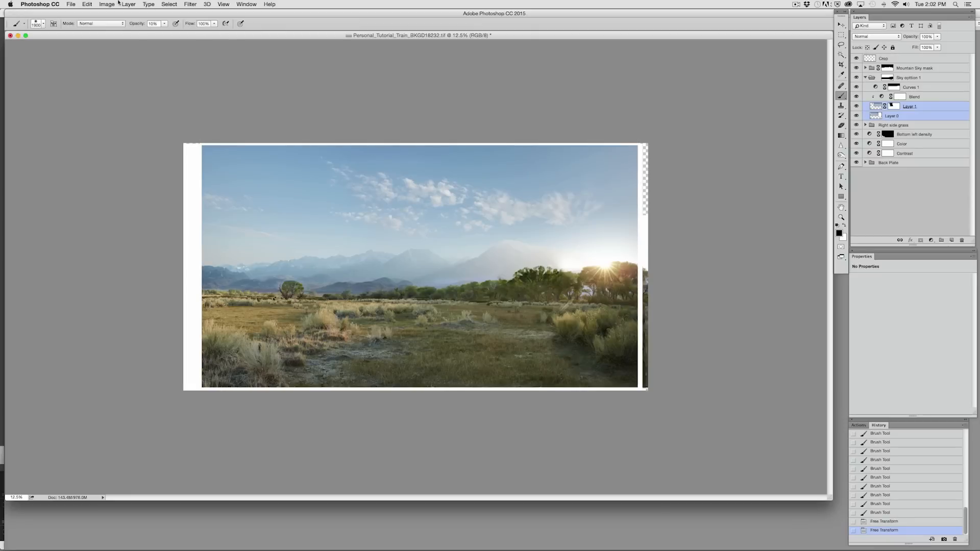
Change the canvas height in Canvas Size, anchored at the bottom centre so the extra space falls above the sky.
left_click(106, 5)
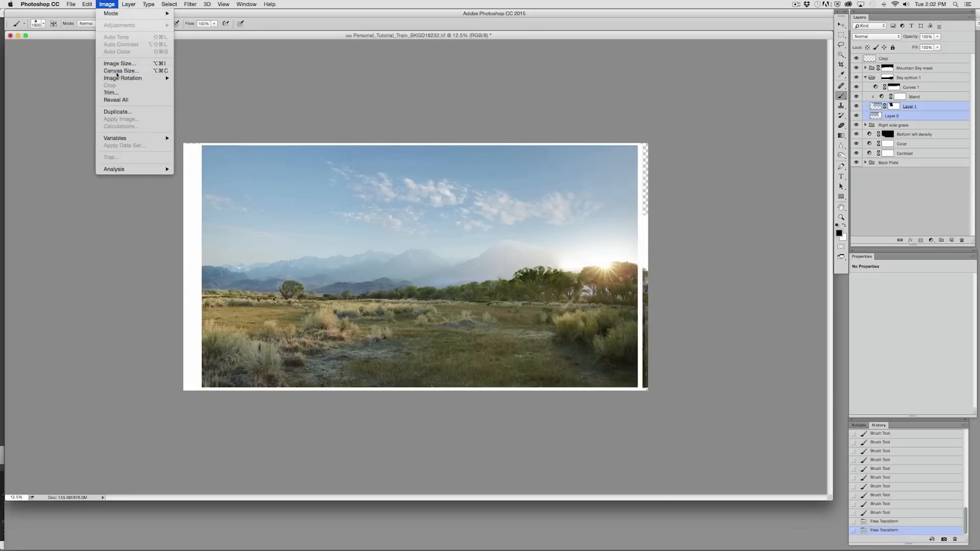
left_click(115, 68)
left_click(473, 290)
key("Tab")
type("15")
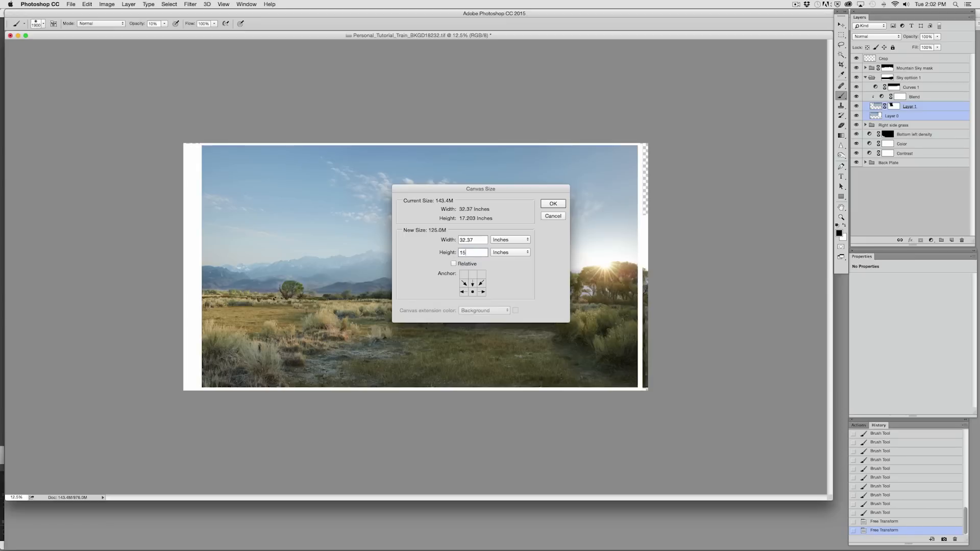
key("Return")
Free-transform the Crop frame layer, stretching its upper edge to match the canvas height.
left_click(872, 60)
key("super+t")
left_click_drag(393, 153, 387, 139)
key("Return")
Crop the canvas in from the left and right to leave an even white border around the landscape.
left_click(841, 64)
left_click_drag(182, 268, 189, 268)
left_click_drag(645, 266, 654, 267)
key("Return")
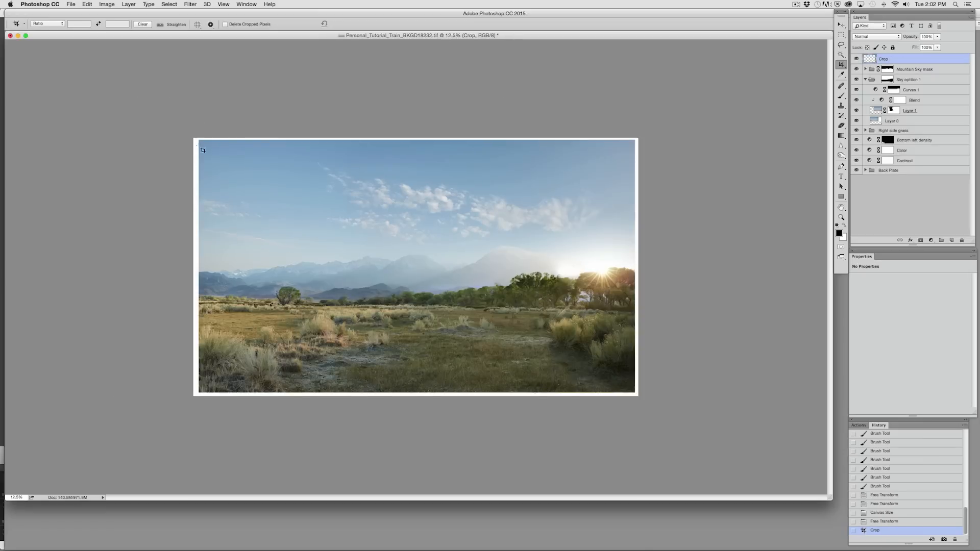
left_click_drag(195, 137, 725, 444)
left_click_drag(195, 267, 195, 271)
key("Return")
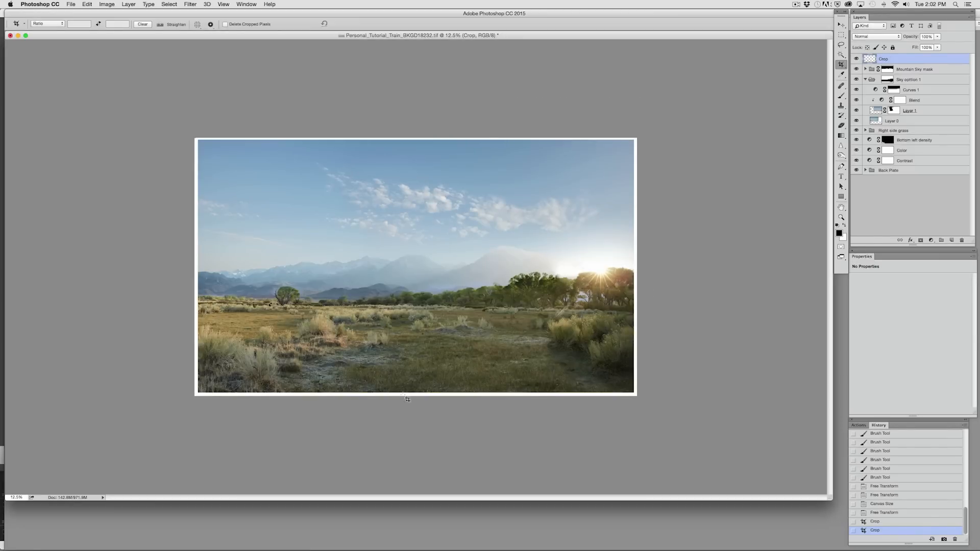
Add an orange-brown (#a16831) Solid Color fill layer above the Mountain Sky mask group.
left_click(891, 70)
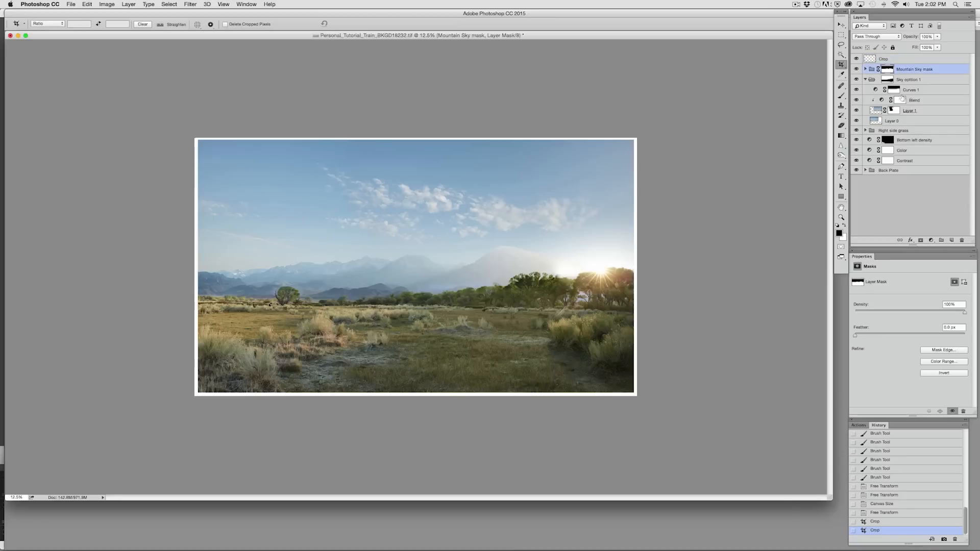
left_click(934, 240)
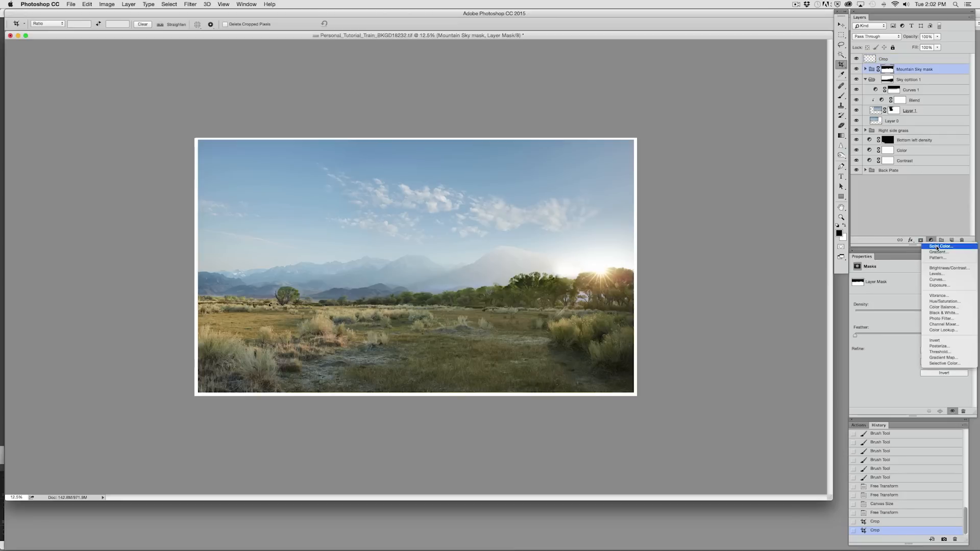
left_click(939, 246)
left_click(464, 198)
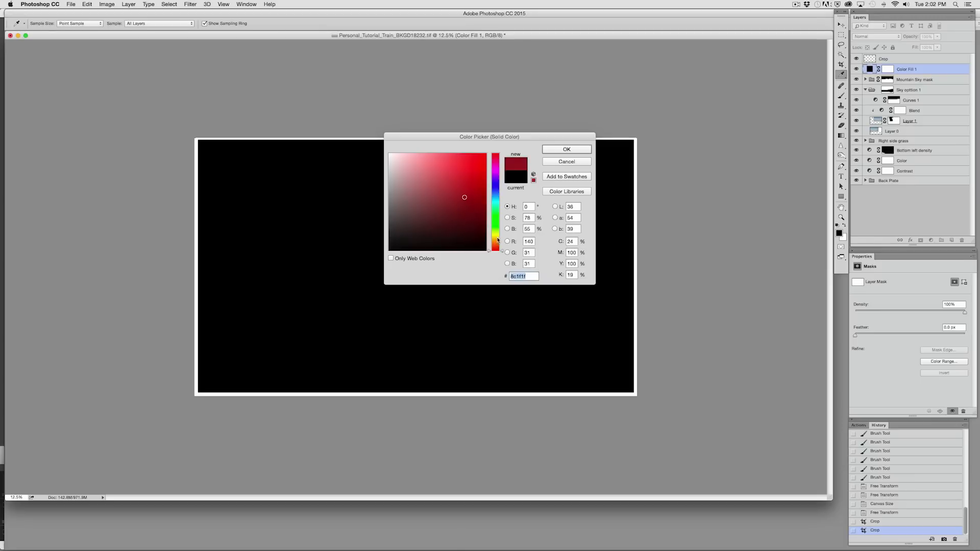
left_click(495, 243)
left_click(456, 190)
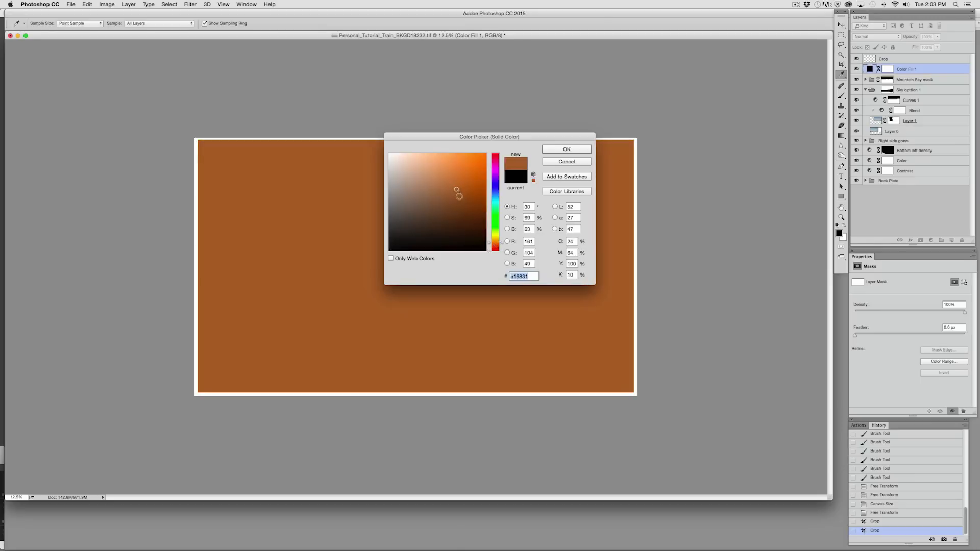
key("Return")
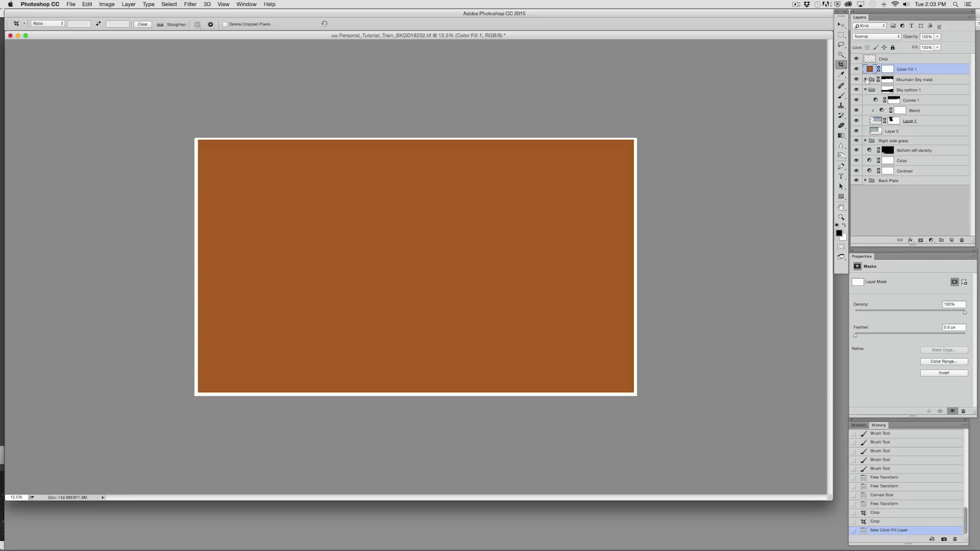
Set the color fill layer to Color blend mode at 12% opacity and toggle the Mountain Sky mask group to compare.
left_click(900, 36)
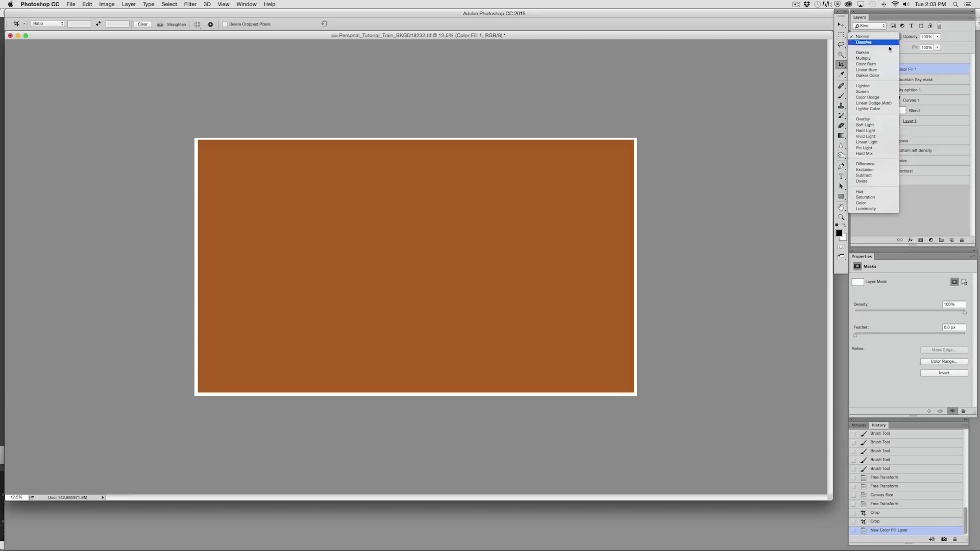
left_click(873, 203)
left_click(938, 37)
left_click_drag(940, 45, 908, 50)
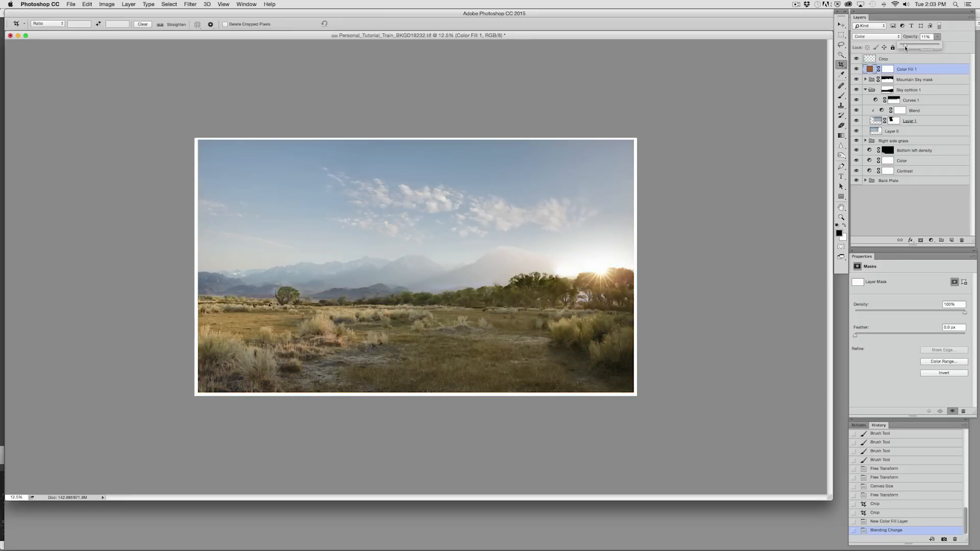
left_click_drag(906, 46, 906, 46)
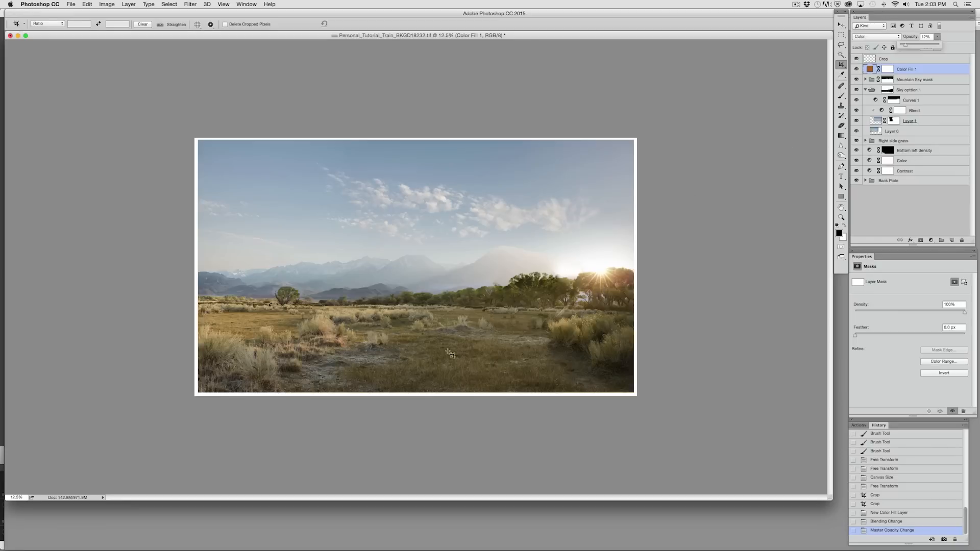
left_click(857, 80)
left_click(857, 79)
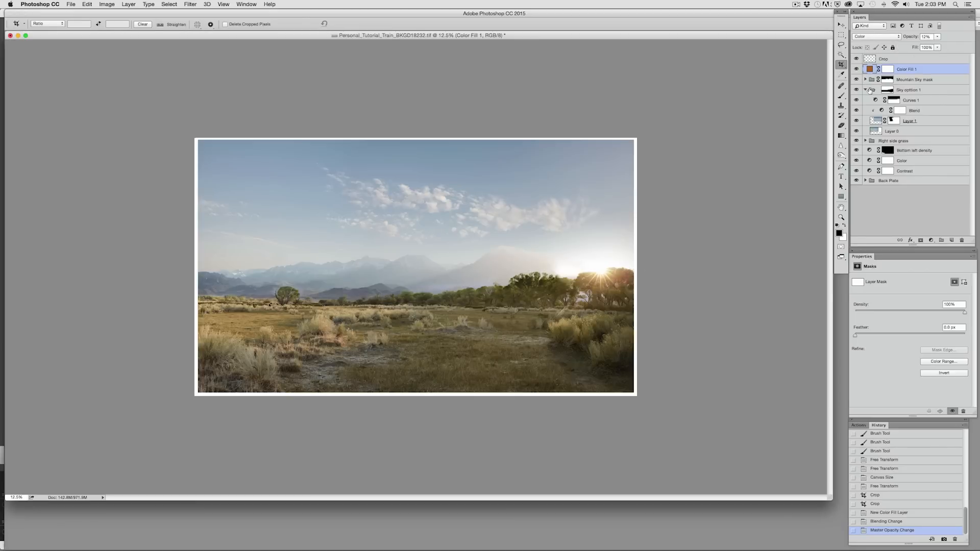
Collapse the Sky option 1 group and lower the shadow and highlight points of the Contrast layer's RGB curve slightly.
left_click(866, 90)
left_click(907, 130)
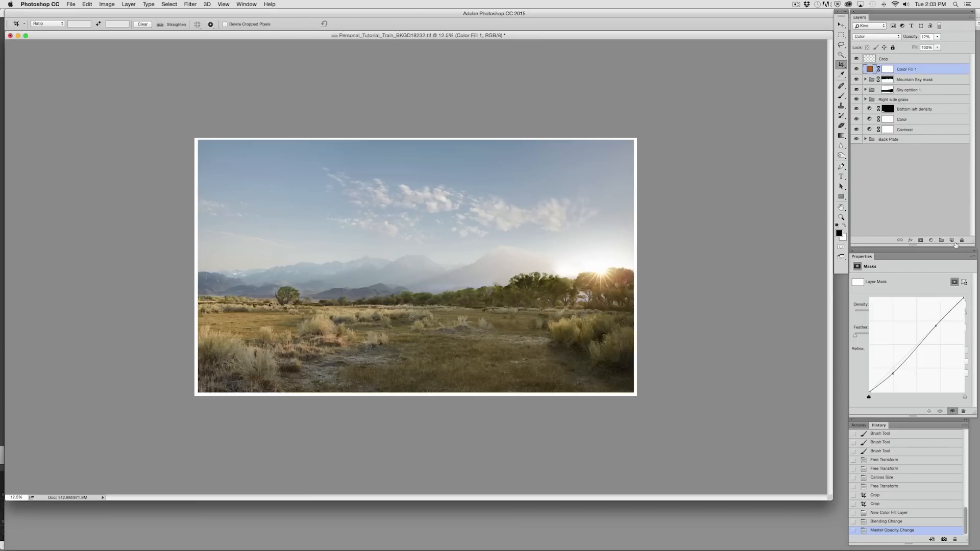
left_click_drag(895, 375, 896, 376)
left_click(938, 327)
left_click_drag(939, 328, 939, 328)
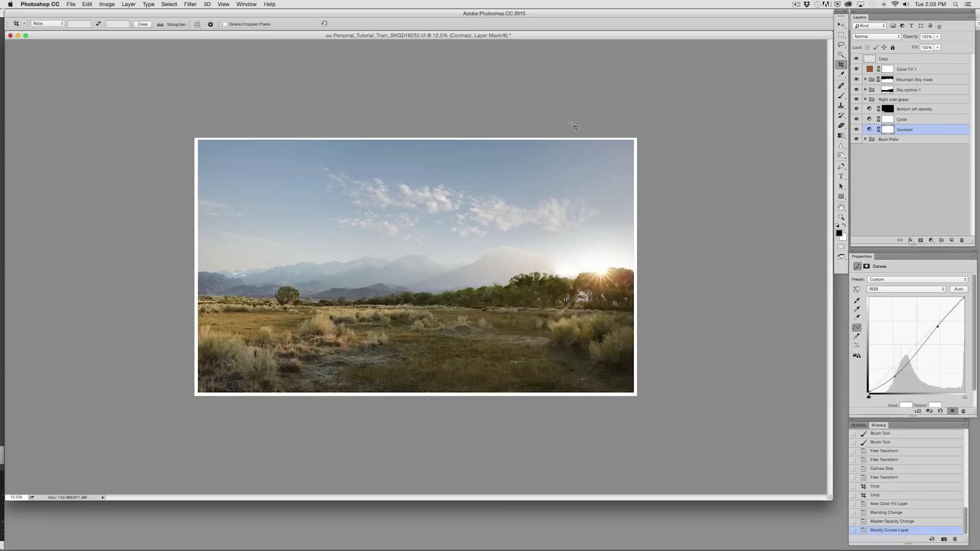
Move the Sky option 1 group above the Mountain Sky mask group and fill its mask with white.
left_click_drag(912, 81, 916, 95)
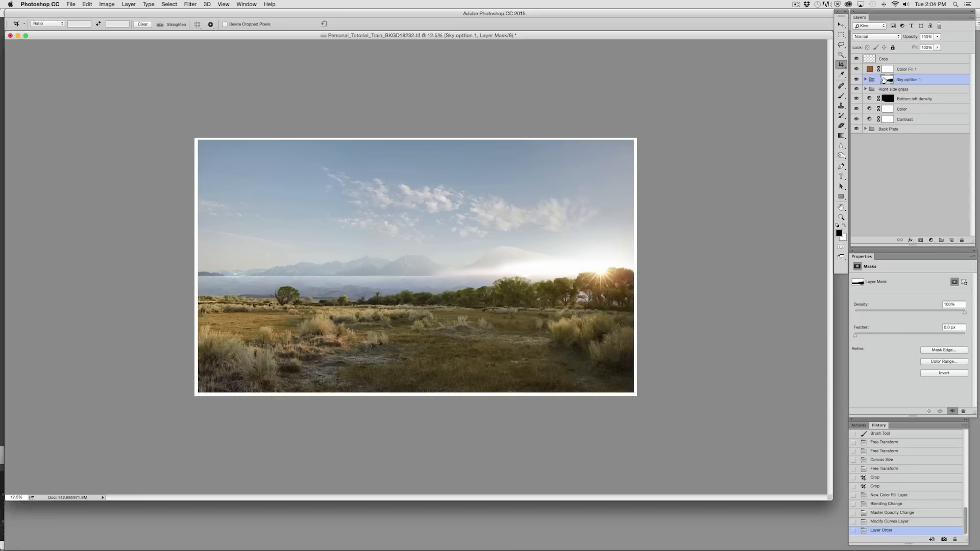
key("super+z")
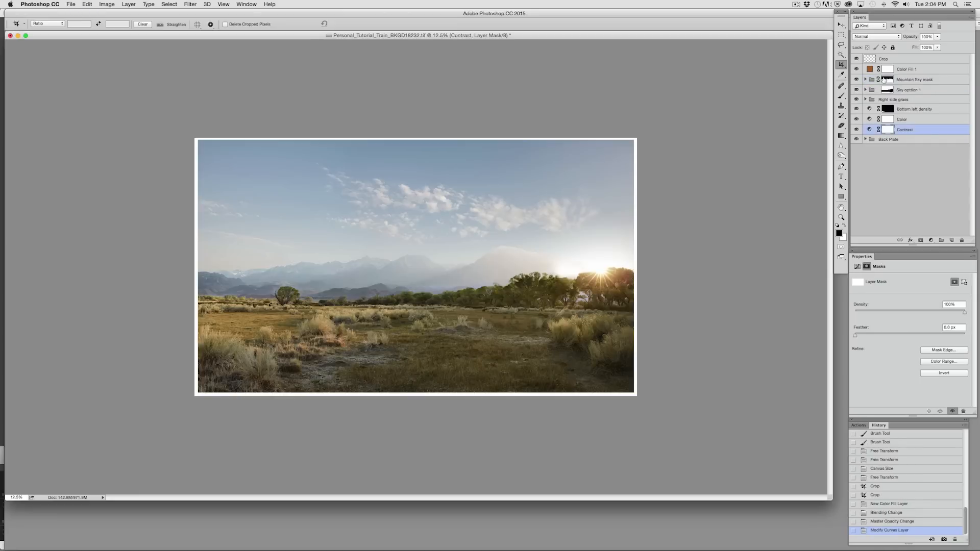
left_click_drag(905, 90, 901, 83)
key("super+BackSpace")
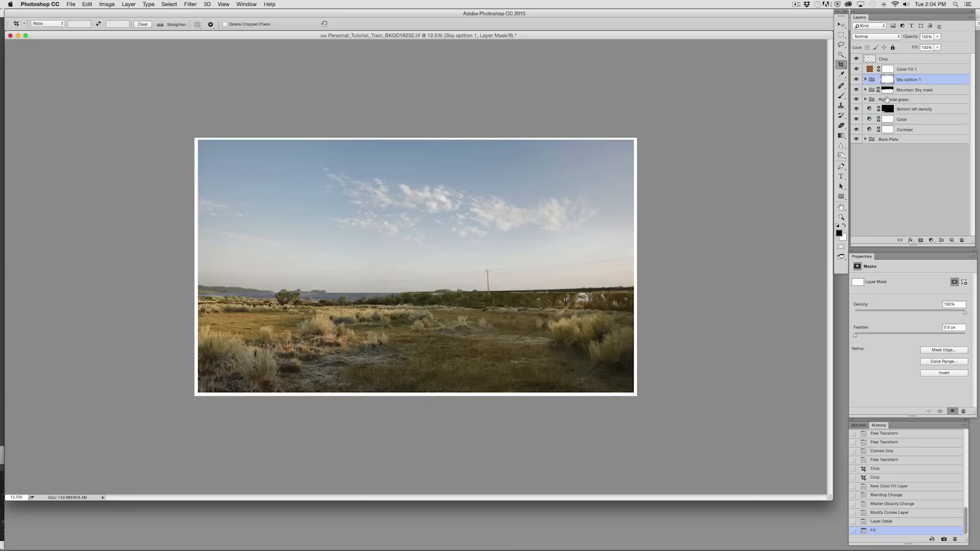
Load the Mountain Sky mask selection, subtract its strip along the sky's upper edge, and fill the linked Sky option 1 mask with black.
left_click(889, 92, "super")
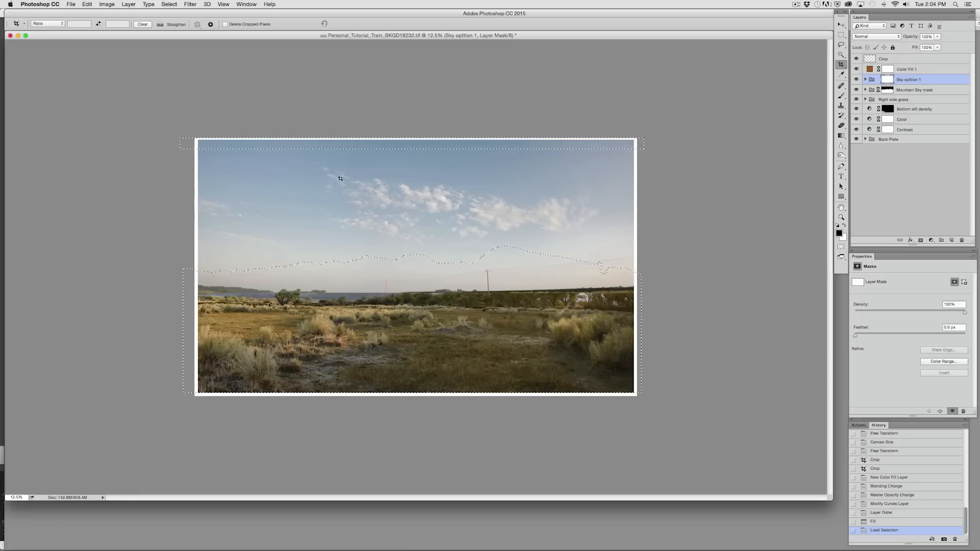
key("m")
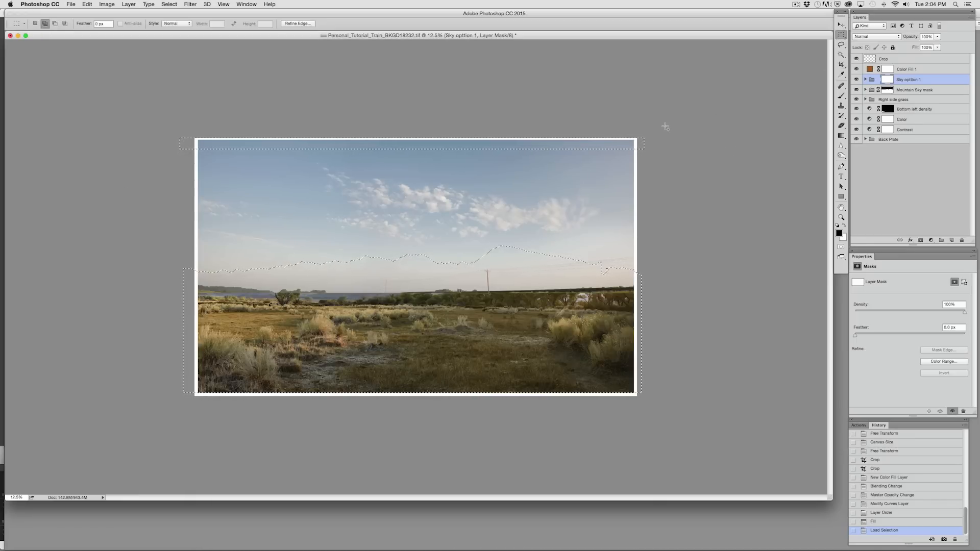
left_click_drag(667, 125, 66, 174)
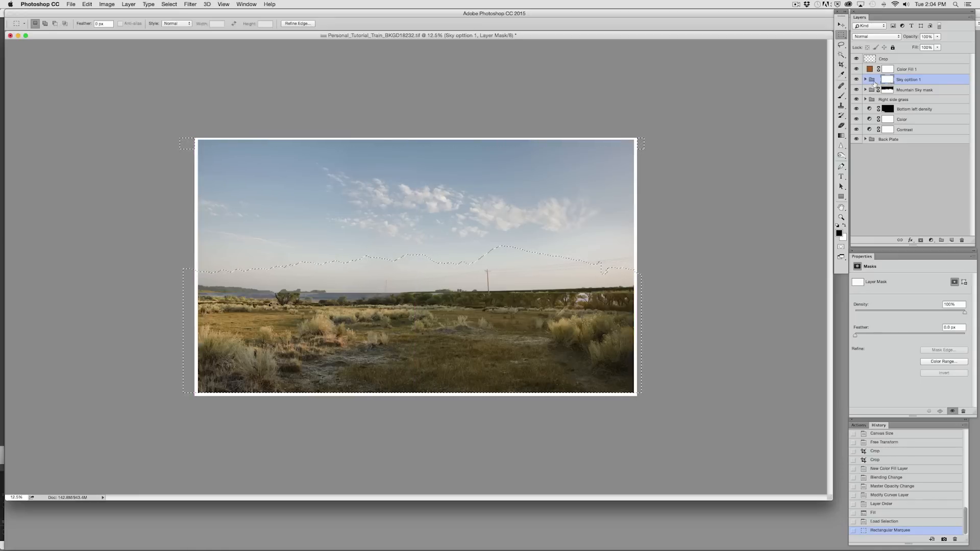
left_click(878, 80)
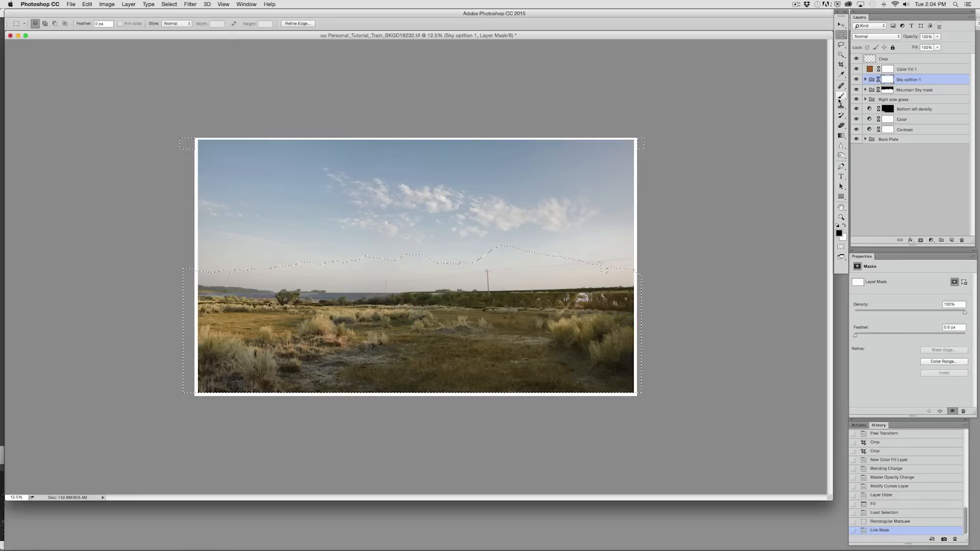
key("alt+BackSpace")
key("alt+BackSpace")
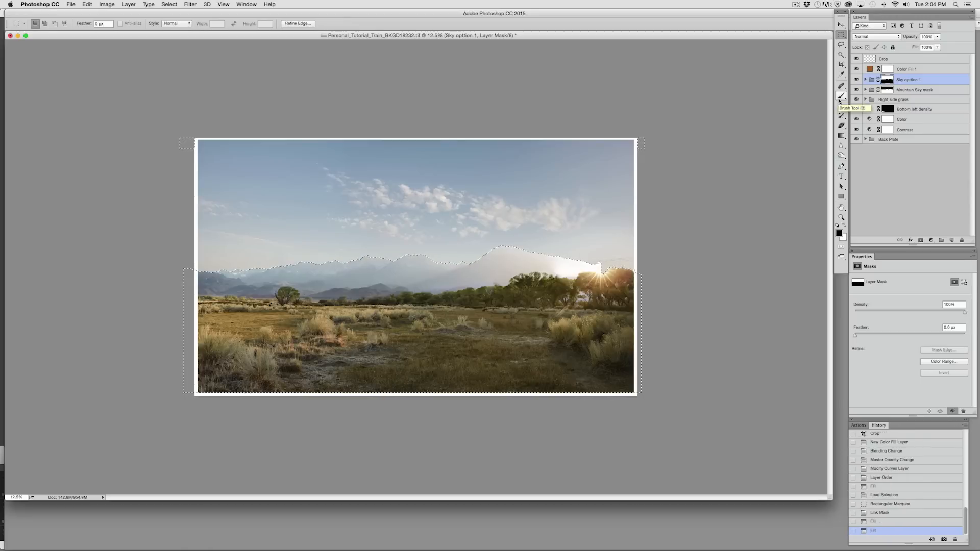
key("super+d")
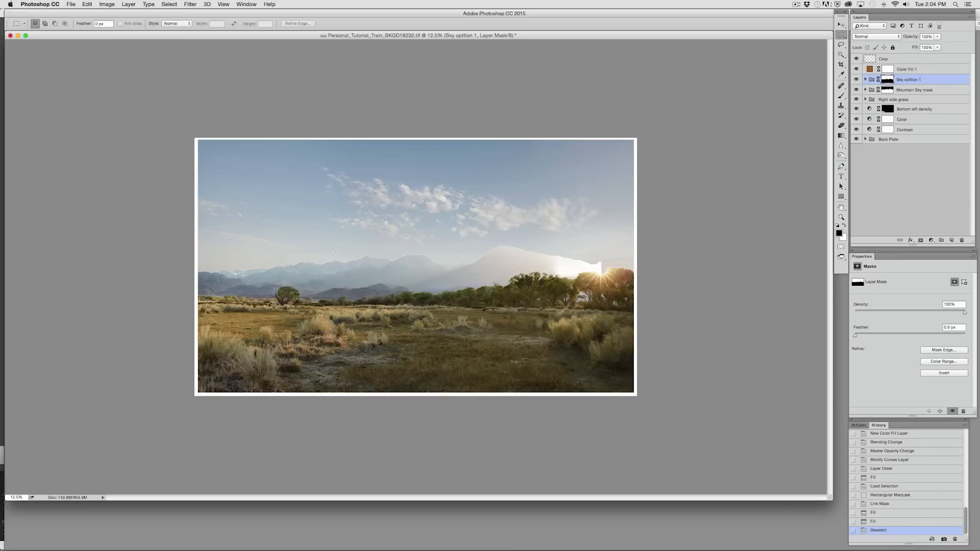
Dab black at 20% opacity with a smaller brush on the Sky option 1 mask along the mountains' base.
left_click(841, 96)
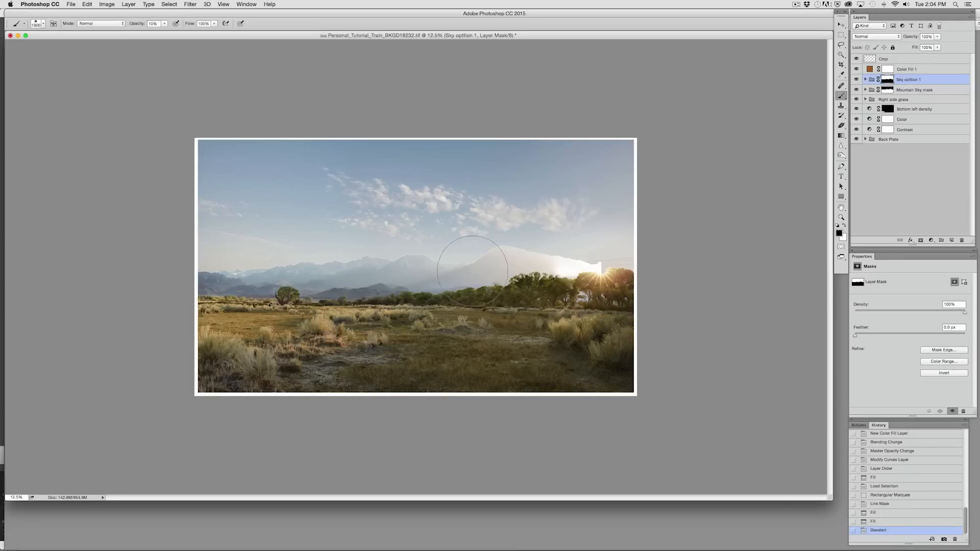
key("bracketleft")
key("bracketleft")
key("2")
key("bracketleft")
key("bracketleft")
key("bracketleft")
key("bracketleft")
key("bracketleft")
key("bracketleft")
left_click(427, 280)
left_click(427, 280)
left_click(427, 280)
left_click(514, 288)
left_click(402, 295)
left_click(262, 276)
left_click(221, 279)
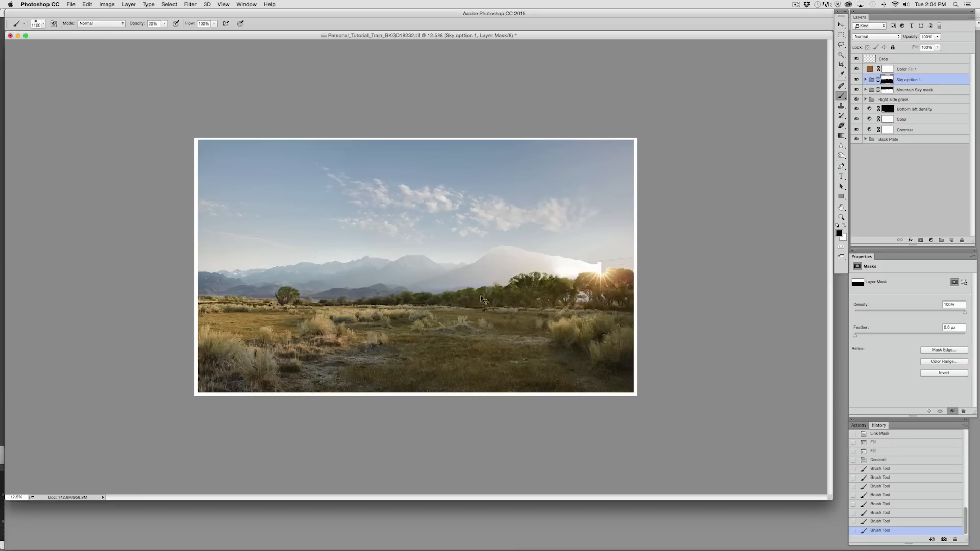
Dab black at 10% opacity on the Sky option 1 mask along the mountain ridge and beside the sun.
key("1")
left_click(251, 268)
left_click(308, 273)
left_click(341, 276)
left_click(610, 269)
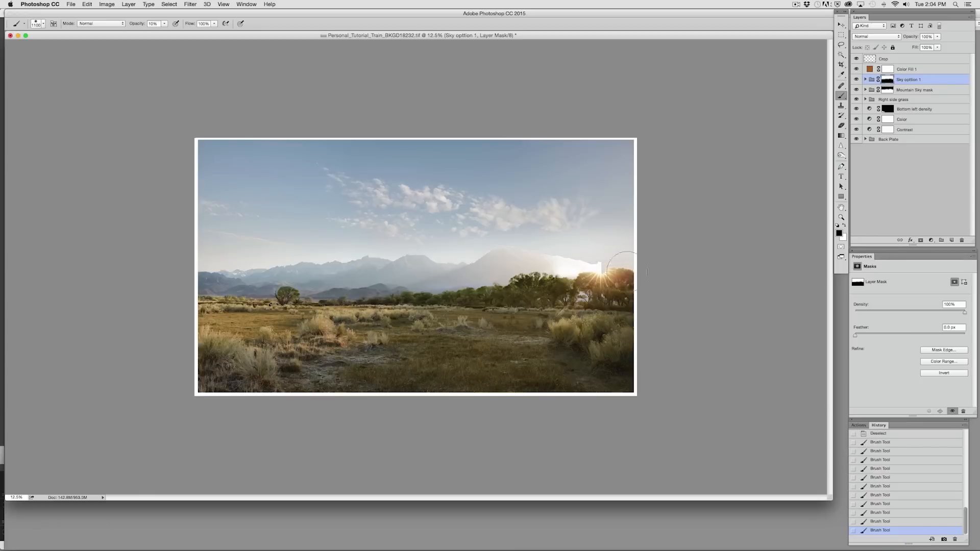
left_click(455, 265)
Erase at 100% opacity on the Sky option 1 mask in the upper-left sky, and inspect the mountain horizon up close.
left_click(841, 125)
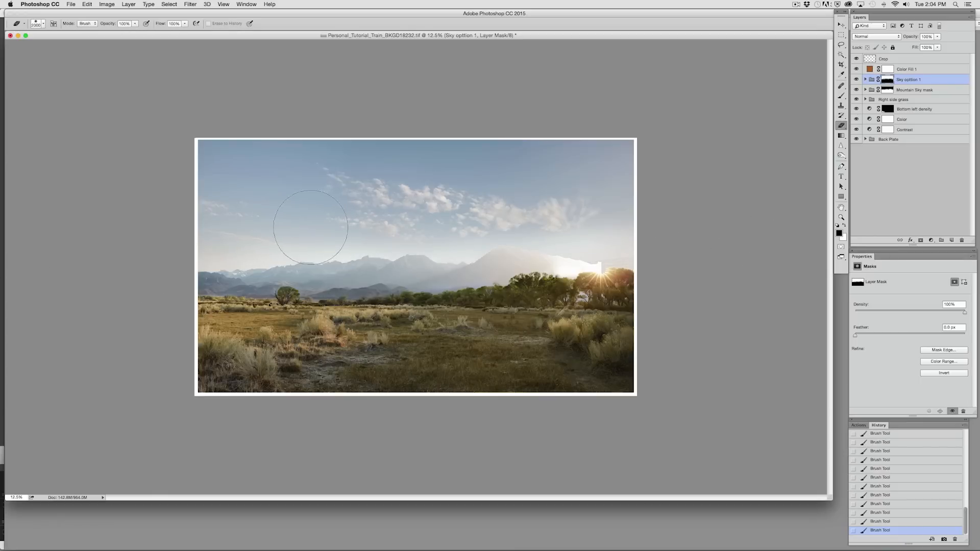
left_click(271, 198)
left_click(270, 197)
key("super+equal")
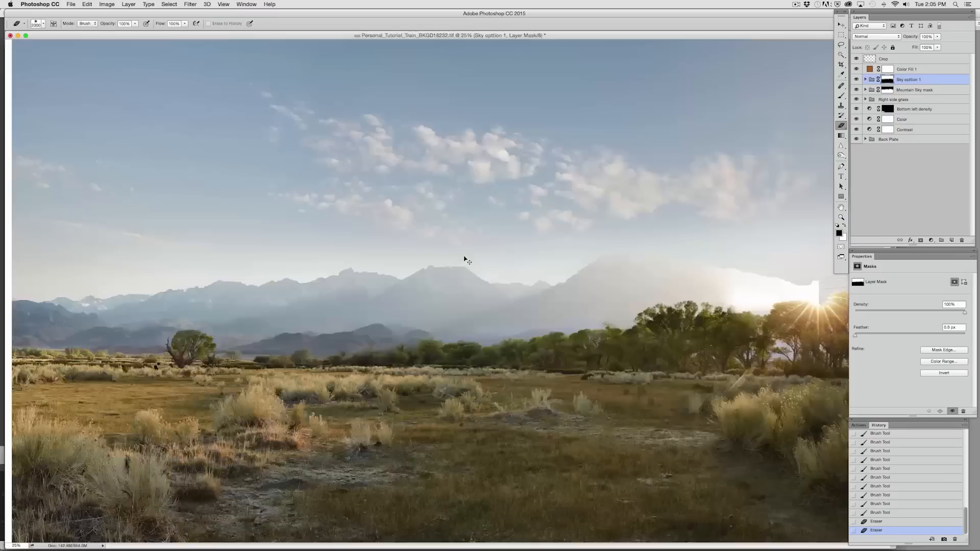
left_click_drag(544, 293, 647, 282)
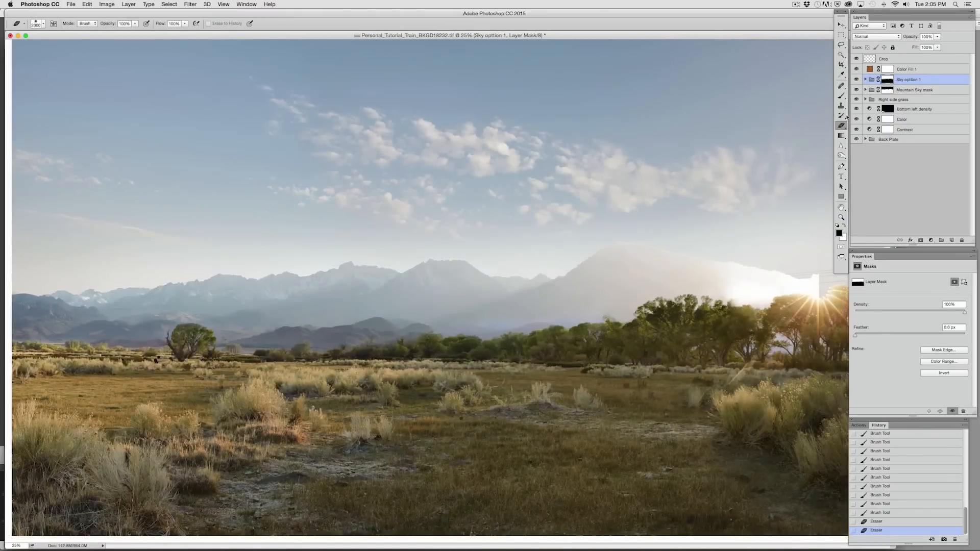
Brush black at 10% opacity on the Sky option 1 mask along the large mountain's ridge and beside the sun.
left_click(841, 95)
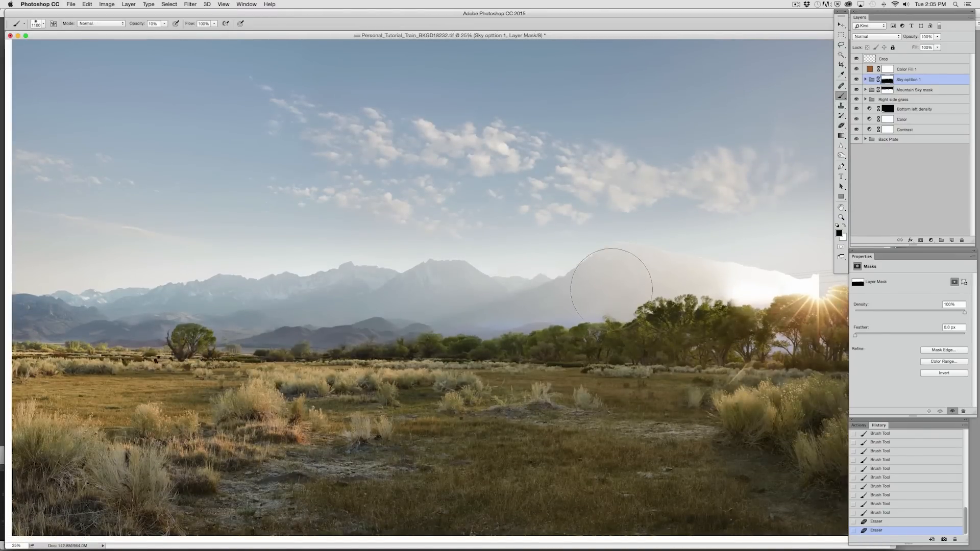
mouse_move(602, 279)
left_mouse_down()
mouse_move(620, 259)
mouse_move(671, 267)
mouse_move(617, 268)
left_mouse_up()
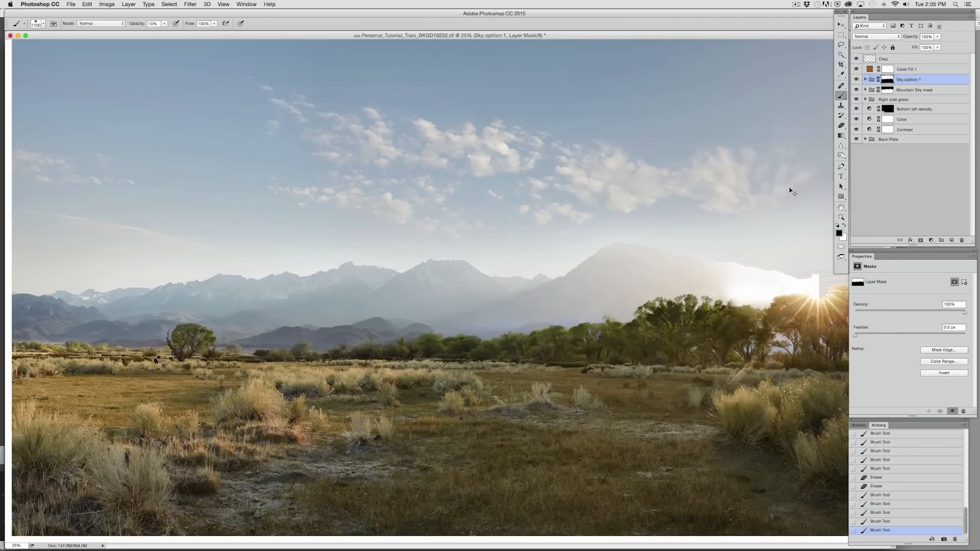
left_click(801, 257)
left_click_drag(781, 271, 740, 273)
left_click_drag(590, 309, 797, 266)
left_click(604, 313)
left_click(696, 276)
left_click(709, 276)
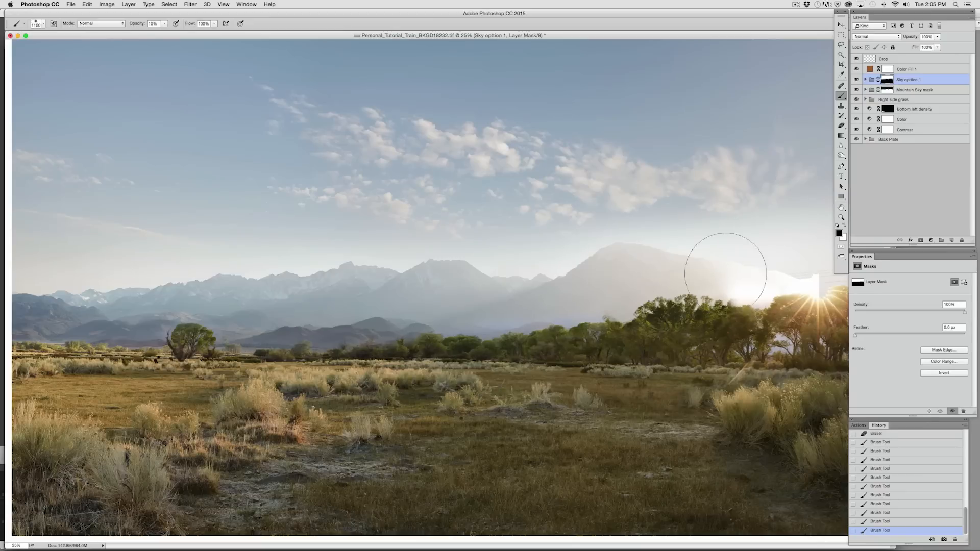
left_click(786, 258)
Hide the Sky option 1 group and fill the Mountain Sky mask group's mask with white.
left_click(857, 80)
key("super+minus")
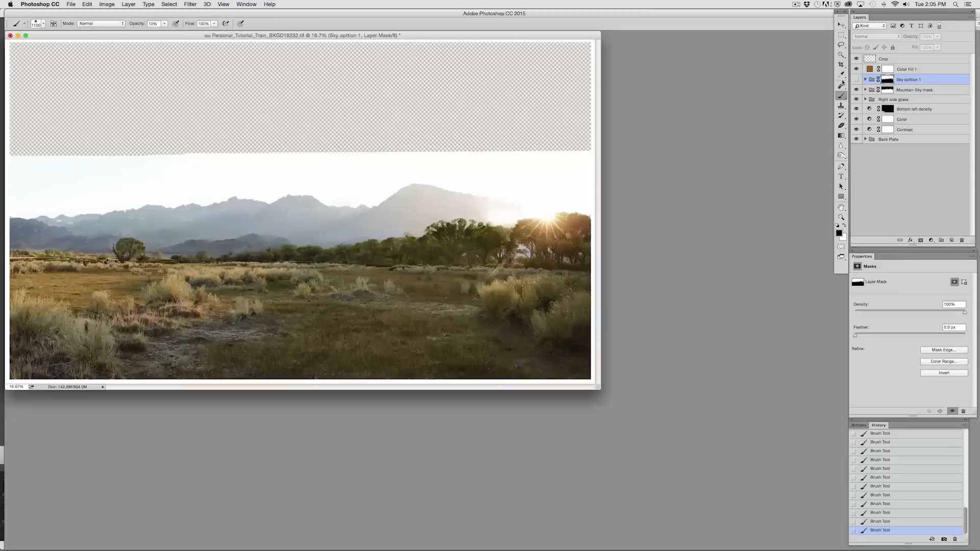
left_click_drag(598, 387, 835, 505)
key("m")
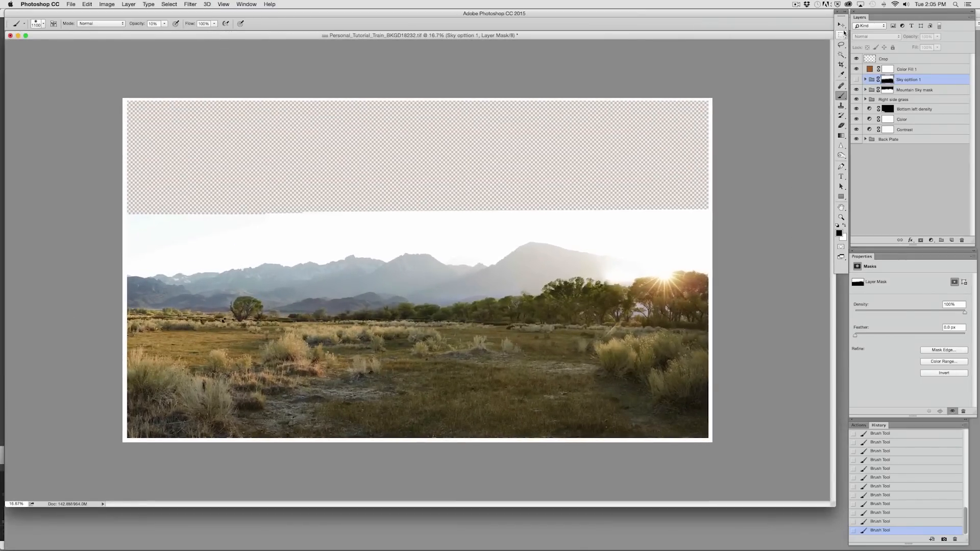
left_click(894, 91)
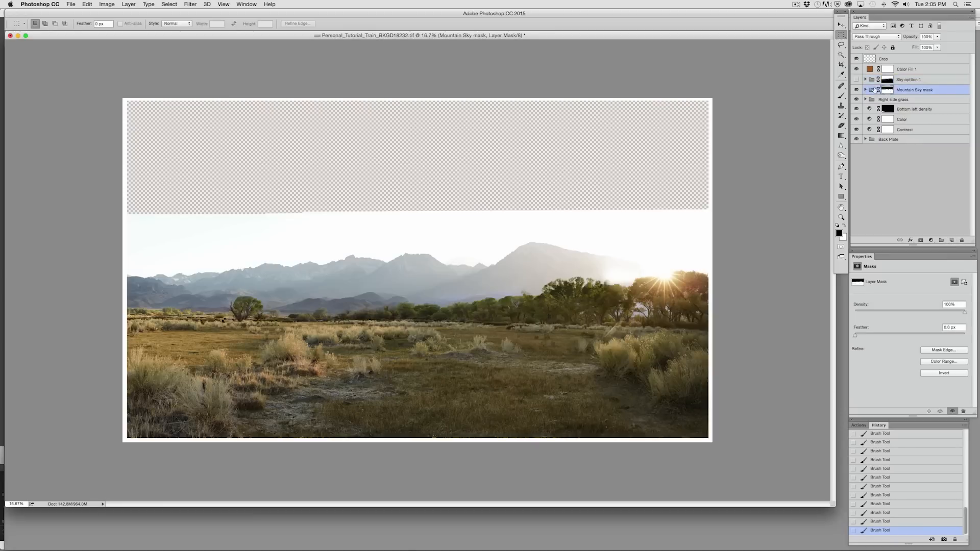
key("super+BackSpace")
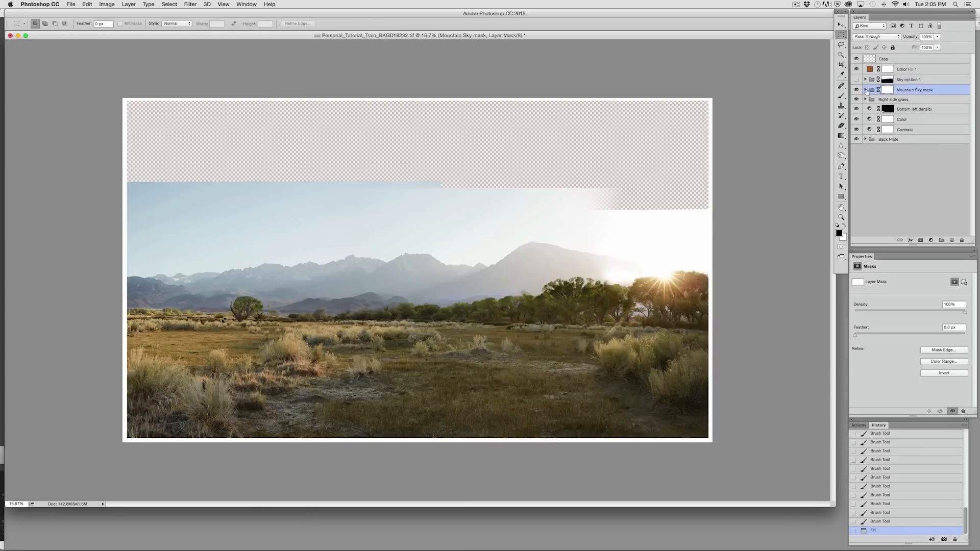
Add a layer named Sky cover directly above Layer 1 inside the Mountain group.
left_click(865, 90)
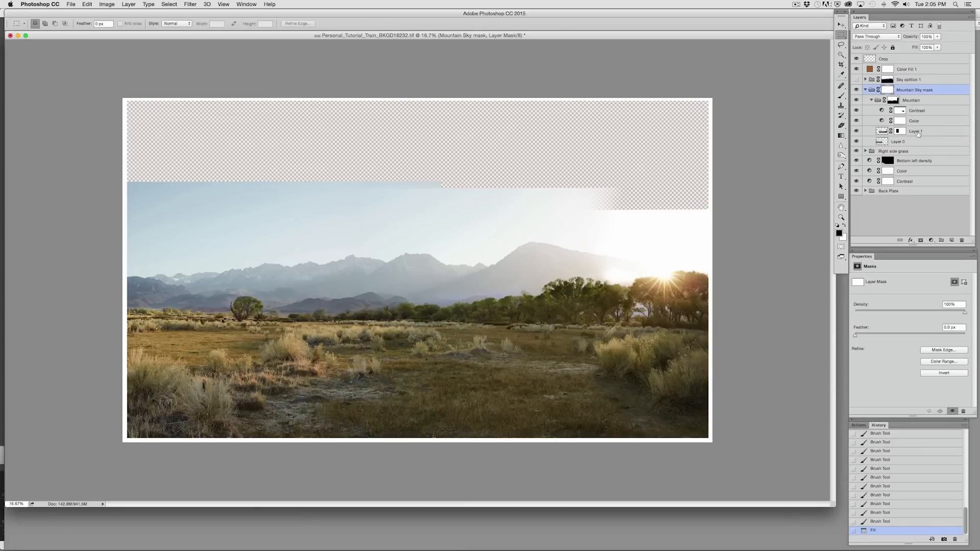
left_click(922, 131)
left_click(951, 240)
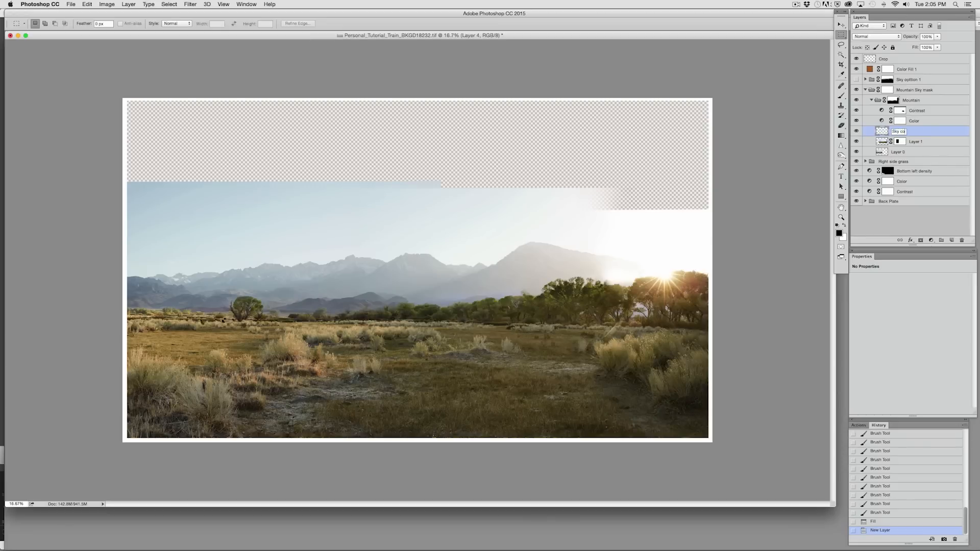
key("Return")
Paint white at 100% opacity on the Sky cover layer across the upper-right sky above the sun.
key("b")
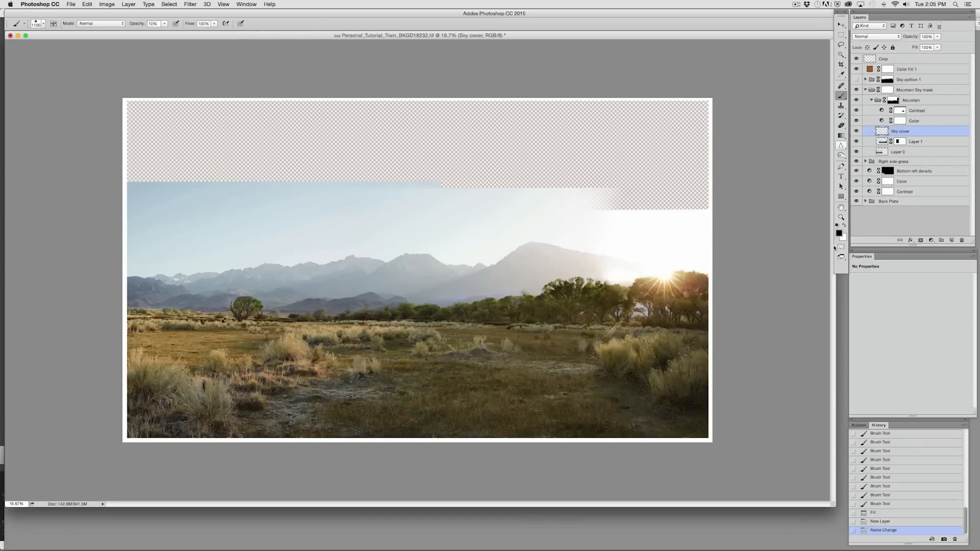
left_click(845, 226)
mouse_move(673, 193)
left_mouse_down()
mouse_move(647, 201)
mouse_move(633, 179)
left_mouse_up()
key("0")
mouse_move(692, 196)
left_mouse_down()
mouse_move(620, 201)
mouse_move(654, 204)
mouse_move(718, 134)
mouse_move(652, 135)
mouse_move(602, 158)
mouse_move(620, 109)
left_mouse_up()
mouse_move(621, 178)
left_mouse_down()
mouse_move(558, 169)
mouse_move(584, 139)
mouse_move(584, 113)
mouse_move(670, 144)
mouse_move(729, 197)
mouse_move(583, 144)
mouse_move(656, 80)
left_mouse_up()
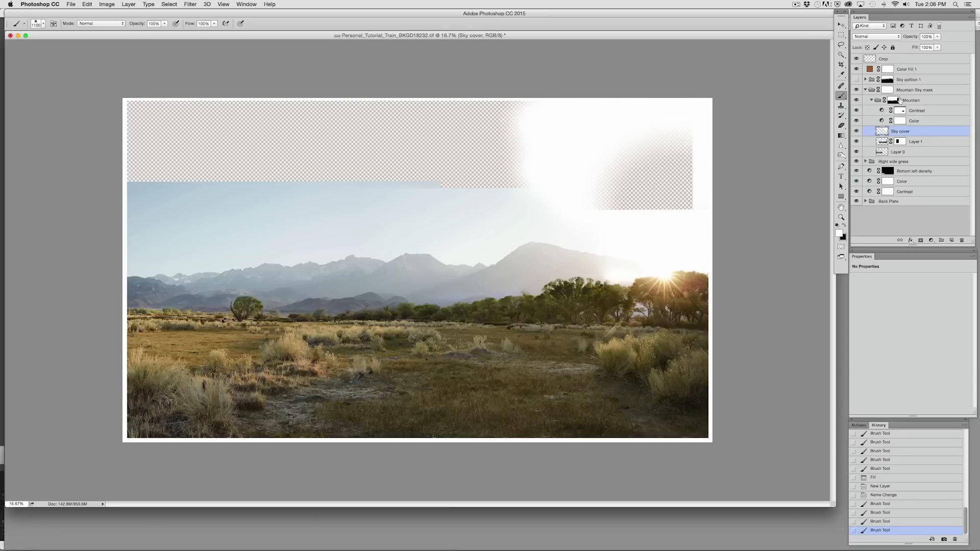
Erase on the Mountain group's mask with a smaller eraser to reveal more of the white cover in the upper-right sky.
left_click(895, 102)
key("e")
key("x")
mouse_move(680, 214)
left_mouse_down()
mouse_move(663, 175)
mouse_move(701, 171)
left_mouse_up()
key("super+z")
key("[")
key("bracketleft")
key("bracketleft")
key("bracketleft")
key("bracketleft")
key("bracketleft")
key("bracketleft")
key("bracketleft")
key("bracketleft")
key("bracketleft")
key("bracketleft")
key("bracketleft")
key("bracketleft")
mouse_move(596, 192)
left_mouse_down()
mouse_move(662, 194)
mouse_move(715, 175)
mouse_move(612, 153)
mouse_move(656, 106)
mouse_move(687, 175)
mouse_move(667, 206)
mouse_move(719, 219)
mouse_move(662, 214)
mouse_move(608, 189)
mouse_move(657, 126)
mouse_move(709, 83)
mouse_move(541, 175)
left_mouse_up()
Try painting black on the Mountain group's mask with a smaller brush in the sky above the sun.
left_click(842, 96)
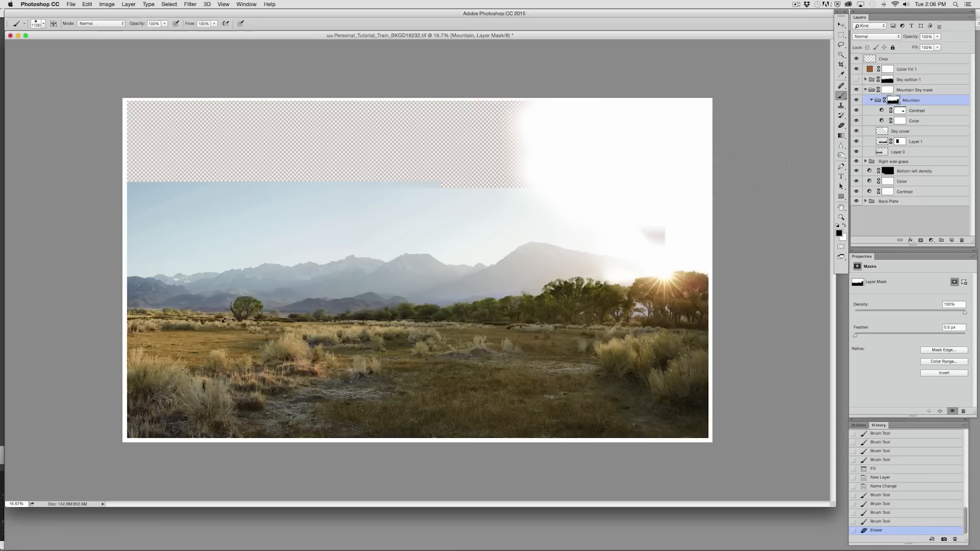
key("bracketleft")
key("bracketleft")
key("bracketleft")
key("bracketleft")
key("bracketleft")
left_click_drag(646, 220, 679, 191)
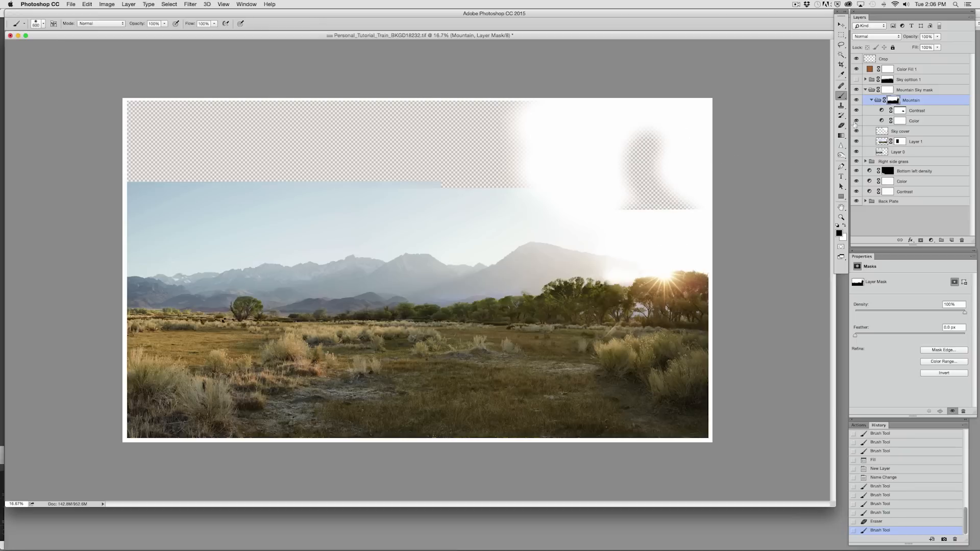
key("ctrl+z")
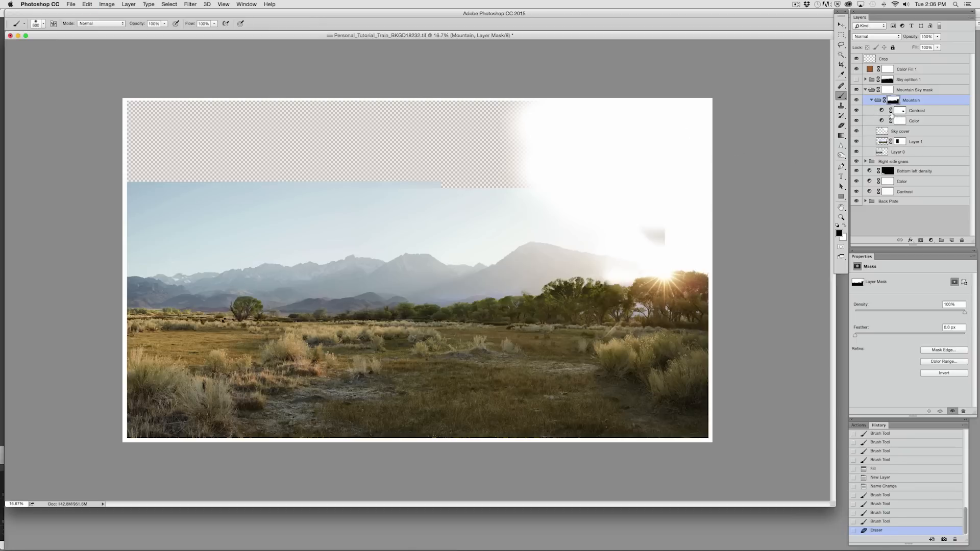
Paint white on the Sky cover layer over the gray patch above the sun, isolating the layer to even out its lower edge.
left_click(889, 131)
key("x")
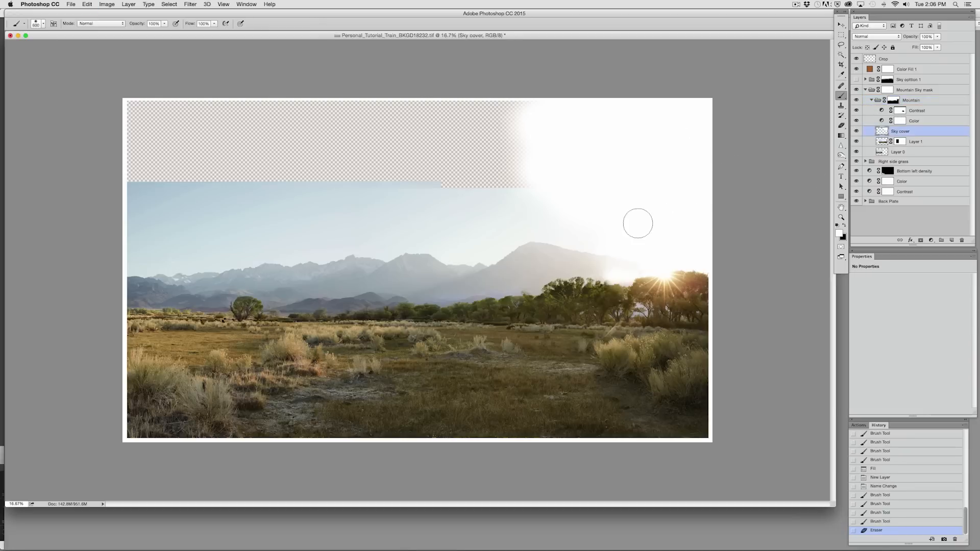
left_click(749, 164)
left_click_drag(700, 230, 804, 218)
left_click(856, 201)
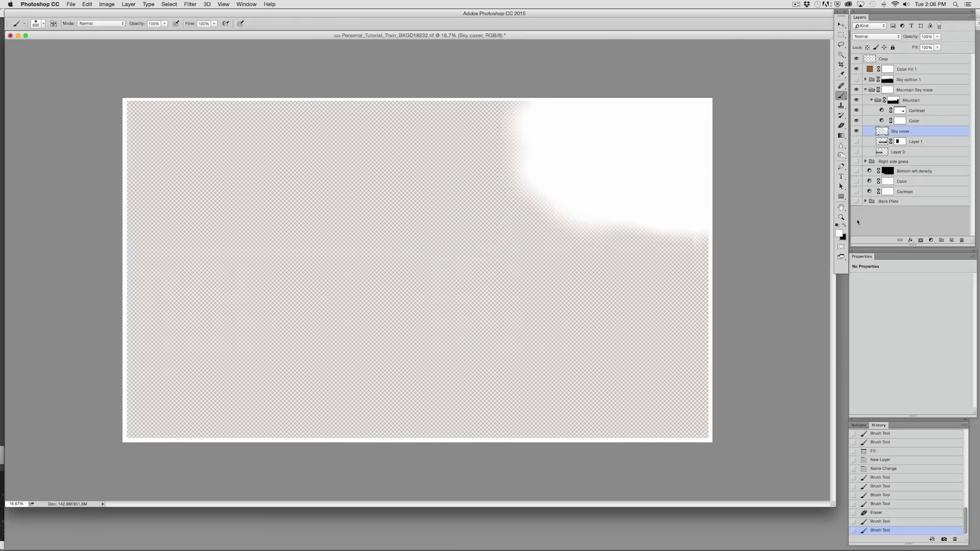
mouse_move(696, 236)
left_mouse_down()
mouse_move(681, 219)
mouse_move(619, 217)
left_mouse_up()
left_click(681, 225)
left_click_drag(857, 146, 857, 203)
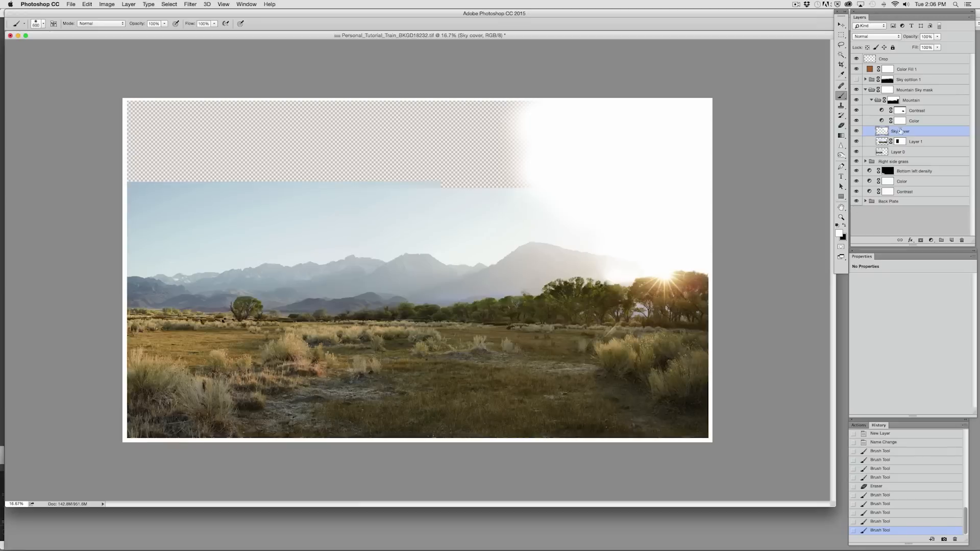
Compare the image with Sky cover hidden and shown, and make the Sky option 1 group visible again.
left_click(857, 132)
left_click(857, 131)
left_click(856, 131)
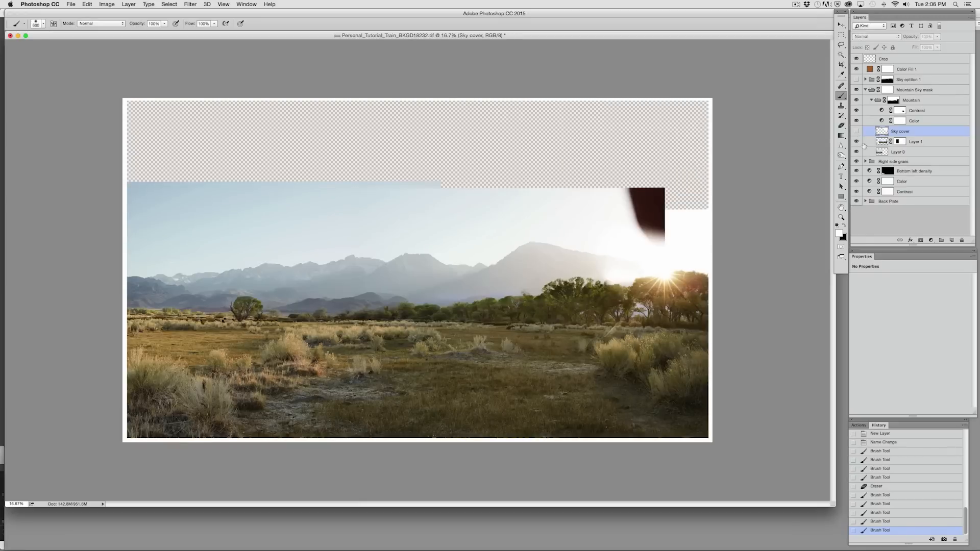
left_click(857, 131)
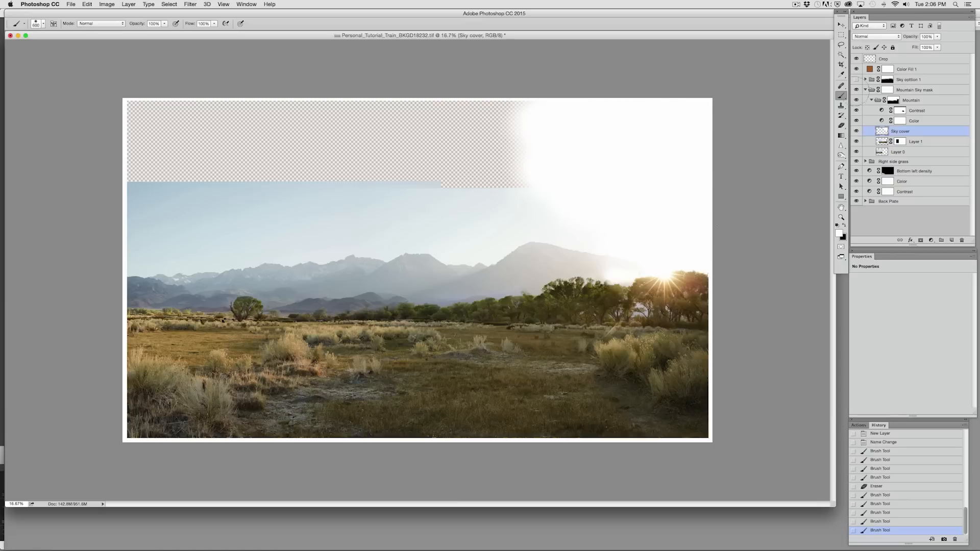
left_click(857, 80)
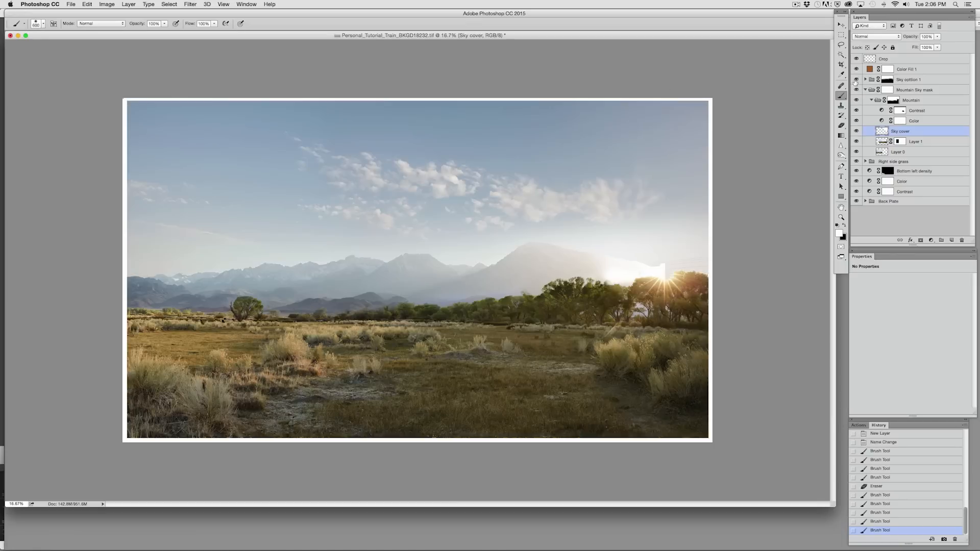
Paint black on the Sky option 1 mask around the sun and mountain slope, softening with a larger brush at 30% opacity.
left_click(888, 80)
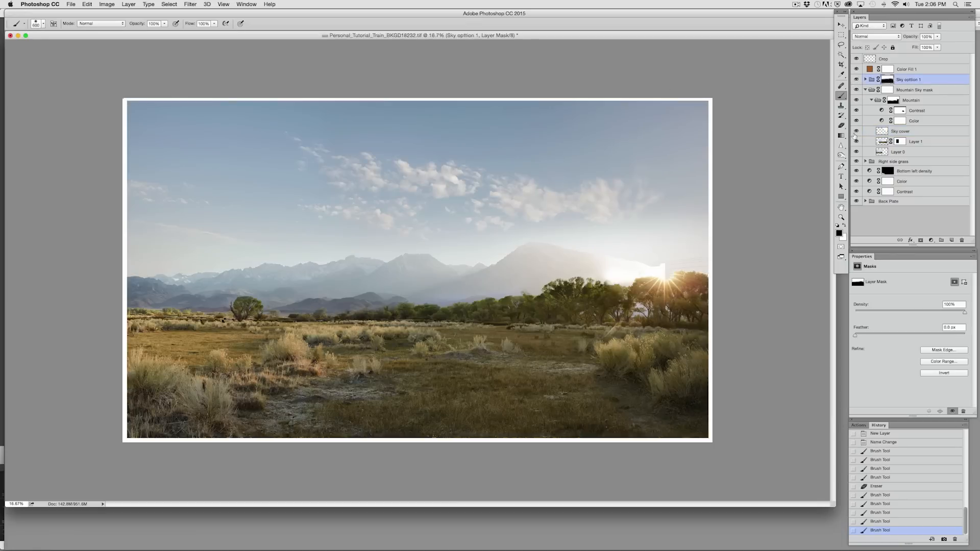
mouse_move(700, 258)
left_mouse_down()
mouse_move(604, 300)
mouse_move(739, 288)
mouse_move(568, 289)
left_mouse_up()
key("bracketright")
key("bracketright")
key("bracketright")
key("bracketright")
key("3")
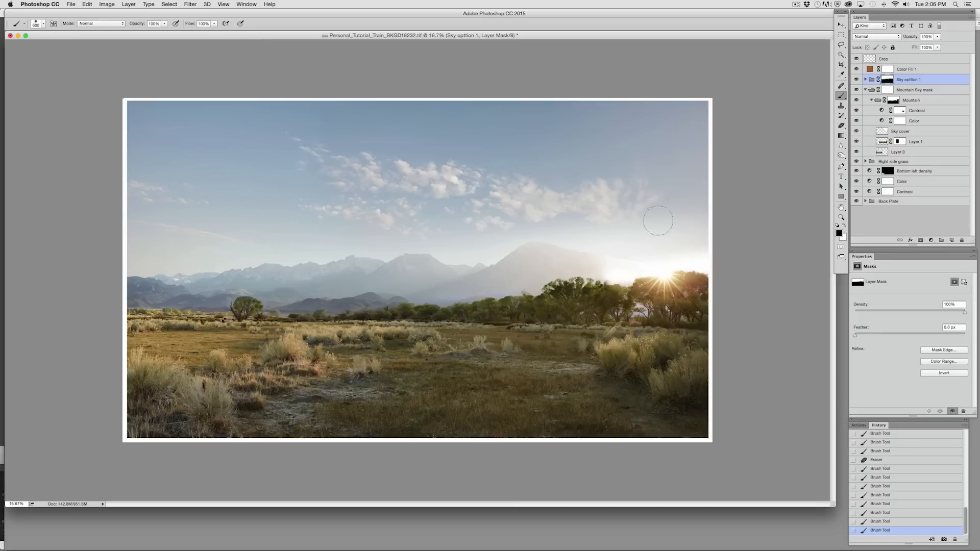
left_click_drag(631, 272, 670, 300)
key("bracketright")
mouse_move(677, 256)
left_mouse_down()
mouse_move(615, 294)
mouse_move(530, 317)
left_mouse_up()
left_click_drag(626, 328, 604, 279)
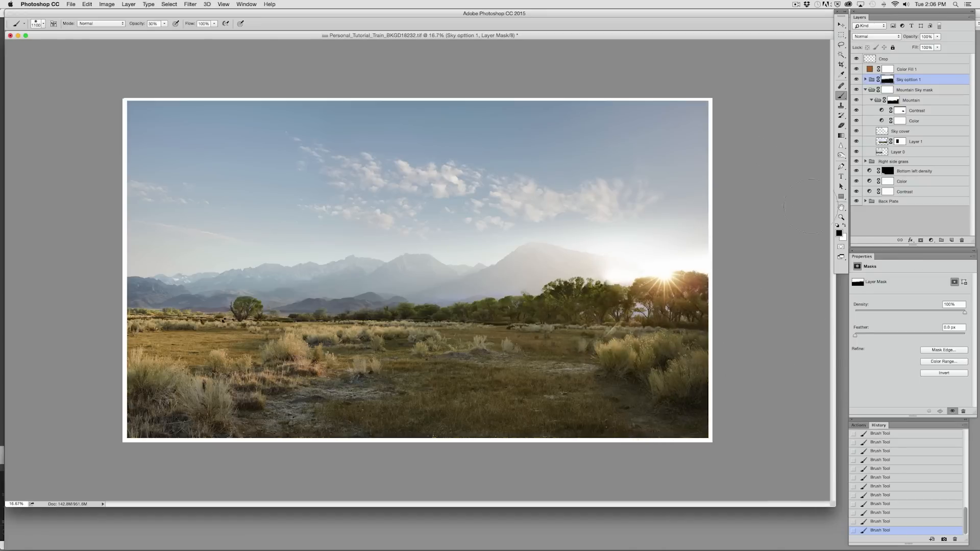
Add a Hue/Saturation adjustment above Curves 1 in the Sky option 1 group and lower its saturation.
left_click(866, 80)
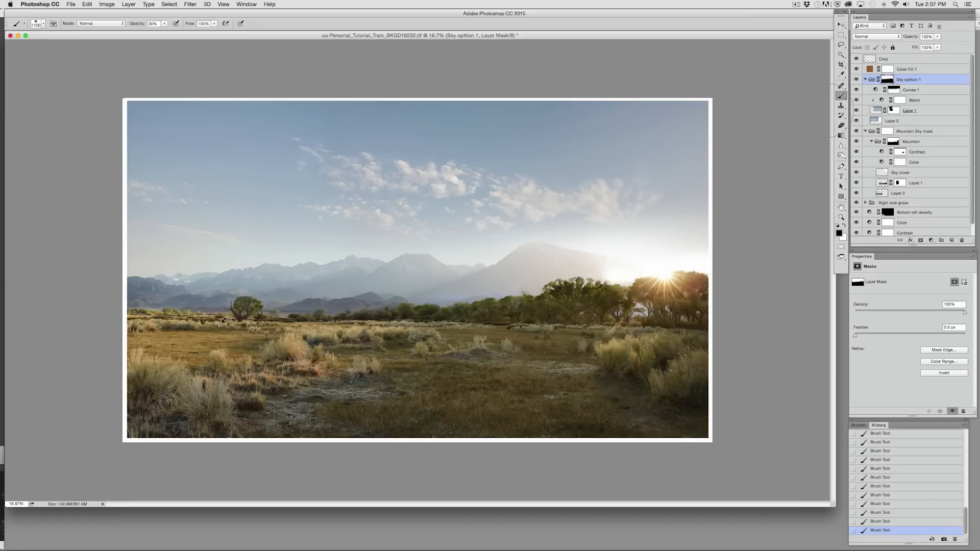
left_click(915, 90)
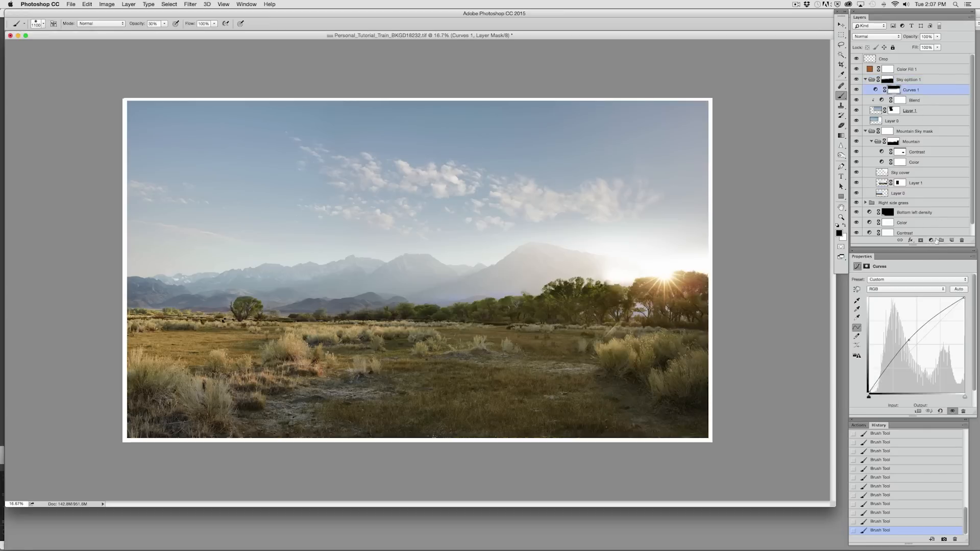
left_click(932, 240)
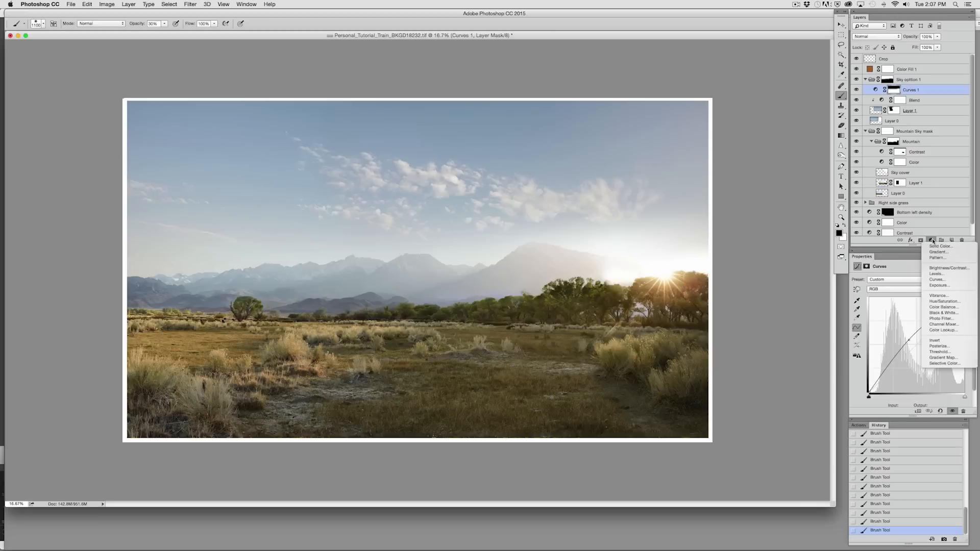
left_click(942, 301)
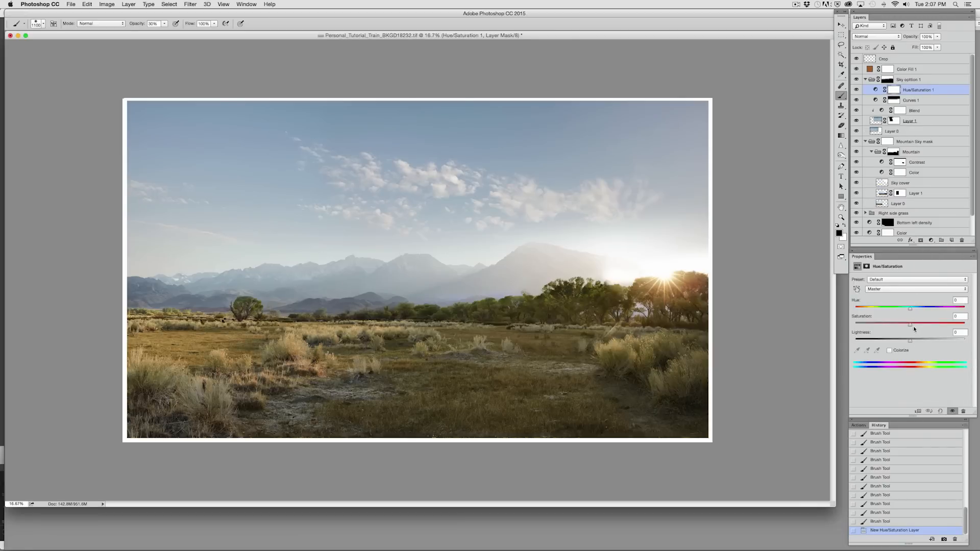
left_click_drag(909, 328, 895, 333)
left_click_drag(891, 330, 891, 330)
Add a Curves adjustment above Hue/Saturation 1 and pull the Blue channel's midpoint down to warm the sky.
left_click(931, 240)
left_click(946, 284)
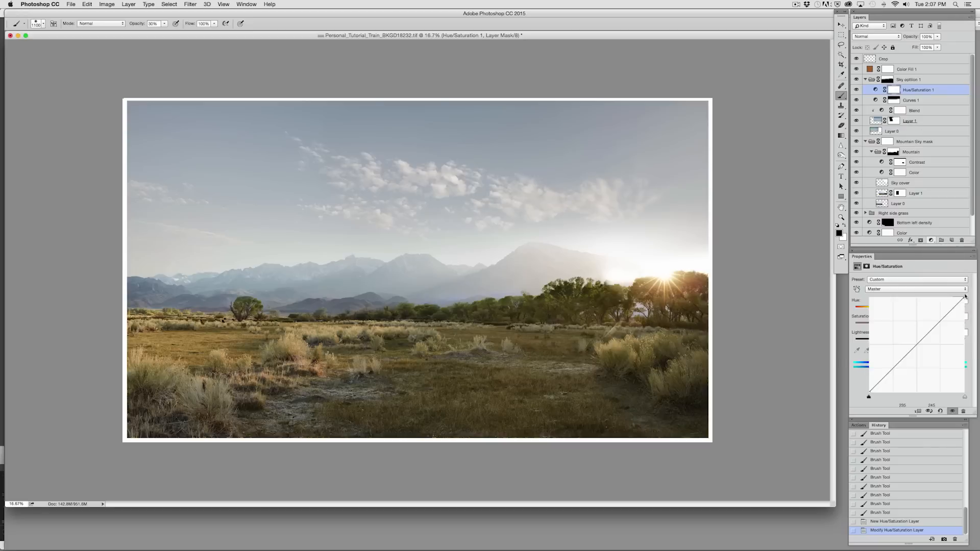
left_click(939, 289)
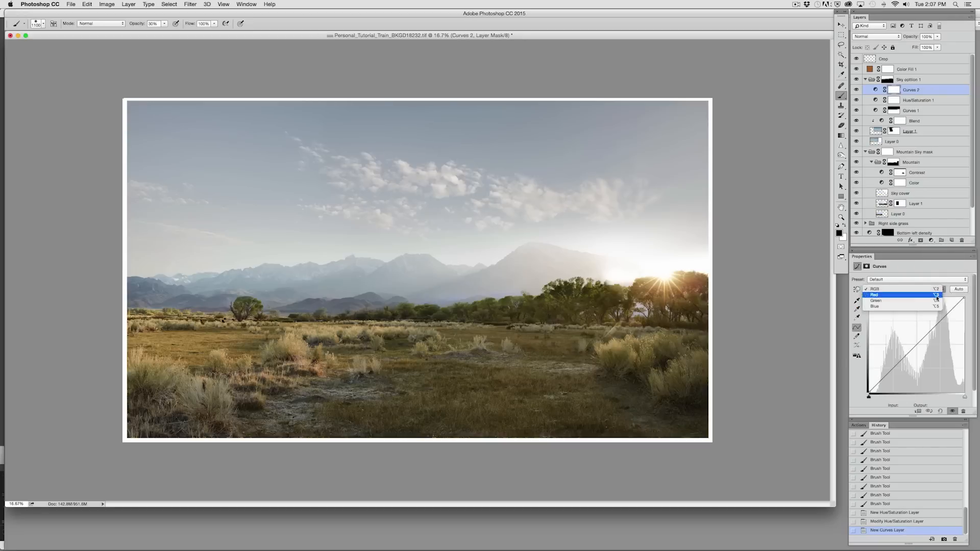
left_click(934, 313)
left_click_drag(920, 338, 919, 347)
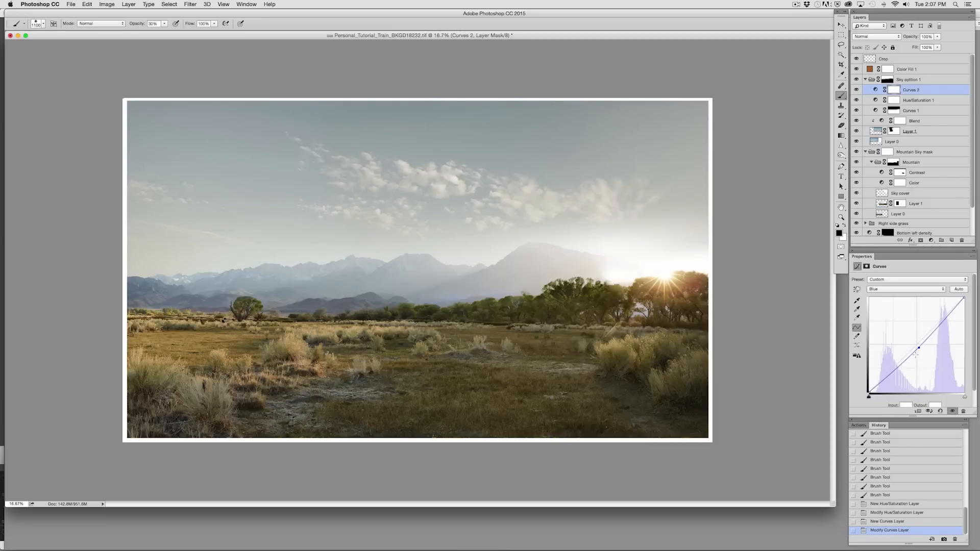
Compare the sky with and without both new adjustments, and ease the Blue curve's midpoint slightly back up.
left_click(856, 90)
left_click(857, 100)
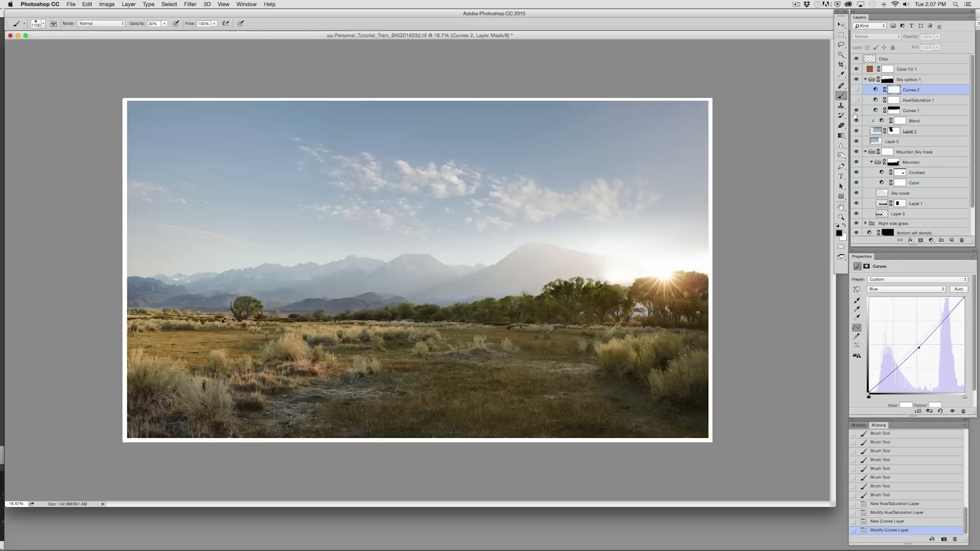
left_click(857, 100)
left_click(857, 90)
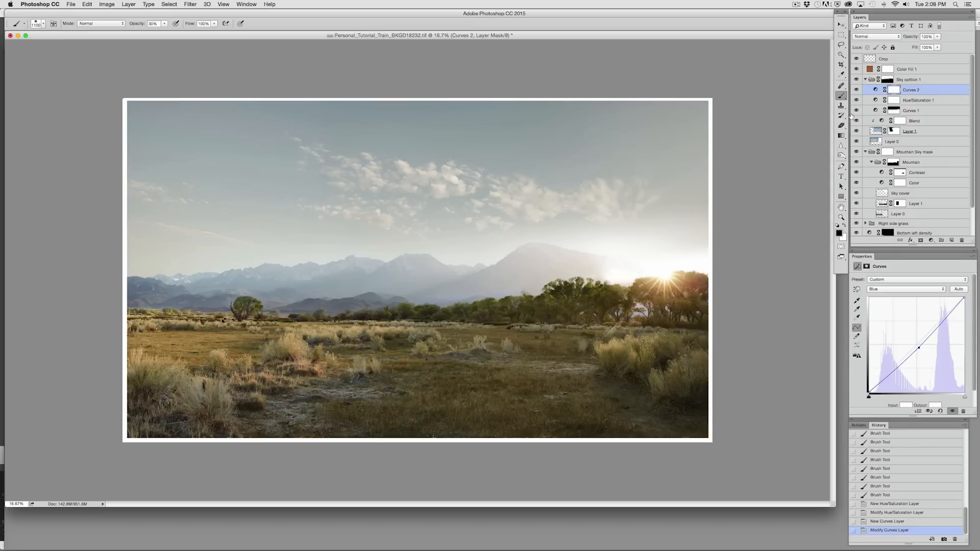
left_click_drag(919, 345, 919, 342)
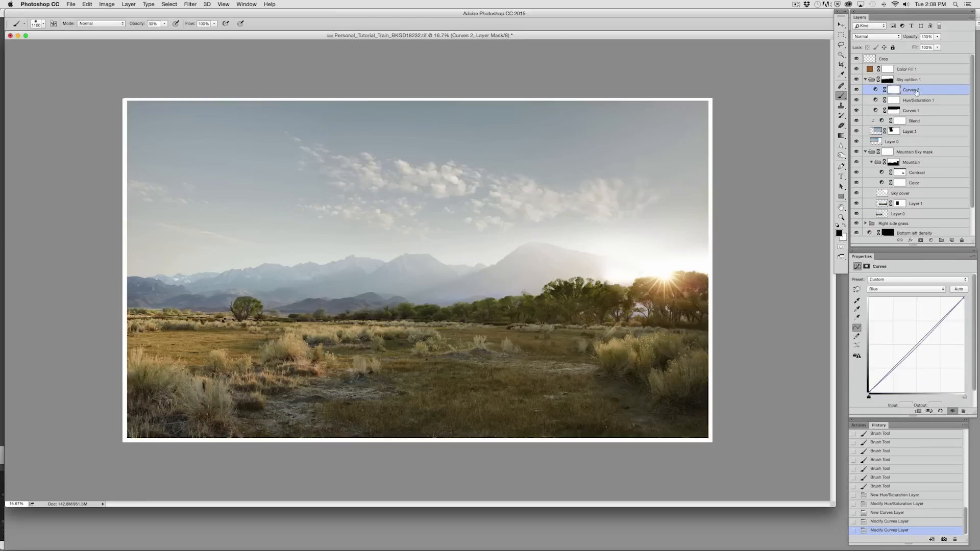
Leave the Curves 2 name as is and add a new empty layer between Color Fill 1 and the Crop layer.
double_click(918, 90)
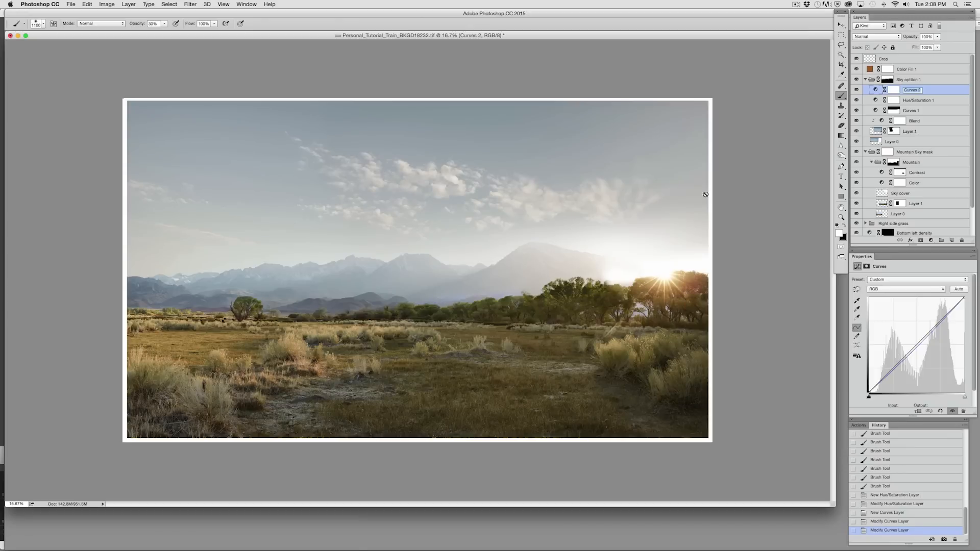
left_click(932, 88)
left_click(952, 240)
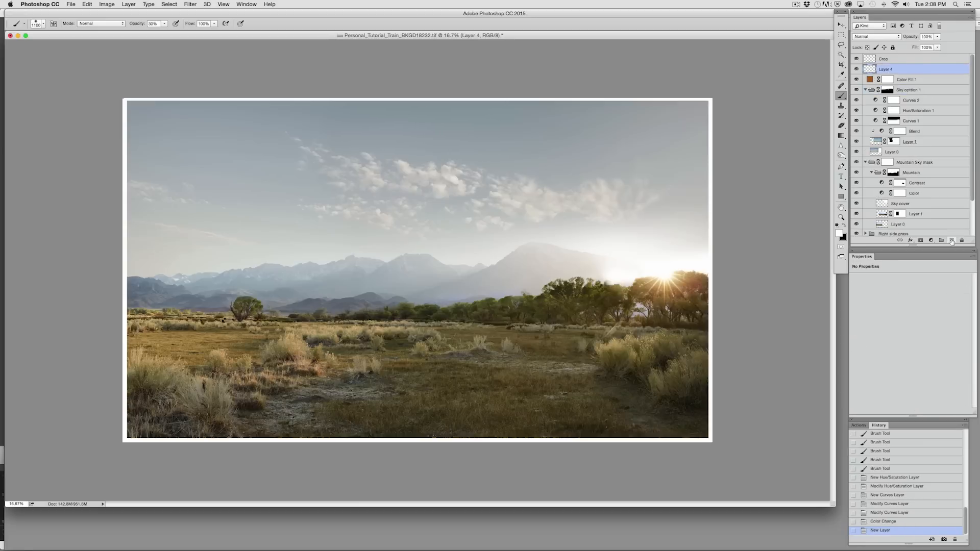
Shrink the brush to size 300 and, at 100% opacity, paint a vertical white test stroke from the mountain into the grass on Layer 4.
key("bracketleft")
key("bracketleft")
key("bracketleft")
key("bracketleft")
key("bracketleft")
key("bracketleft")
key("bracketleft")
key("bracketleft")
key("bracketleft")
key("bracketleft")
left_click_drag(559, 281, 559, 365)
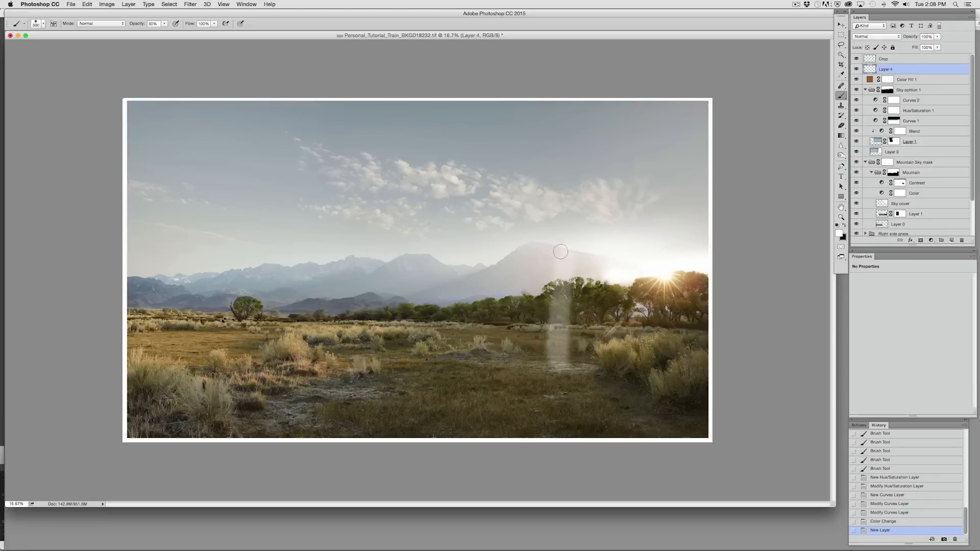
key("ctrl+z")
key("0")
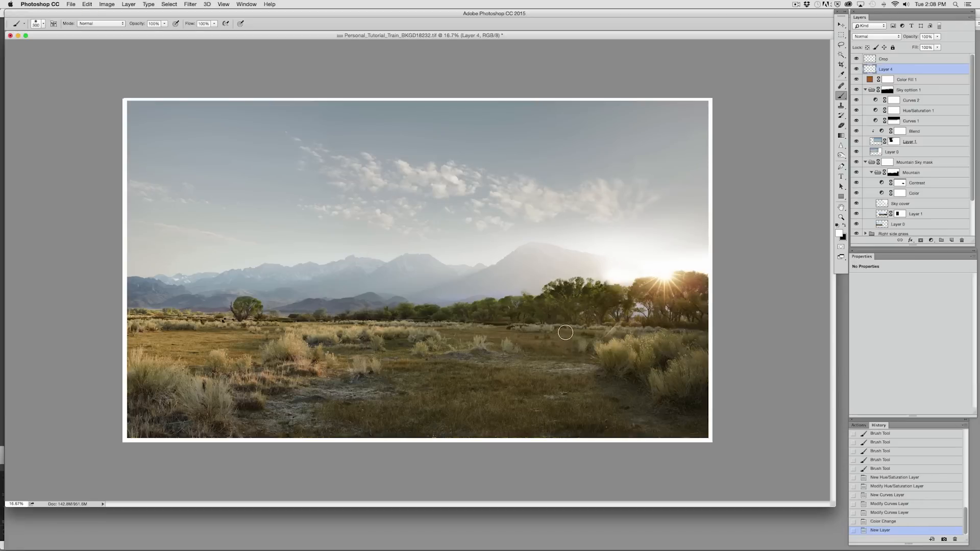
left_click_drag(565, 247, 564, 372)
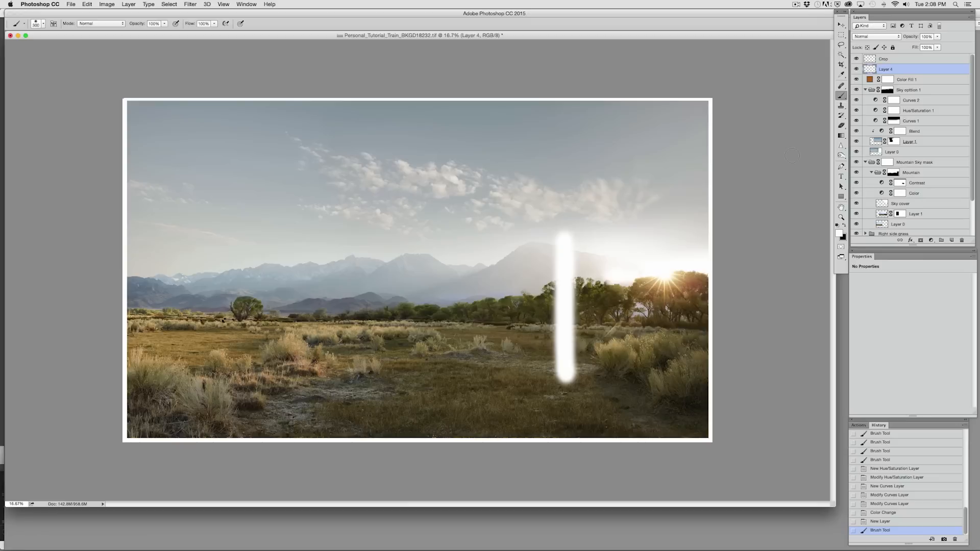
Try shifting the Mountain group to the left relative to the white test stroke, and undo the move.
left_click(916, 178)
left_click_drag(511, 332, 469, 330)
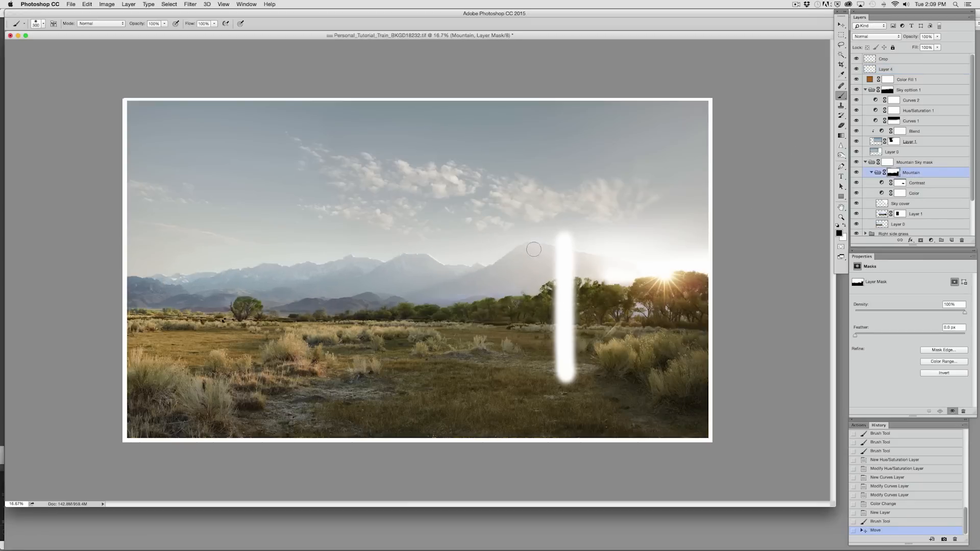
left_click_drag(549, 276, 495, 281)
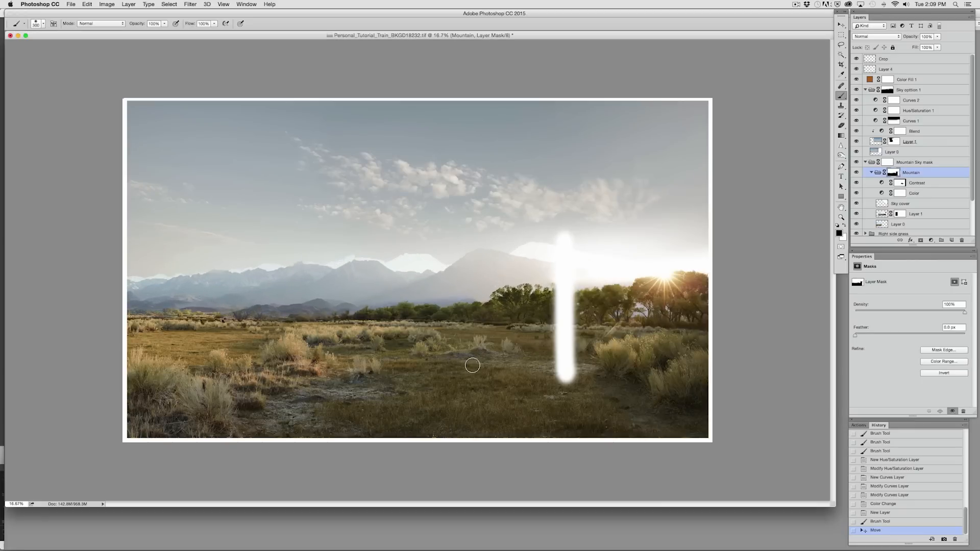
key("super+z")
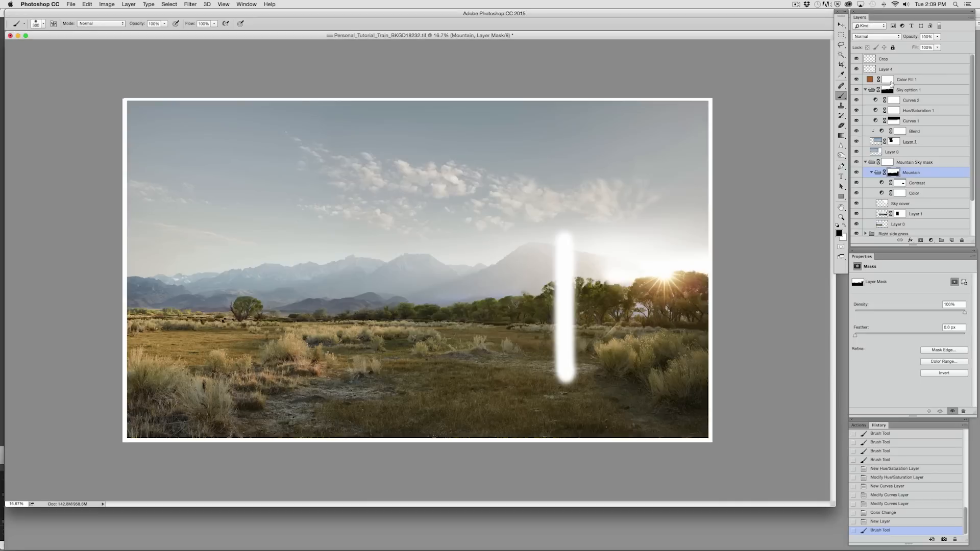
Delete Layer 4 with the white test stroke, and nudge the Right side grass group slightly.
left_click_drag(887, 74, 962, 240)
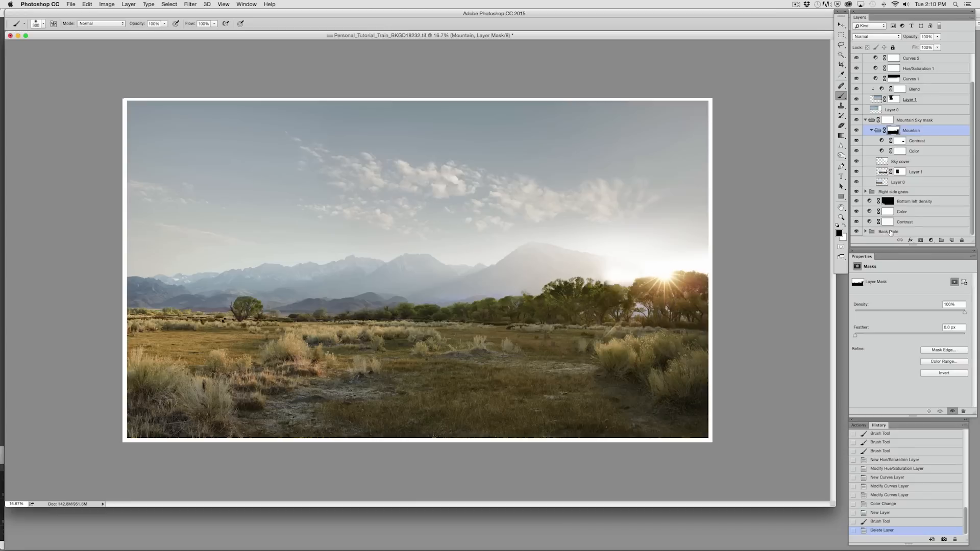
left_click(883, 193)
left_click_drag(637, 340, 634, 345)
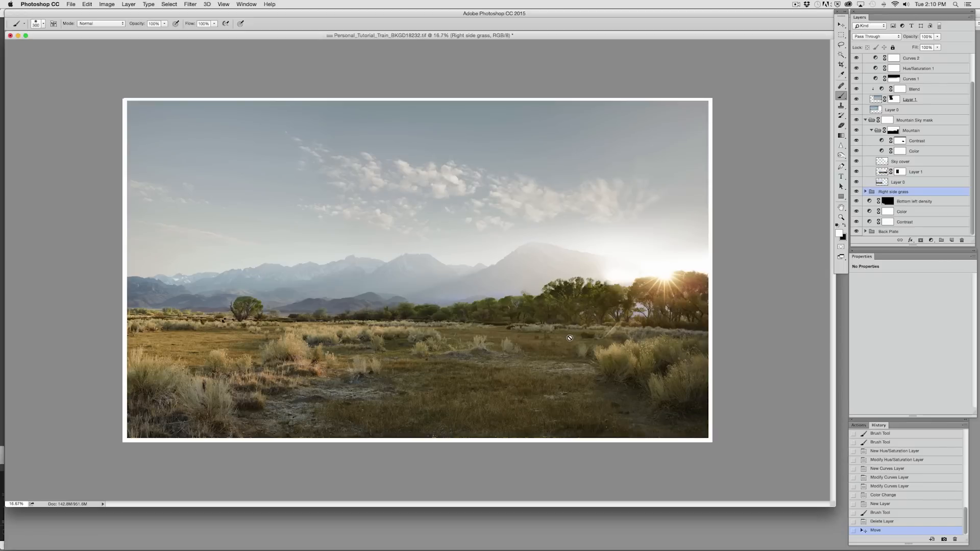
With Color Fill 1 active, create a graduated selection of the upper sky from a Quick Mask gradient and invert it.
scroll(955, 92, "up", 3)
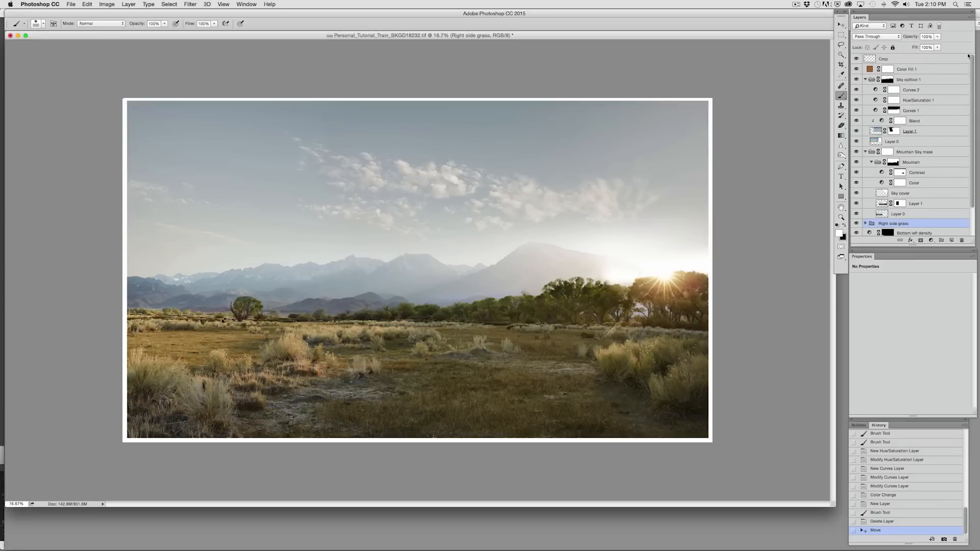
left_click(910, 71)
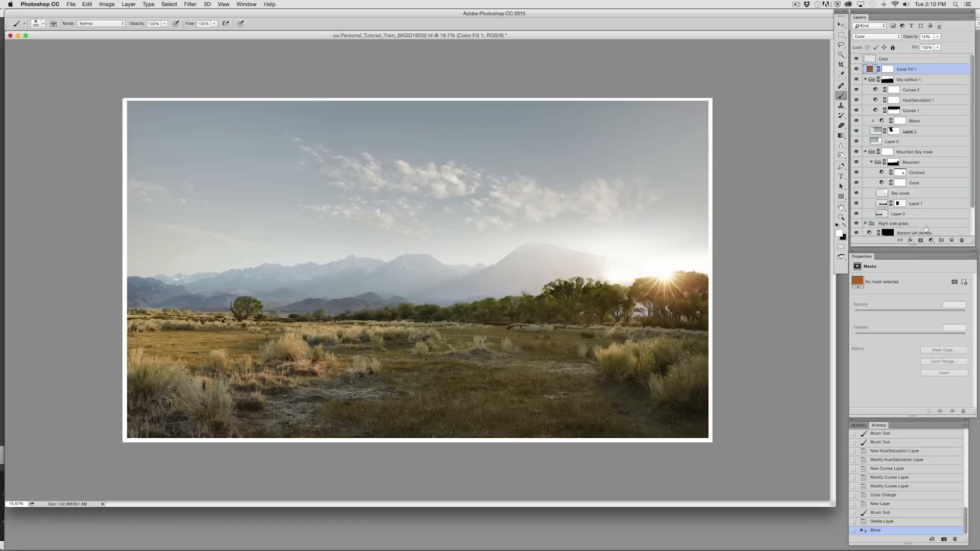
left_click(842, 247)
left_click(841, 136)
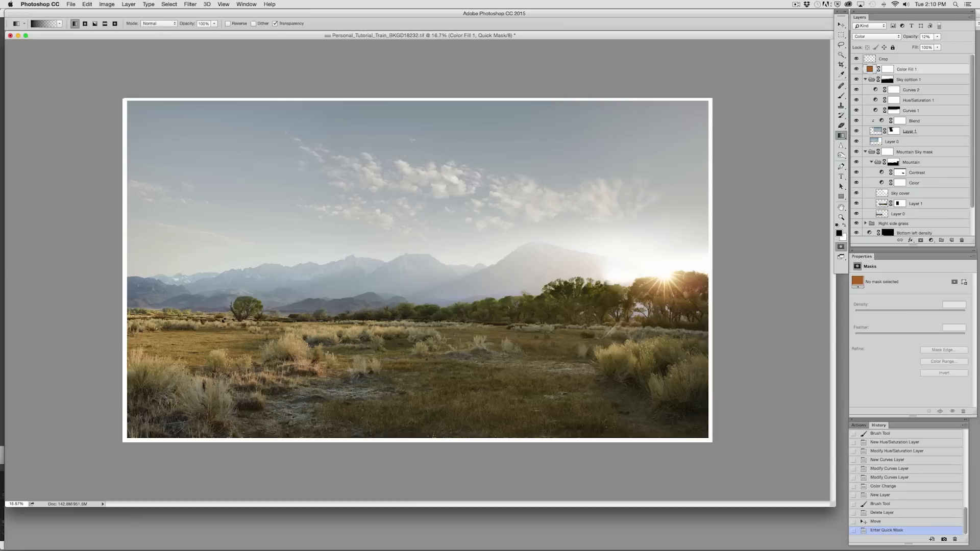
left_click_drag(415, 97, 410, 238)
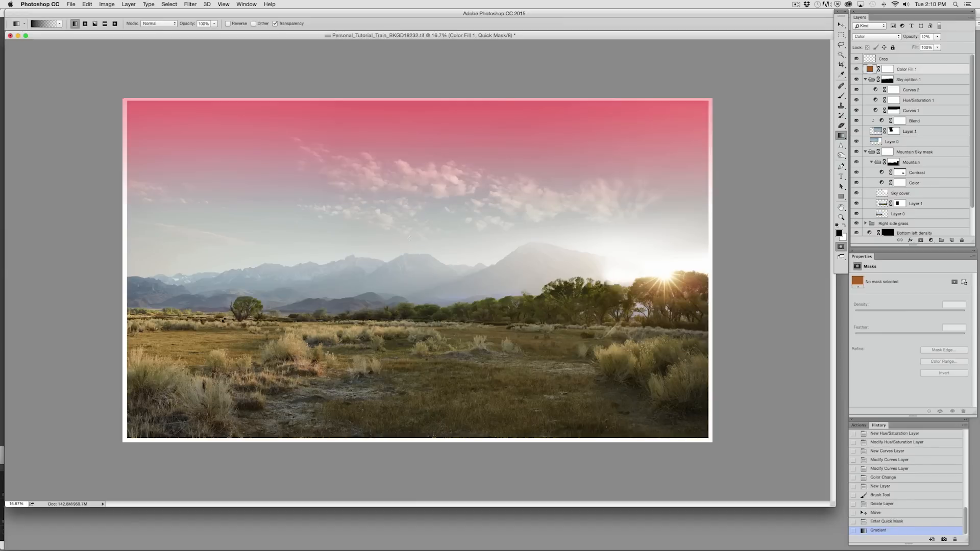
left_click(841, 248)
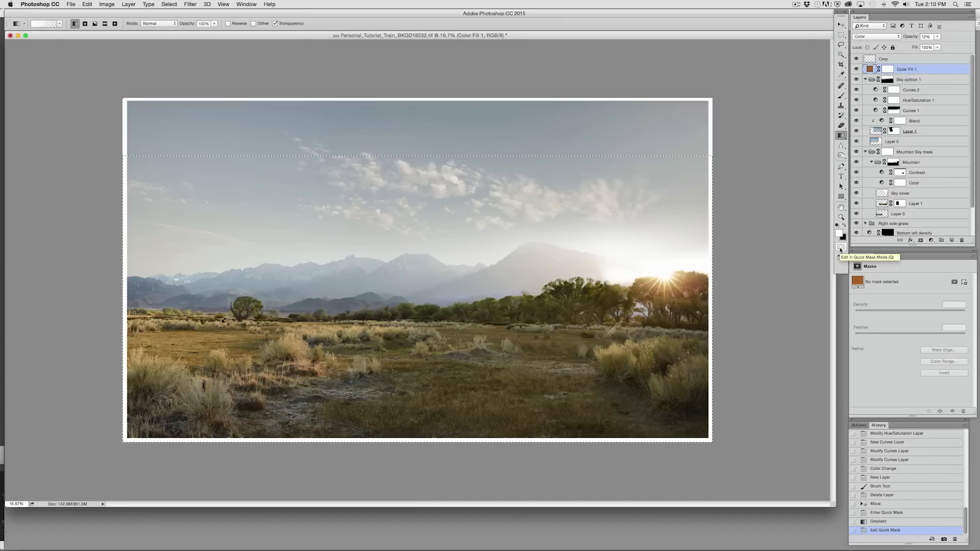
key("super+shift+i")
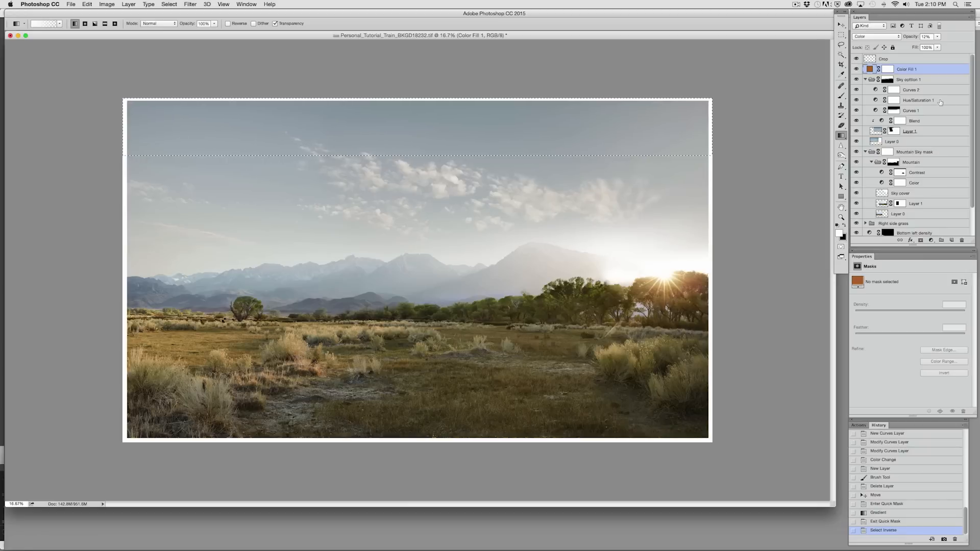
left_click(931, 241)
left_click(931, 282)
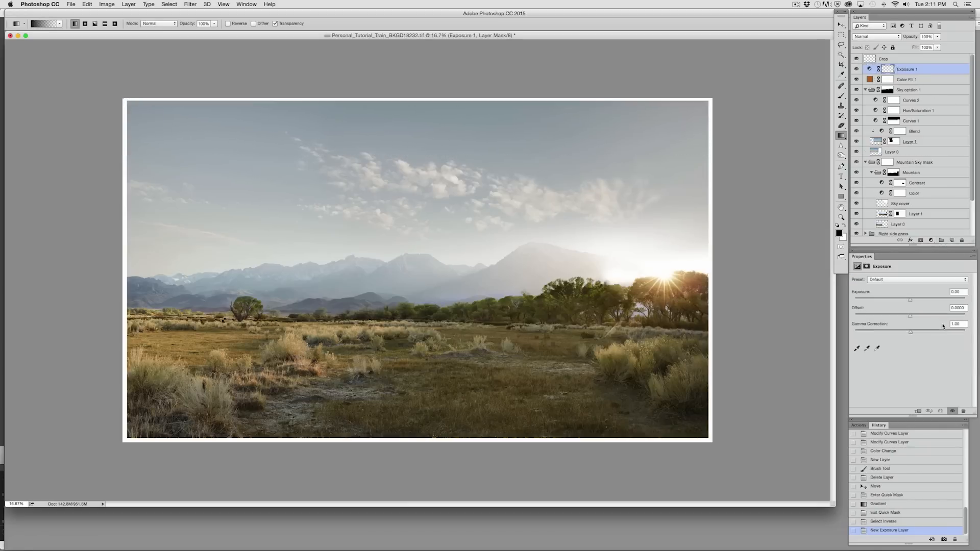
key("super+z")
Add a Curves adjustment from the selection above Color Fill 1 and pull its RGB curve down to darken the upper sky.
left_click(931, 241)
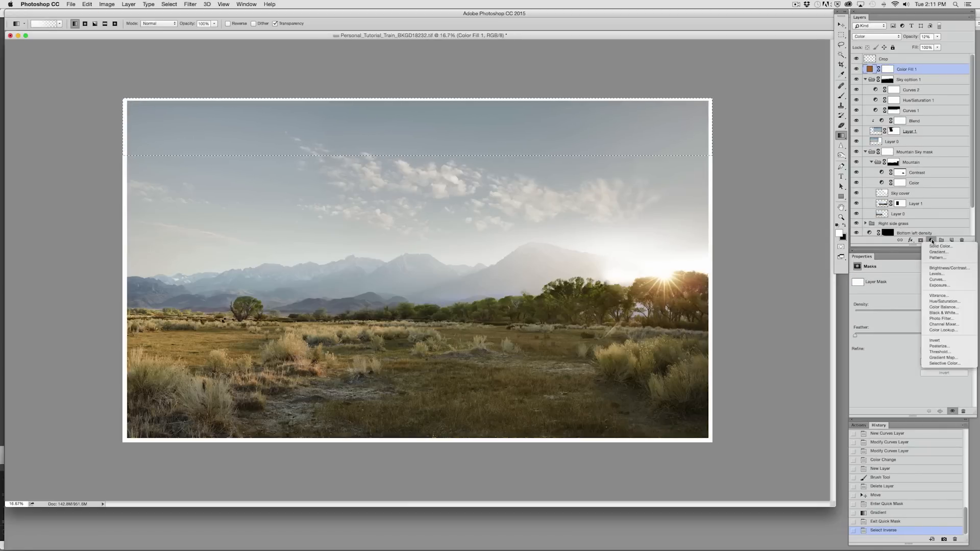
left_click(939, 280)
left_click_drag(919, 349, 925, 361)
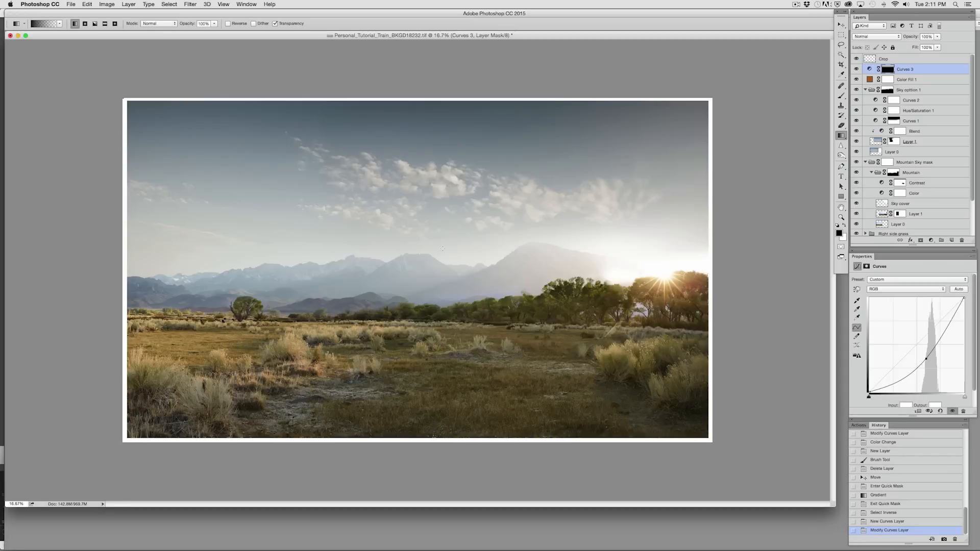
Apply the Add Noise filter to the mask of the new Curves 3 adjustment.
left_click(888, 69)
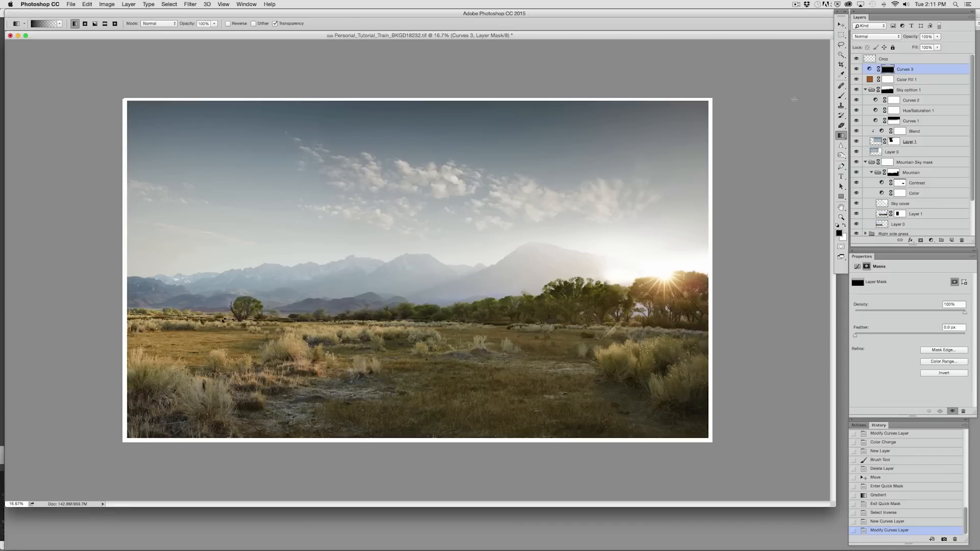
left_click(190, 4)
mouse_move(271, 117)
left_click(308, 117)
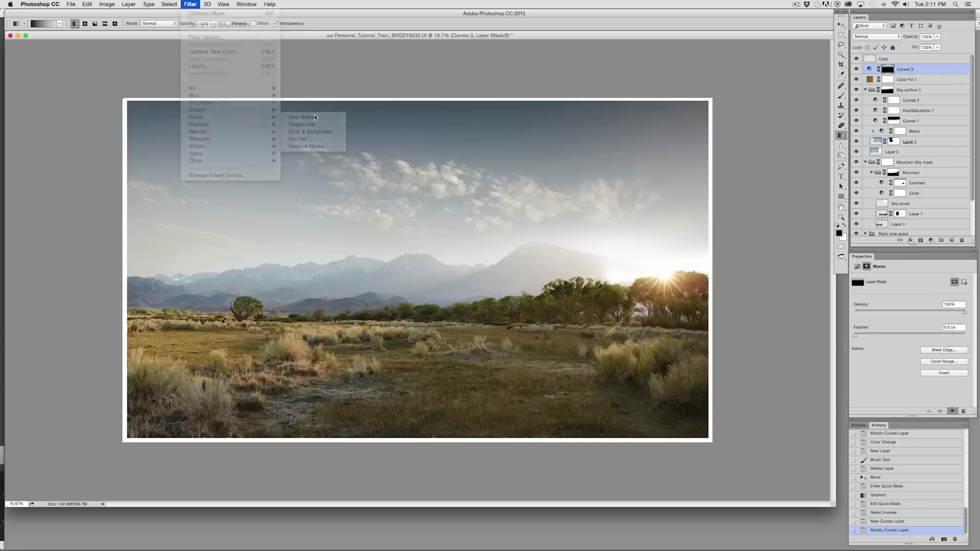
key("Return")
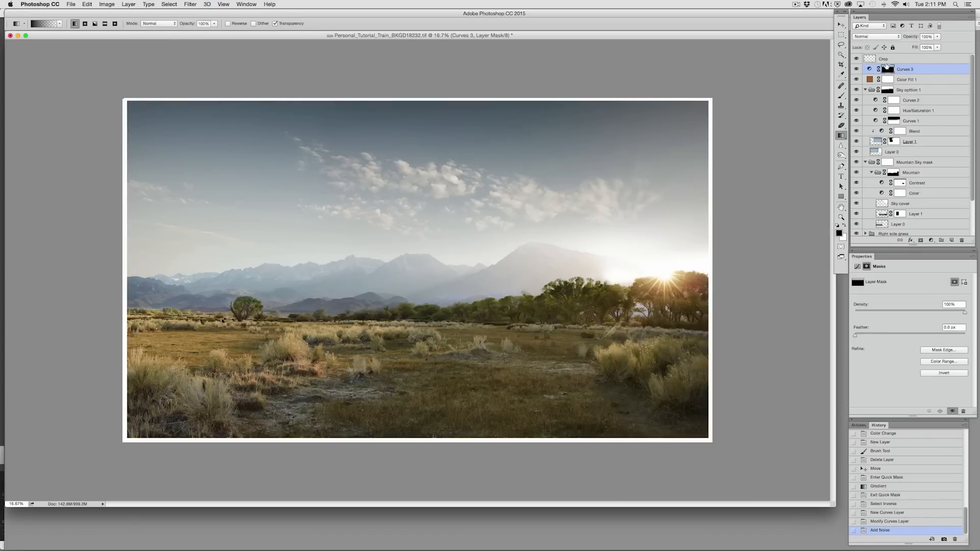
Rename the Curves 3 layer as Top Density.
double_click(908, 70)
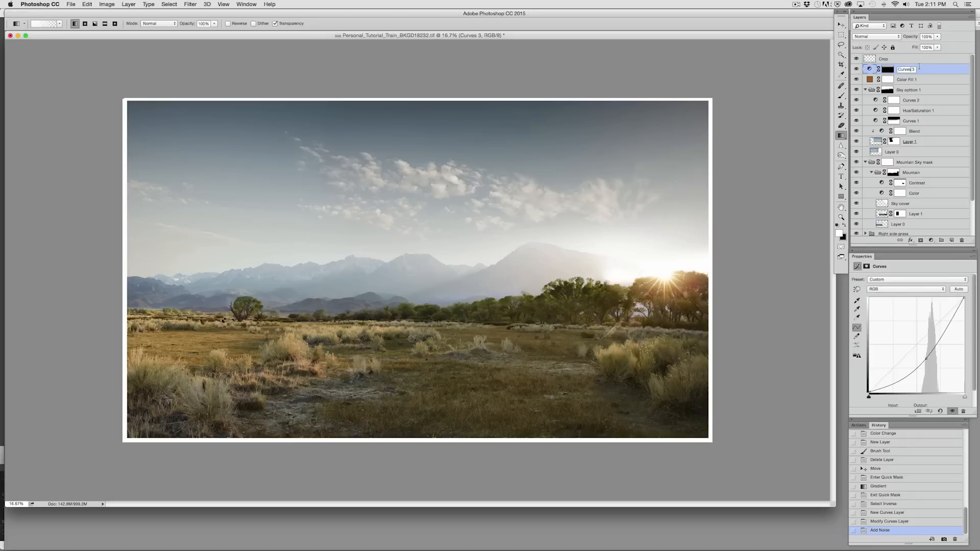
type("Top Density")
key("Return")
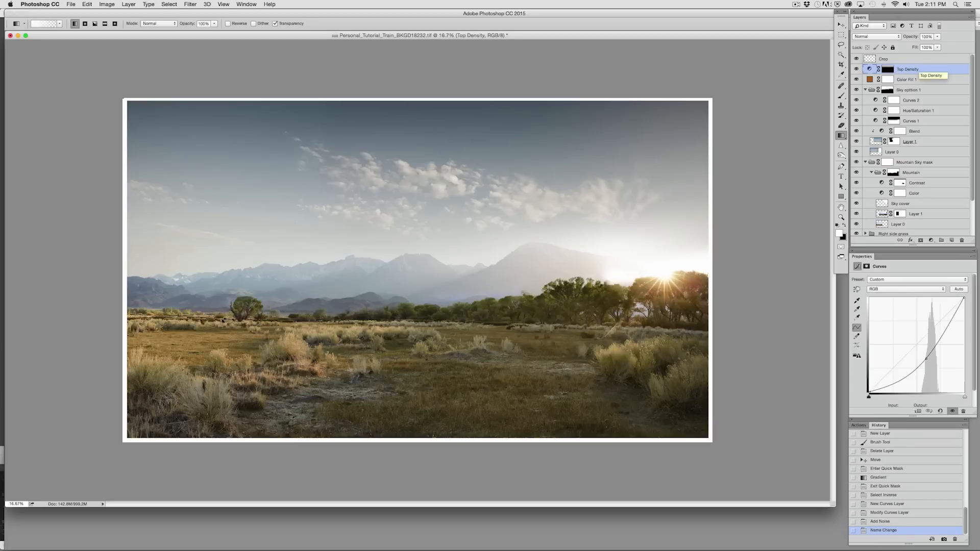
Check the effect of Curves 2 in the Sky option 1 group and rename that layer as Color.
left_click(857, 100)
left_click(857, 101)
double_click(911, 101)
type("Color")
key("Return")
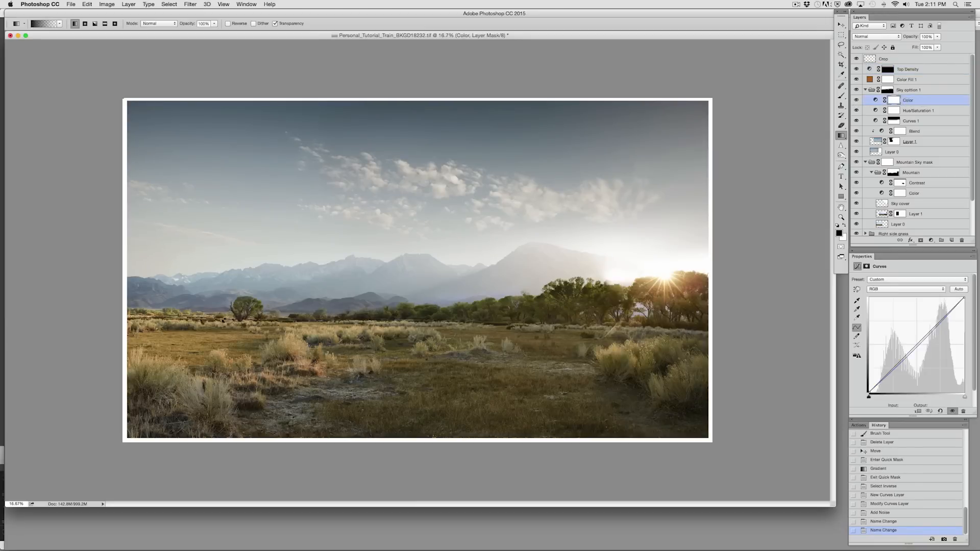
Collapse the Sky option 1, Mountain and Mountain Sky mask groups.
left_click(866, 91)
left_click(868, 112)
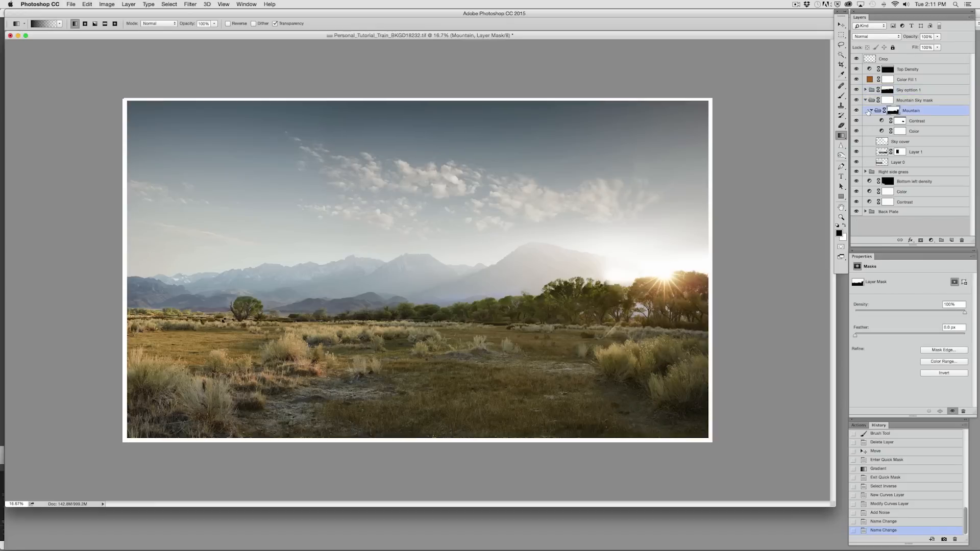
left_click(873, 111)
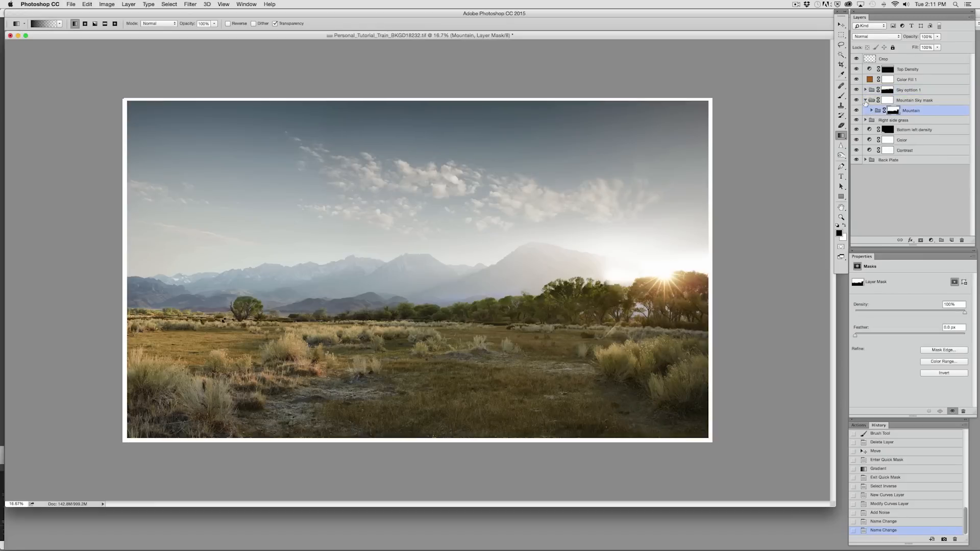
left_click(866, 100)
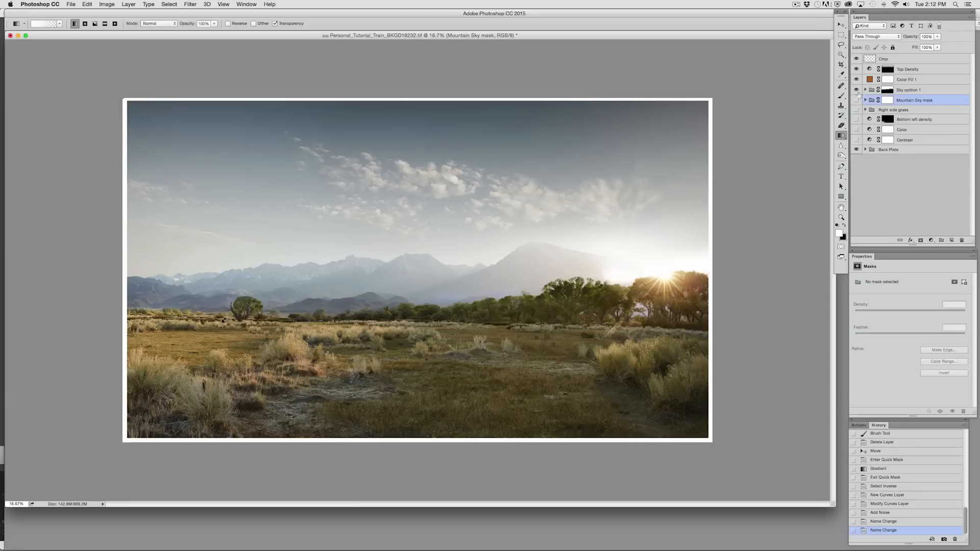
Show only the Back Plate, and reveal Contrast, Color, Bottom left density and Right side grass one by one to review the build.
left_click(857, 149, "alt")
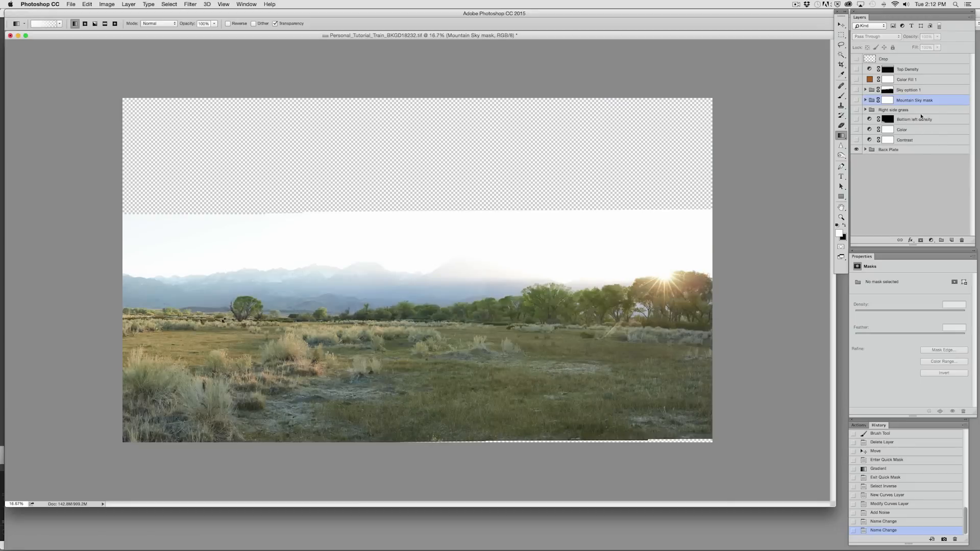
left_click(857, 141)
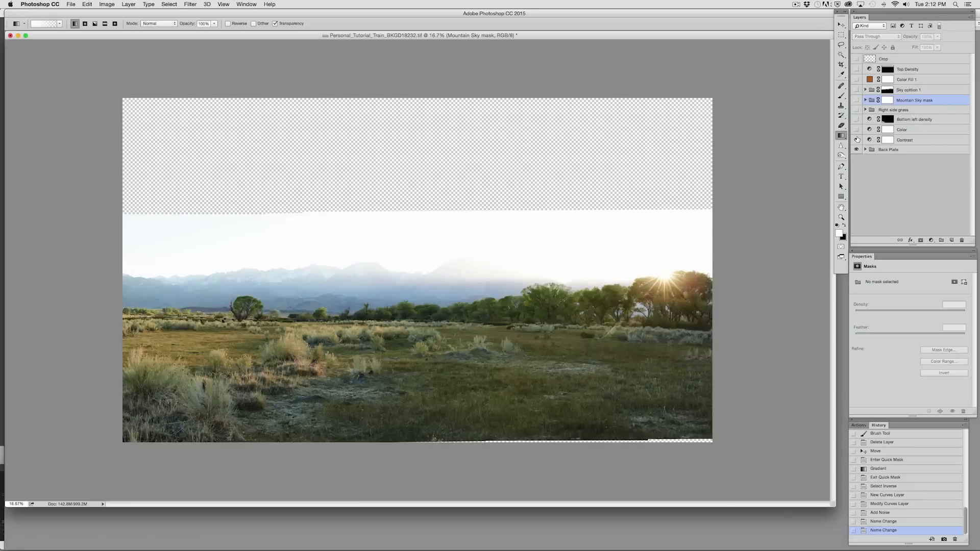
left_click(856, 129)
left_click(857, 120)
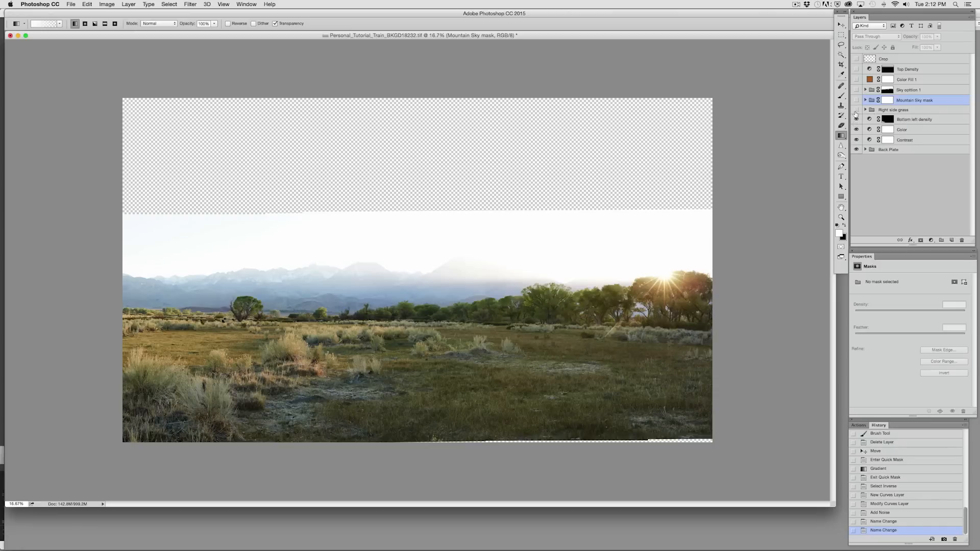
left_click(857, 110)
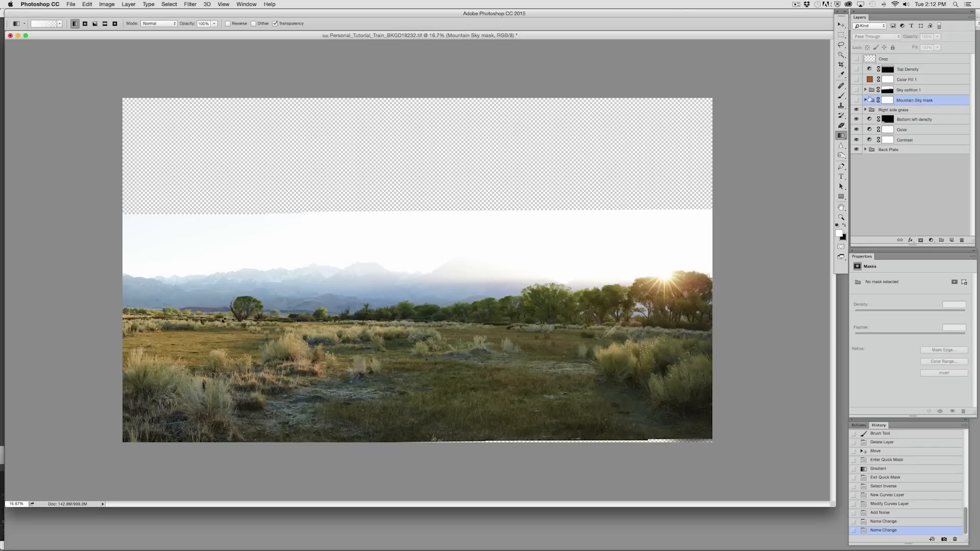
Compare the image with and without the lower Color adjustment, try moving it above Right side grass, and undo the reorder.
left_click(858, 130)
left_click(857, 130)
left_click(857, 131)
left_click(857, 130)
left_click_drag(893, 131, 921, 107)
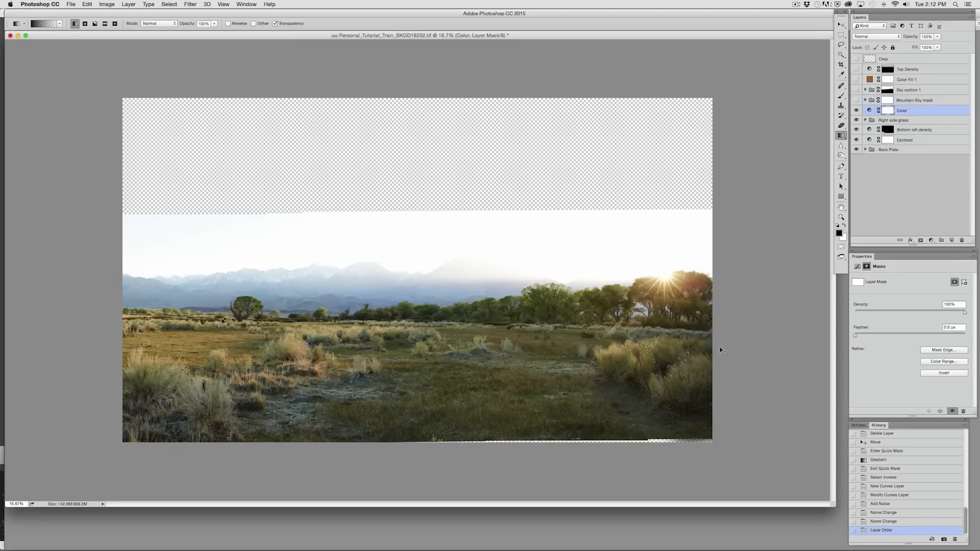
key("super+z")
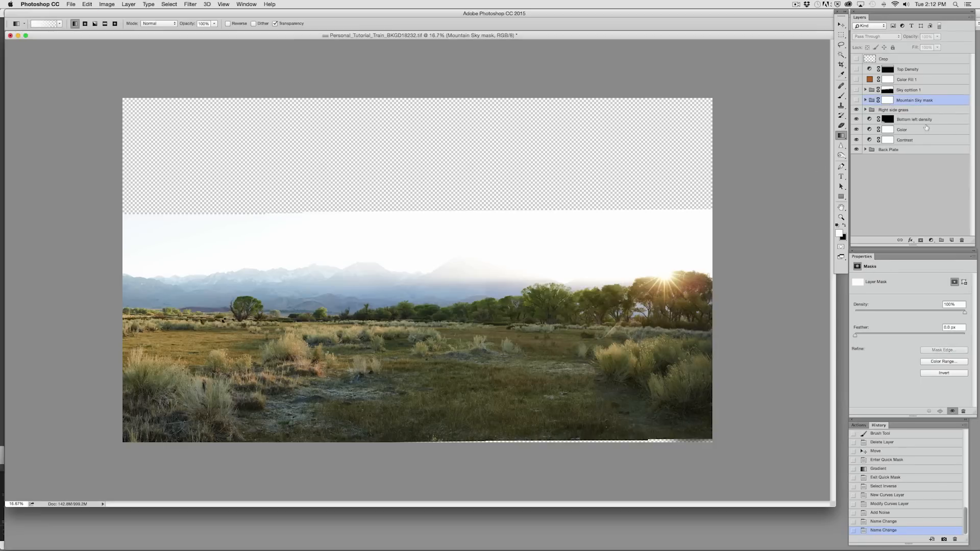
Hide the lower Color adjustment and show Mountain Sky mask, Sky option 1, Color Fill 1, Top Density and Crop again.
left_click(857, 130)
left_click(857, 101)
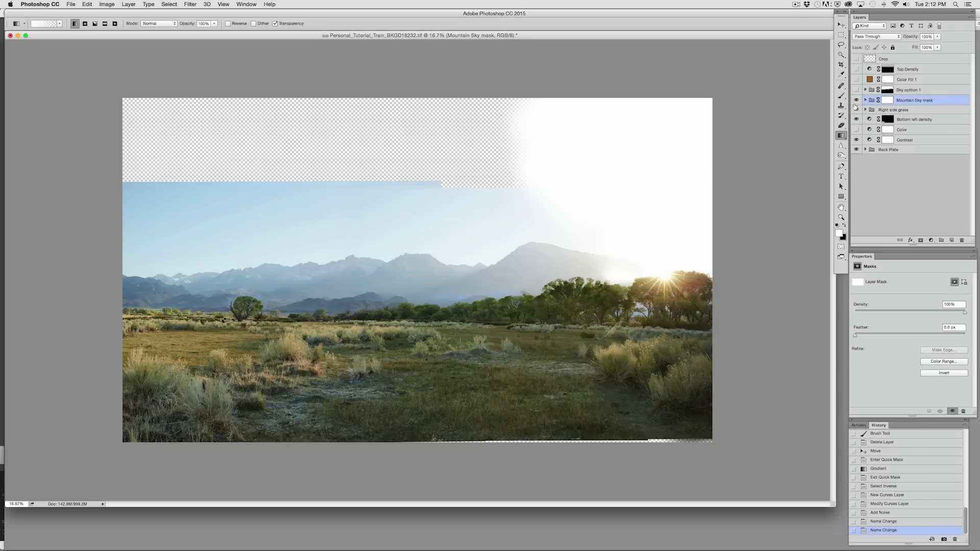
left_click_drag(850, 108, 849, 108)
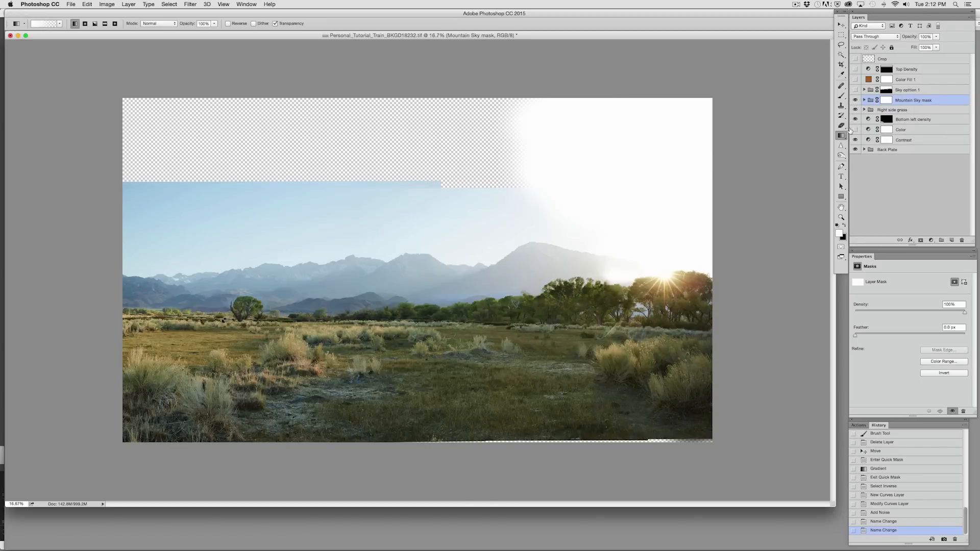
left_click(856, 90)
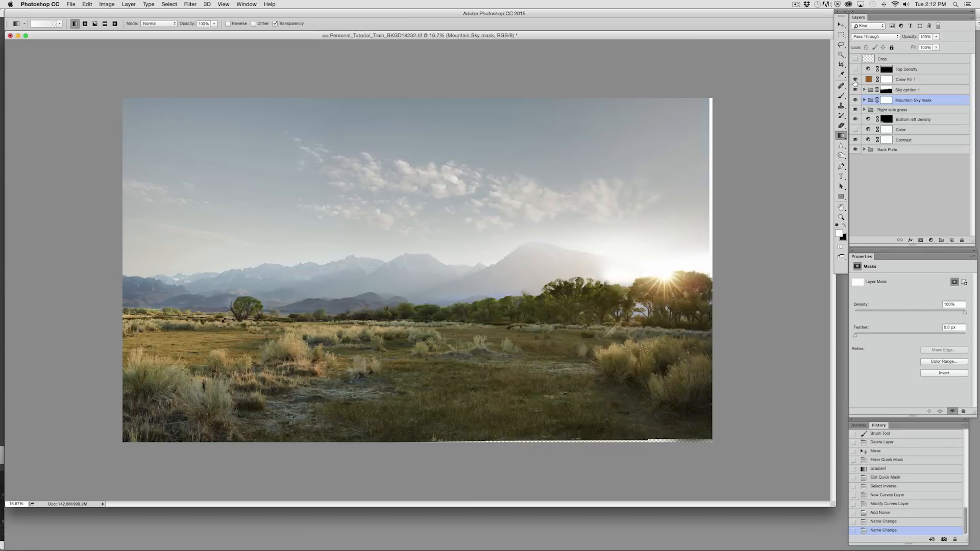
left_click(855, 69)
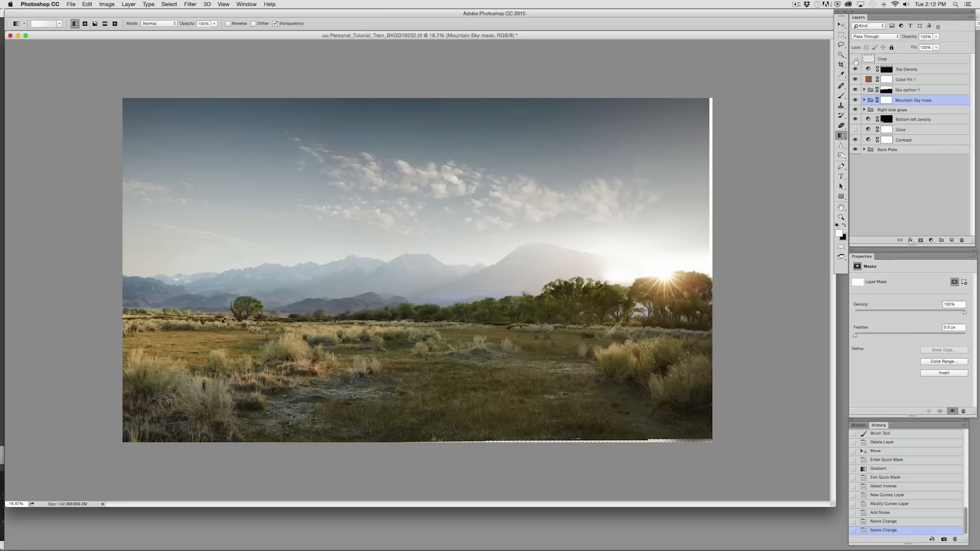
left_click(856, 59)
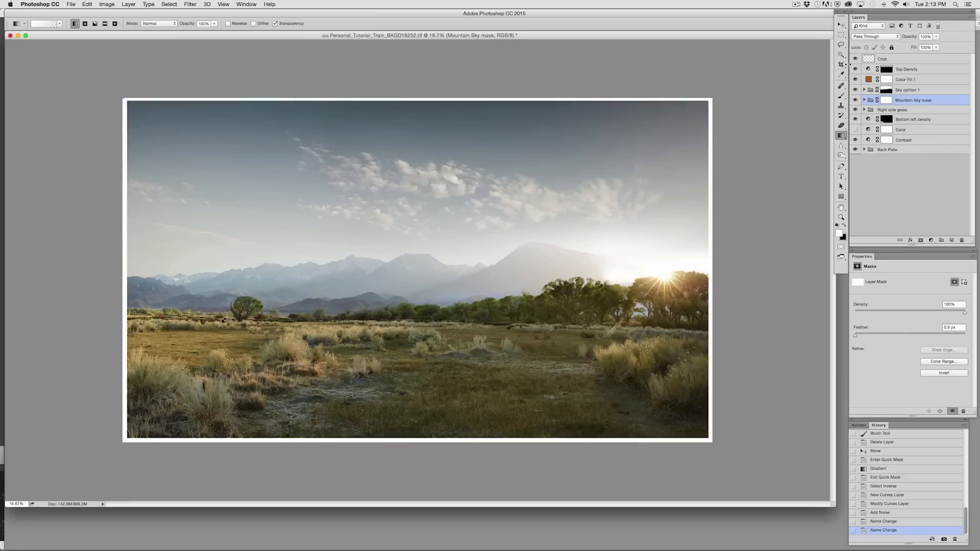